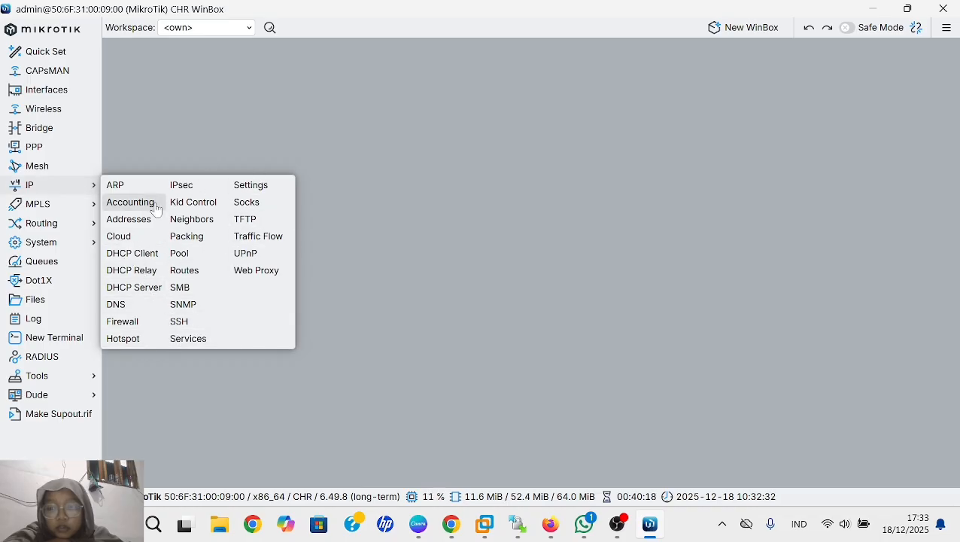
# - Open the IP firewall's filter rules and start a new rule
pyautogui.click(127, 323)
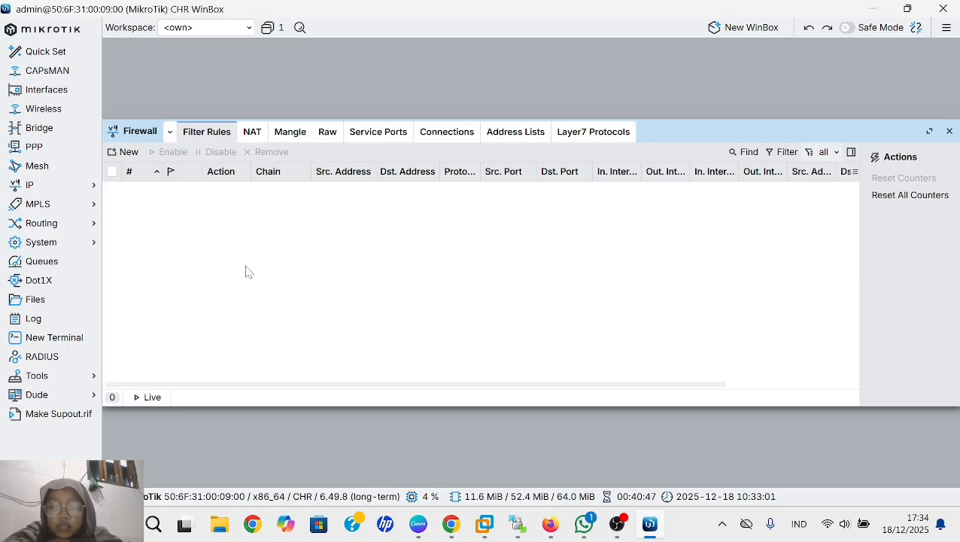
pyautogui.click(122, 152)
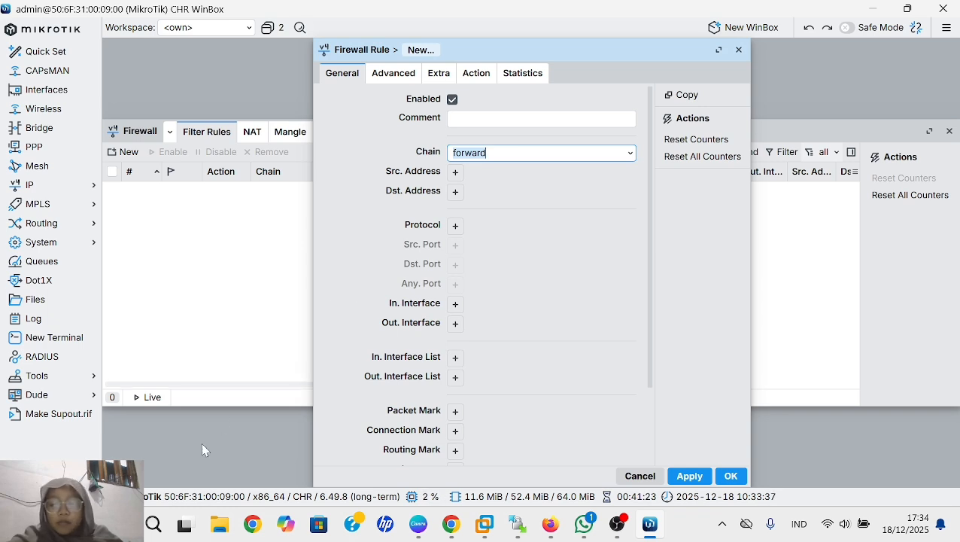
# - Search Windows for Command Prompt, open it and maximize its window
pyautogui.click(154, 524)
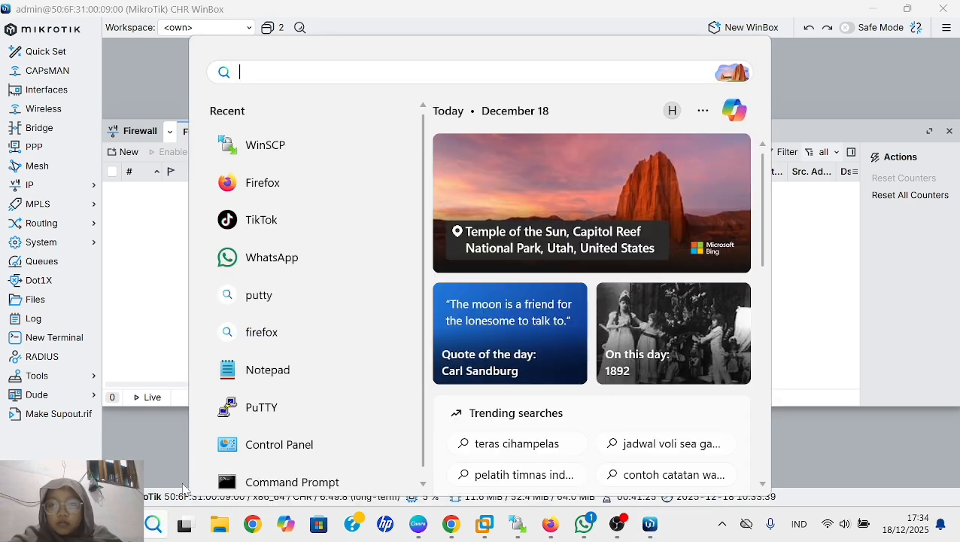
pyautogui.write('comm')
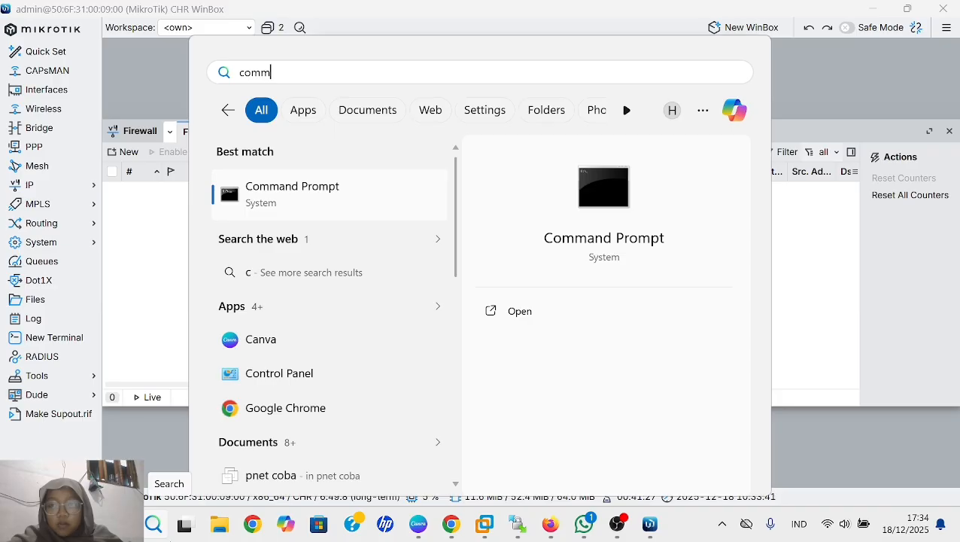
pyautogui.write('and p')
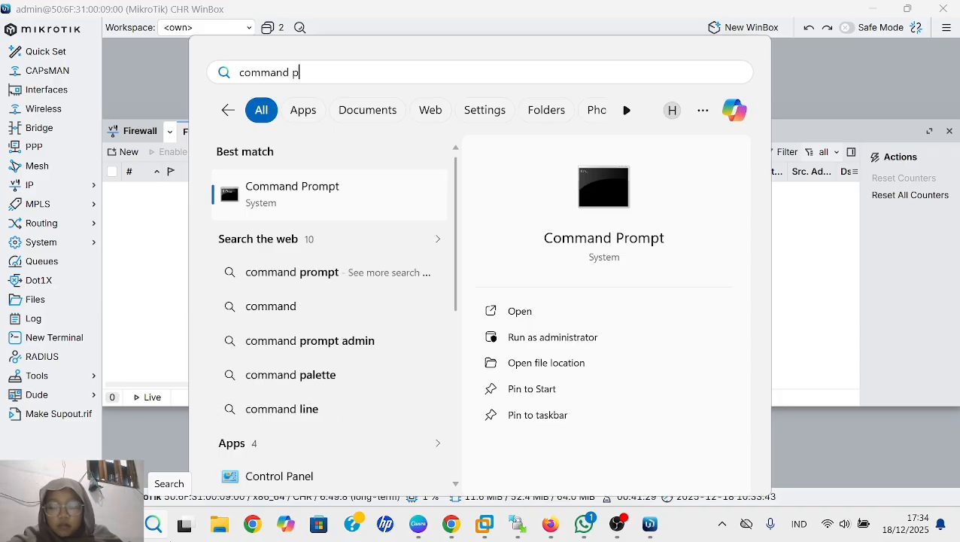
pyautogui.write('romt')
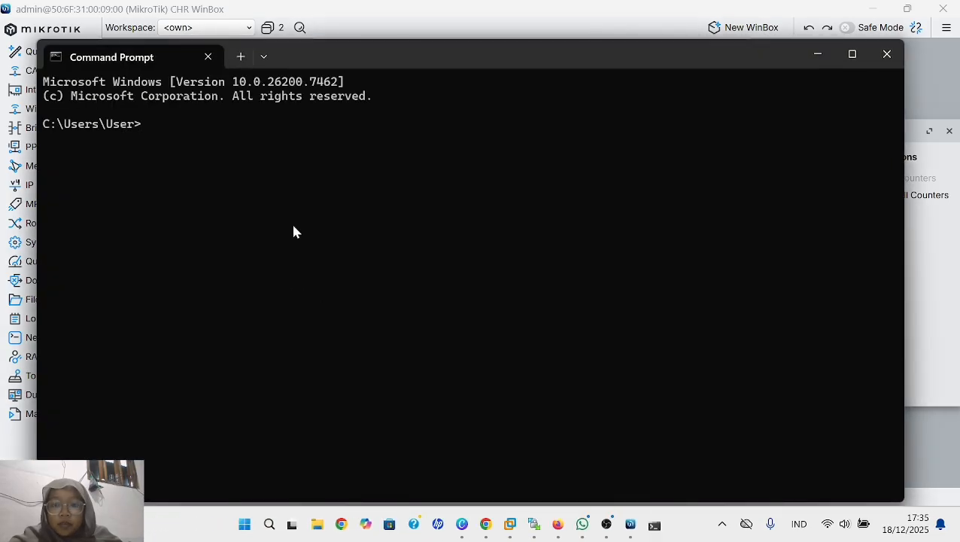
pyautogui.click(843, 55)
pyautogui.write('m')
pyautogui.press('BackSpace')
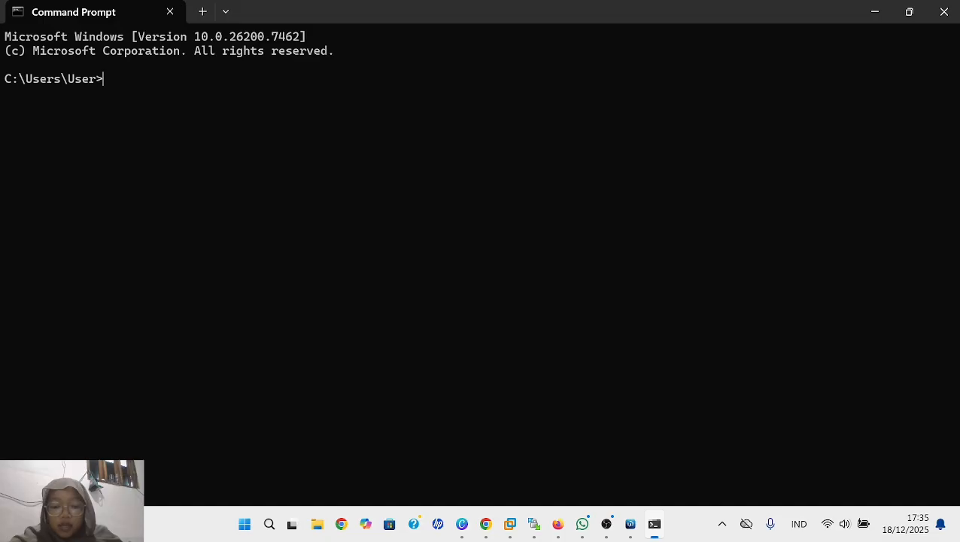
# - Look up the IP address of facebook.com with the command nslookup facebook.com
pyautogui.write('nsloo')
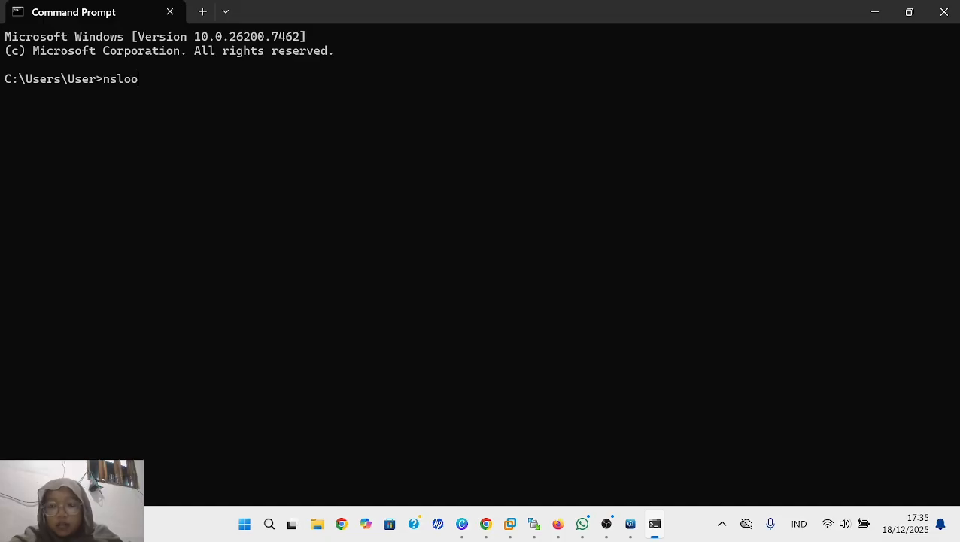
pyautogui.write('kup')
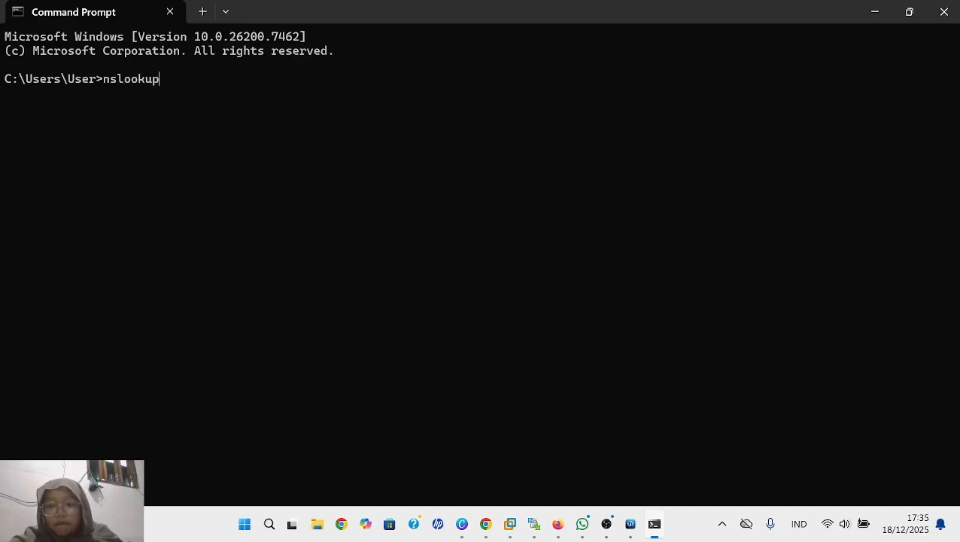
pyautogui.write(' fac')
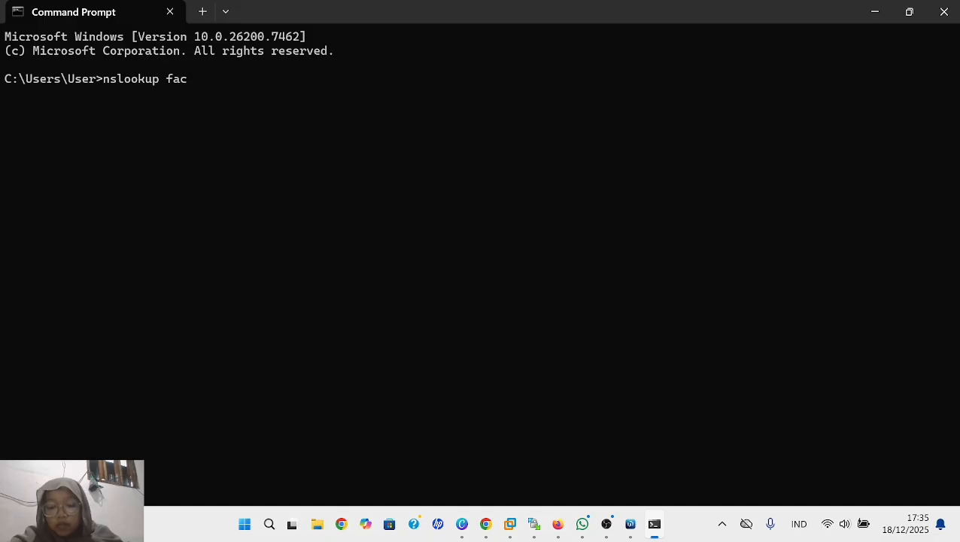
pyautogui.write('e')
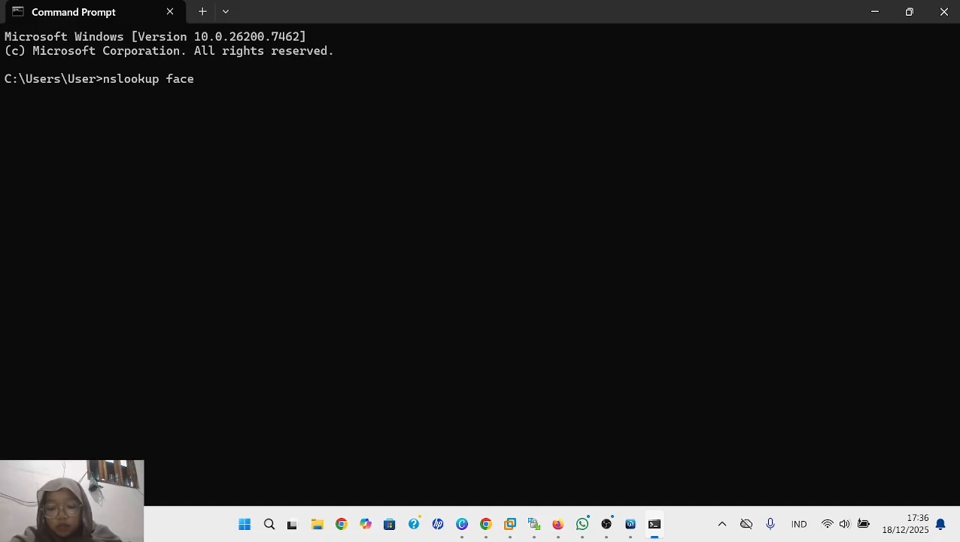
pyautogui.write('book.com')
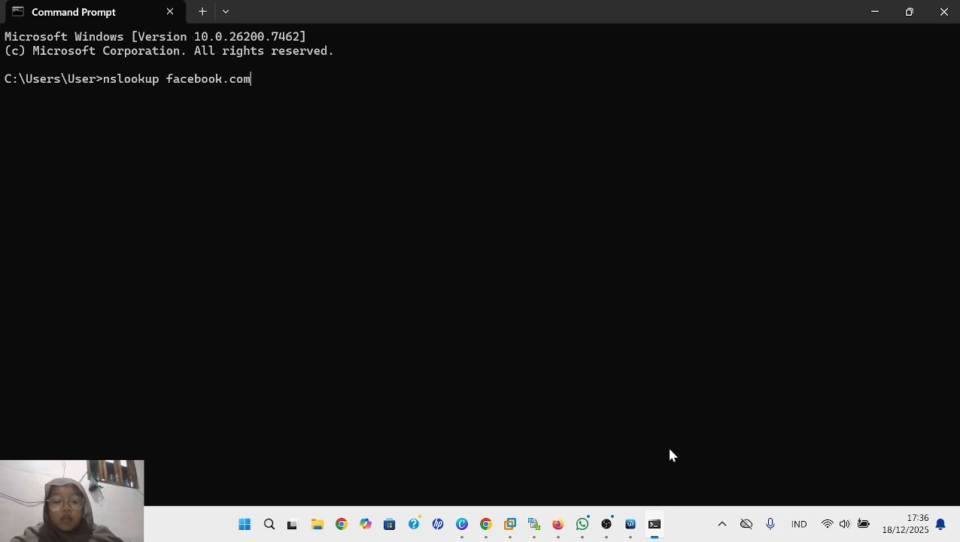
pyautogui.press('Return')
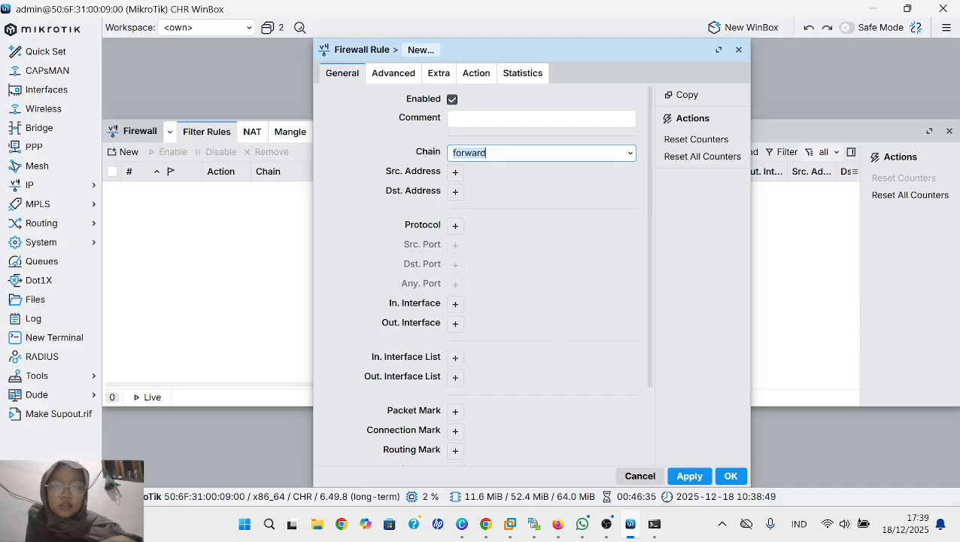
# - Back in WinBox, set the new forward-chain firewall rule's source address to 192.168.89.191
pyautogui.click(455, 172)
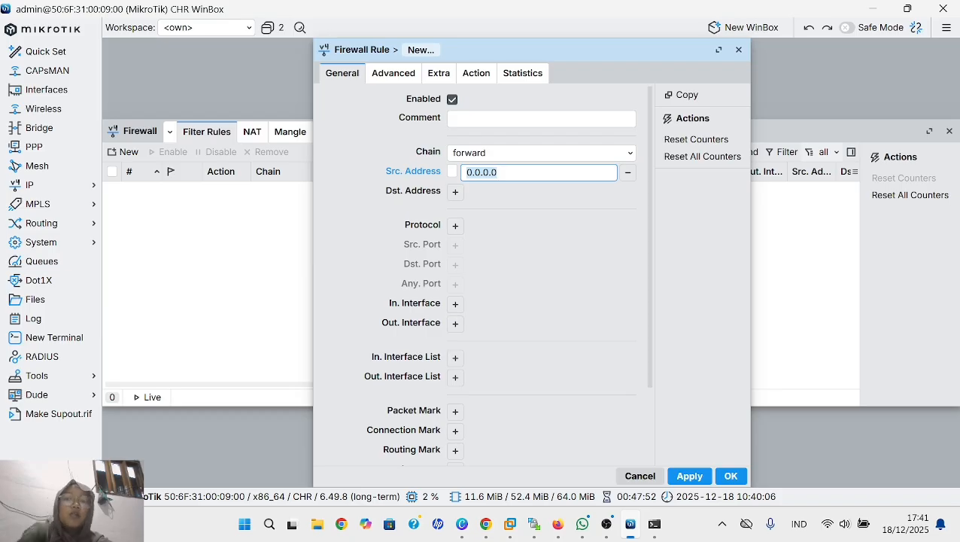
pyautogui.press('BackSpace')
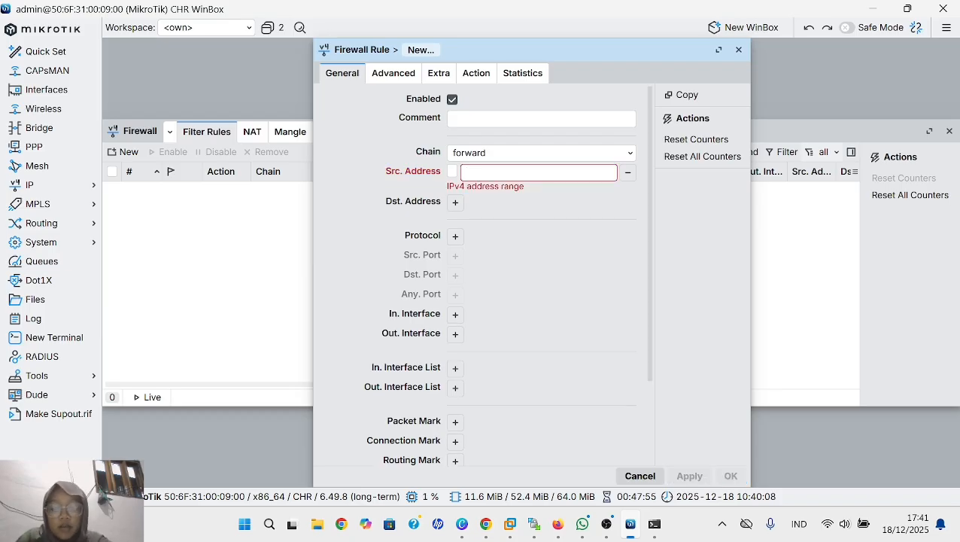
pyautogui.write('192.')
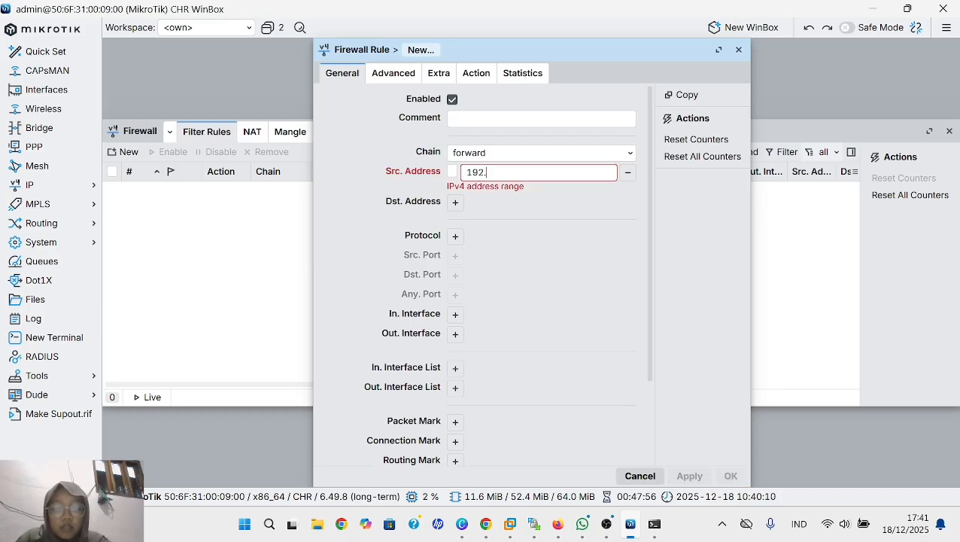
pyautogui.write('1')
pyautogui.write('6')
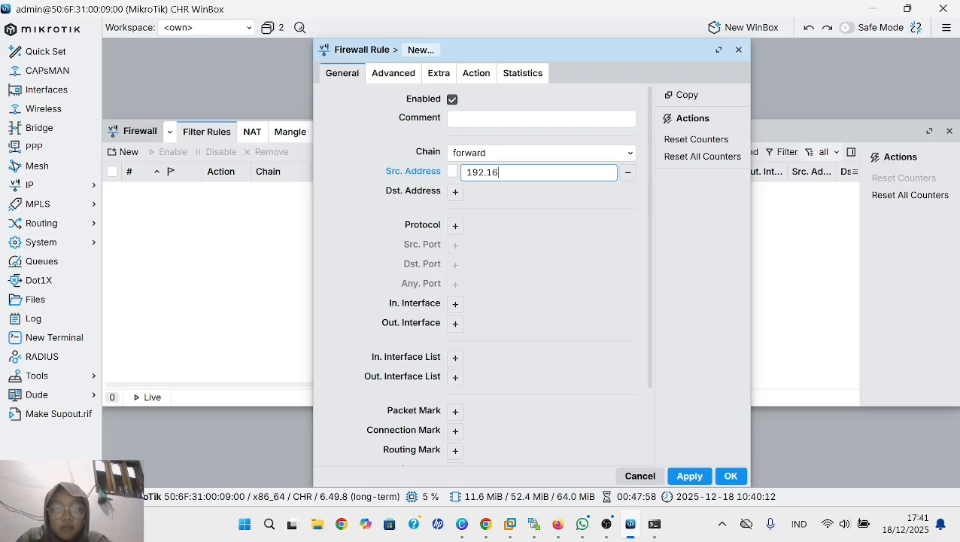
pyautogui.write('8.89.')
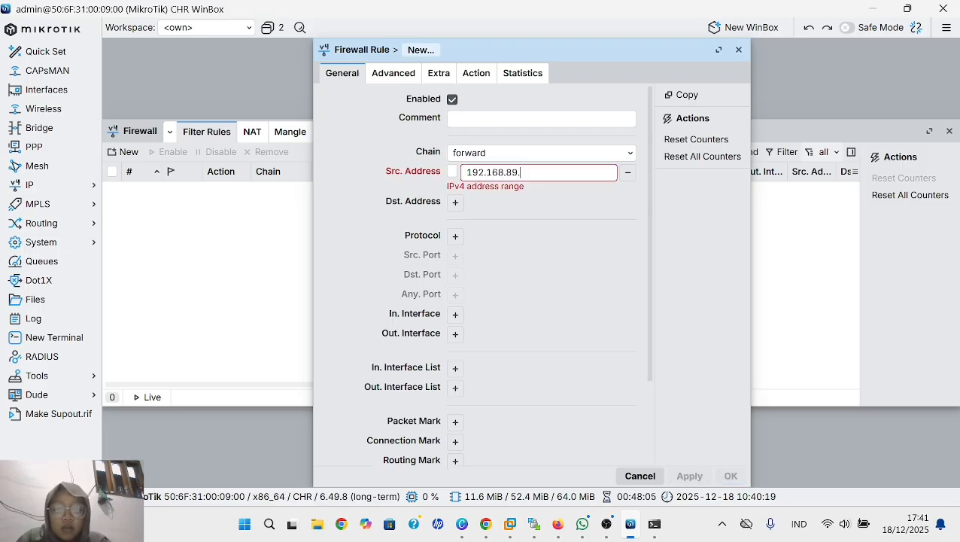
pyautogui.write('191')
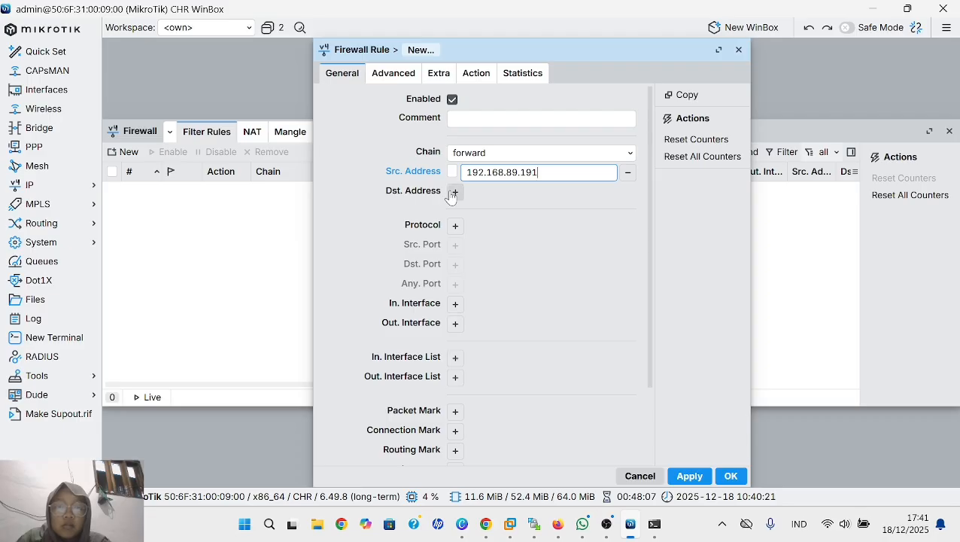
# - Set the firewall rule's destination address to 10.78.128.92
pyautogui.click(454, 192)
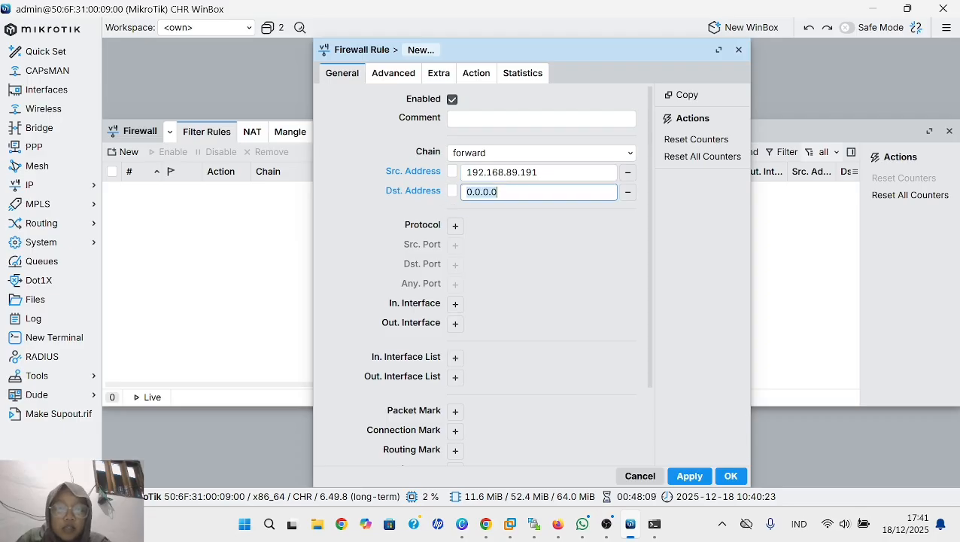
pyautogui.press('BackSpace')
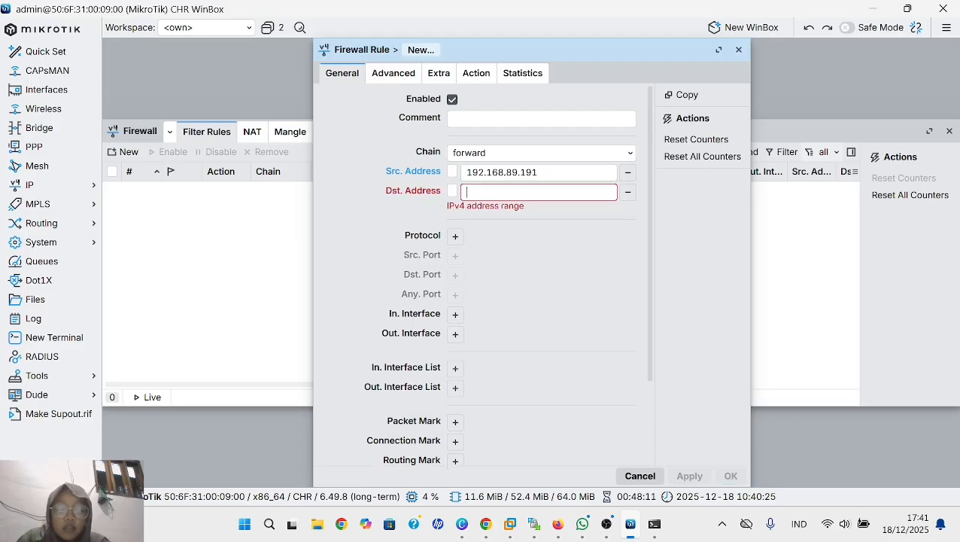
pyautogui.write('10')
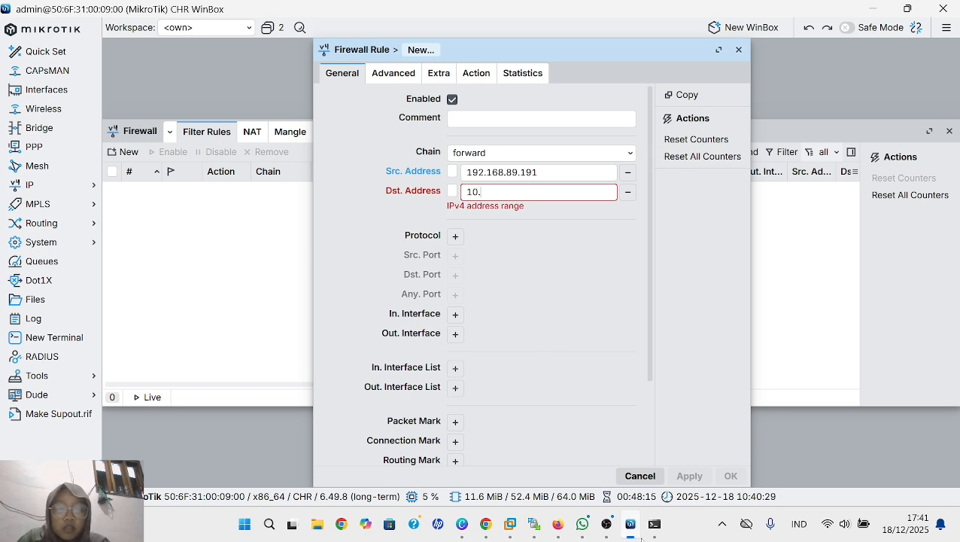
pyautogui.write('.78')
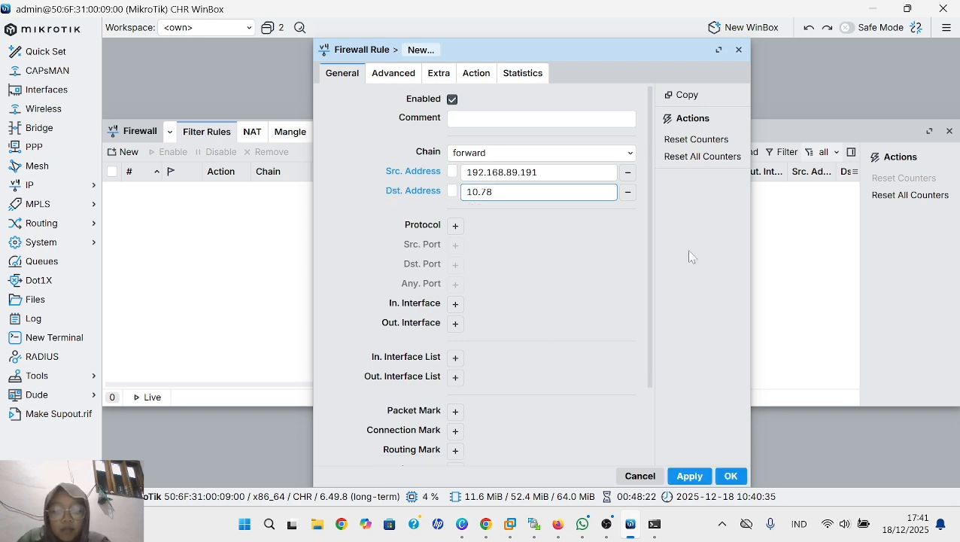
pyautogui.write('.')
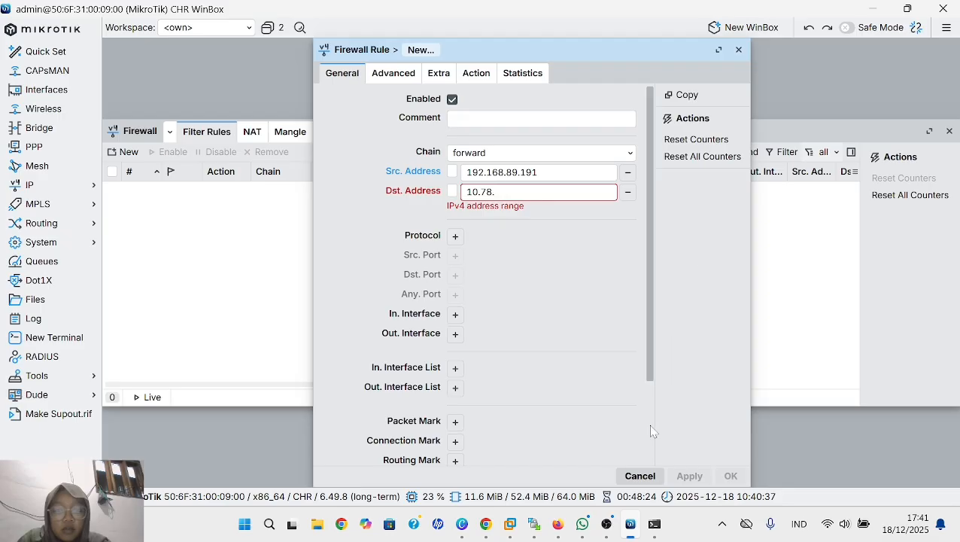
pyautogui.write('128.')
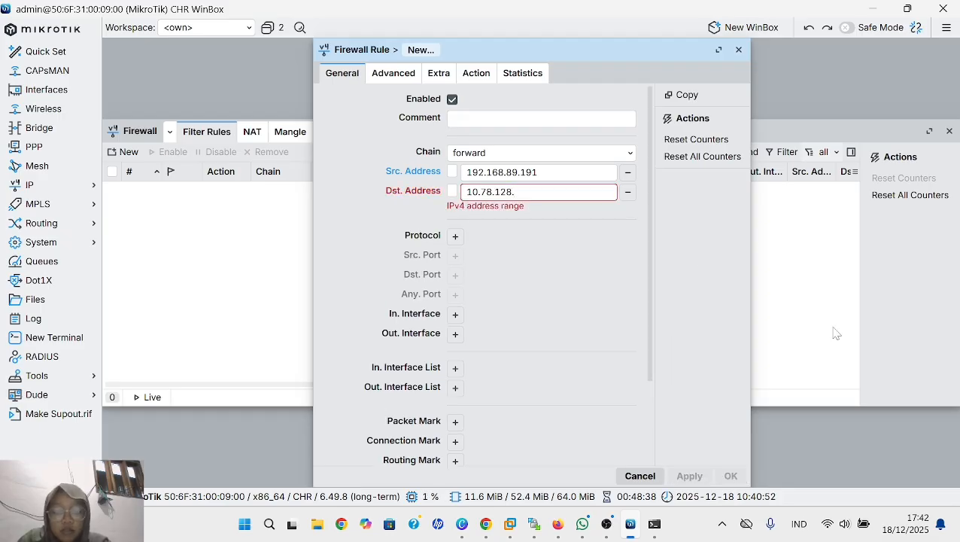
pyautogui.write('92')
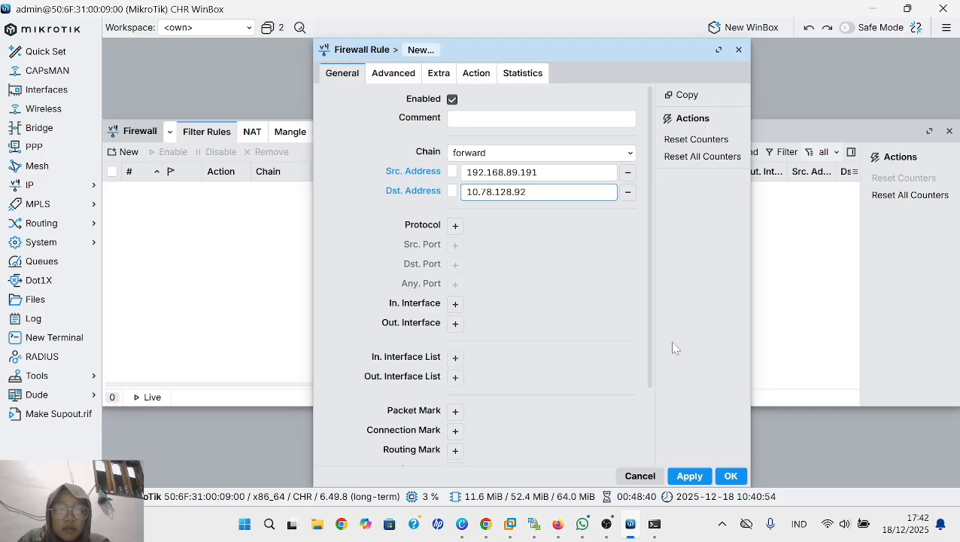
# - Add a protocol condition to the firewall rule and choose tcp
pyautogui.click(455, 226)
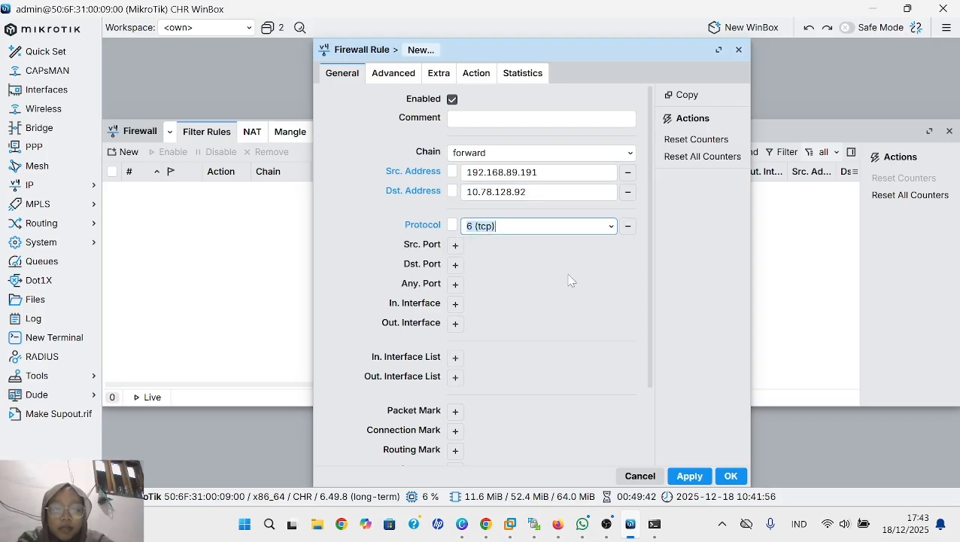
pyautogui.click(611, 225)
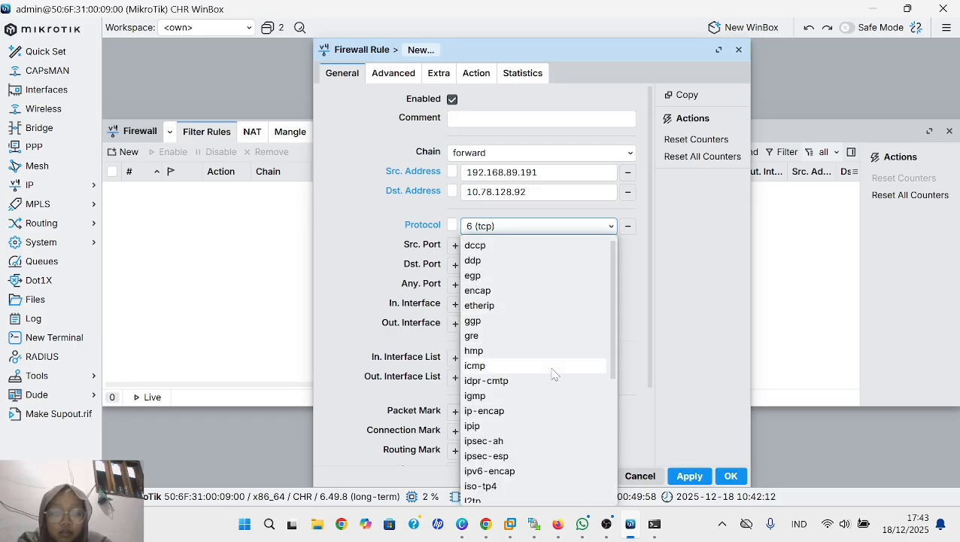
pyautogui.scroll(-3, 553, 374)
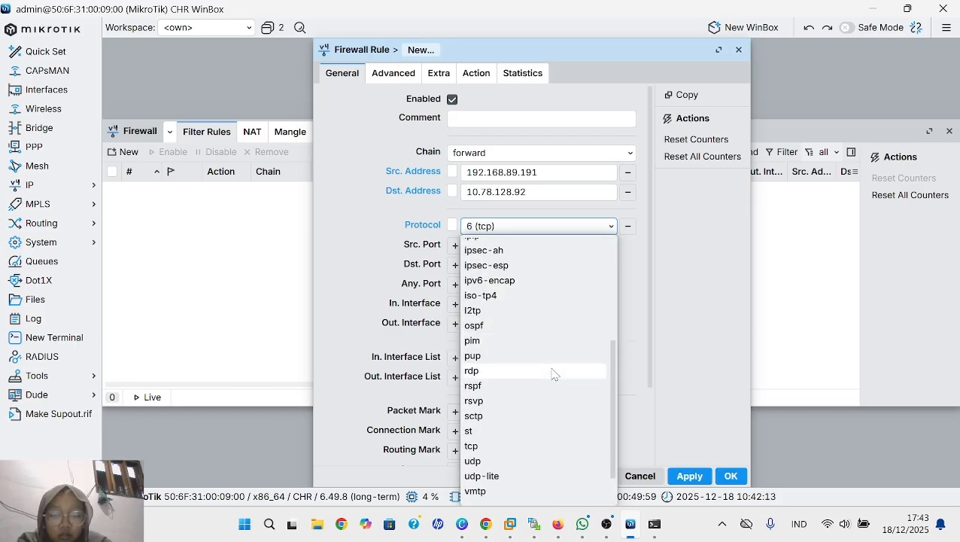
pyautogui.click(524, 446)
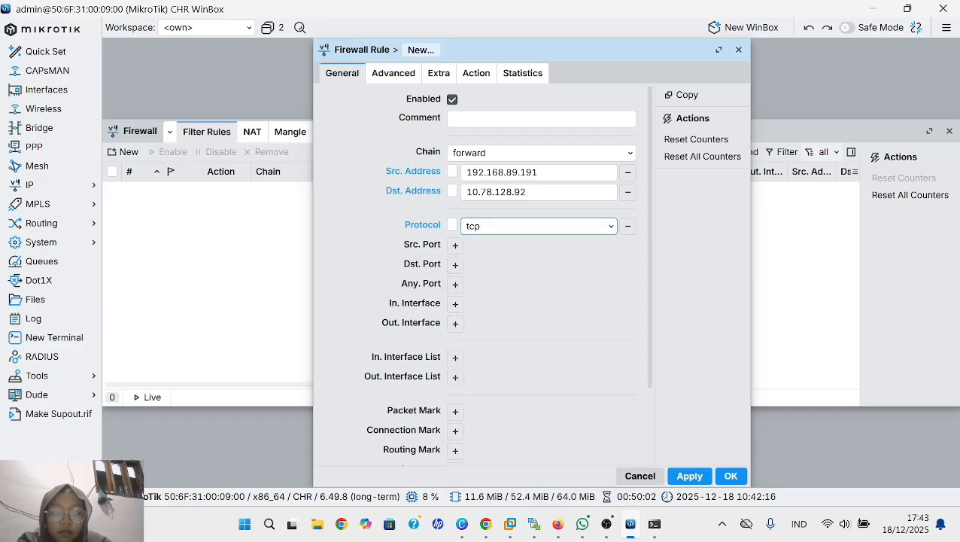
# - Add a source port condition to the firewall rule with the value 443
pyautogui.click(455, 245)
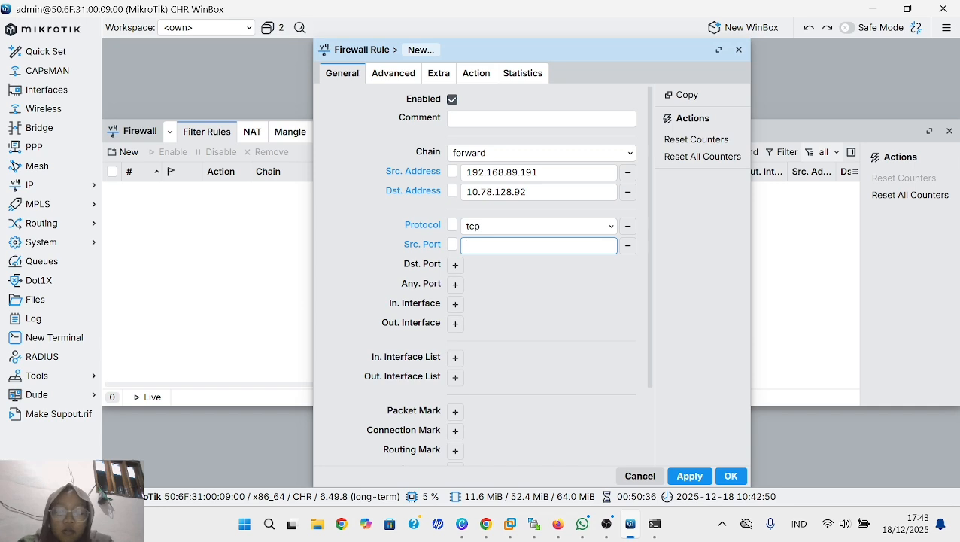
pyautogui.write('43')
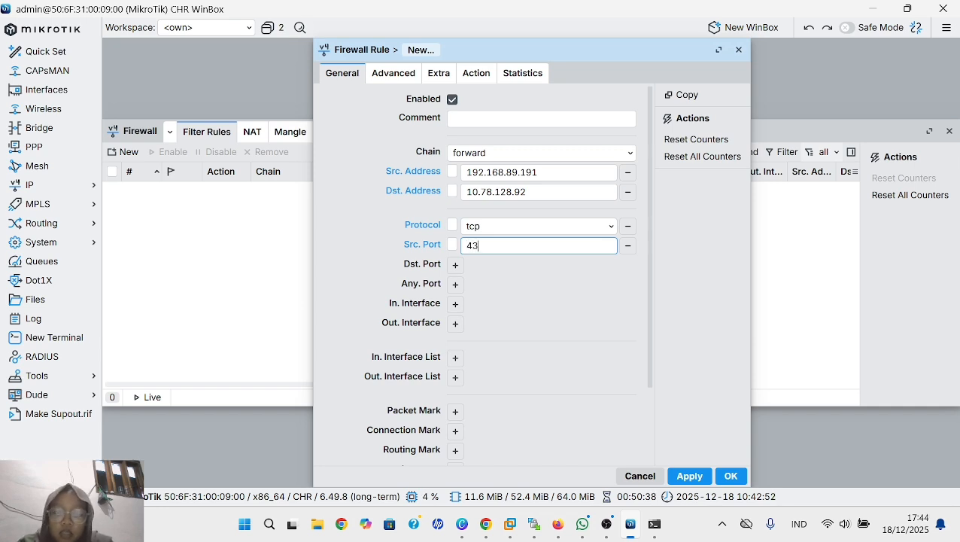
pyautogui.write('3')
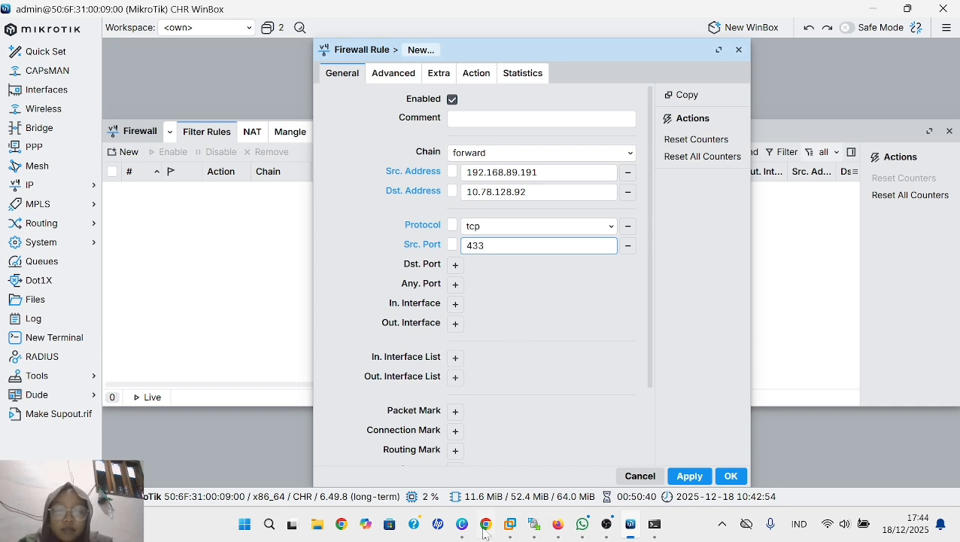
pyautogui.press('BackSpace')
pyautogui.press('BackSpace')
pyautogui.write('43')
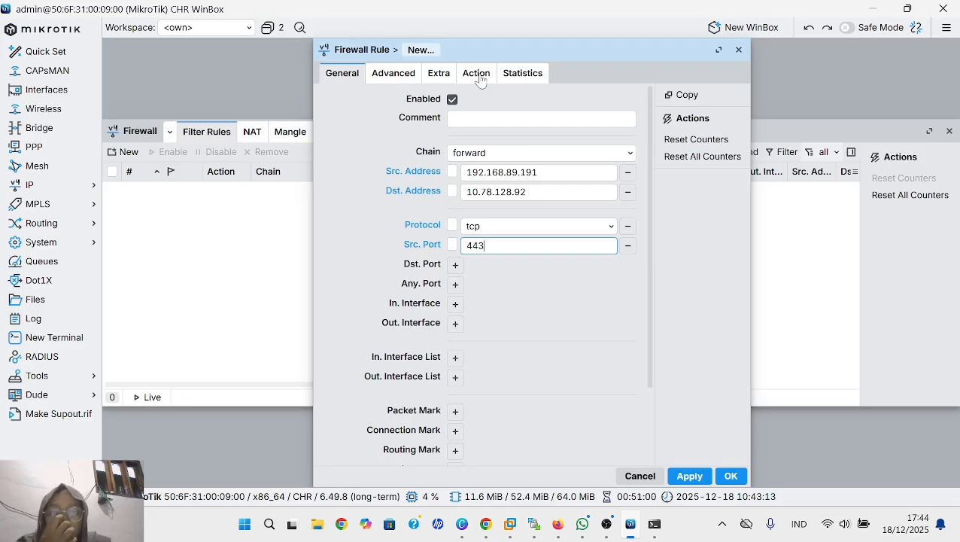
# - Set the forward-chain firewall rule's action to drop and save the rule
pyautogui.click(477, 75)
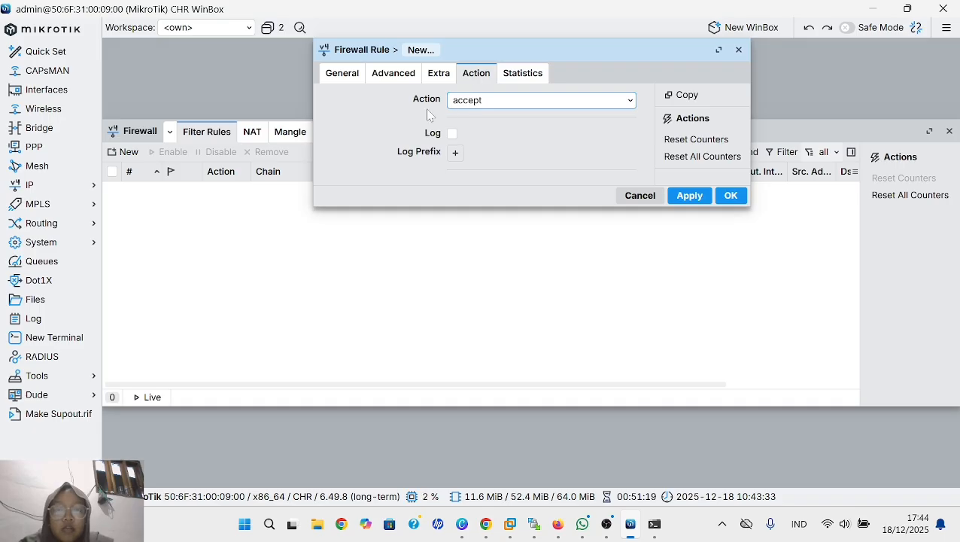
pyautogui.click(541, 100)
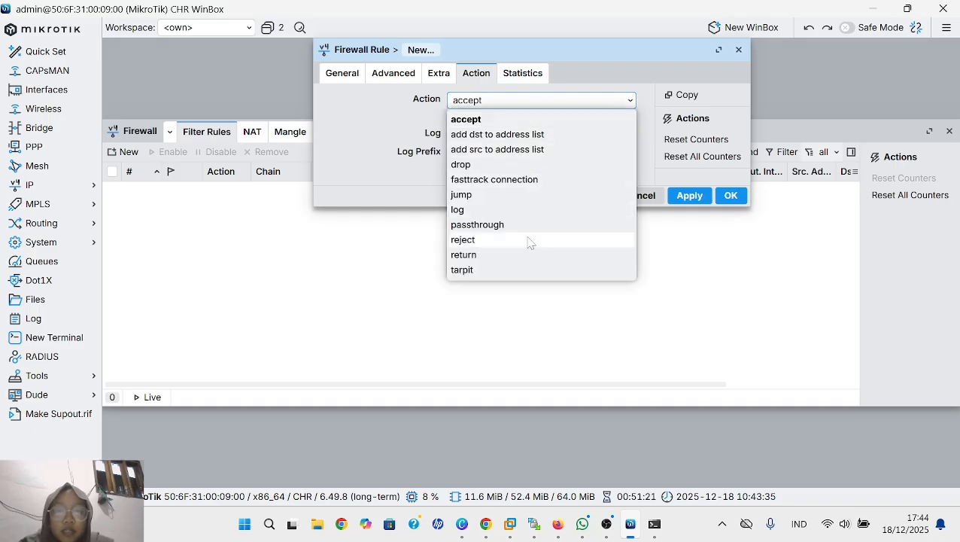
pyautogui.click(531, 164)
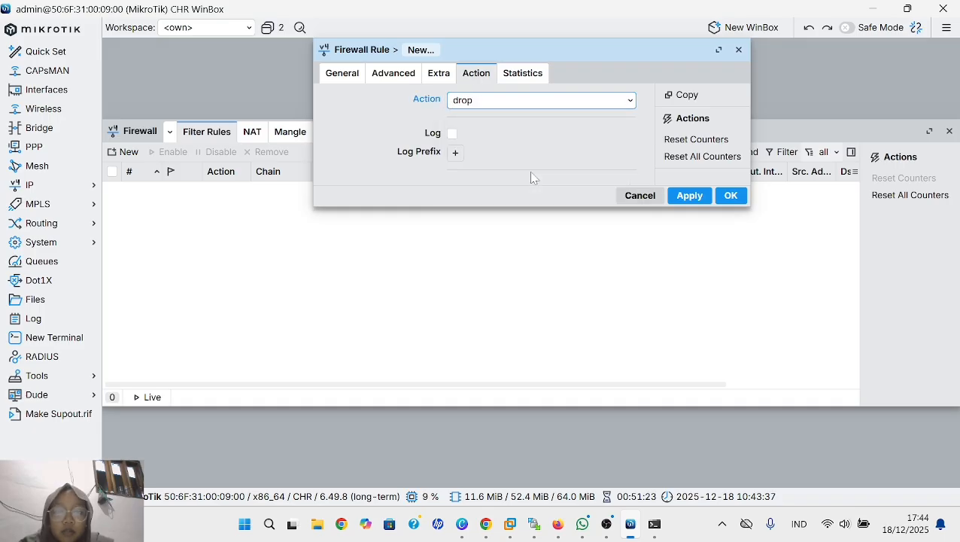
pyautogui.click(687, 198)
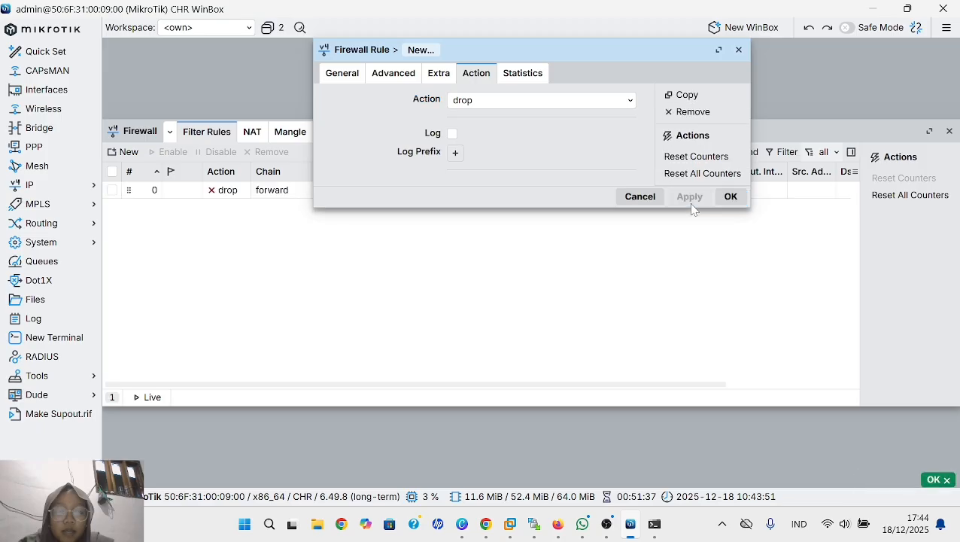
pyautogui.click(728, 197)
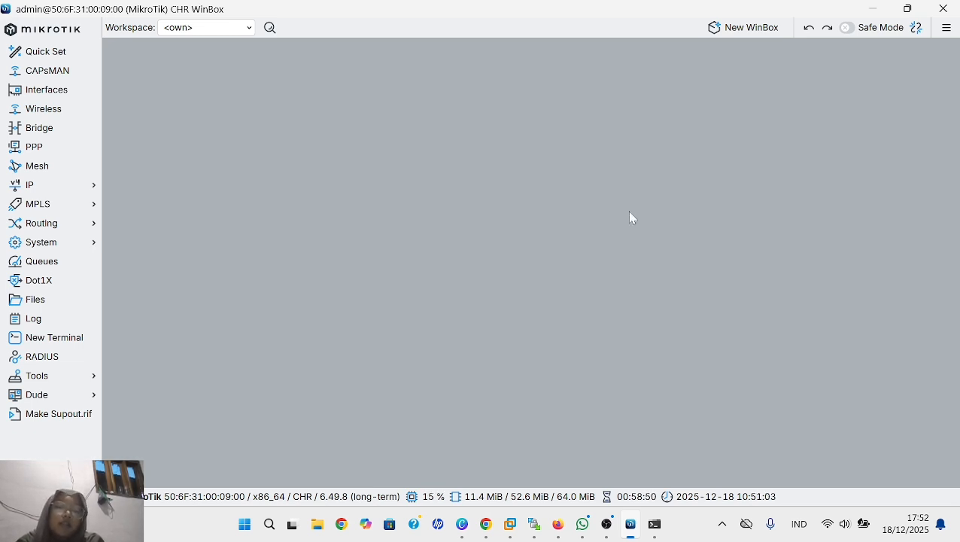
# - Switch to the PNETLab topology in Firefox, open VPC1's console and run show ip to examine its network settings
pyautogui.moveTo(560, 527)
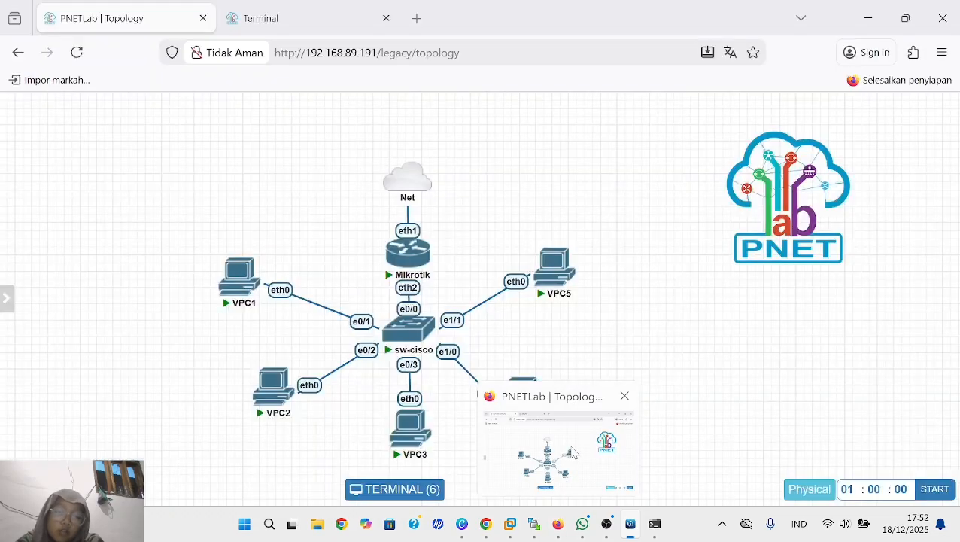
pyautogui.click(572, 451)
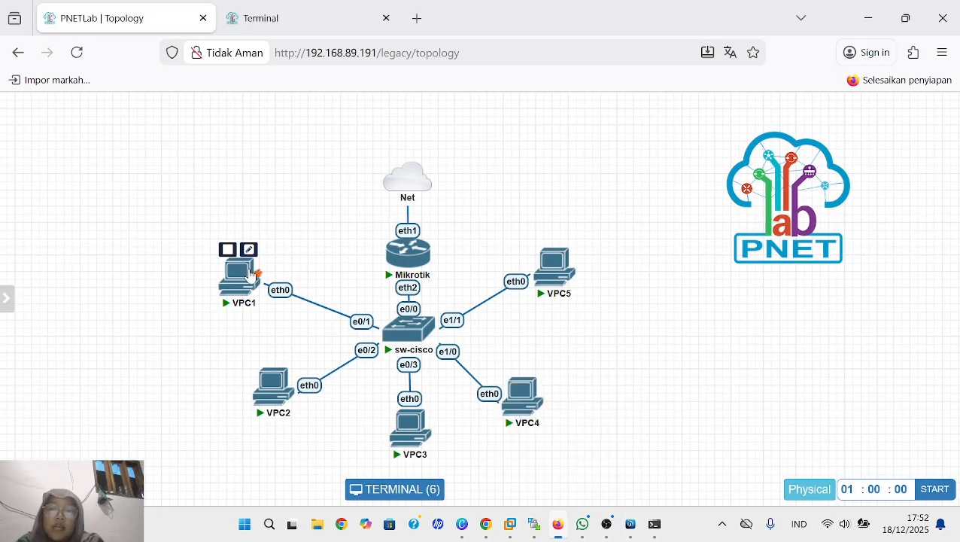
pyautogui.click(251, 273)
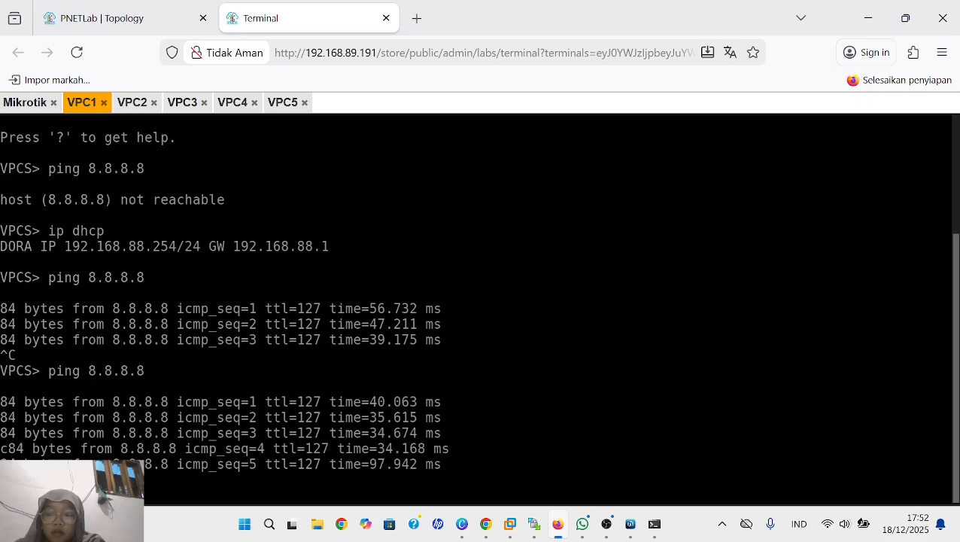
pyautogui.scroll(1, 201, 487)
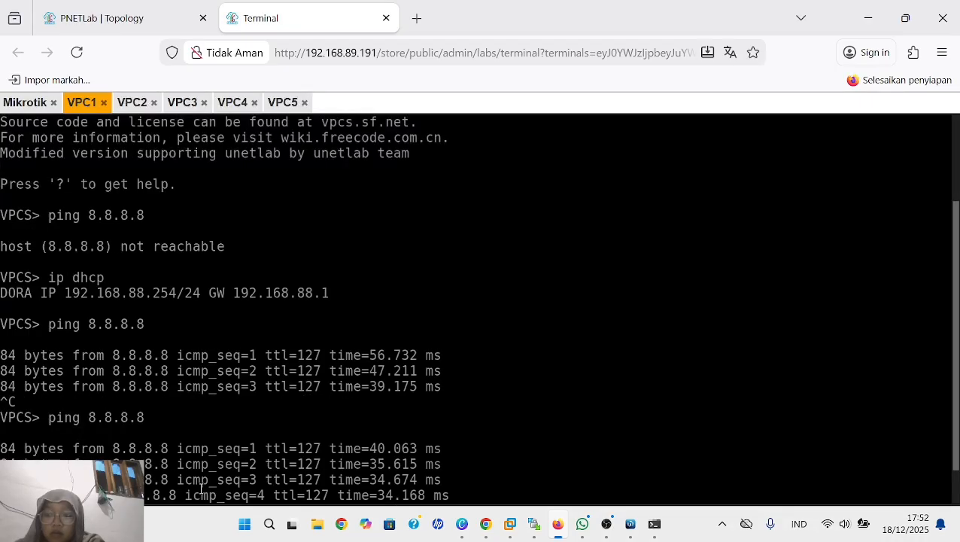
pyautogui.scroll(-1, 201, 488)
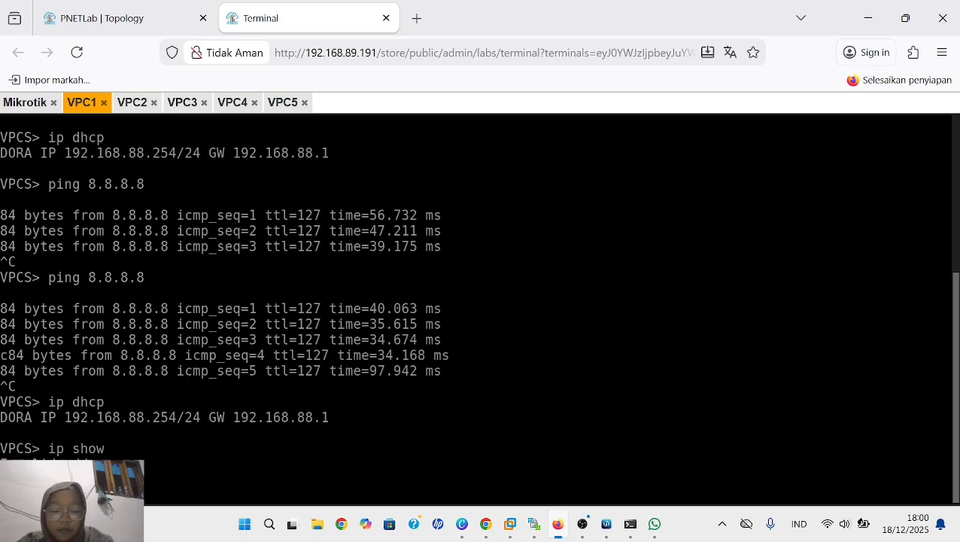
pyautogui.write('show ip')
pyautogui.press('Return')
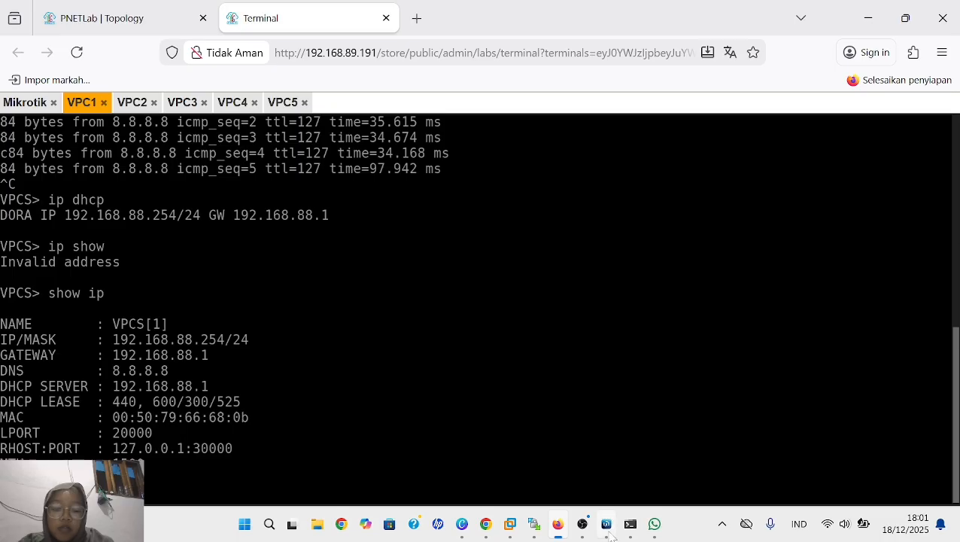
# - Back in WinBox, start a new firewall filter rule and set its chain to input
pyautogui.moveTo(607, 524)
pyautogui.click(609, 458)
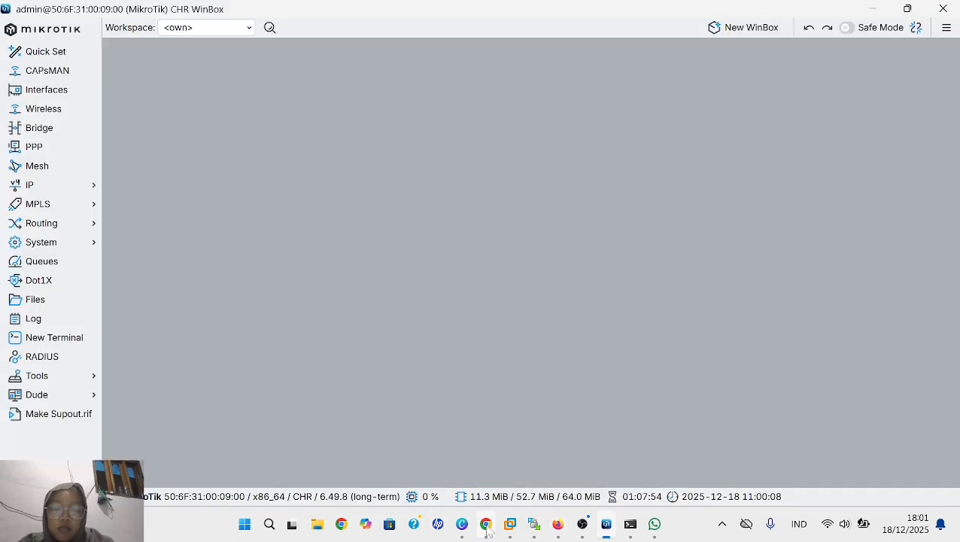
pyautogui.click(40, 192)
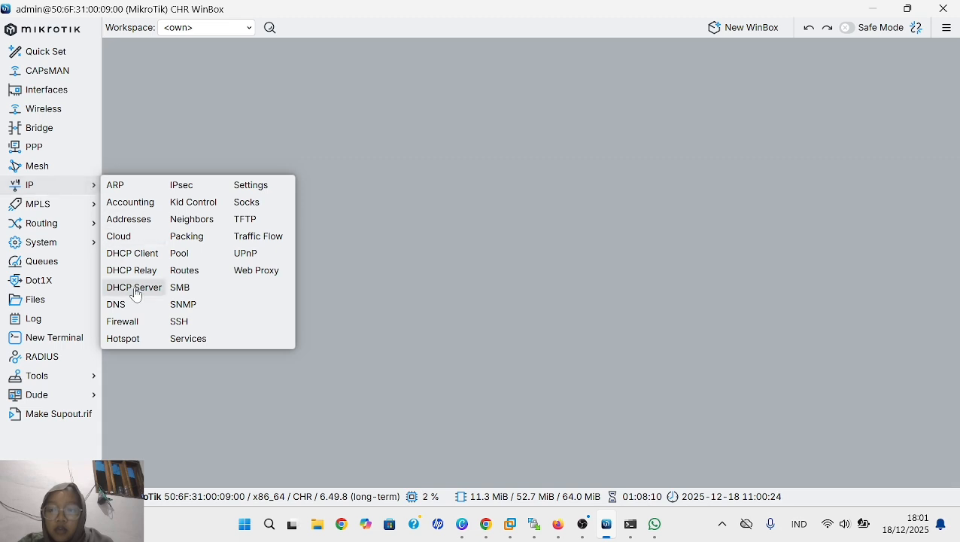
pyautogui.click(123, 321)
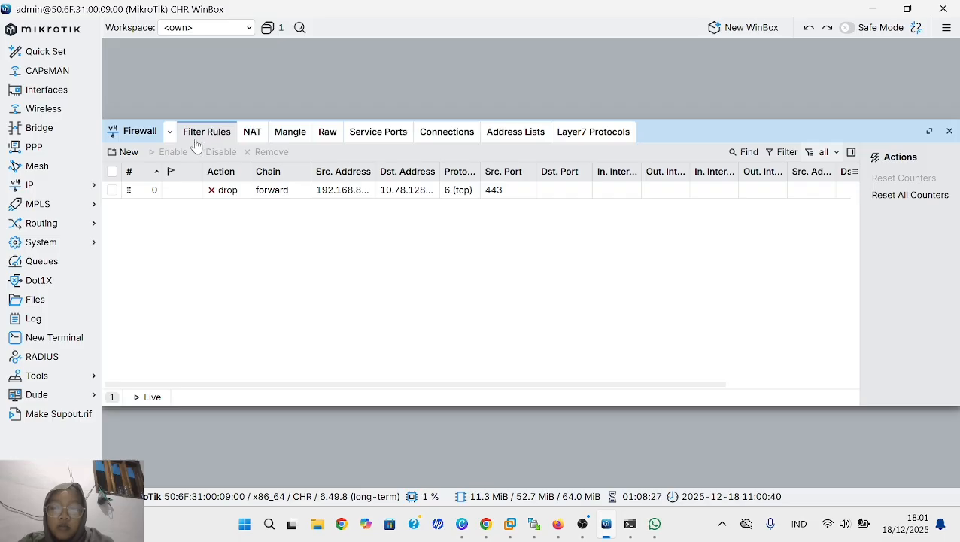
pyautogui.click(129, 154)
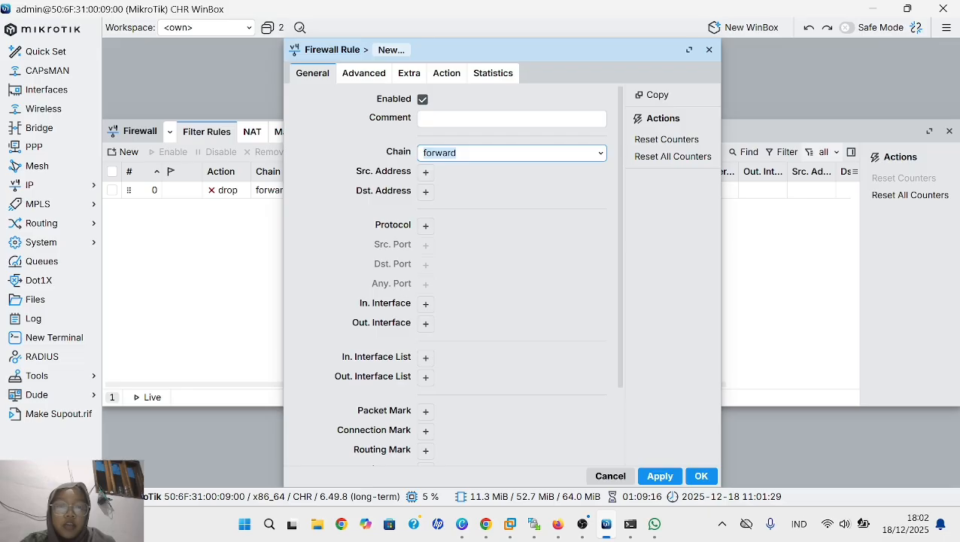
pyautogui.click(601, 154)
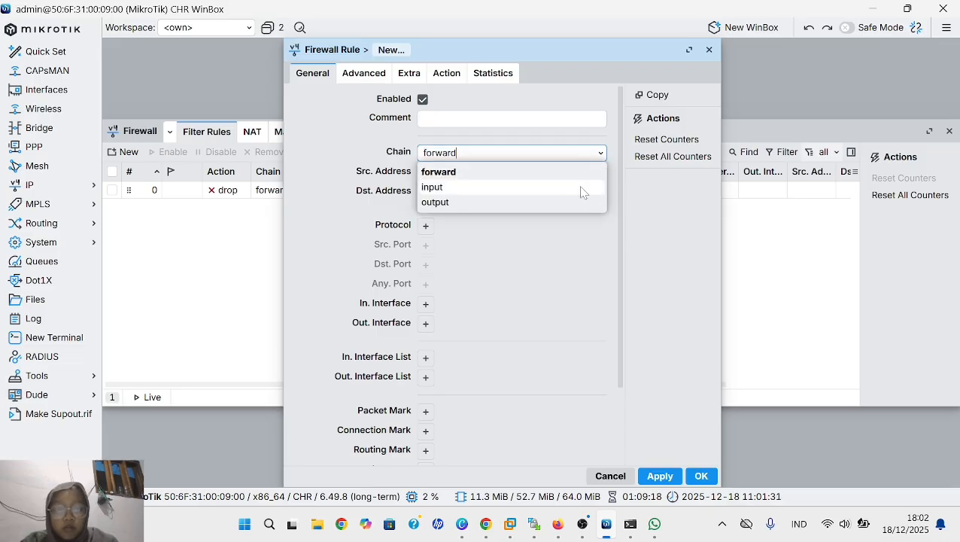
pyautogui.click(580, 187)
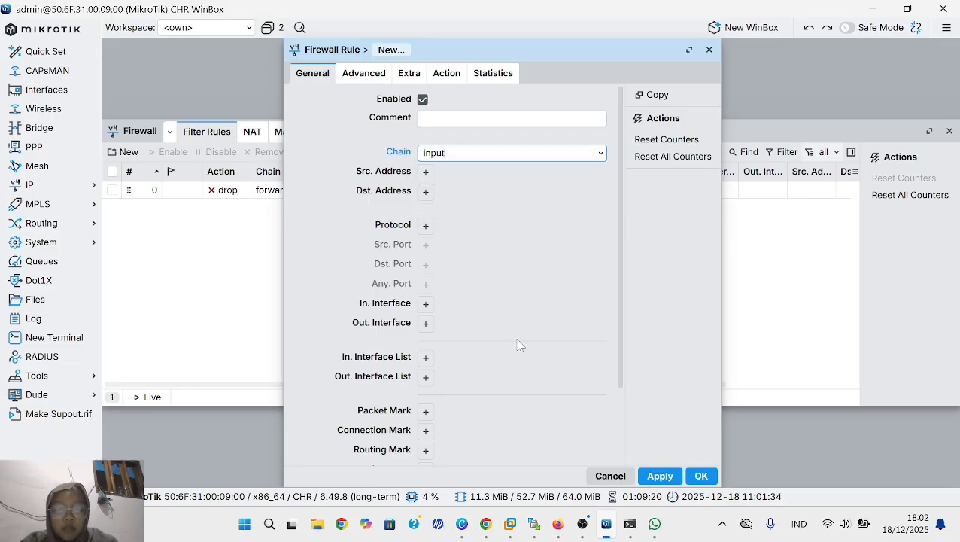
# - Add a source address condition of 192.168.89.254 to the input rule, checking VPC1's console for the address
pyautogui.click(425, 173)
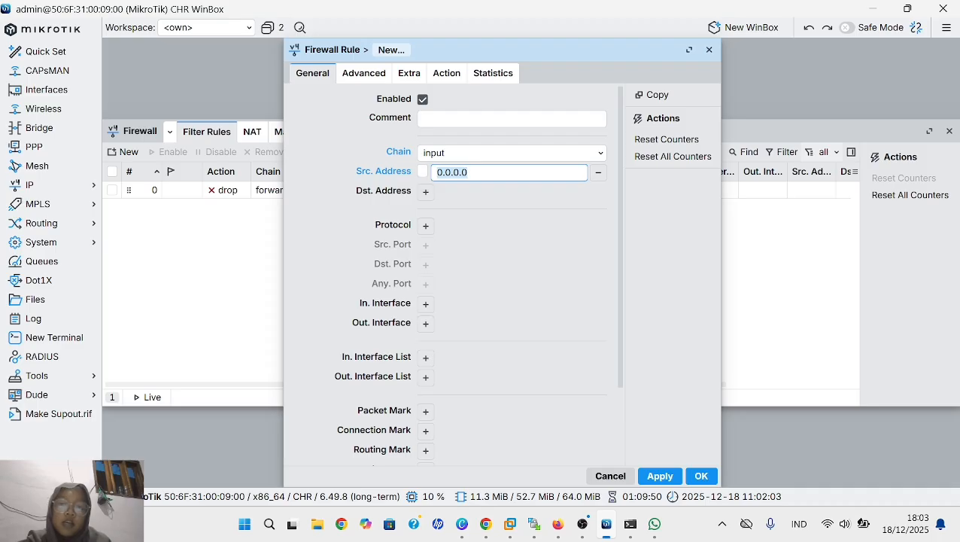
pyautogui.press('BackSpace')
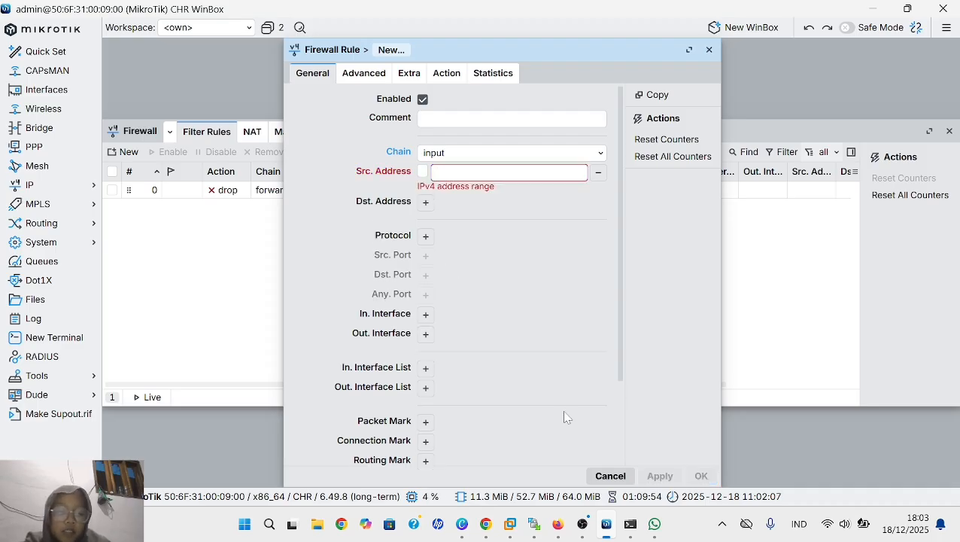
pyautogui.moveTo(558, 524)
pyautogui.click(547, 462)
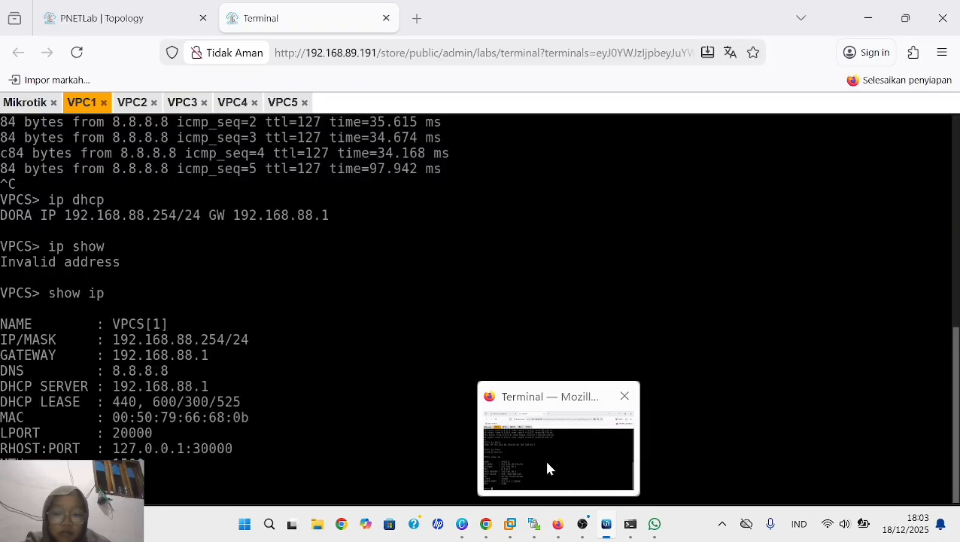
pyautogui.click(564, 462)
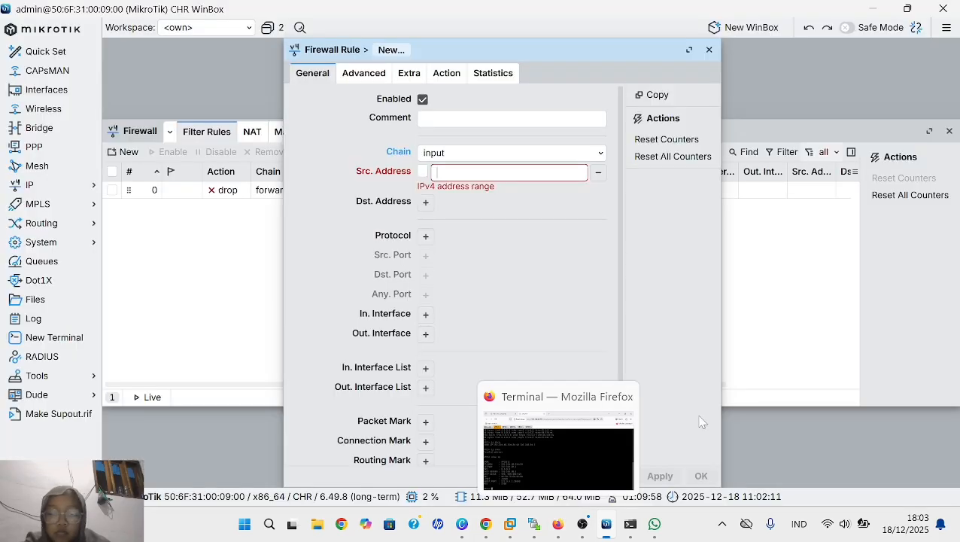
pyautogui.write('192')
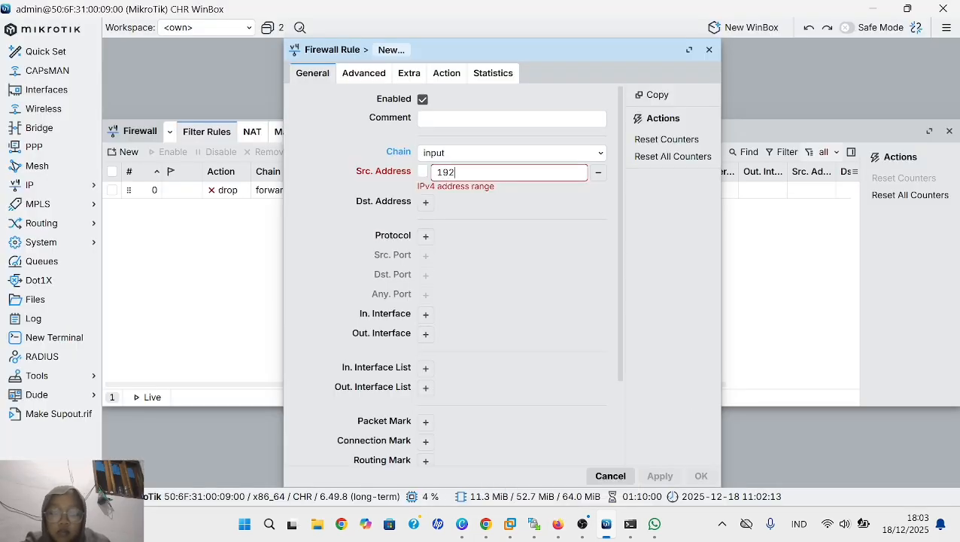
pyautogui.write('.168.89')
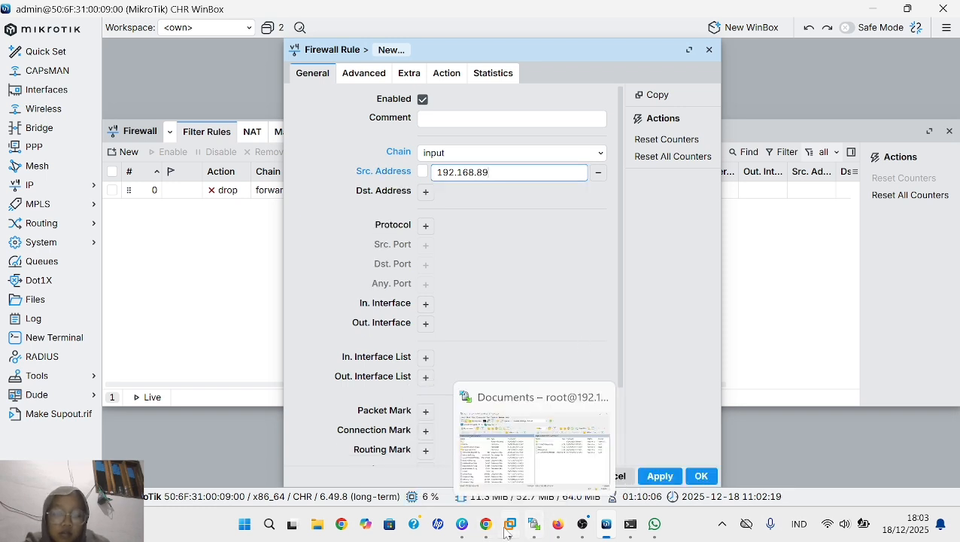
pyautogui.moveTo(505, 533)
pyautogui.moveTo(558, 528)
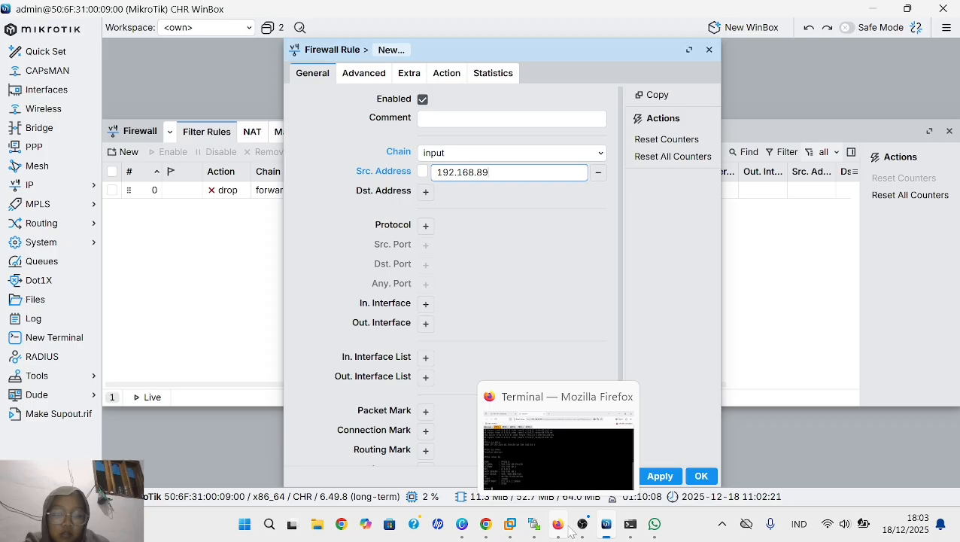
pyautogui.click(569, 470)
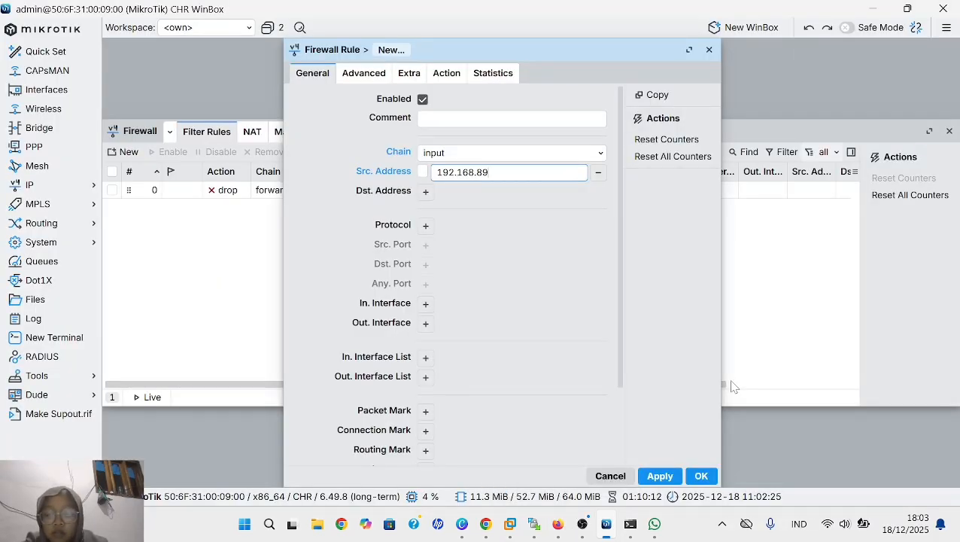
pyautogui.write('192.168.89')
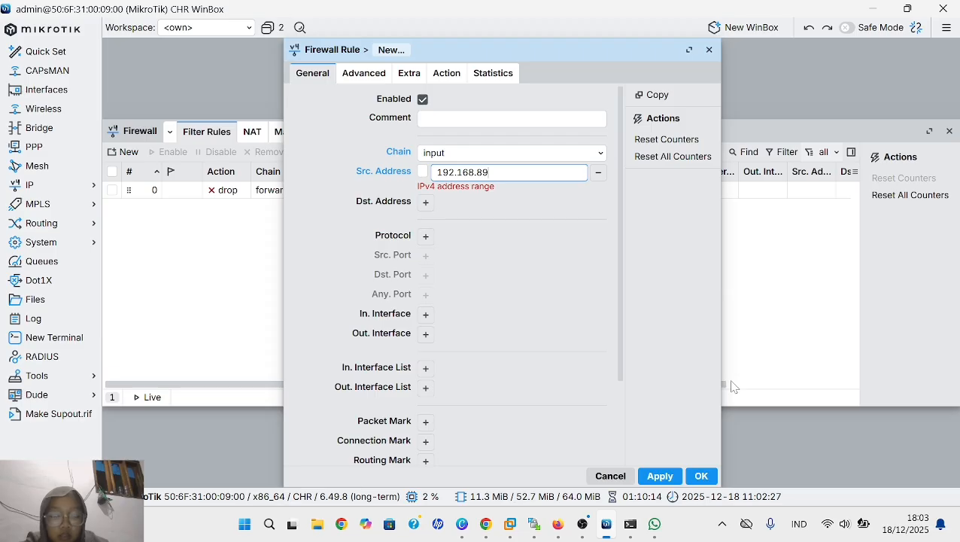
pyautogui.write('.2')
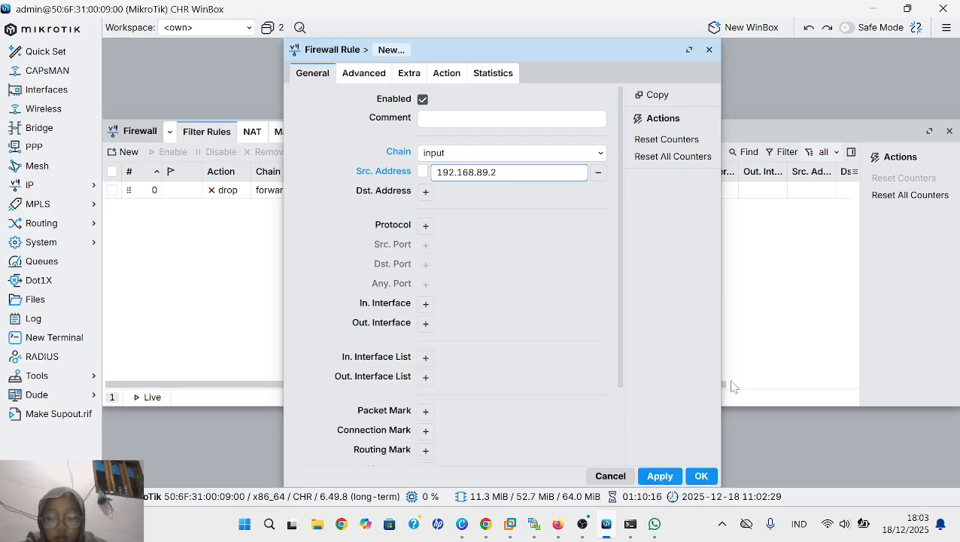
pyautogui.write('54')
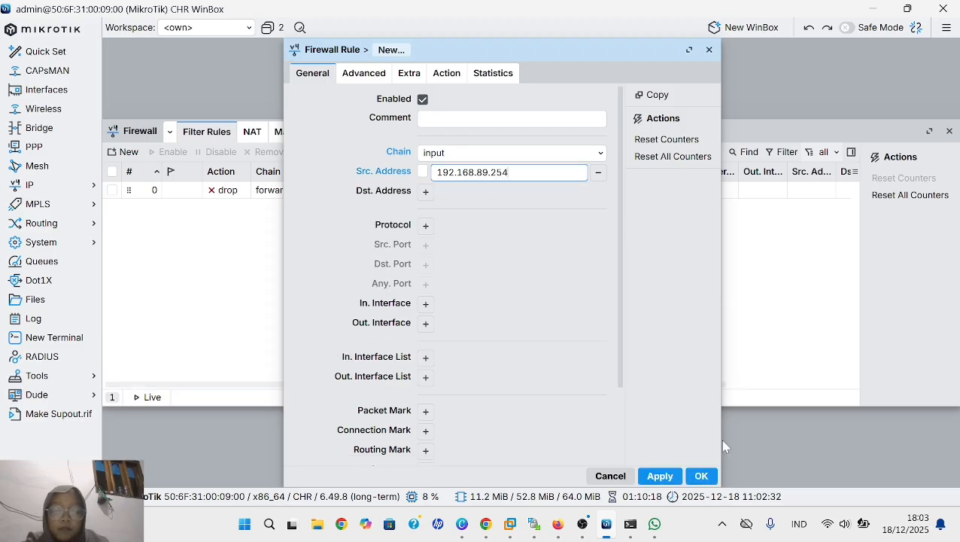
# - Add a protocol condition to the input rule and choose icmp
pyautogui.click(424, 226)
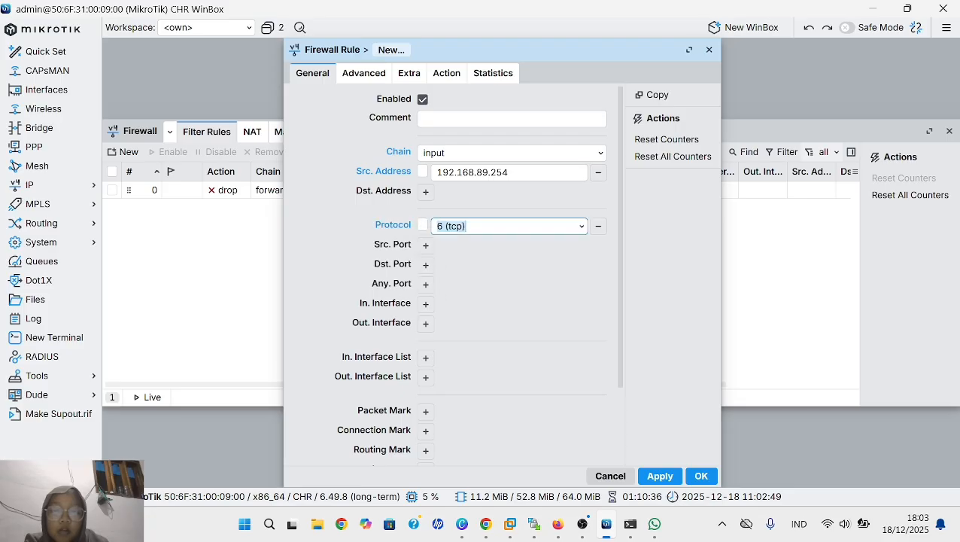
pyautogui.click(581, 227)
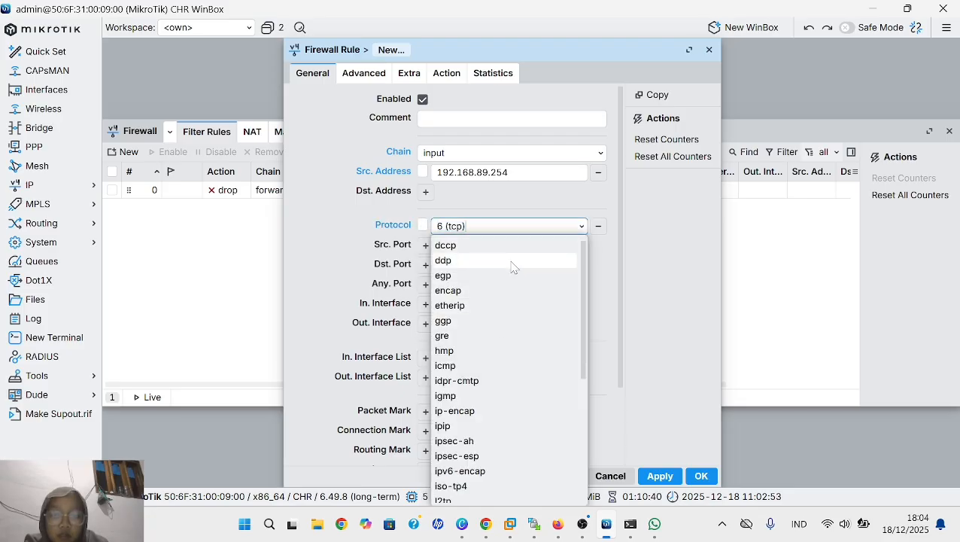
pyautogui.click(484, 367)
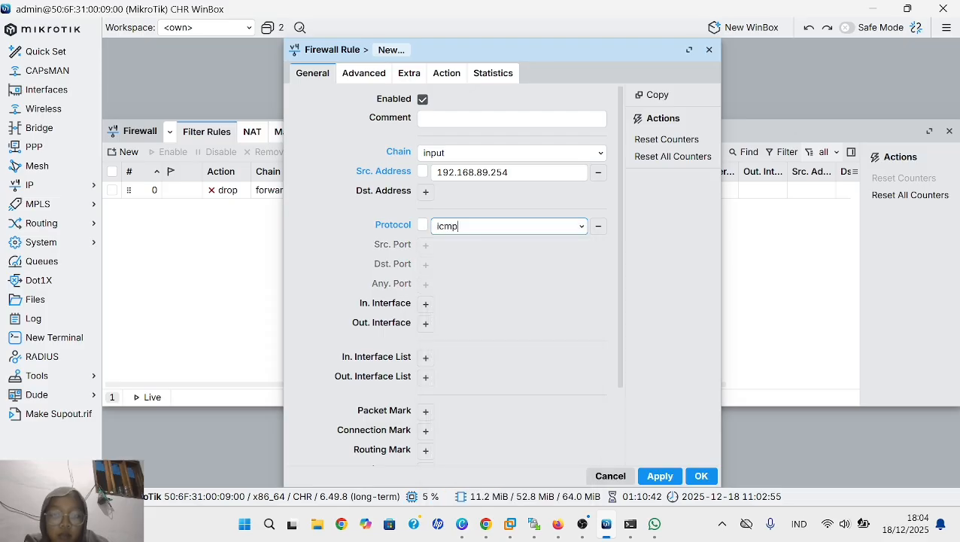
# - Keep accept as the input rule's action and save the rule
pyautogui.click(447, 75)
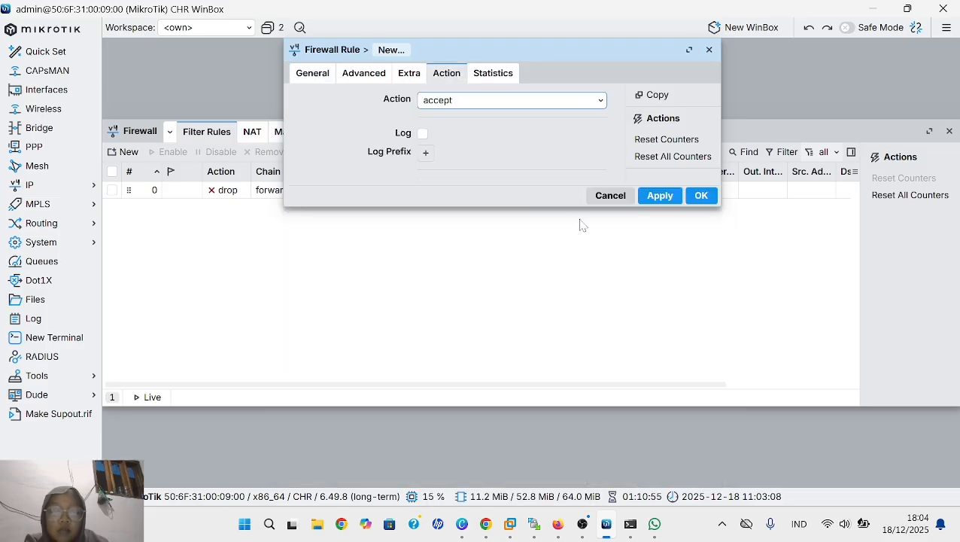
pyautogui.click(452, 101)
pyautogui.click(470, 124)
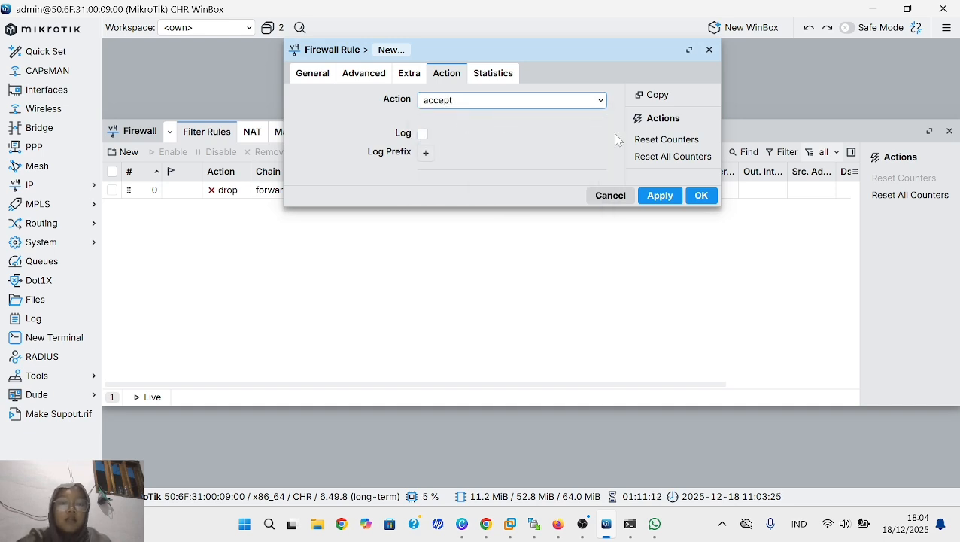
pyautogui.click(677, 196)
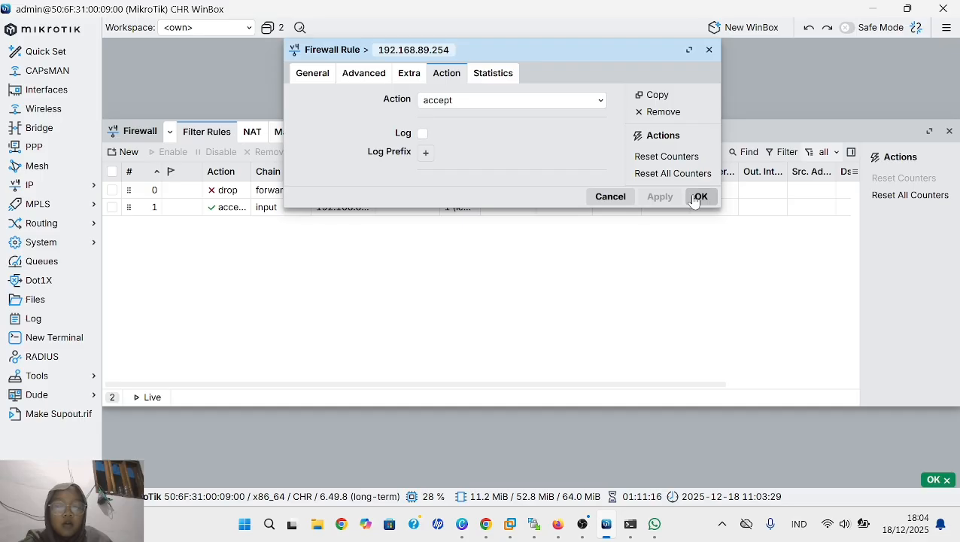
pyautogui.click(698, 197)
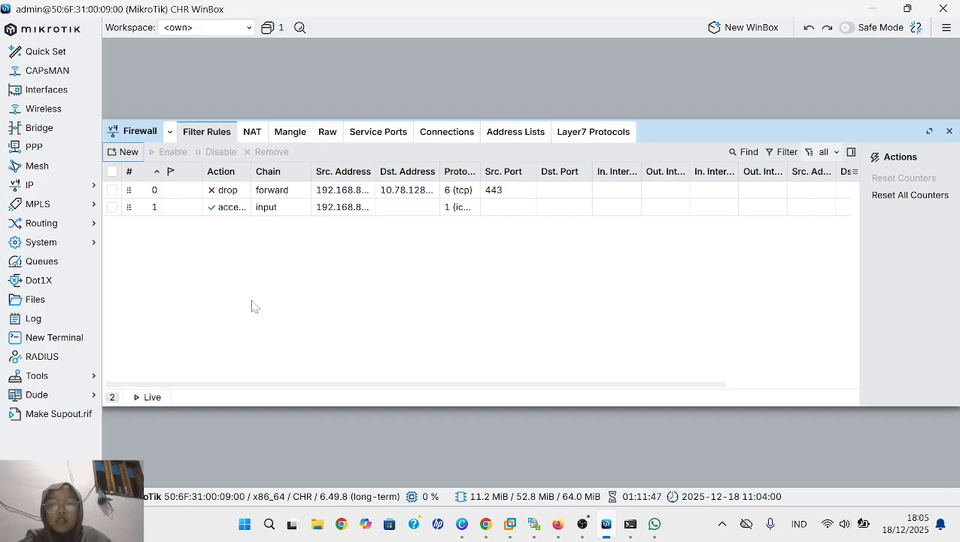
# - Start another firewall filter rule and set its chain to input
pyautogui.click(129, 154)
pyautogui.click(305, 73)
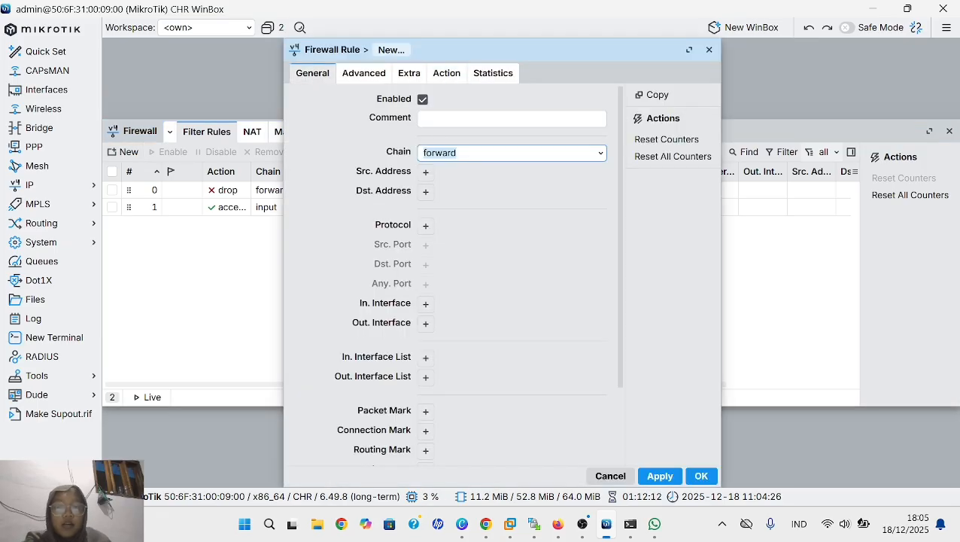
pyautogui.click(605, 160)
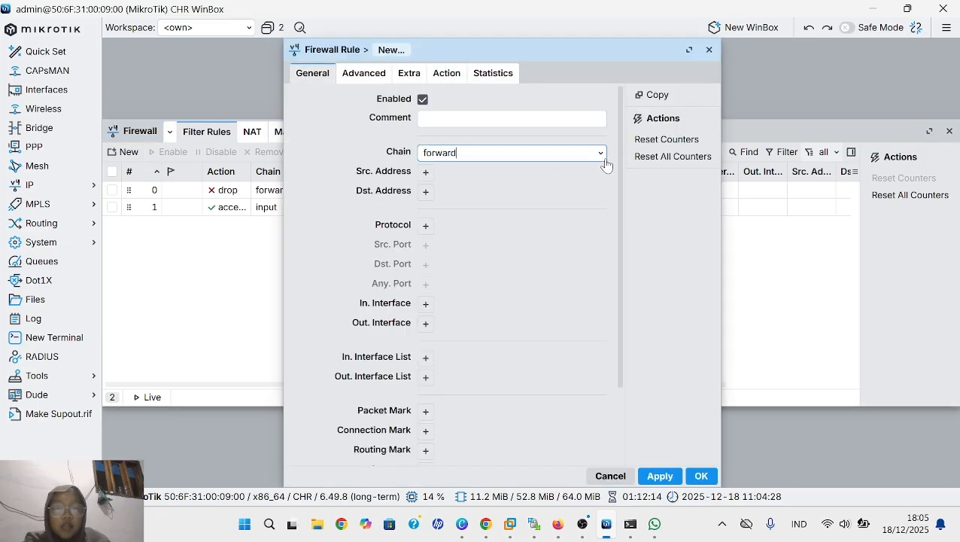
pyautogui.click(602, 157)
pyautogui.click(555, 204)
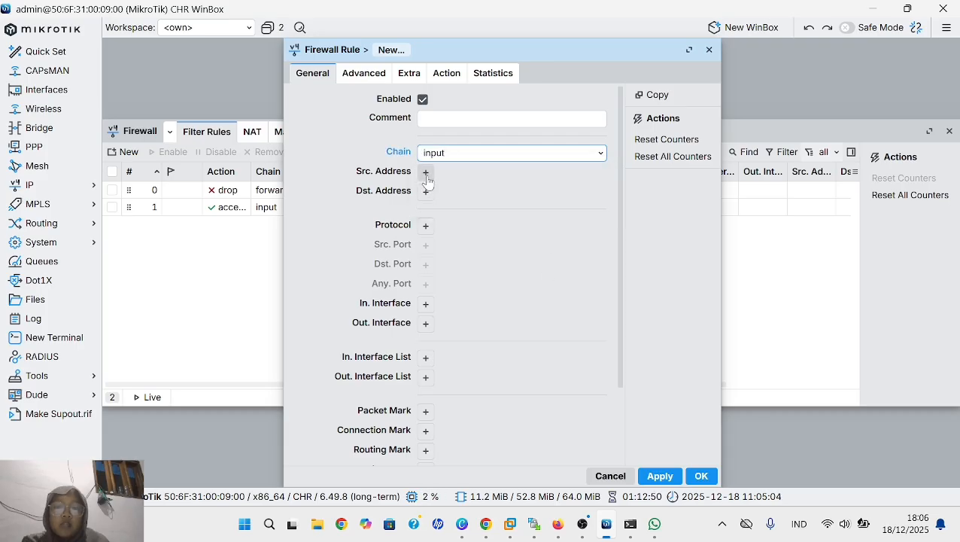
# - Add a source address condition of 0.0.0.0 and an icmp protocol condition to the new input rule
pyautogui.click(425, 173)
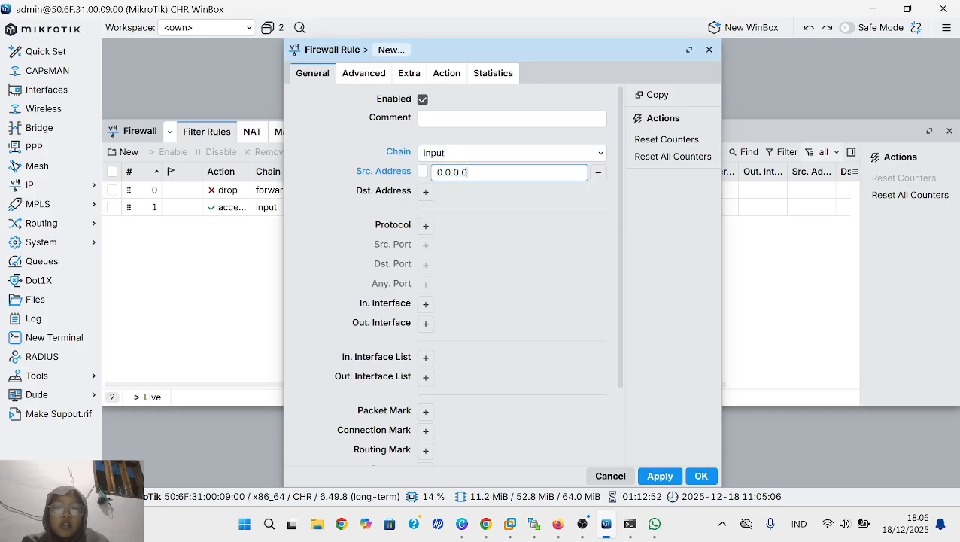
pyautogui.click(425, 226)
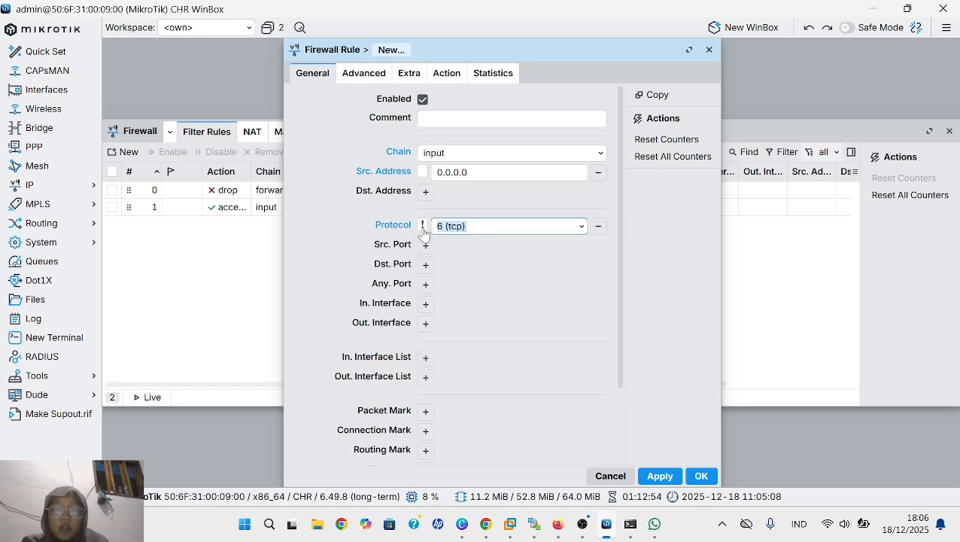
pyautogui.click(581, 226)
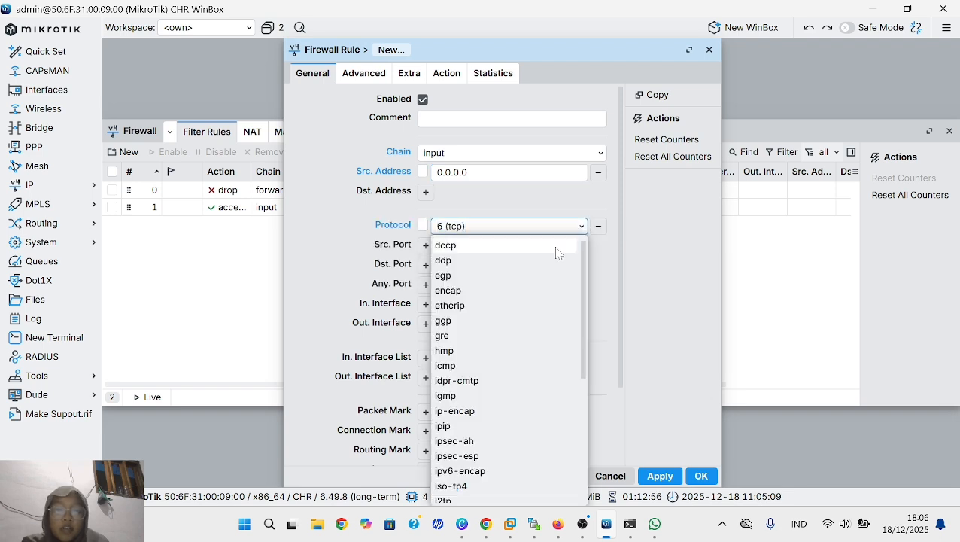
pyautogui.click(485, 370)
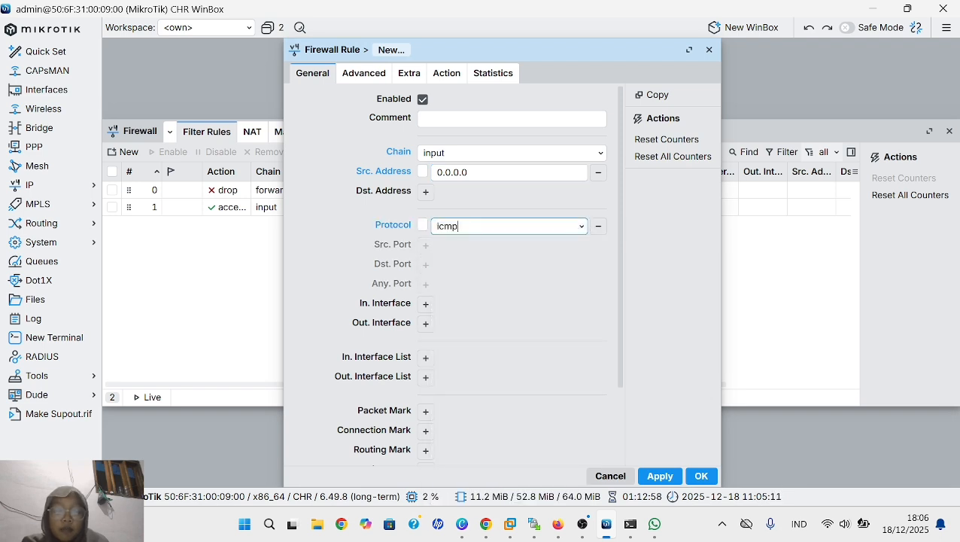
# - Set the new input rule's action to drop and save the rule
pyautogui.click(450, 80)
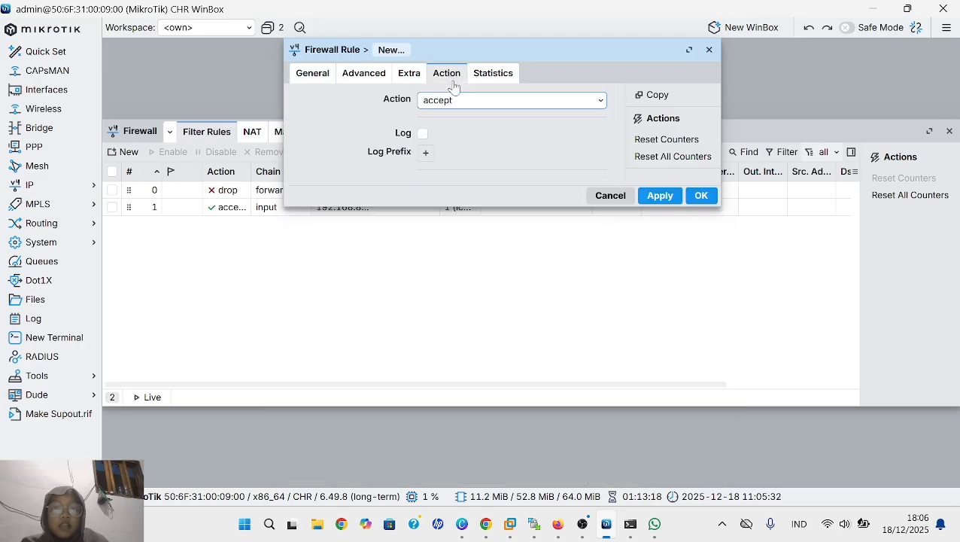
pyautogui.click(581, 109)
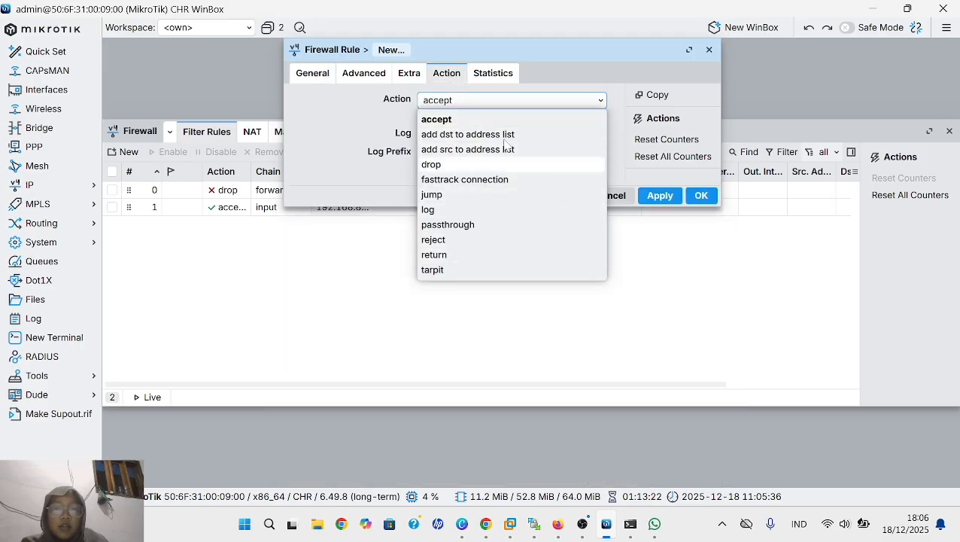
pyautogui.click(483, 164)
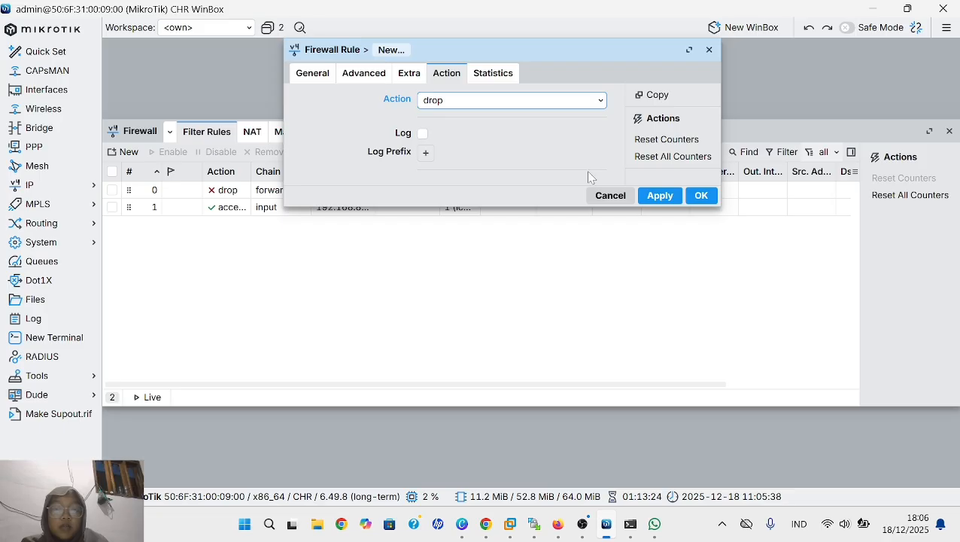
pyautogui.click(659, 196)
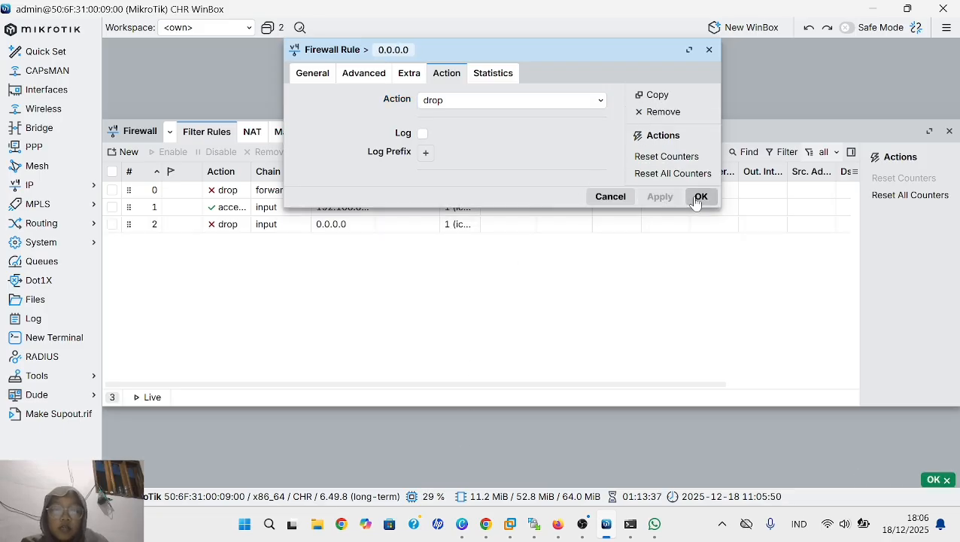
pyautogui.click(699, 198)
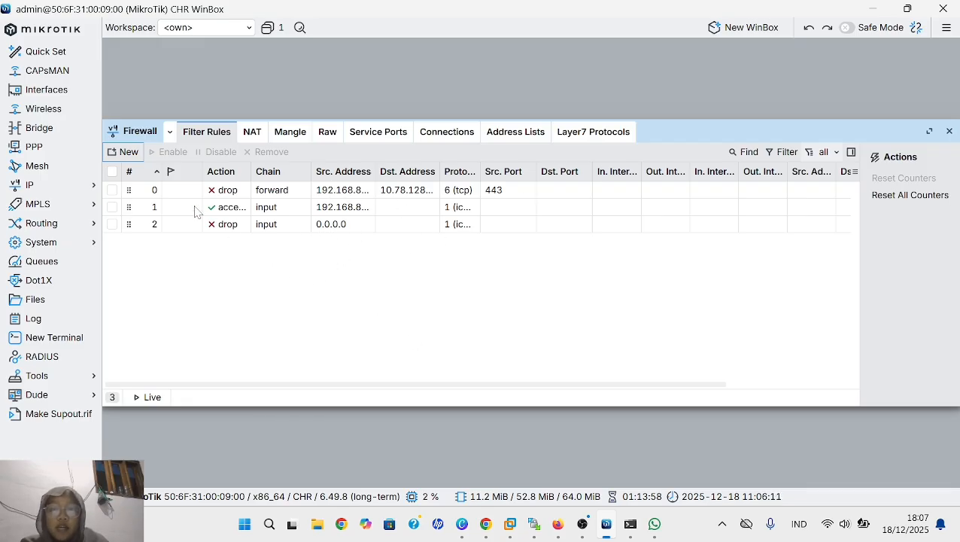
# - Check the router's IP address list and ping 192.168.88.1 from VPC1's console in Firefox
pyautogui.click(97, 186)
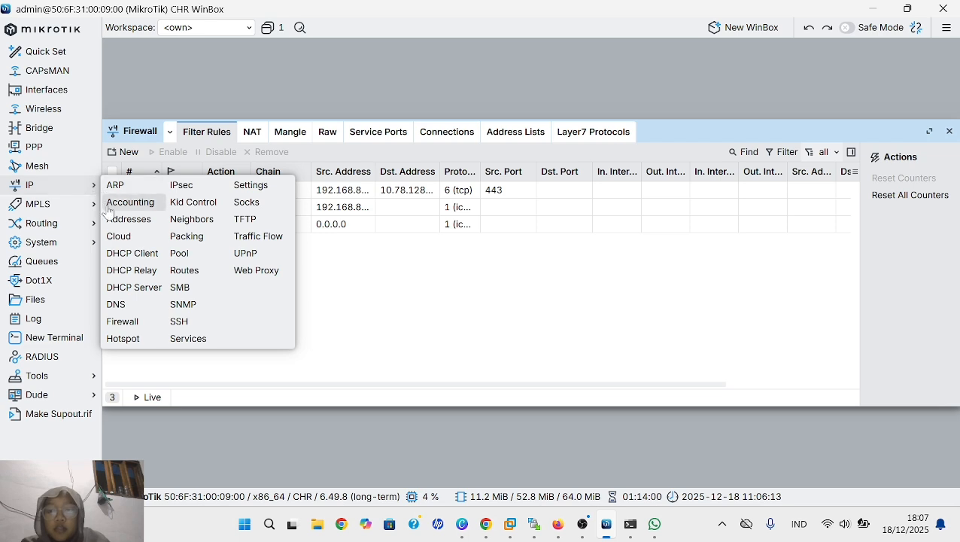
pyautogui.click(128, 218)
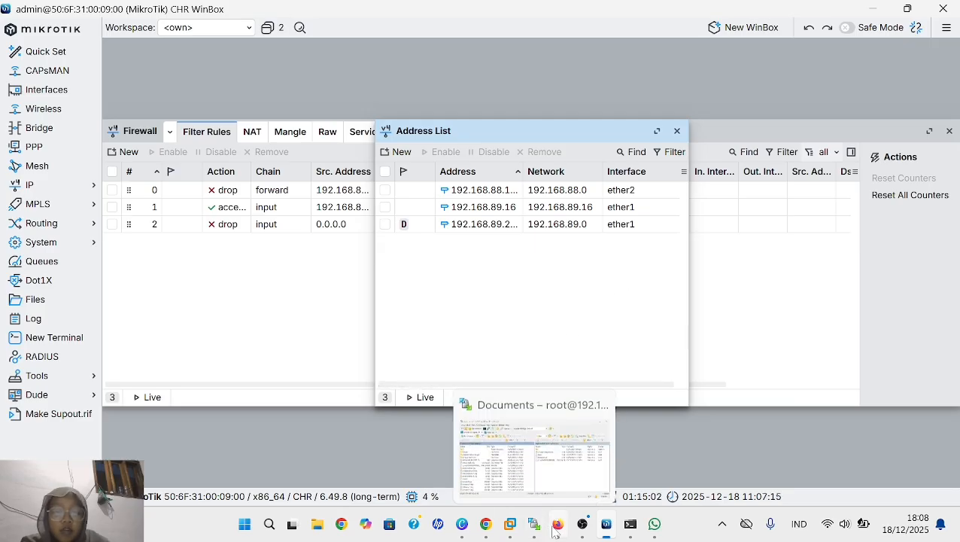
pyautogui.moveTo(558, 525)
pyautogui.click(568, 447)
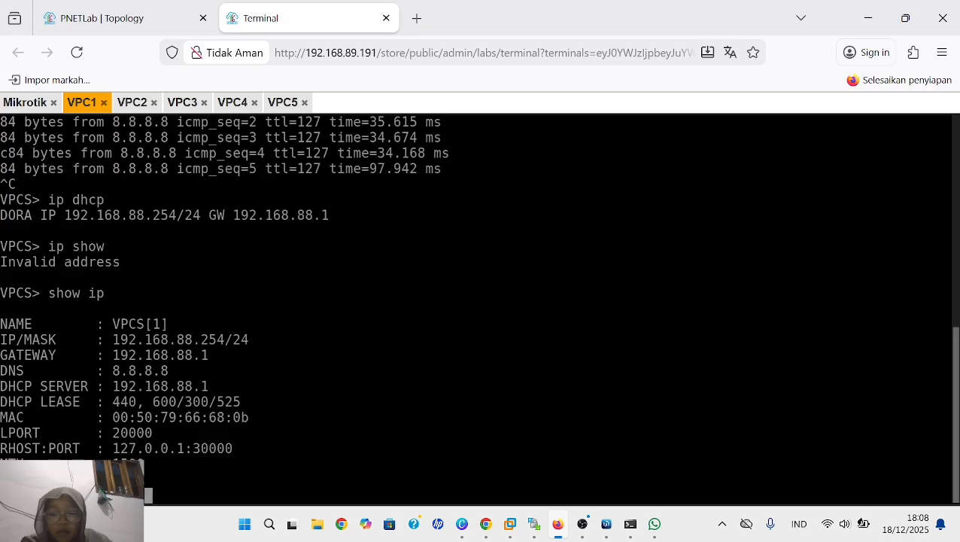
pyautogui.write('.88')
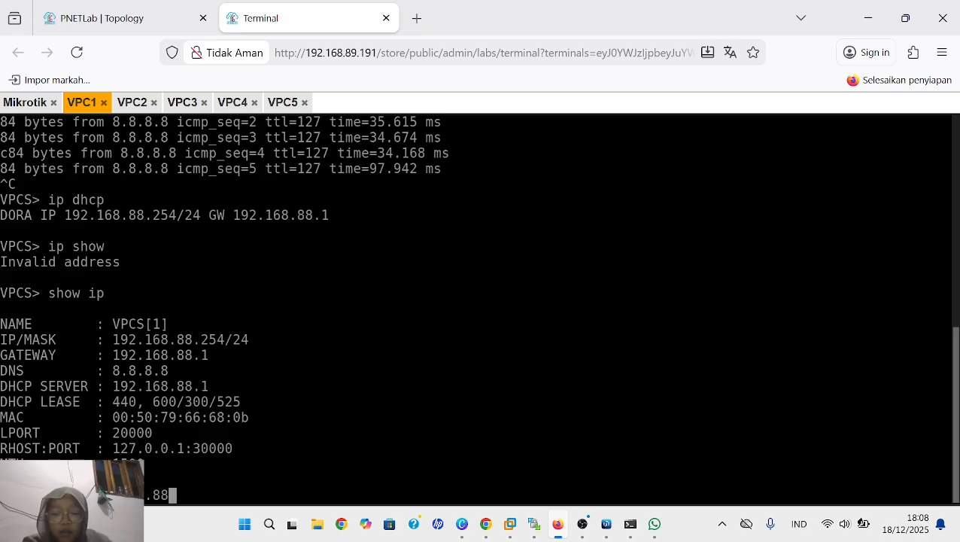
pyautogui.write('.1')
pyautogui.press('Return')
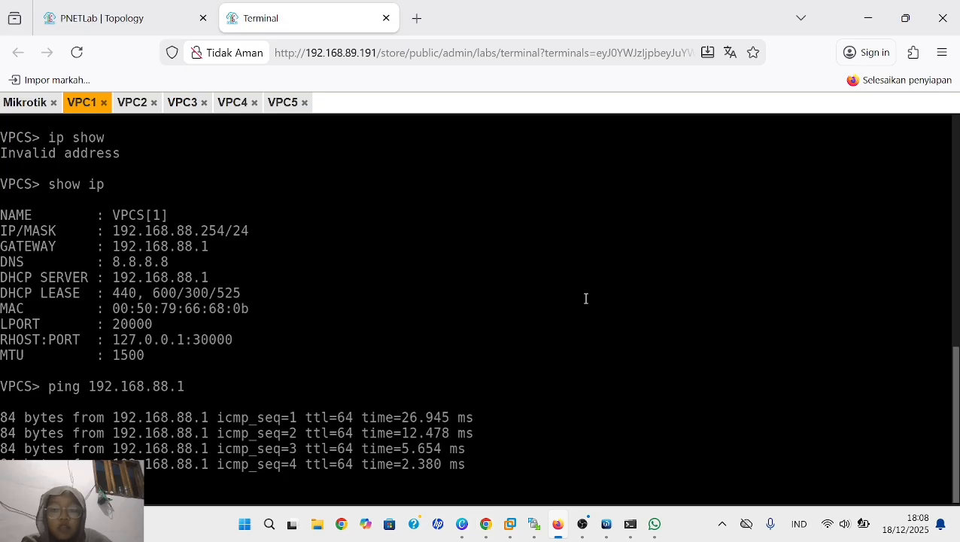
# - Ping 192.168.88.1 from VPC2's console and stop the ping after a few attempts
pyautogui.click(136, 105)
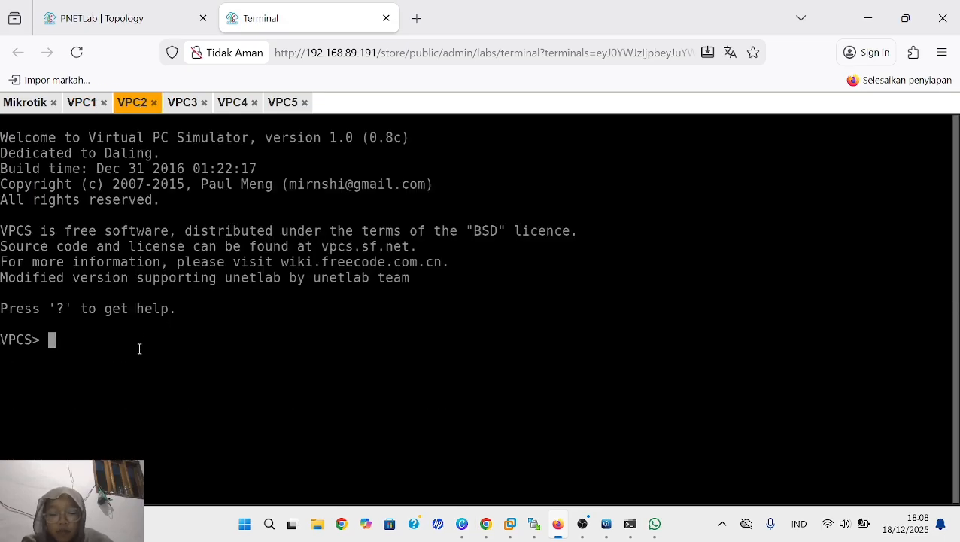
pyautogui.write('ping')
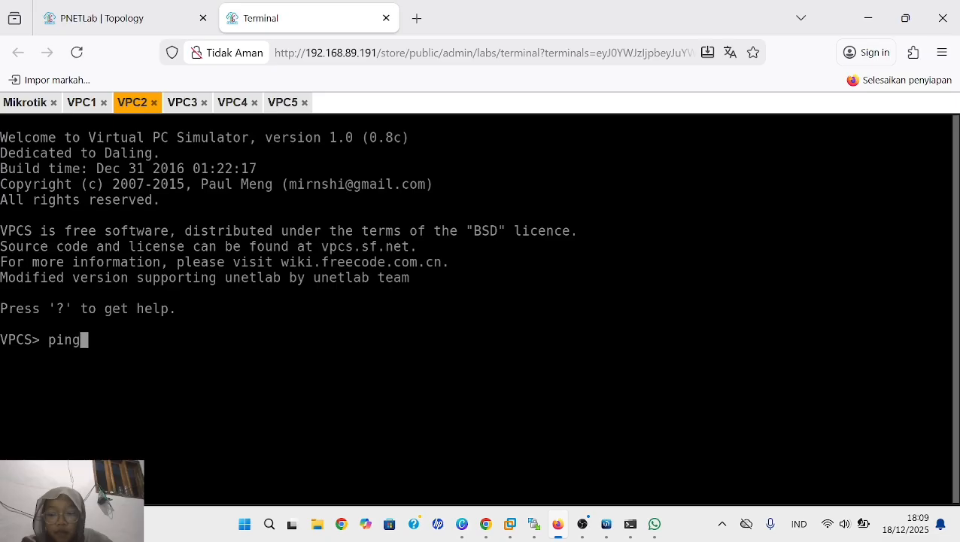
pyautogui.write(' 192.')
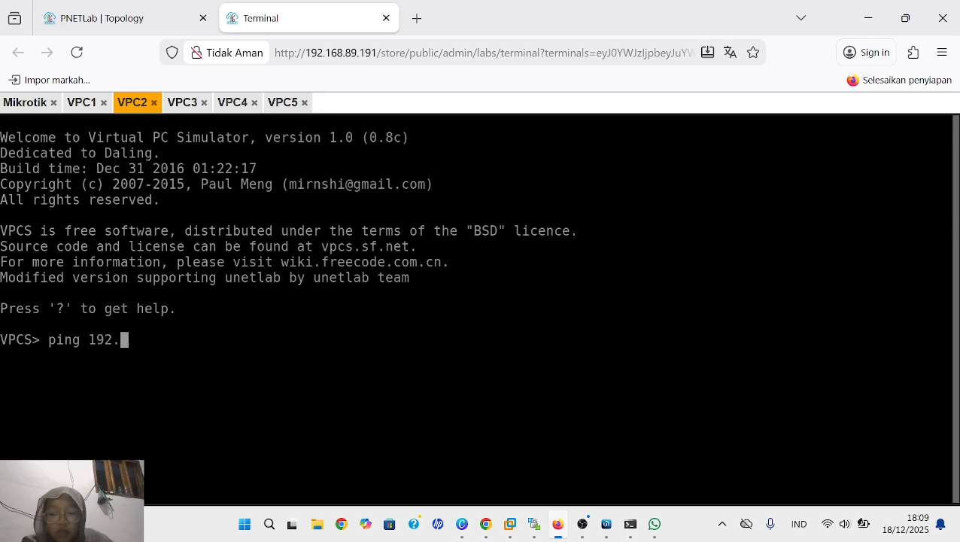
pyautogui.write('168')
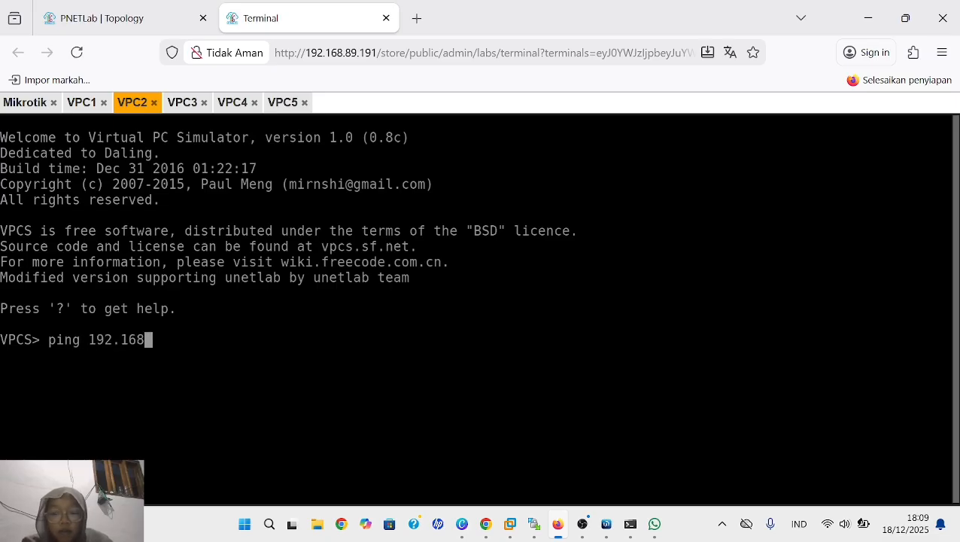
pyautogui.write('.88')
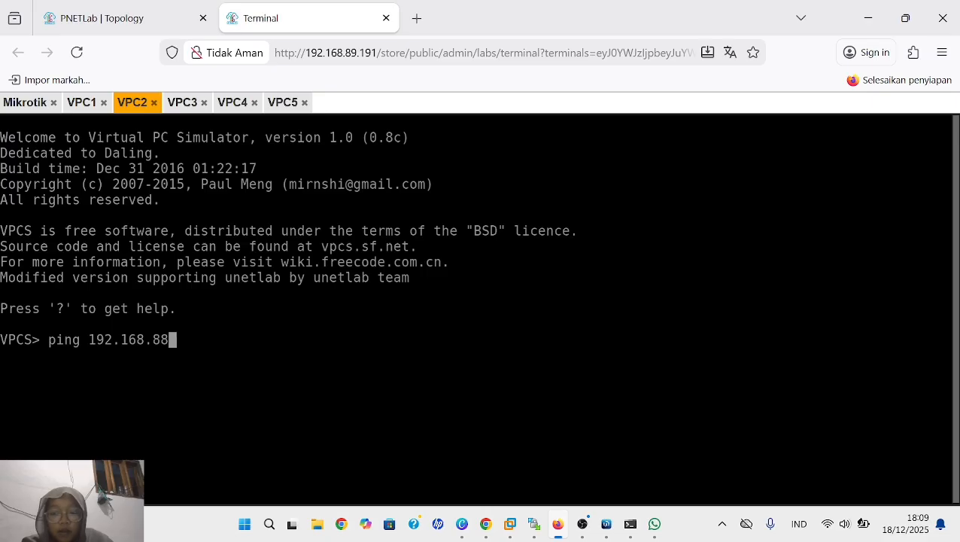
pyautogui.write('.1')
pyautogui.press('Return')
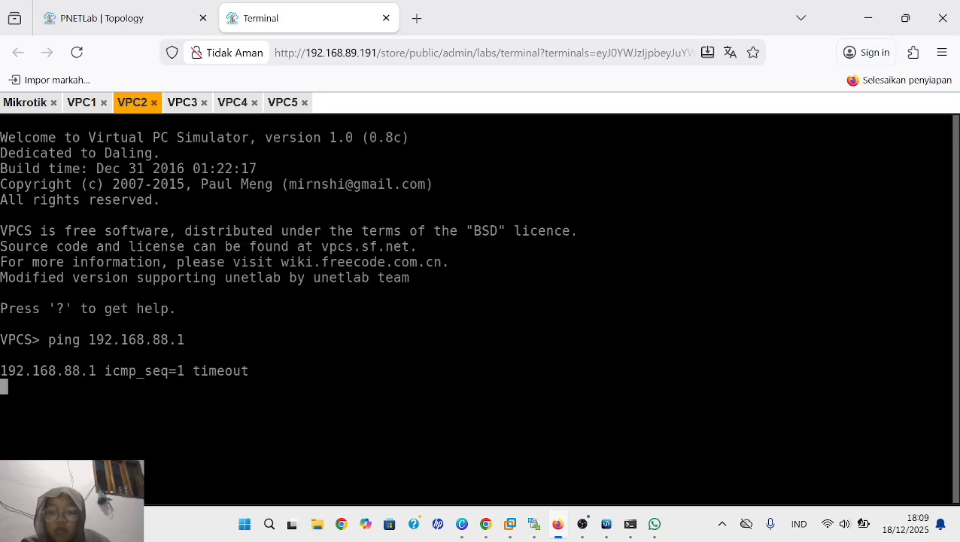
pyautogui.write('c')
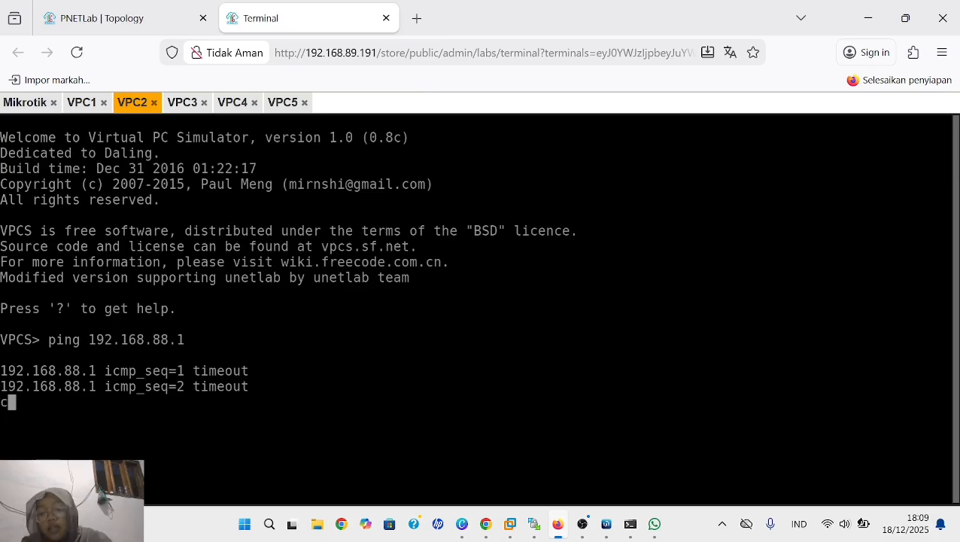
pyautogui.hotkey('ctrl', 'c')
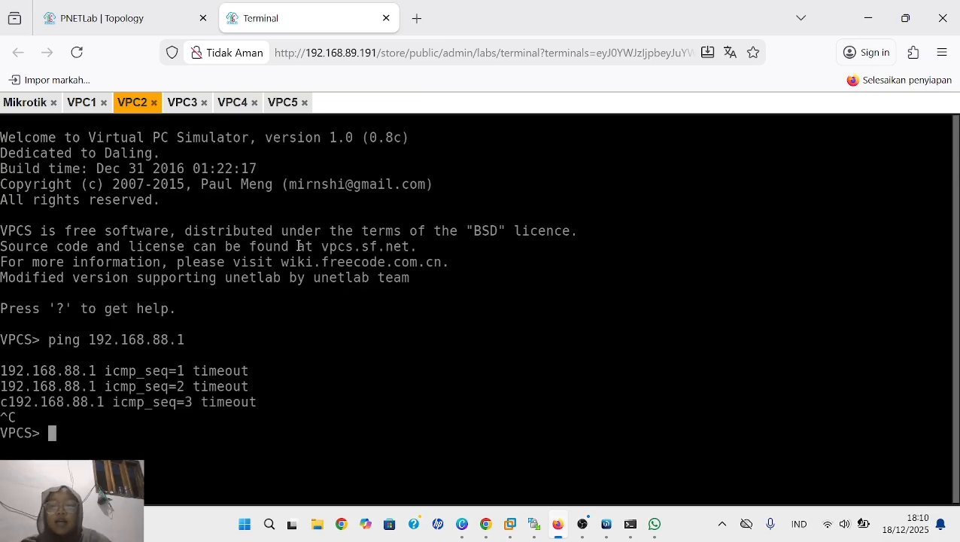
# - Ping 192.168.88.1 from VPC3's console and stop the ping after a few attempts
pyautogui.click(183, 103)
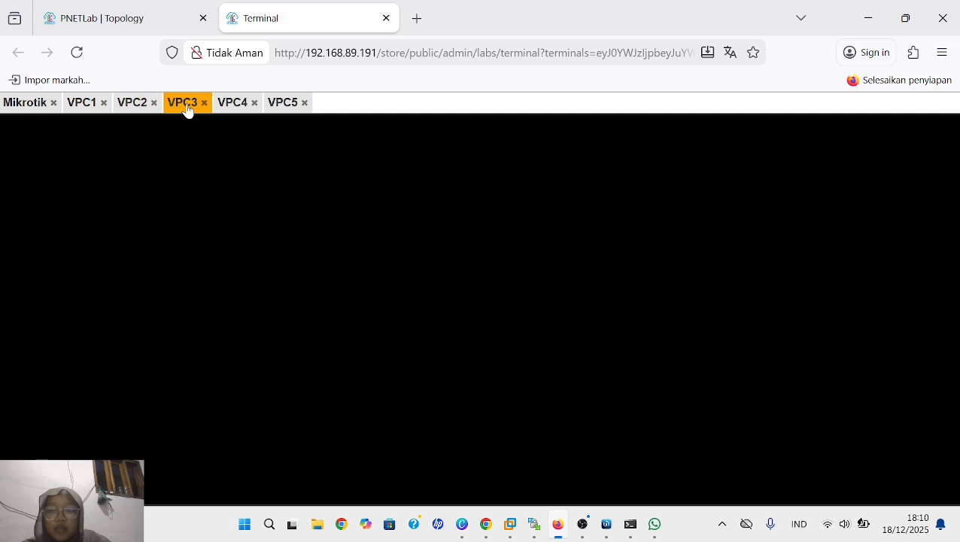
pyautogui.write('p')
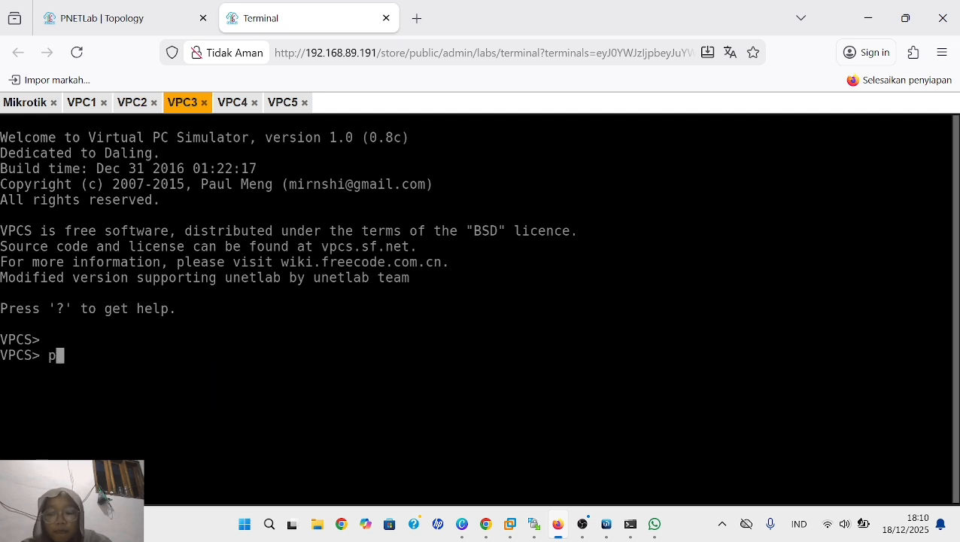
pyautogui.write('ing ')
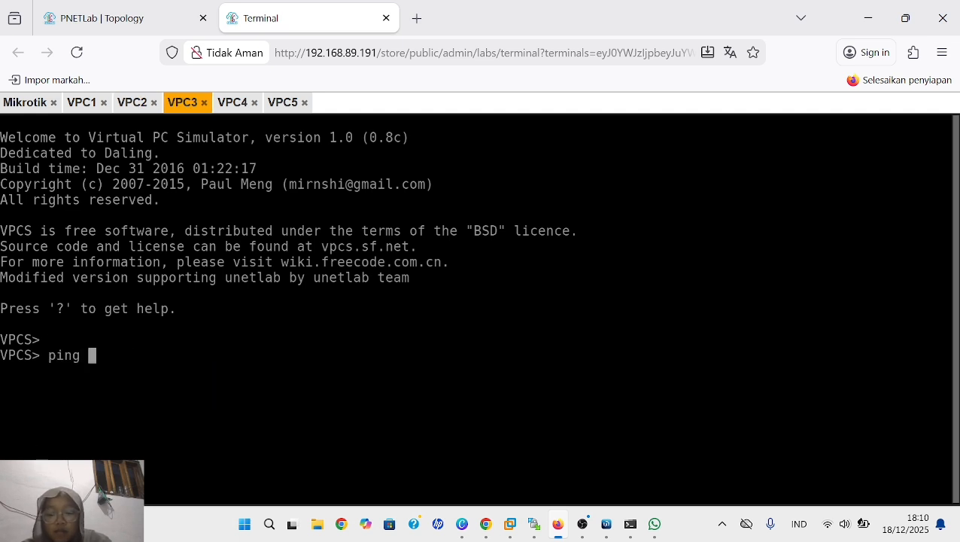
pyautogui.write('192.')
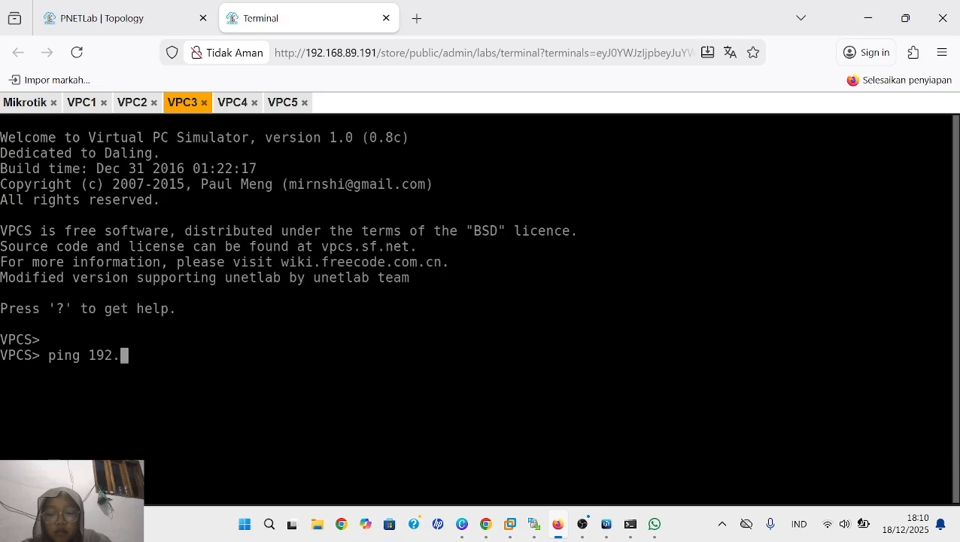
pyautogui.write('168')
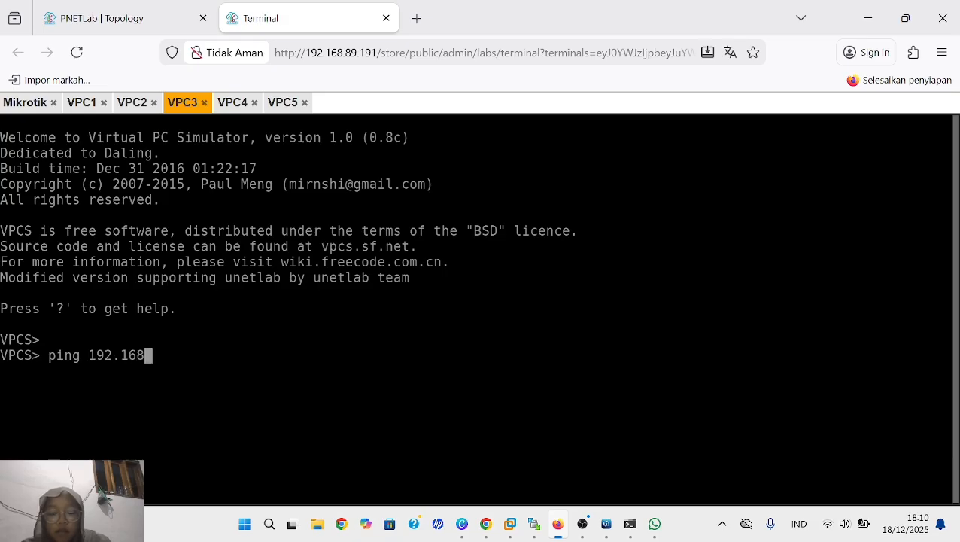
pyautogui.write('.88')
pyautogui.write('.1')
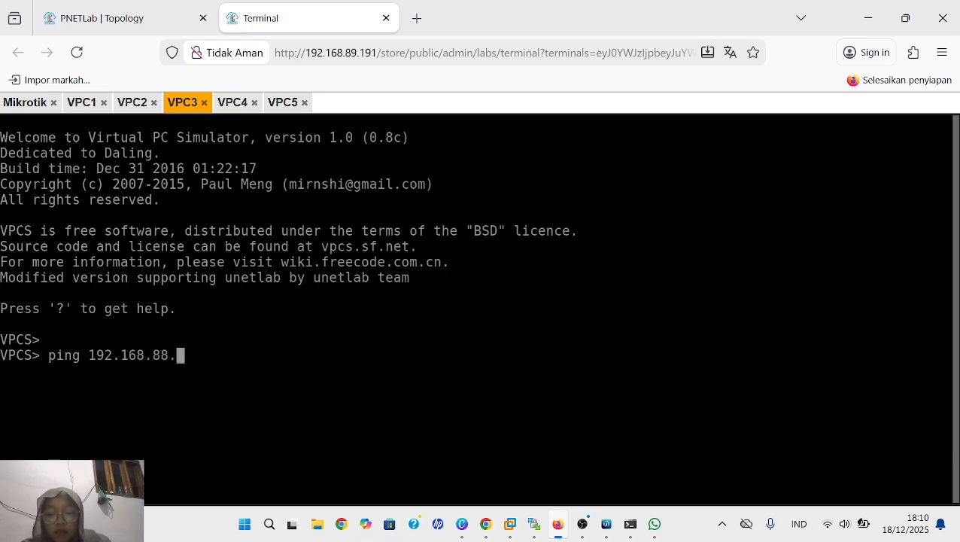
pyautogui.press('Return')
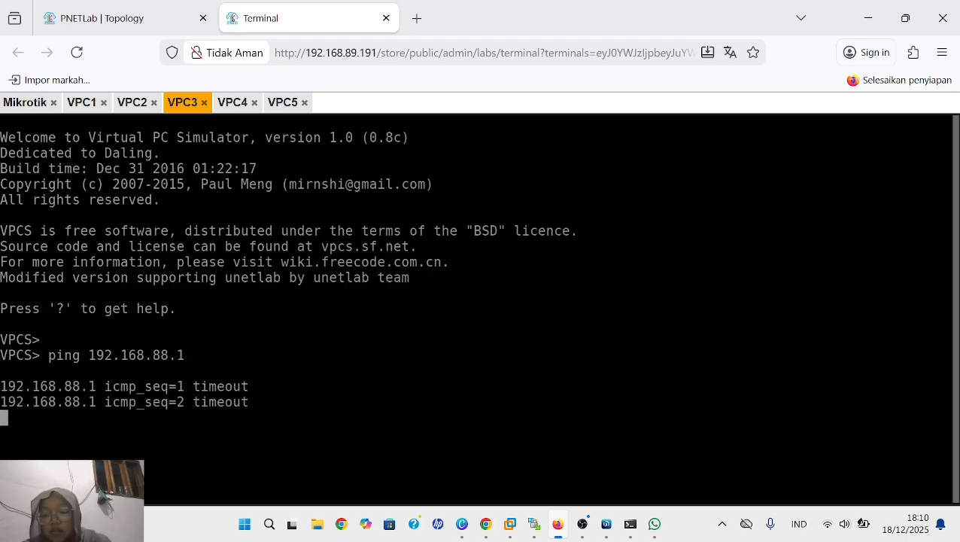
pyautogui.hotkey('ctrl', 'c')
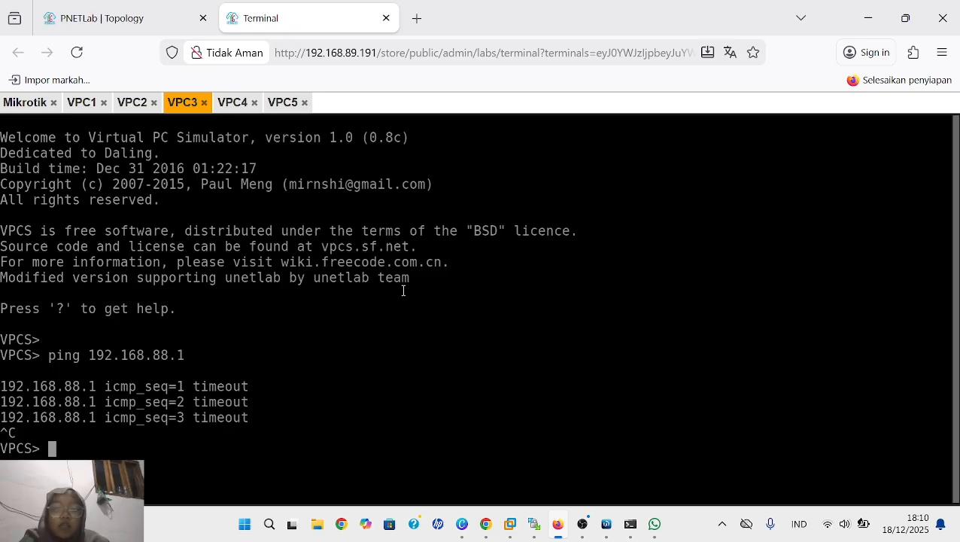
# - Ping 192.168.88.1 from VPC4's console and stop the ping after a few attempts
pyautogui.click(233, 102)
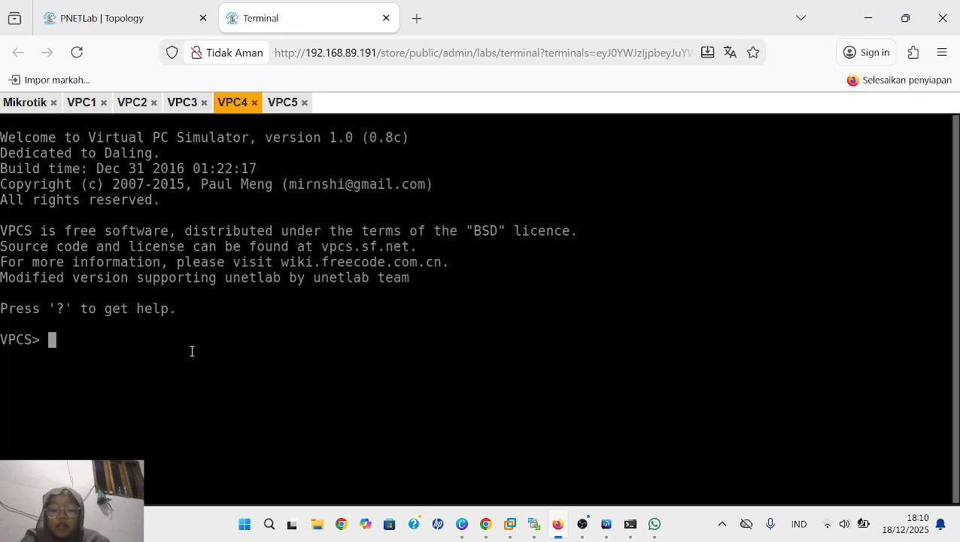
pyautogui.write('ping ')
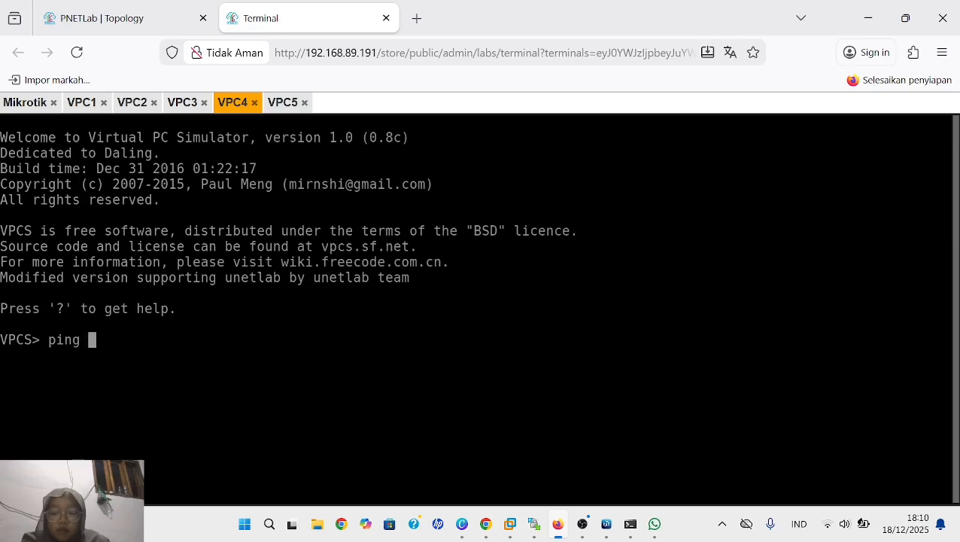
pyautogui.write('192.16')
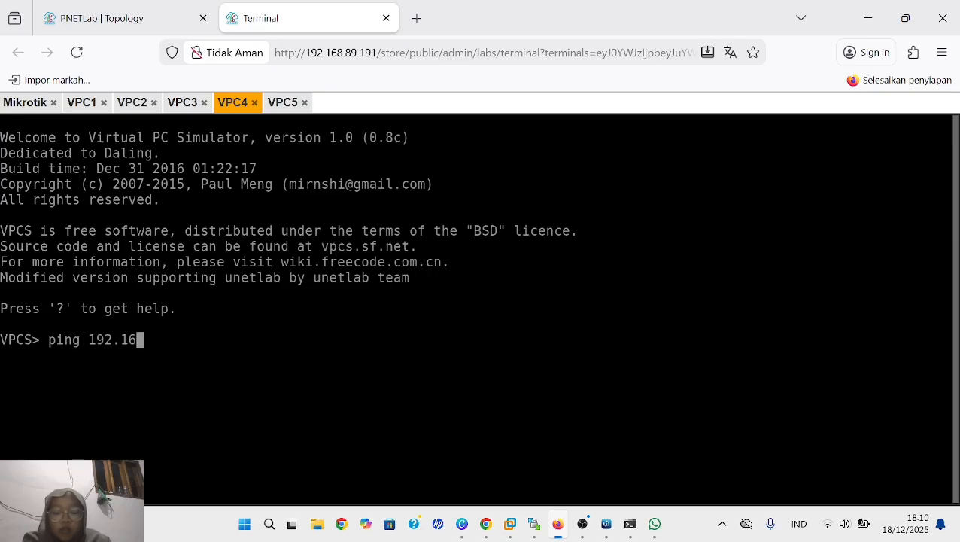
pyautogui.write('8.88.')
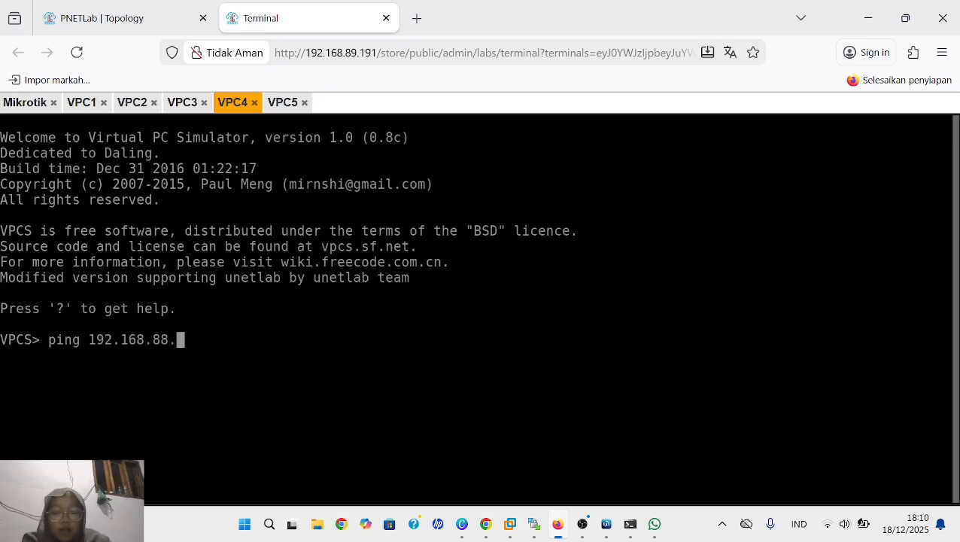
pyautogui.write('1')
pyautogui.press('Return')
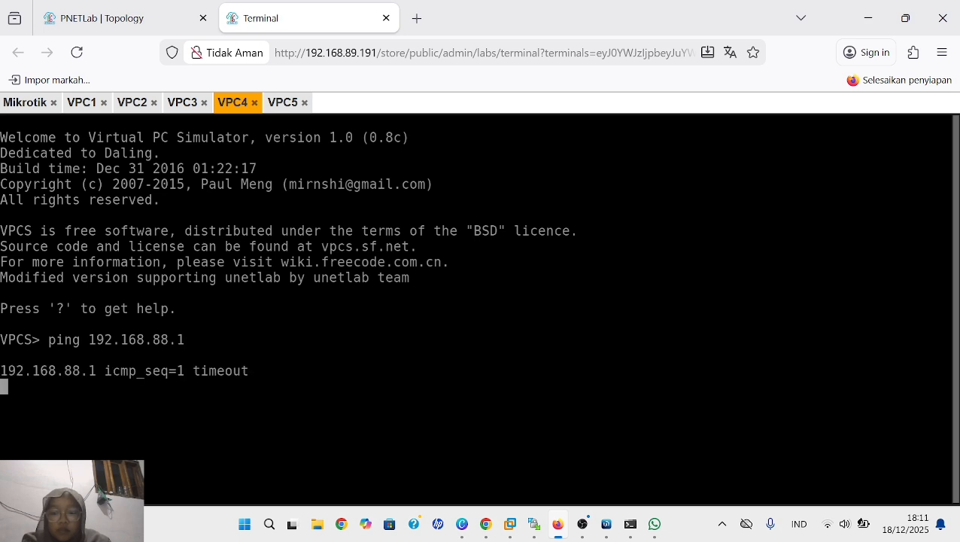
pyautogui.write('c')
pyautogui.click(283, 102)
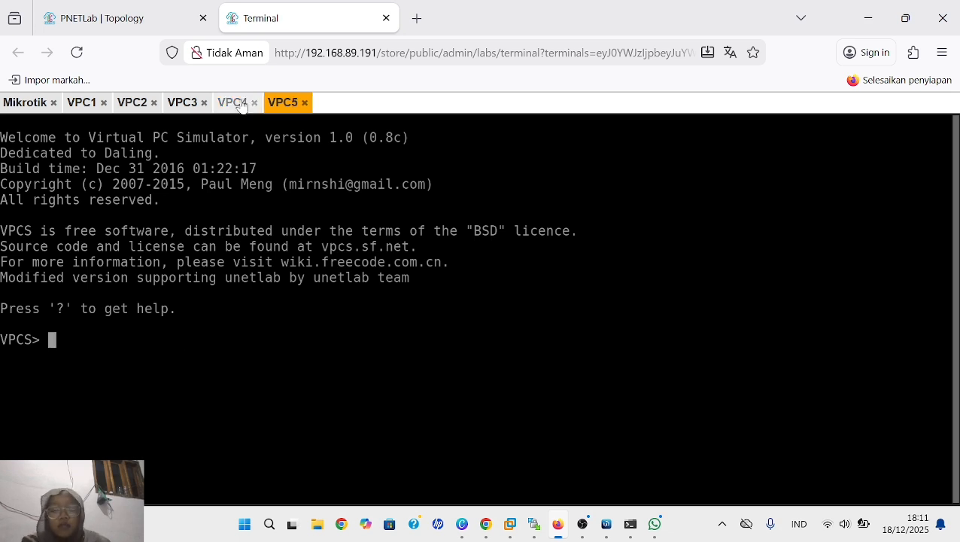
pyautogui.click(238, 102)
pyautogui.hotkey('ctrl', 'c')
# - Ping 192.168.88.1 from VPC5's console, stop the ping, and recheck the ping replies in VPC1's console
pyautogui.click(285, 104)
pyautogui.write('p')
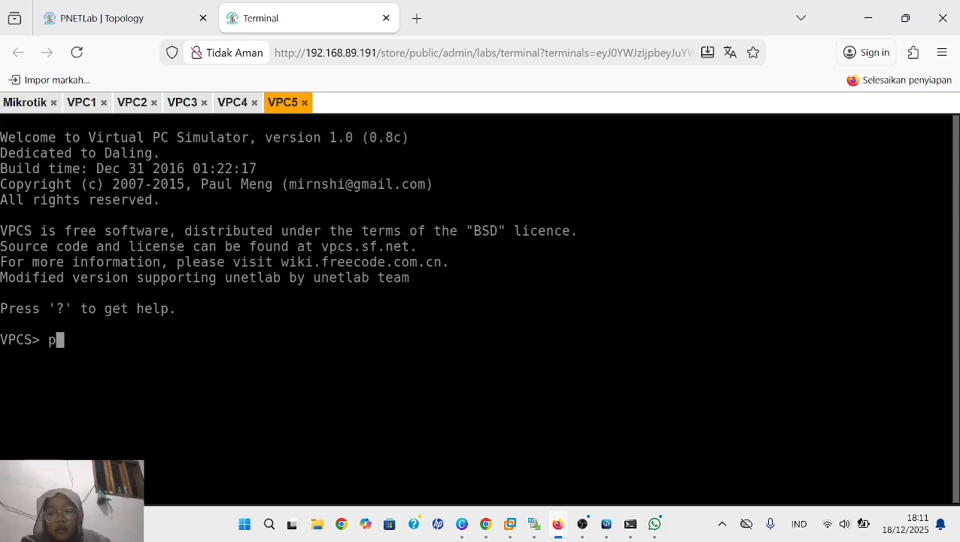
pyautogui.write('ing ')
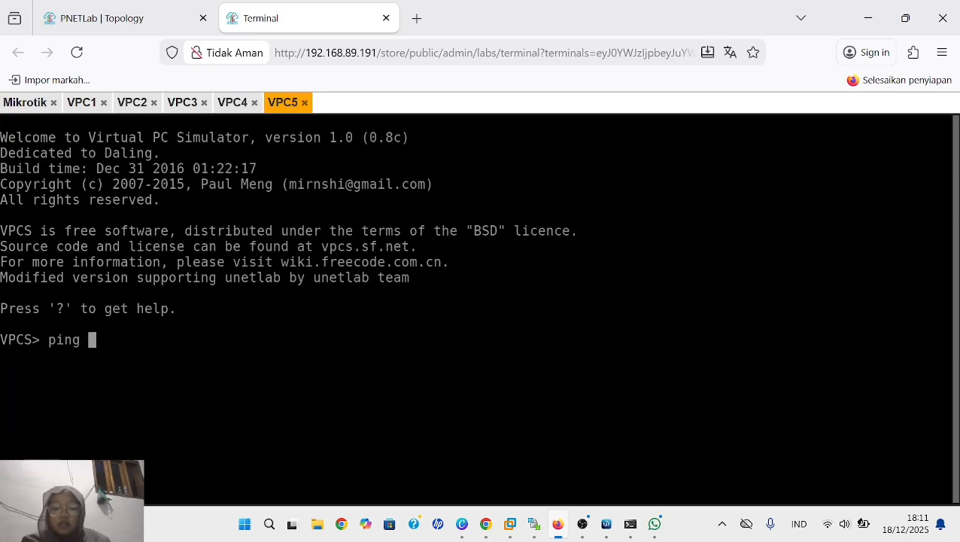
pyautogui.write('192.1')
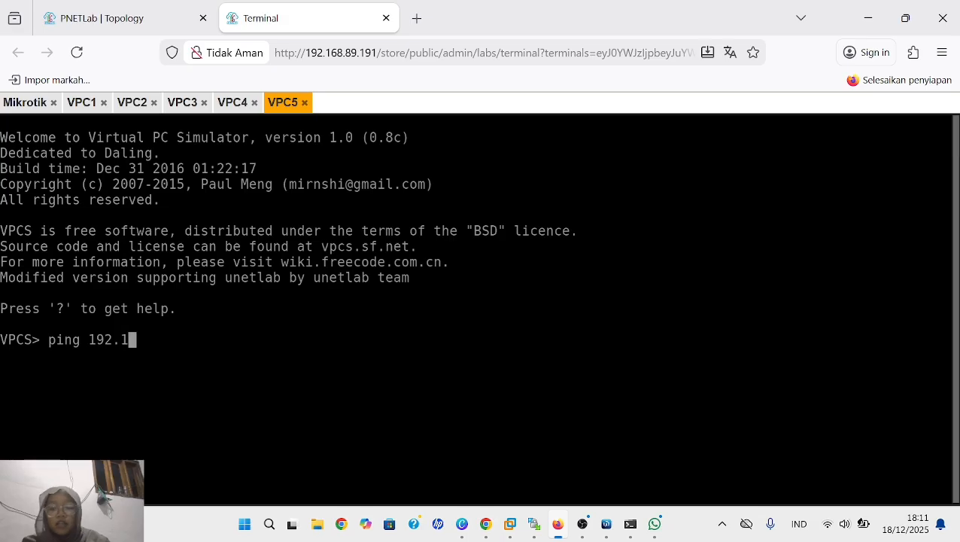
pyautogui.write('68.')
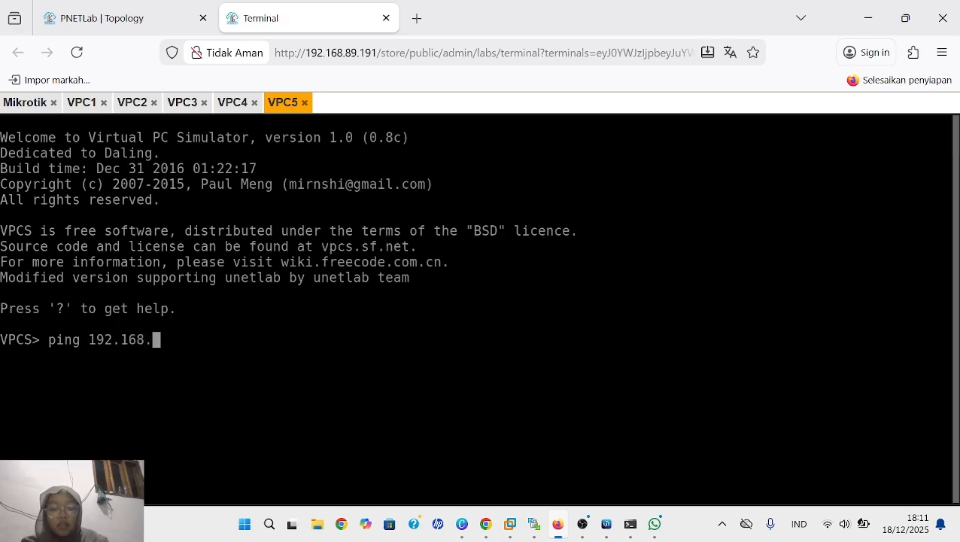
pyautogui.write('88.1')
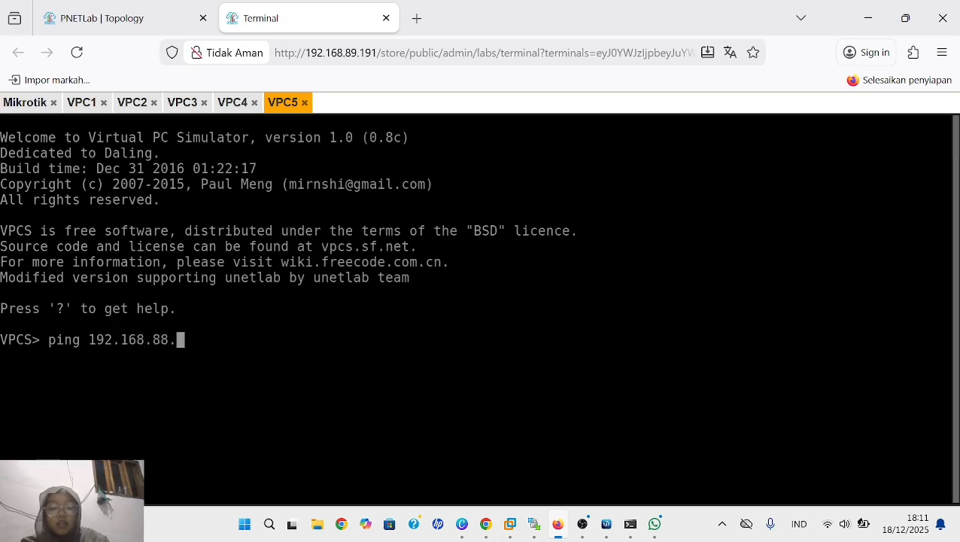
pyautogui.press('Return')
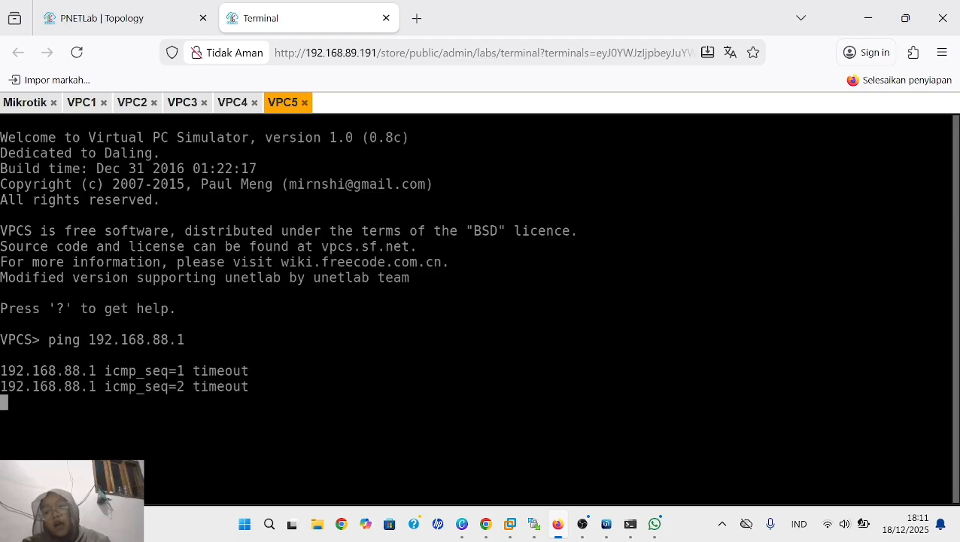
pyautogui.hotkey('ctrl', 'c')
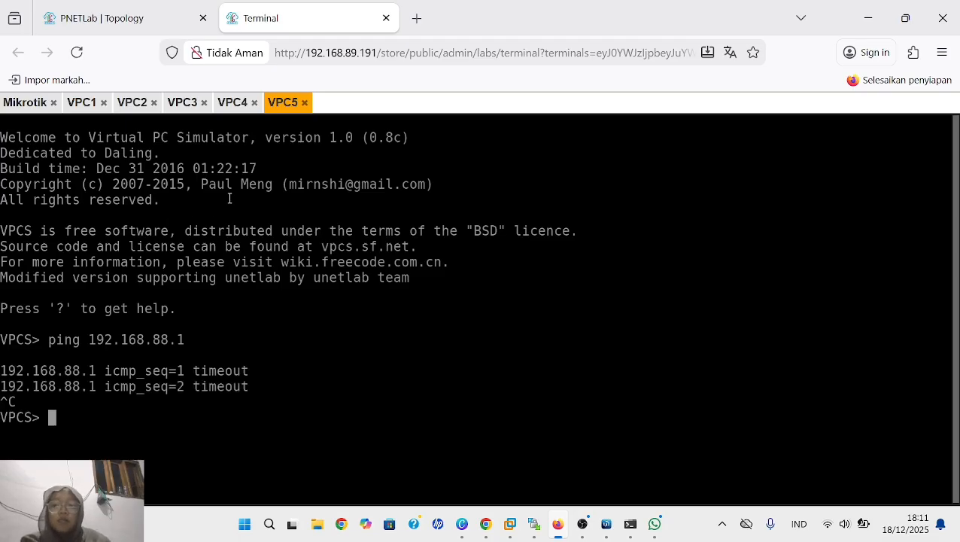
pyautogui.click(82, 104)
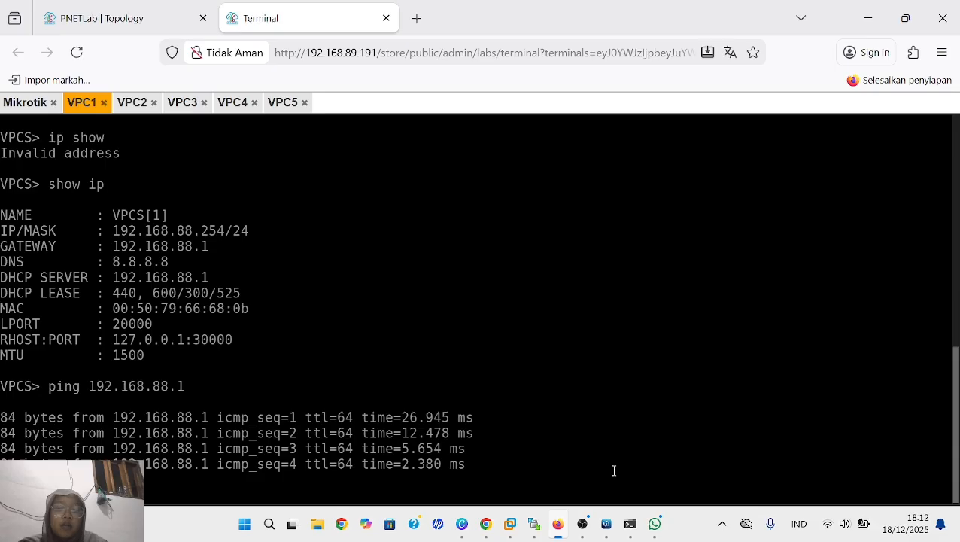
# - In WinBox, close the address list, make a copy of the ICMP accept input rule, and show the copy's general settings
pyautogui.click(607, 524)
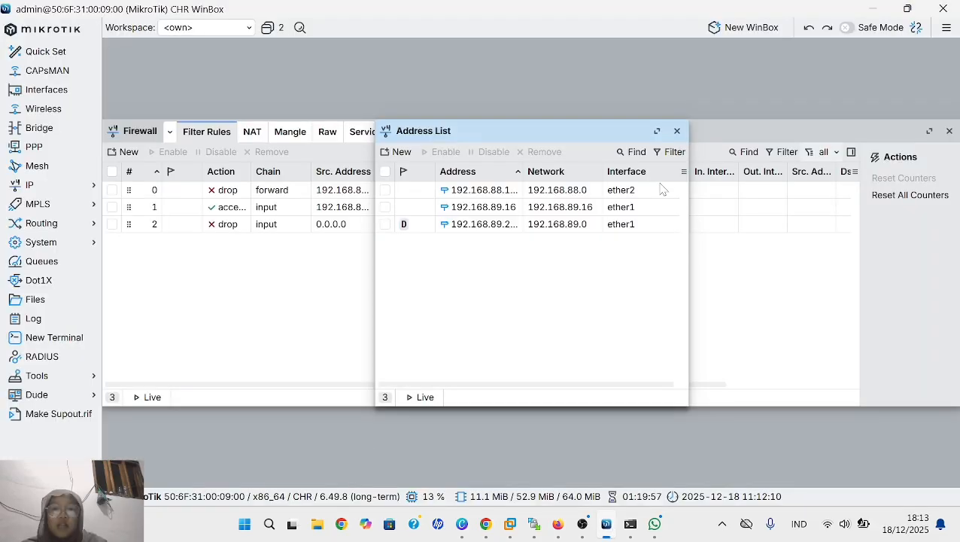
pyautogui.click(677, 130)
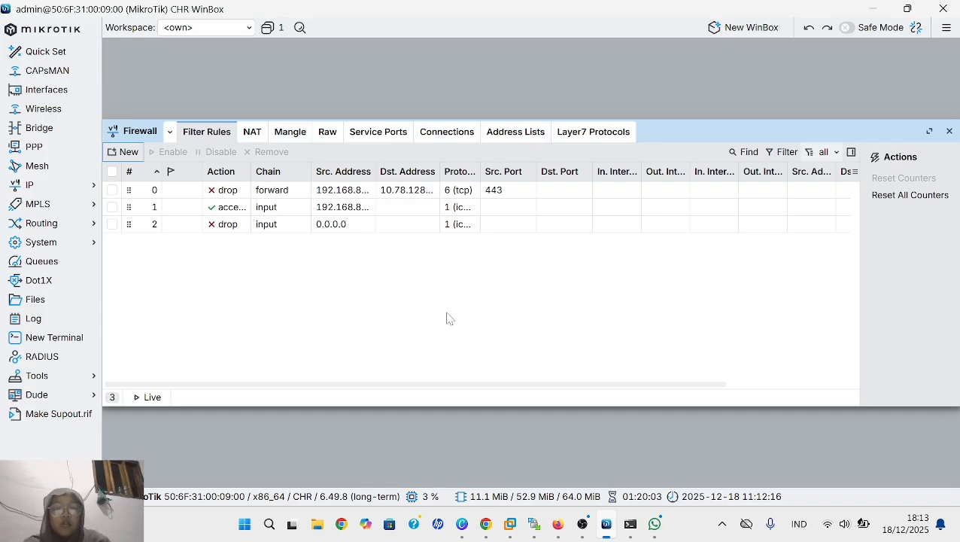
pyautogui.rightClick(260, 210)
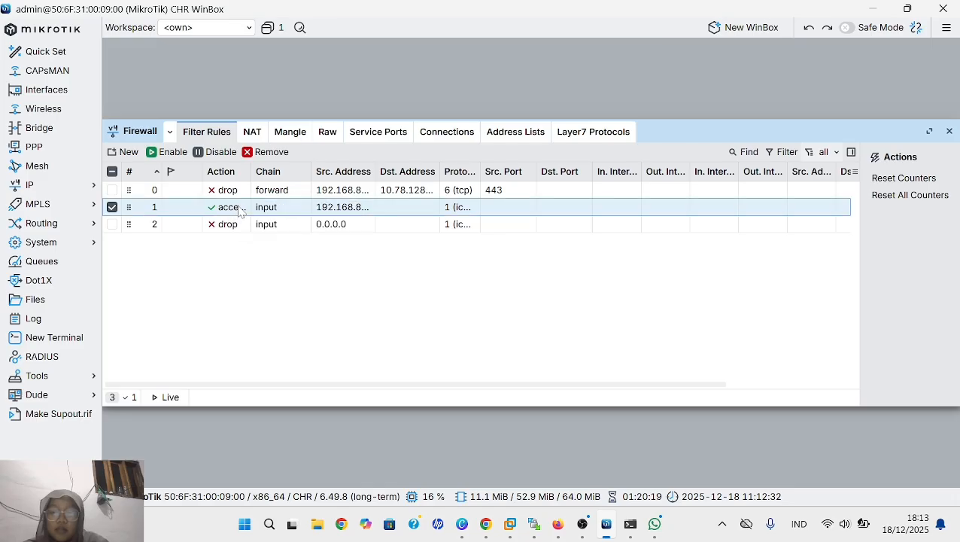
pyautogui.rightClick(239, 209)
pyautogui.click(194, 267)
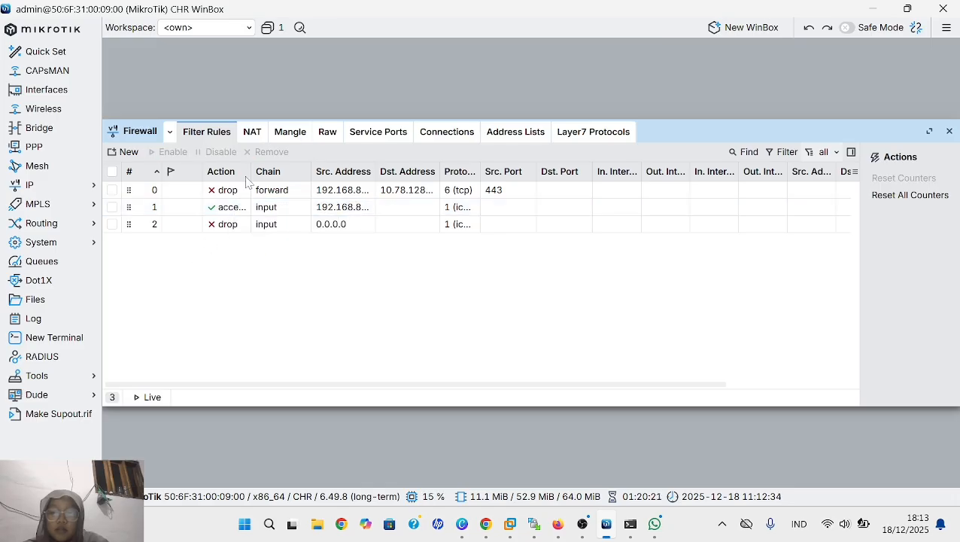
pyautogui.doubleClick(224, 211)
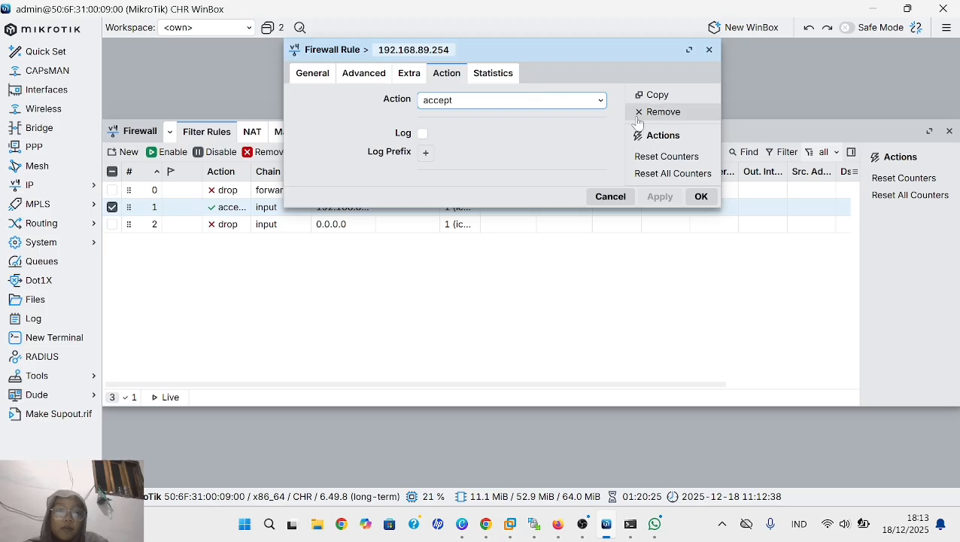
pyautogui.click(654, 96)
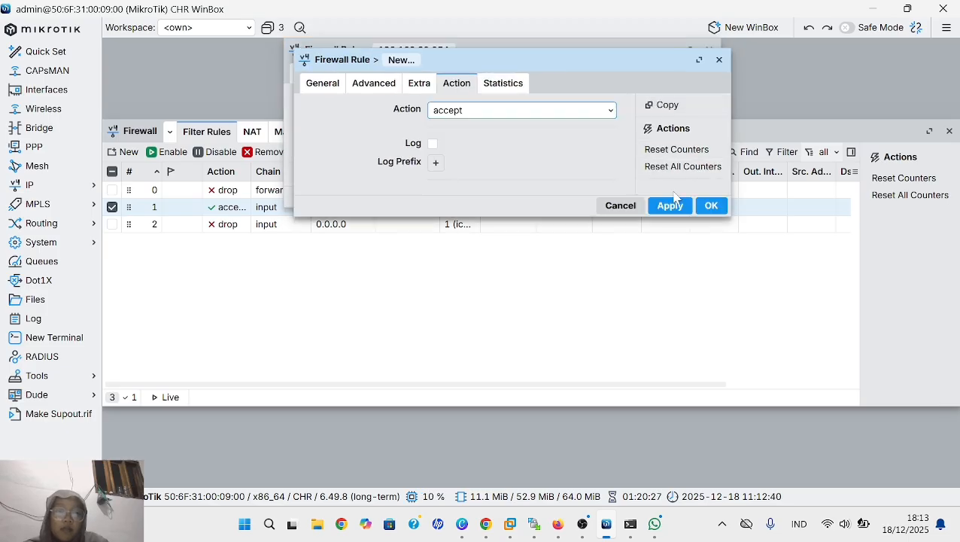
pyautogui.click(329, 86)
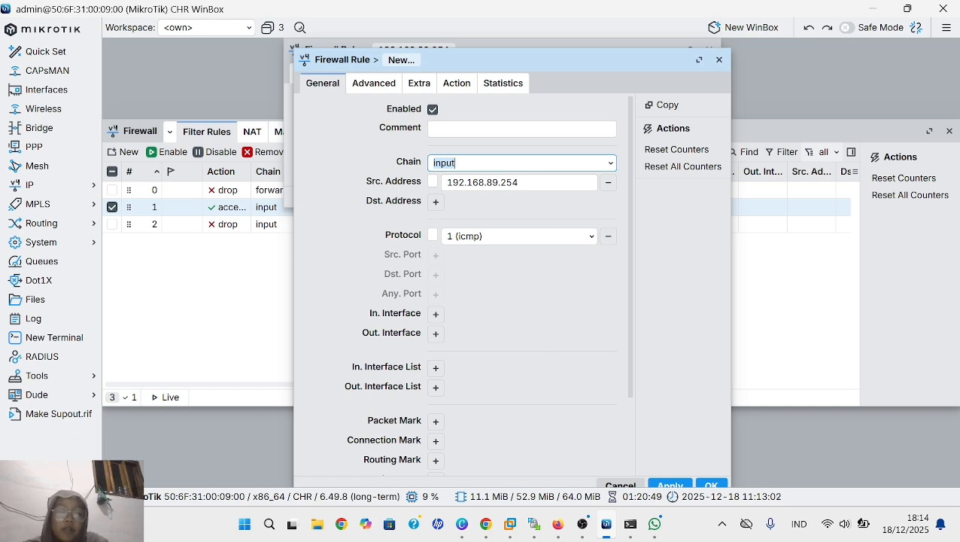
# - In Firefox, obtain an address by DHCP on VPC2 with ip dhcp and display its configuration with show ip
pyautogui.click(558, 523)
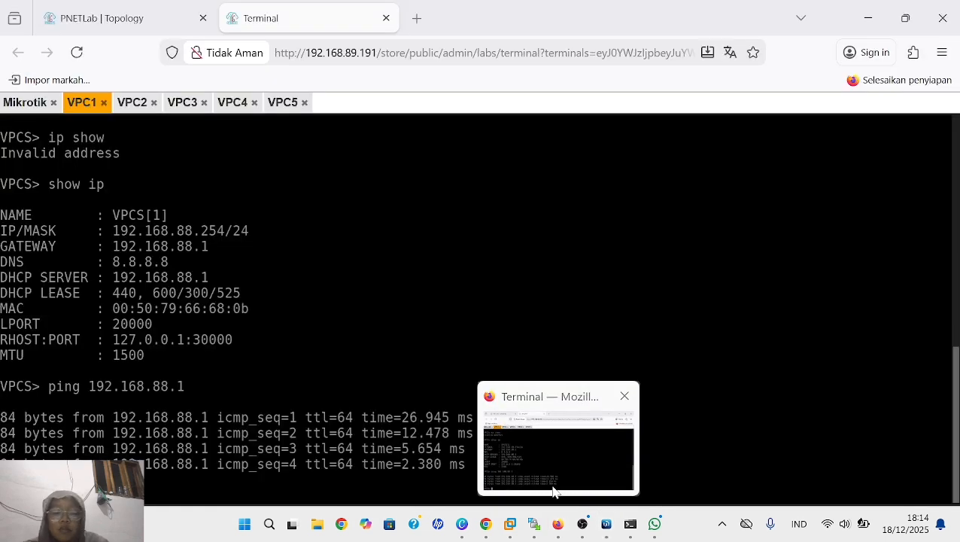
pyautogui.click(136, 104)
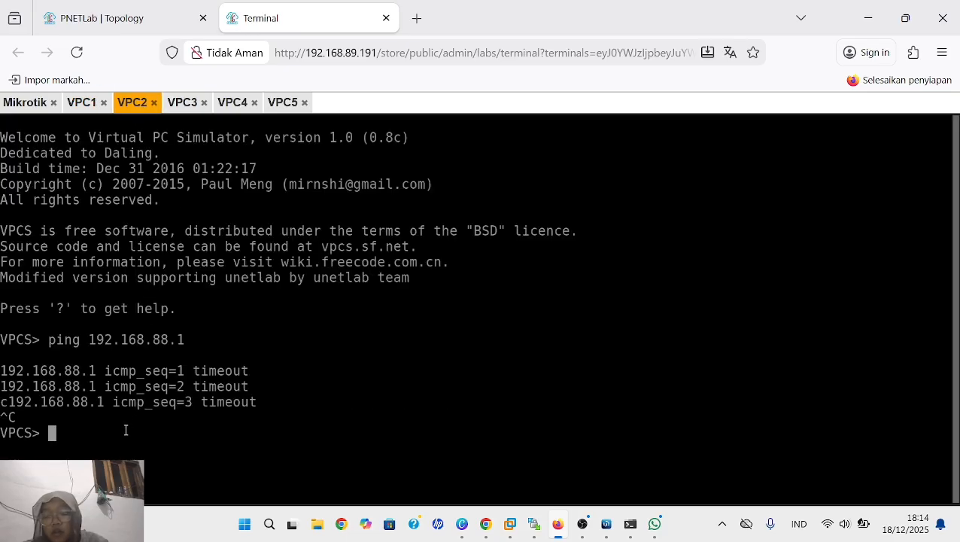
pyautogui.write('ip')
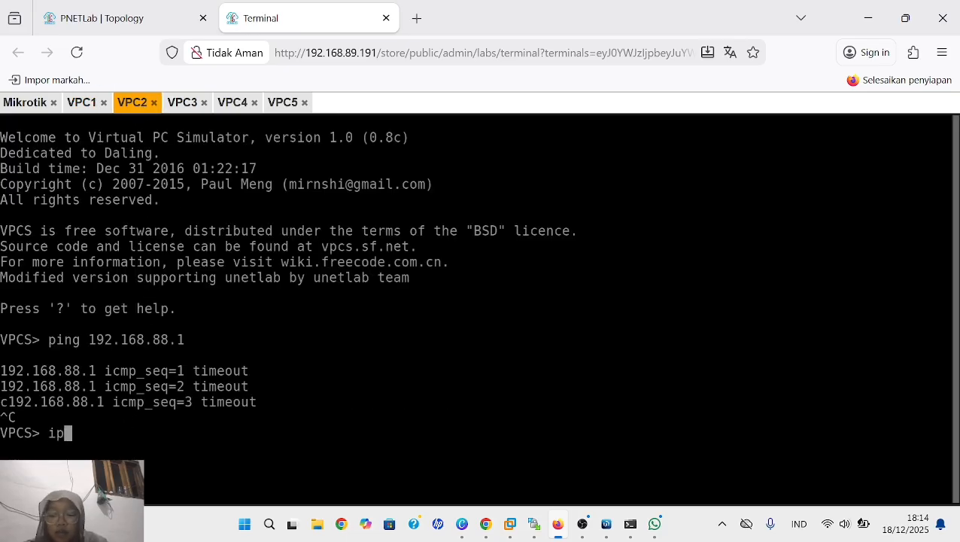
pyautogui.write(' dhcp')
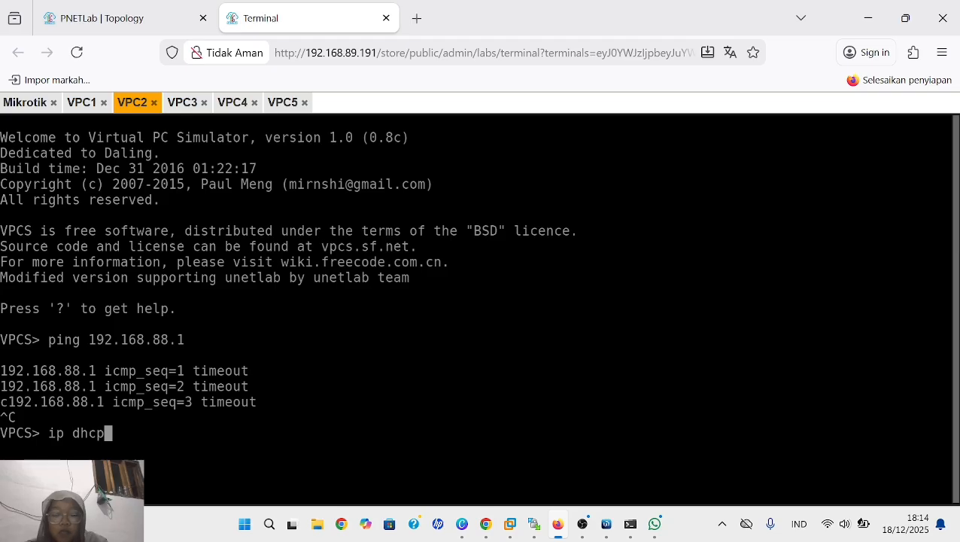
pyautogui.press('Return')
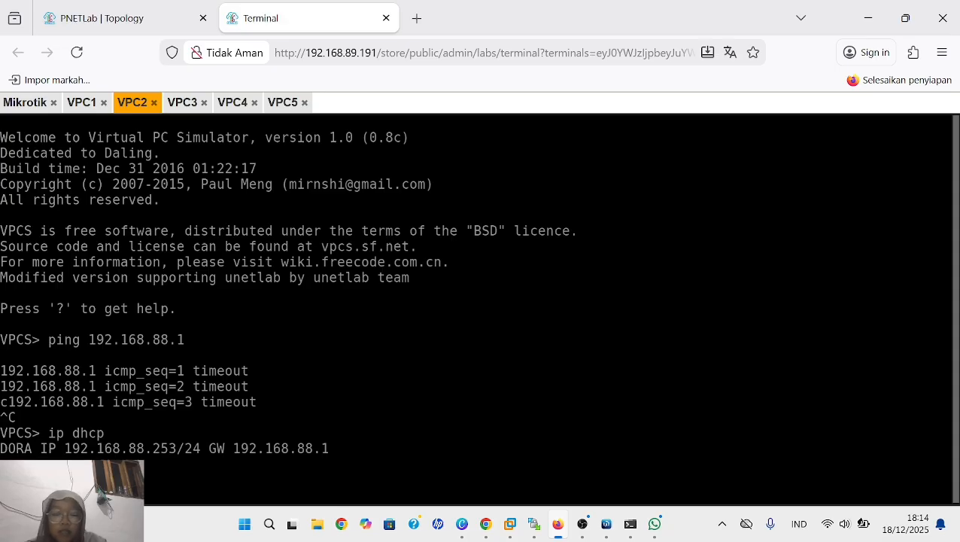
pyautogui.write('show ip')
pyautogui.press('Return')
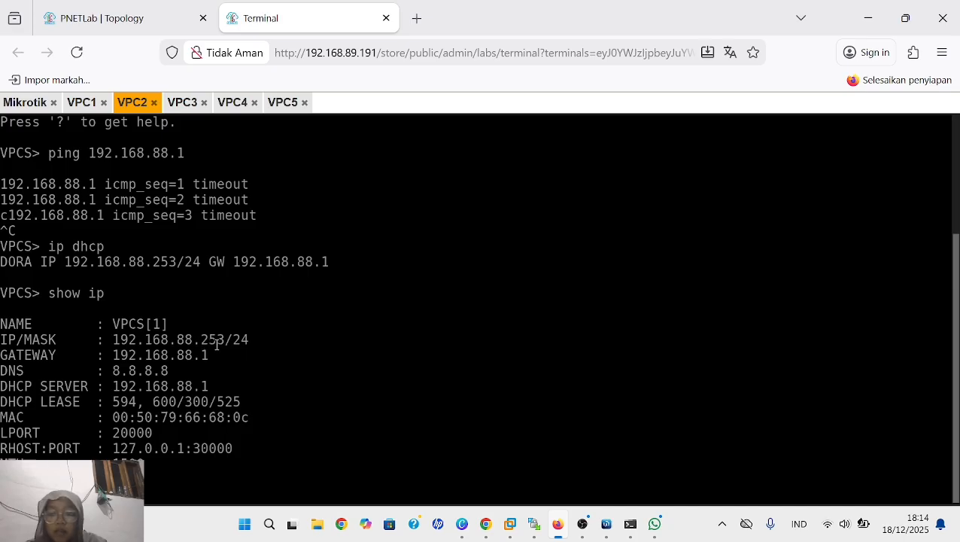
# - In WinBox, set the copied ICMP accept rule's source address to 192.168.88.253, then apply and save the rule
pyautogui.click(606, 524)
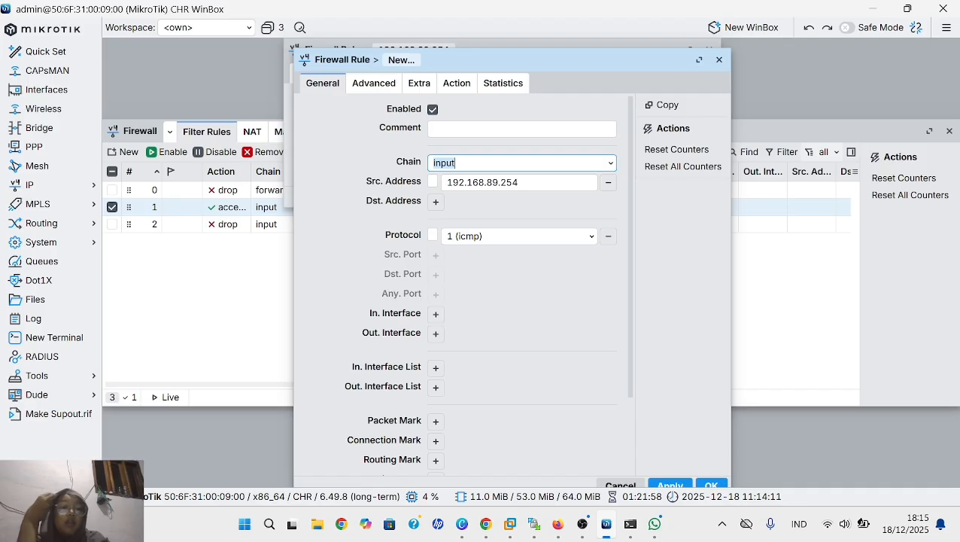
pyautogui.click(508, 182)
pyautogui.press('BackSpace')
pyautogui.press('BackSpace')
pyautogui.press('BackSpace')
pyautogui.press('BackSpace')
pyautogui.press('BackSpace')
pyautogui.press('BackSpace')
pyautogui.press('BackSpace')
pyautogui.press('BackSpace')
pyautogui.press('BackSpace')
pyautogui.press('BackSpace')
pyautogui.press('BackSpace')
pyautogui.press('BackSpace')
pyautogui.press('BackSpace')
pyautogui.press('BackSpace')
pyautogui.press('BackSpace')
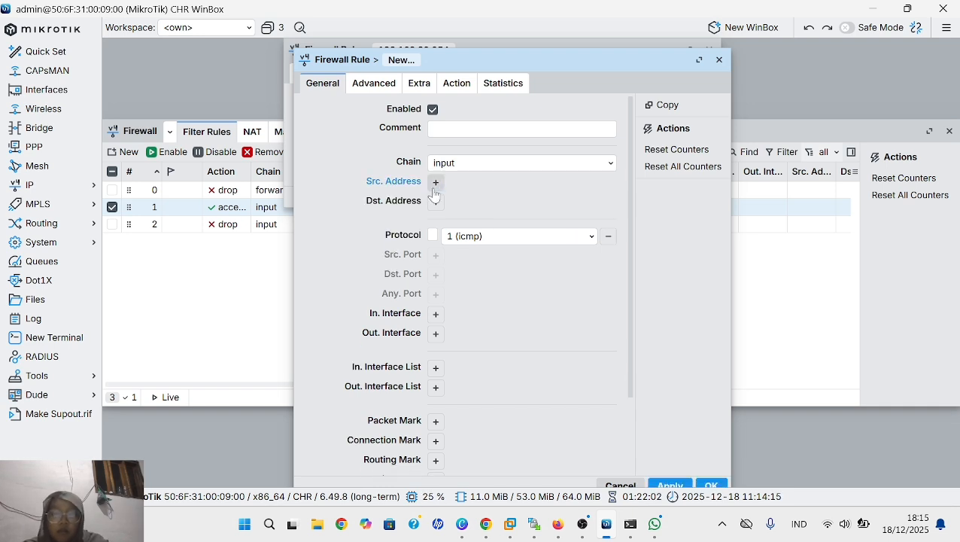
pyautogui.click(436, 185)
pyautogui.write('1')
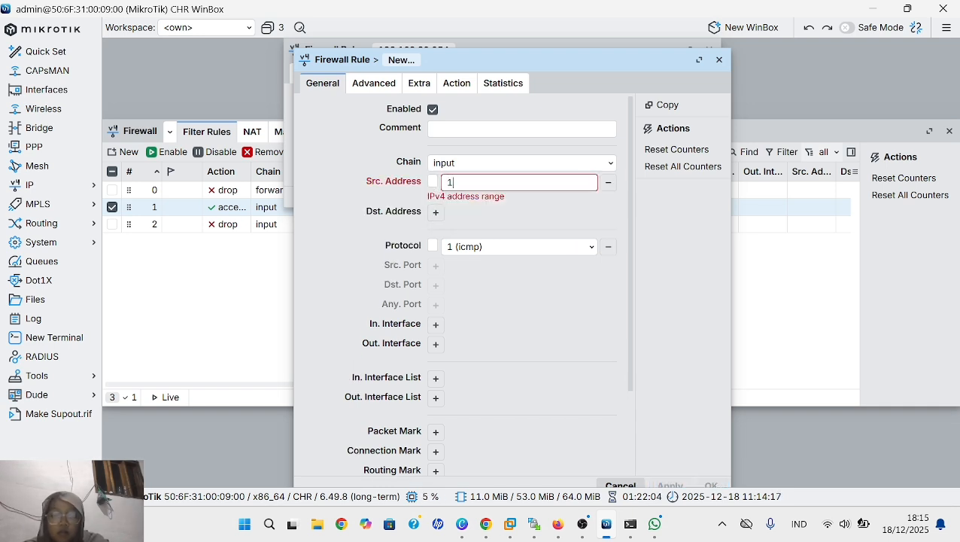
pyautogui.write('92.16')
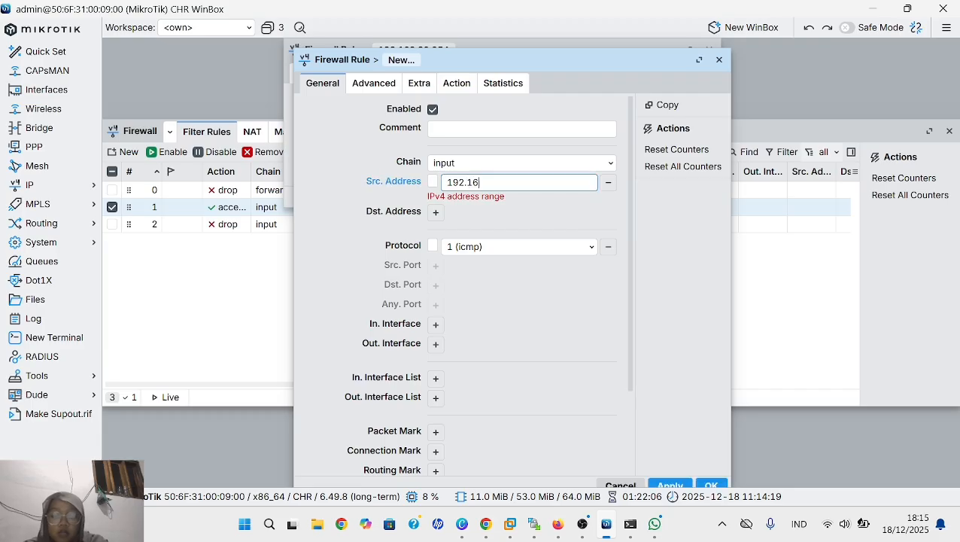
pyautogui.write('8.88.2')
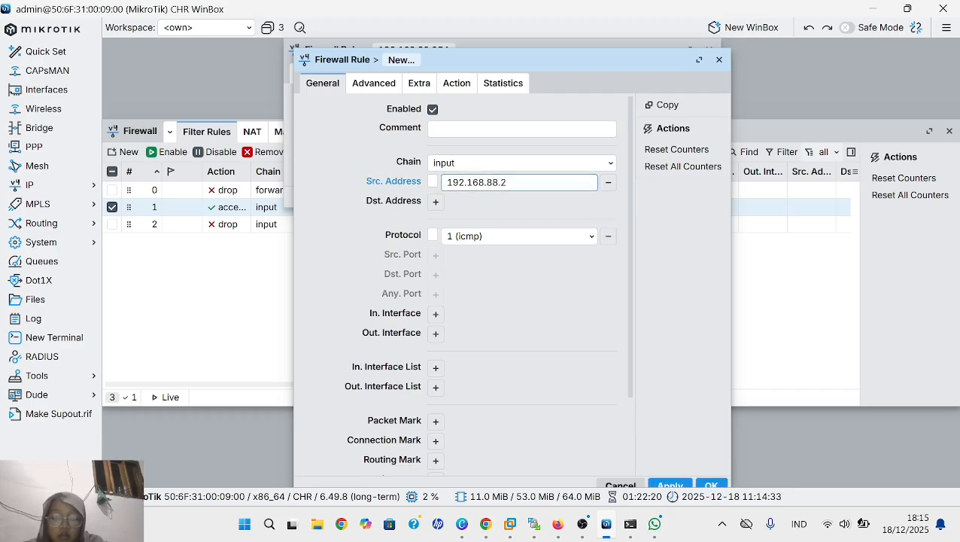
pyautogui.write('53')
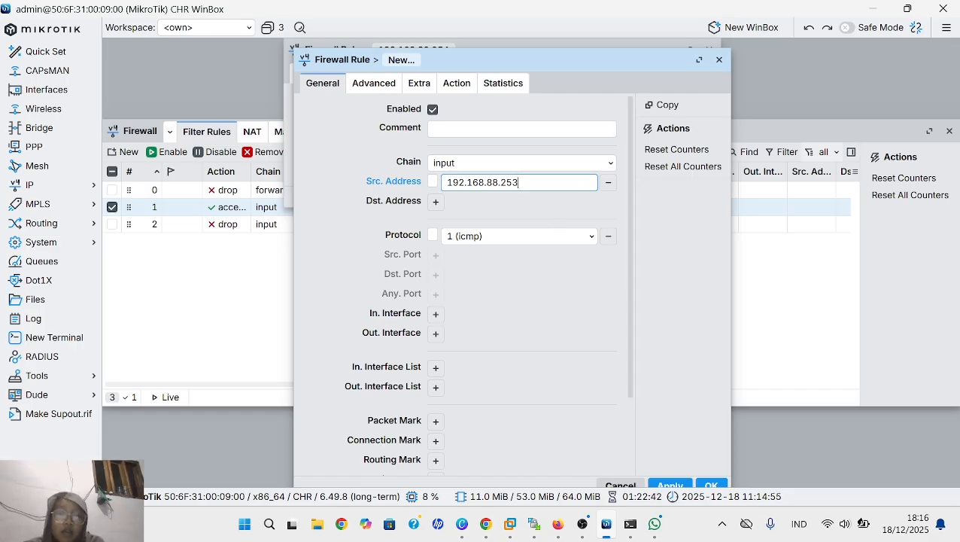
pyautogui.scroll(-2, 462, 286)
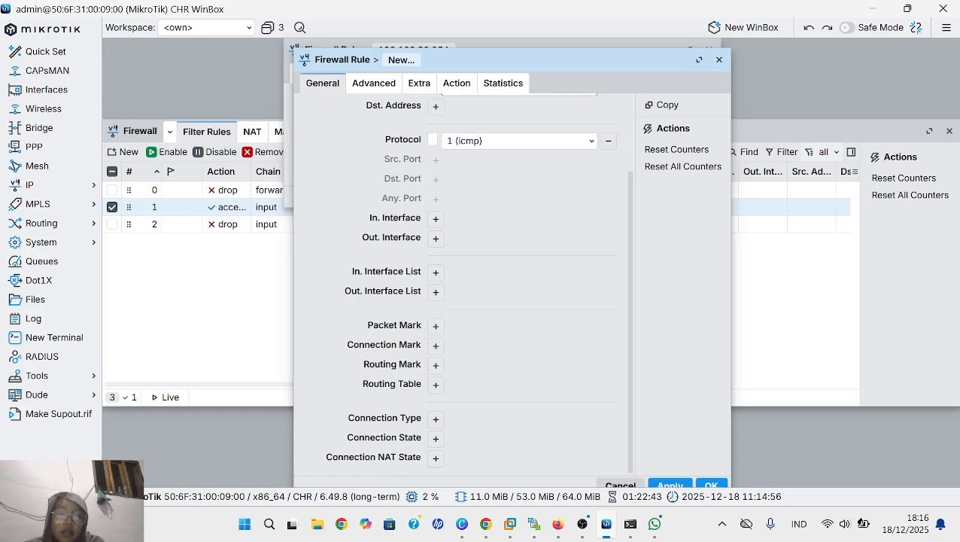
pyautogui.click(671, 484)
pyautogui.click(698, 486)
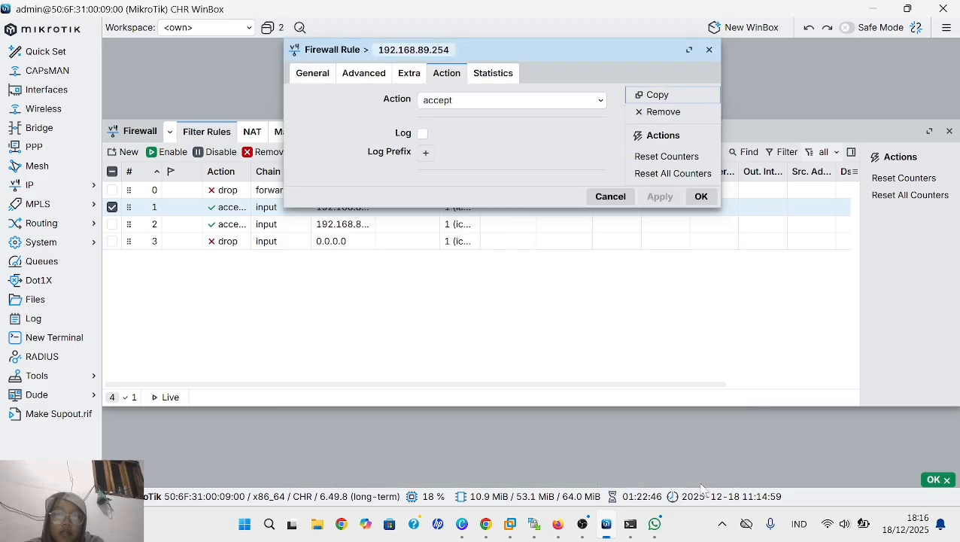
# - Cancel the open firewall rule window in WinBox, switch to Firefox, and ping 192.168.88.1 from VPC1's console
pyautogui.click(610, 198)
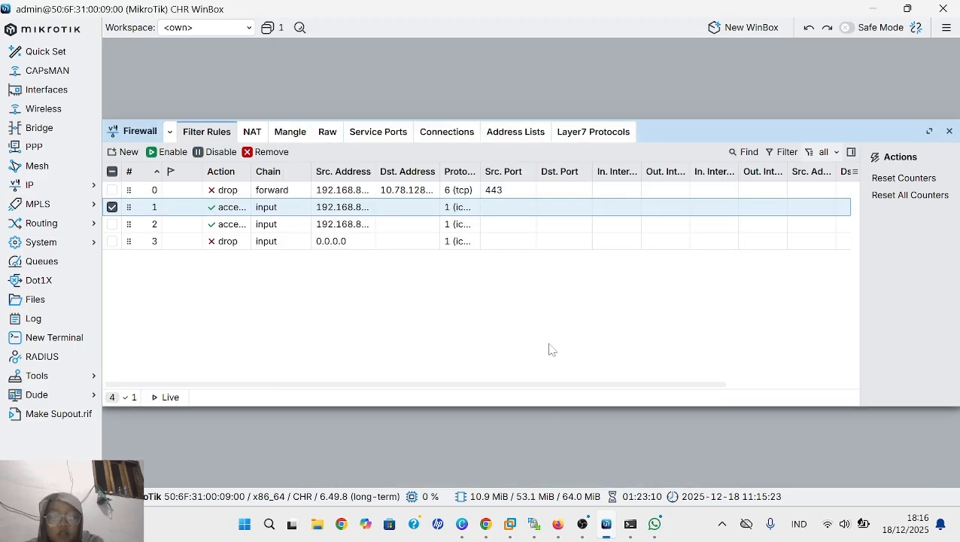
pyautogui.moveTo(563, 535)
pyautogui.click(560, 439)
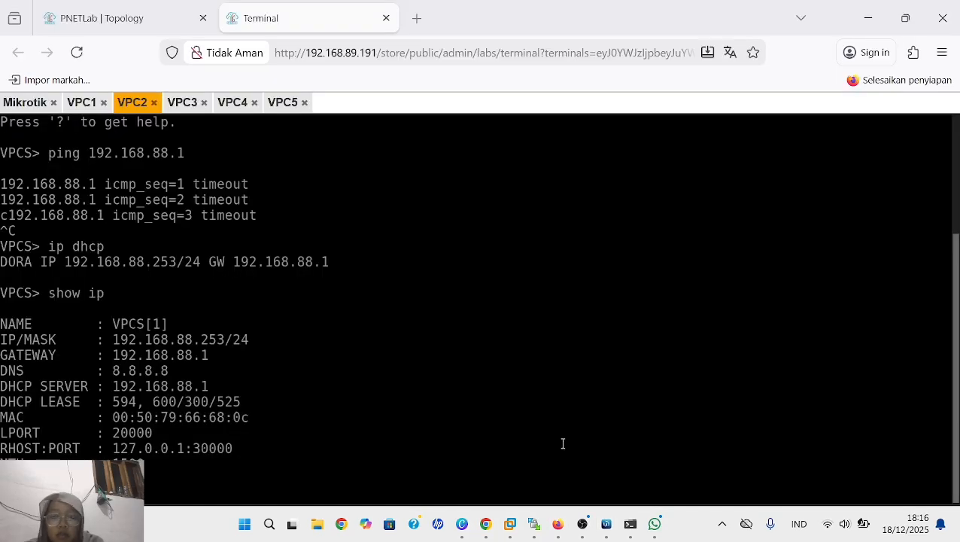
pyautogui.click(83, 102)
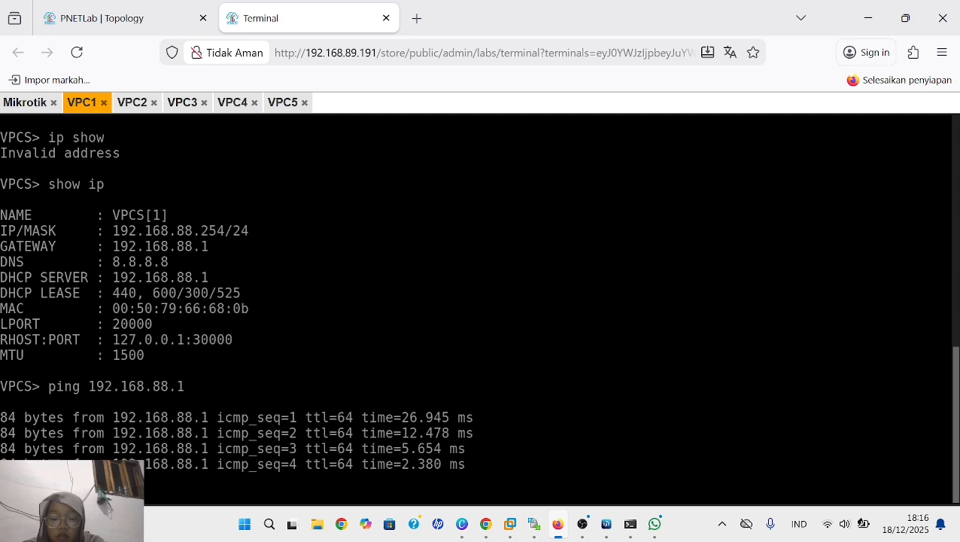
pyautogui.write('.')
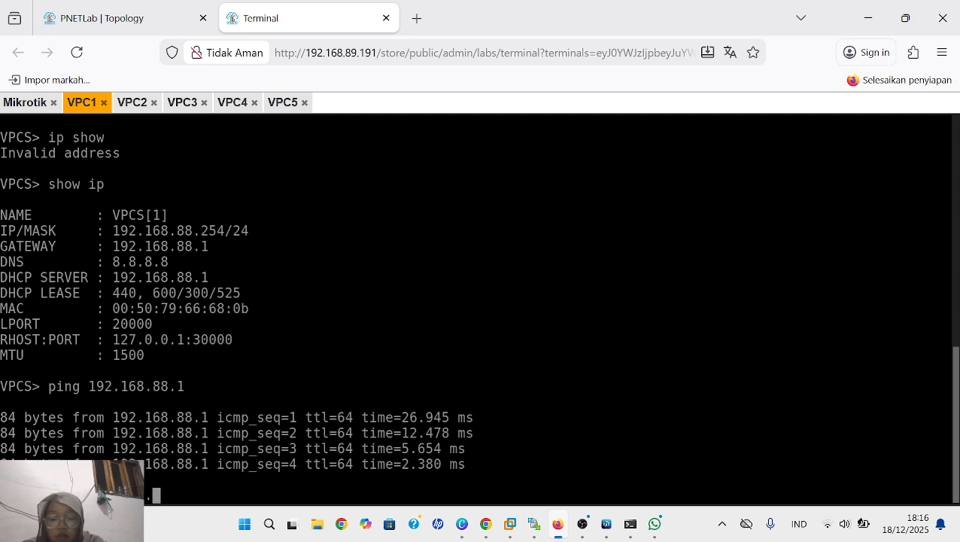
pyautogui.write('88.1')
pyautogui.hotkey('ctrl', 'c')
pyautogui.press('Return')
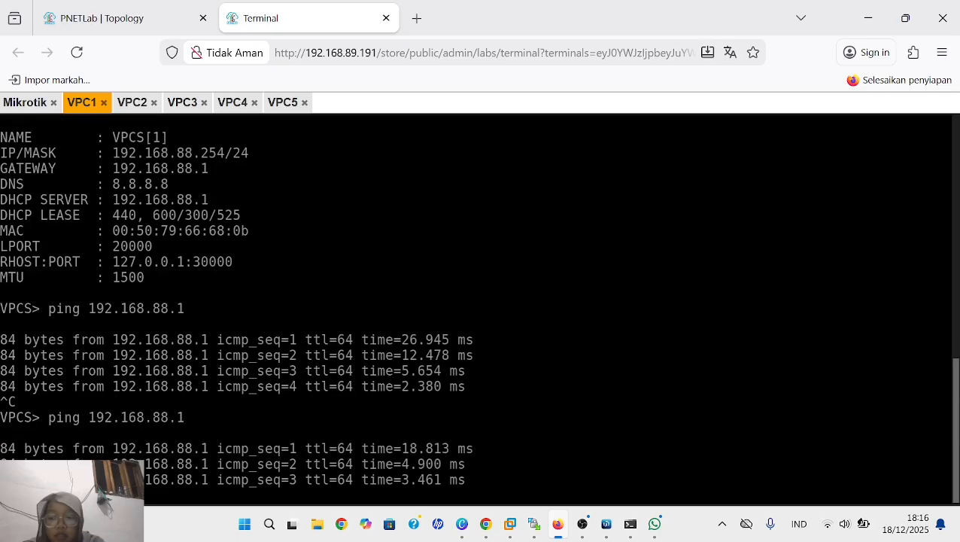
pyautogui.write('c')
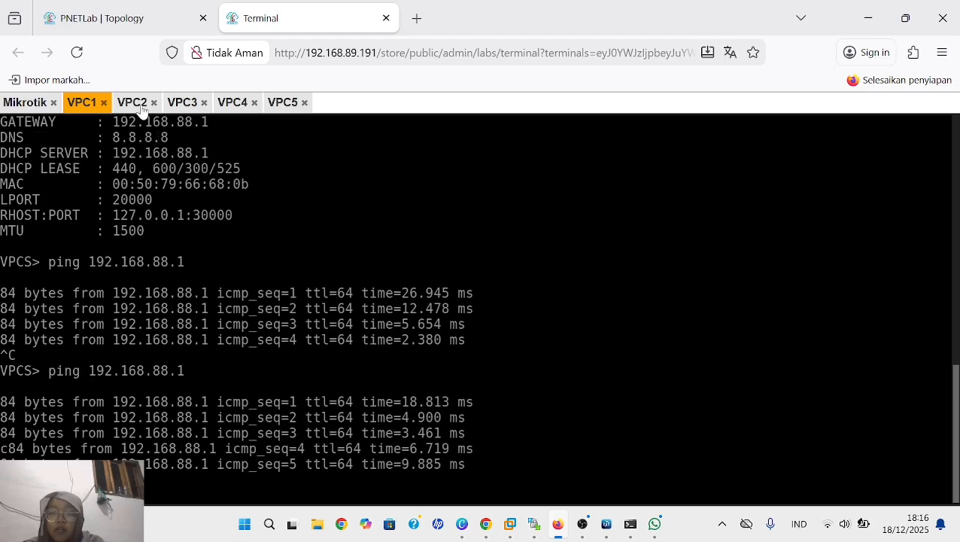
# - Ping 192.168.88.1 from VPC2's console to test the new ICMP accept rule
pyautogui.click(139, 109)
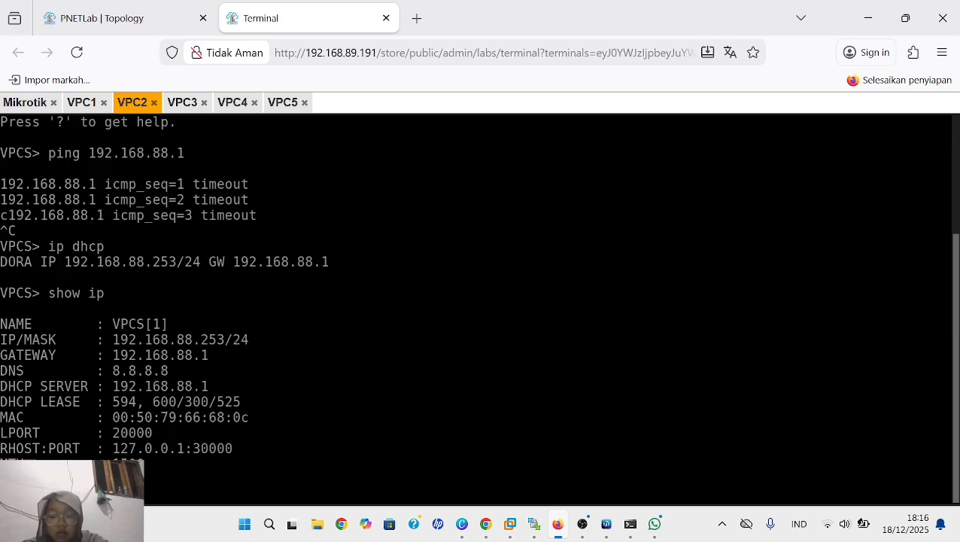
pyautogui.write('8.1')
pyautogui.press('BackSpace')
pyautogui.write('88.1')
pyautogui.press('Return')
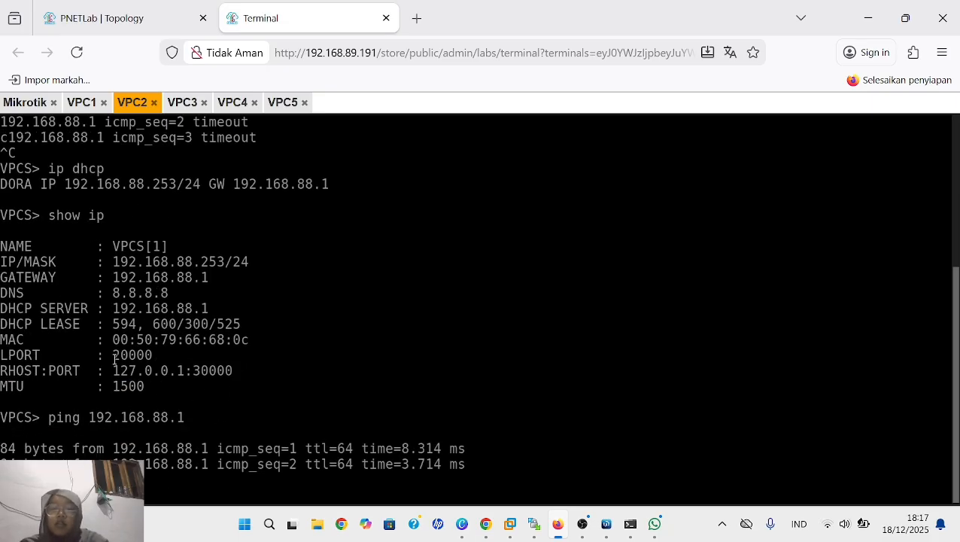
# - Ping 192.168.88.1 from VPC3's console to test the ICMP drop rule
pyautogui.click(183, 103)
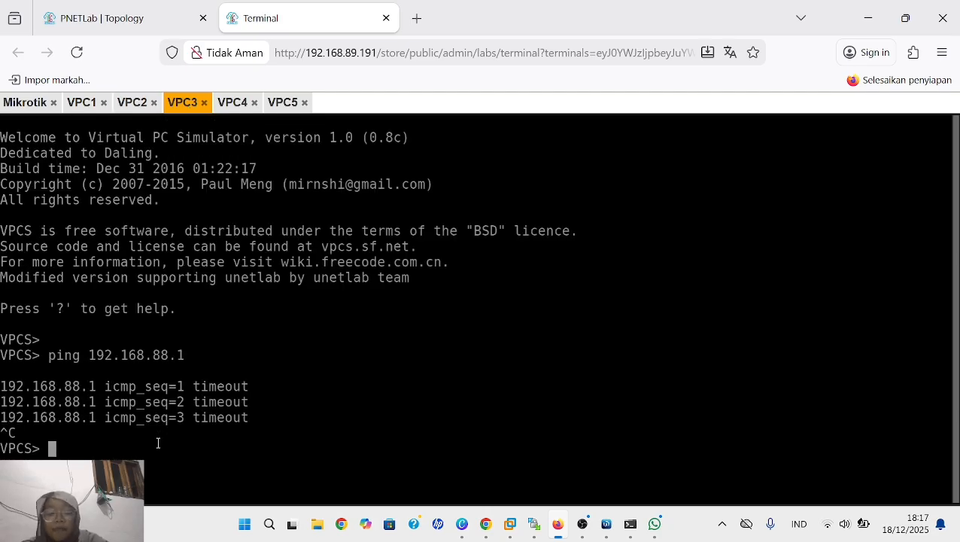
pyautogui.write('ping ')
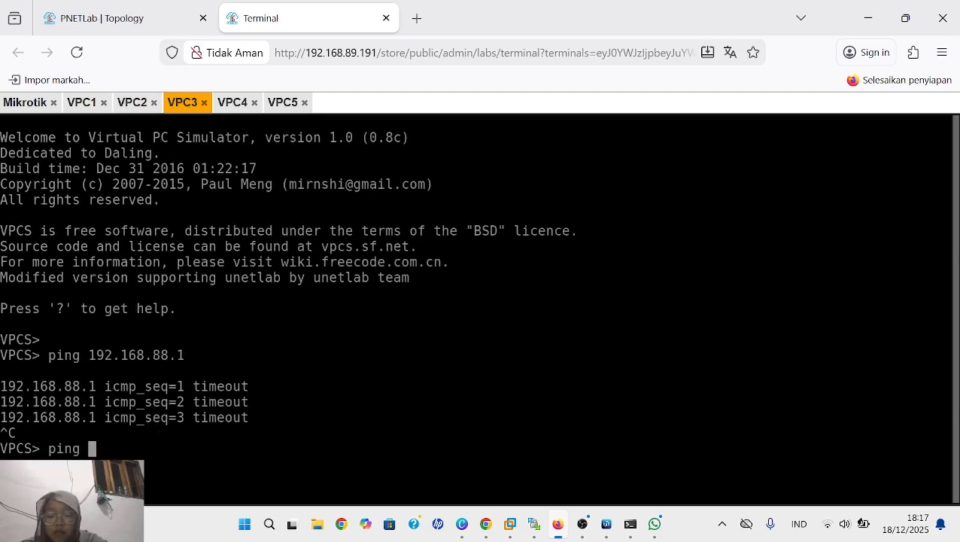
pyautogui.write('19')
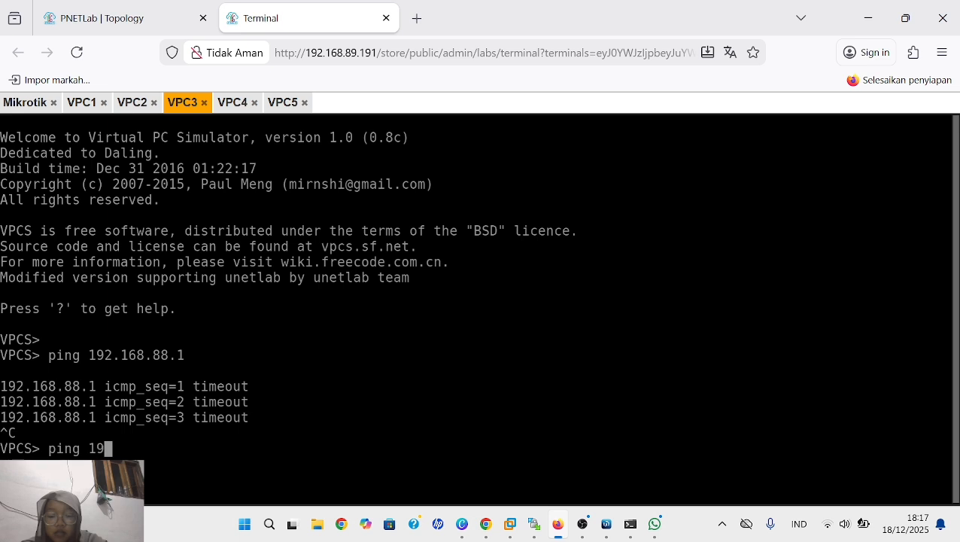
pyautogui.write('2.168.88.')
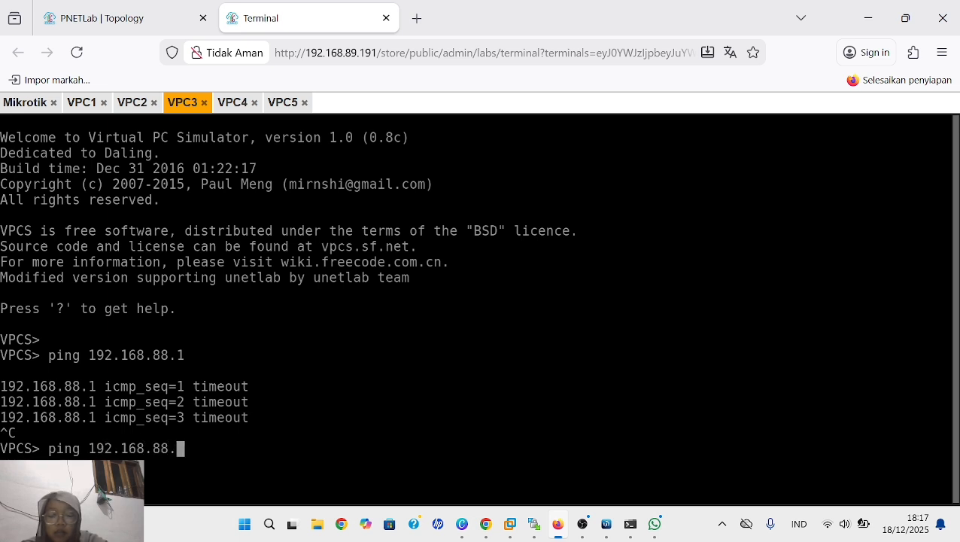
pyautogui.write('1')
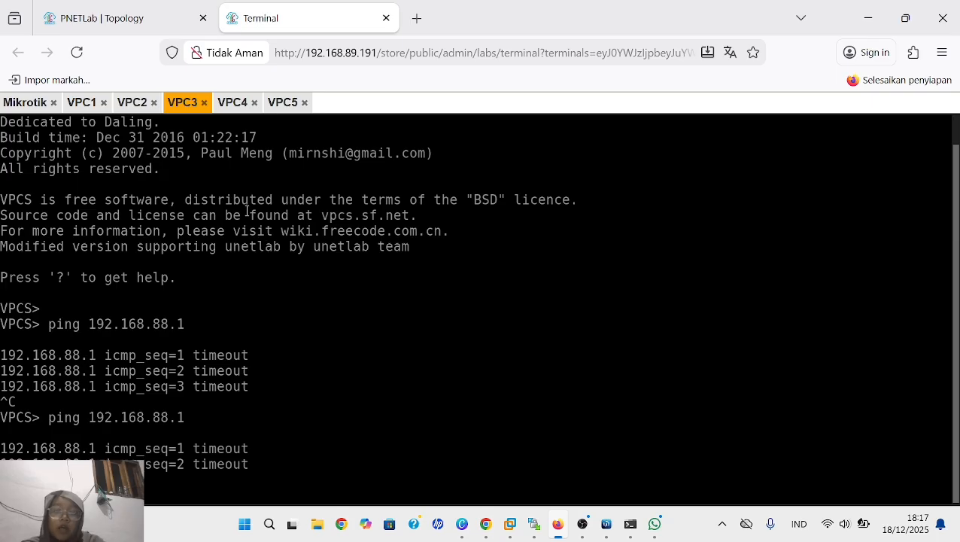
# - Test the ICMP drop rule from VPC4's console by pinging 192.168.88.1
pyautogui.click(233, 103)
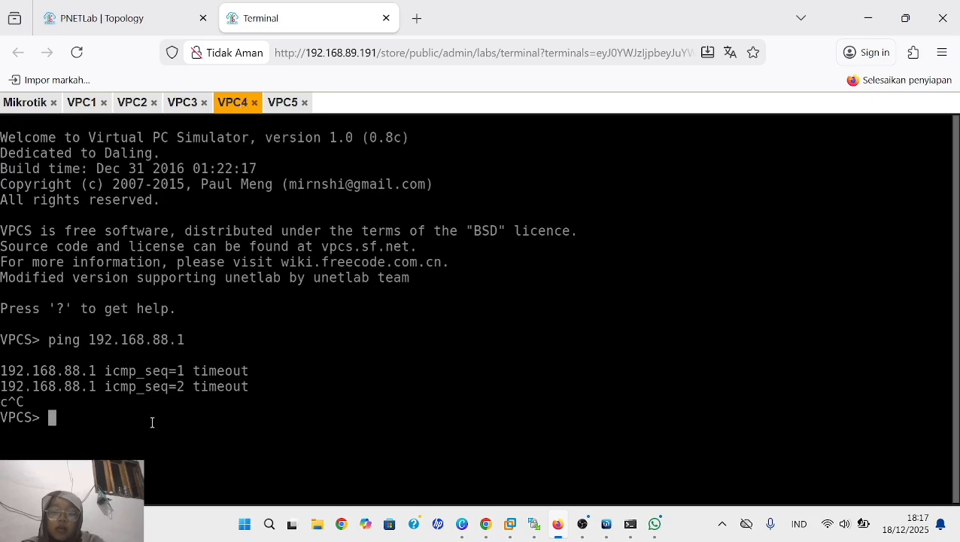
pyautogui.write('pin')
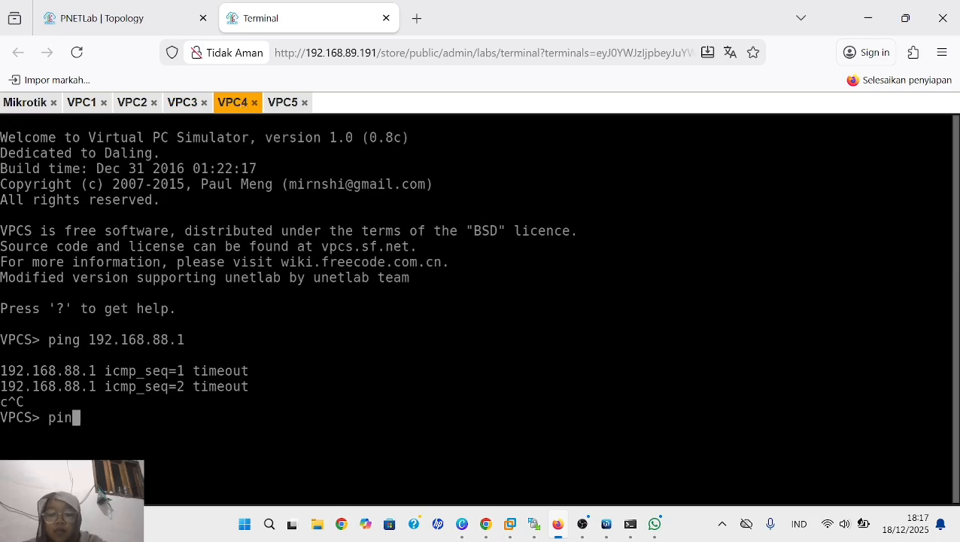
pyautogui.write('g 192.')
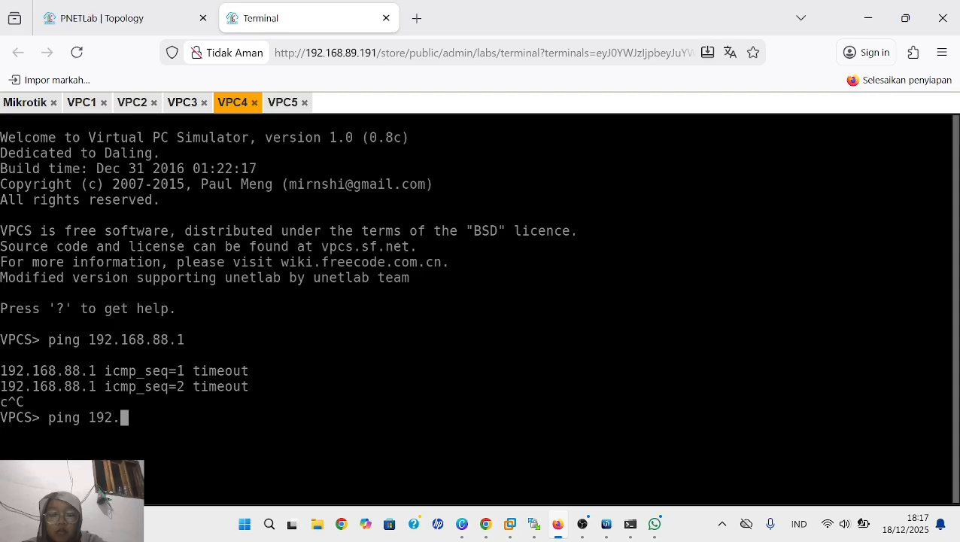
pyautogui.write('168.88.1')
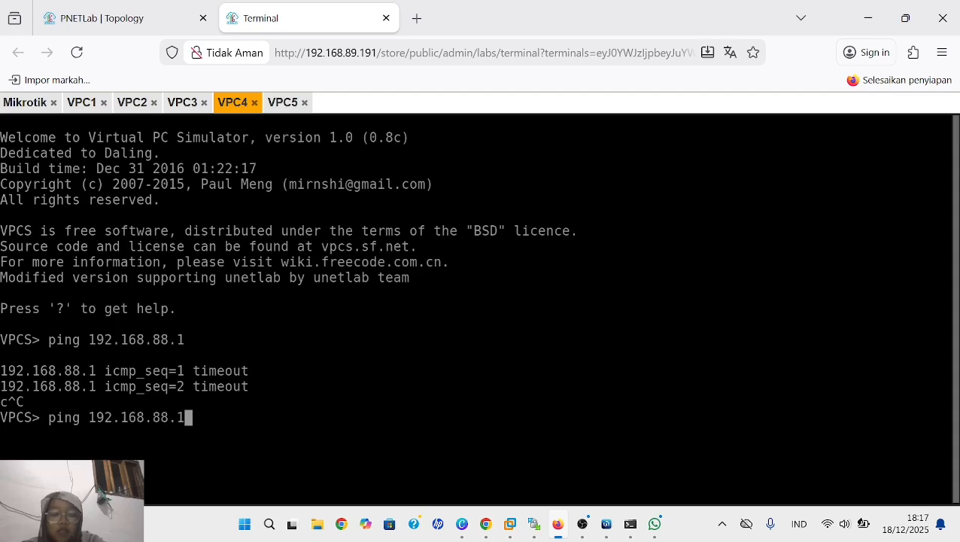
pyautogui.press('Return')
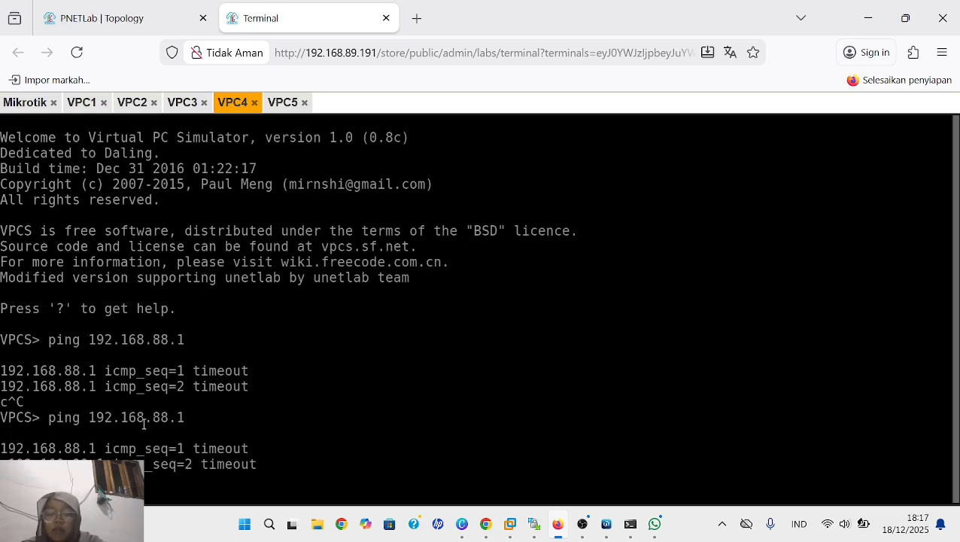
# - Run ping 192.168.88.1 in VPC5's console and stop it again
pyautogui.click(289, 105)
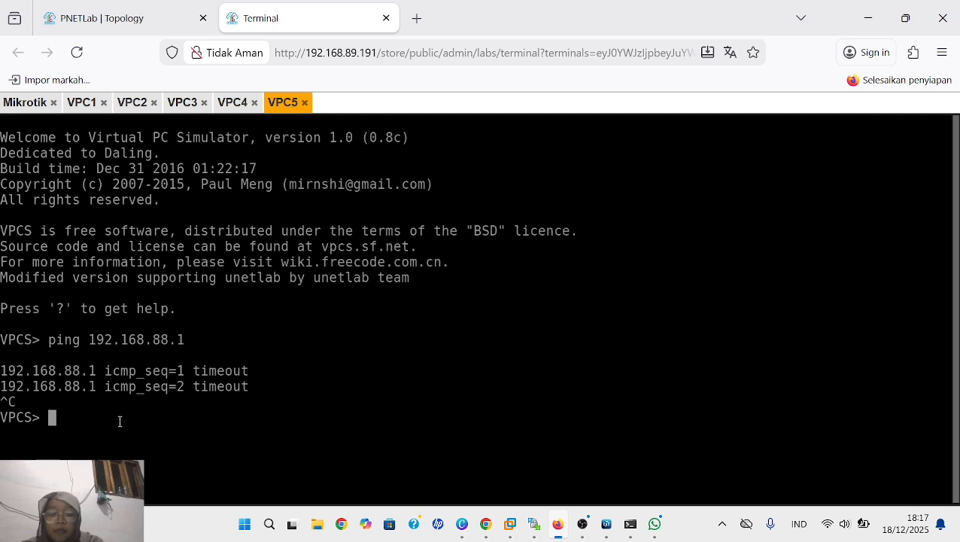
pyautogui.write('ping 19')
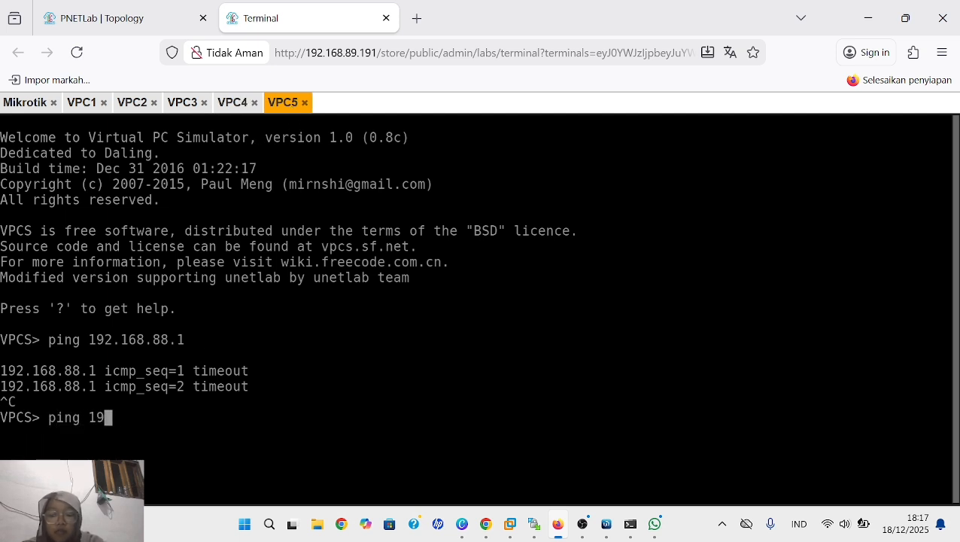
pyautogui.write('2.168')
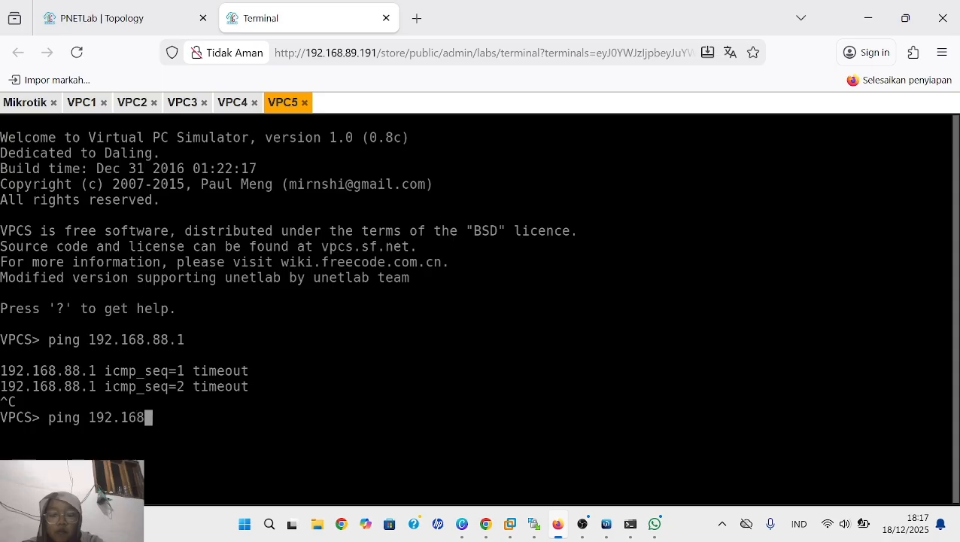
pyautogui.write('.88.1')
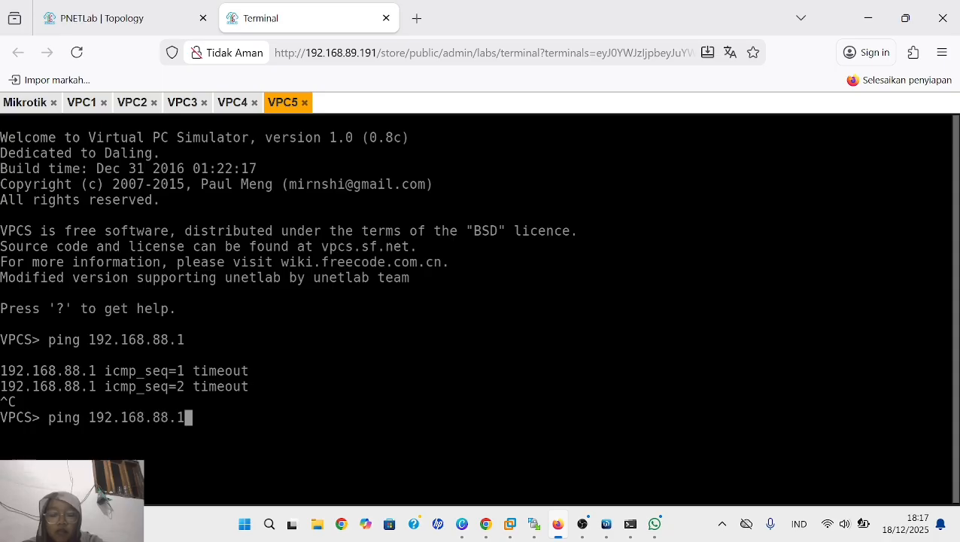
pyautogui.press('Return')
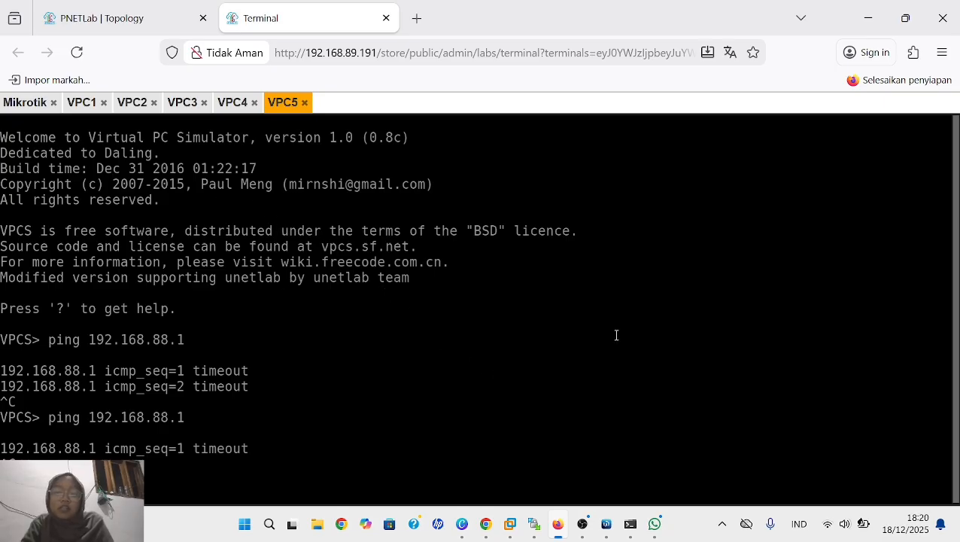
# - In the PNETLab topology, set up a new node from the Virtual PC (VPCS) template and name it server
pyautogui.click(120, 18)
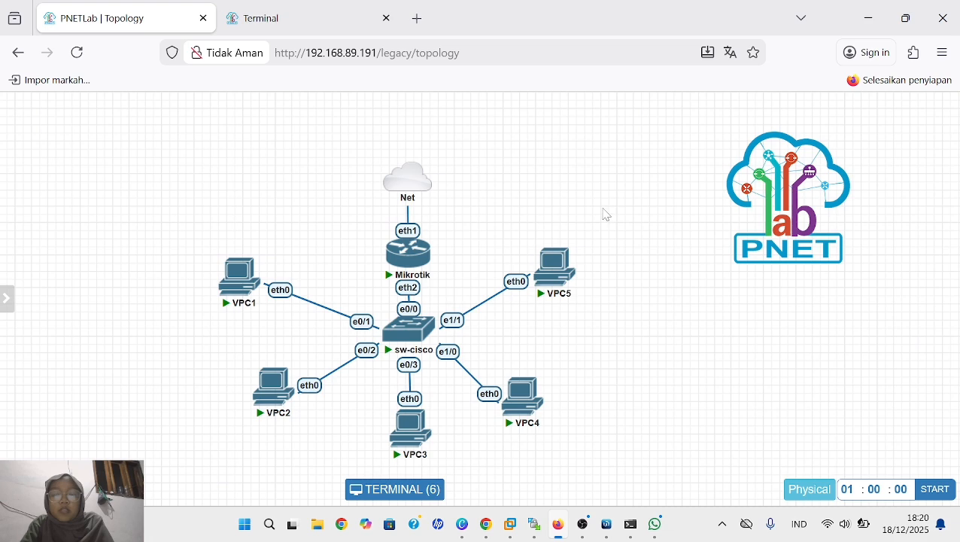
pyautogui.rightClick(693, 328)
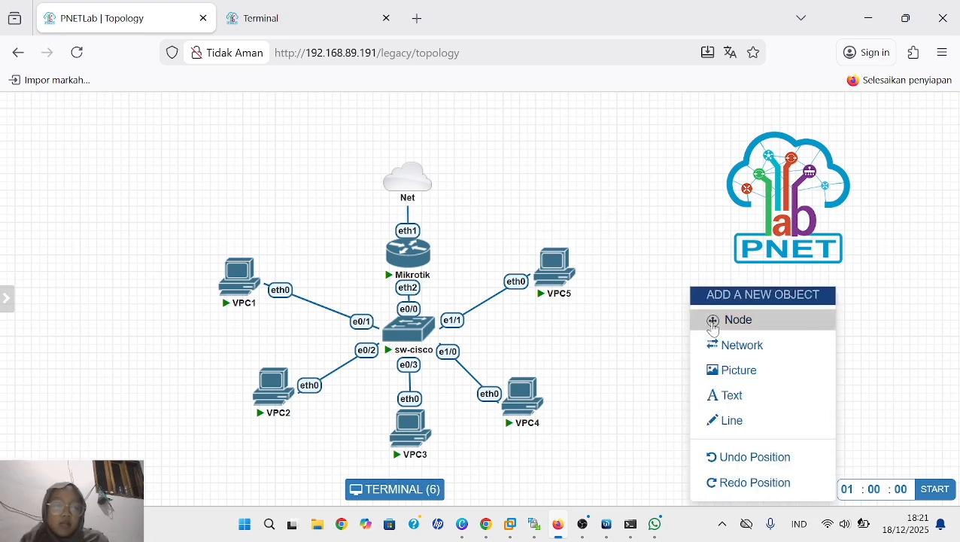
pyautogui.click(712, 324)
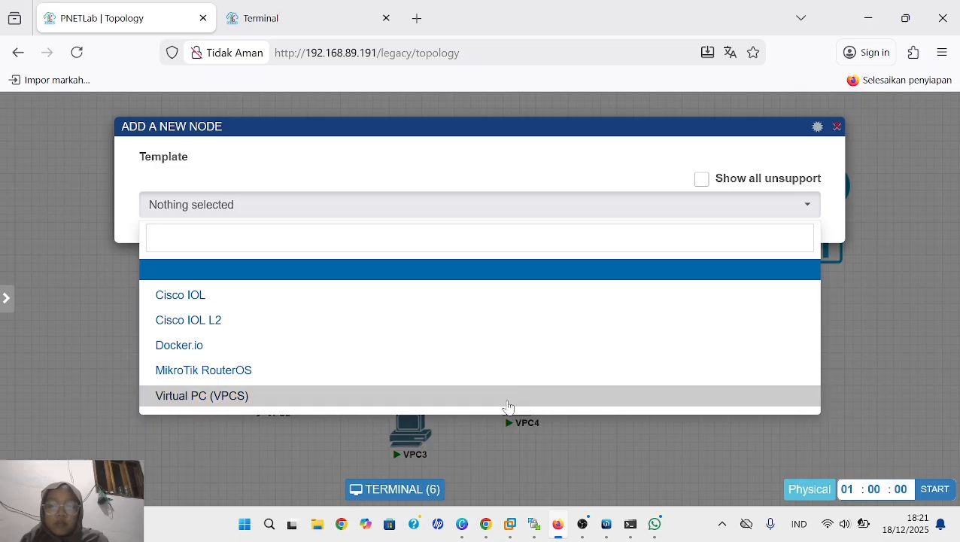
pyautogui.click(509, 396)
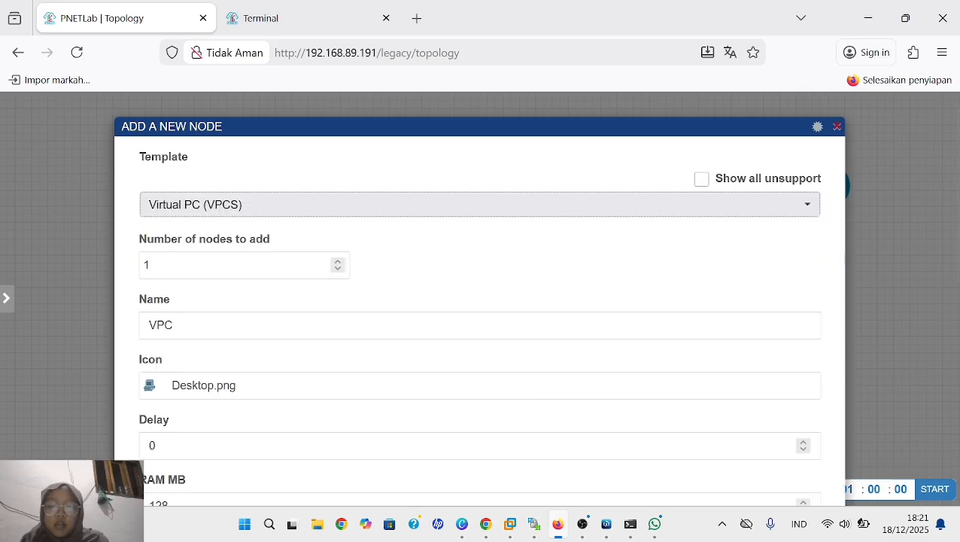
pyautogui.scroll(-4, 430, 321)
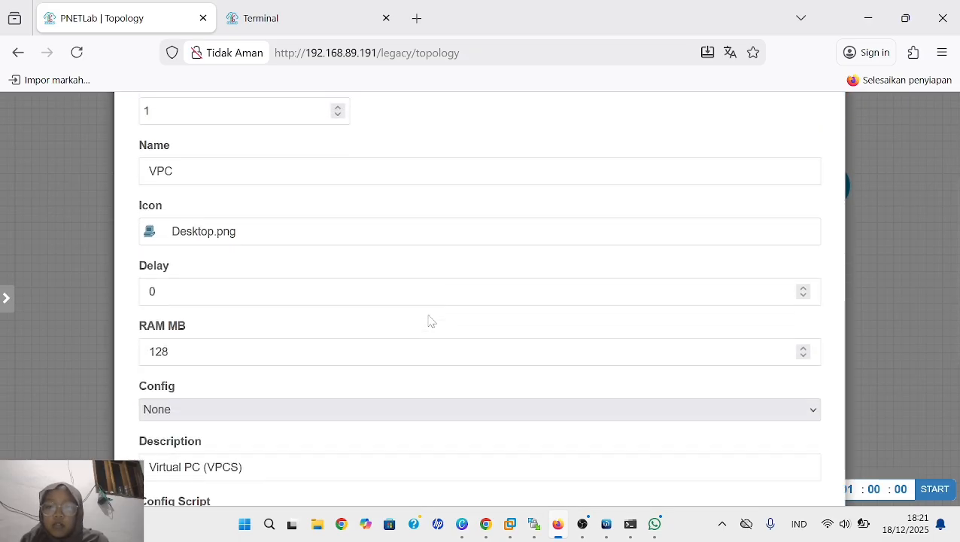
pyautogui.scroll(2, 431, 321)
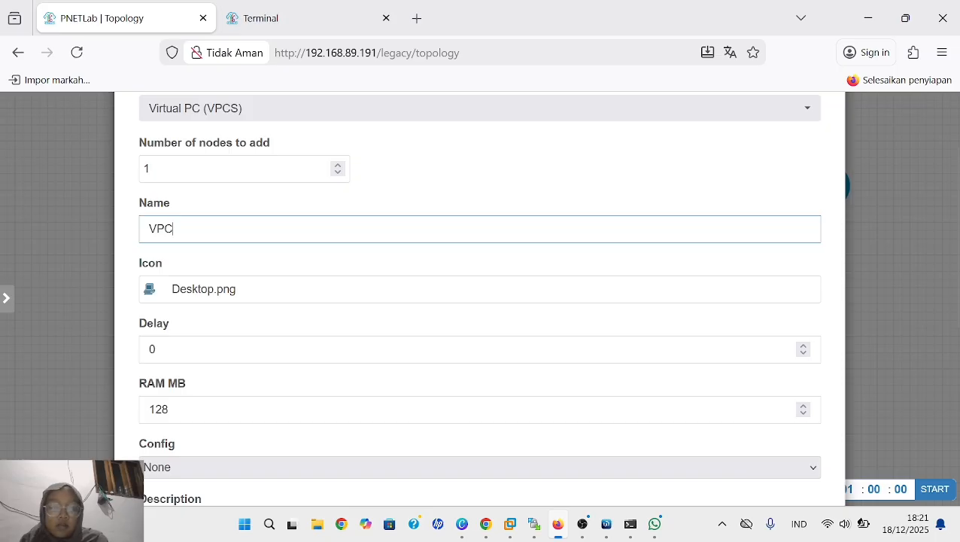
pyautogui.press('BackSpace')
pyautogui.press('BackSpace')
pyautogui.press('BackSpace')
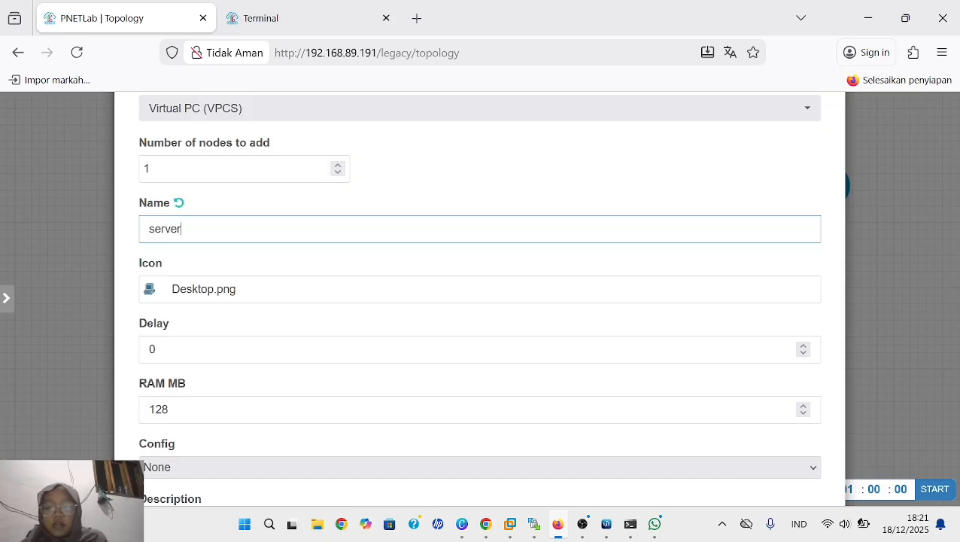
# - Change the new server node's icon to Server.png, searching the device icons for "server"
pyautogui.scroll(-5, 514, 304)
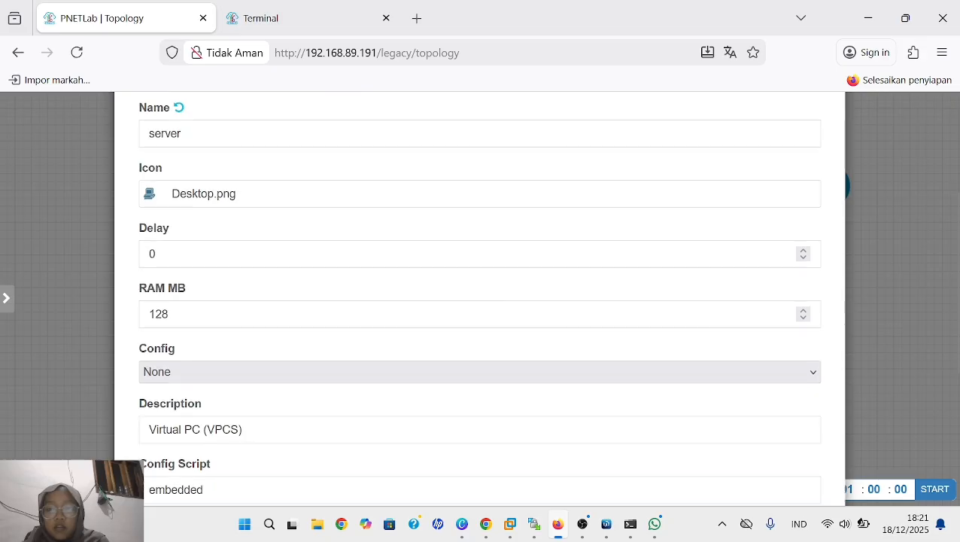
pyautogui.scroll(-1, 513, 306)
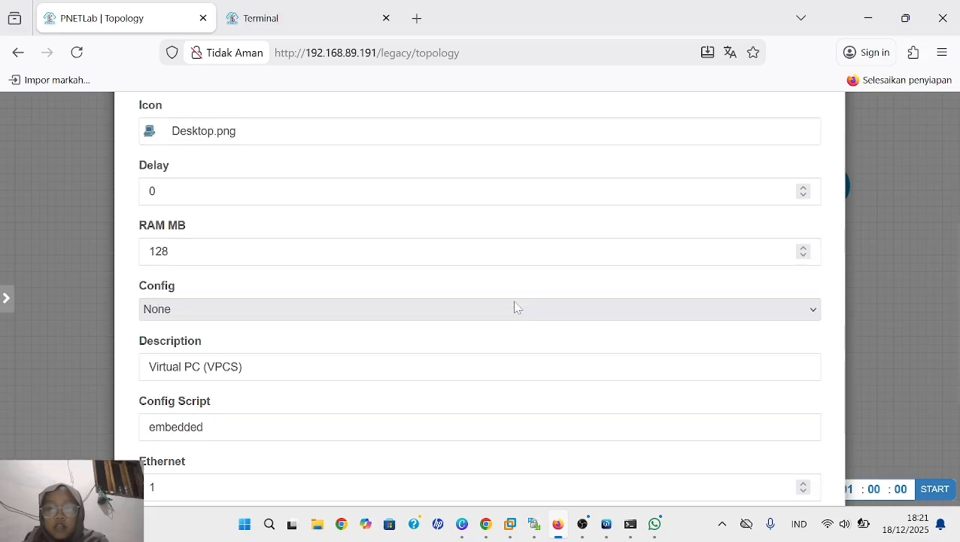
pyautogui.click(425, 134)
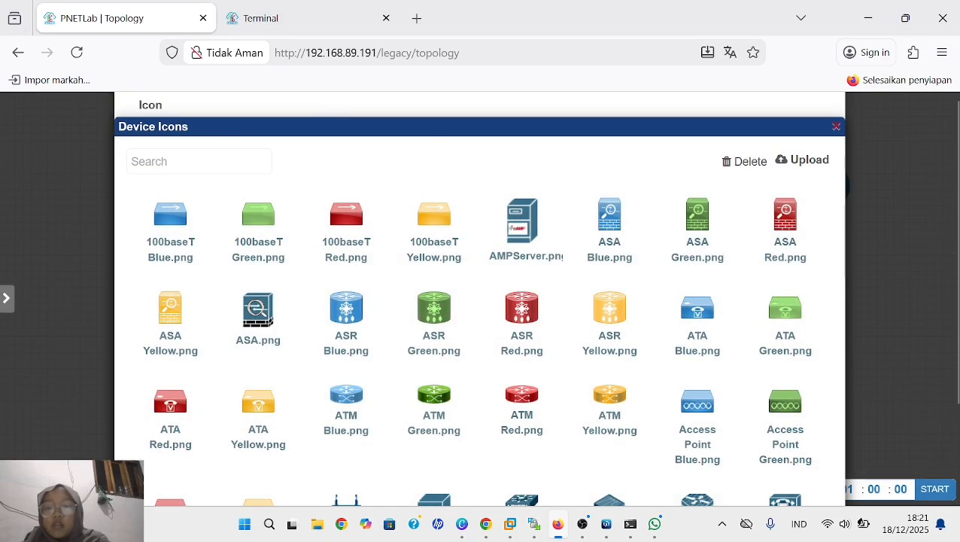
pyautogui.write('ser')
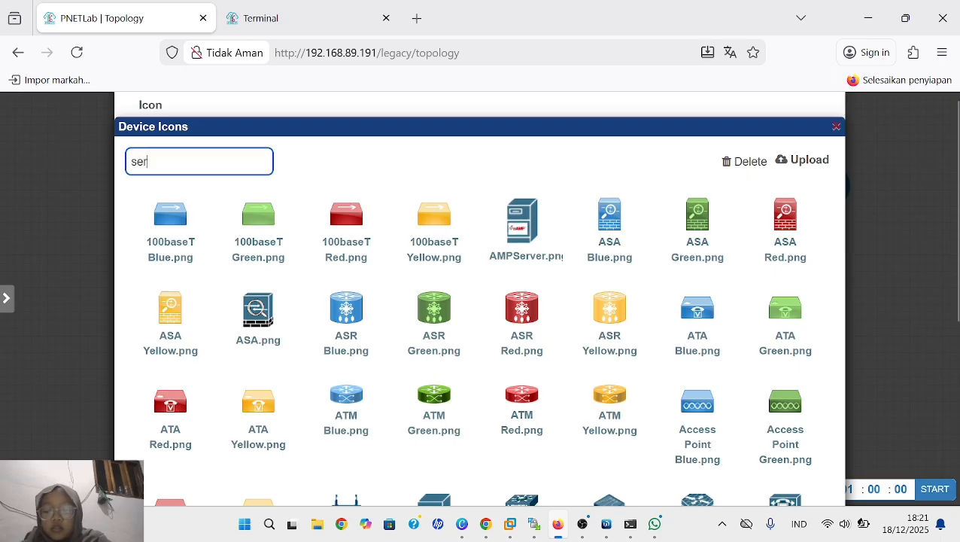
pyautogui.write('ver')
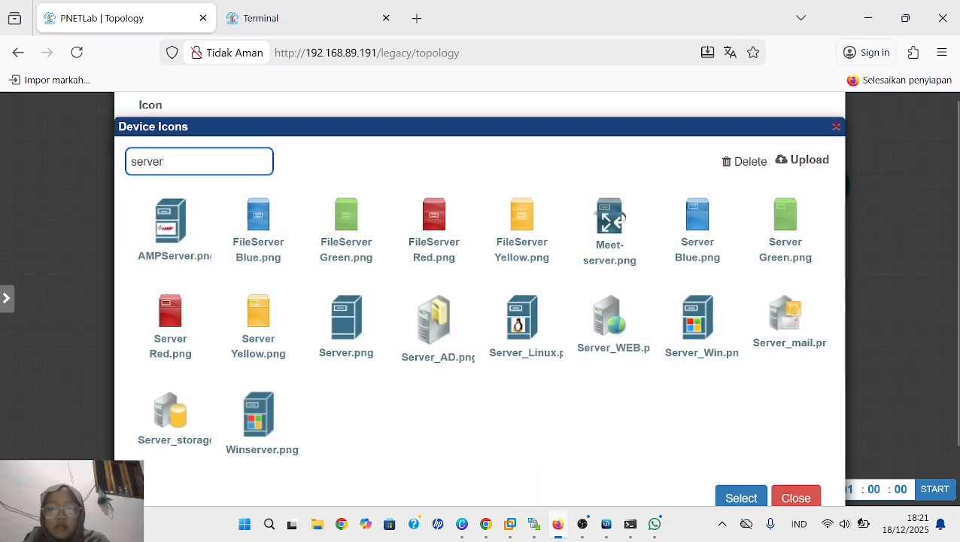
pyautogui.click(360, 339)
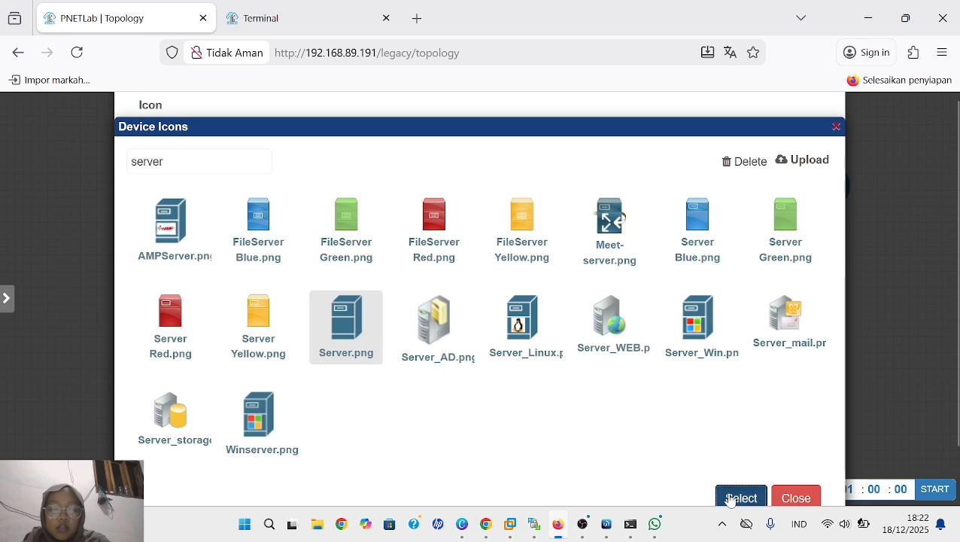
pyautogui.click(732, 495)
pyautogui.click(474, 368)
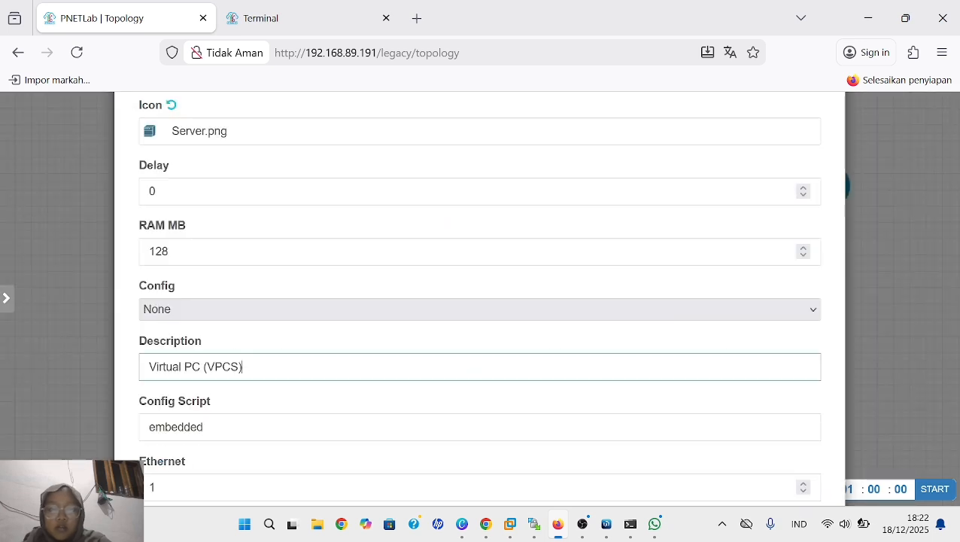
pyautogui.click(655, 104)
pyautogui.rightClick(658, 144)
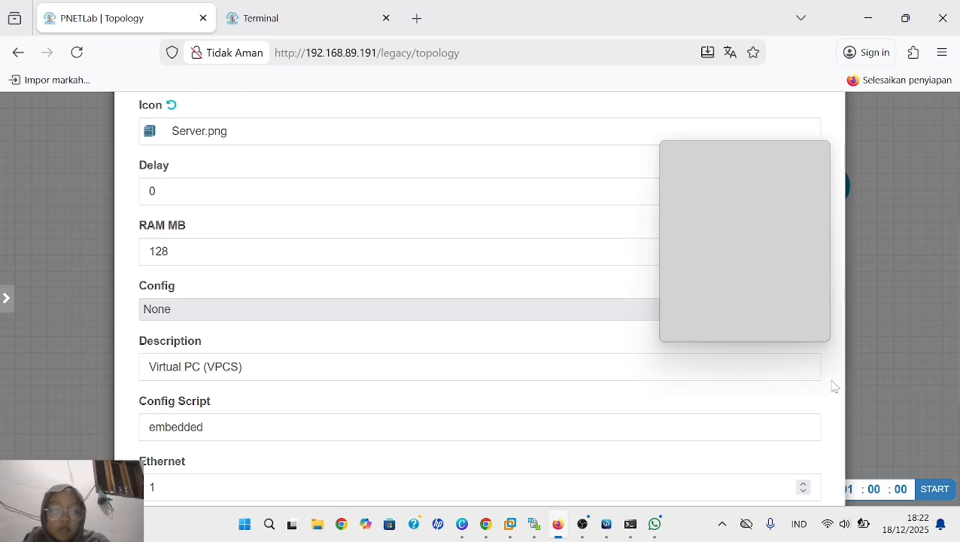
pyautogui.click(827, 401)
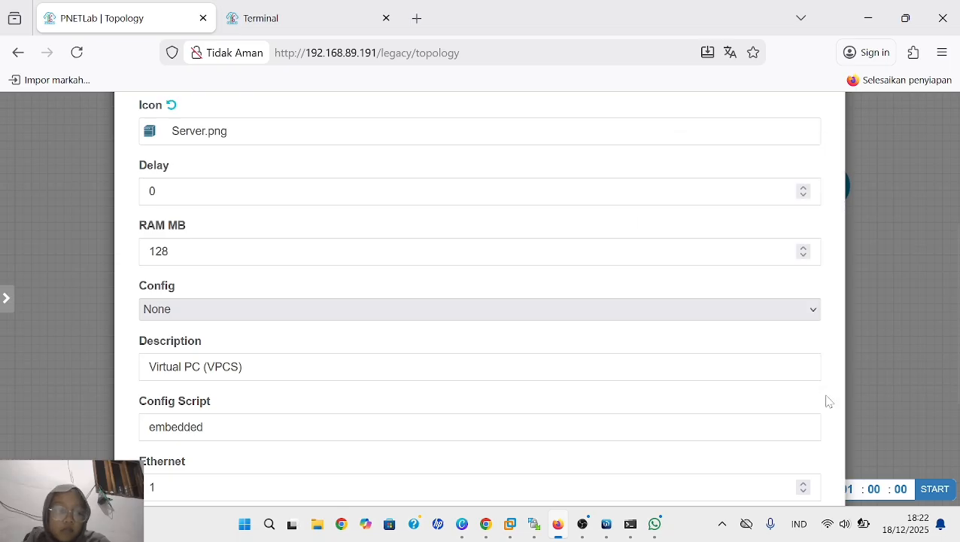
pyautogui.rightClick(799, 322)
pyautogui.scroll(2, 798, 324)
pyautogui.scroll(-2, 797, 324)
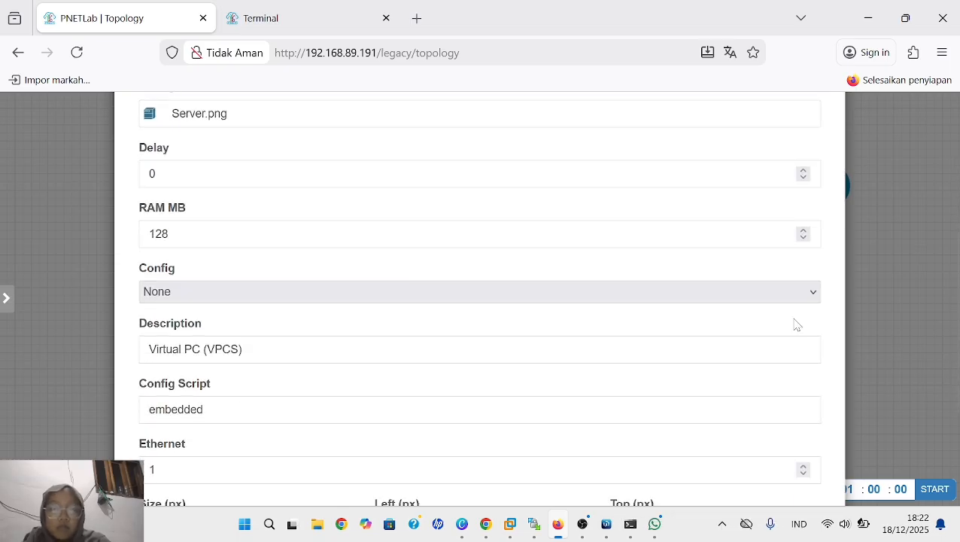
pyautogui.scroll(1, 797, 324)
# - Replace the node's description with server and save the new node to the topology
pyautogui.click(248, 359)
pyautogui.press('BackSpace')
pyautogui.press('BackSpace')
pyautogui.press('BackSpace')
pyautogui.press('BackSpace')
pyautogui.press('BackSpace')
pyautogui.press('BackSpace')
pyautogui.press('BackSpace')
pyautogui.press('BackSpace')
pyautogui.press('BackSpace')
pyautogui.press('BackSpace')
pyautogui.press('BackSpace')
pyautogui.press('BackSpace')
pyautogui.press('BackSpace')
pyautogui.press('BackSpace')
pyautogui.press('BackSpace')
pyautogui.press('BackSpace')
pyautogui.press('BackSpace')
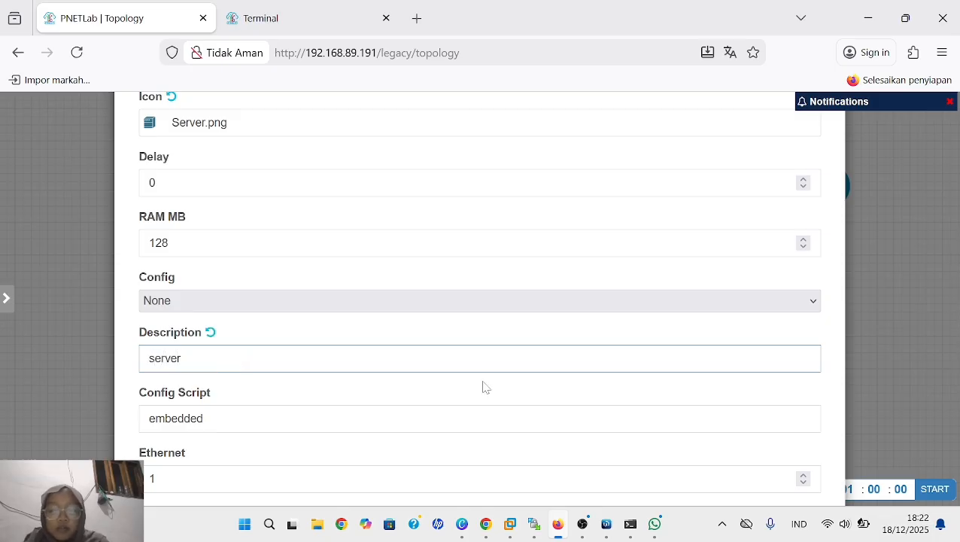
pyautogui.scroll(-2, 480, 301)
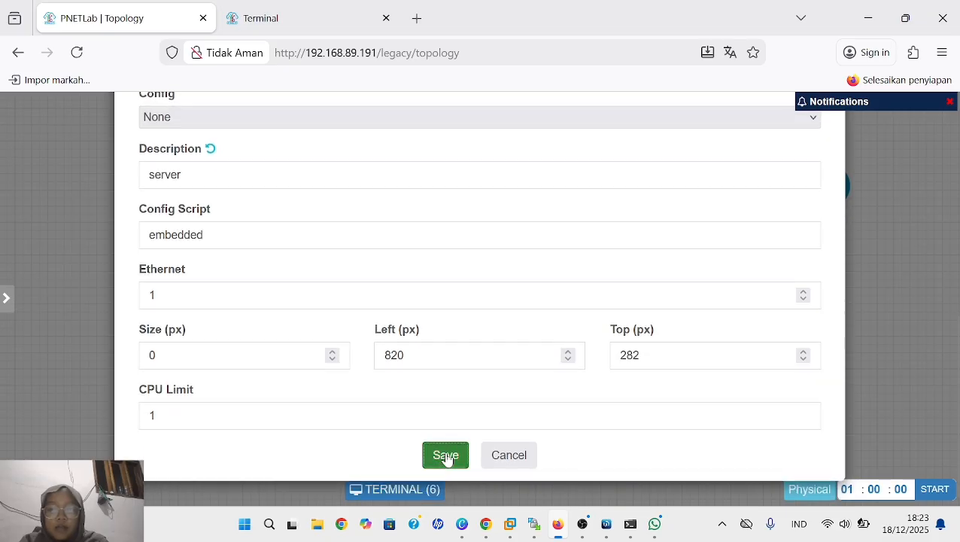
pyautogui.click(446, 455)
# - Connect the server's eth0 interface to Mikrotik's eth3 and start the server node
pyautogui.moveTo(703, 351)
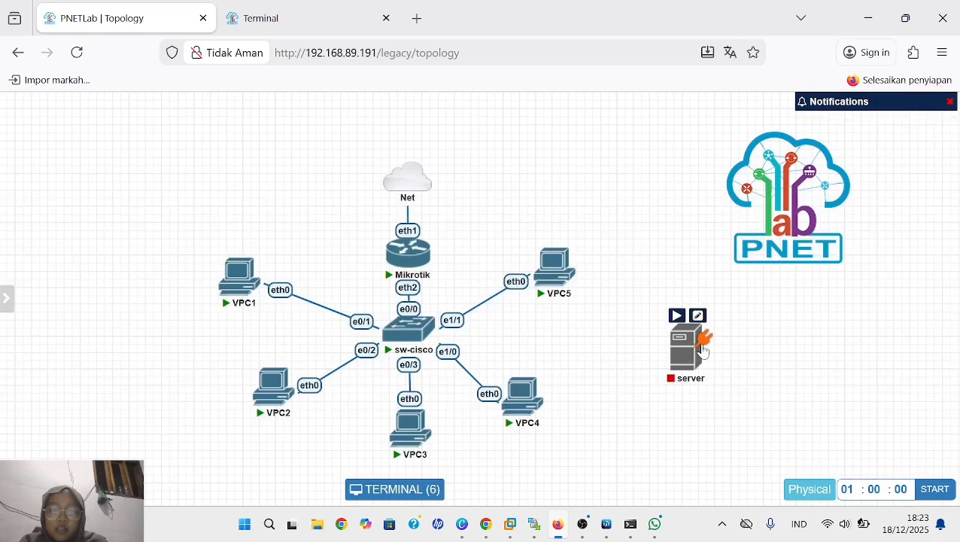
pyautogui.moveTo(703, 351); pyautogui.dragTo(397, 248)
pyautogui.scroll(-2, 491, 333)
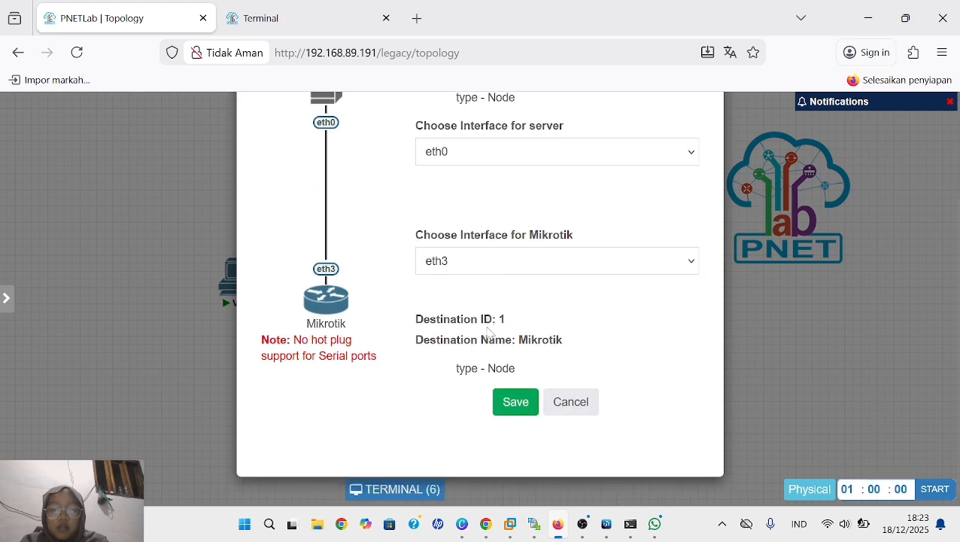
pyautogui.click(507, 407)
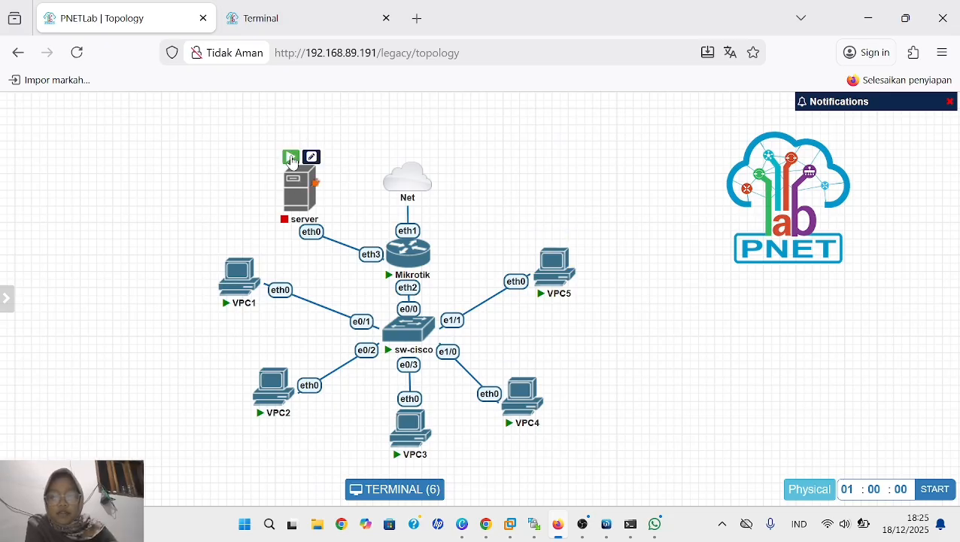
pyautogui.click(292, 158)
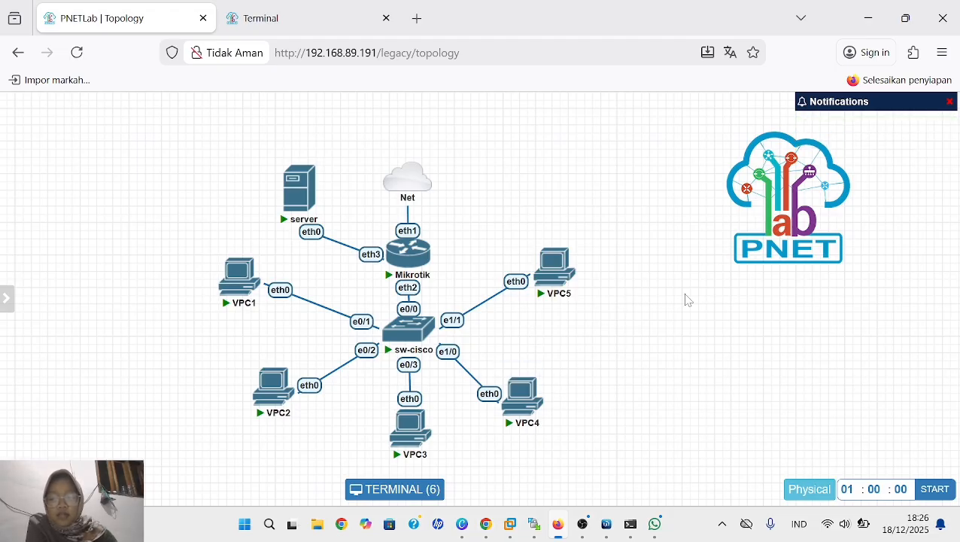
# - Switch to WinBox, close the Firewall window, and create a new IP address entry with ether3 as its interface
pyautogui.click(605, 524)
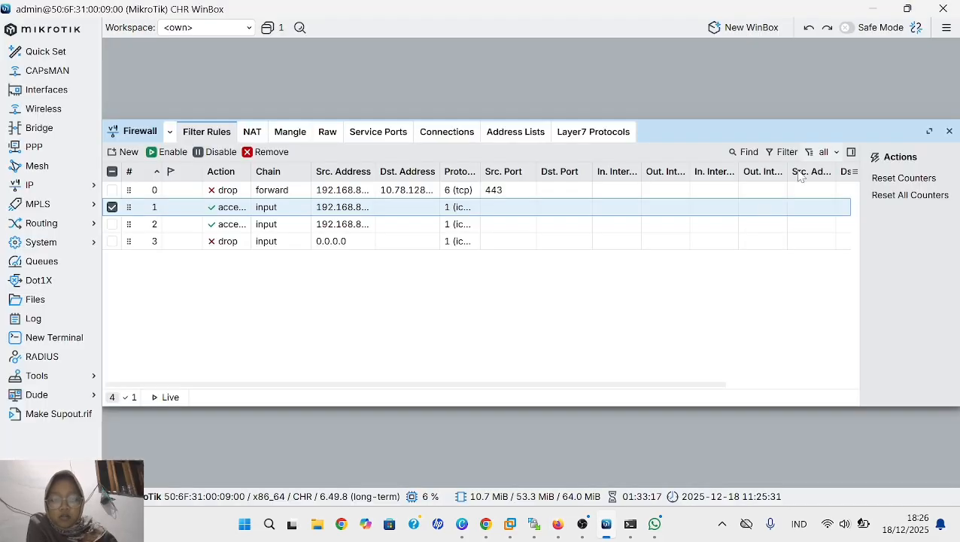
pyautogui.click(950, 131)
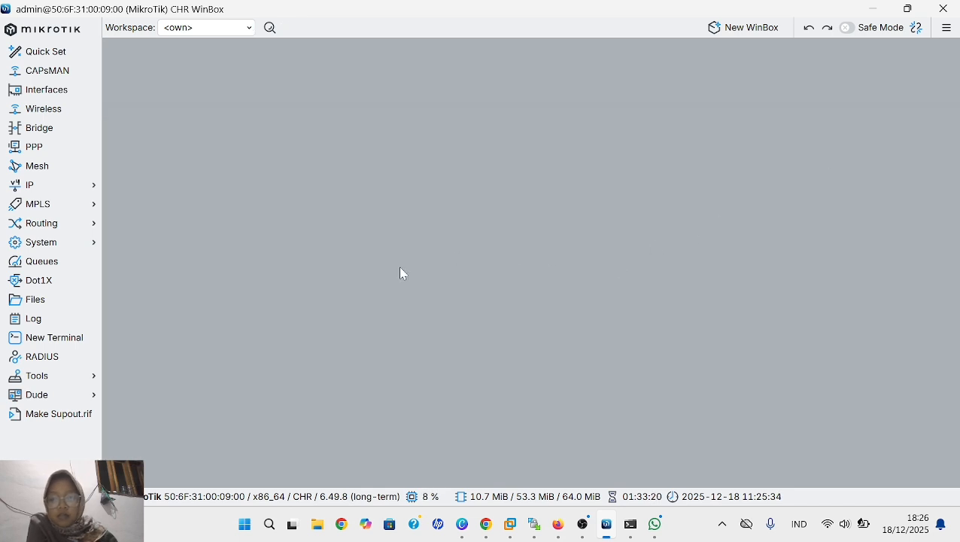
pyautogui.click(46, 191)
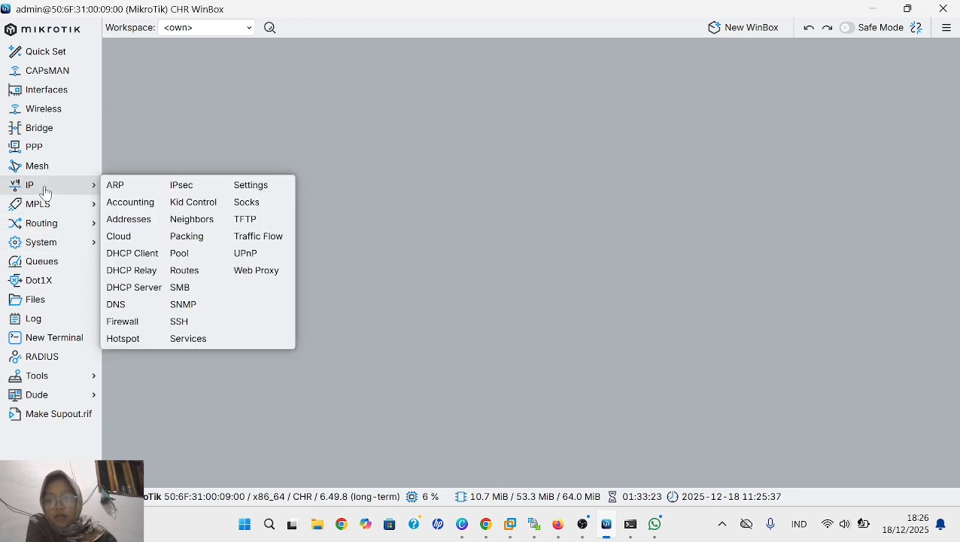
pyautogui.click(128, 219)
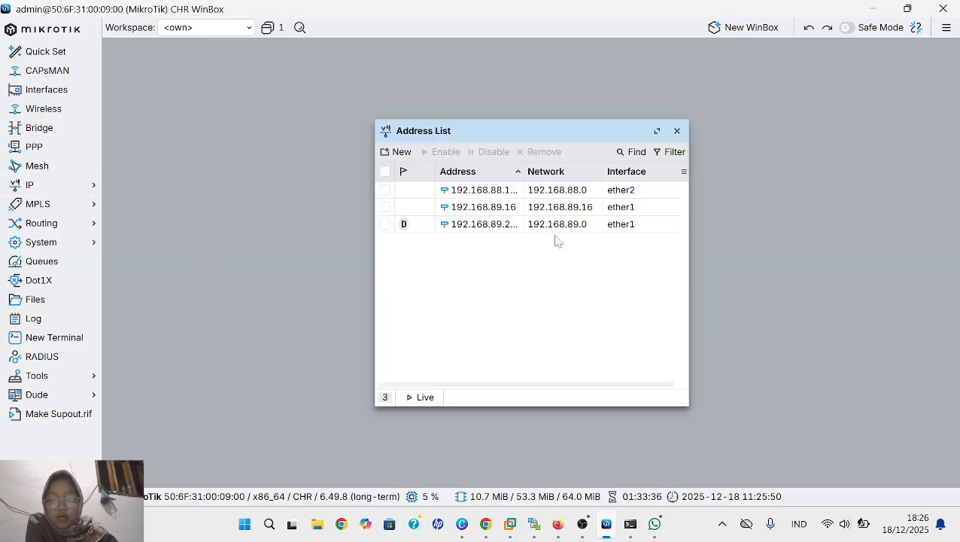
pyautogui.click(400, 155)
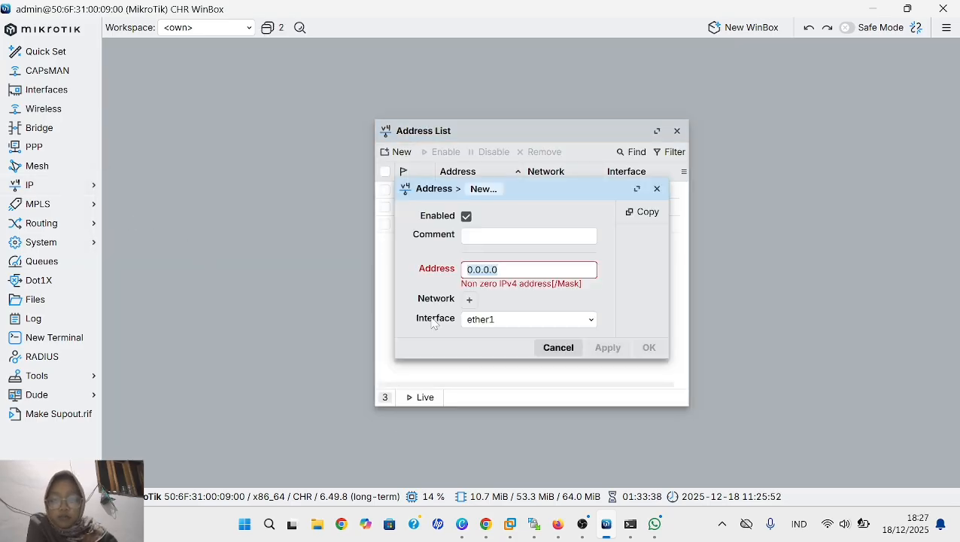
pyautogui.click(589, 321)
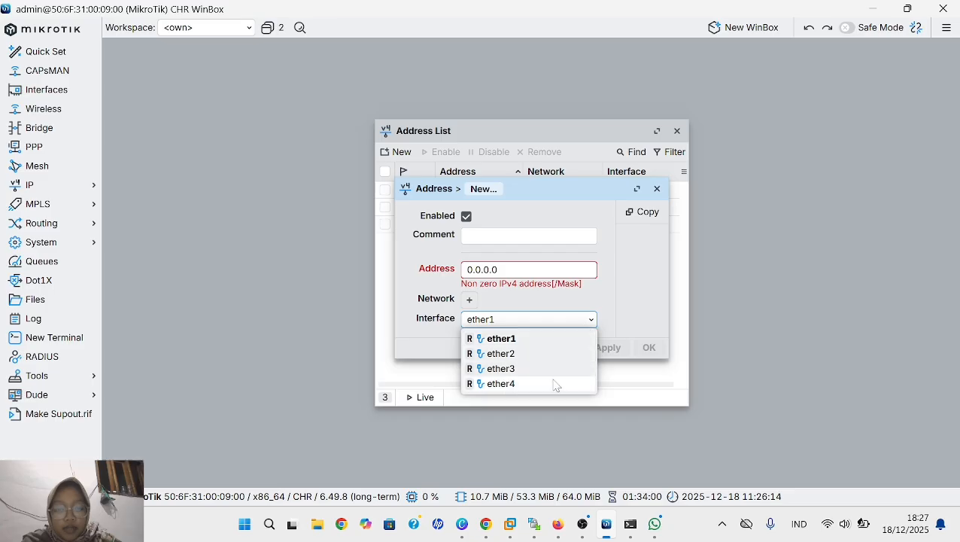
pyautogui.click(525, 368)
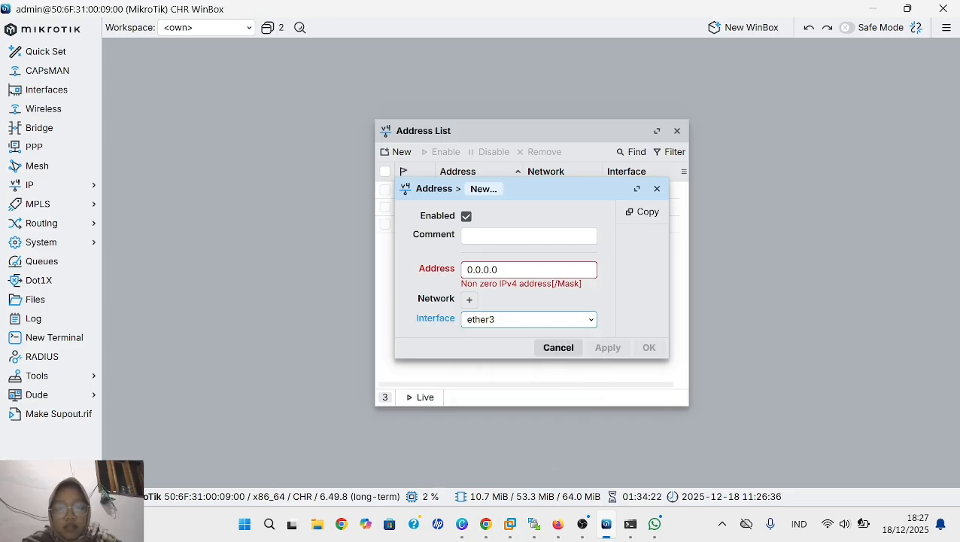
# - Set the new ether3 entry's address to 192.168.99.1/24, then apply and save it
pyautogui.click(498, 270)
pyautogui.press('BackSpace')
pyautogui.press('BackSpace')
pyautogui.press('BackSpace')
pyautogui.press('BackSpace')
pyautogui.press('BackSpace')
pyautogui.press('BackSpace')
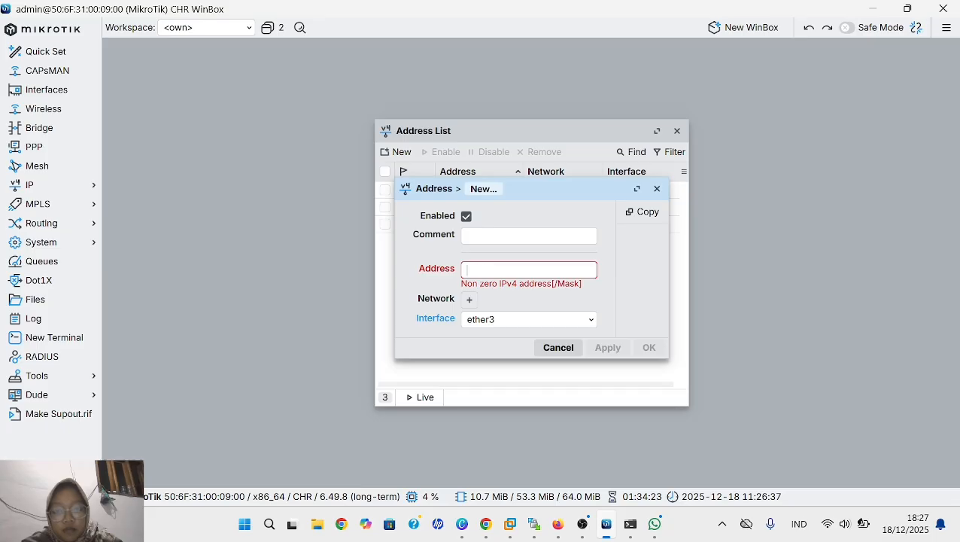
pyautogui.write('192.')
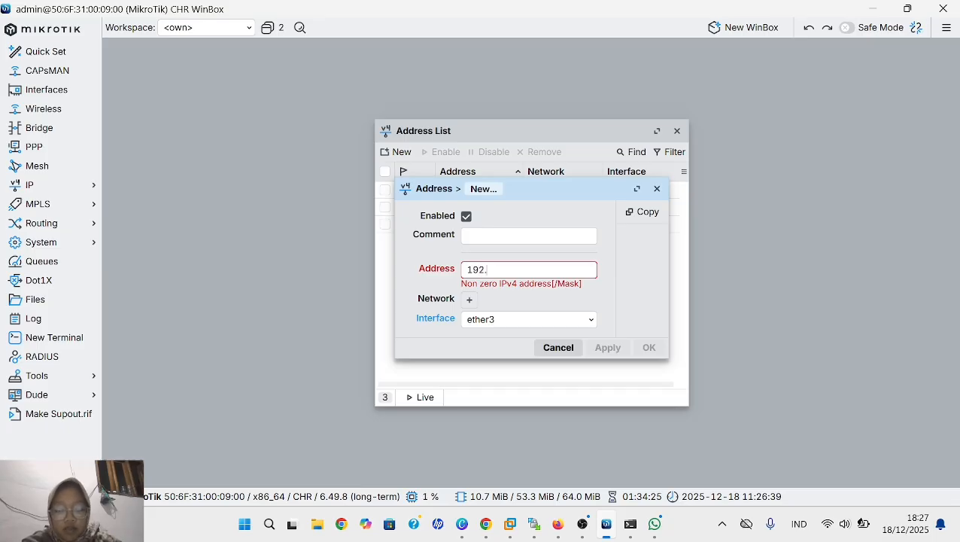
pyautogui.write('168.')
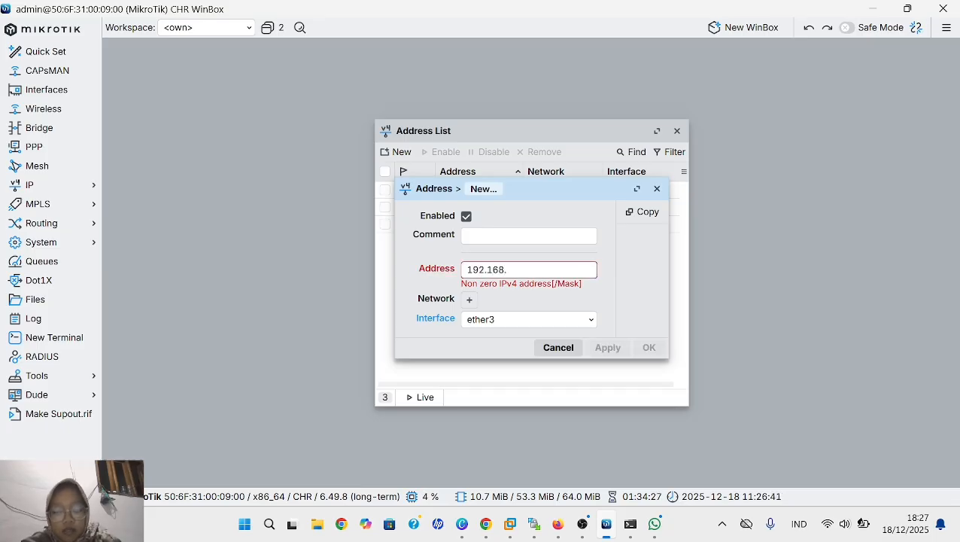
pyautogui.write('99.1')
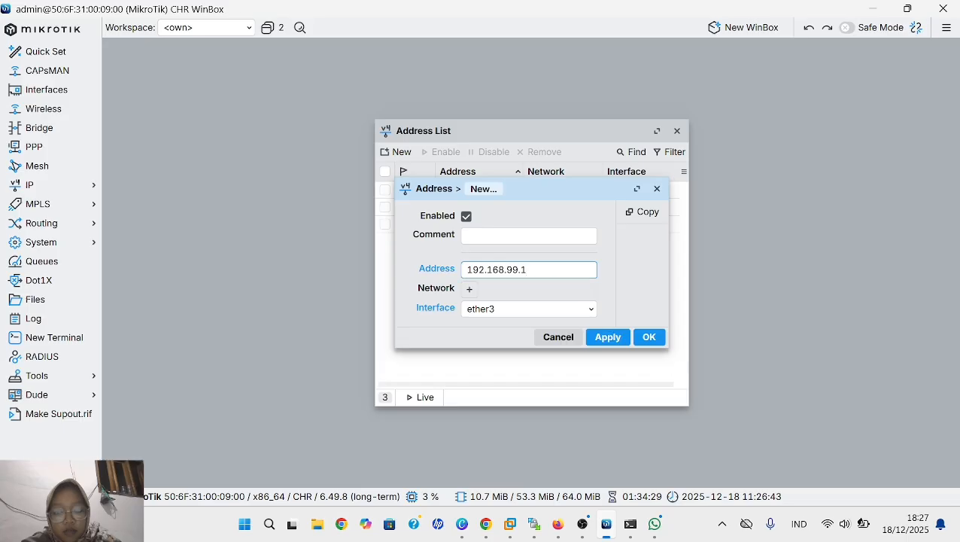
pyautogui.write('/24')
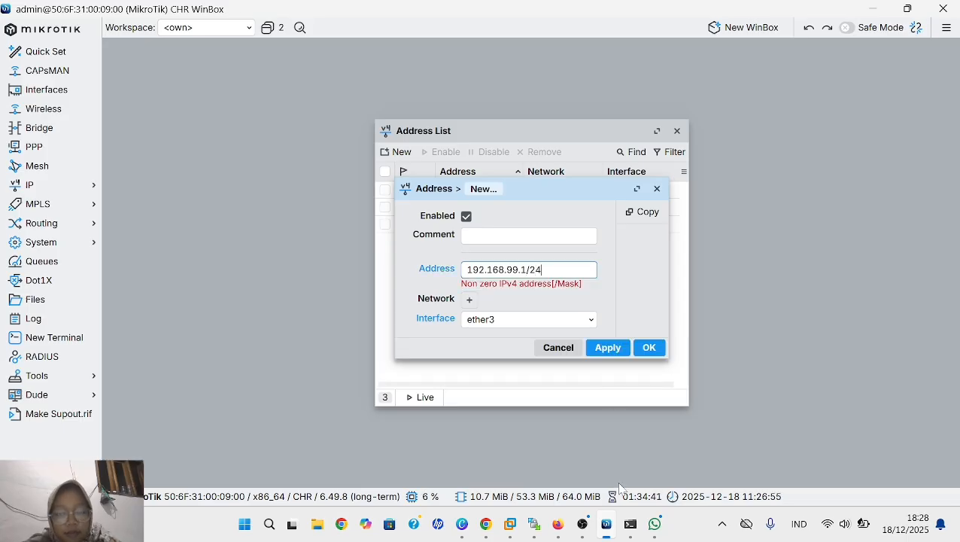
pyautogui.click(610, 338)
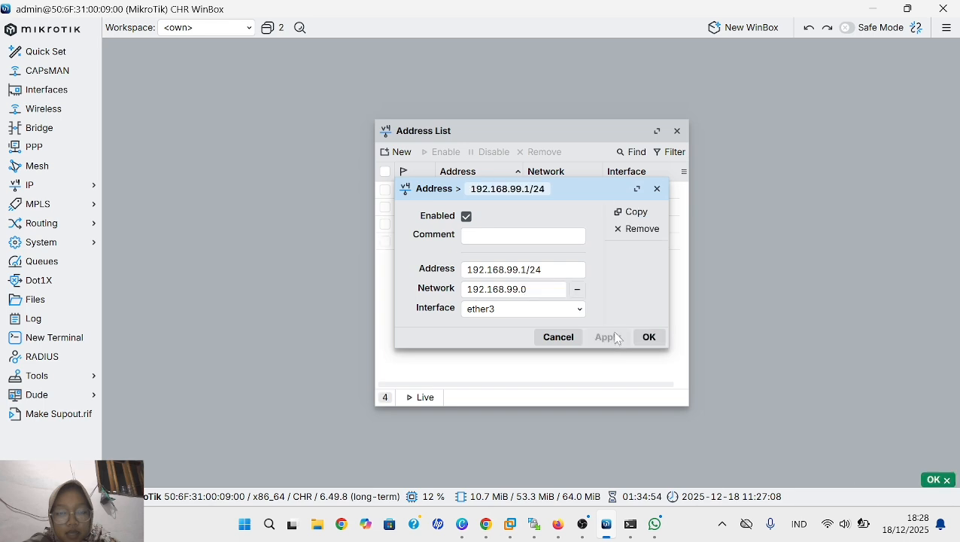
pyautogui.click(650, 338)
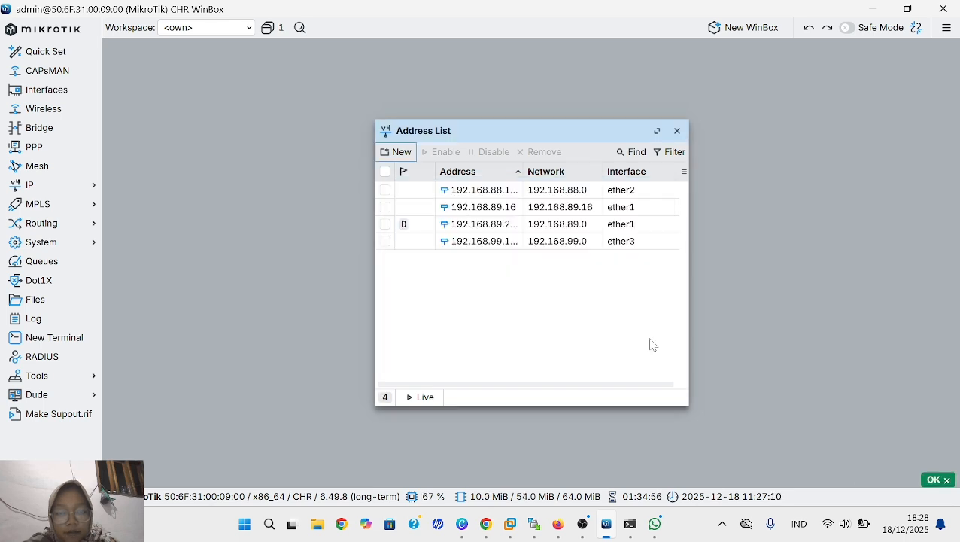
# - Switch to the PNETLab topology in Firefox, open the server node's console, and display its IP configuration with show ip
pyautogui.moveTo(558, 524)
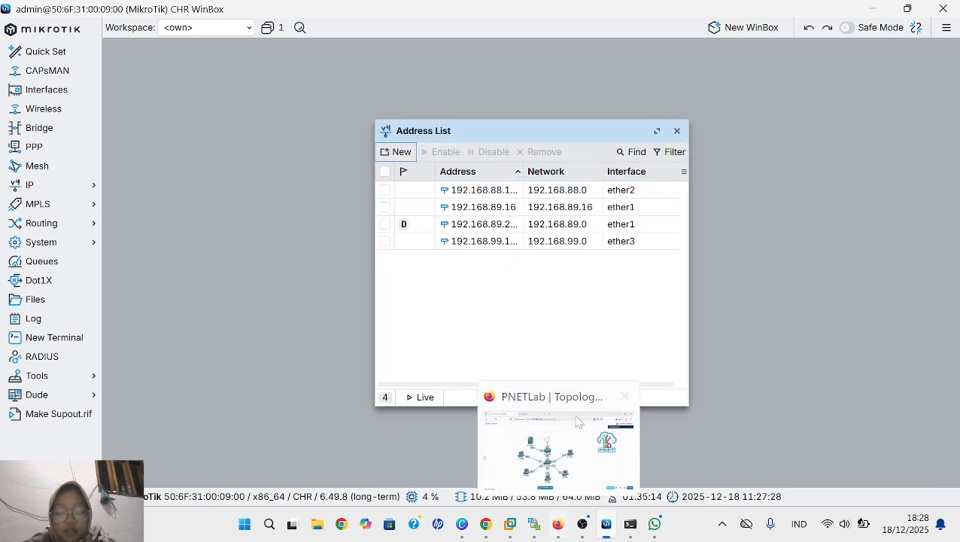
pyautogui.click(578, 422)
pyautogui.moveTo(304, 207)
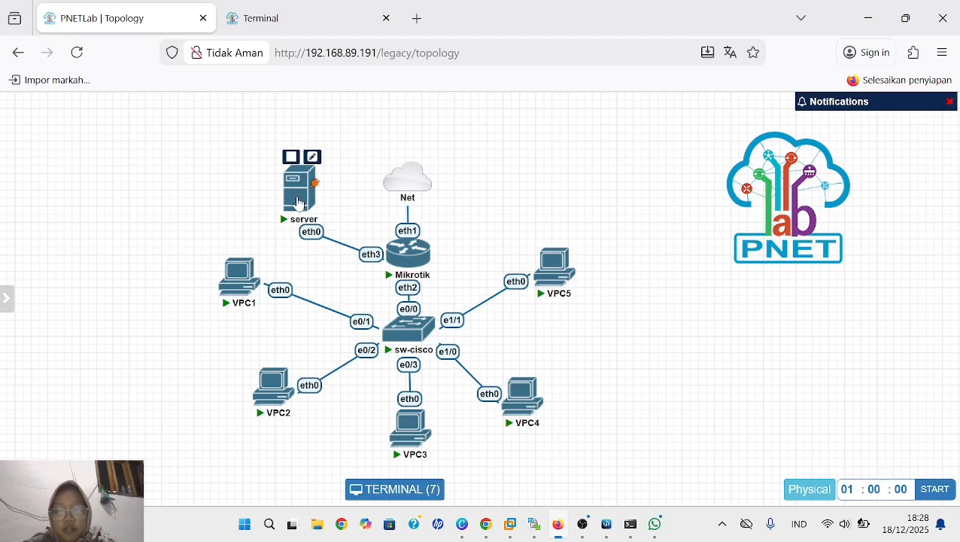
pyautogui.click(299, 203)
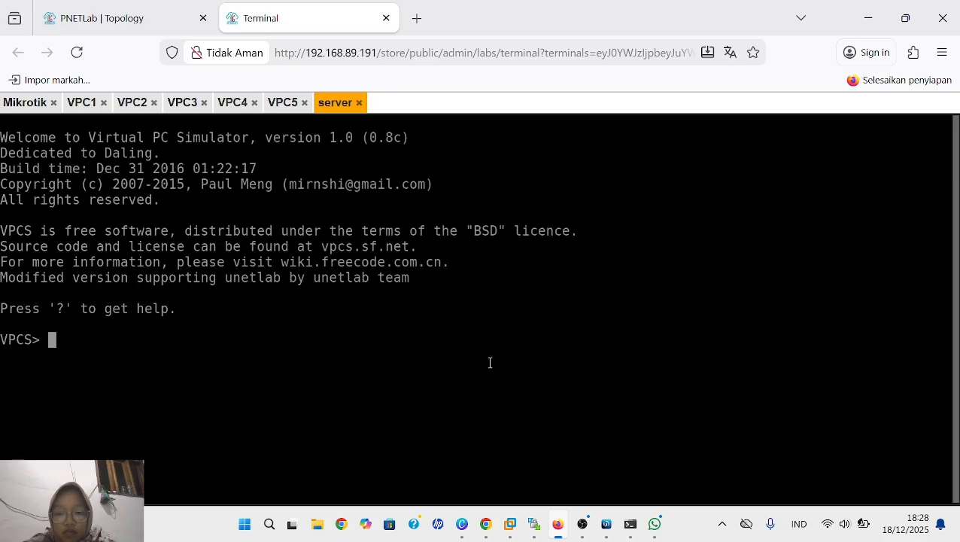
pyautogui.write('sh')
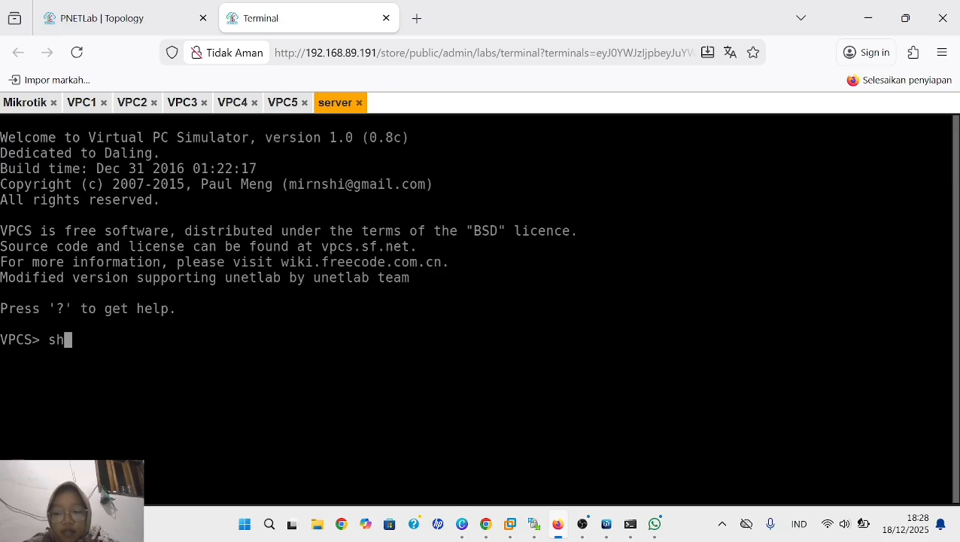
pyautogui.write('ow ip')
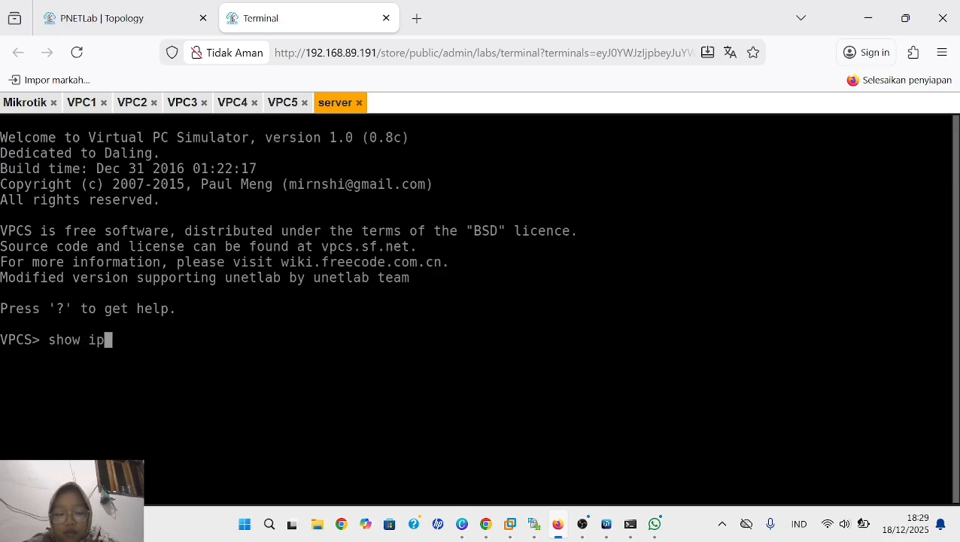
pyautogui.press('Return')
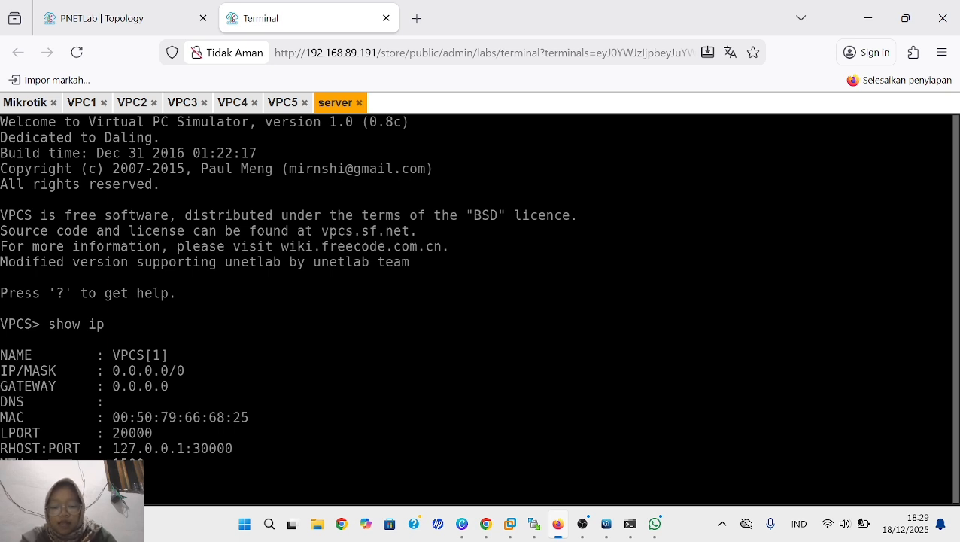
# - Assign the server the static address 192.168.99.2/24 with gateway 192.168.99.1/24 using the ip command
pyautogui.write('9.1')
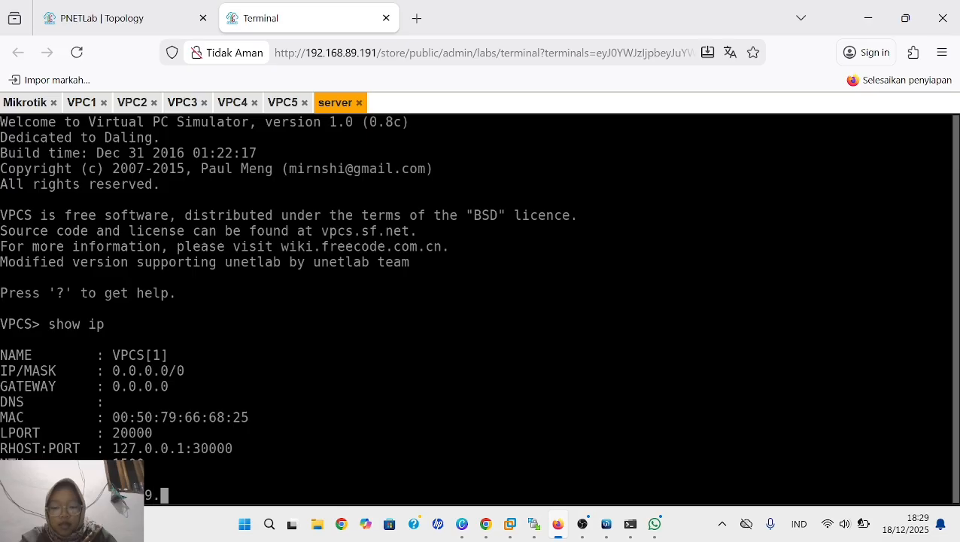
pyautogui.press('BackSpace')
pyautogui.press('BackSpace')
pyautogui.press('BackSpace')
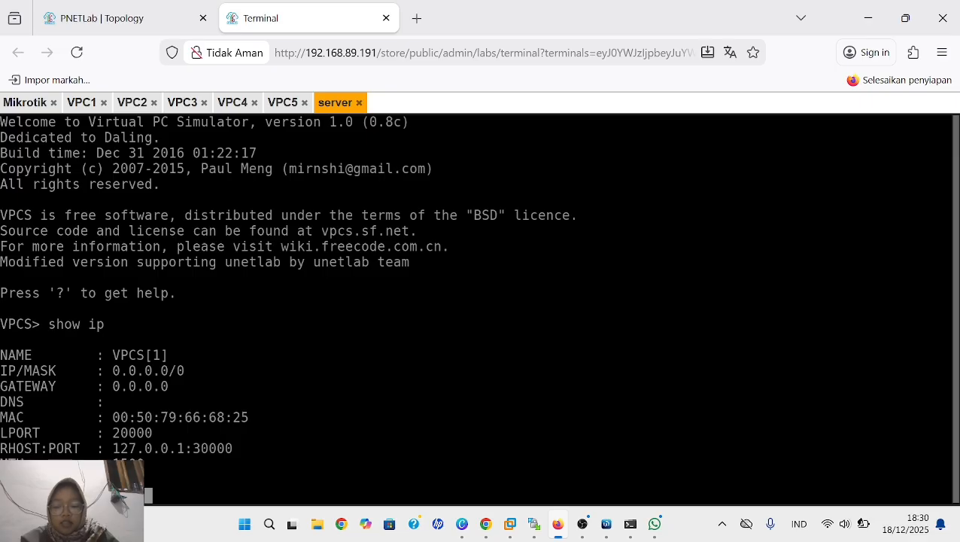
pyautogui.write('9.2')
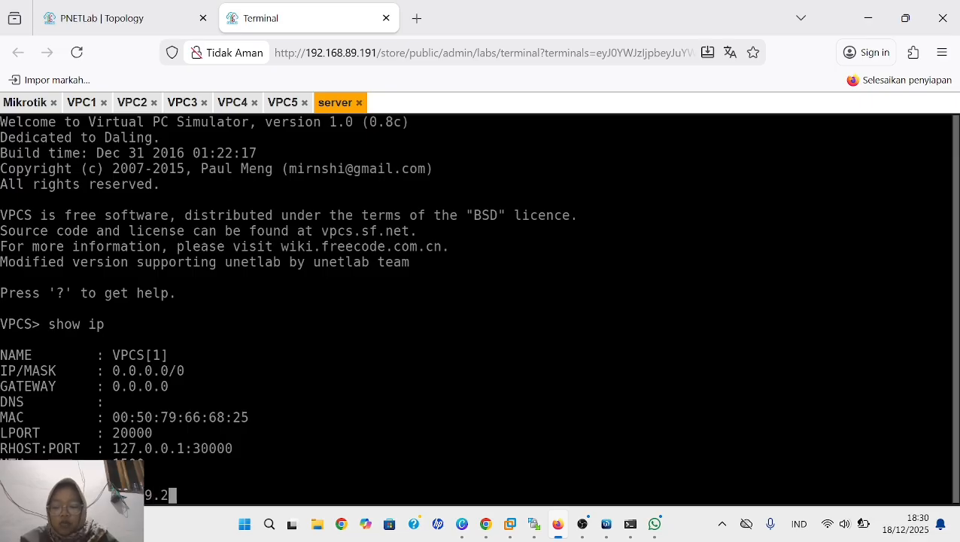
pyautogui.write('/24')
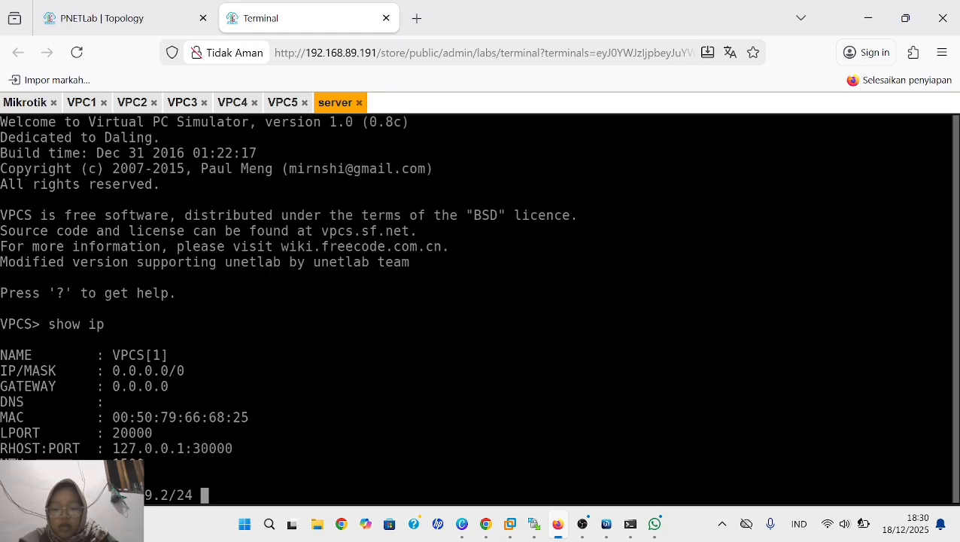
pyautogui.press('BackSpace')
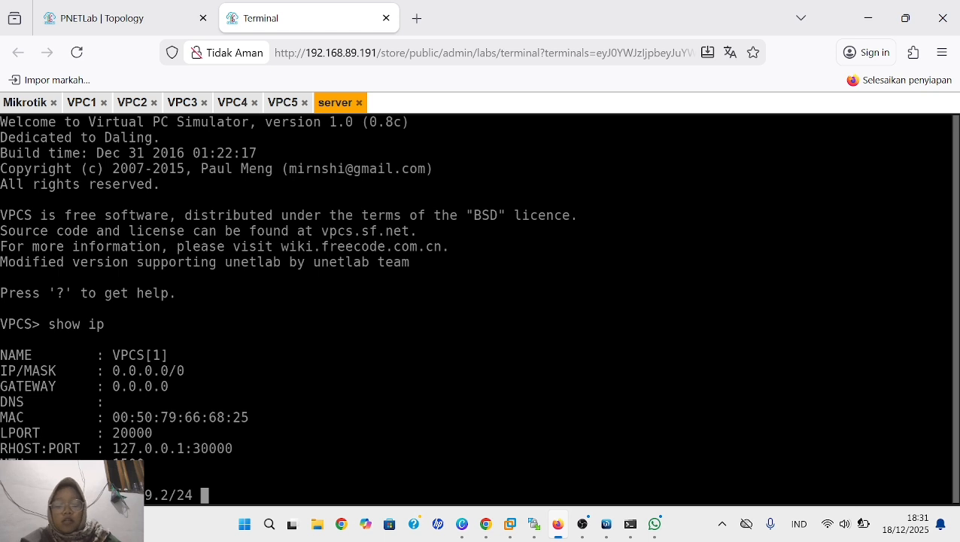
pyautogui.write('192')
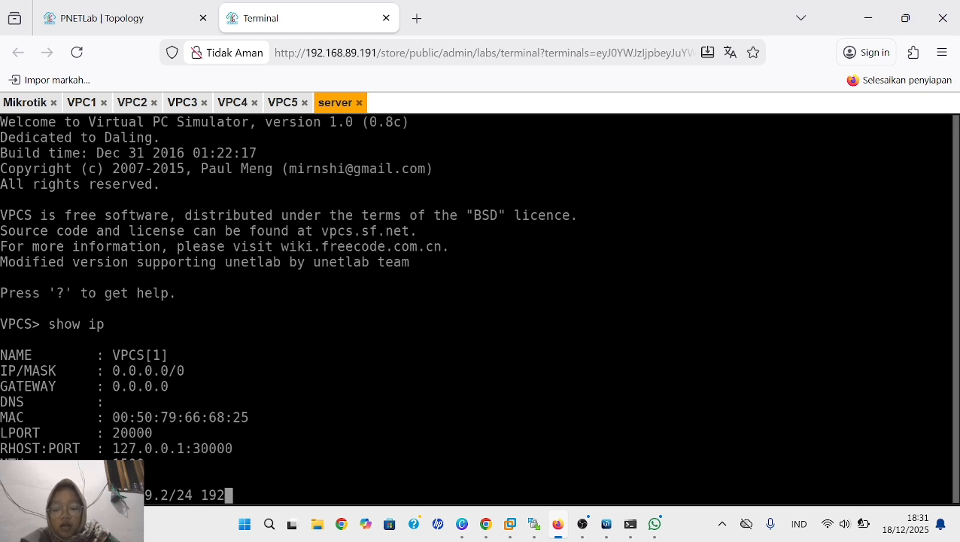
pyautogui.write('.168')
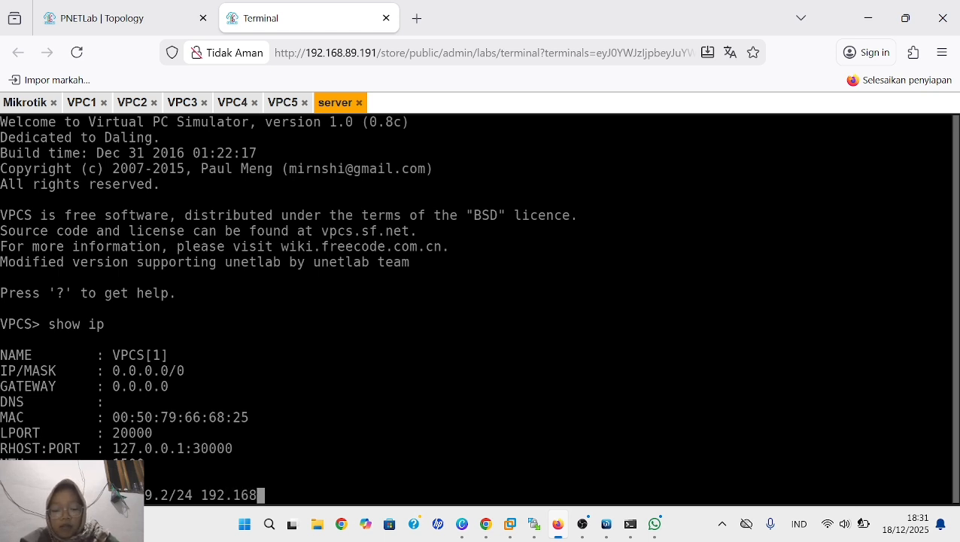
pyautogui.write('.99')
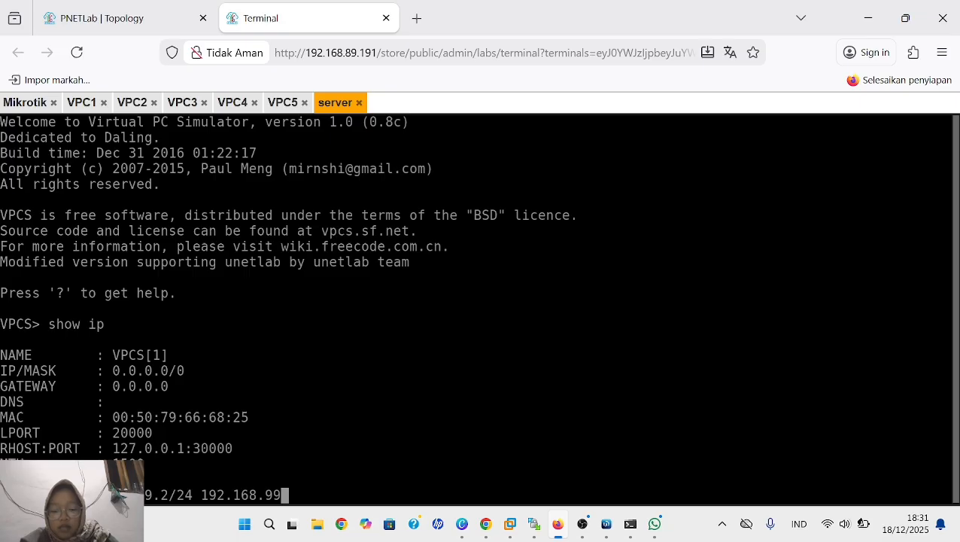
pyautogui.write('.1')
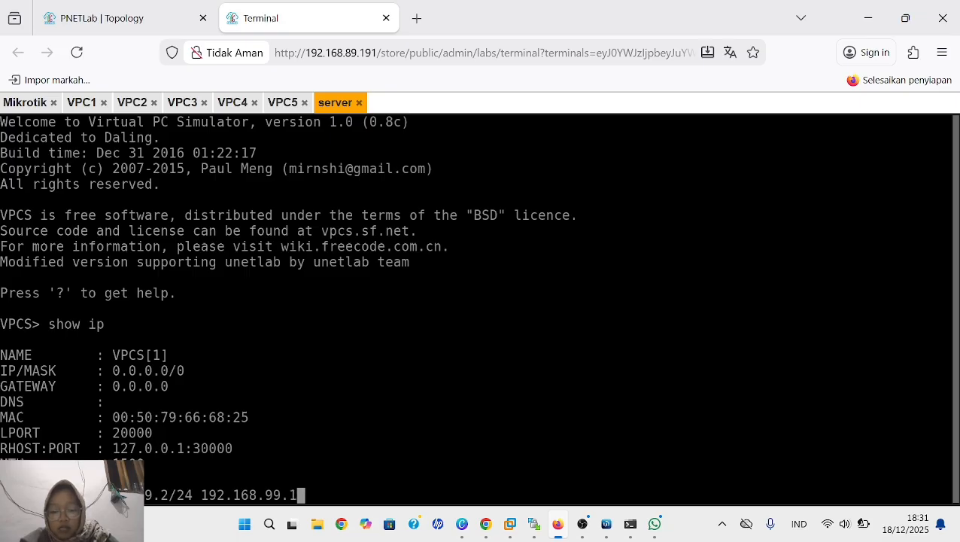
pyautogui.write('/24')
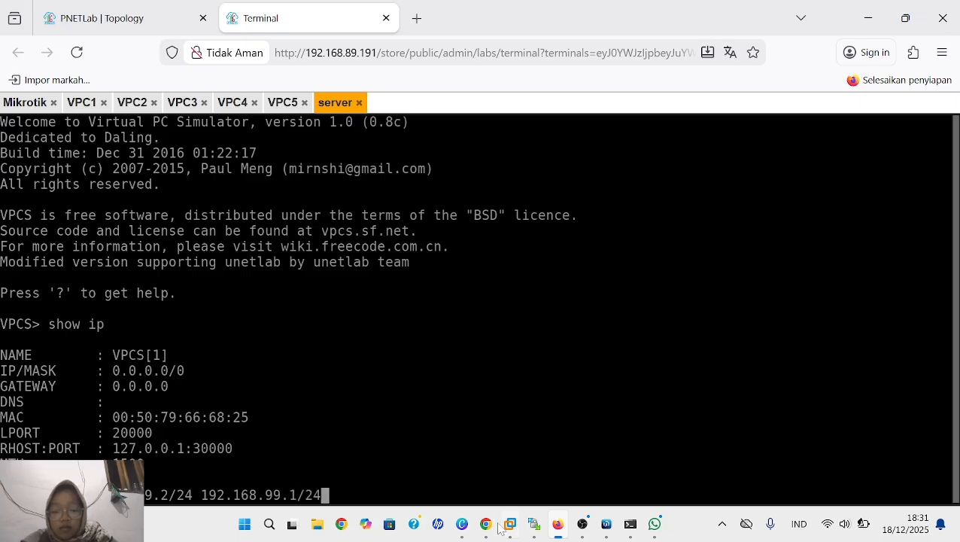
pyautogui.press('Return')
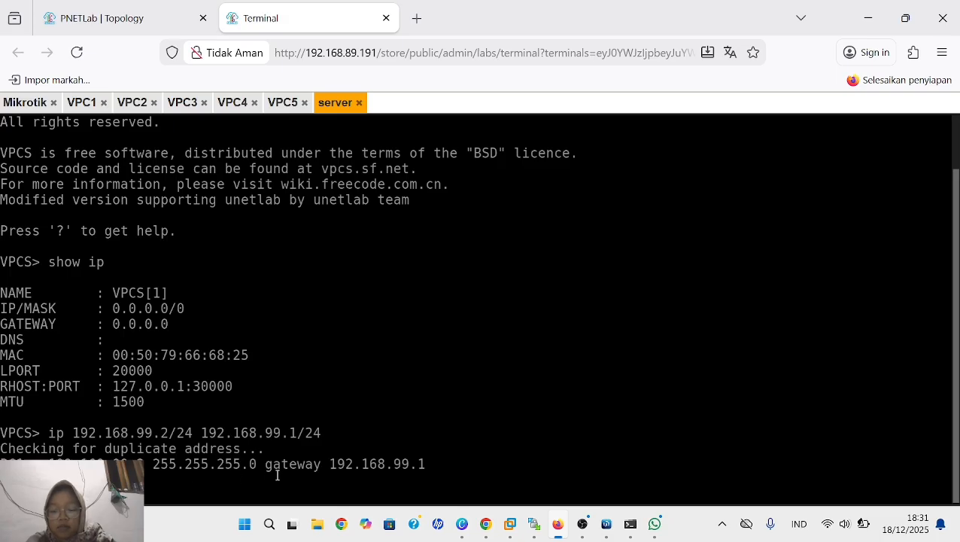
# - Switch to WinBox, open the IP firewall's filter rules, and disable all four existing rules, 0 through 3
pyautogui.moveTo(608, 529)
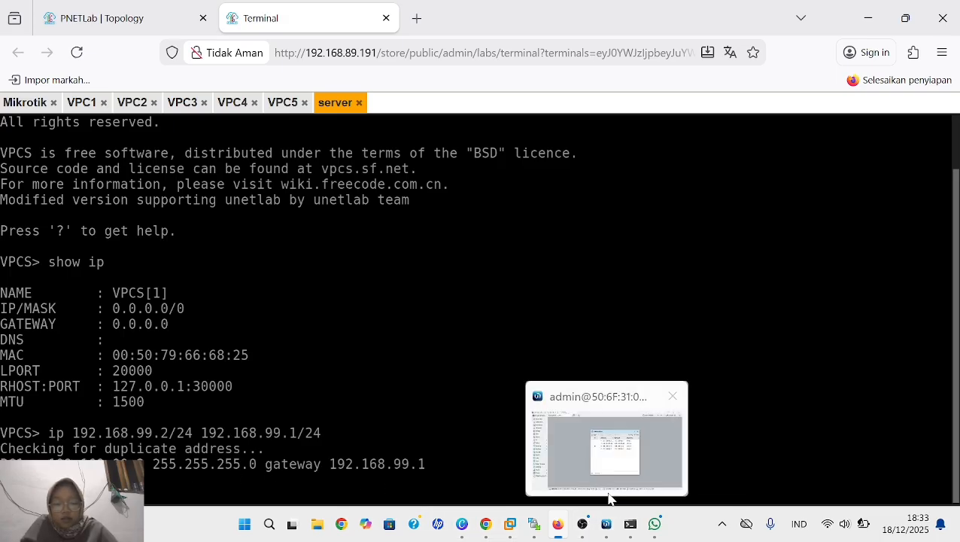
pyautogui.click(610, 493)
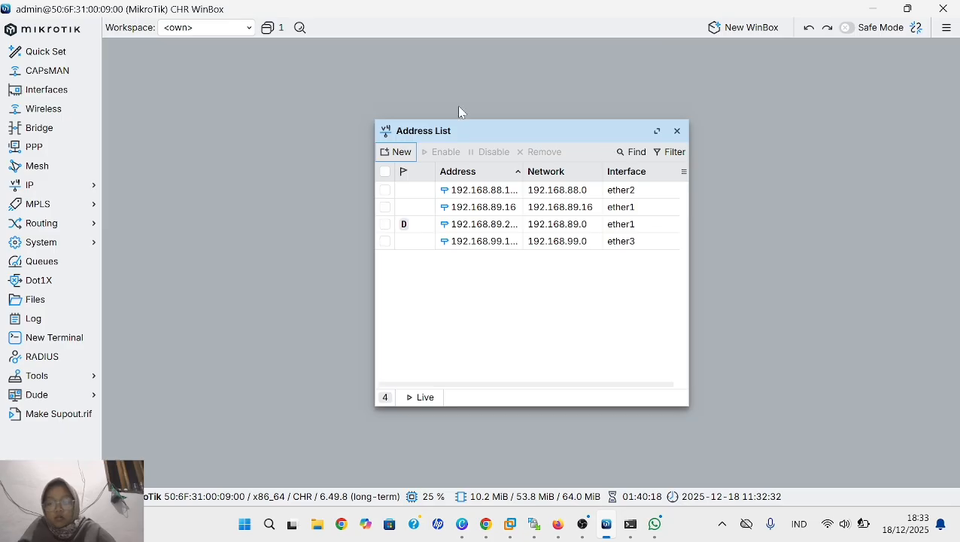
pyautogui.click(83, 195)
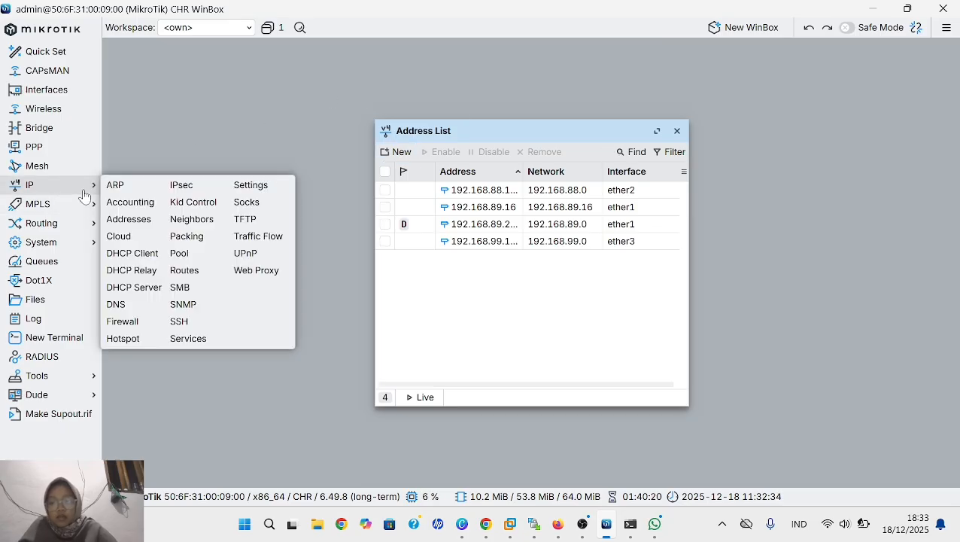
pyautogui.click(137, 324)
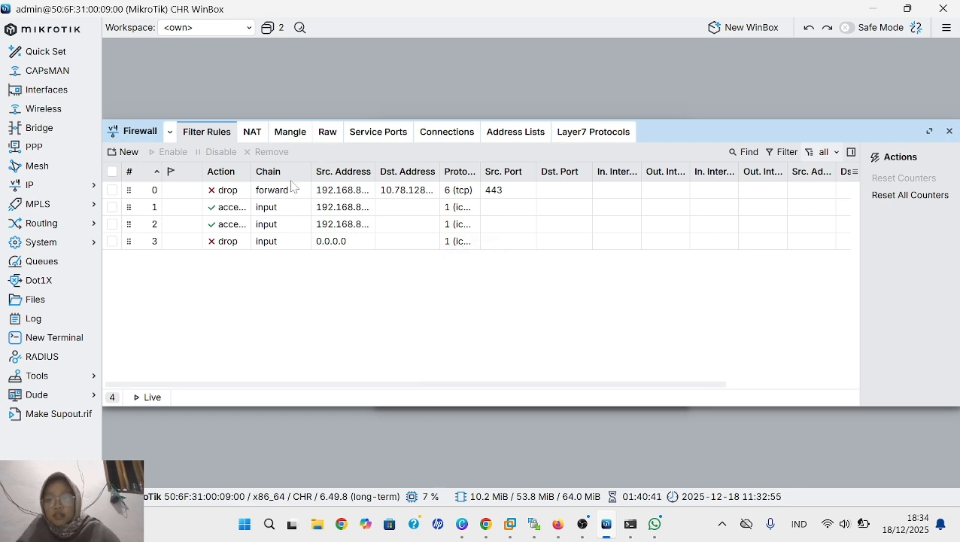
pyautogui.click(252, 191)
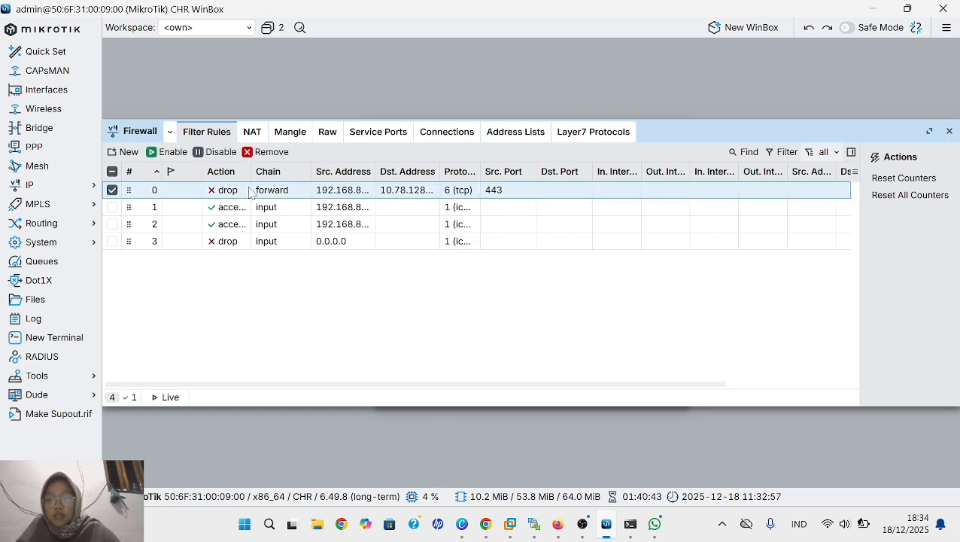
pyautogui.click(218, 153)
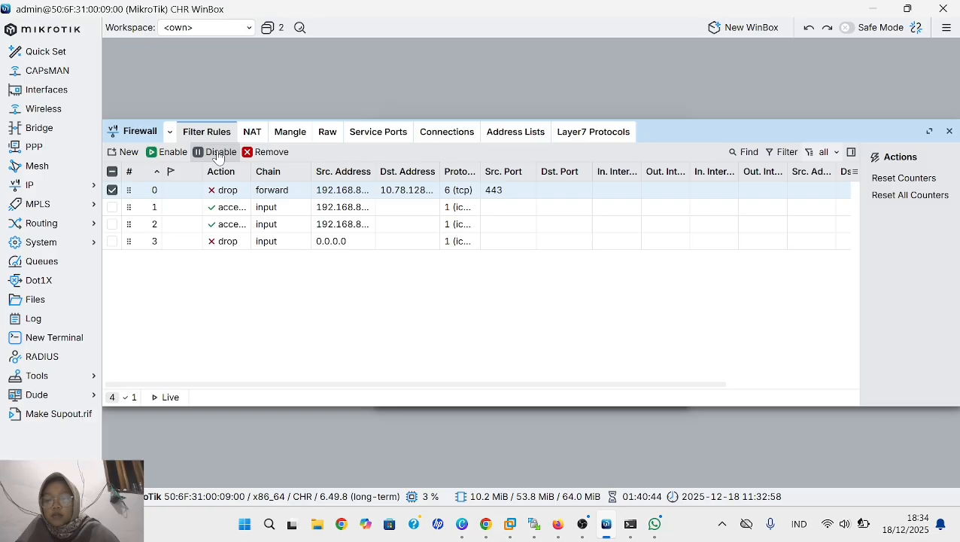
pyautogui.click(228, 213)
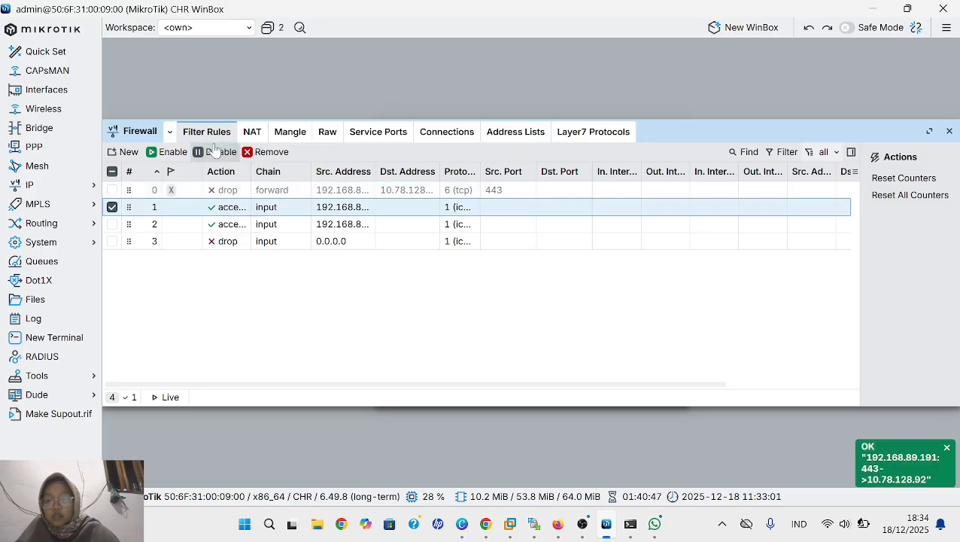
pyautogui.click(219, 152)
pyautogui.click(232, 224)
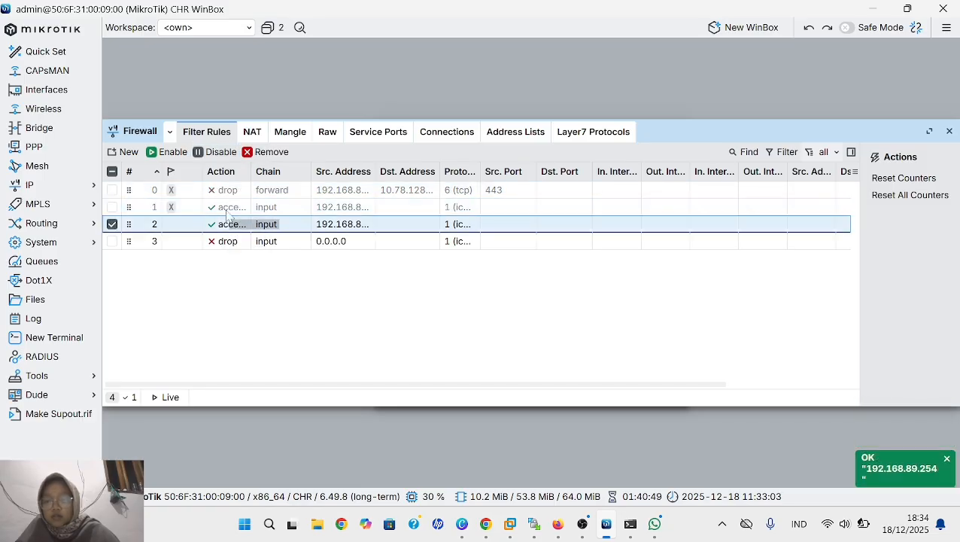
pyautogui.click(216, 153)
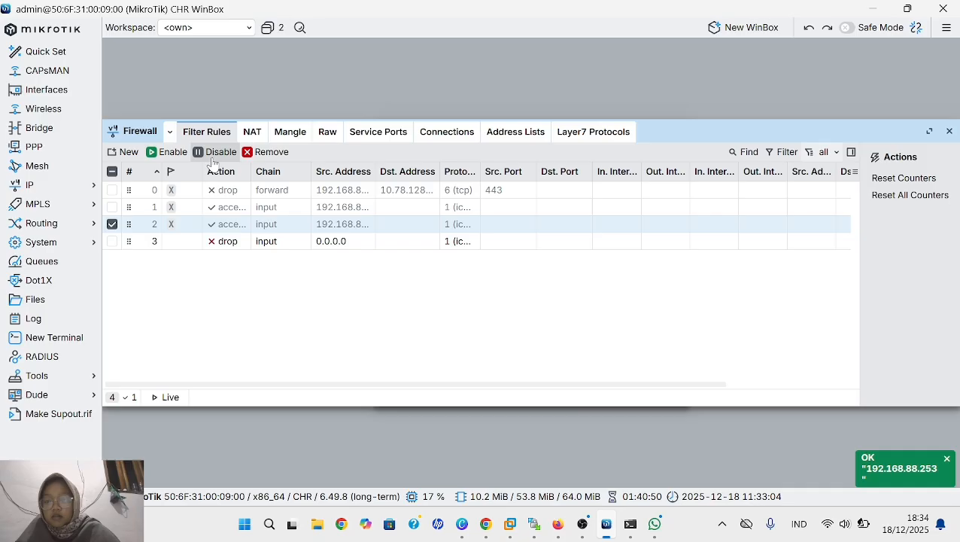
pyautogui.click(237, 247)
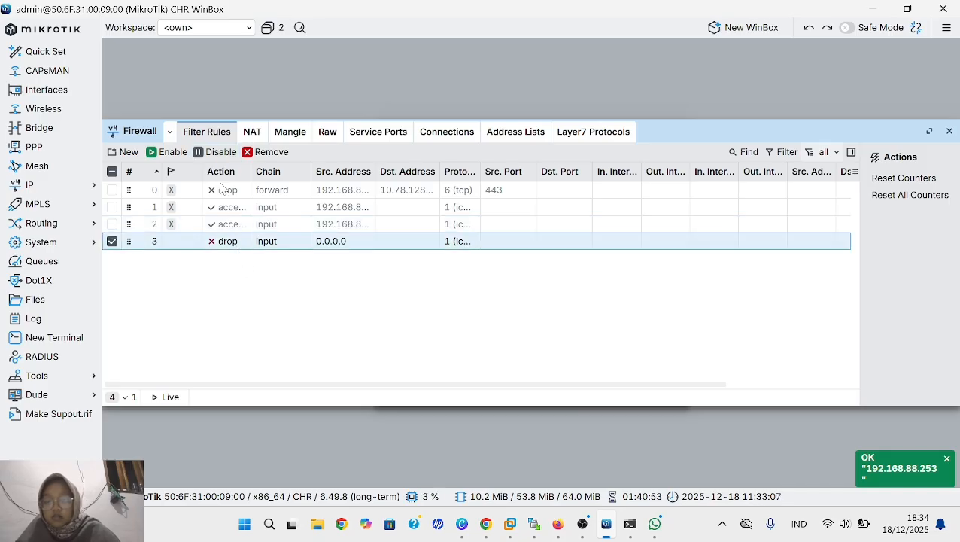
pyautogui.click(216, 152)
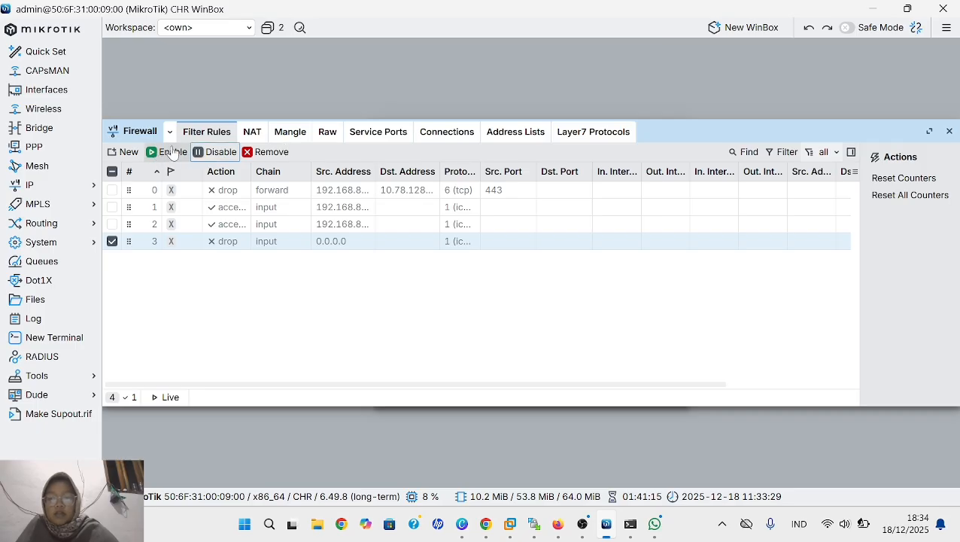
# - Start a new firewall filter rule in the forward chain and add a source address condition to it
pyautogui.click(210, 131)
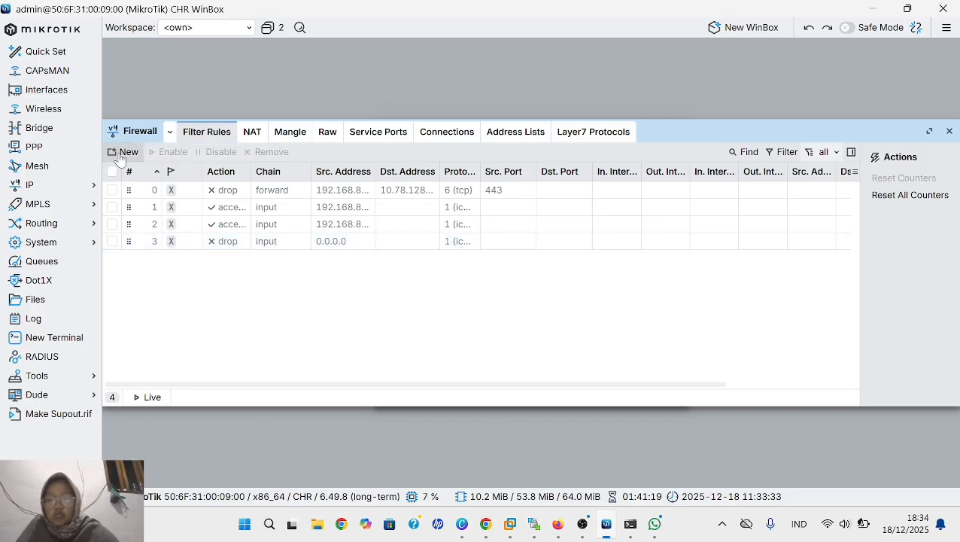
pyautogui.click(124, 152)
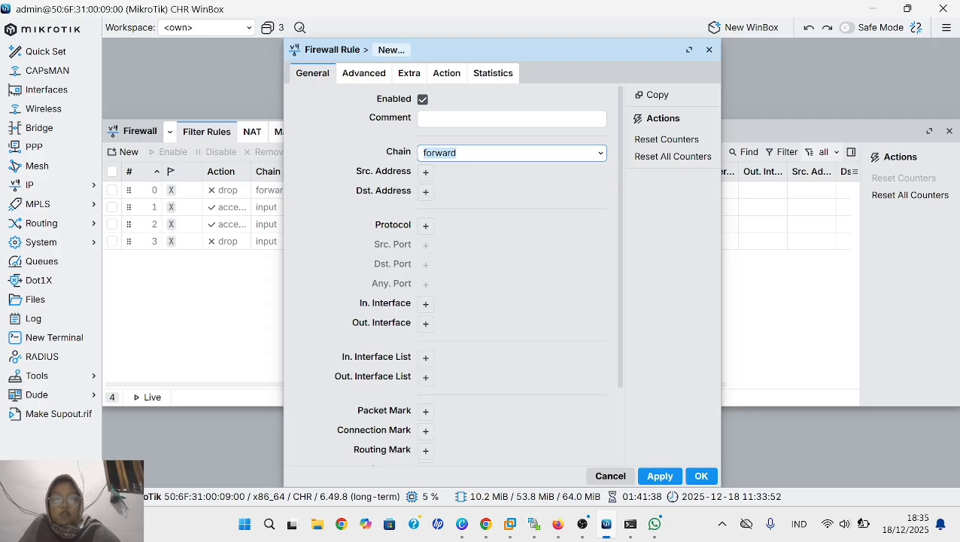
pyautogui.click(425, 172)
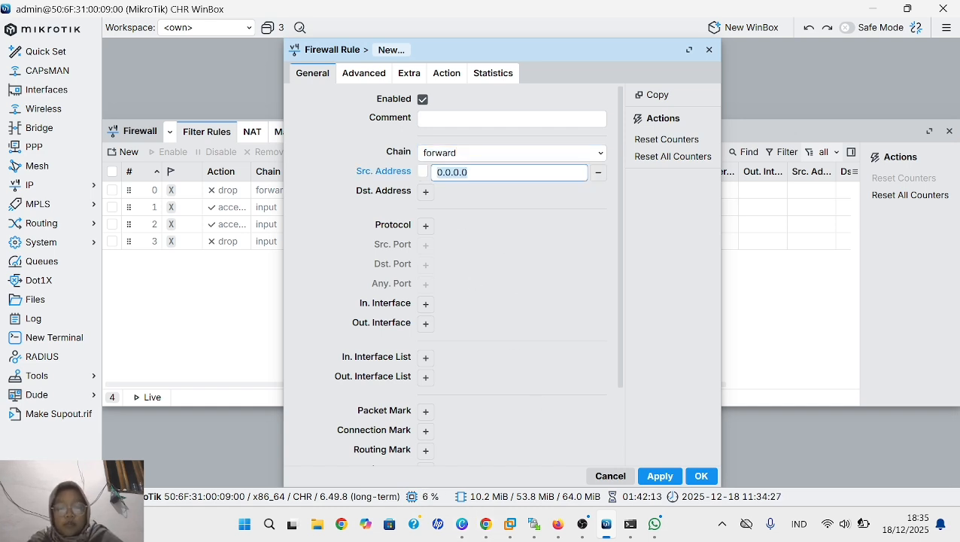
# - Switch to the PNETLab terminal in Firefox and display VPC3's IP configuration with show ip
pyautogui.moveTo(558, 519)
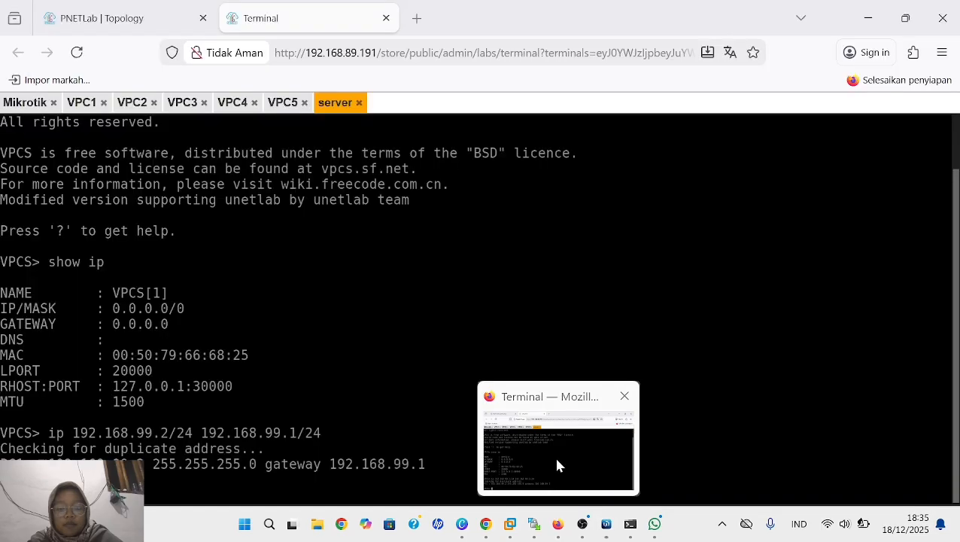
pyautogui.click(554, 454)
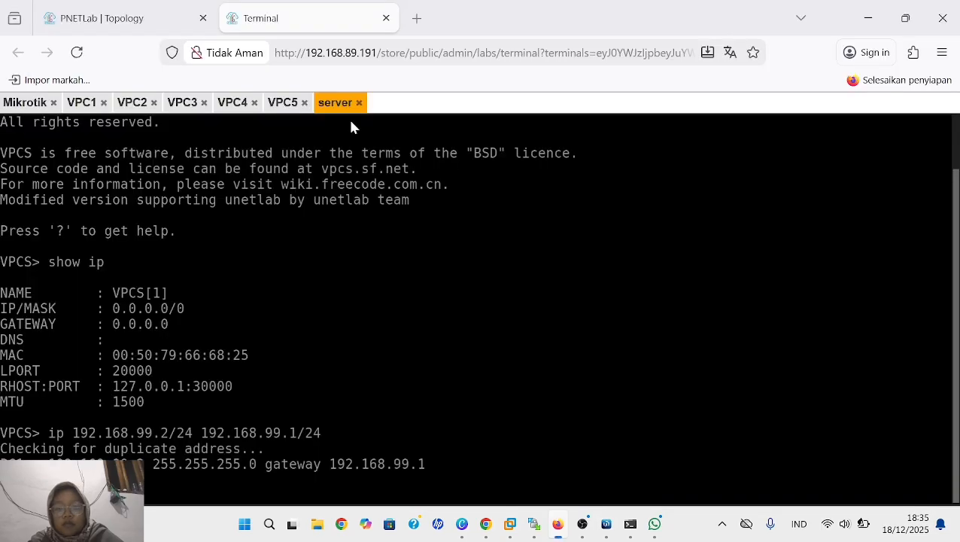
pyautogui.click(182, 102)
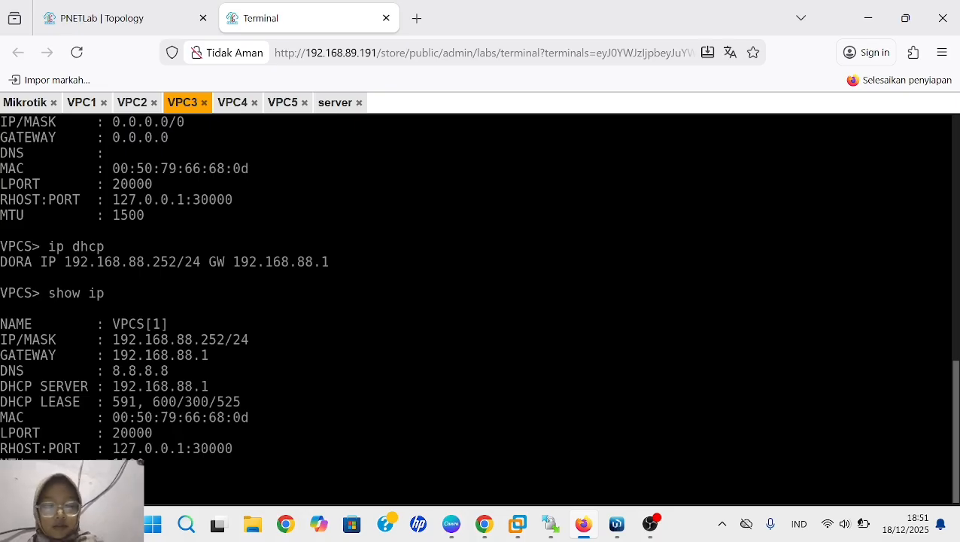
pyautogui.press('Return')
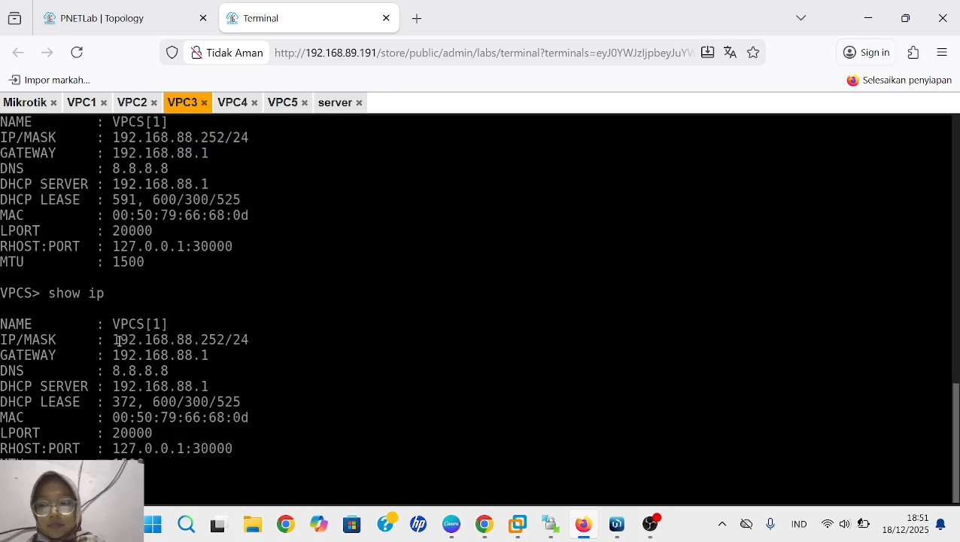
# - Switch to WinBox and set the new forward rule's source address to VPC3's IP, 192.168.88.252
pyautogui.moveTo(114, 340); pyautogui.dragTo(220, 345)
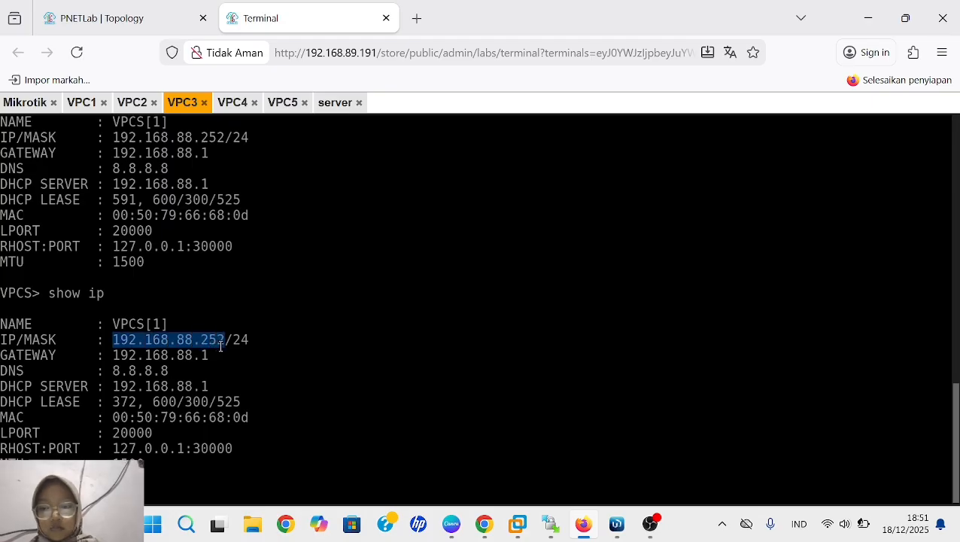
pyautogui.click(238, 368)
pyautogui.click(616, 524)
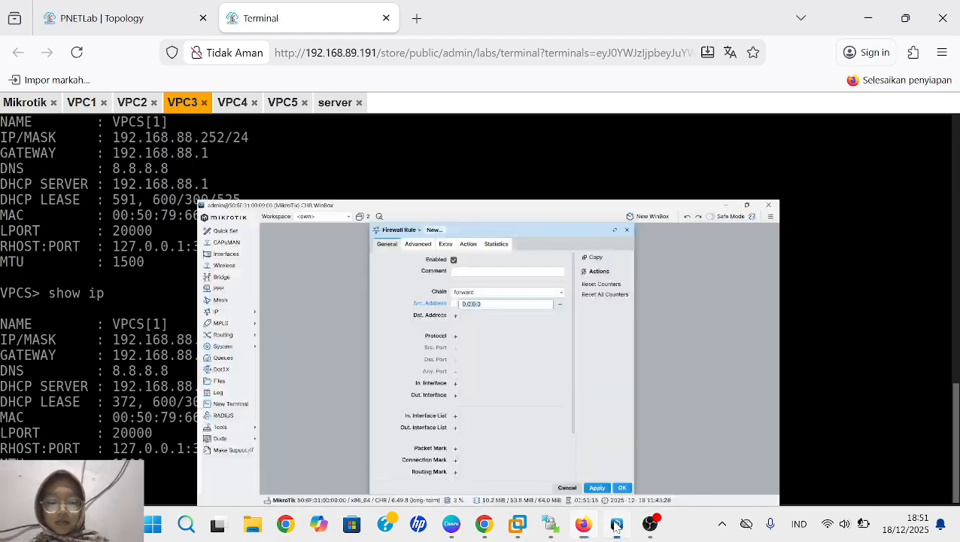
pyautogui.press('BackSpace')
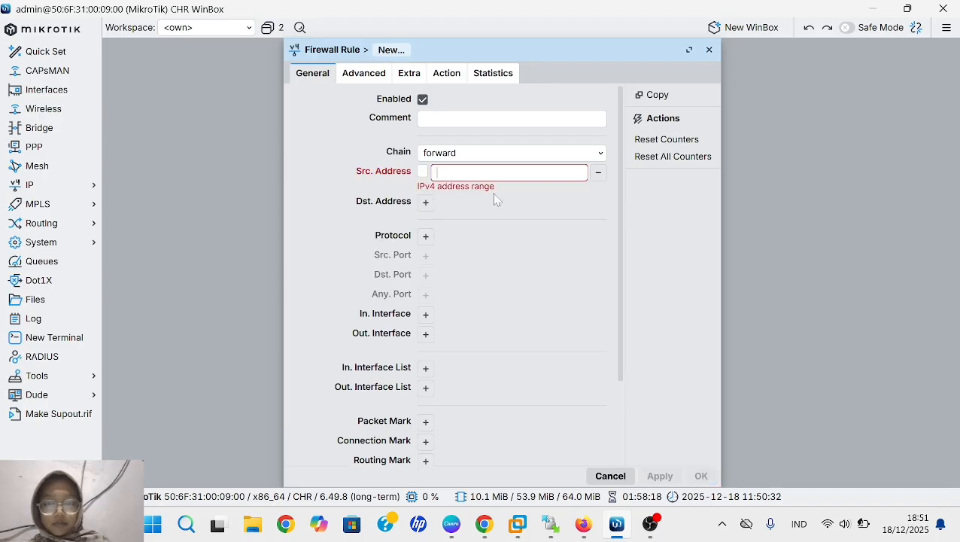
pyautogui.write('192')
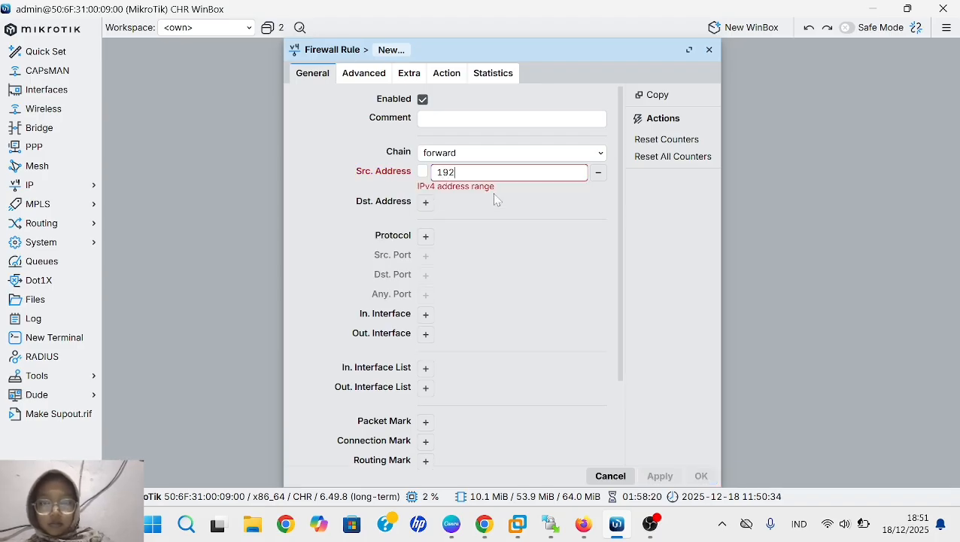
pyautogui.write('.16')
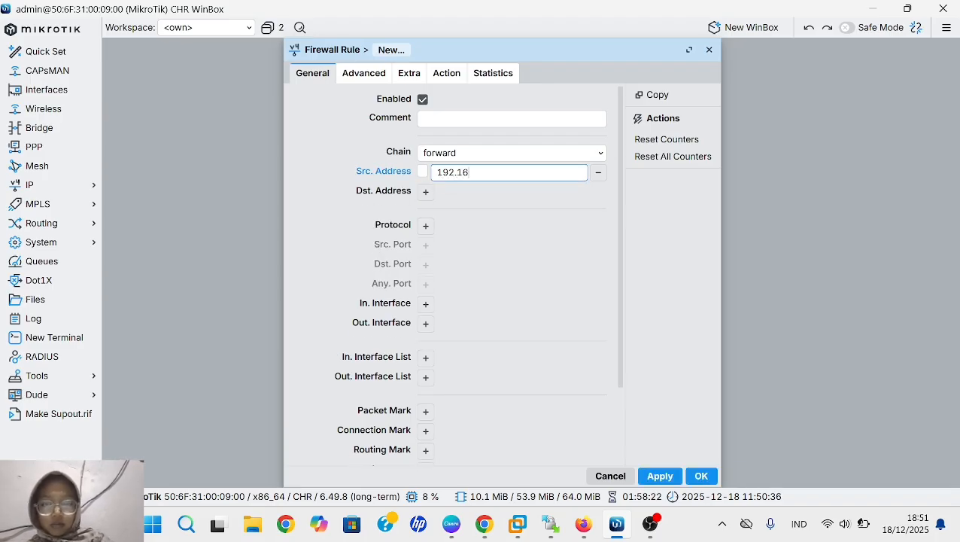
pyautogui.write('8.')
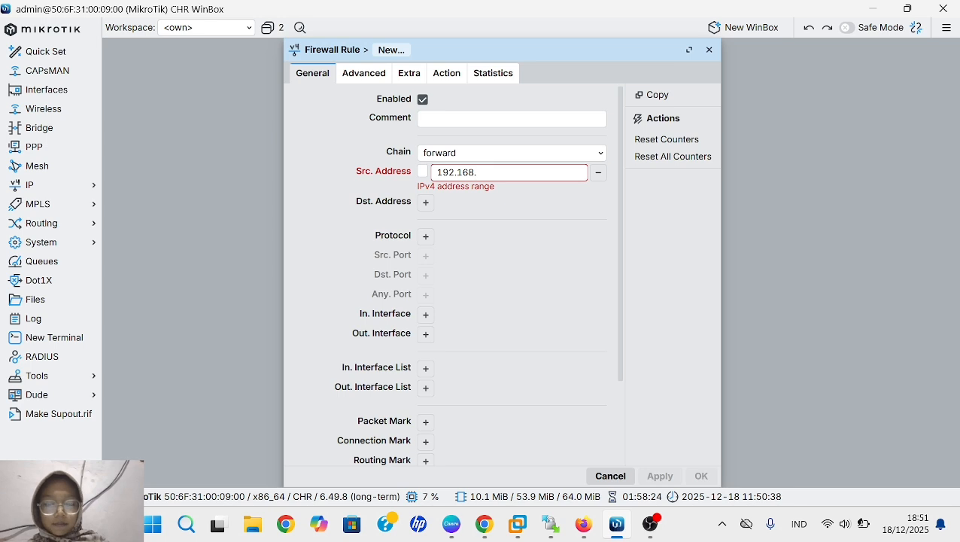
pyautogui.write('8')
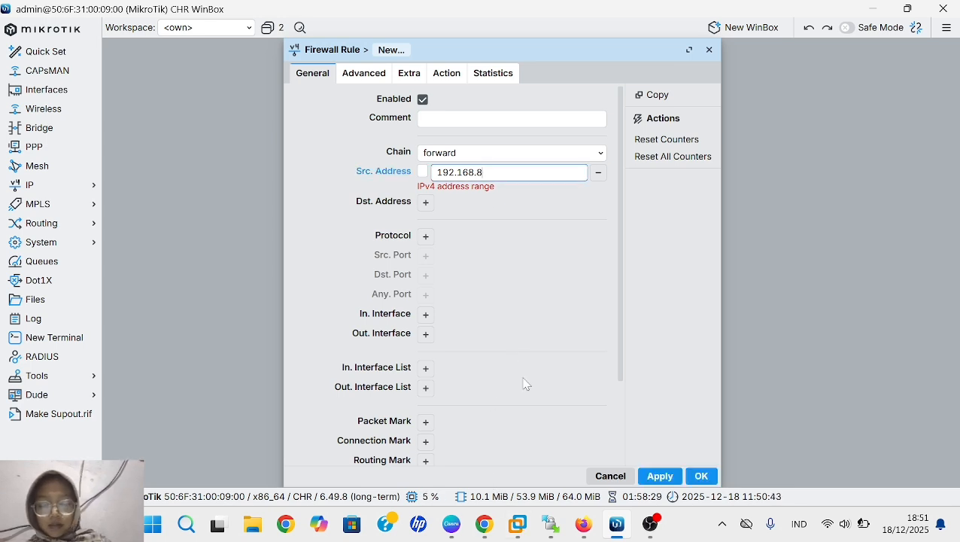
pyautogui.write('8.')
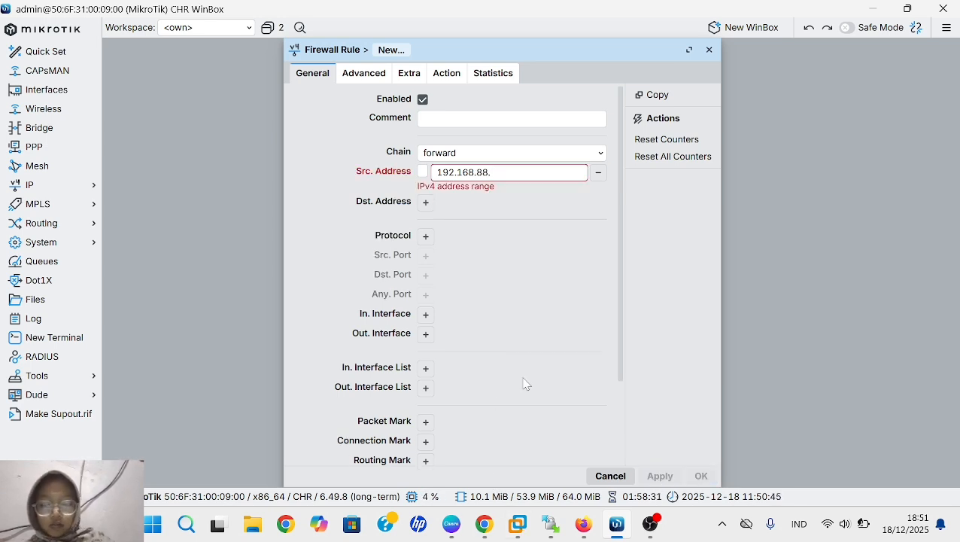
pyautogui.write('25')
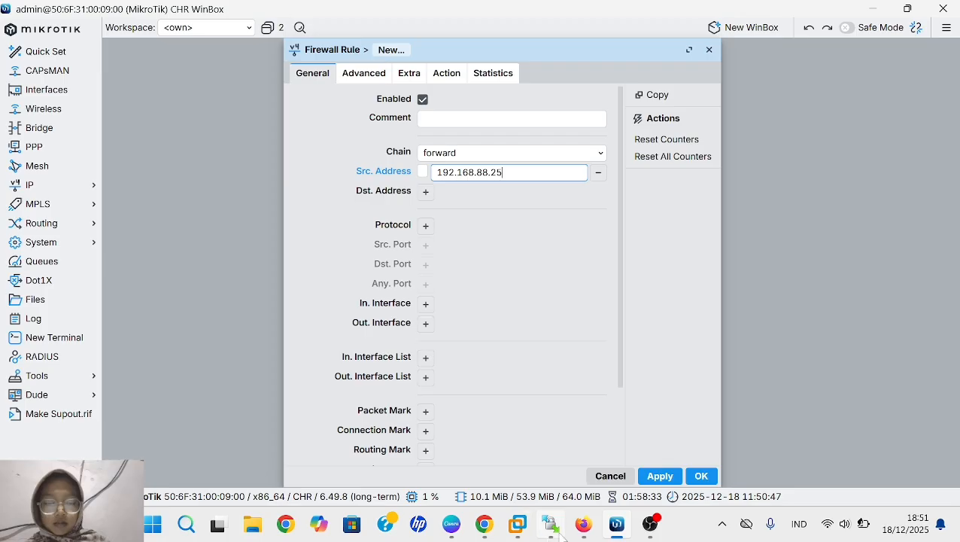
pyautogui.write('2')
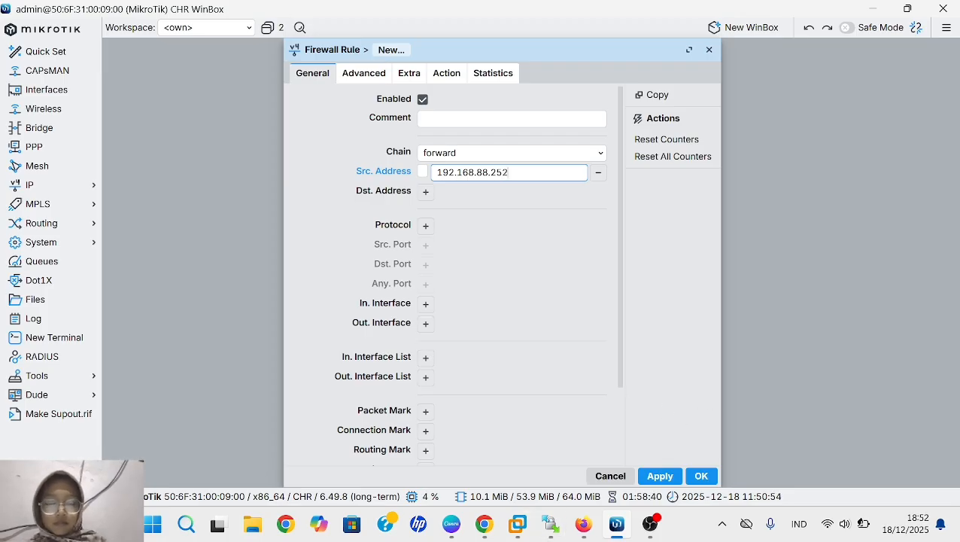
# - Add a destination address condition to the new forward rule and clear its default value
pyautogui.click(425, 191)
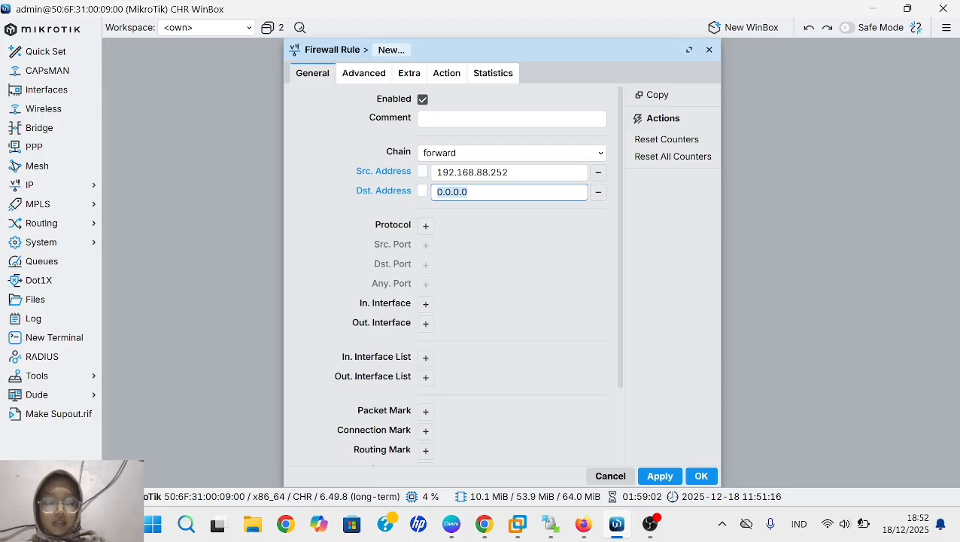
pyautogui.click(598, 193)
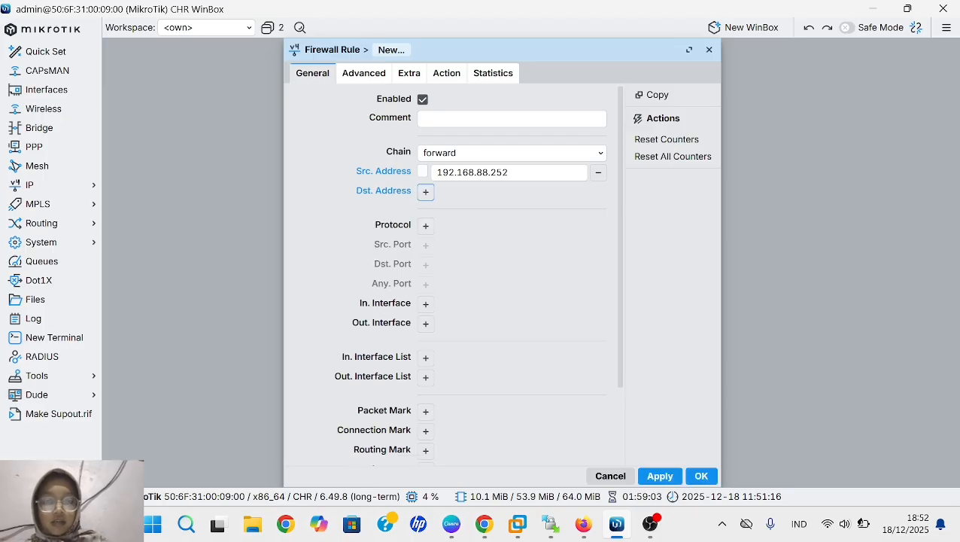
pyautogui.click(426, 197)
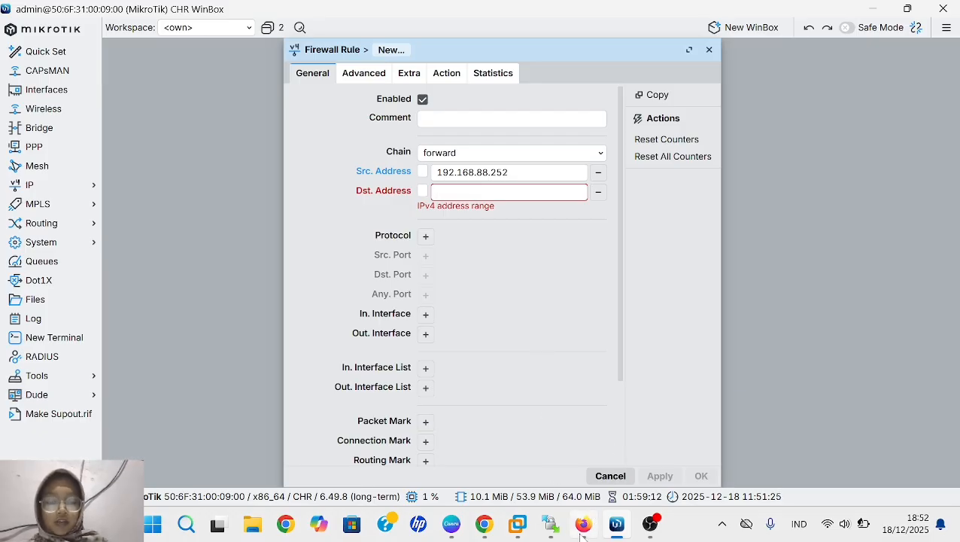
# - Switch to the PNETLab terminal in Firefox and show the server's console to check its IP address
pyautogui.moveTo(584, 524)
pyautogui.click(583, 467)
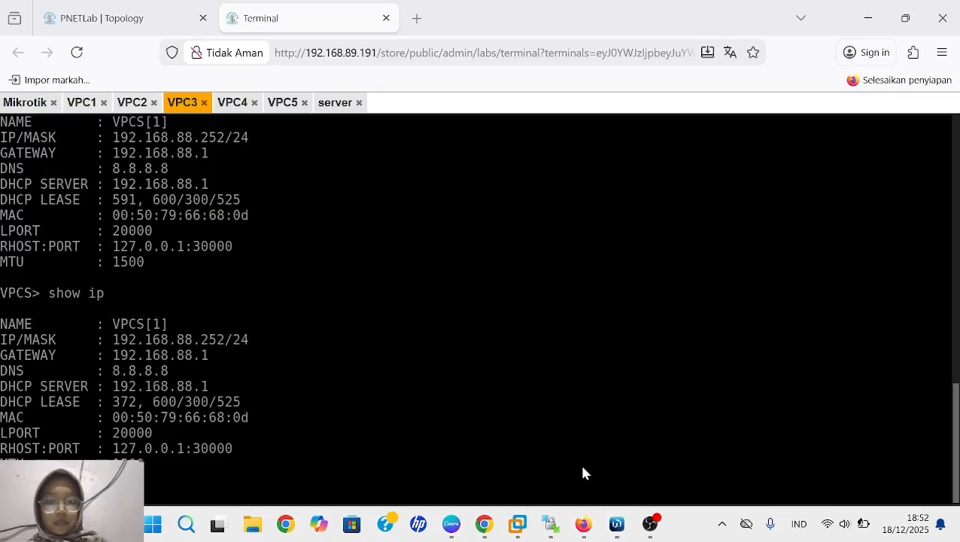
pyautogui.click(336, 103)
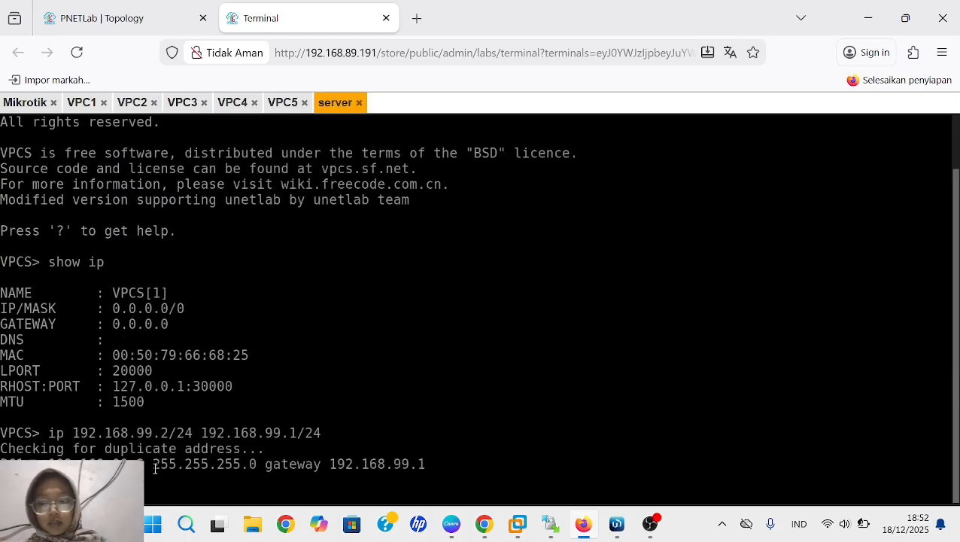
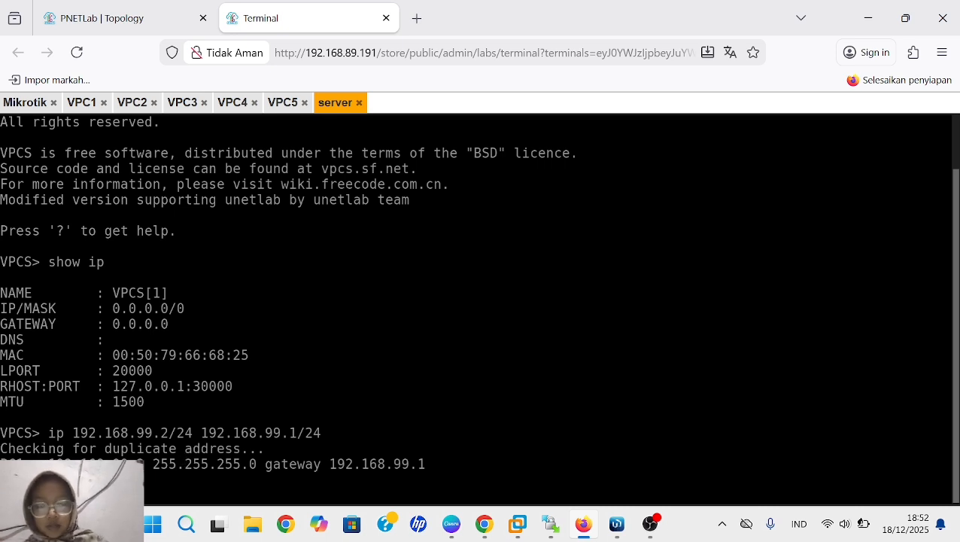
# - Display the server's IP configuration with show ip, and in WinBox set the new forward rule's destination address to 192.168.99.2
pyautogui.press('Return')
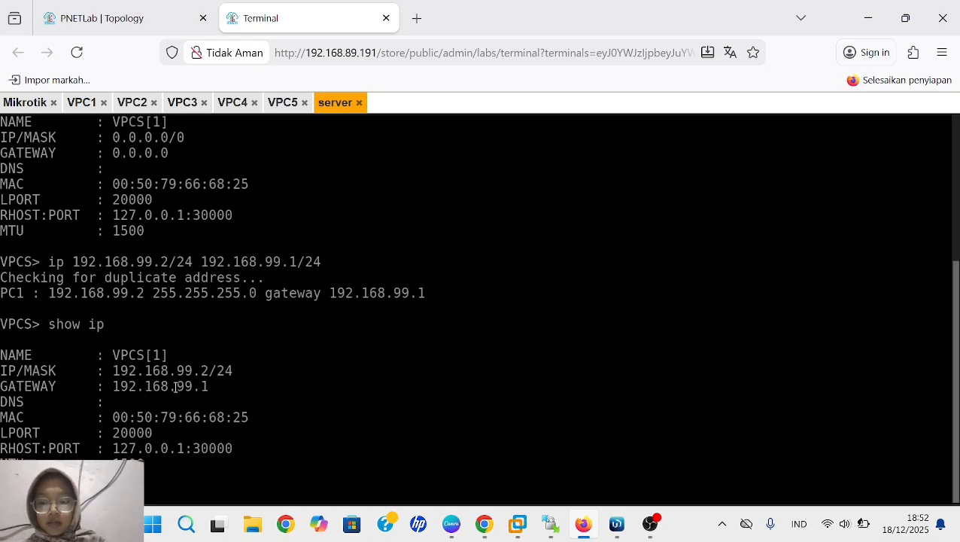
pyautogui.click(617, 523)
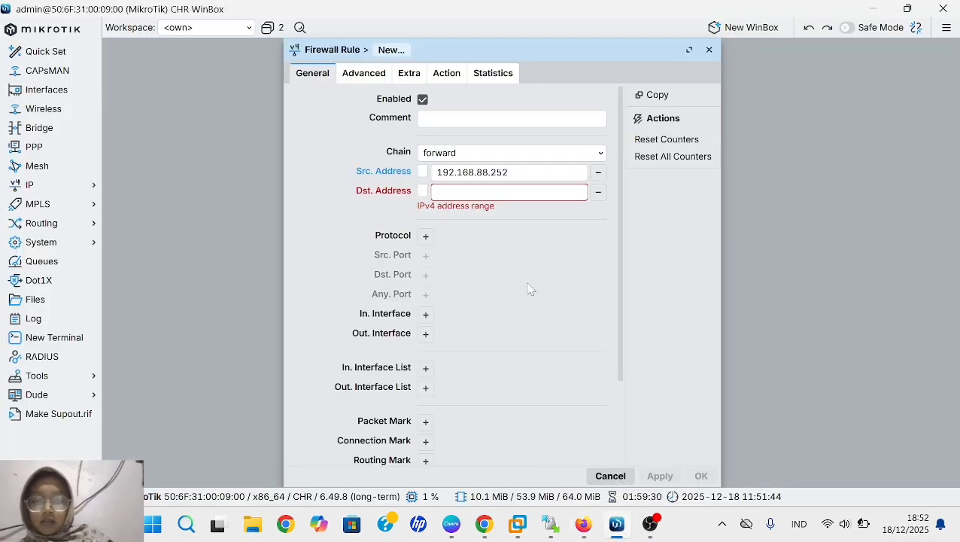
pyautogui.write('192')
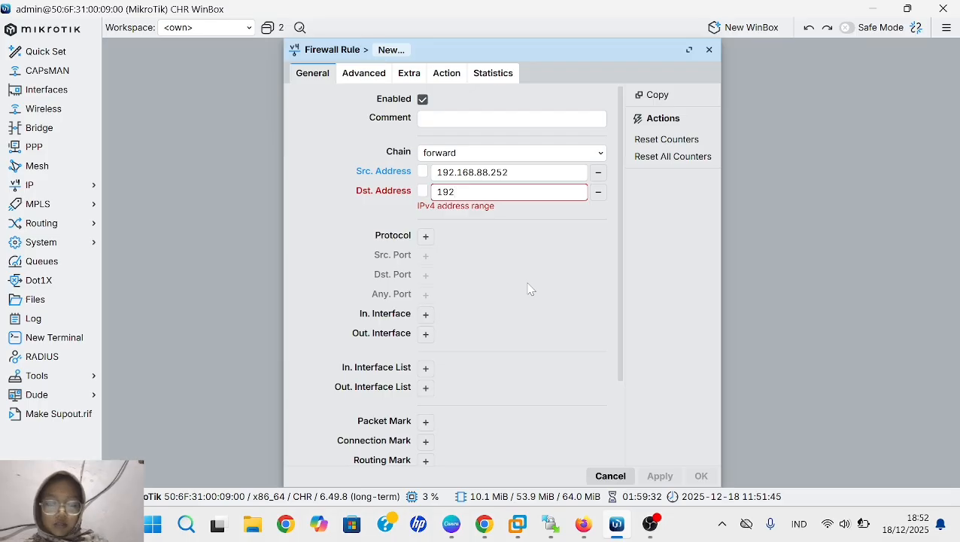
pyautogui.write('.168')
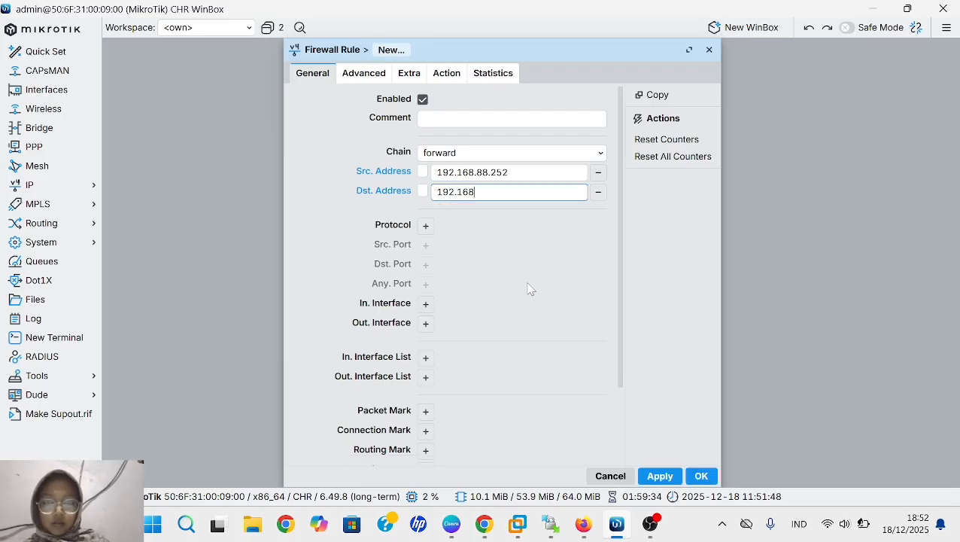
pyautogui.write('.88')
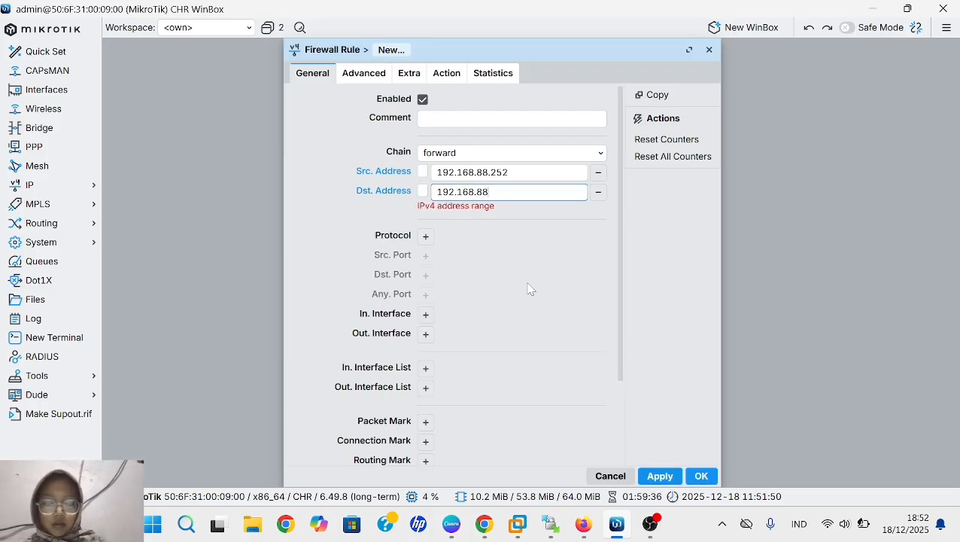
pyautogui.write('.')
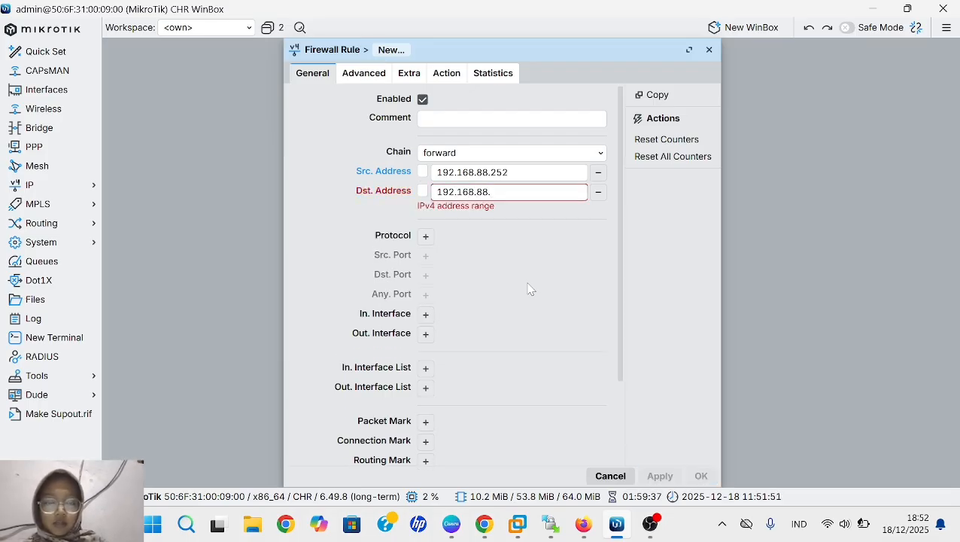
pyautogui.moveTo(589, 522)
pyautogui.click(600, 491)
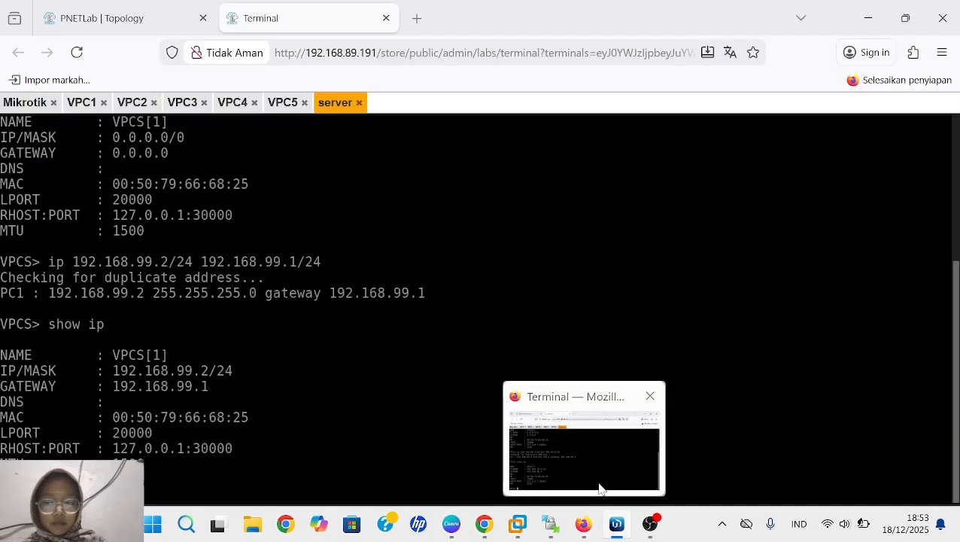
pyautogui.write('2.168.88.2')
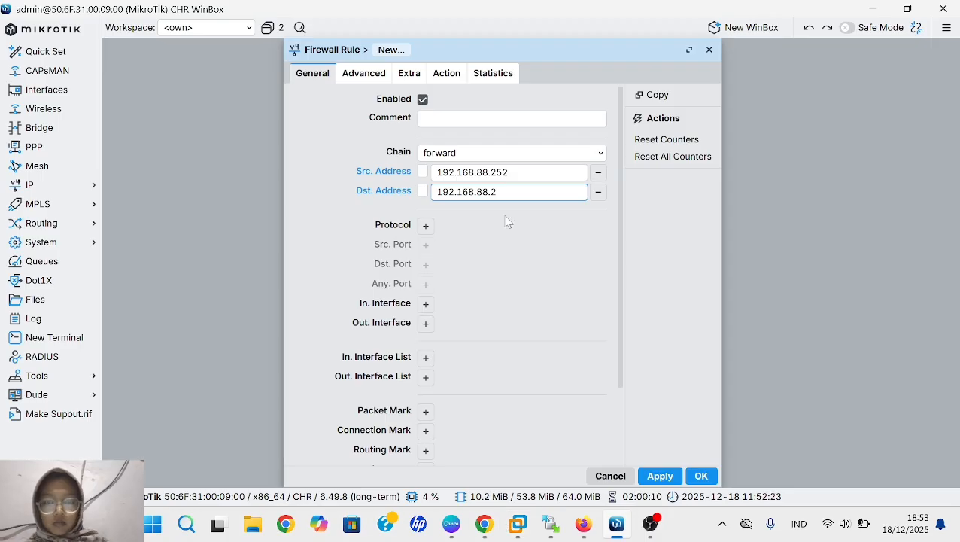
pyautogui.press('BackSpace')
pyautogui.press('BackSpace')
pyautogui.press('BackSpace')
pyautogui.press('BackSpace')
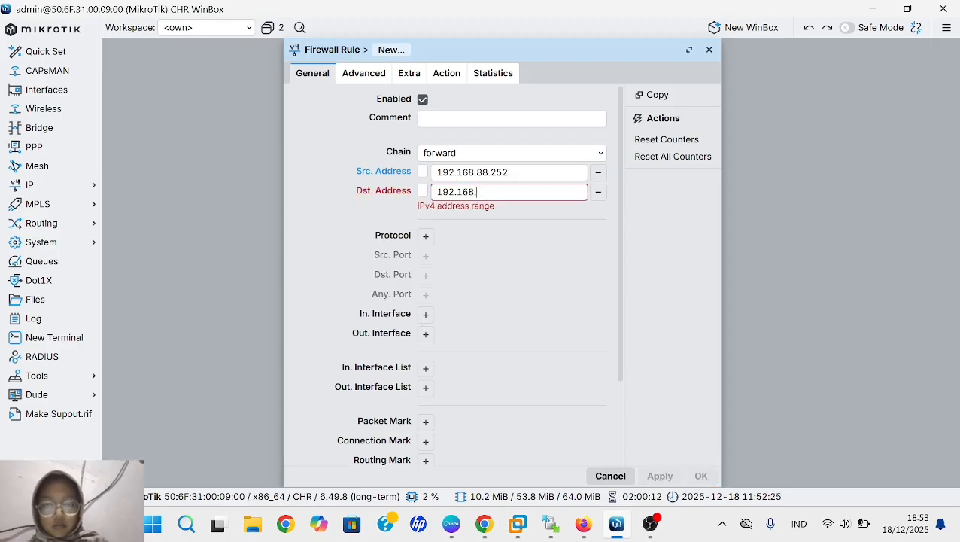
pyautogui.write('99.')
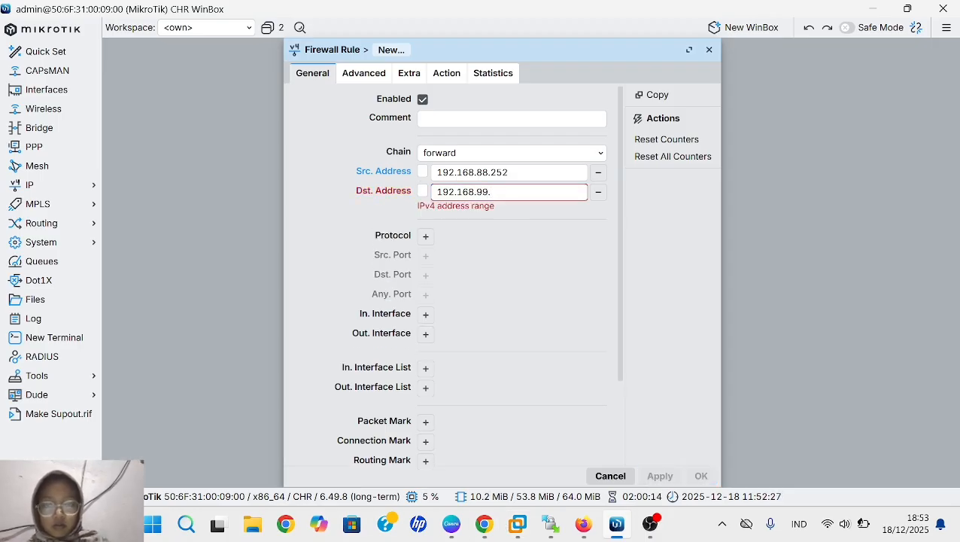
pyautogui.write('2')
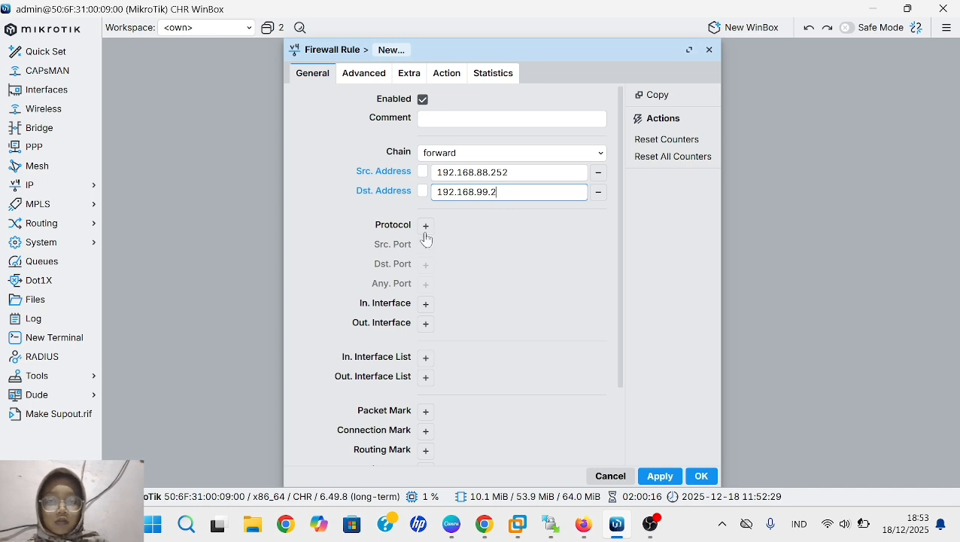
# - Add a protocol condition to the new forward rule and set it to icmp
pyautogui.click(425, 228)
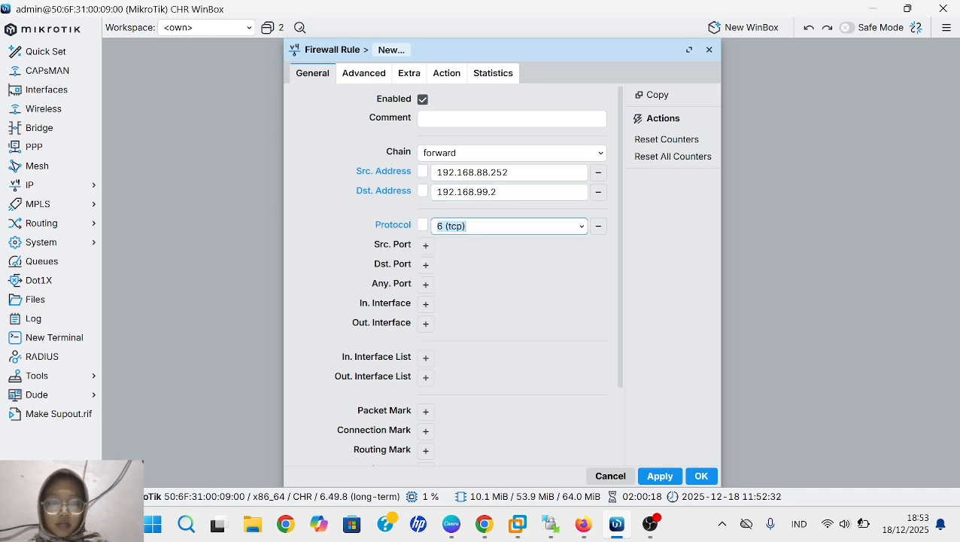
pyautogui.click(581, 233)
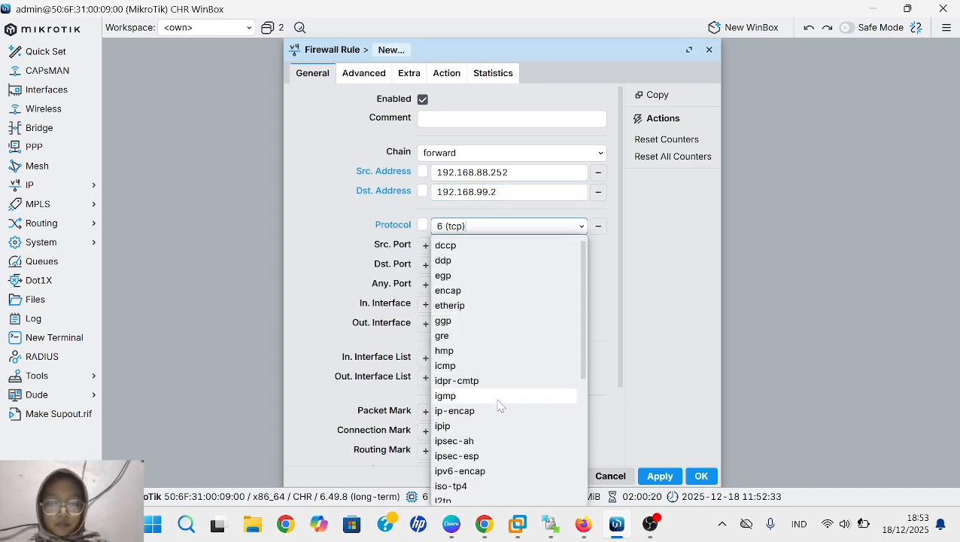
pyautogui.click(492, 365)
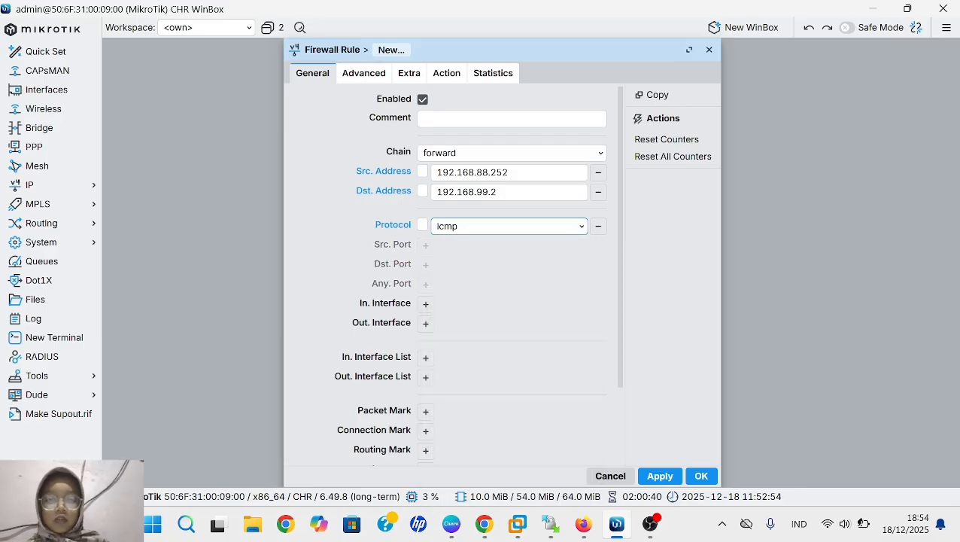
# - Apply and save the new forward rule with the accept action
pyautogui.click(446, 74)
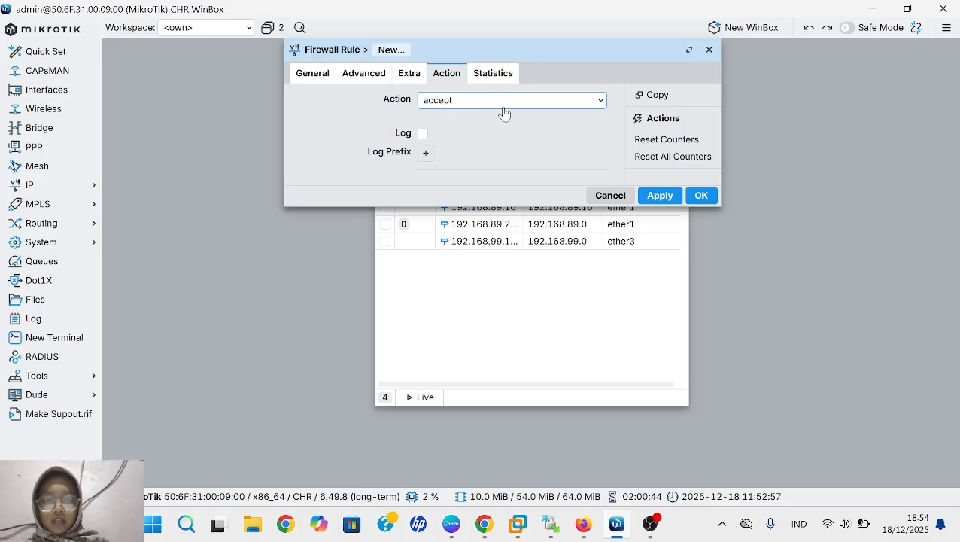
pyautogui.click(657, 196)
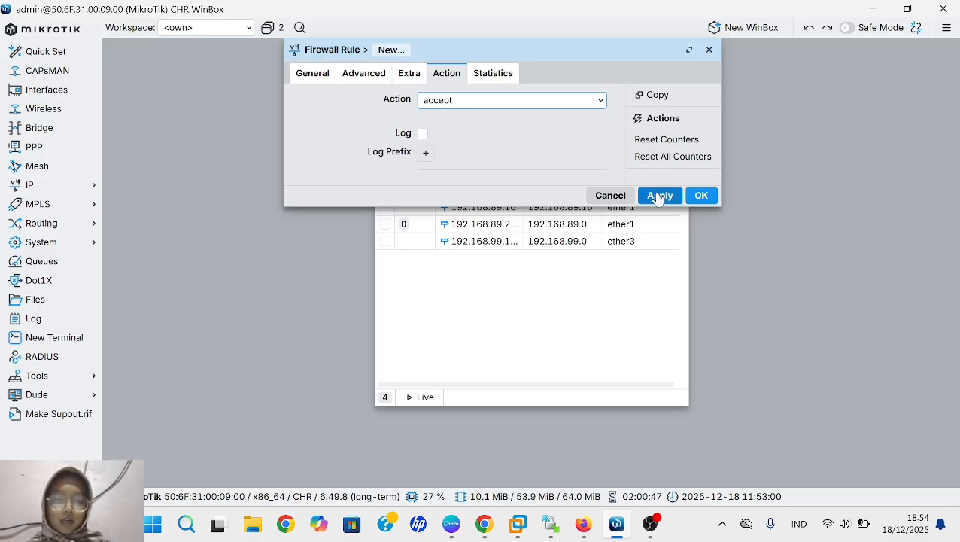
pyautogui.click(701, 197)
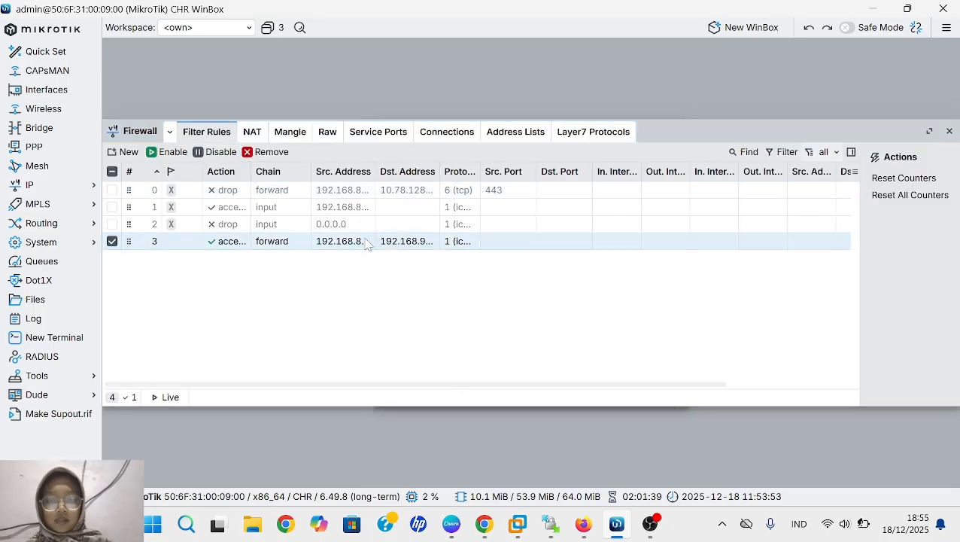
# - Open the forward rule from 192.168.88.252 to 192.168.99.2 in the firewall filter rules and copy it as a new rule
pyautogui.doubleClick(367, 242)
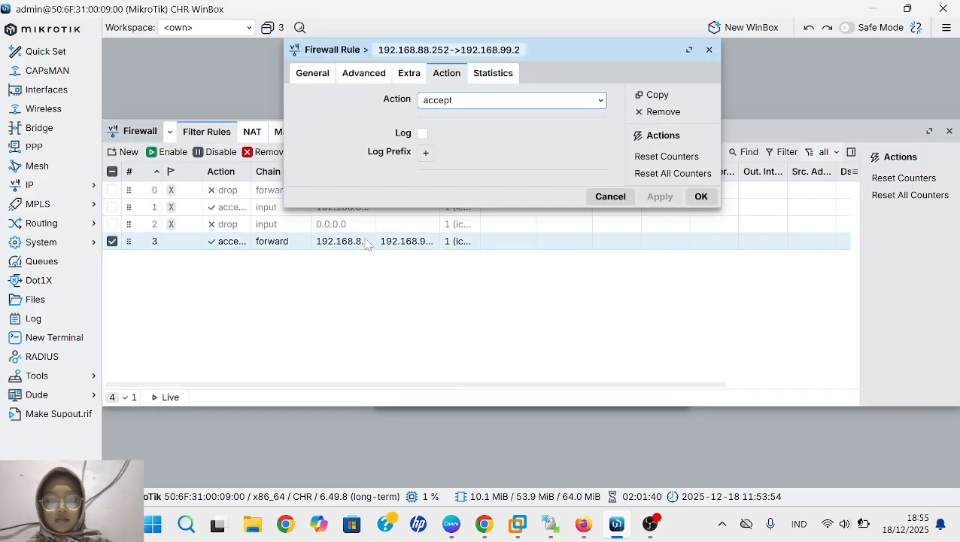
pyautogui.click(656, 101)
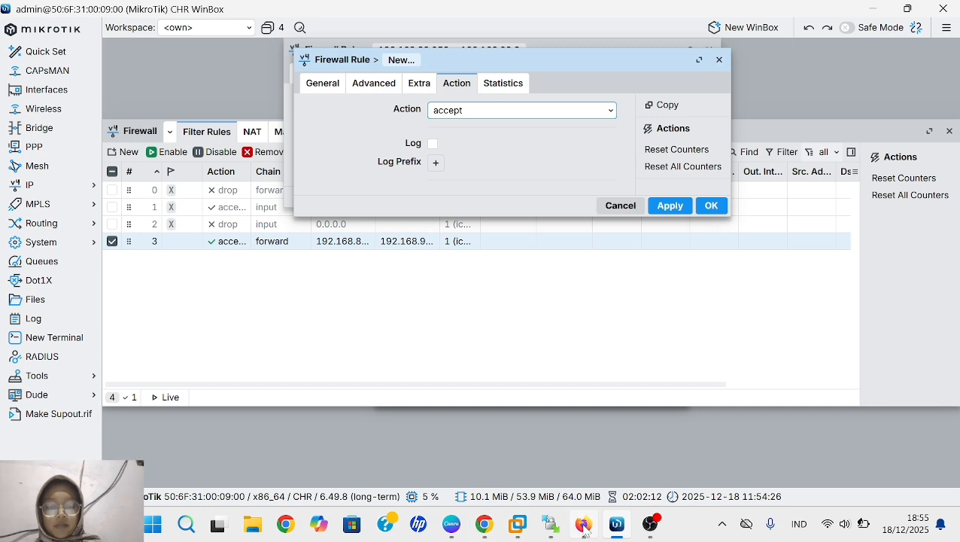
# - Switch to VPC4's console in the PNETLab terminal in Firefox, request an address with ip dhcp and display it with show ip
pyautogui.moveTo(583, 524)
pyautogui.click(565, 448)
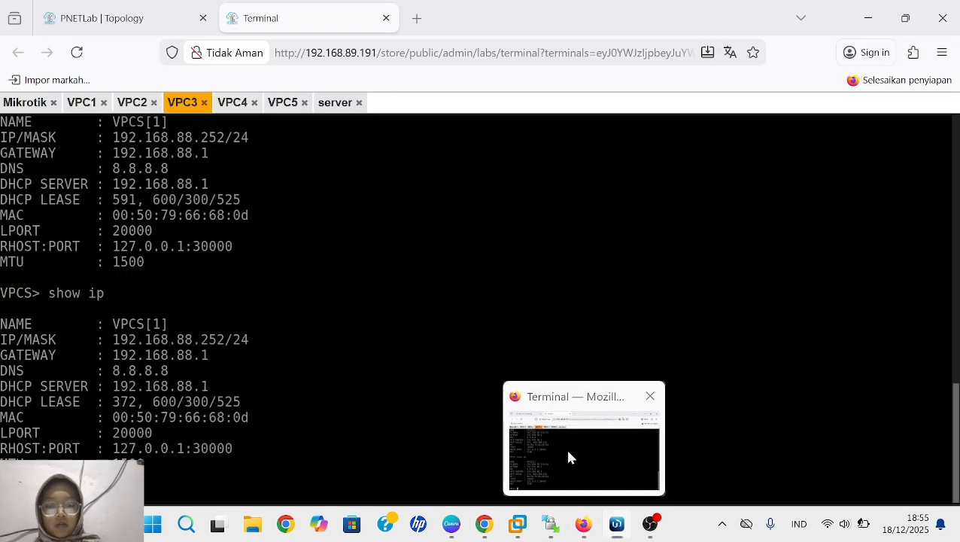
pyautogui.click(235, 104)
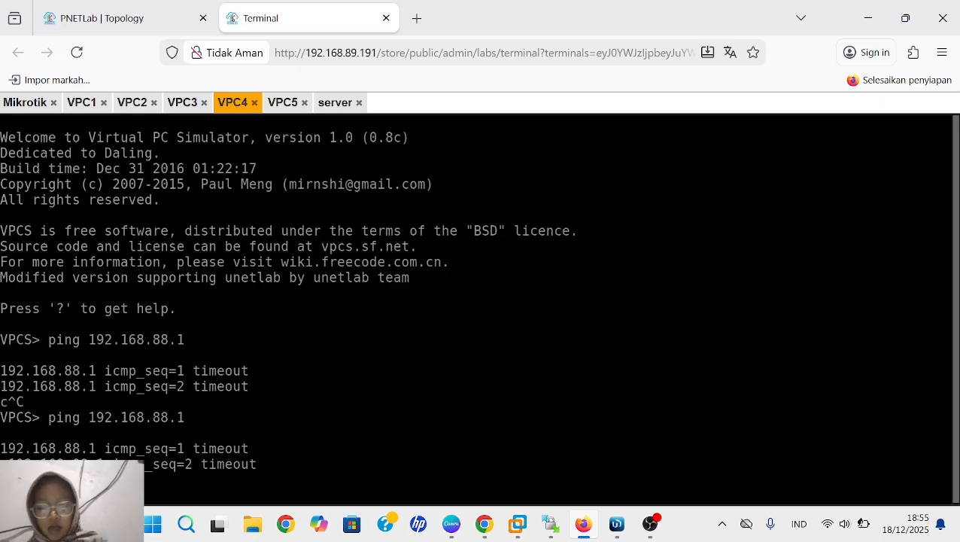
pyautogui.hotkey('ctrl', 'c')
pyautogui.write('ip dhcp')
pyautogui.press('Return')
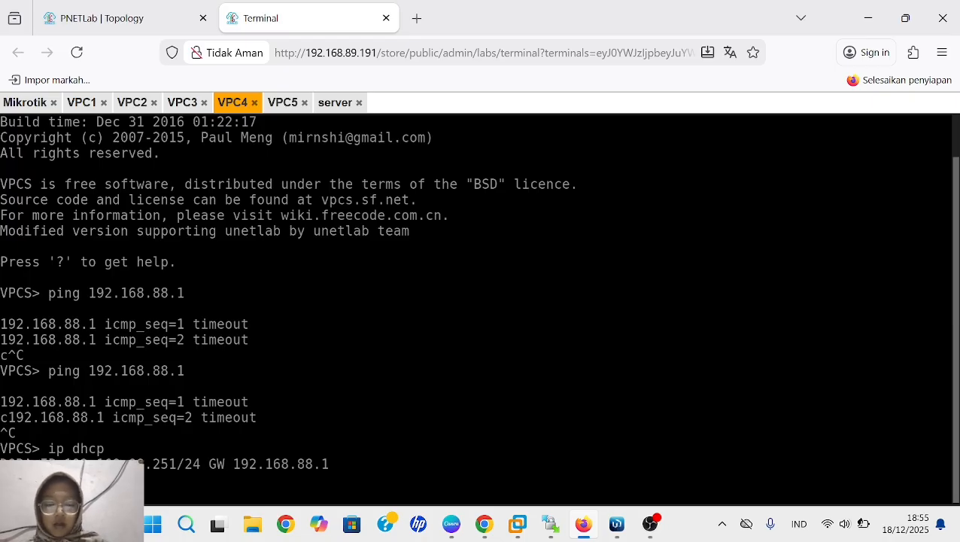
pyautogui.write('show ip')
pyautogui.press('Return')
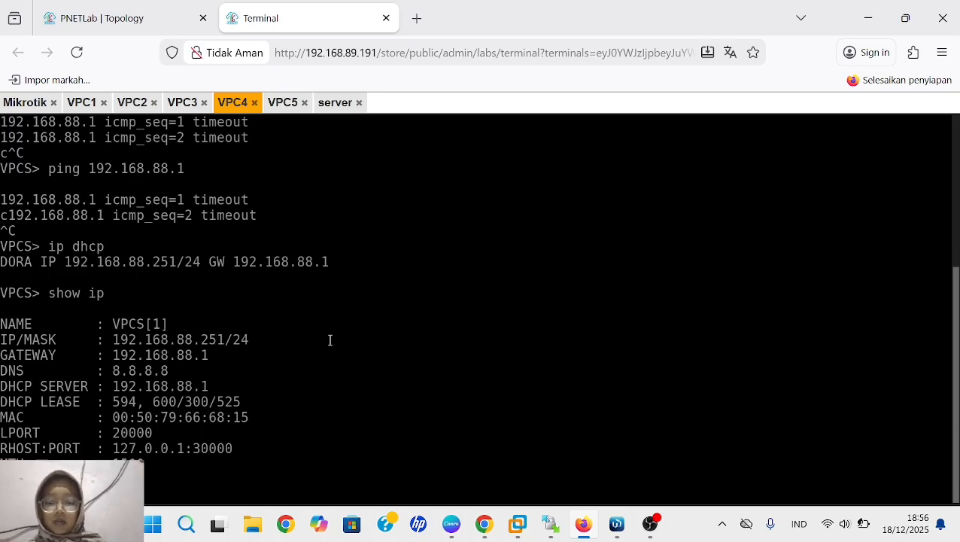
# - Switch to WinBox and set the copied rule's source address to VPC4's IP, 192.168.88.251
pyautogui.hotkey('alt', 'Tab')
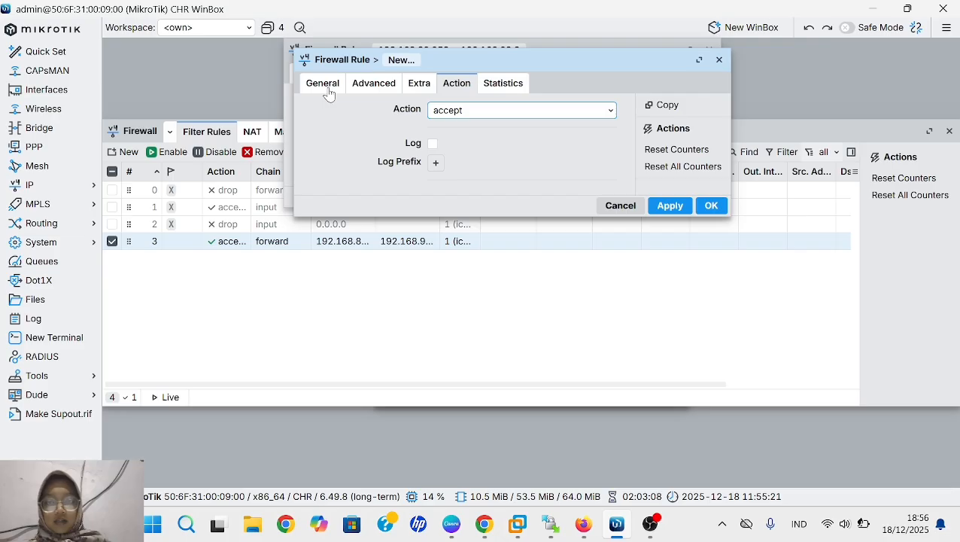
pyautogui.click(329, 92)
pyautogui.click(519, 182)
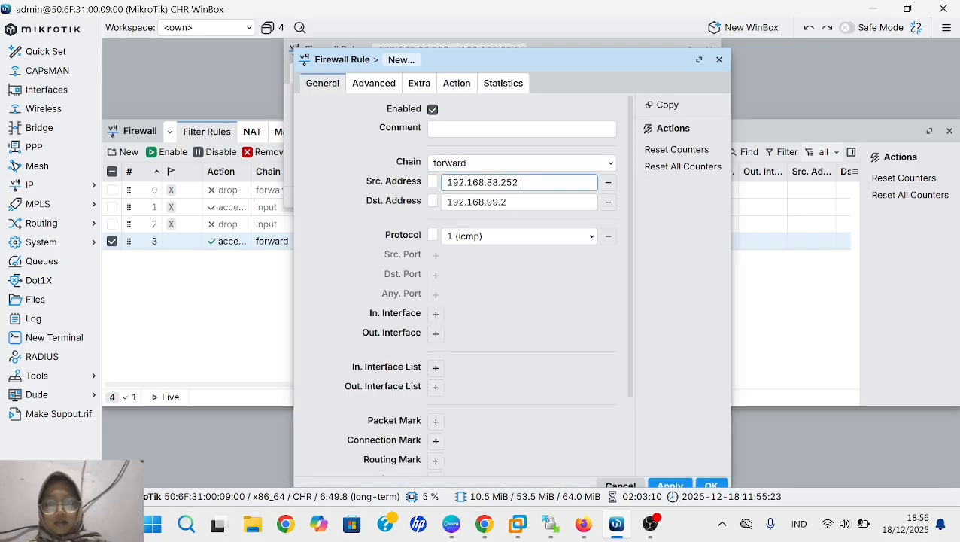
pyautogui.press('BackSpace')
pyautogui.press('BackSpace')
pyautogui.press('BackSpace')
pyautogui.press('BackSpace')
pyautogui.press('BackSpace')
pyautogui.press('BackSpace')
pyautogui.press('BackSpace')
pyautogui.press('BackSpace')
pyautogui.press('BackSpace')
pyautogui.press('BackSpace')
pyautogui.press('BackSpace')
pyautogui.press('BackSpace')
pyautogui.press('BackSpace')
pyautogui.press('BackSpace')
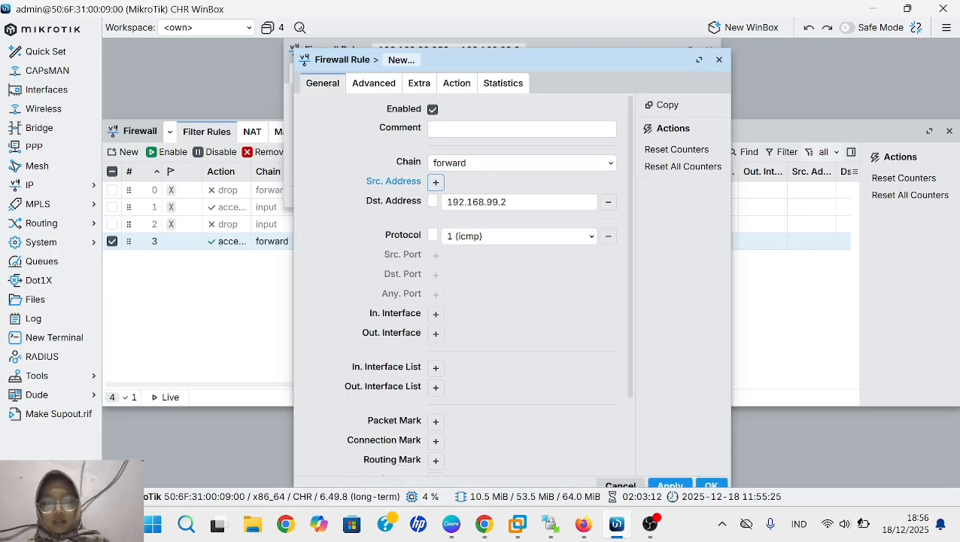
pyautogui.click(437, 182)
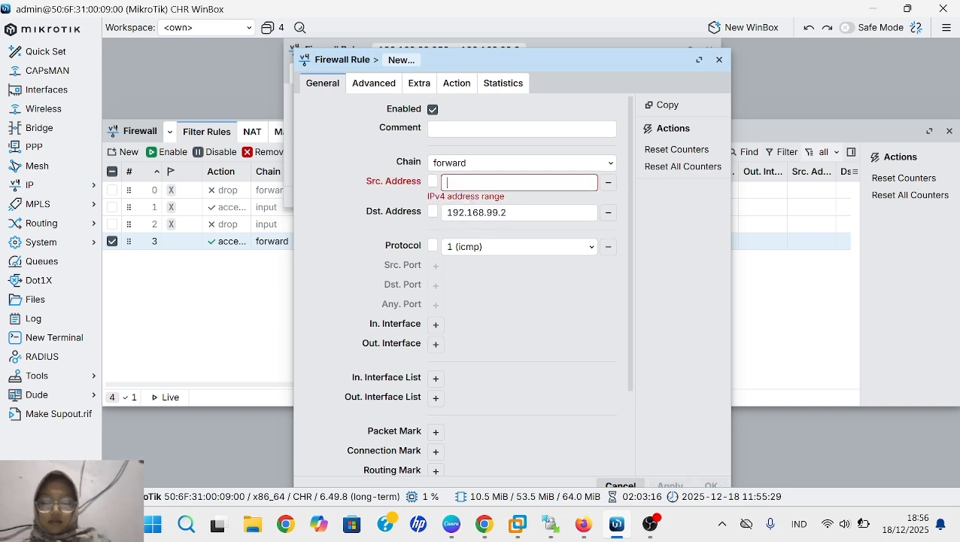
pyautogui.write('192')
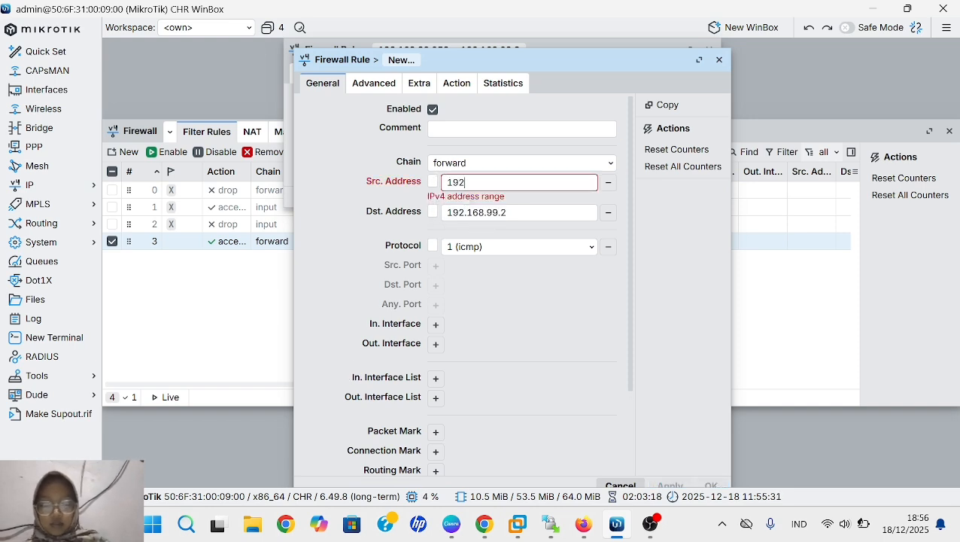
pyautogui.write('.168.88')
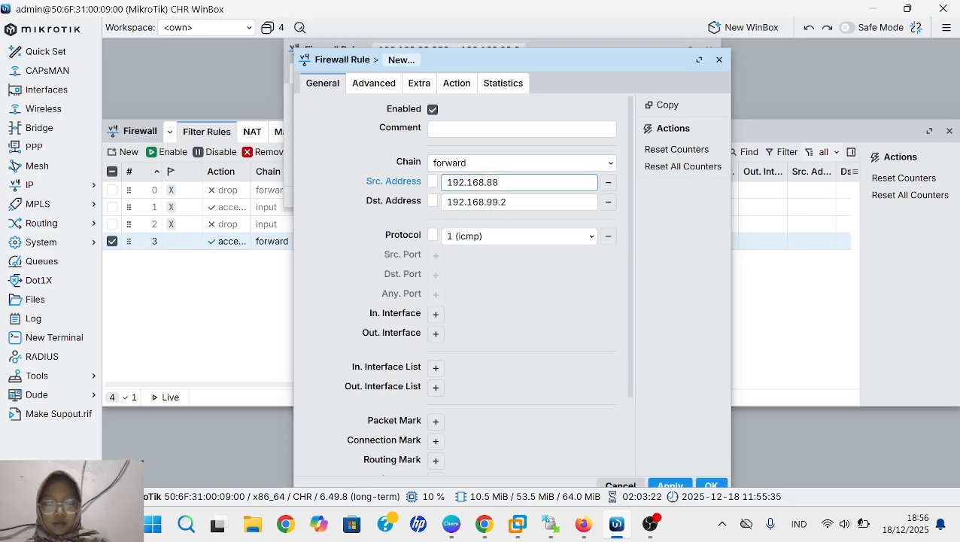
pyautogui.write('.')
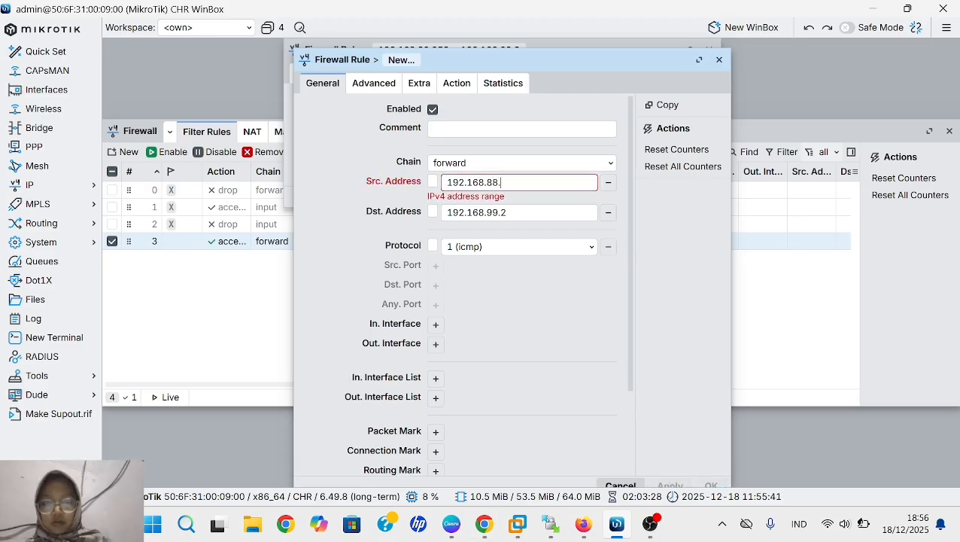
pyautogui.write('251')
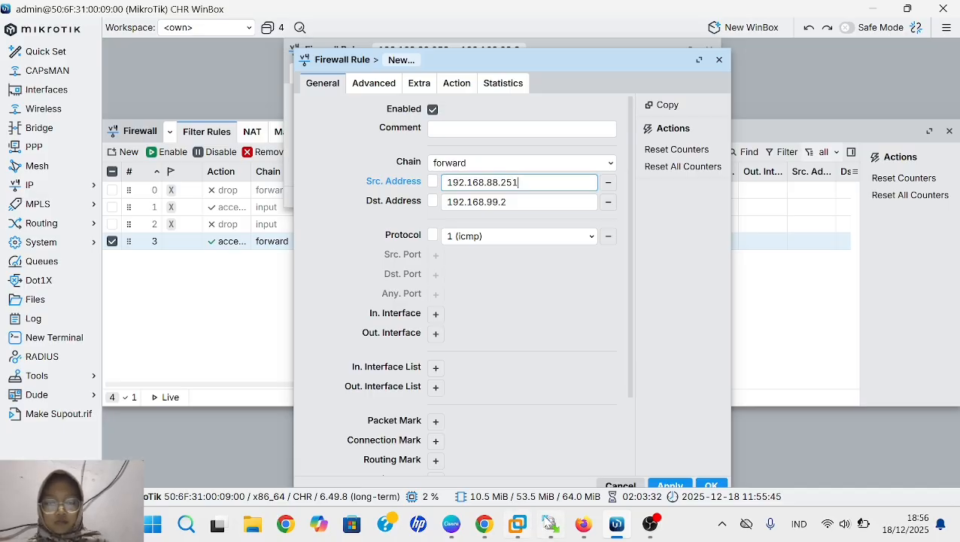
# - Apply and save the copied rule with the accept action, and close the original rule's window
pyautogui.click(462, 87)
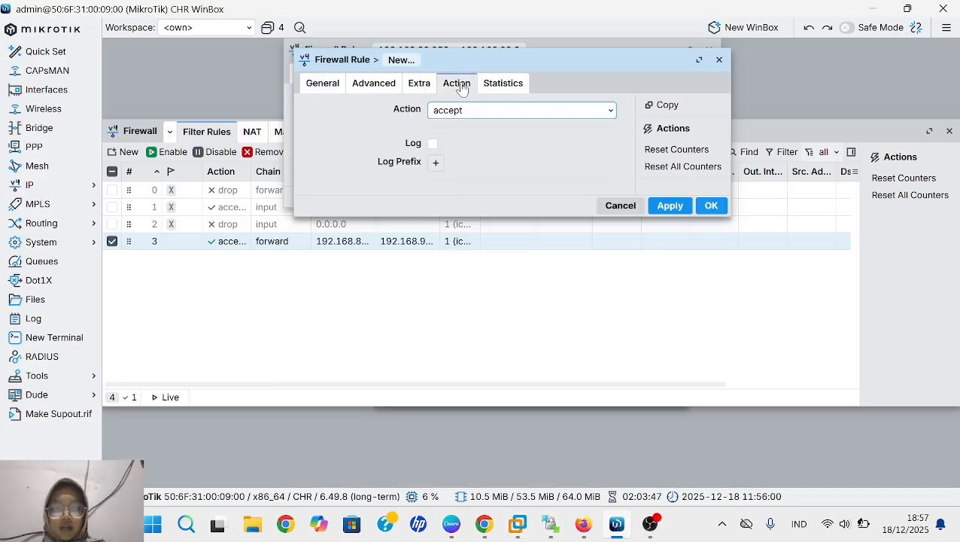
pyautogui.click(675, 213)
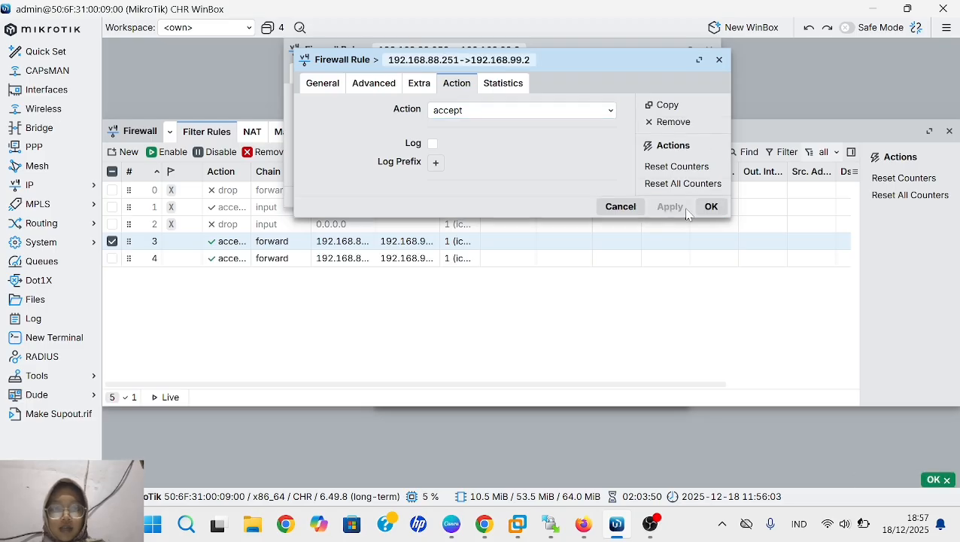
pyautogui.click(707, 207)
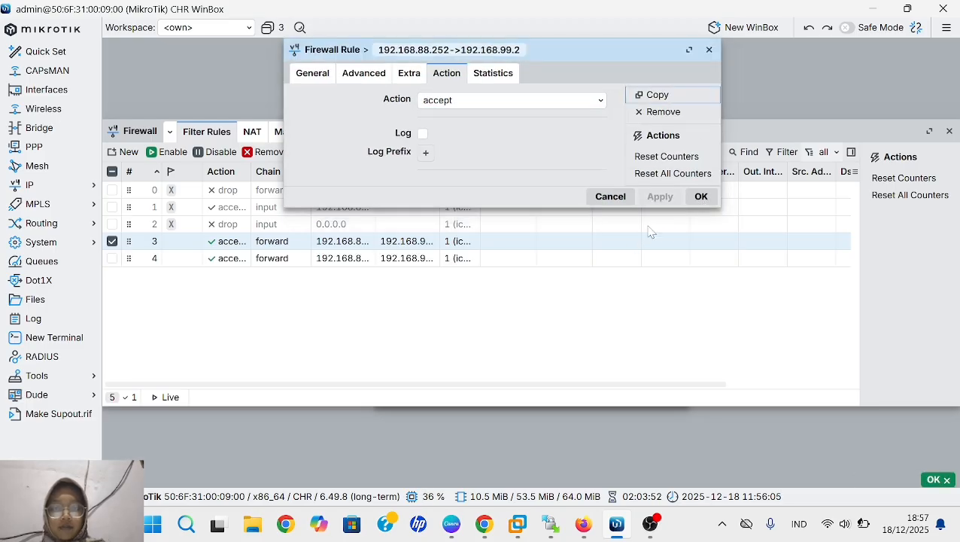
pyautogui.click(709, 50)
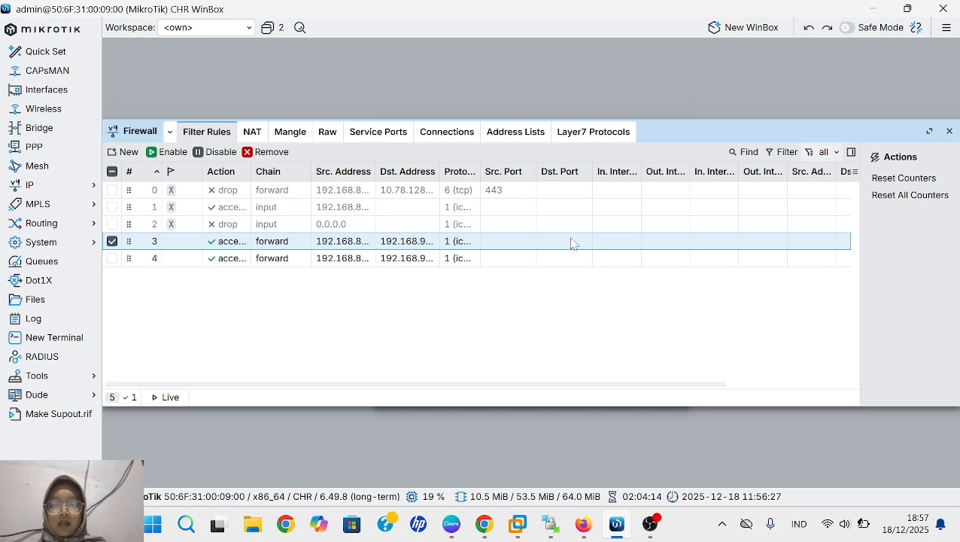
# - Create a new firewall filter rule in the forward chain with destination address 192.168.99.2
pyautogui.click(132, 156)
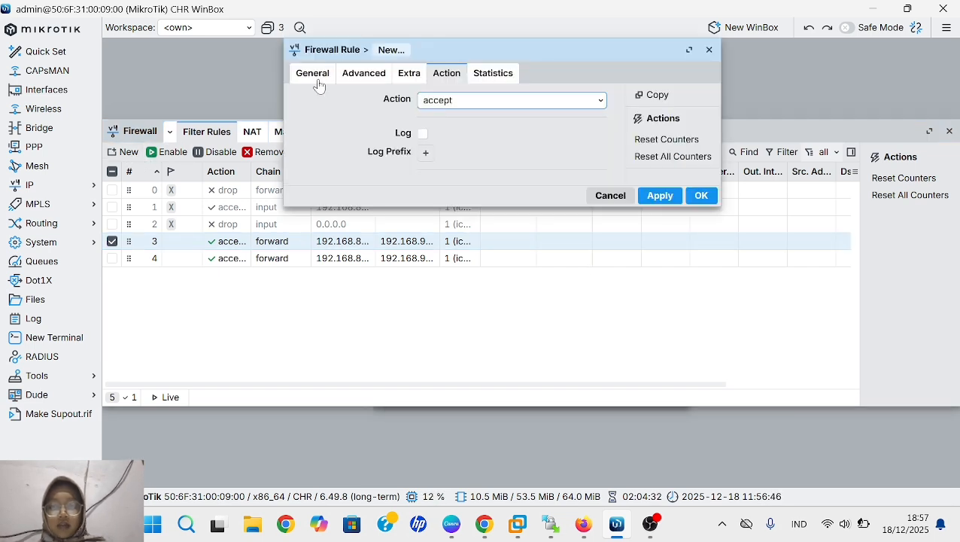
pyautogui.click(317, 80)
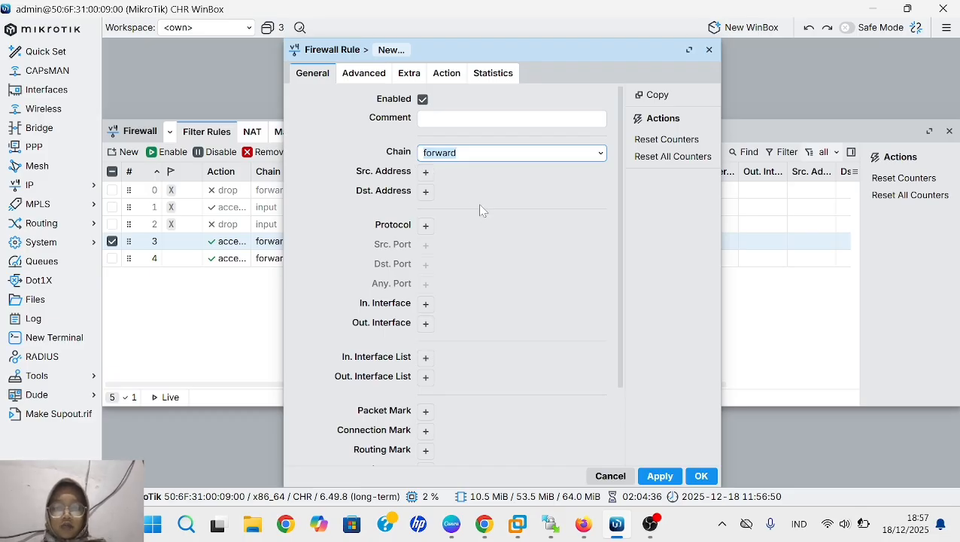
pyautogui.click(425, 194)
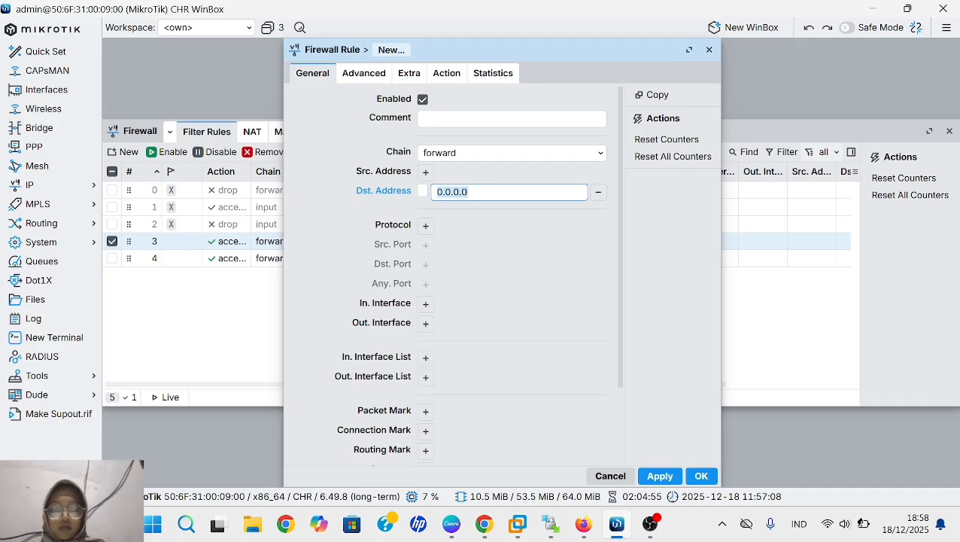
pyautogui.click(598, 193)
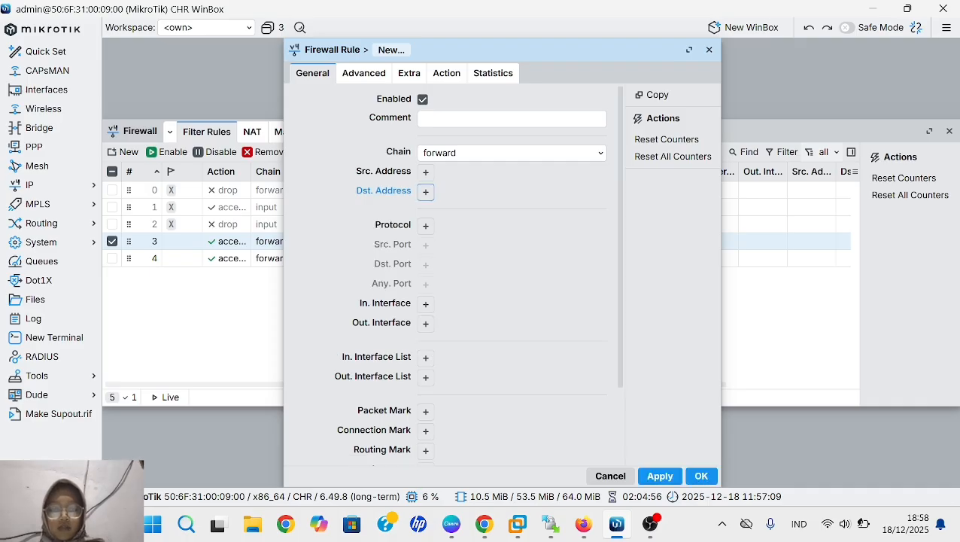
pyautogui.click(425, 197)
pyautogui.write('1')
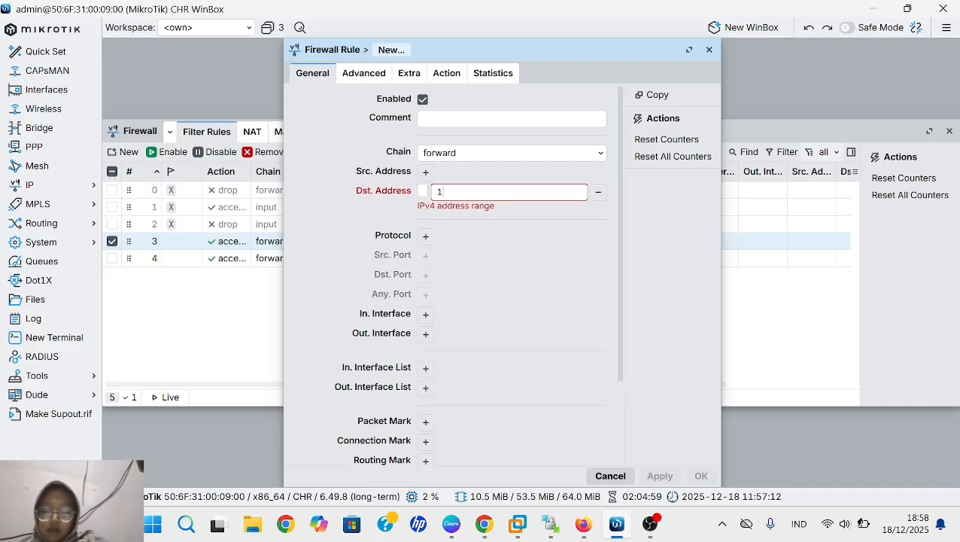
pyautogui.write('92.')
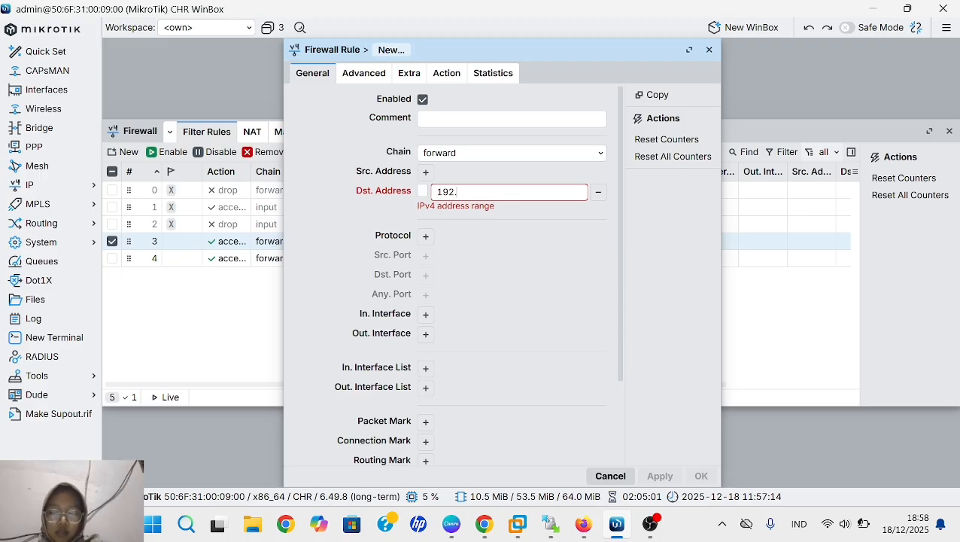
pyautogui.write('168')
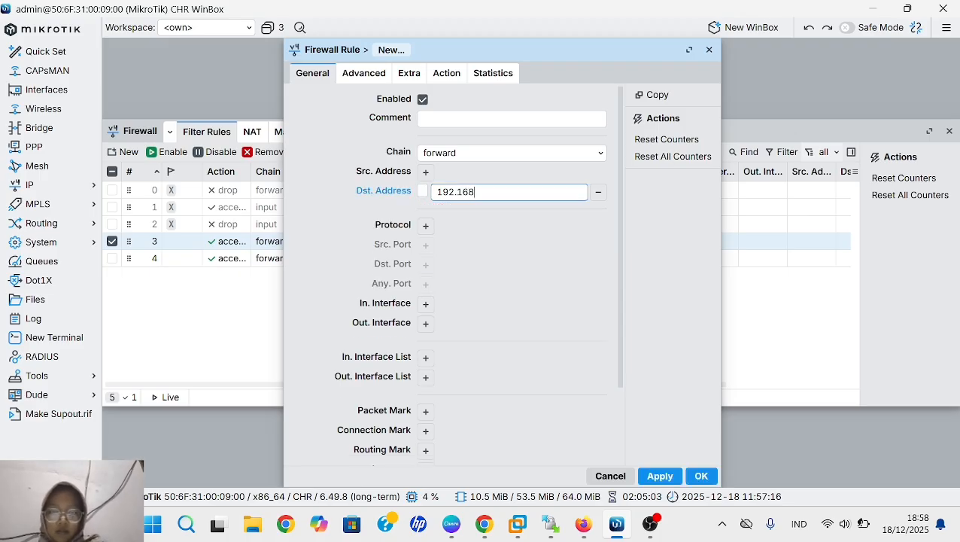
pyautogui.write('.')
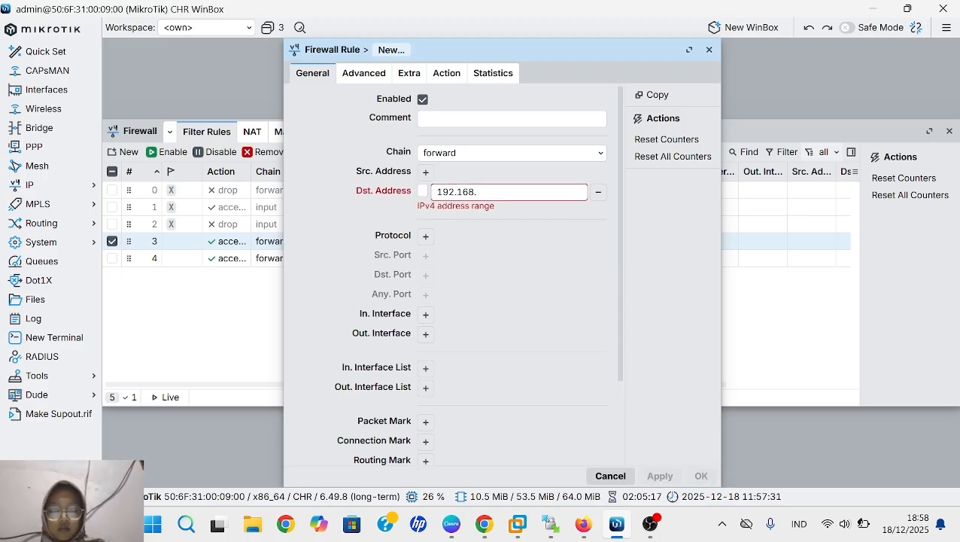
pyautogui.write('99.')
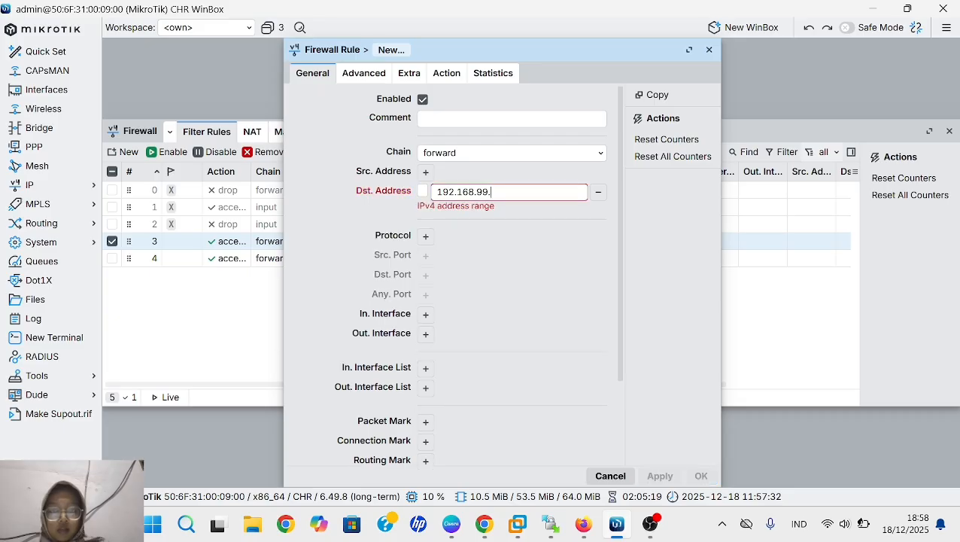
pyautogui.write('2')
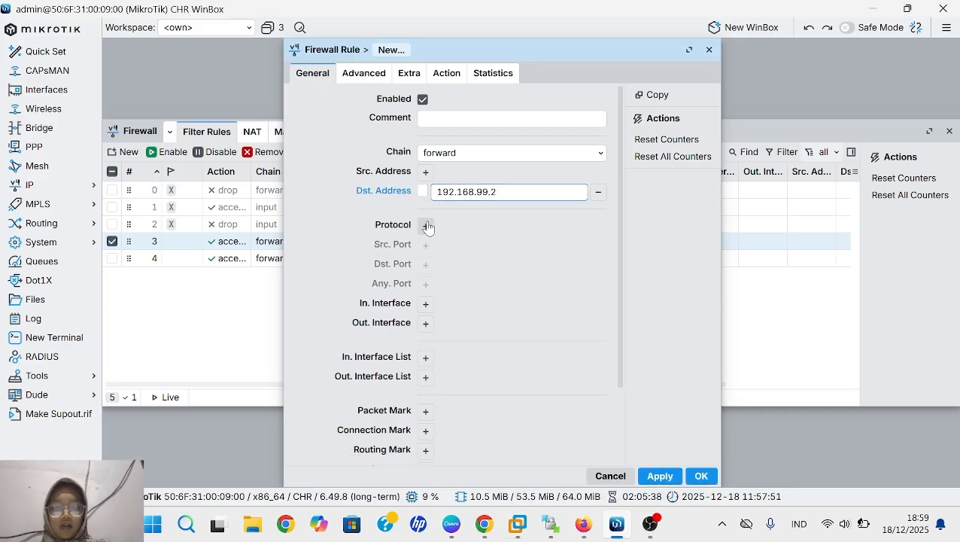
# - Set the new forward rule's protocol to icmp
pyautogui.click(426, 226)
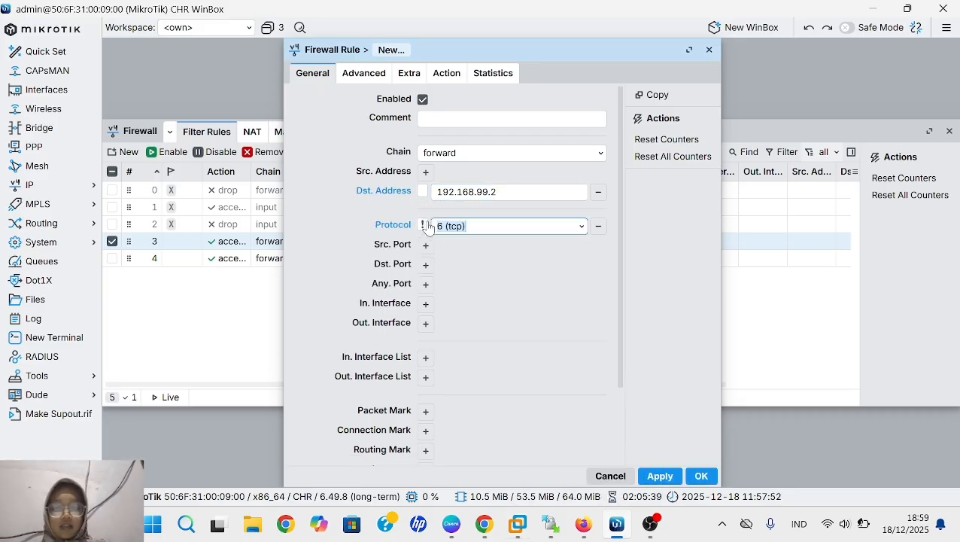
pyautogui.click(582, 227)
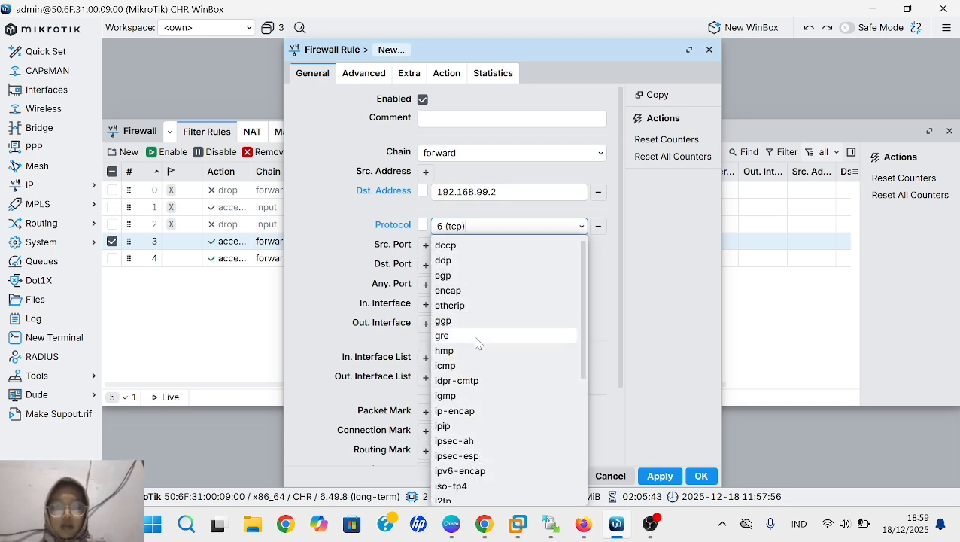
pyautogui.click(467, 365)
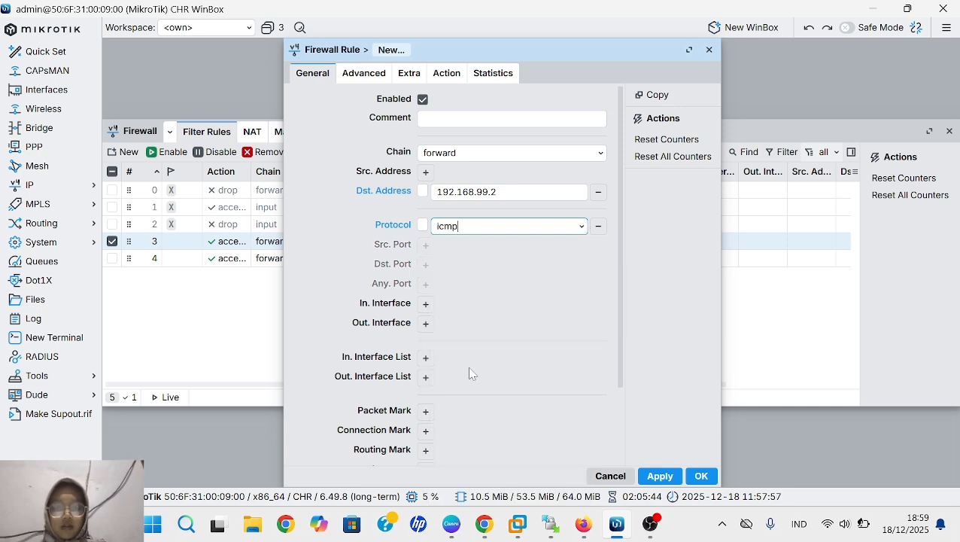
# - Set the new rule's action to drop, apply and save it, and clear the selection in the filter rules list
pyautogui.click(445, 75)
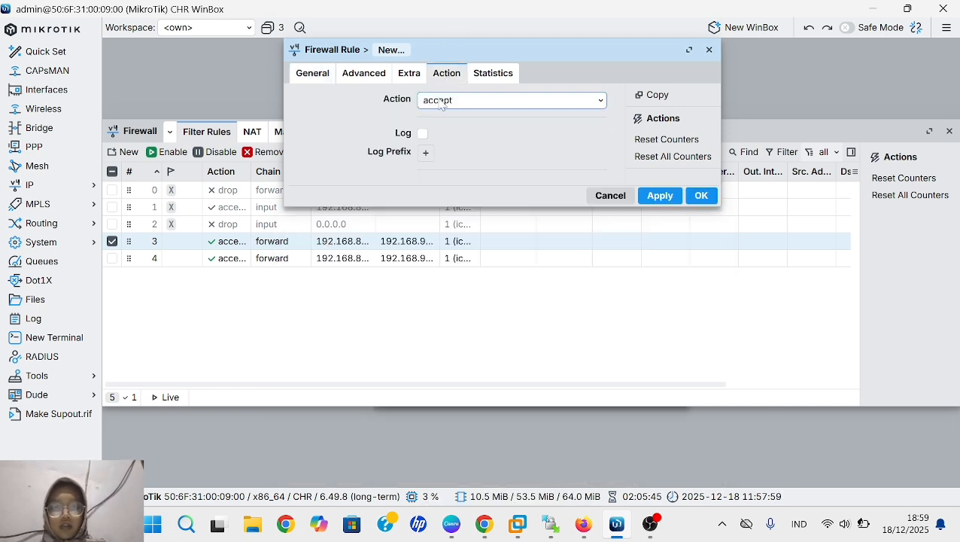
pyautogui.click(600, 102)
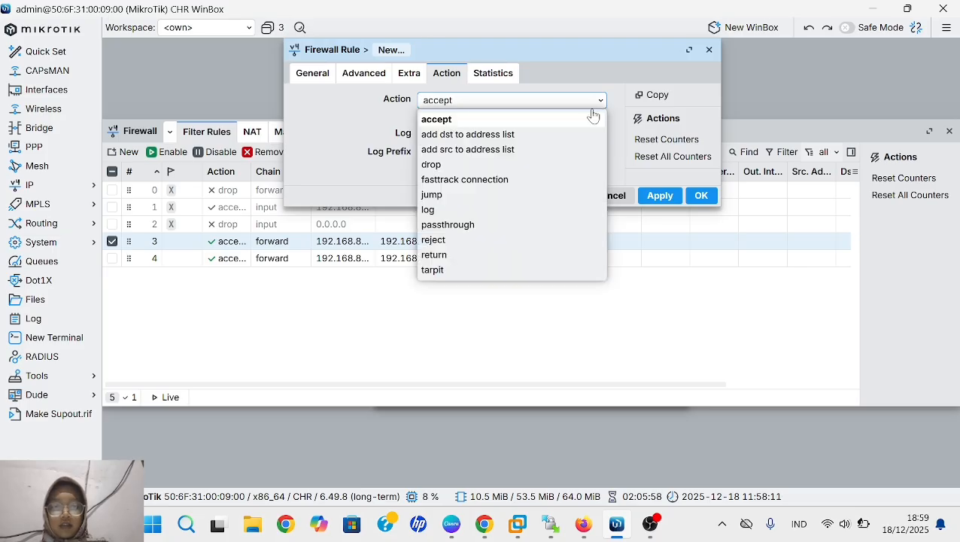
pyautogui.click(500, 166)
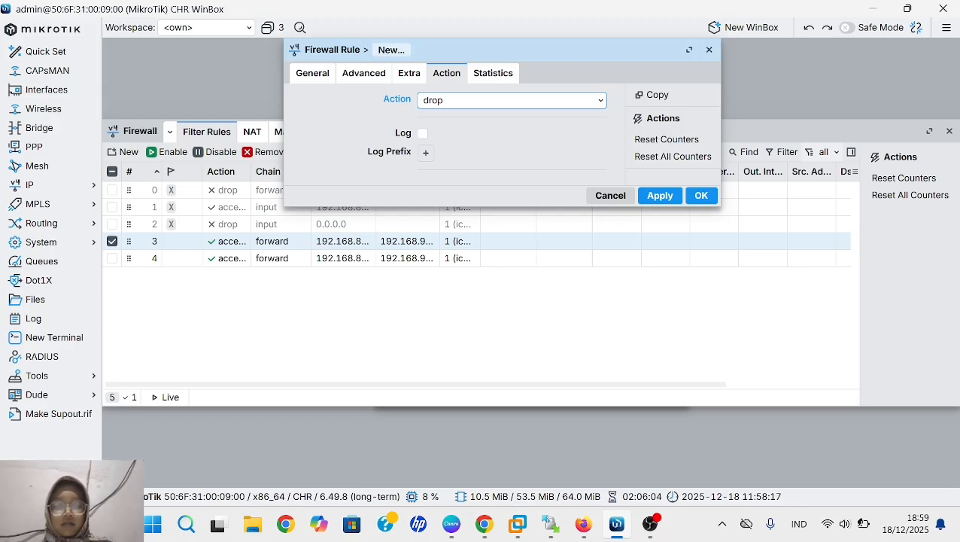
pyautogui.click(659, 199)
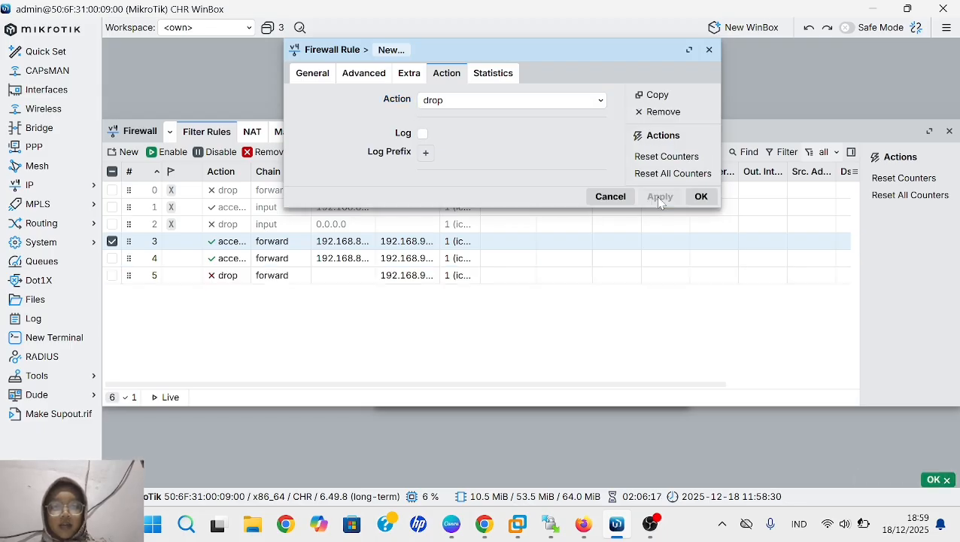
pyautogui.click(700, 196)
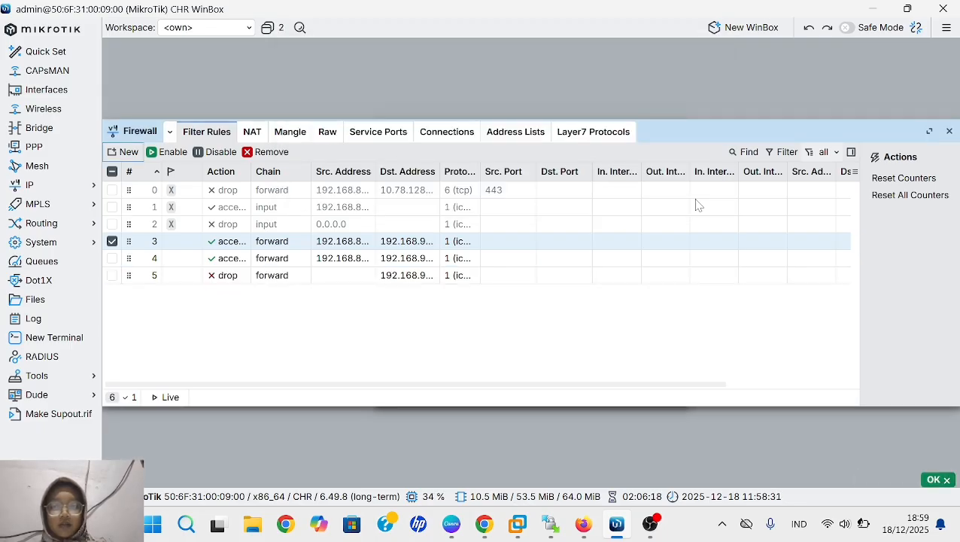
pyautogui.click(555, 340)
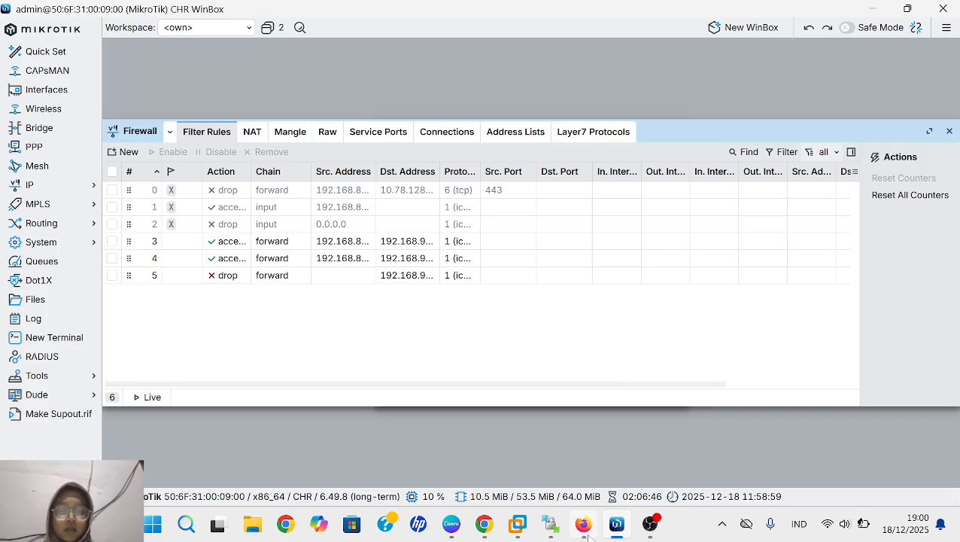
# - Switch to the PNETLab terminal in Firefox and ping the server at 192.168.99.2 from VPC3's console
pyautogui.moveTo(587, 536)
pyautogui.click(602, 463)
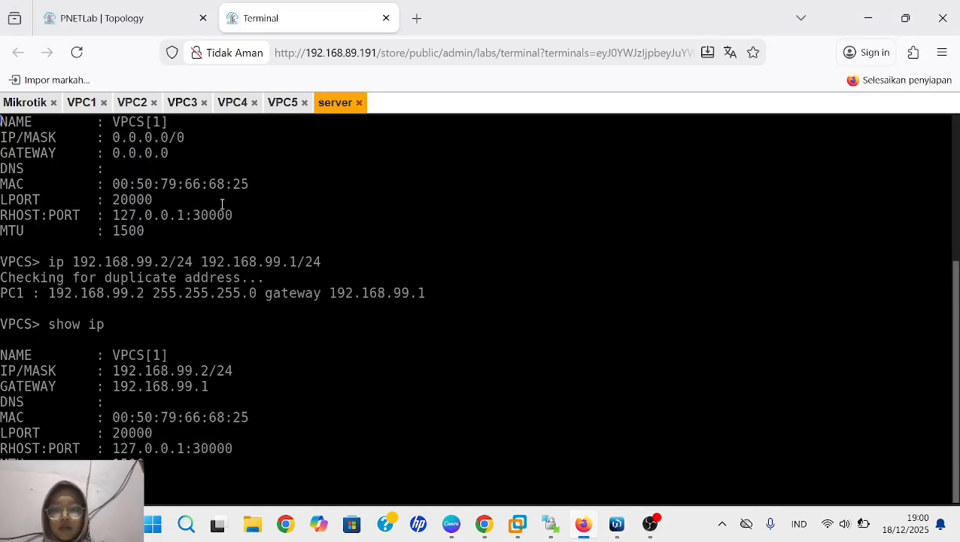
pyautogui.click(185, 102)
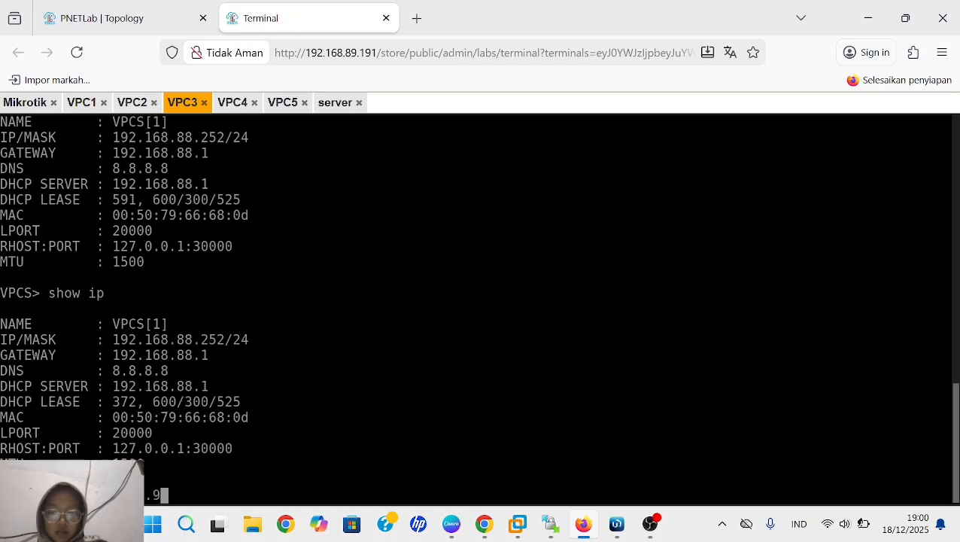
pyautogui.write('9.2')
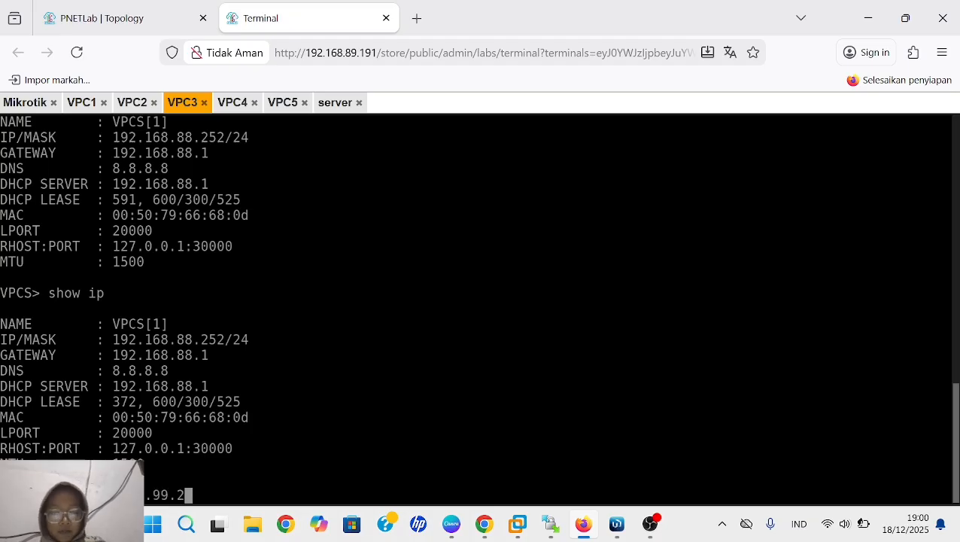
pyautogui.press('Return')
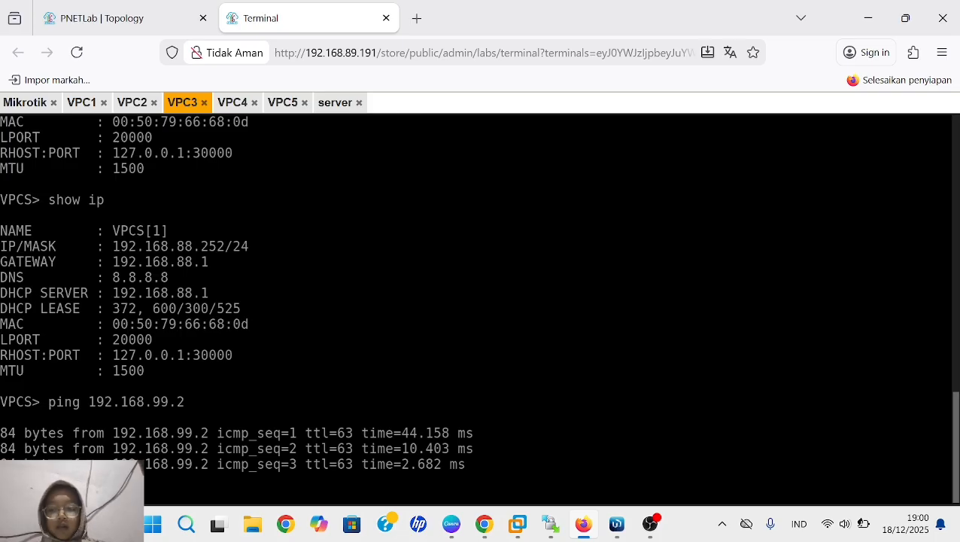
# - Ping the server at 192.168.99.2 from VPC4's console
pyautogui.click(232, 105)
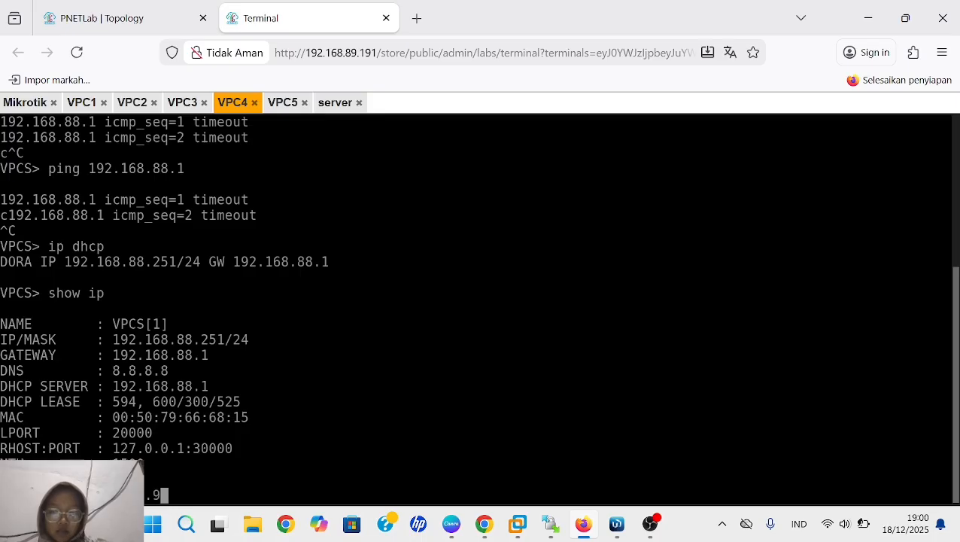
pyautogui.write('9.2')
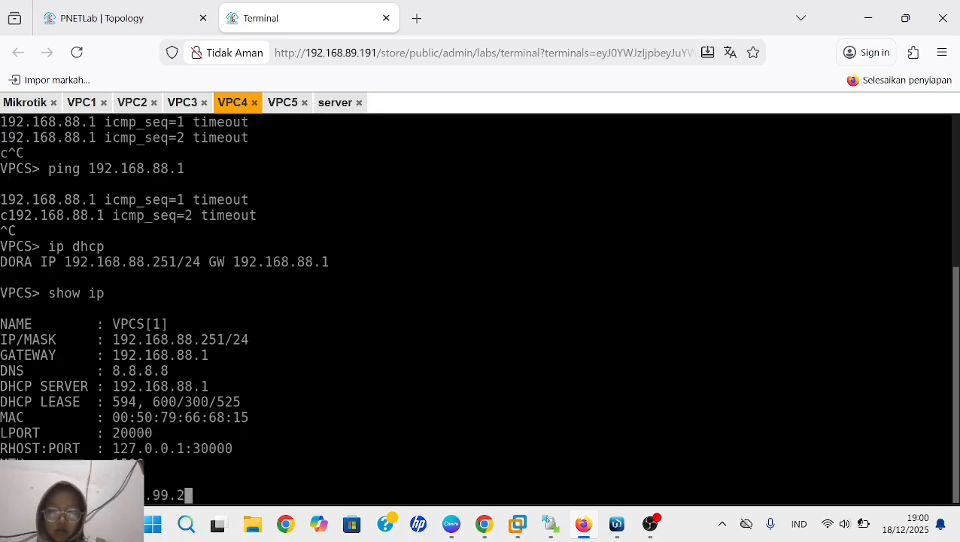
pyautogui.press('Return')
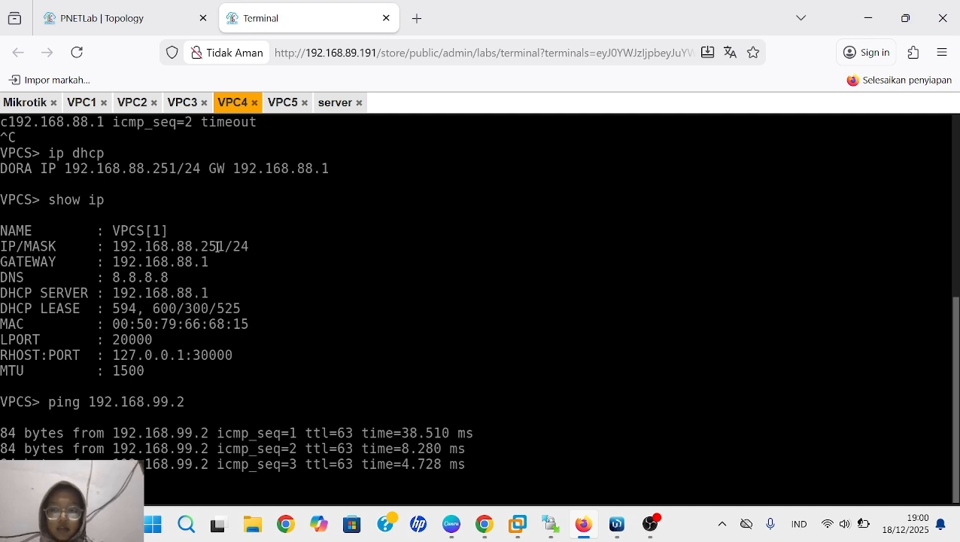
# - Ping the server at 192.168.99.2 from VPC5's console
pyautogui.click(283, 102)
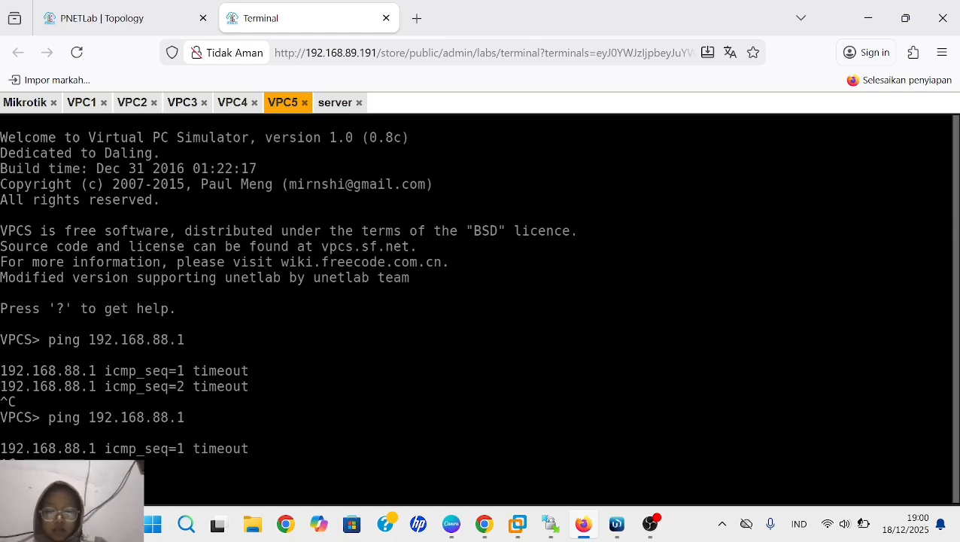
pyautogui.write('.99.2')
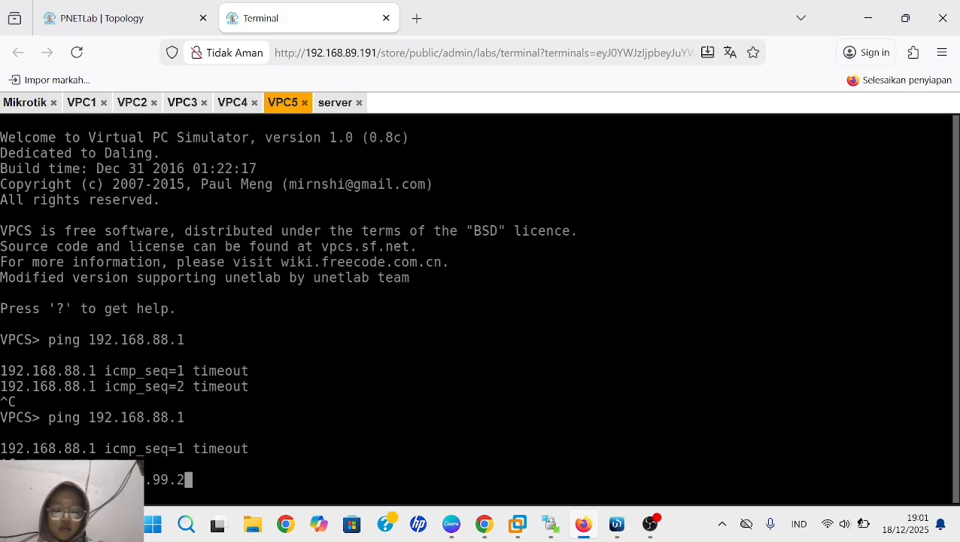
pyautogui.press('Return')
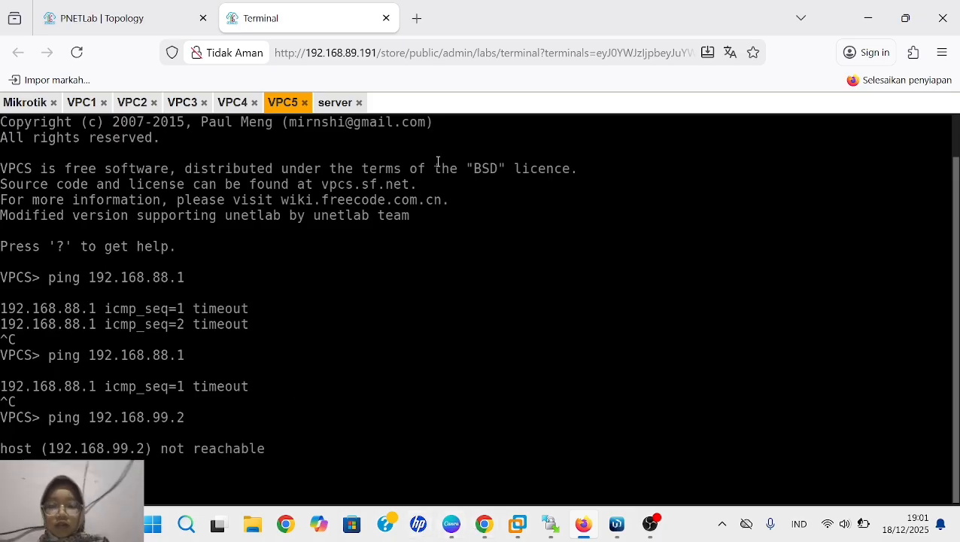
# - Ping the server at 192.168.99.2 from VPC1's console
pyautogui.click(91, 109)
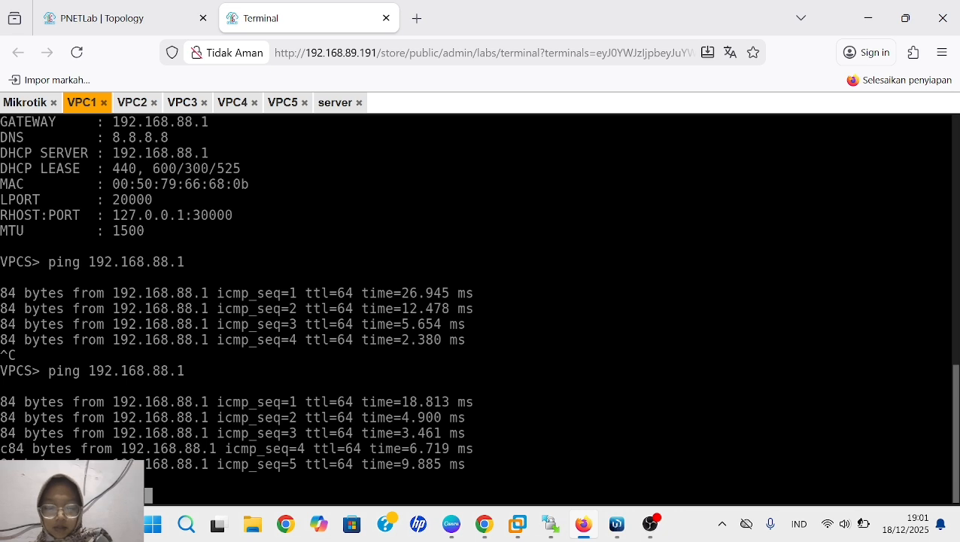
pyautogui.write('99')
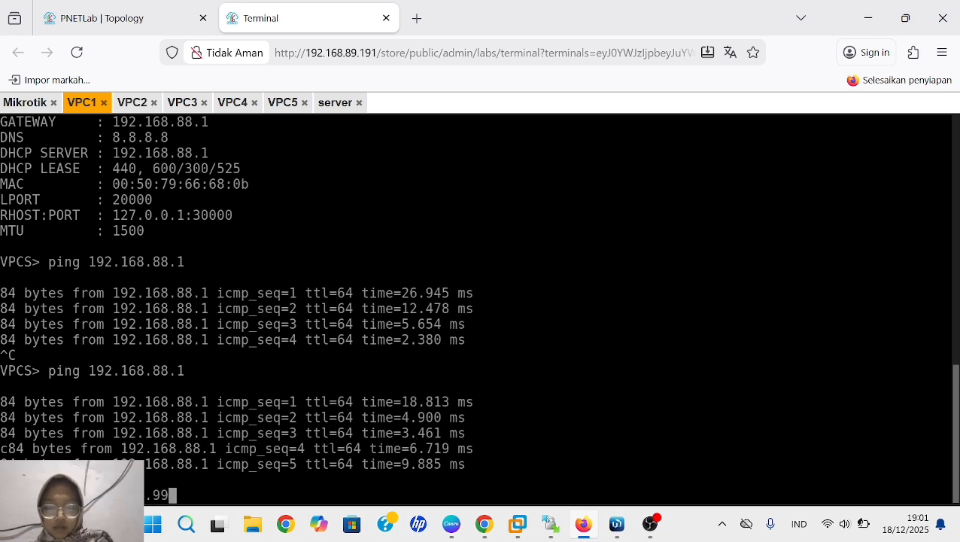
pyautogui.write('.2')
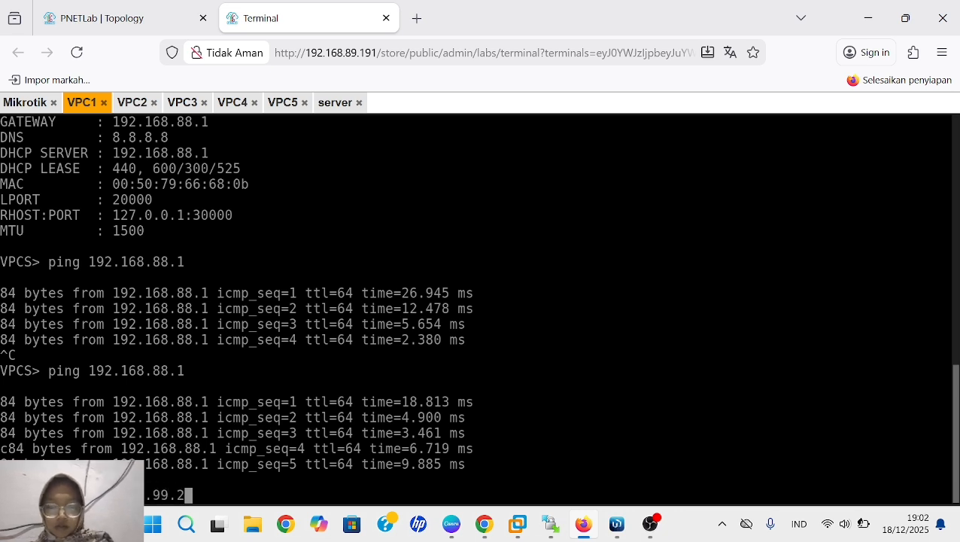
pyautogui.press('Return')
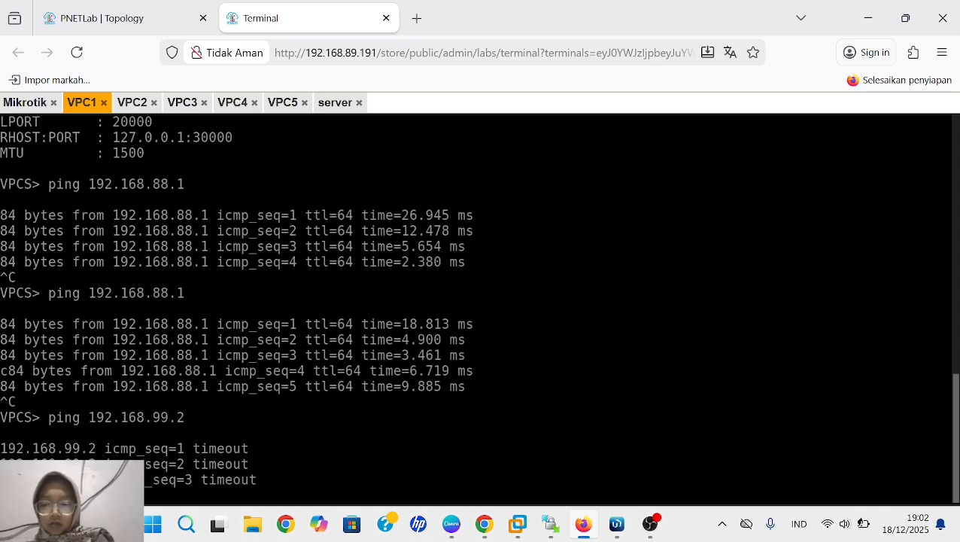
# - Ping the server at 192.168.99.2 from VPC2's console
pyautogui.click(136, 110)
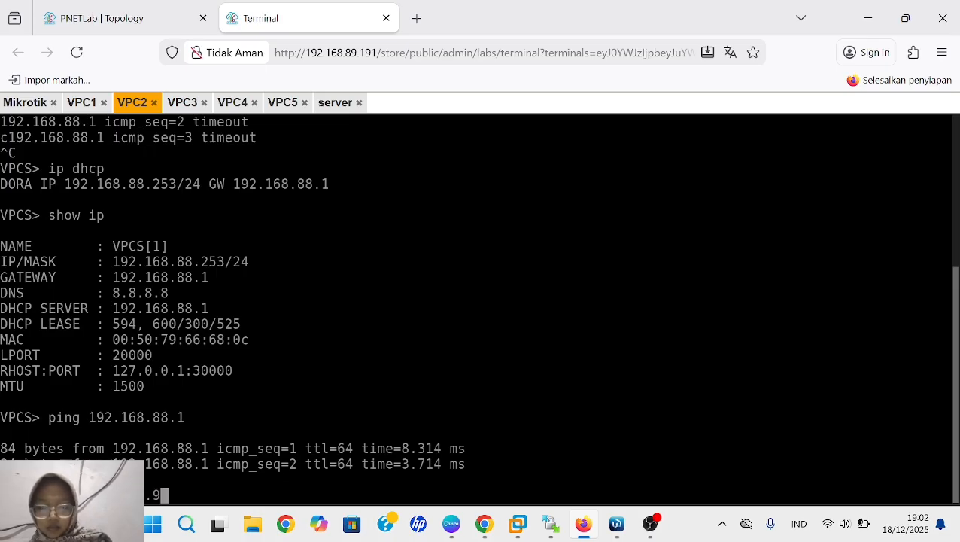
pyautogui.write('9.2')
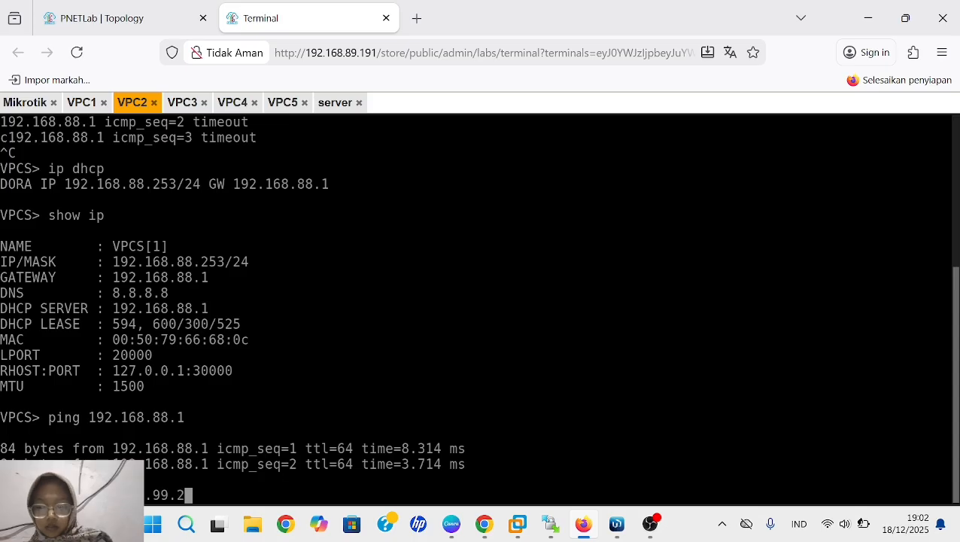
pyautogui.press('Return')
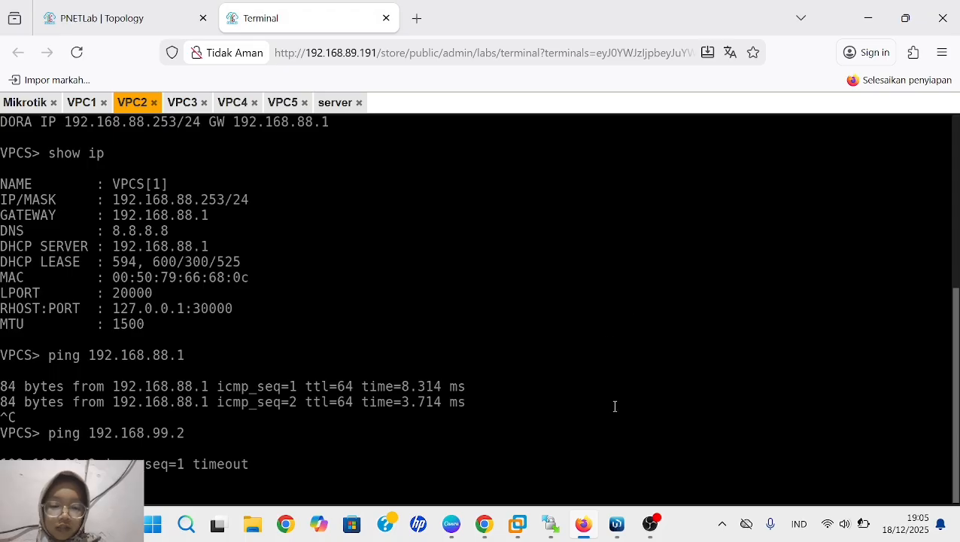
# - Switch to WinBox and disable the two forward accept rules and the forward ICMP drop rule, numbers 3, 4 and 5
pyautogui.click(616, 524)
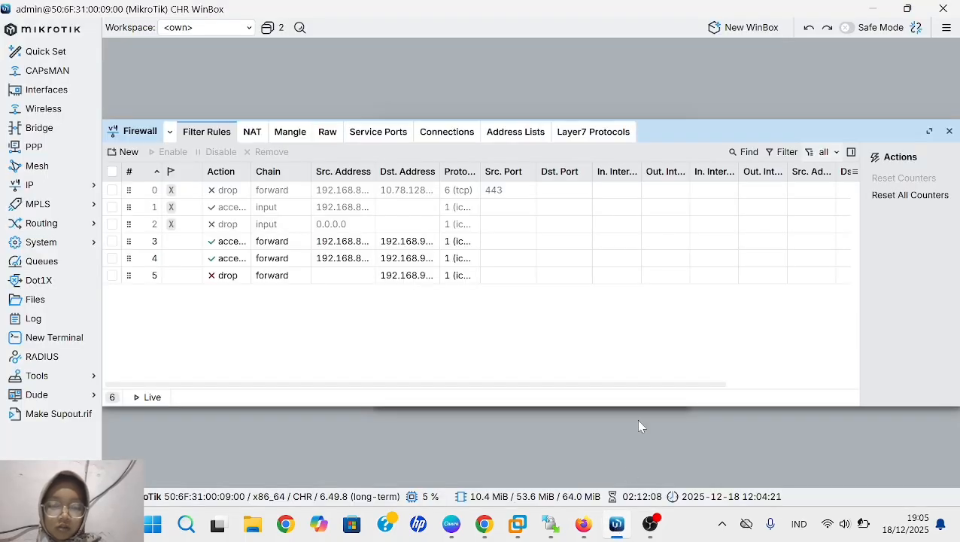
pyautogui.click(433, 241)
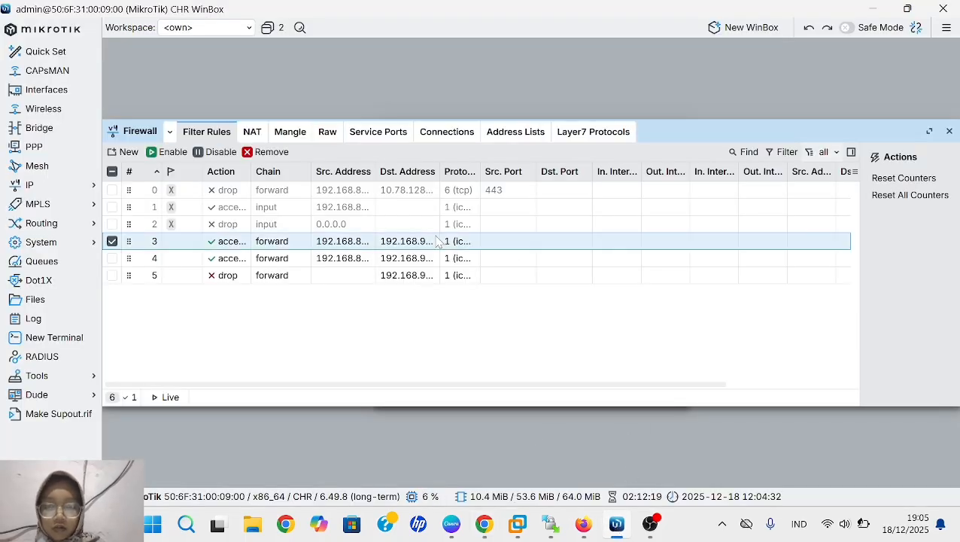
pyautogui.click(214, 151)
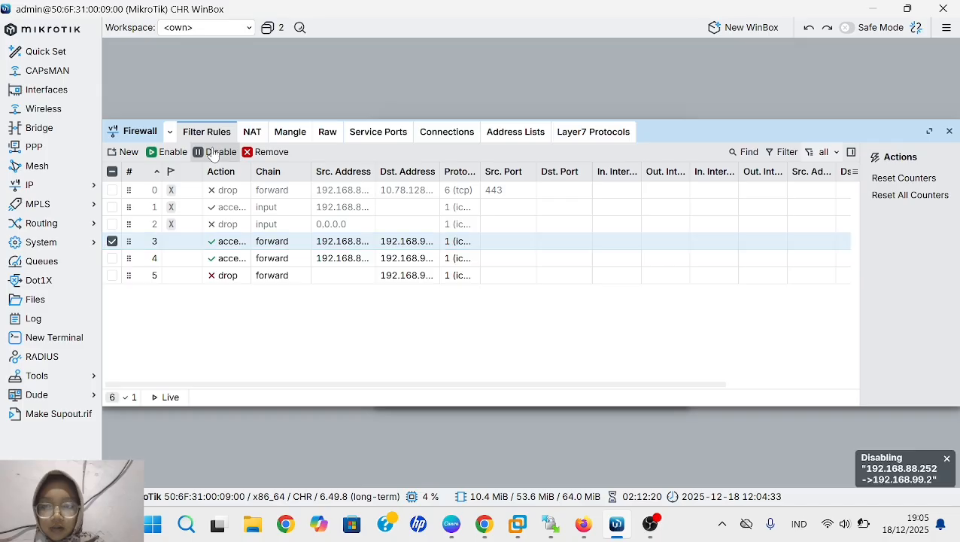
pyautogui.click(225, 258)
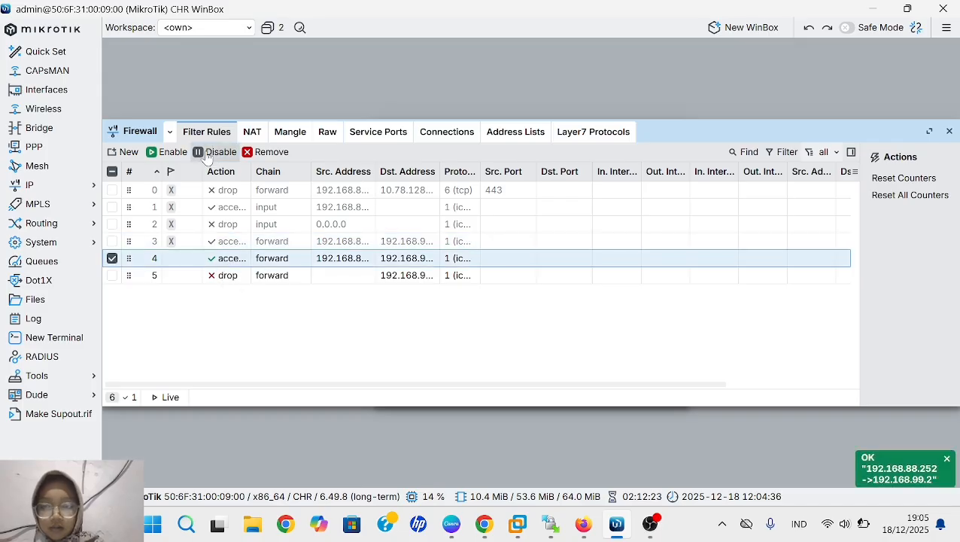
pyautogui.click(209, 152)
pyautogui.click(228, 278)
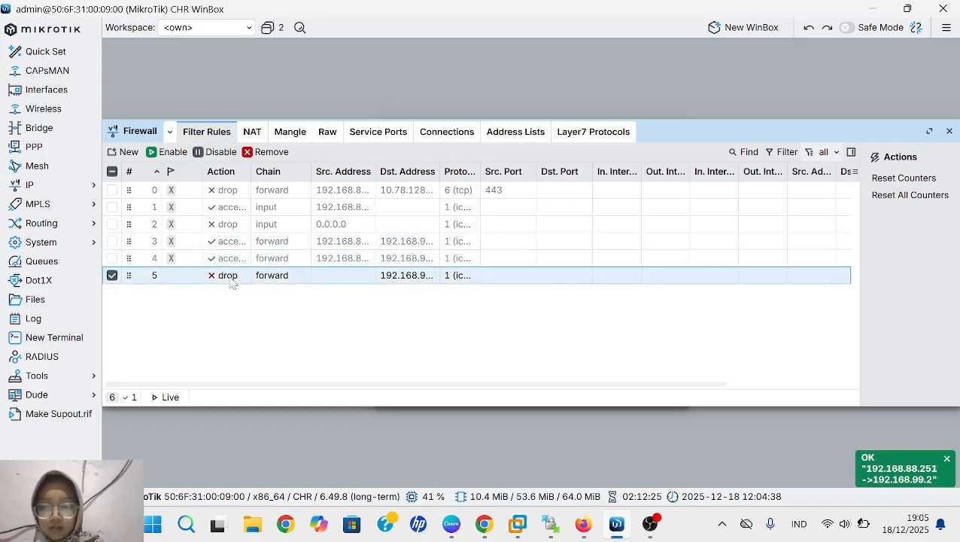
pyautogui.click(215, 152)
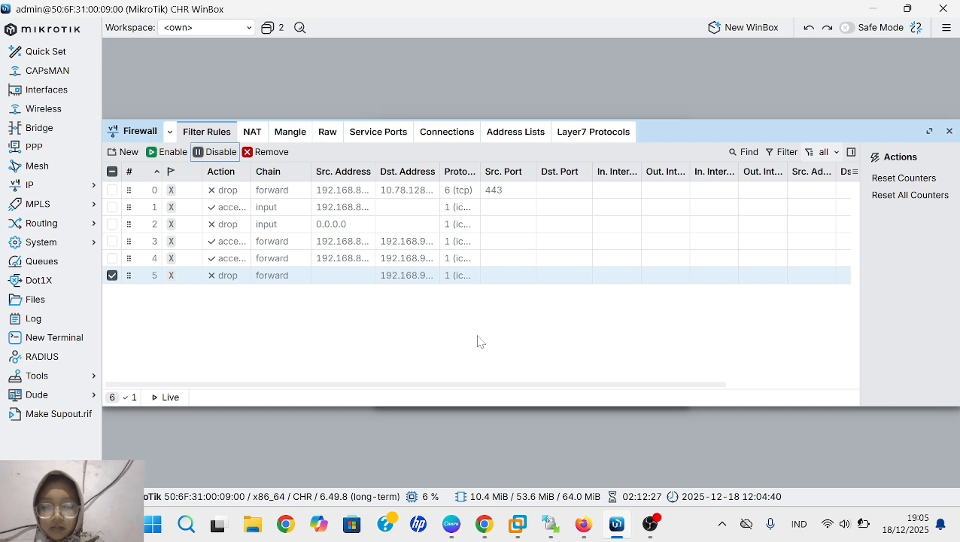
# - Create a new firewall filter rule in the forward chain with source address 192.168.88.253
pyautogui.click(123, 153)
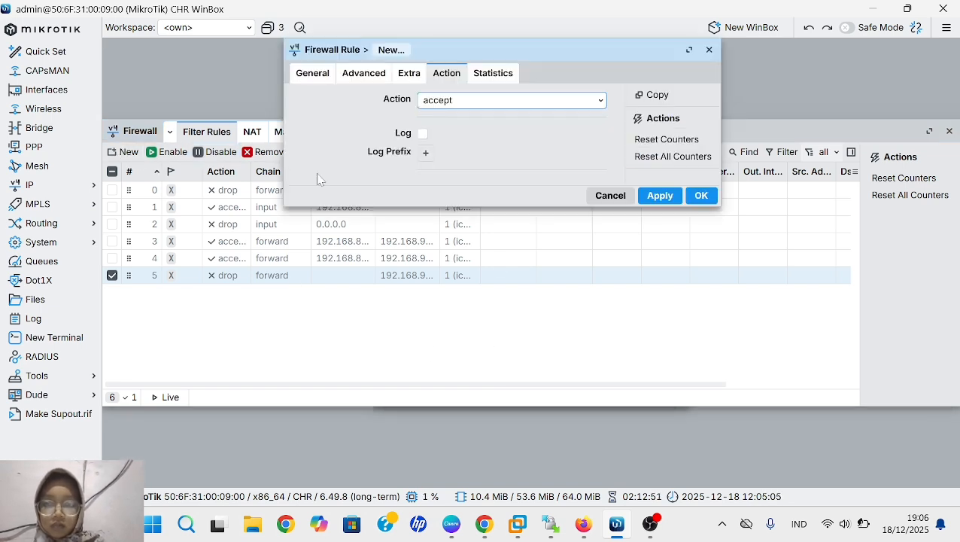
pyautogui.click(325, 80)
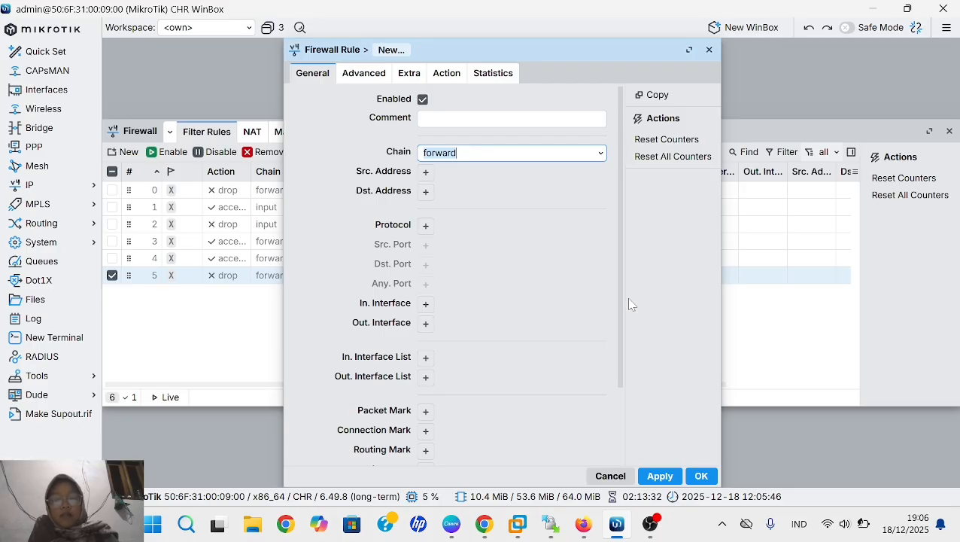
pyautogui.click(425, 172)
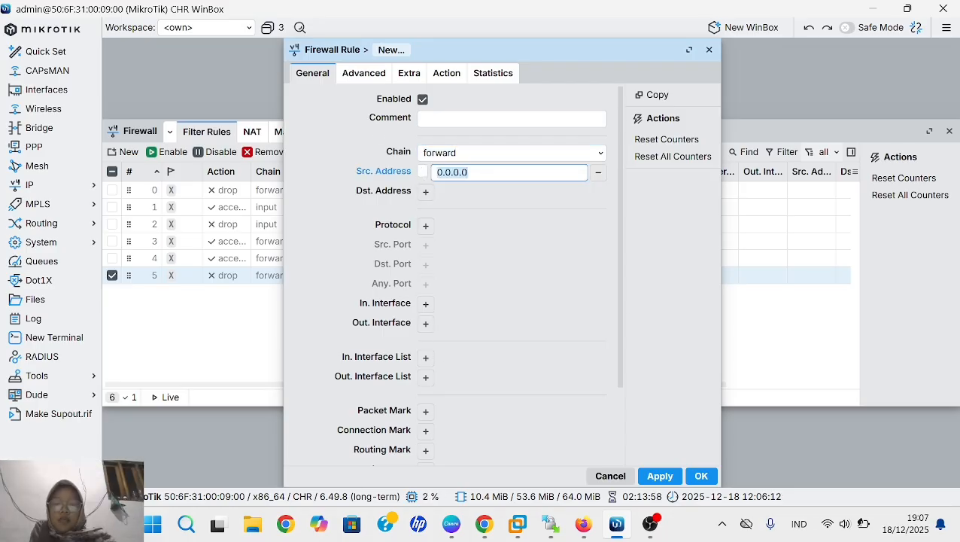
pyautogui.click(425, 191)
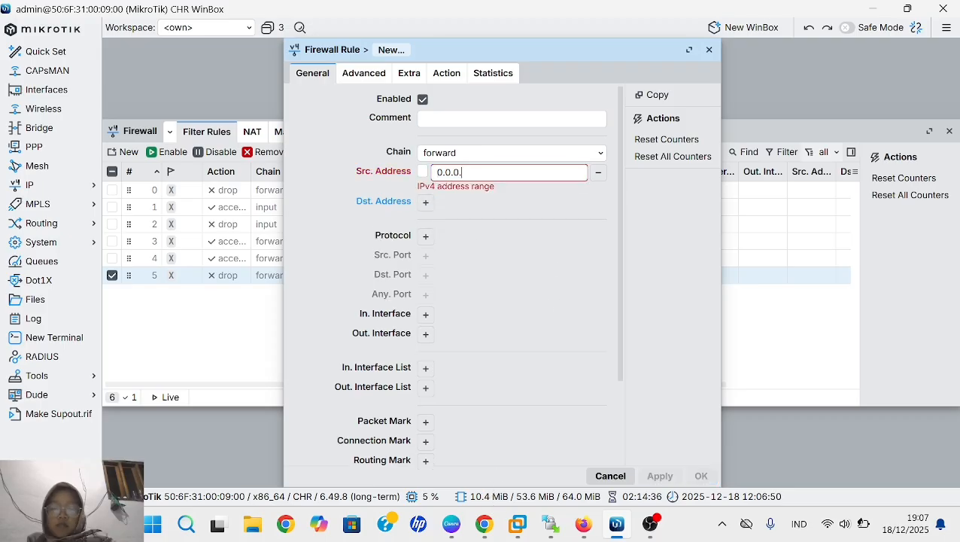
pyautogui.press('BackSpace')
pyautogui.press('BackSpace')
pyautogui.press('BackSpace')
pyautogui.press('BackSpace')
pyautogui.press('BackSpace')
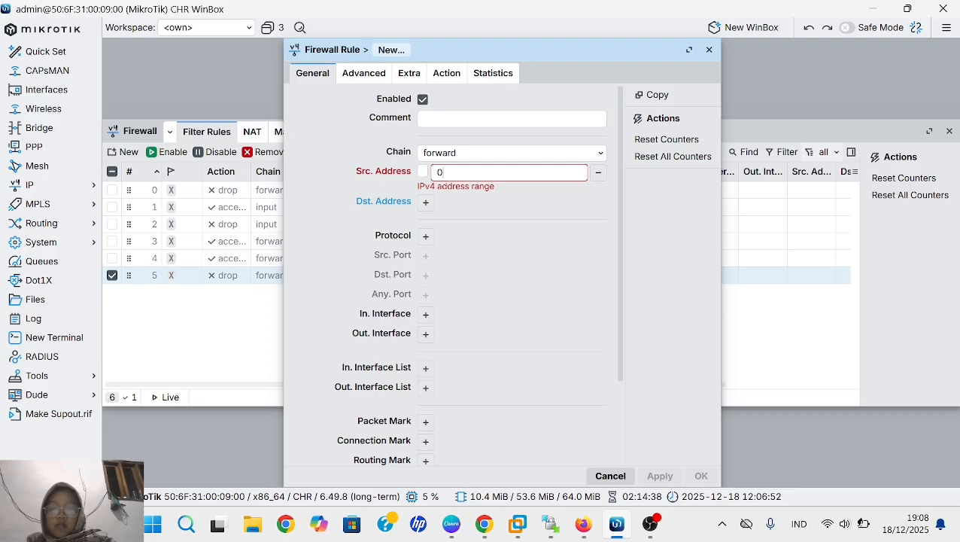
pyautogui.press('BackSpace')
pyautogui.write('192')
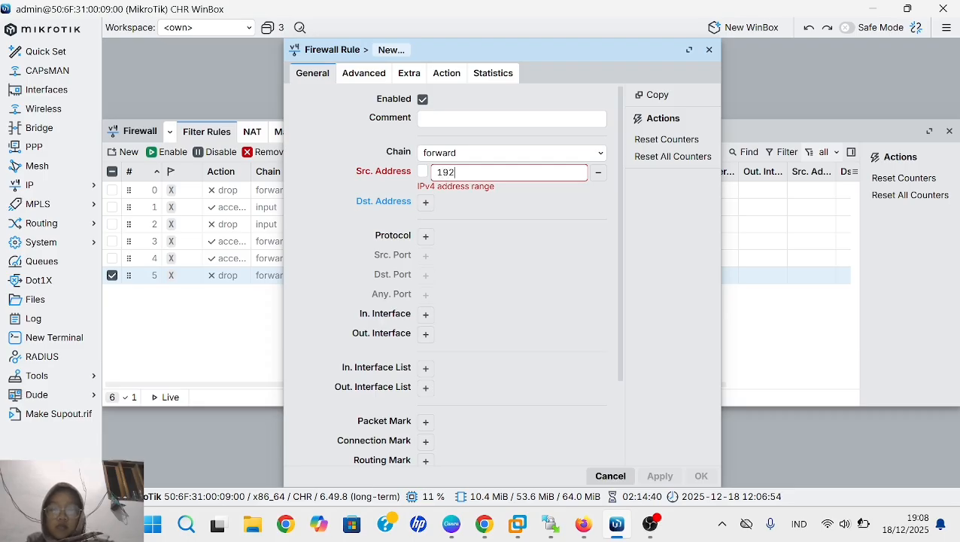
pyautogui.write('.168.')
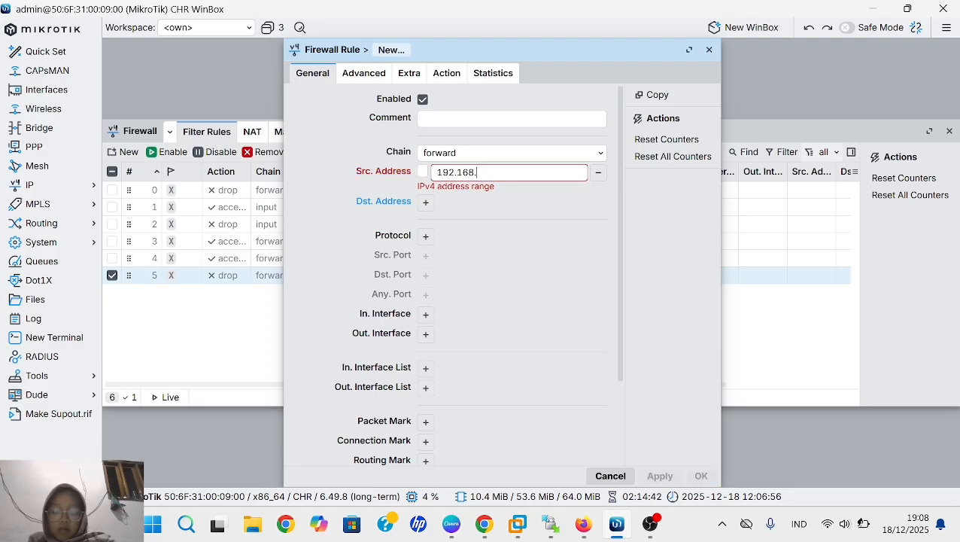
pyautogui.write('88.')
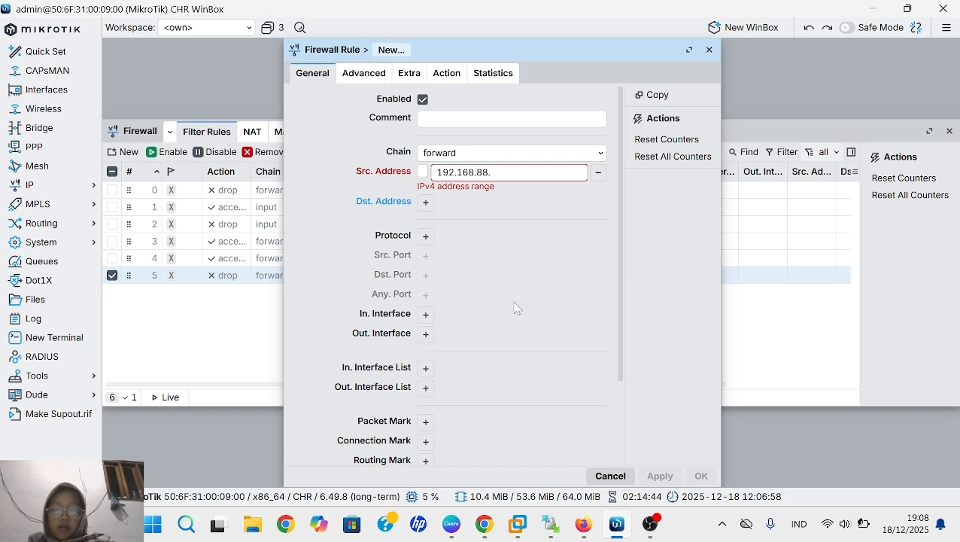
pyautogui.write('253')
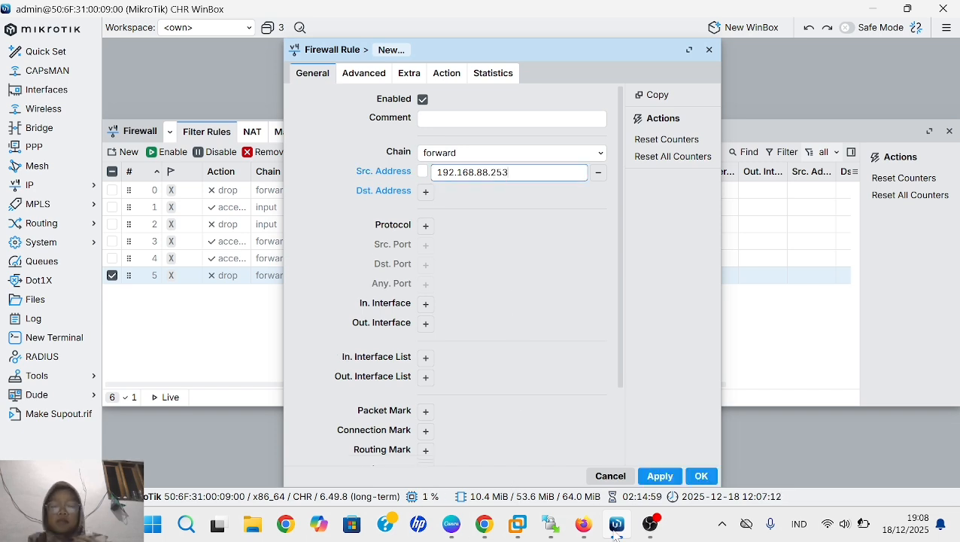
# - Set the new rule's protocol to icmp and its outgoing interface to ether1
pyautogui.click(427, 225)
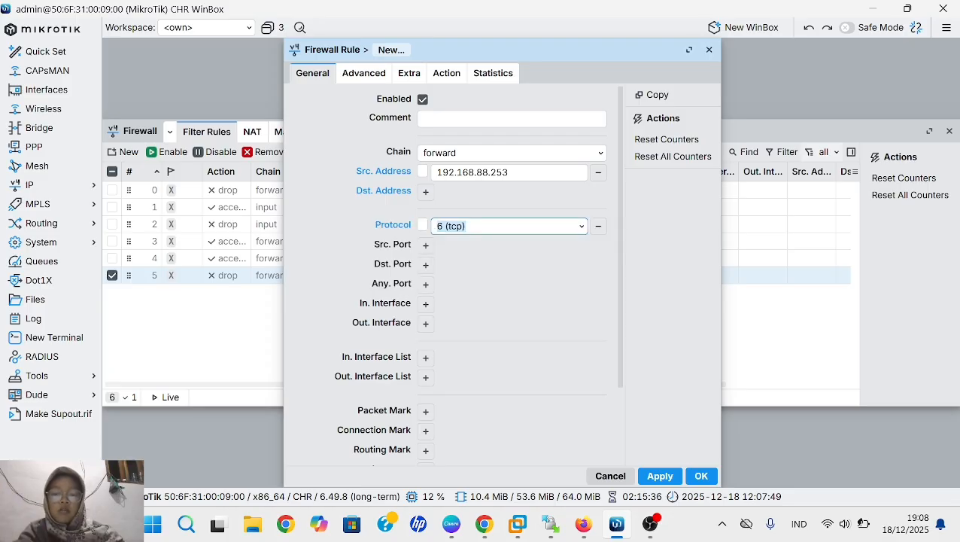
pyautogui.click(582, 227)
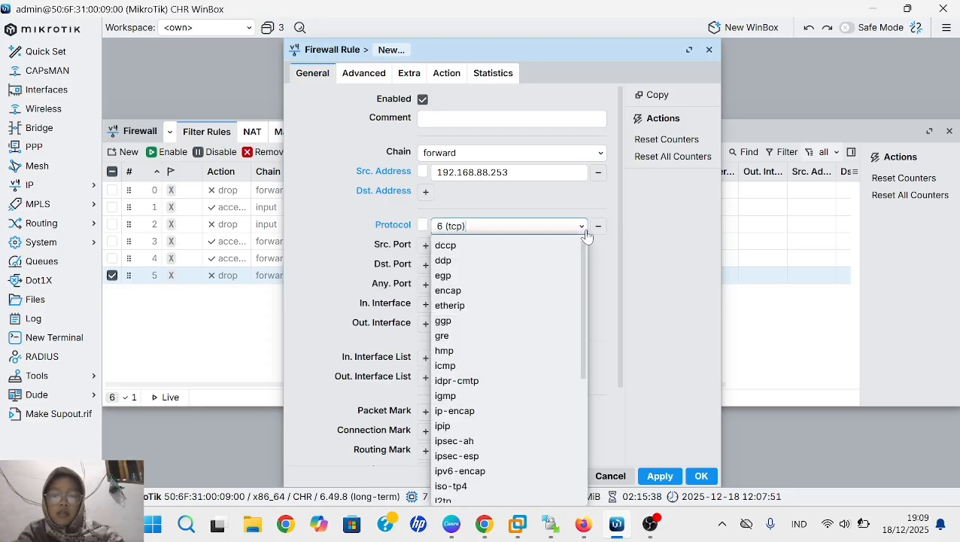
pyautogui.click(519, 369)
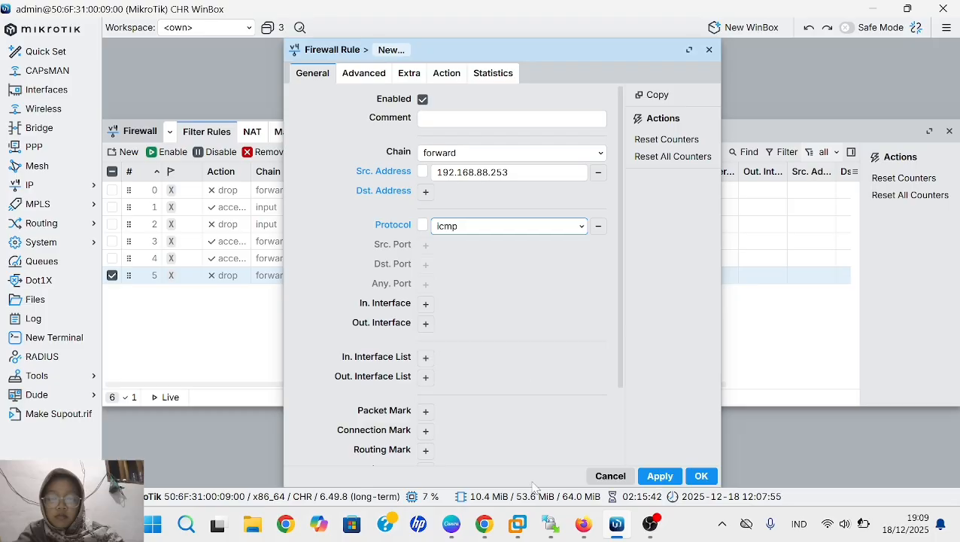
pyautogui.click(425, 323)
pyautogui.click(538, 332)
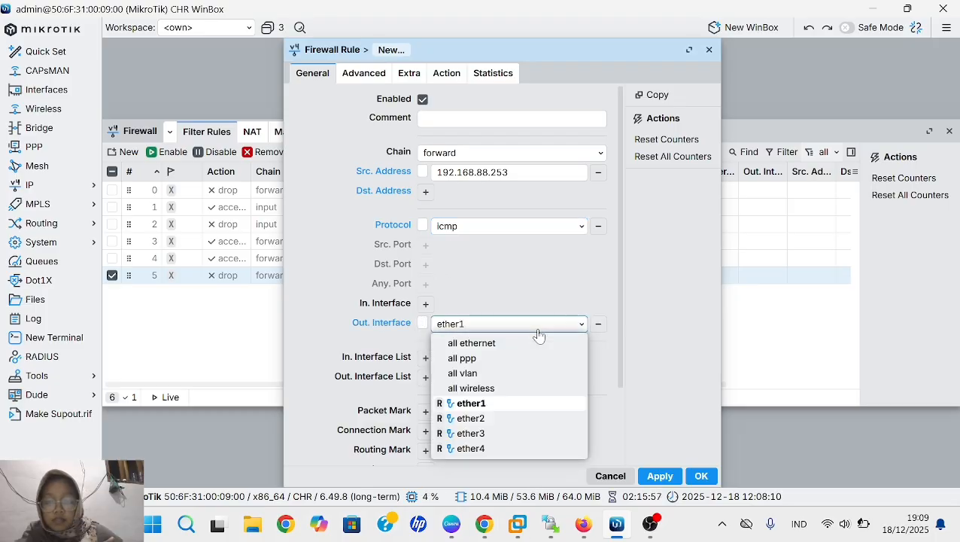
pyautogui.click(518, 406)
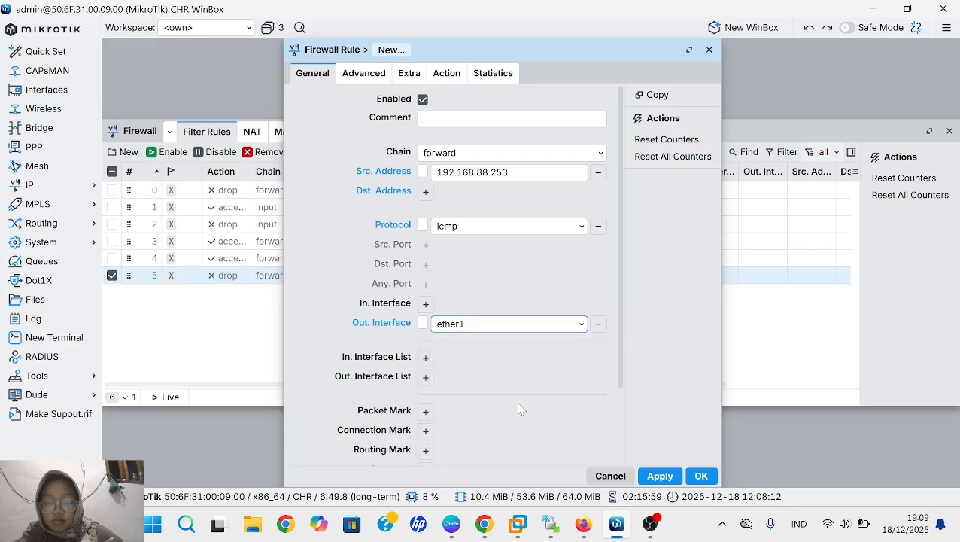
# - Set the rule's action to drop and save the rule
pyautogui.click(447, 75)
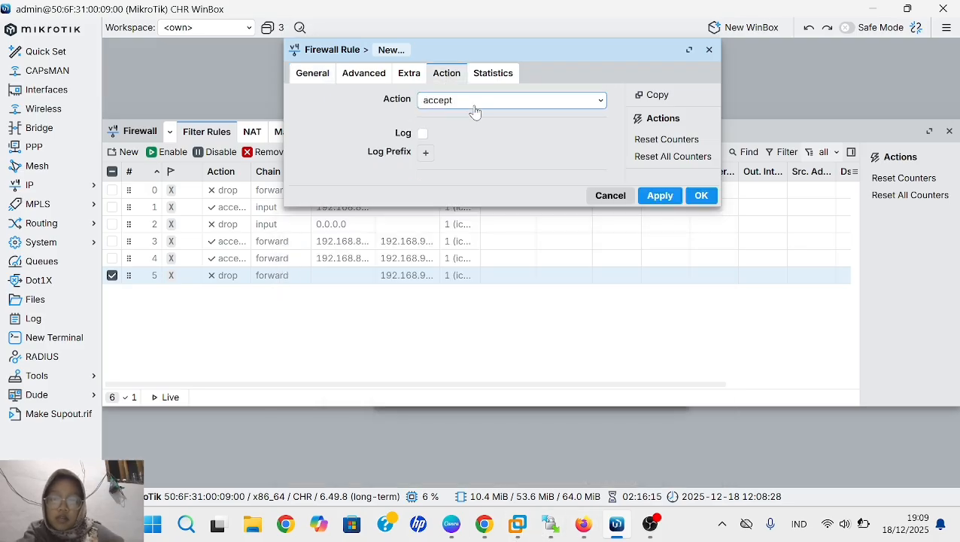
pyautogui.click(469, 106)
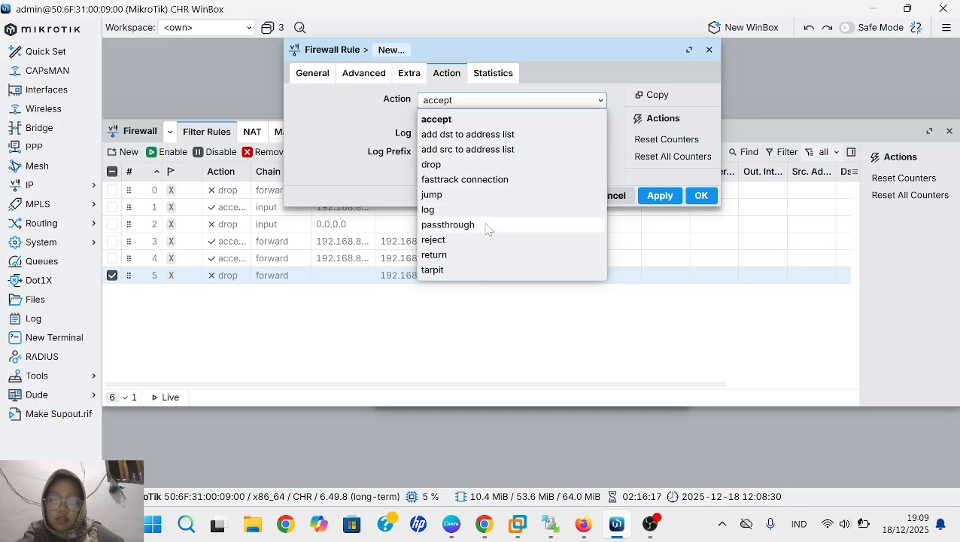
pyautogui.click(489, 164)
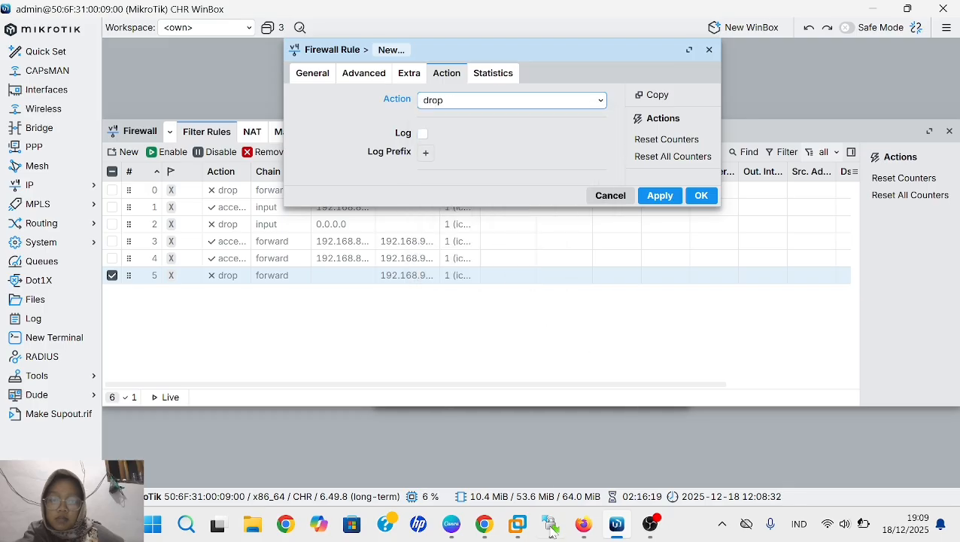
pyautogui.click(658, 202)
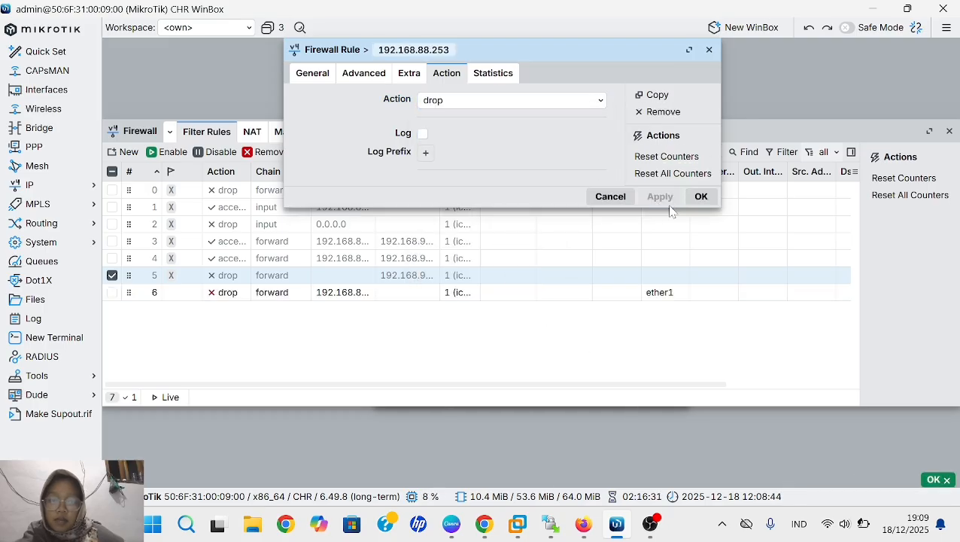
pyautogui.click(701, 198)
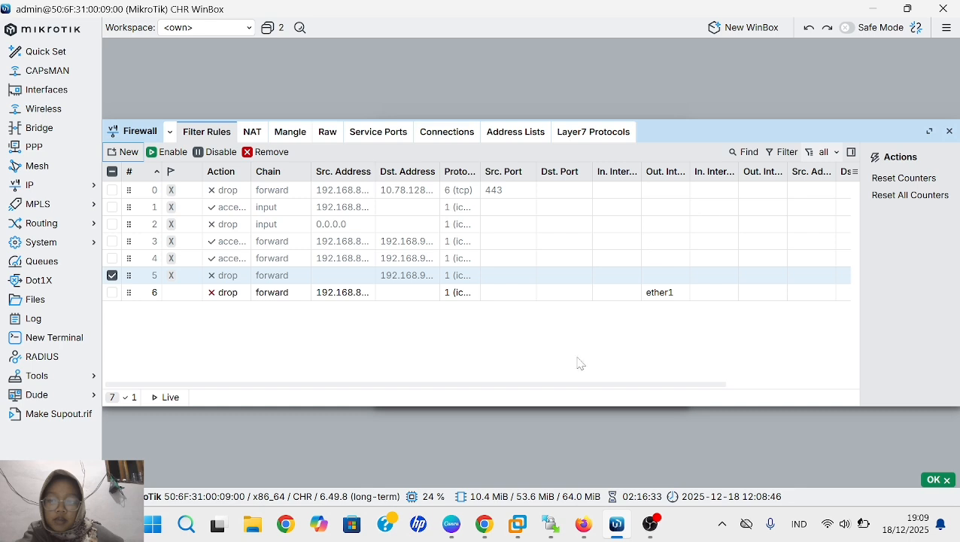
# - Create a new firewall filter rule in the forward chain with protocol icmp
pyautogui.click(126, 153)
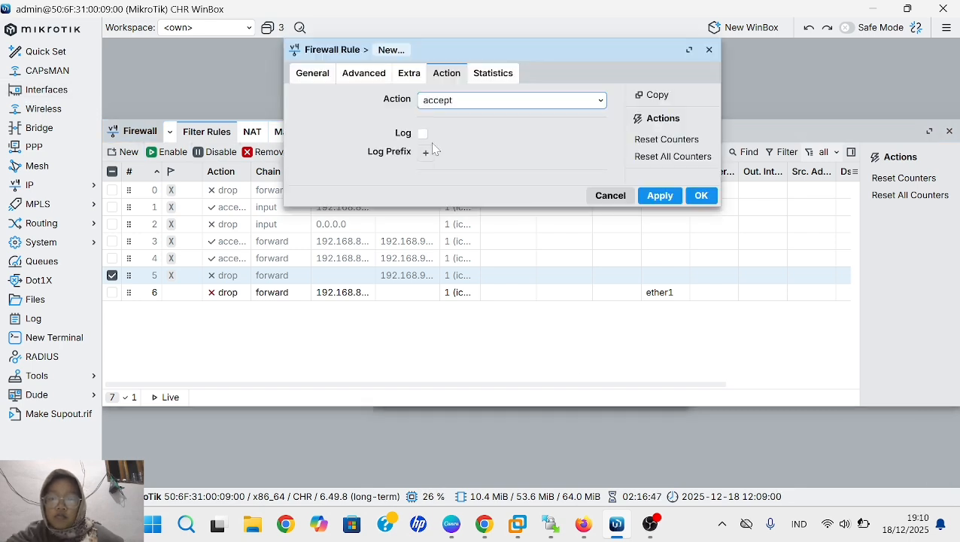
pyautogui.click(315, 78)
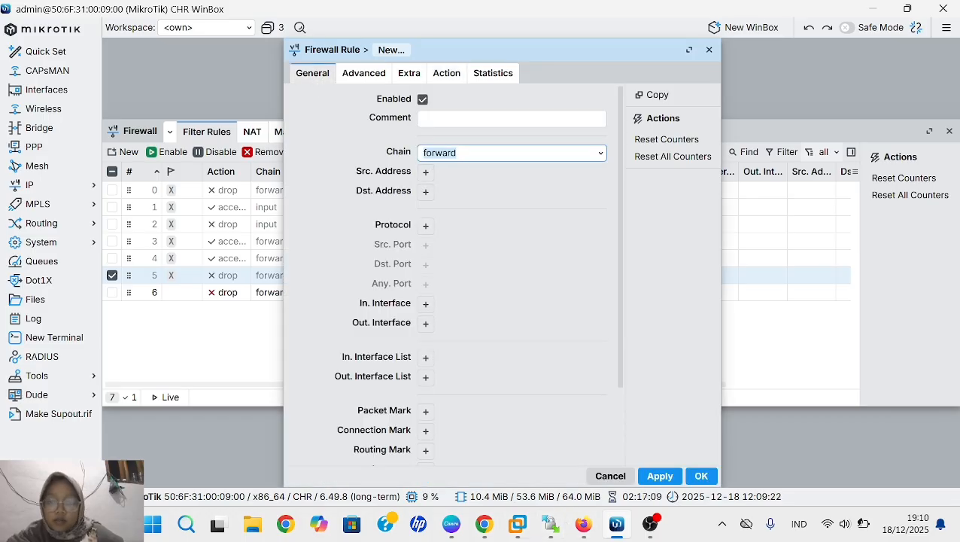
pyautogui.click(426, 226)
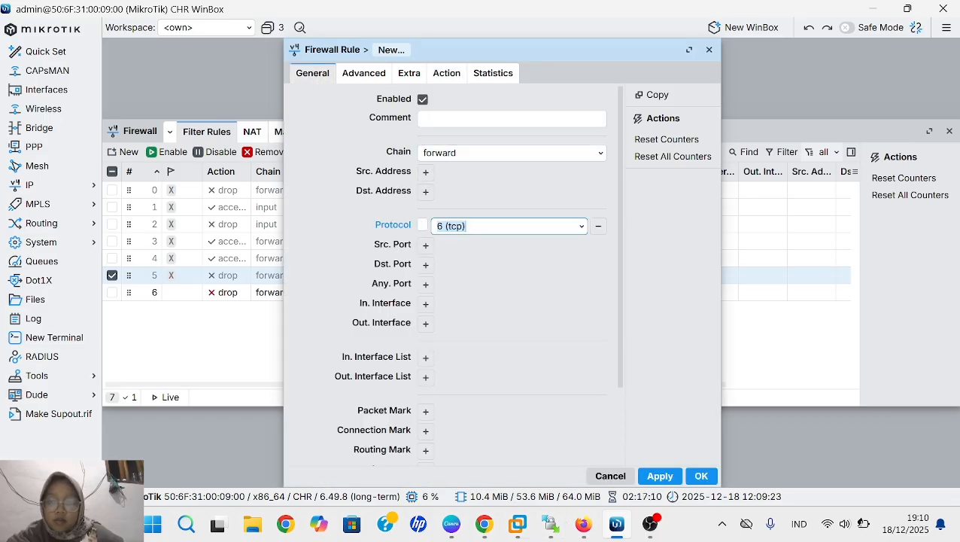
pyautogui.click(584, 227)
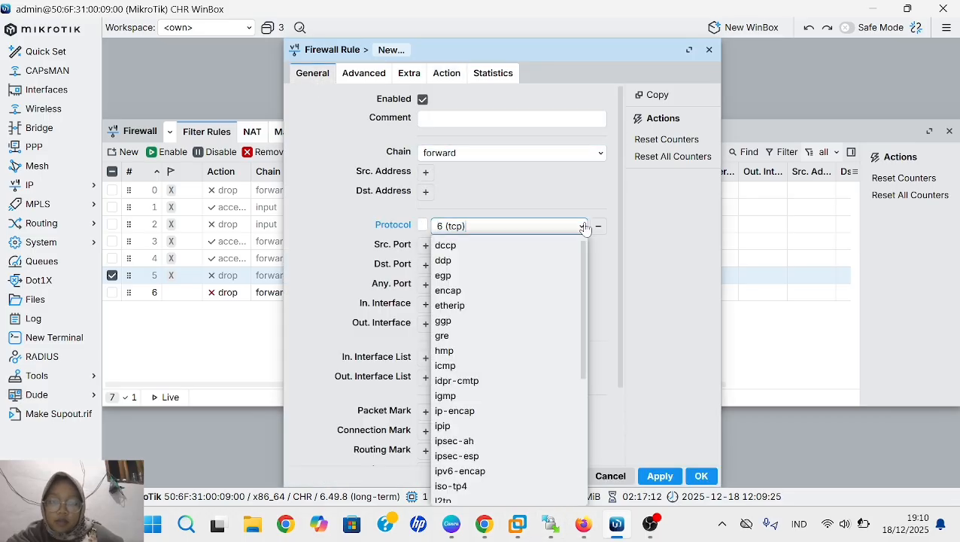
pyautogui.click(492, 365)
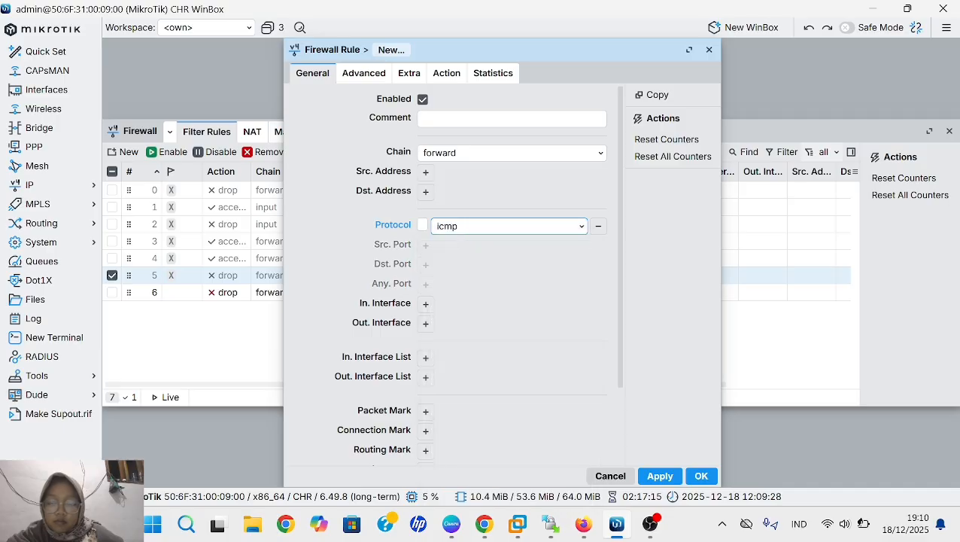
# - Set the new rule's outgoing interface to ether1, keep its action as accept and save the rule
pyautogui.click(425, 323)
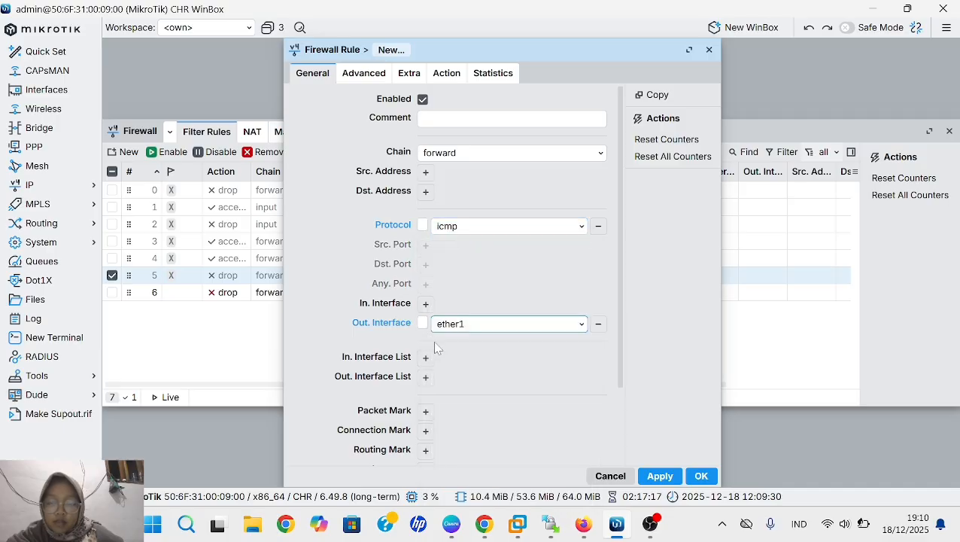
pyautogui.click(578, 325)
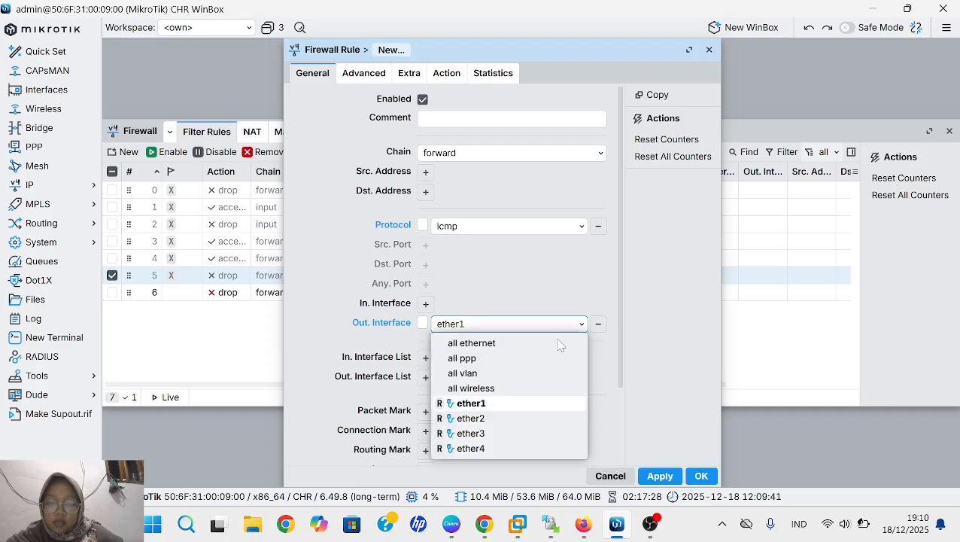
pyautogui.click(500, 404)
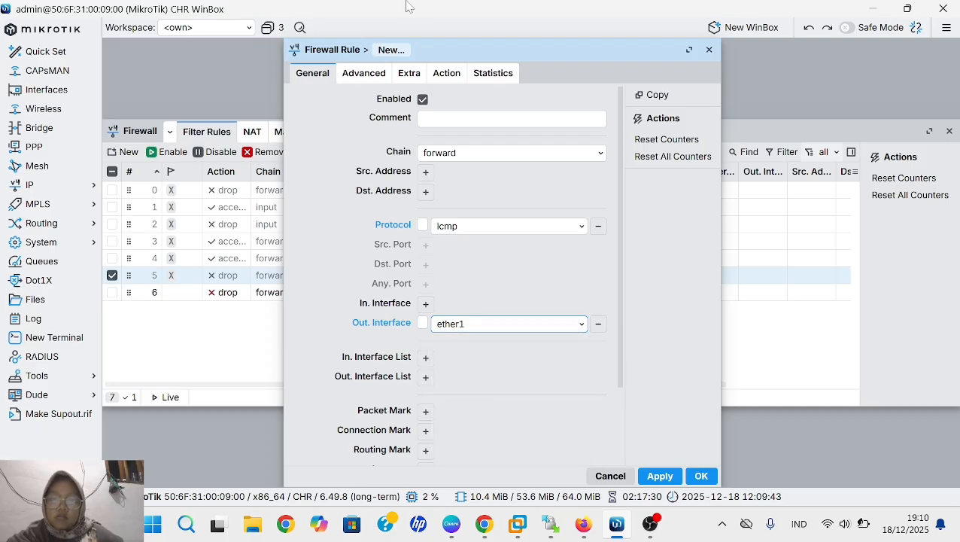
pyautogui.click(452, 80)
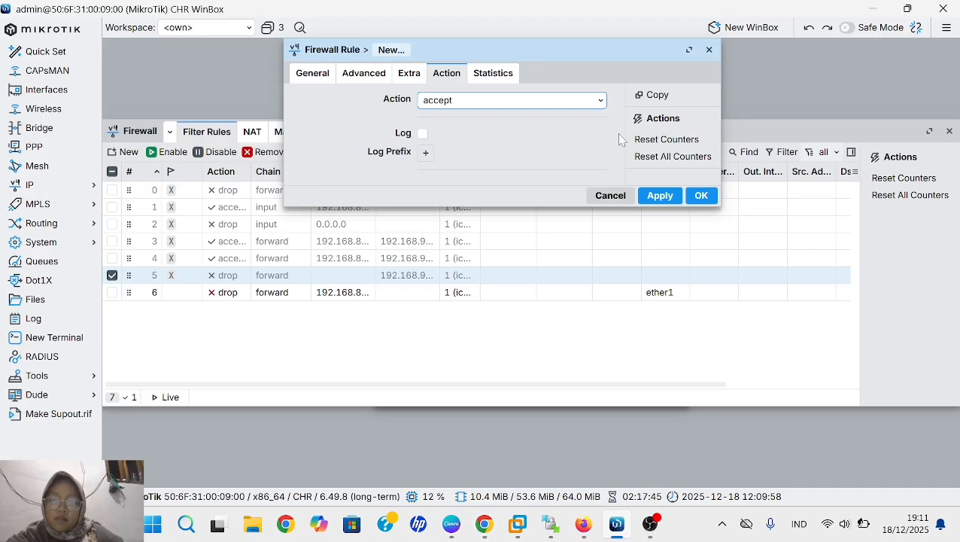
pyautogui.click(659, 197)
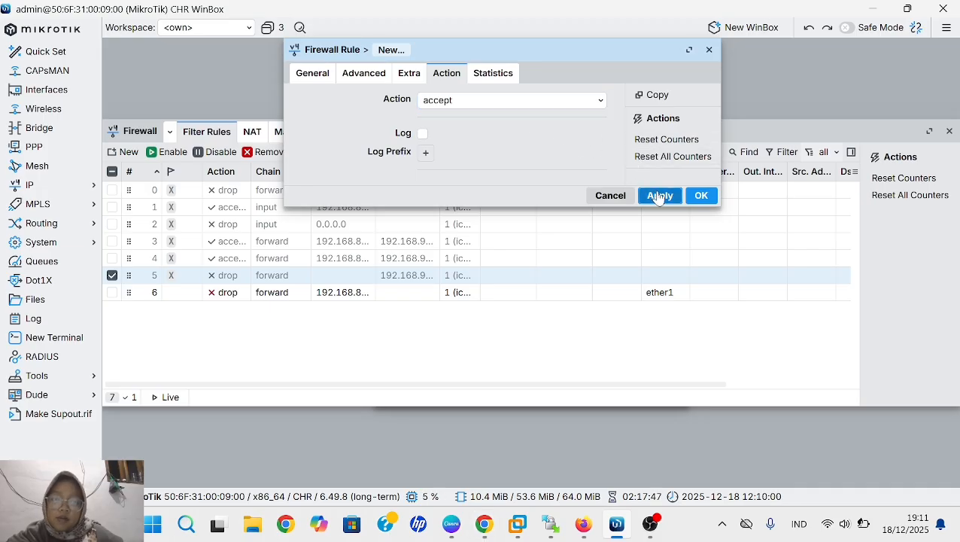
pyautogui.click(699, 197)
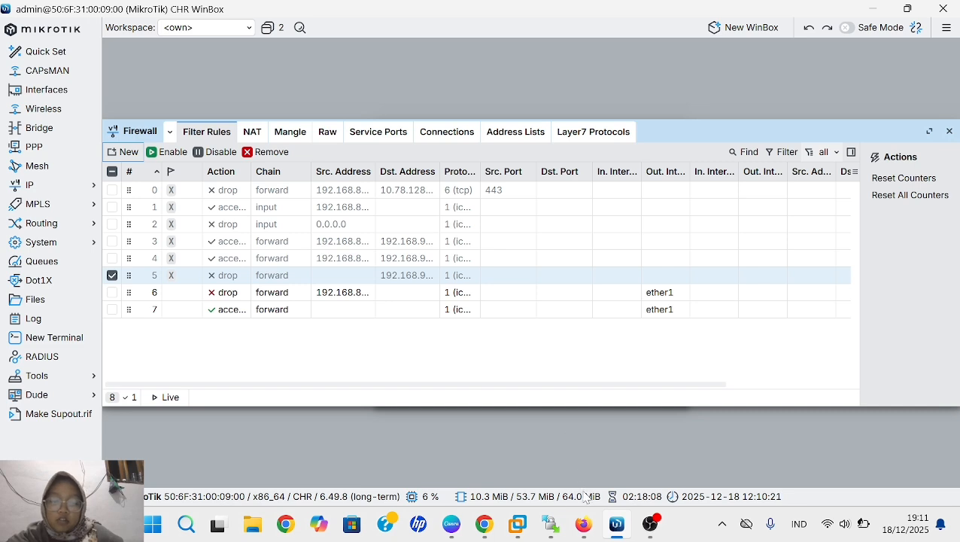
# - Switch to the Firefox terminal, stop the running ping on VPC1 and ping 8.8.8.8 from it
pyautogui.click(584, 524)
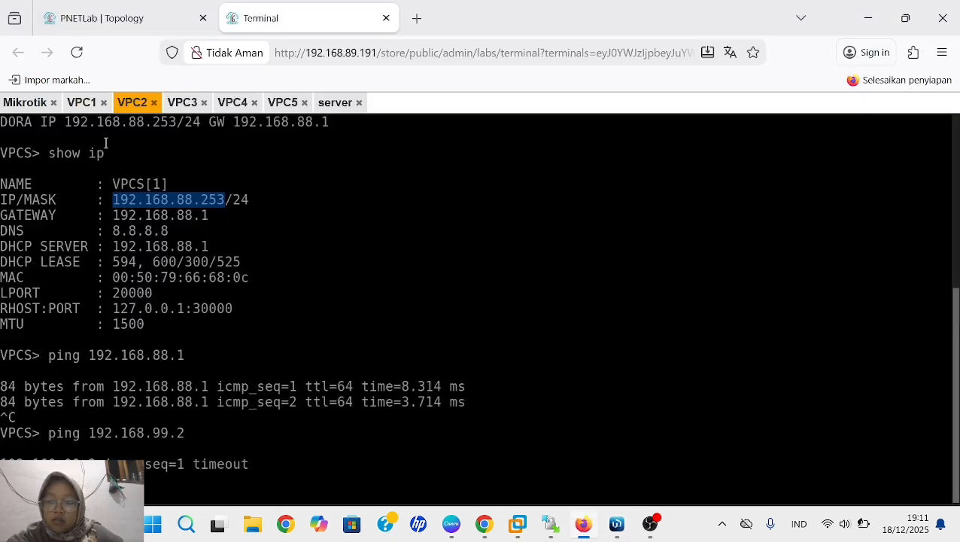
pyautogui.click(81, 102)
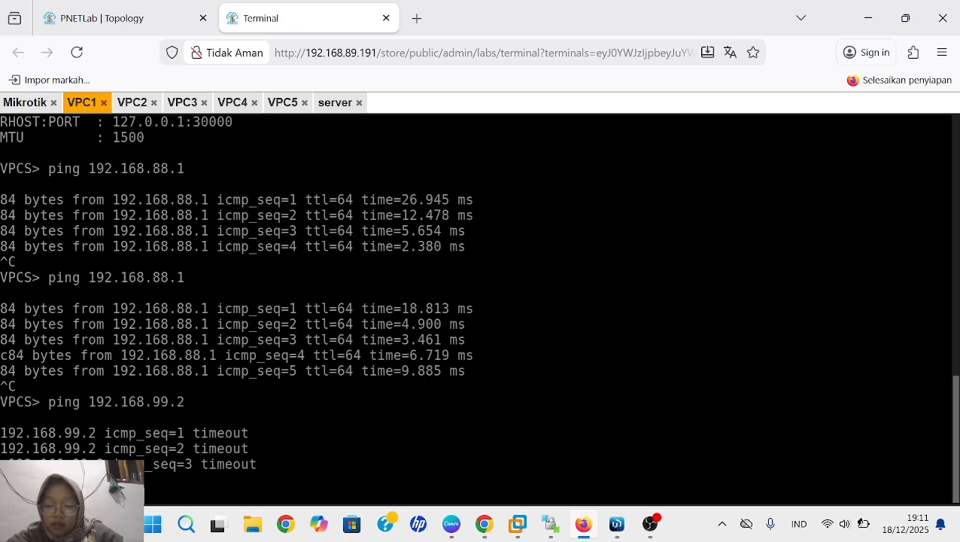
pyautogui.hotkey('ctrl', 'c')
pyautogui.write('ping 8.8.8.8')
pyautogui.press('Return')
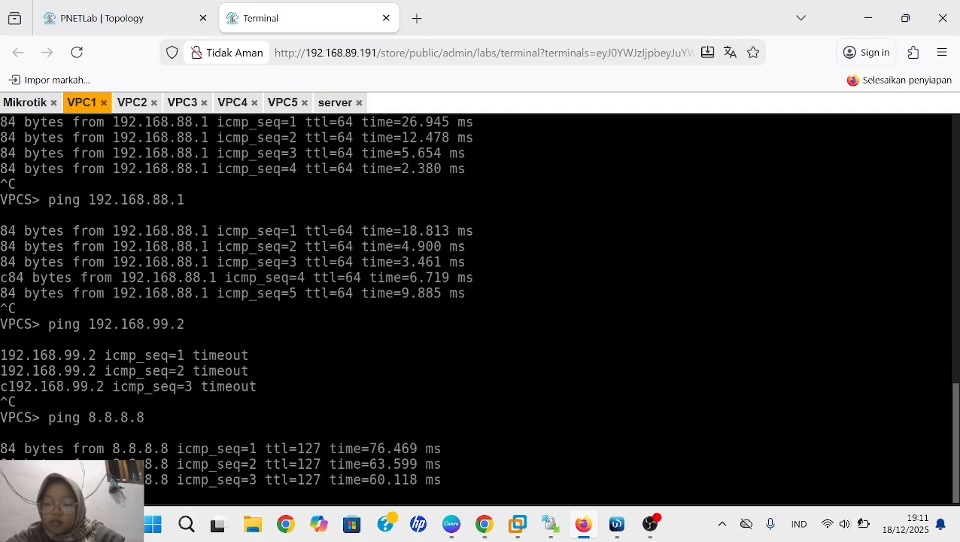
# - Stop the running ping on VPC2 and ping 8.8.8.8 from it
pyautogui.click(131, 109)
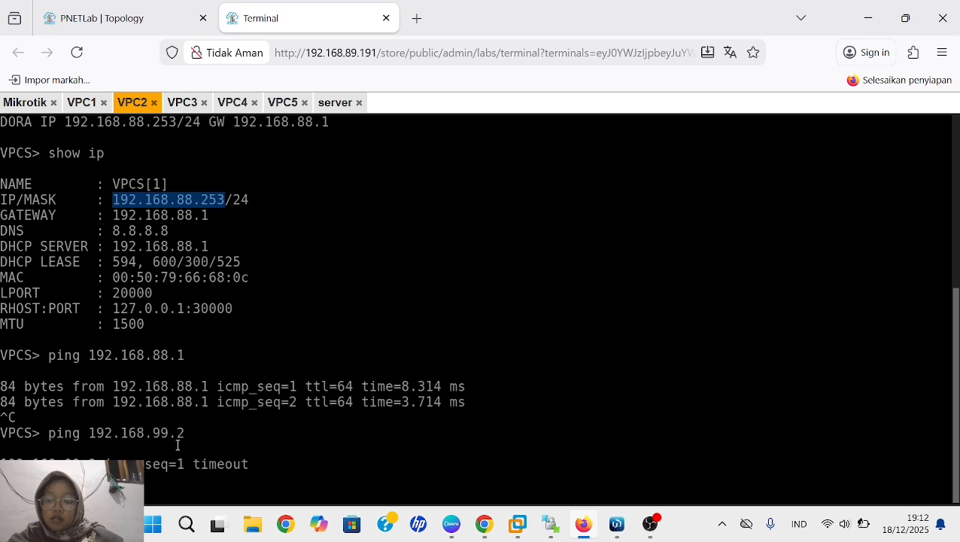
pyautogui.click(177, 495)
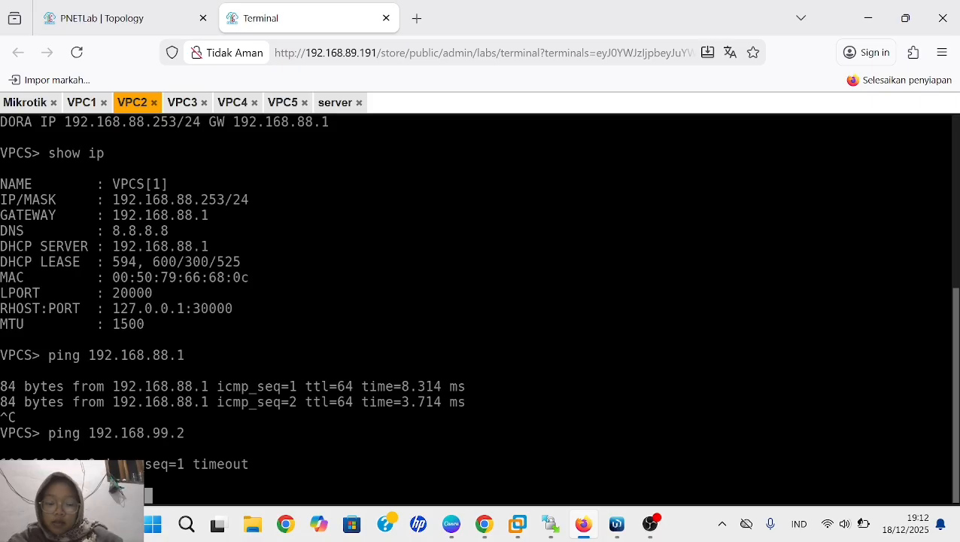
pyautogui.press('Return')
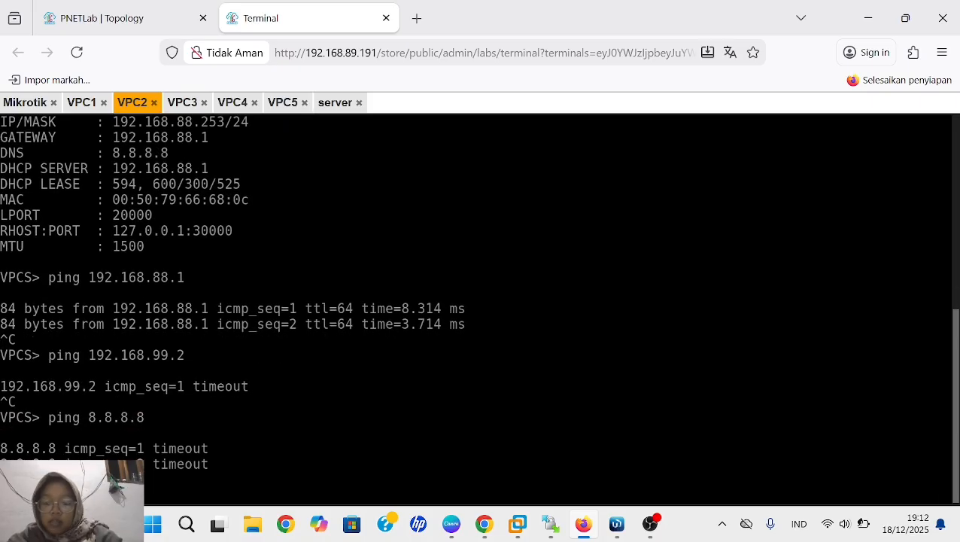
# - Stop the running ping on VPC3 and ping 8.8.8.8 from it
pyautogui.click(182, 103)
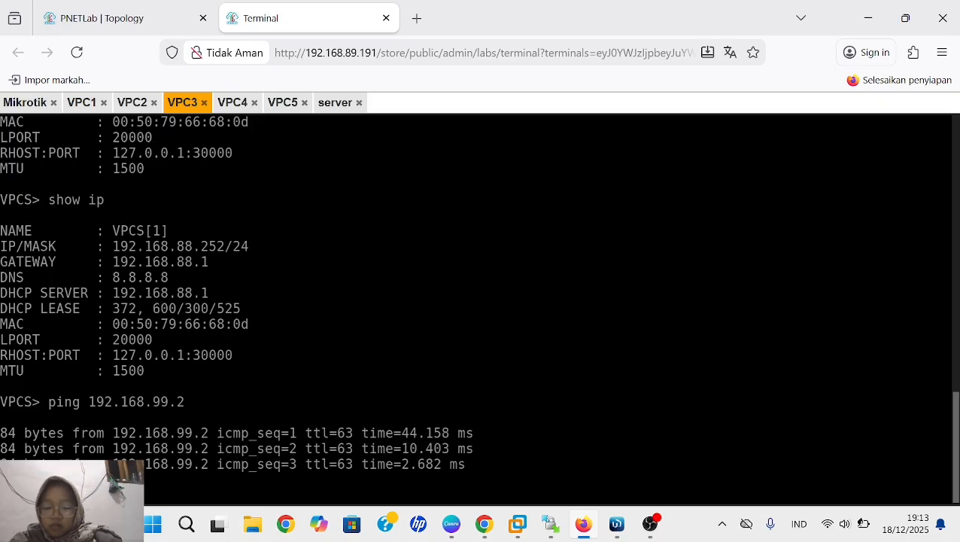
pyautogui.write('.')
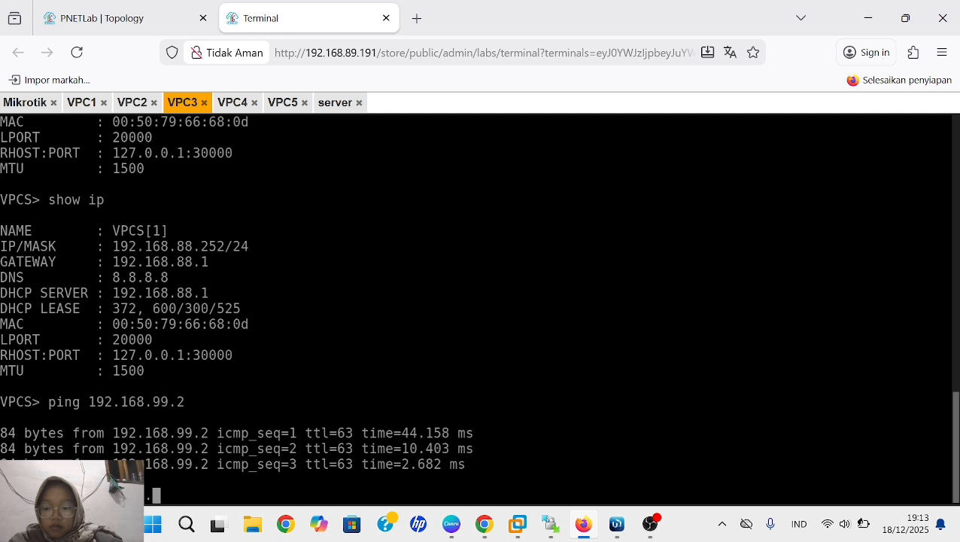
pyautogui.press('BackSpace')
pyautogui.hotkey('ctrl', 'c')
pyautogui.write('ping 8.8.8.8')
pyautogui.press('Return')
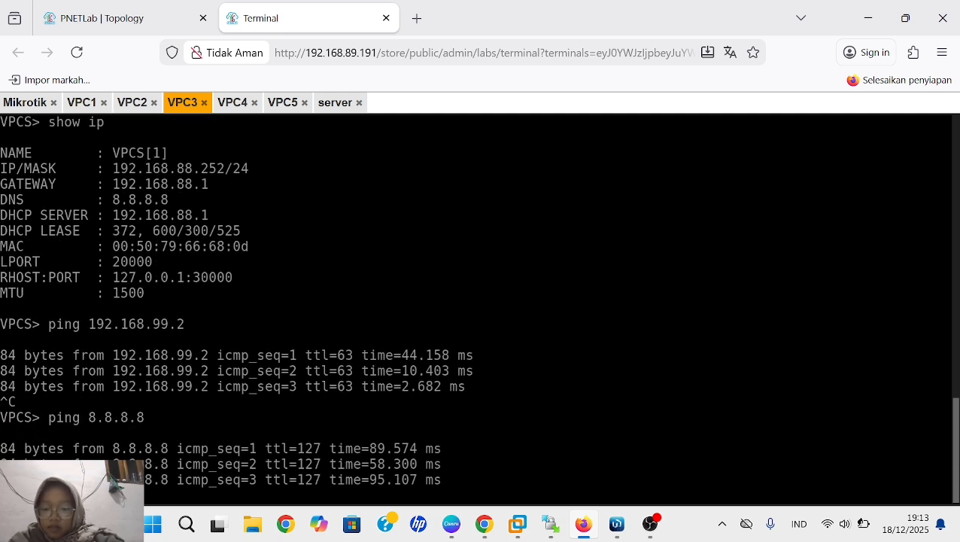
# - Stop the running ping on VPC4 and ping 8.8.8.8 from it
pyautogui.click(232, 103)
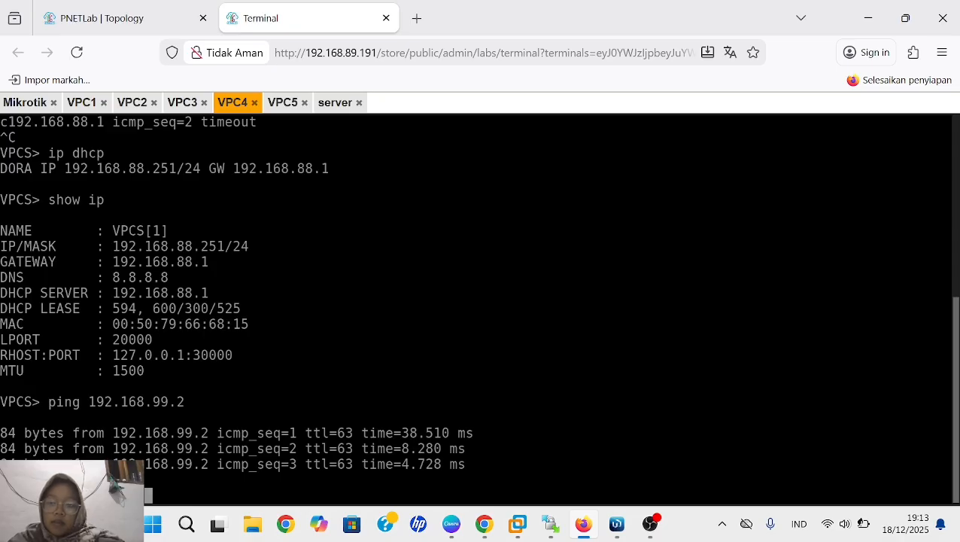
pyautogui.hotkey('ctrl', 'c')
pyautogui.write('ping 8.8.8.8')
pyautogui.press('Return')
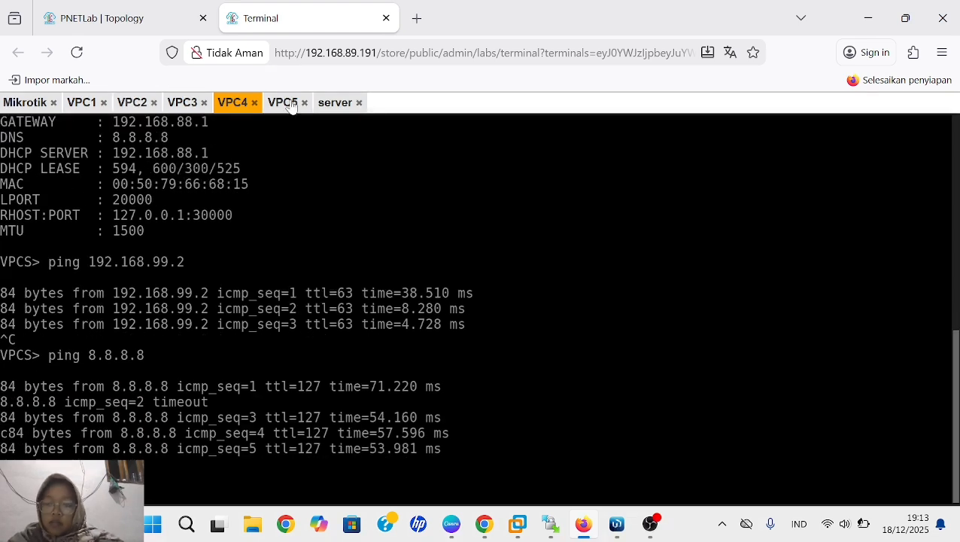
# - Ping 8.8.8.8 from VPC5 to test its internet access
pyautogui.click(285, 102)
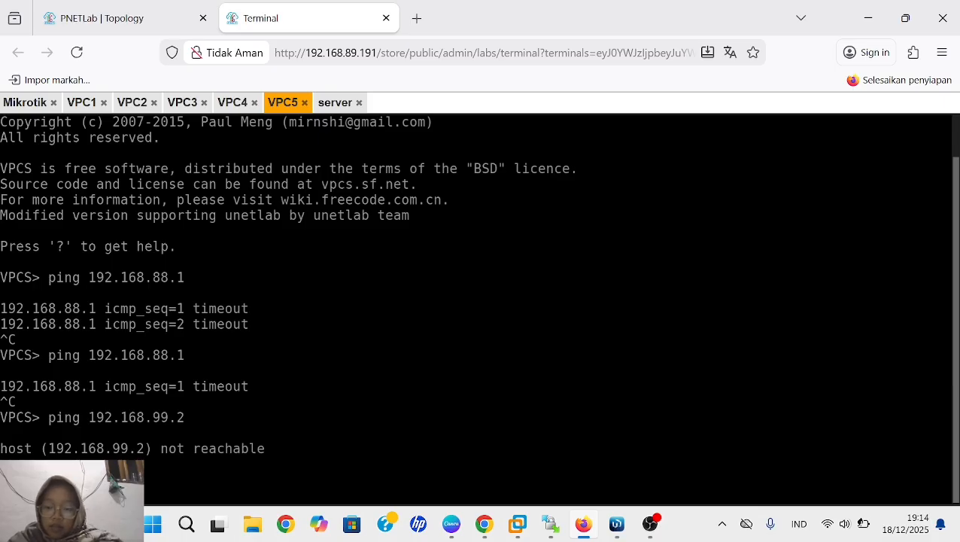
pyautogui.write('68')
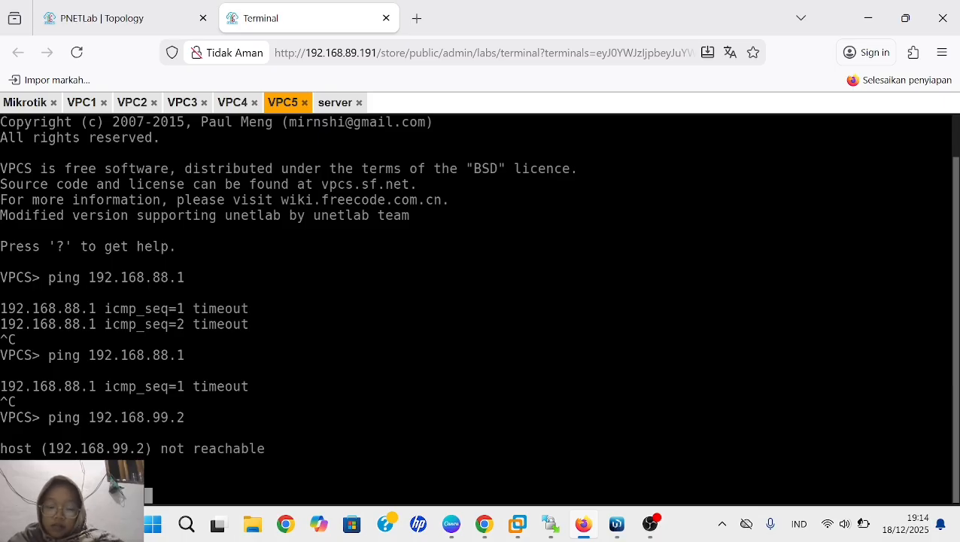
pyautogui.press('Return')
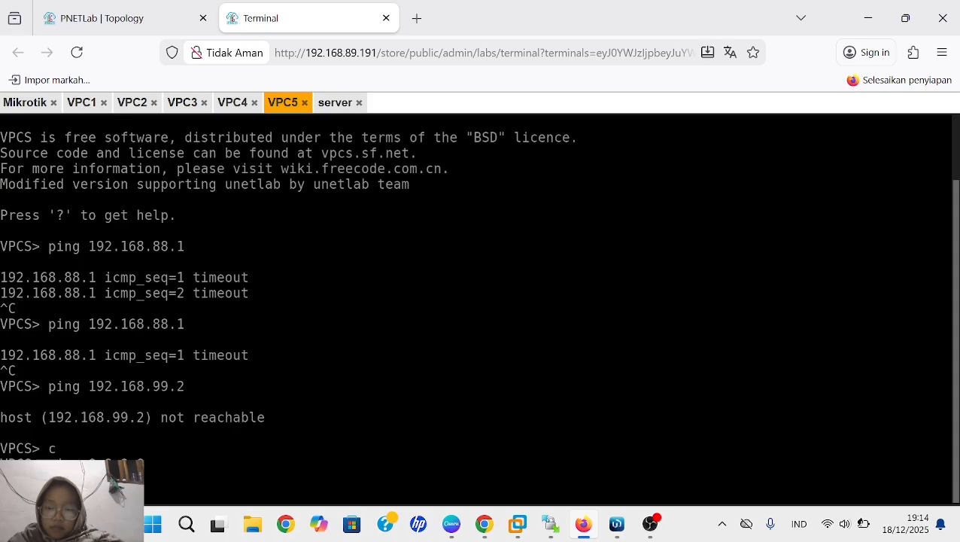
pyautogui.press('Return')
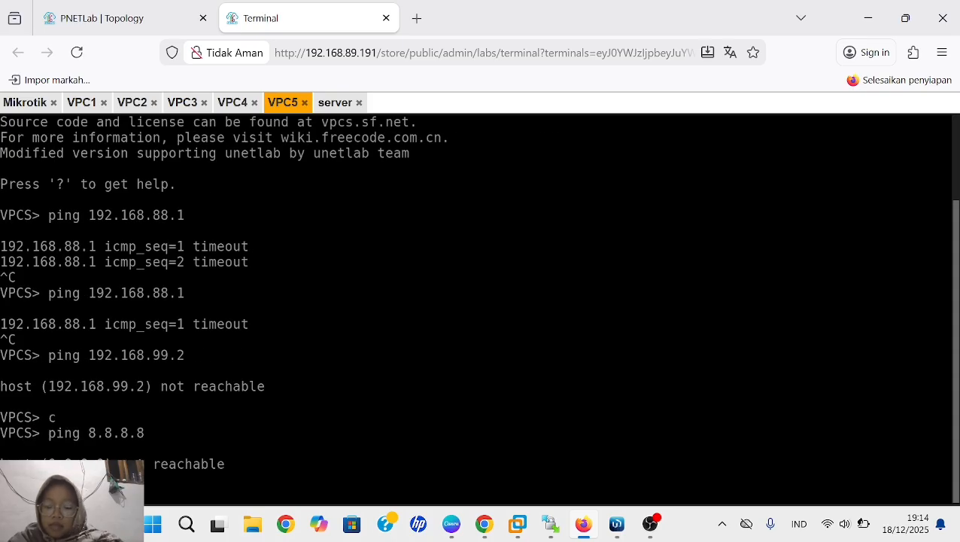
pyautogui.press('Return')
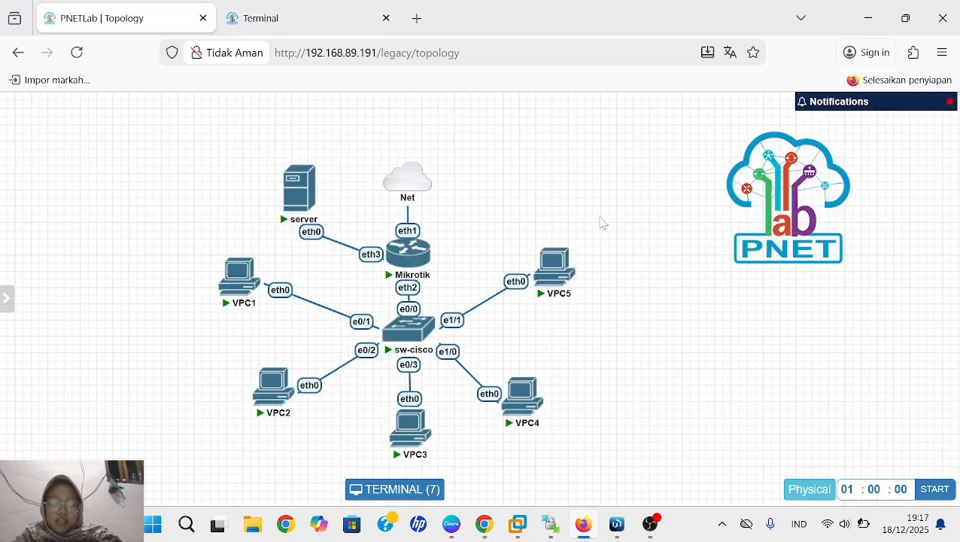
# - Look over the templates offered for a new node in the PNETLab topology and close the dialog
pyautogui.rightClick(601, 223)
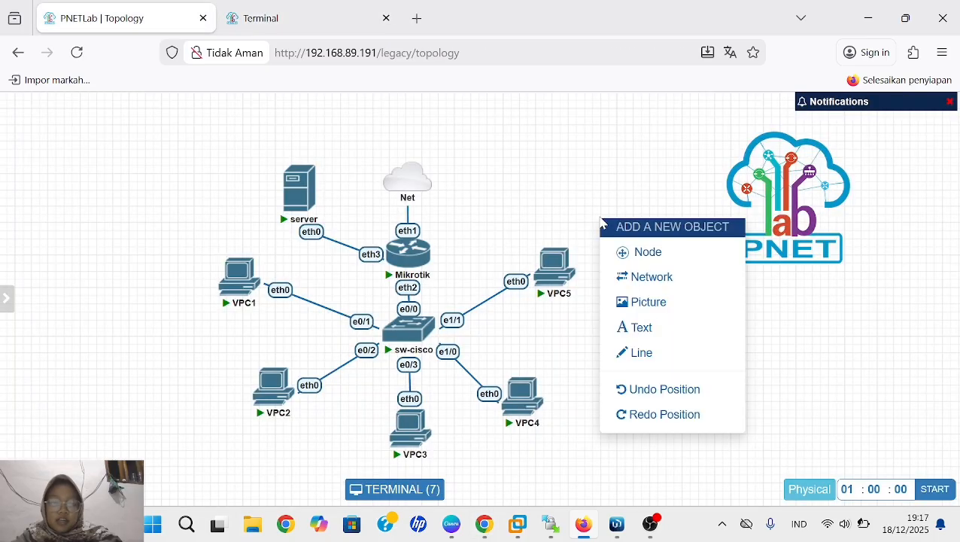
pyautogui.click(602, 253)
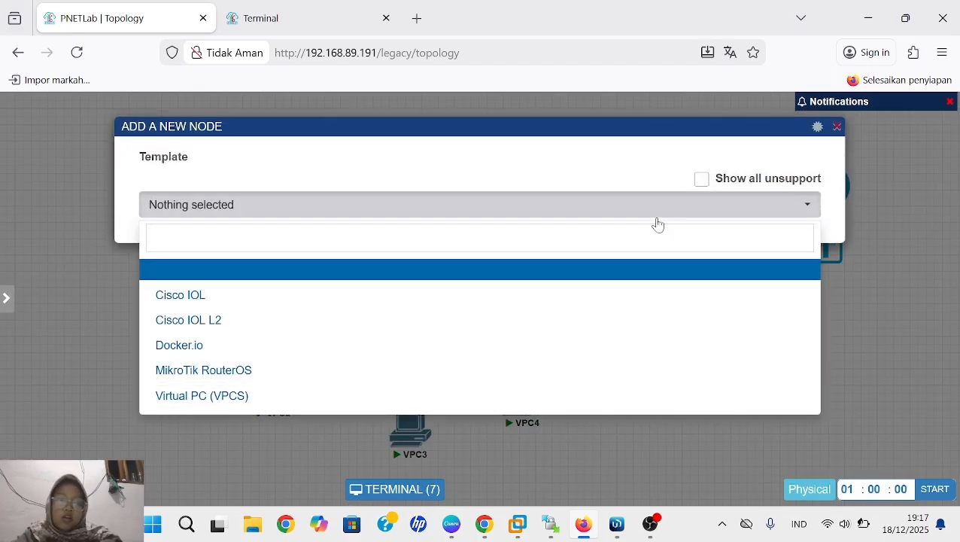
pyautogui.click(837, 127)
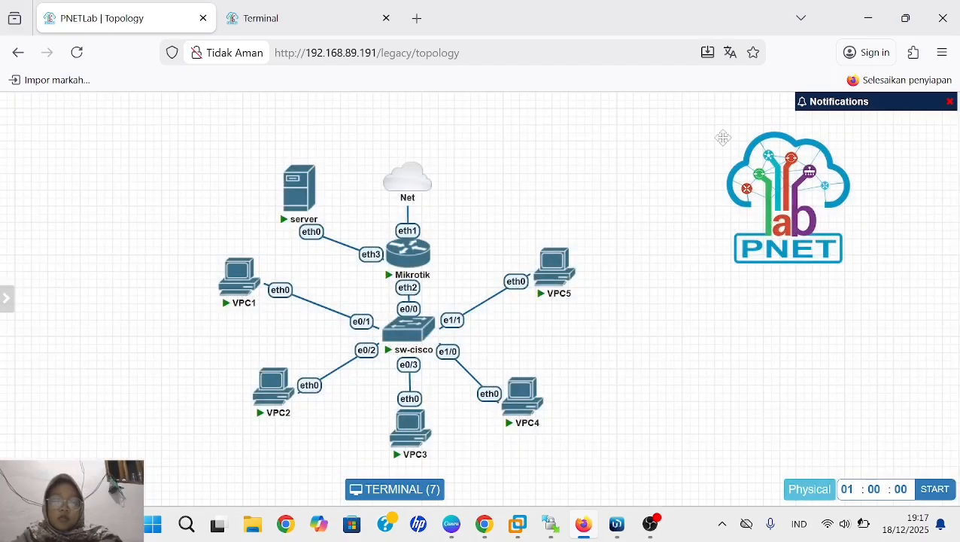
# - Close the current lab and open the PNETLab Devices page to browse the available Docker devices
pyautogui.moveTo(15, 349)
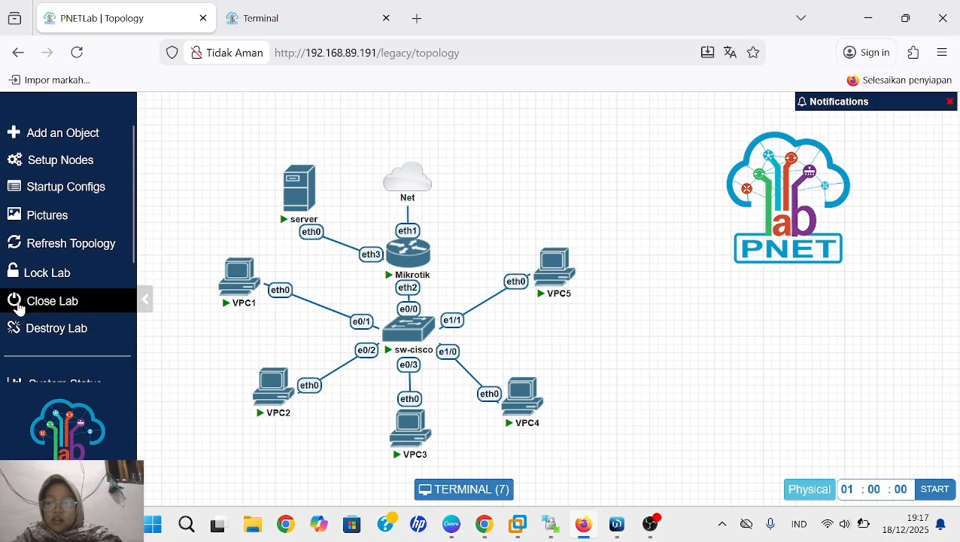
pyautogui.click(18, 306)
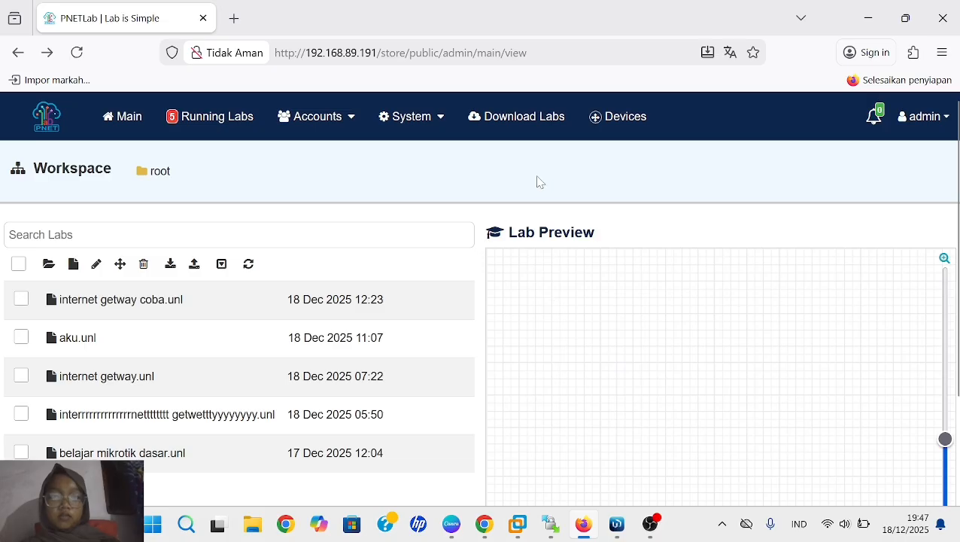
pyautogui.click(596, 120)
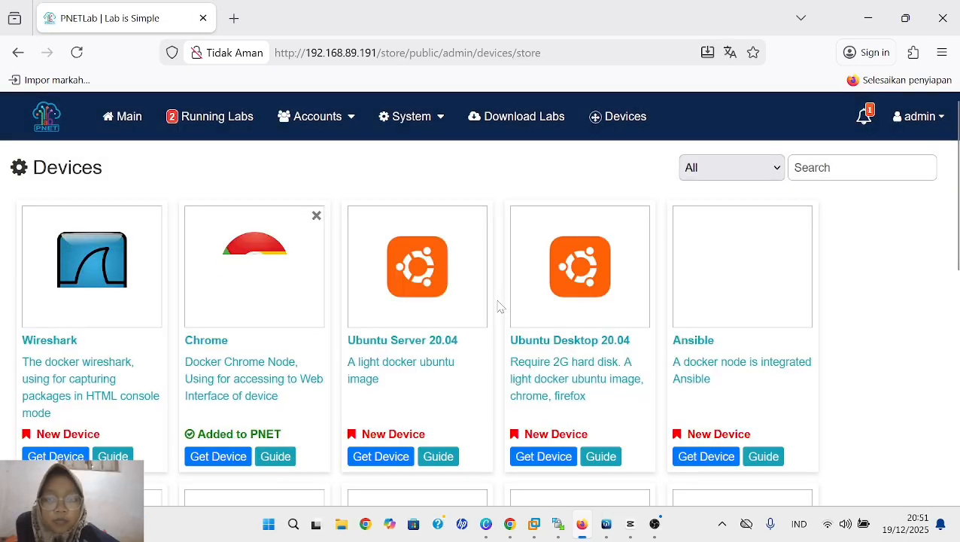
pyautogui.scroll(-5, 497, 305)
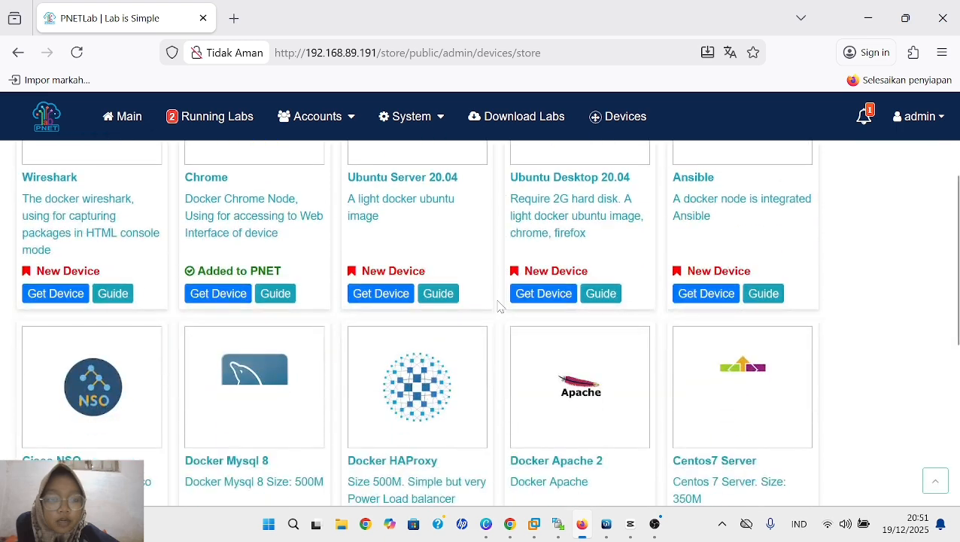
pyautogui.scroll(5, 498, 306)
pyautogui.scroll(-5, 497, 305)
pyautogui.scroll(4, 497, 305)
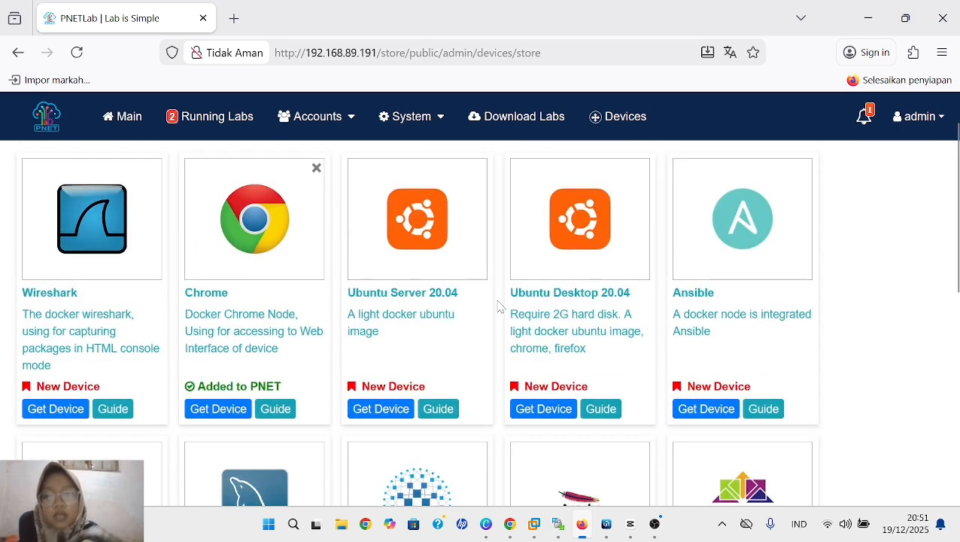
# - Leave the Devices page and open the "internet getway coba" lab from the workspace
pyautogui.scroll(-1, 497, 305)
pyautogui.scroll(-1, 497, 305)
pyautogui.scroll(2, 467, 258)
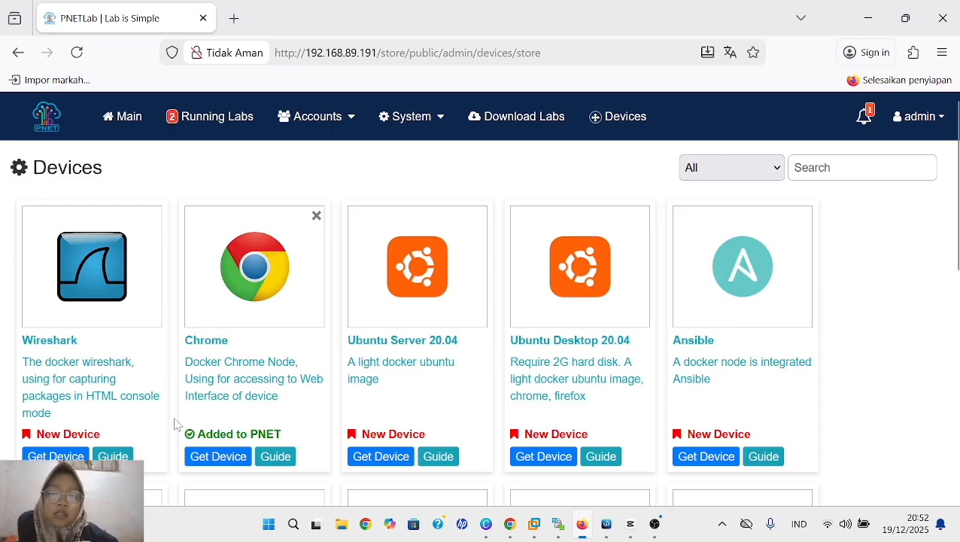
pyautogui.click(129, 123)
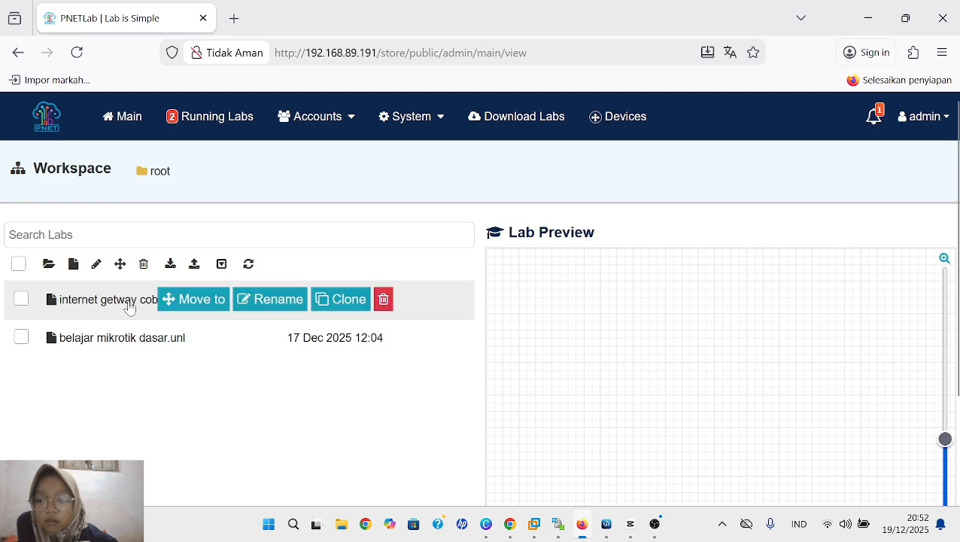
pyautogui.click(129, 309)
pyautogui.scroll(-4, 596, 326)
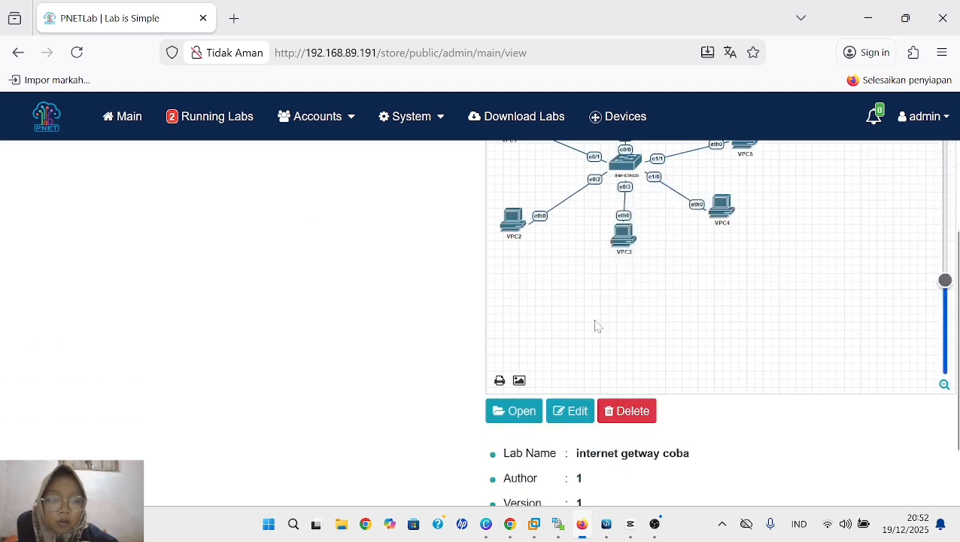
pyautogui.click(511, 328)
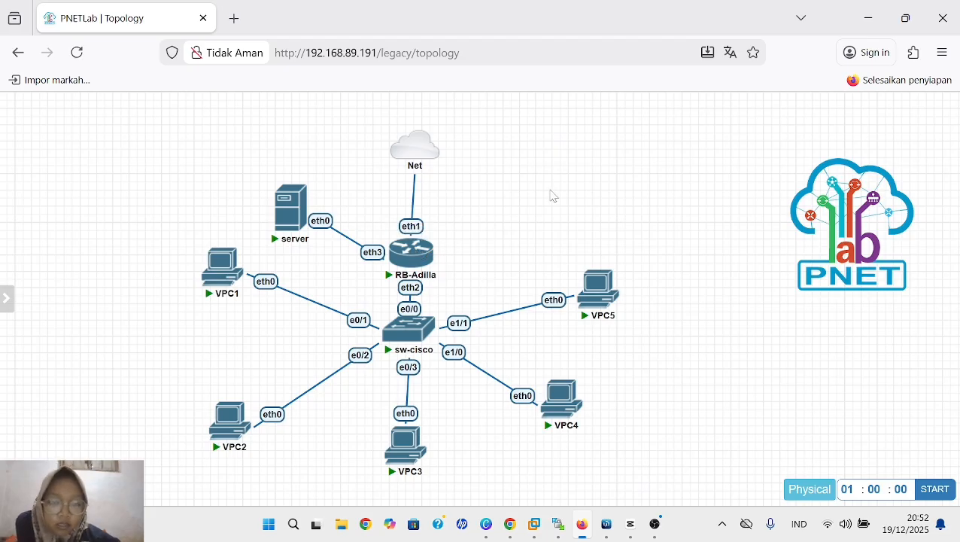
# - Start adding a new node to the topology from the Docker.io template, with the pnetlab/pnet-chrome:latest image
pyautogui.rightClick(552, 195)
pyautogui.click(584, 225)
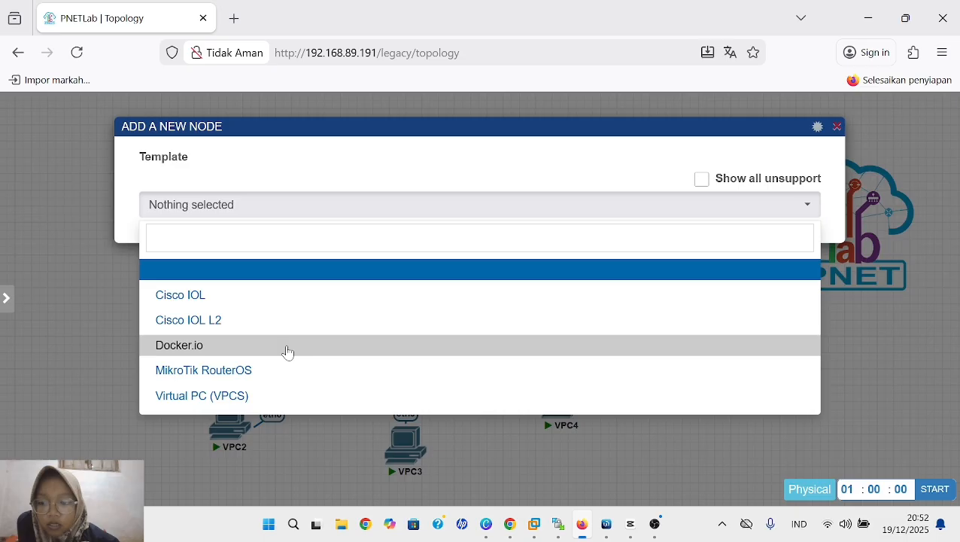
pyautogui.click(288, 348)
pyautogui.scroll(-2, 292, 335)
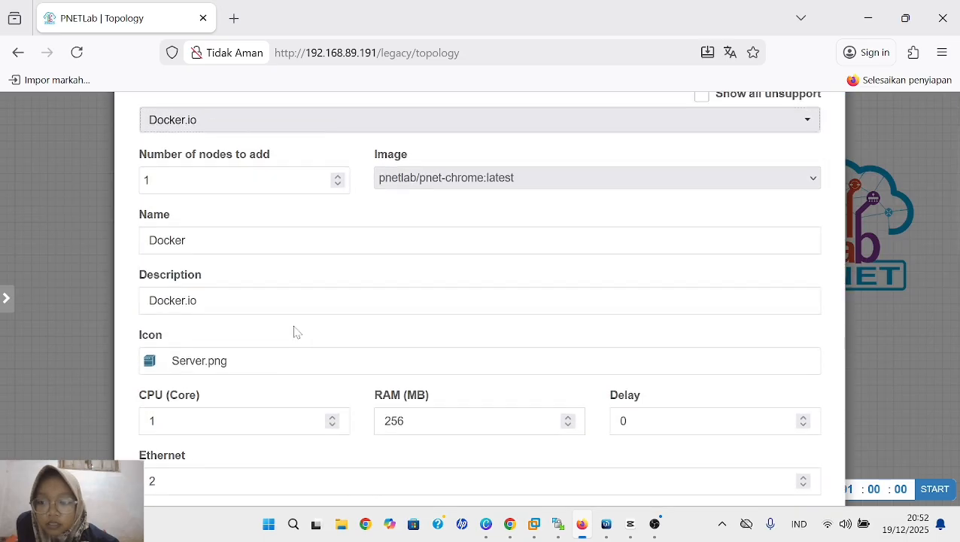
pyautogui.scroll(2, 295, 331)
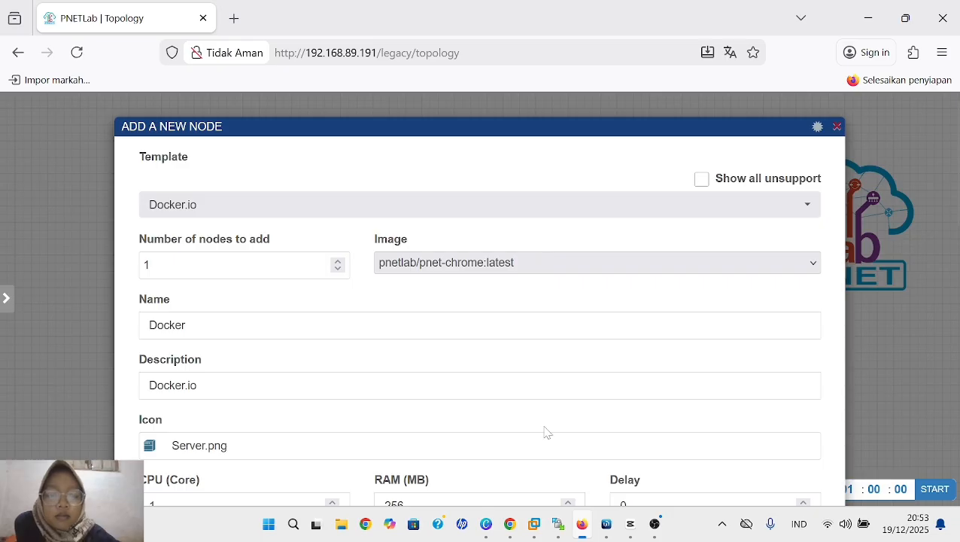
# - Name the new Docker node linux
pyautogui.scroll(-3, 542, 430)
pyautogui.scroll(-1, 452, 329)
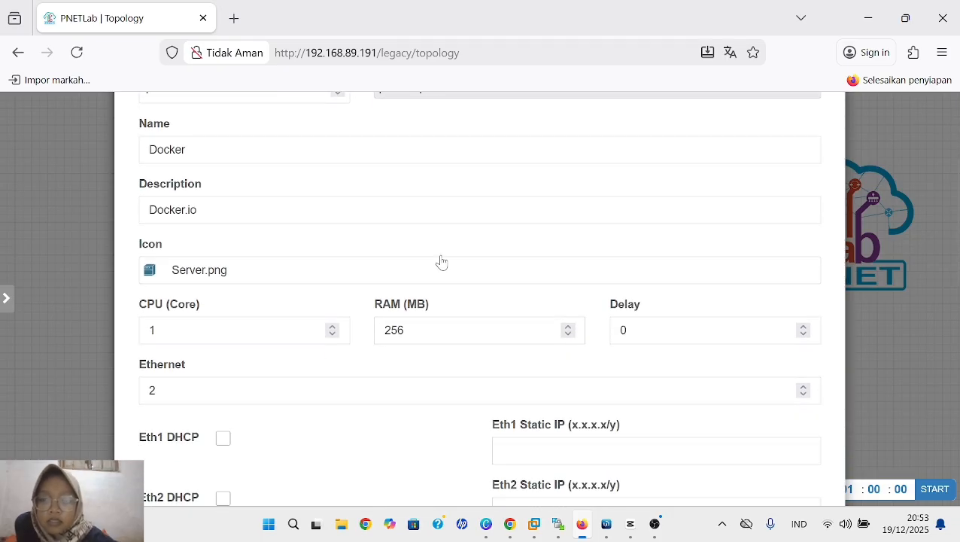
pyautogui.press('BackSpace')
pyautogui.press('BackSpace')
pyautogui.press('BackSpace')
pyautogui.press('BackSpace')
pyautogui.press('BackSpace')
pyautogui.press('BackSpace')
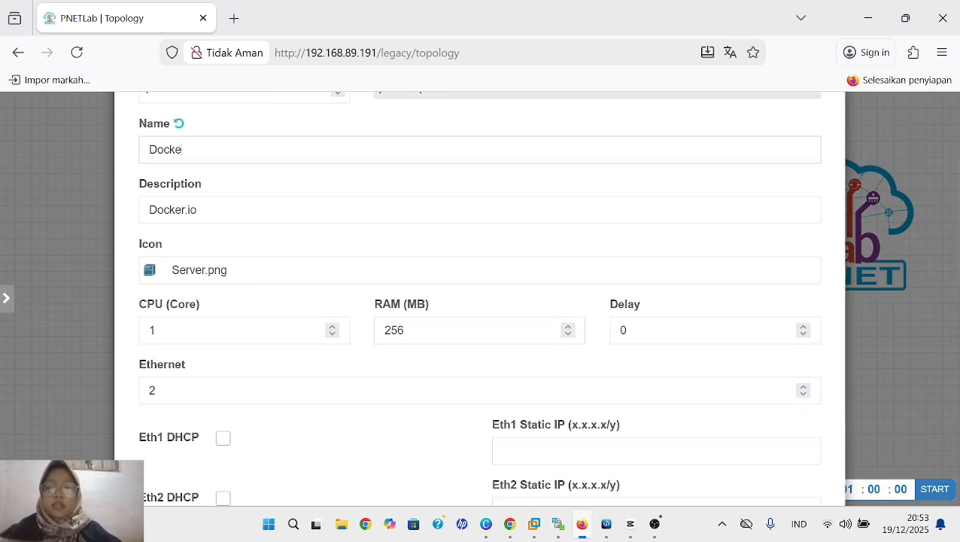
pyautogui.write('l')
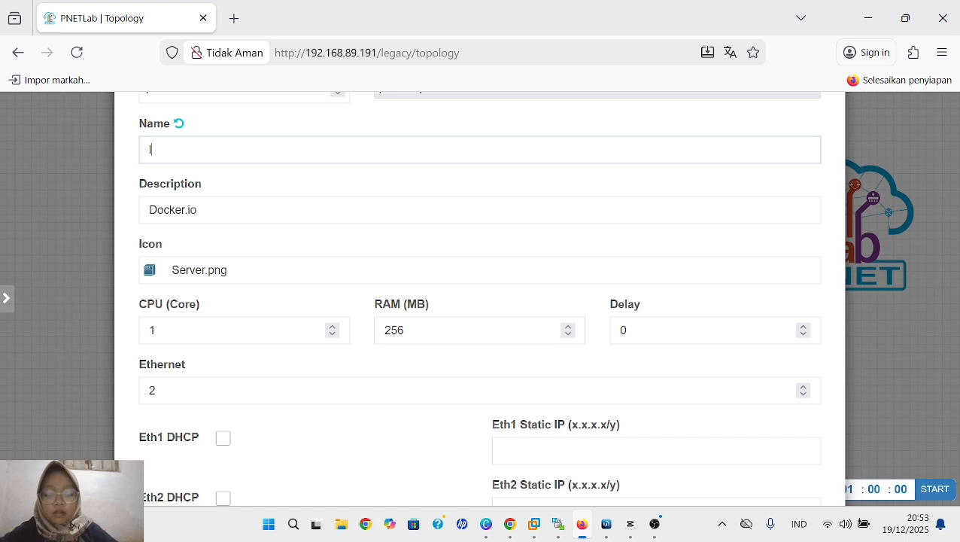
pyautogui.write('inux')
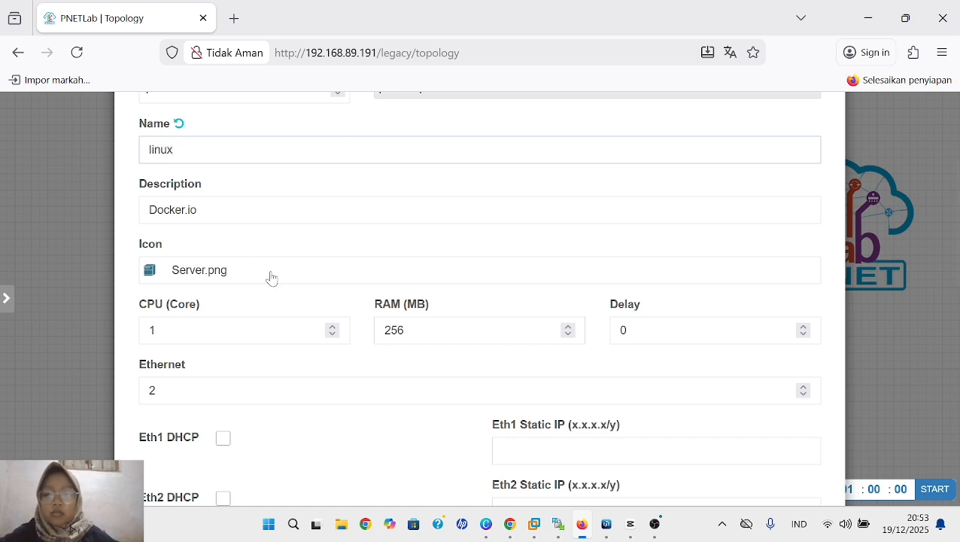
# - Search the device icons for linux and set the node's icon to Desktop_linux.png
pyautogui.scroll(-2, 201, 276)
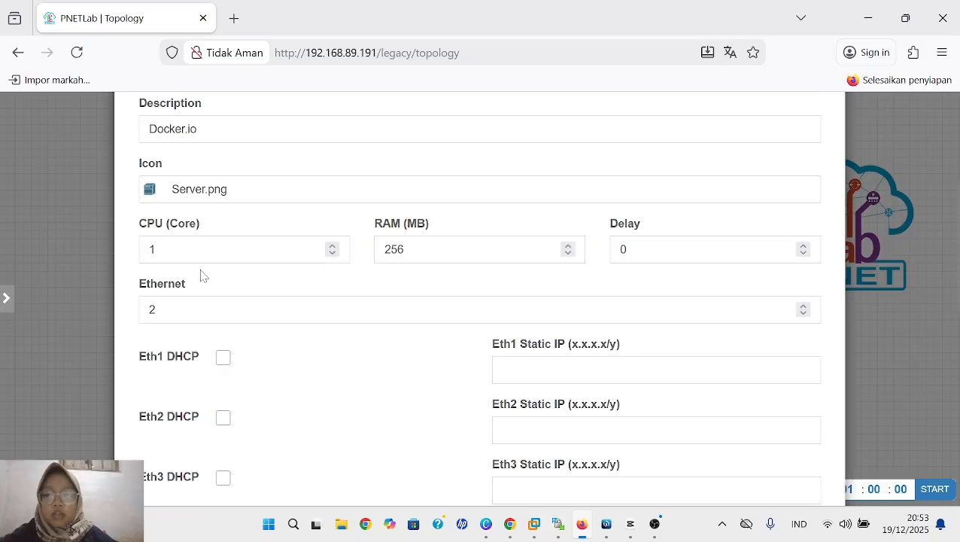
pyautogui.click(265, 200)
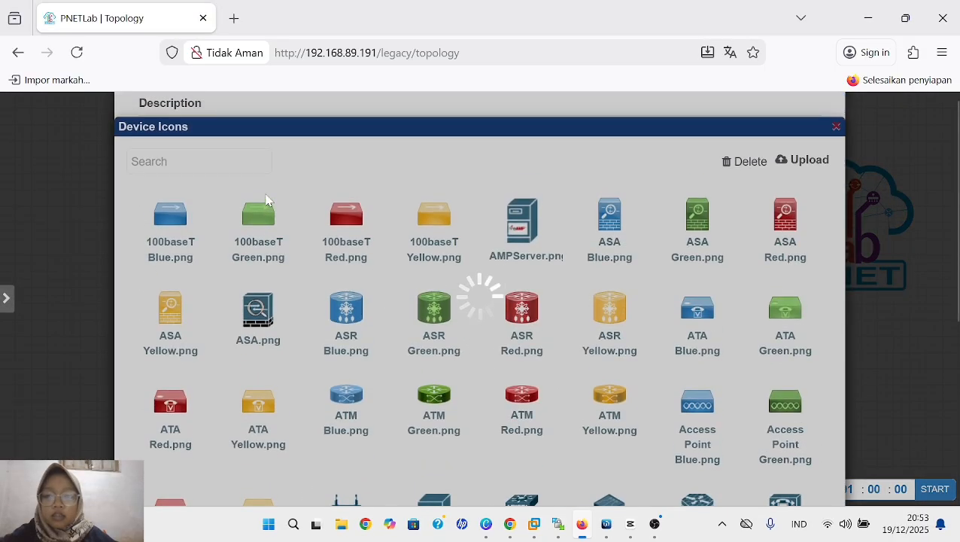
pyautogui.write('linux')
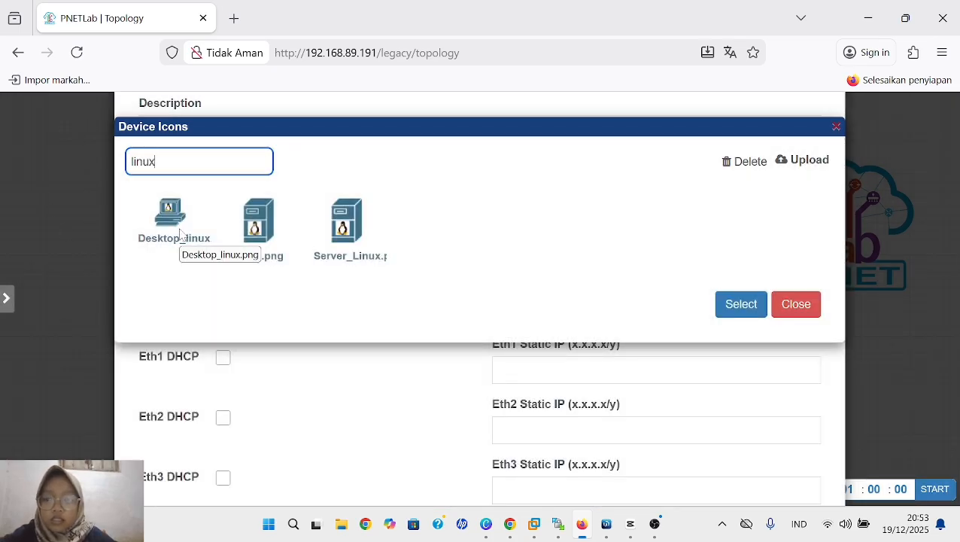
pyautogui.click(180, 234)
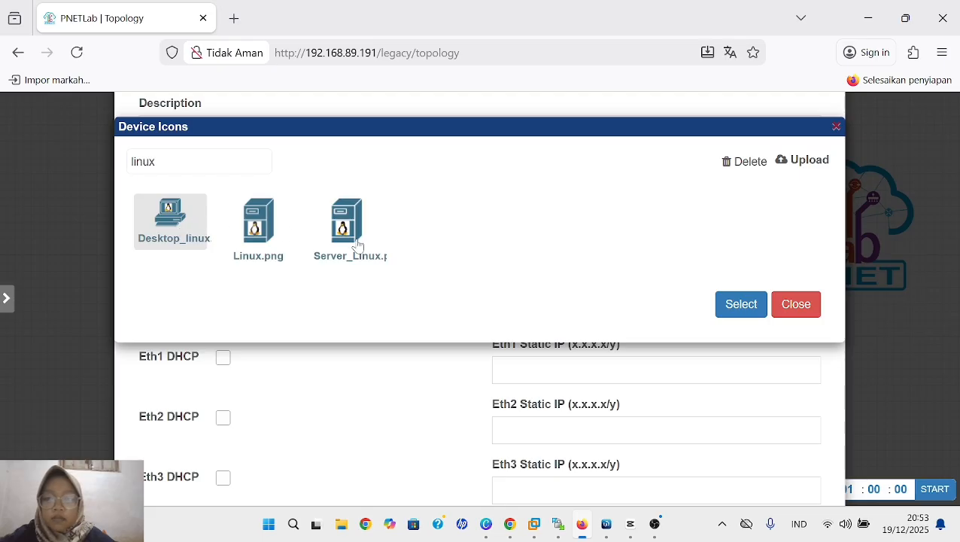
pyautogui.click(741, 304)
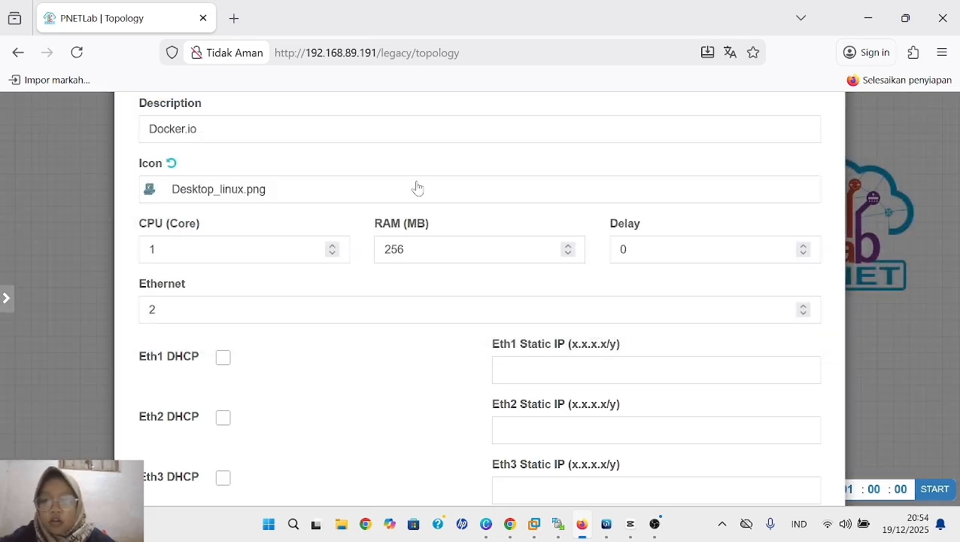
# - Replace the Docker node's description with linux
pyautogui.click(412, 132)
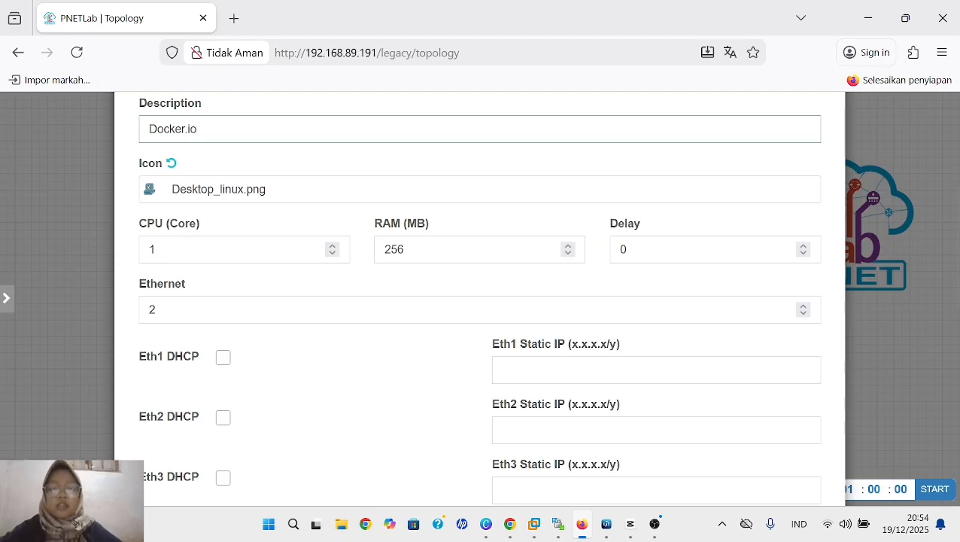
pyautogui.press('BackSpace')
pyautogui.press('BackSpace')
pyautogui.press('BackSpace')
pyautogui.press('BackSpace')
pyautogui.press('BackSpace')
pyautogui.press('BackSpace')
pyautogui.press('BackSpace')
pyautogui.press('BackSpace')
pyautogui.press('BackSpace')
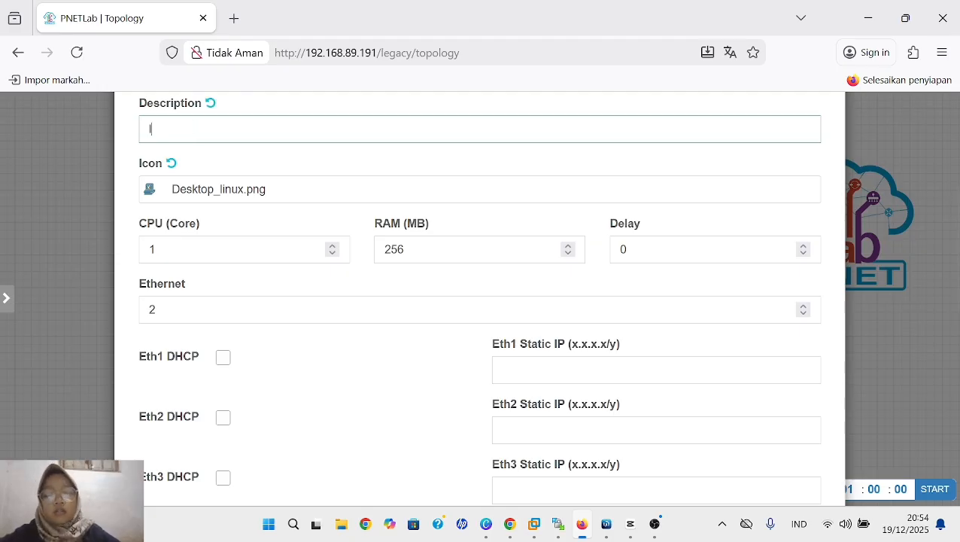
pyautogui.write('linux')
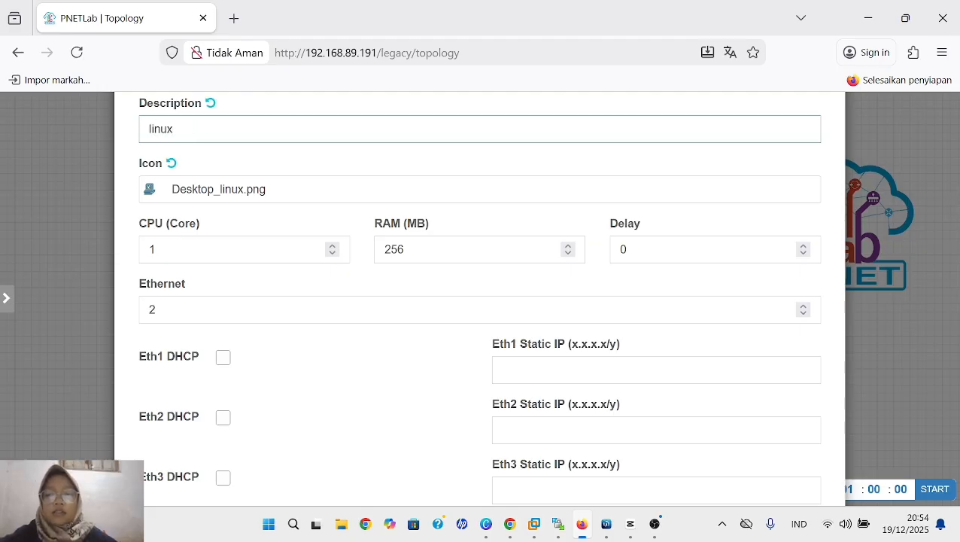
# - Enable DHCP on Eth1 for the linux node
pyautogui.scroll(-5, 479, 298)
pyautogui.scroll(3, 479, 298)
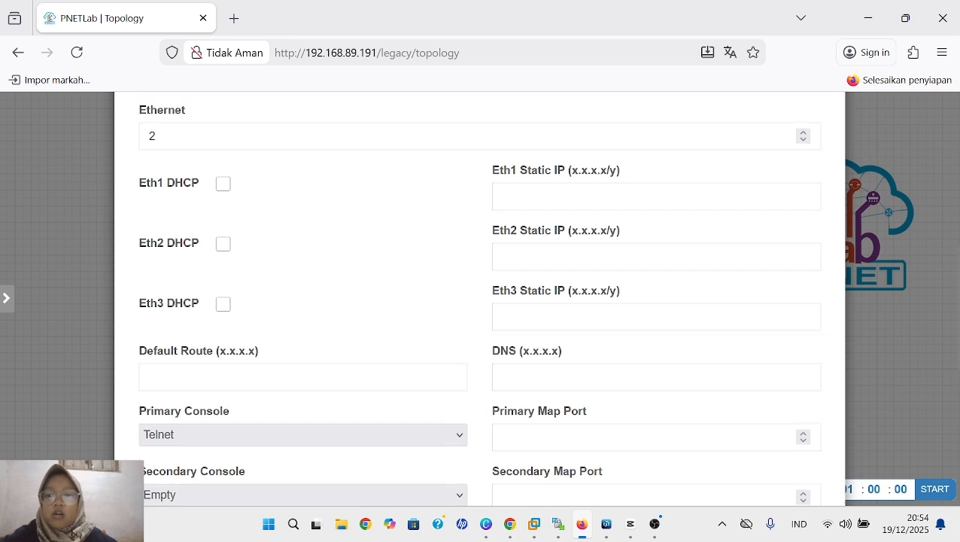
pyautogui.click(223, 184)
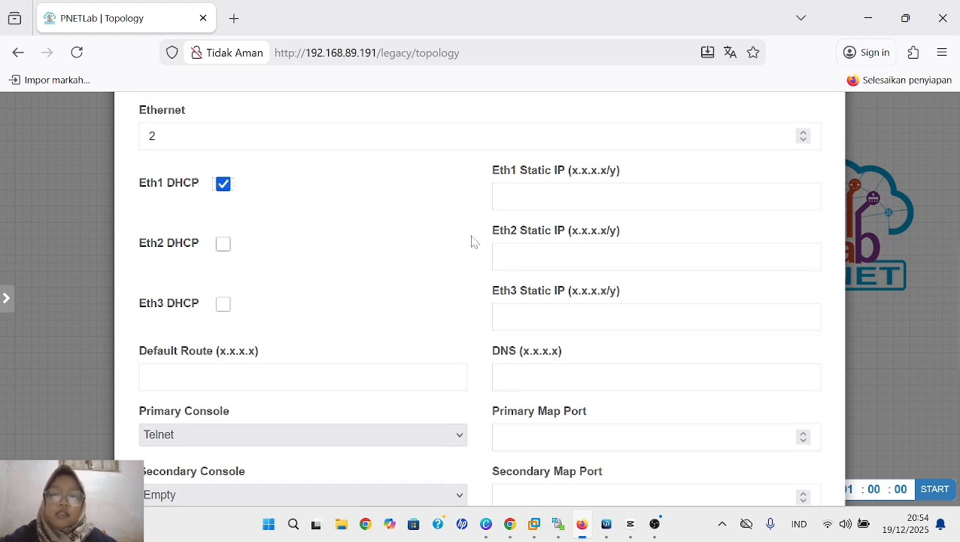
# - Set the linux node's primary console to RDP and save the new node
pyautogui.scroll(-2, 401, 351)
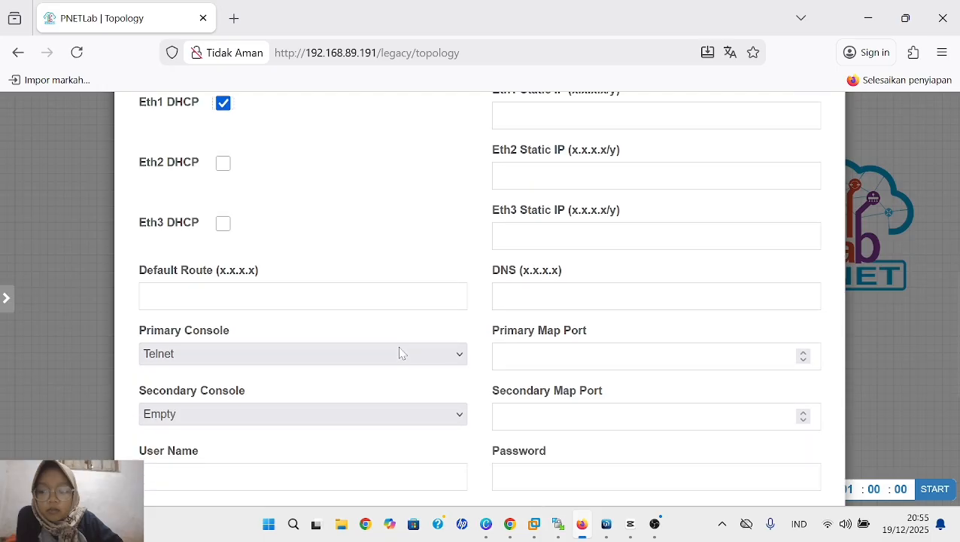
pyautogui.scroll(-4, 401, 352)
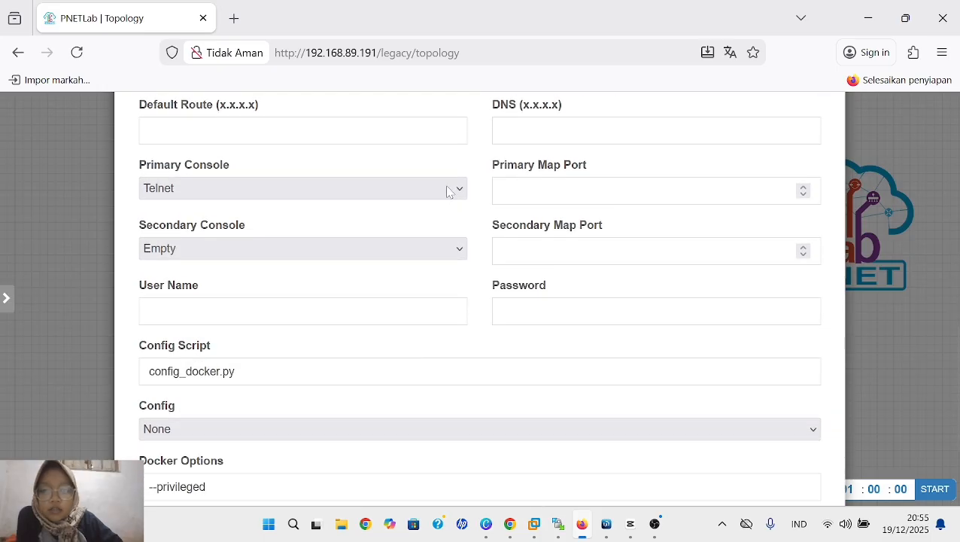
pyautogui.click(449, 191)
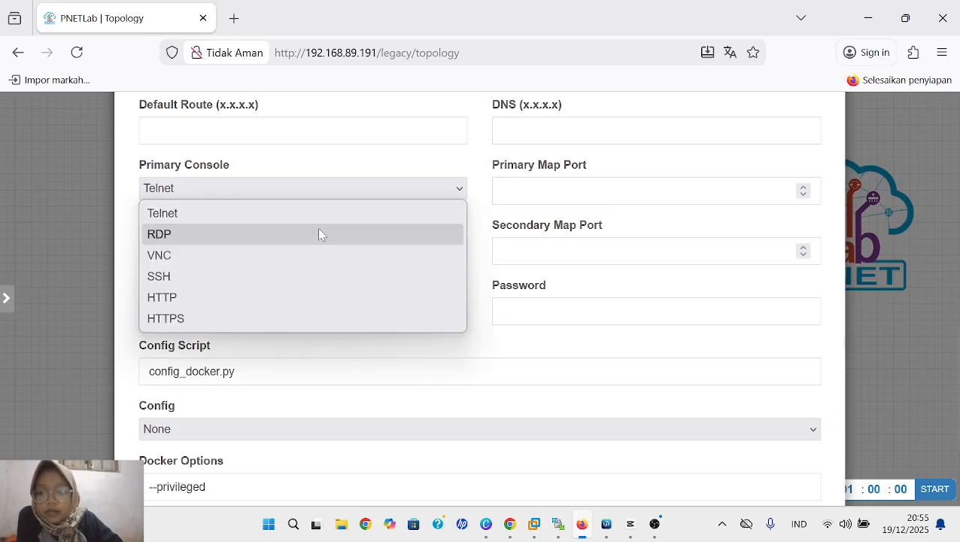
pyautogui.click(319, 233)
pyautogui.scroll(-3, 470, 316)
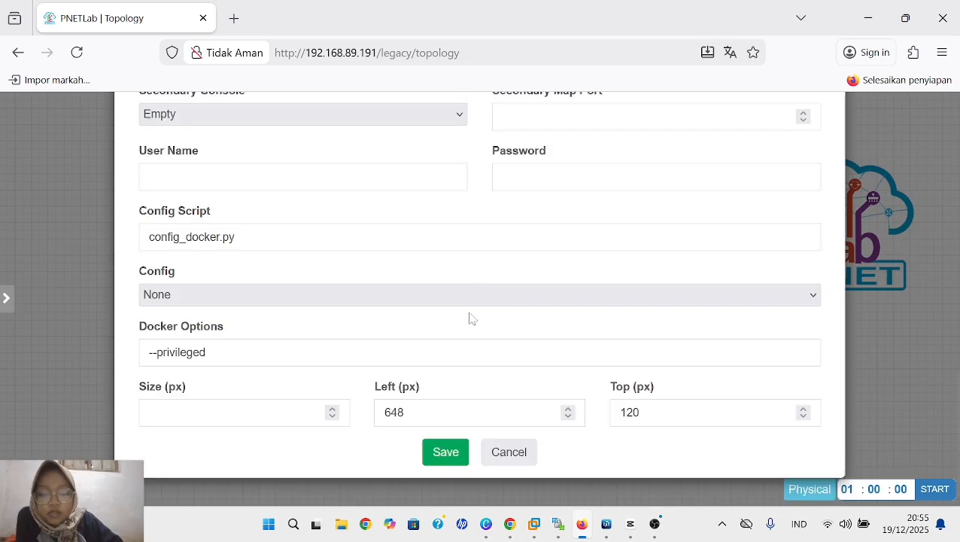
pyautogui.click(455, 457)
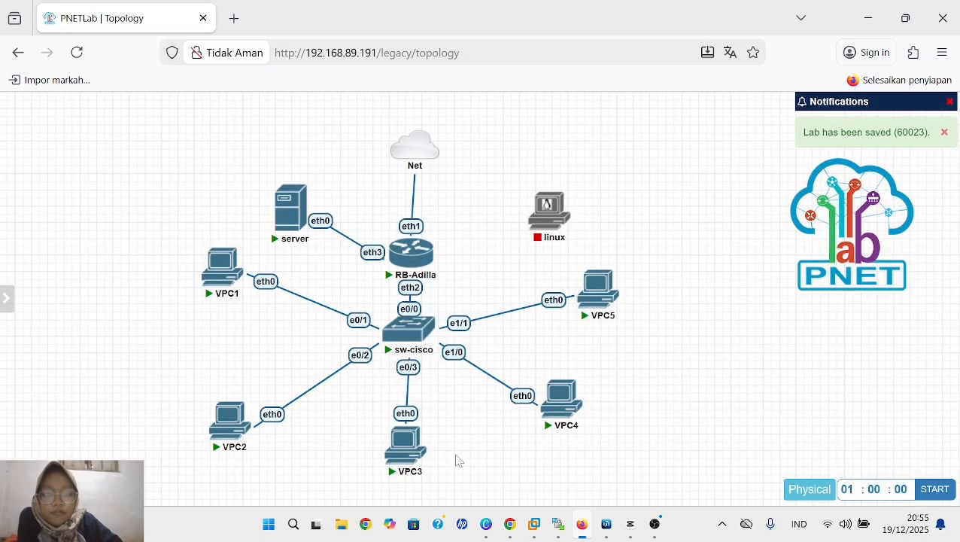
# - Connect interface eth1 of the linux node to e1/2 of sw-cisco and start the linux node
pyautogui.moveTo(457, 459); pyautogui.dragTo(558, 252)
pyautogui.moveTo(551, 230)
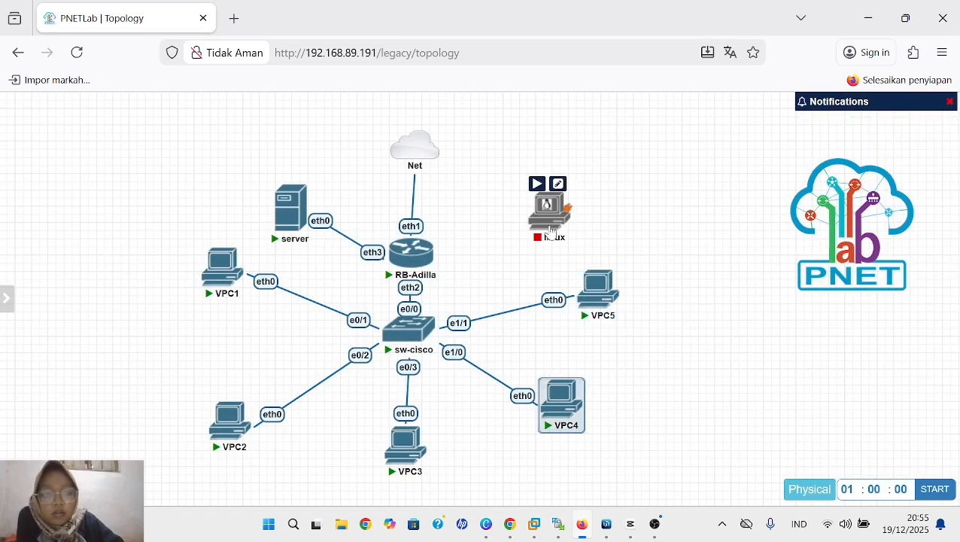
pyautogui.moveTo(567, 207); pyautogui.dragTo(410, 323)
pyautogui.scroll(-3, 523, 301)
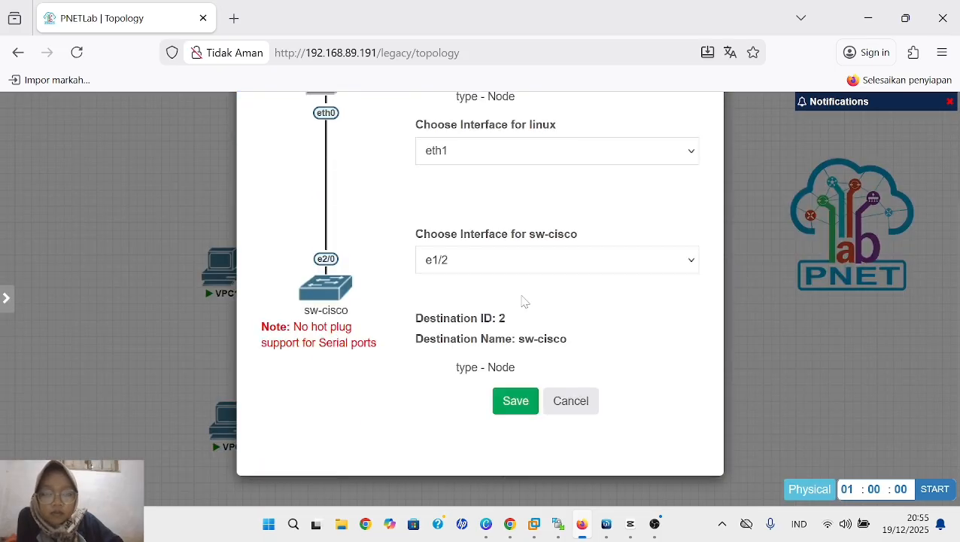
pyautogui.click(515, 410)
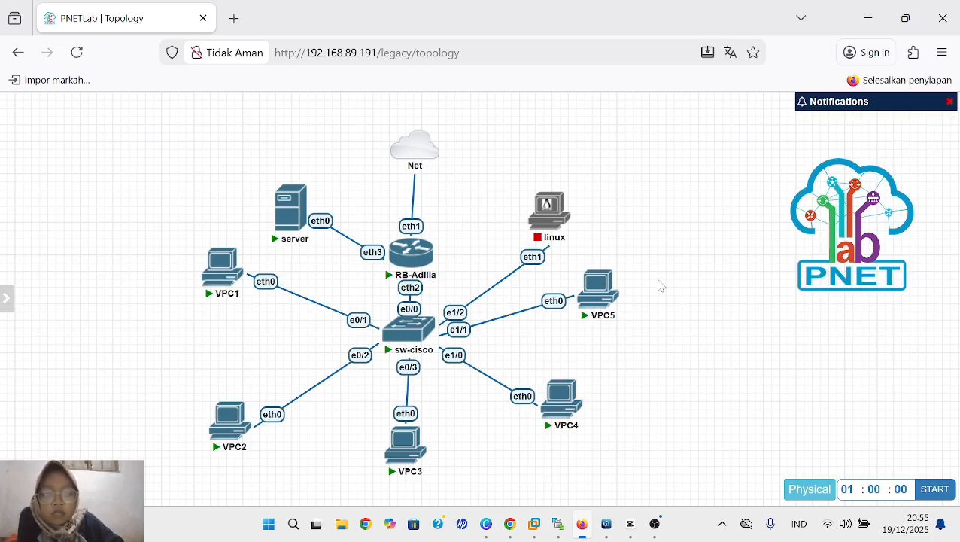
pyautogui.click(537, 186)
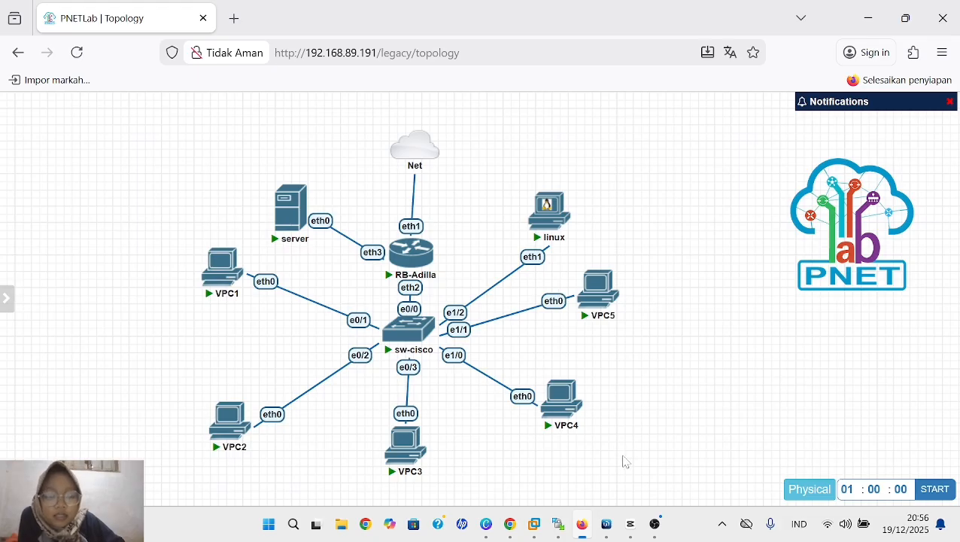
# - Switch to WinBox and disable the firewall filter rule that drops forwarded ICMP with source address 0.0.0.0
pyautogui.moveTo(605, 519)
pyautogui.click(644, 471)
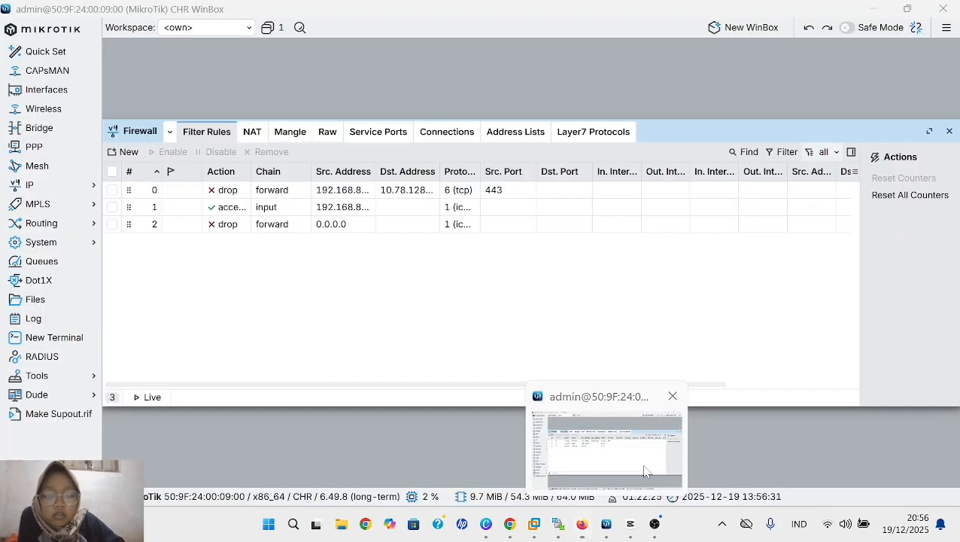
pyautogui.click(88, 185)
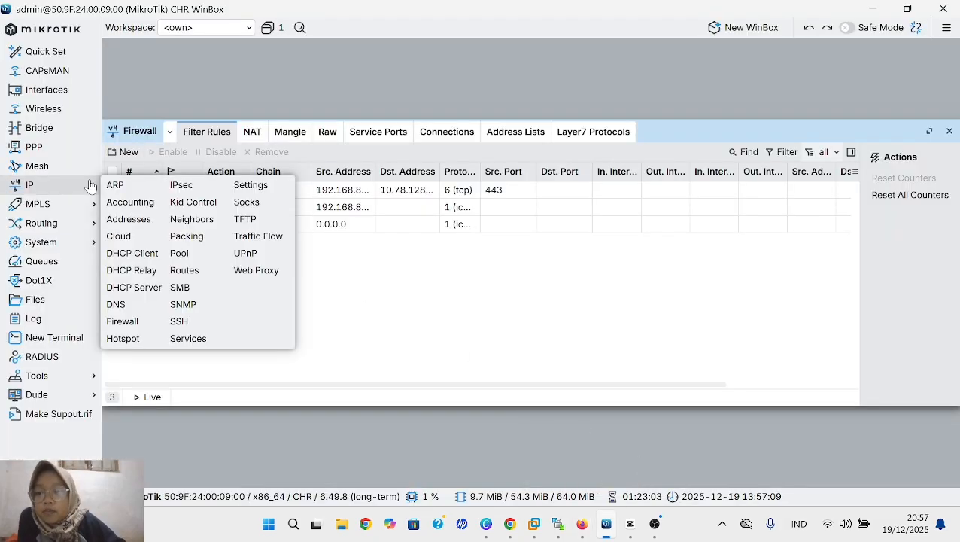
pyautogui.click(136, 324)
pyautogui.click(256, 225)
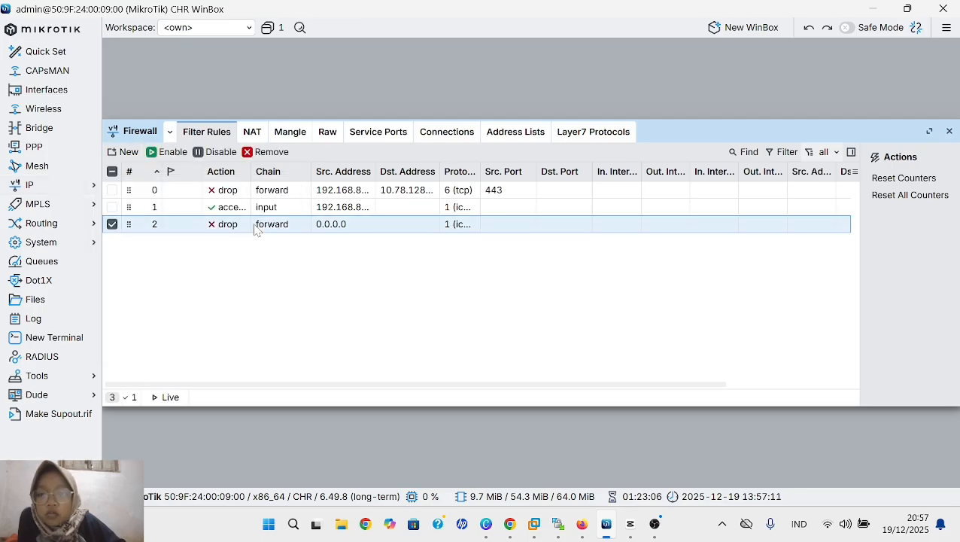
pyautogui.click(218, 152)
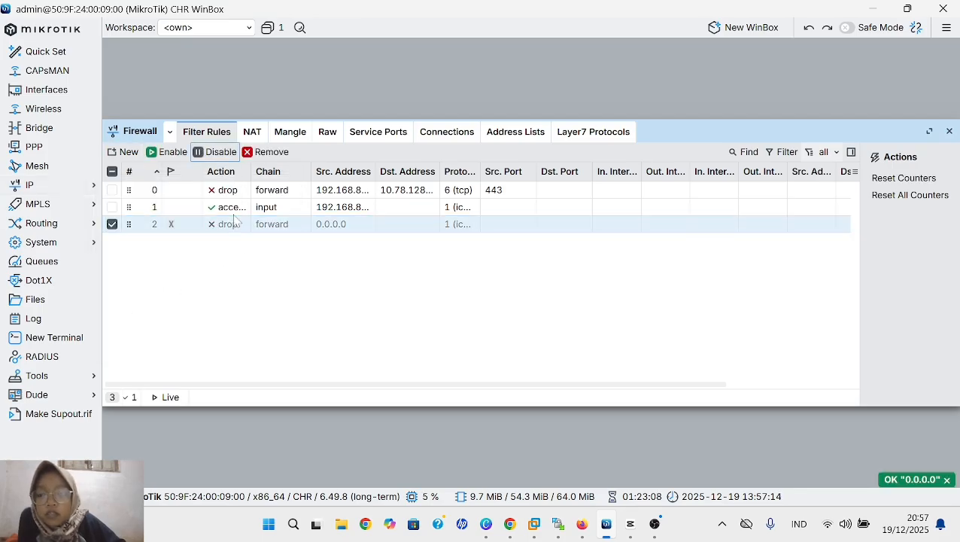
# - Disable the TCP port 443 forward drop rule and the ICMP input accept rule
pyautogui.click(261, 194)
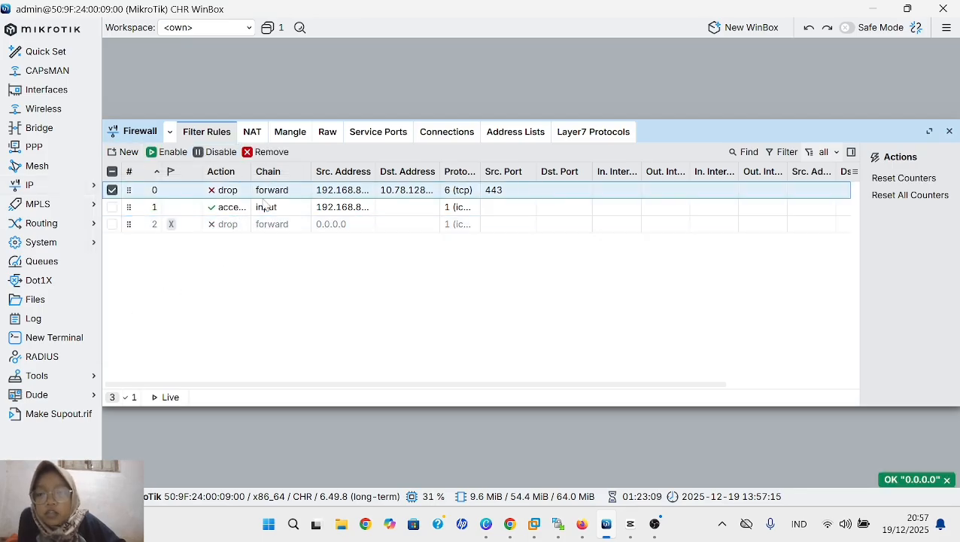
pyautogui.click(211, 152)
pyautogui.click(224, 208)
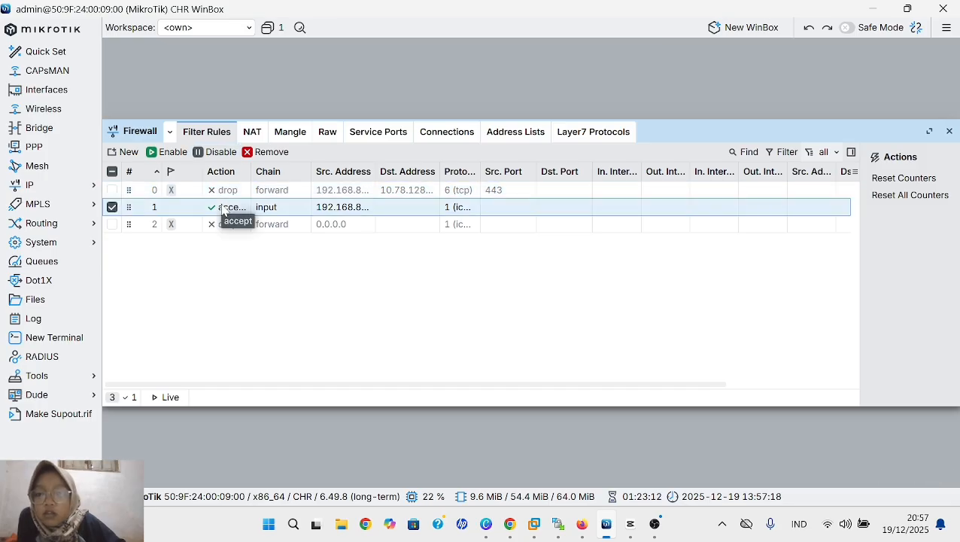
pyautogui.click(210, 157)
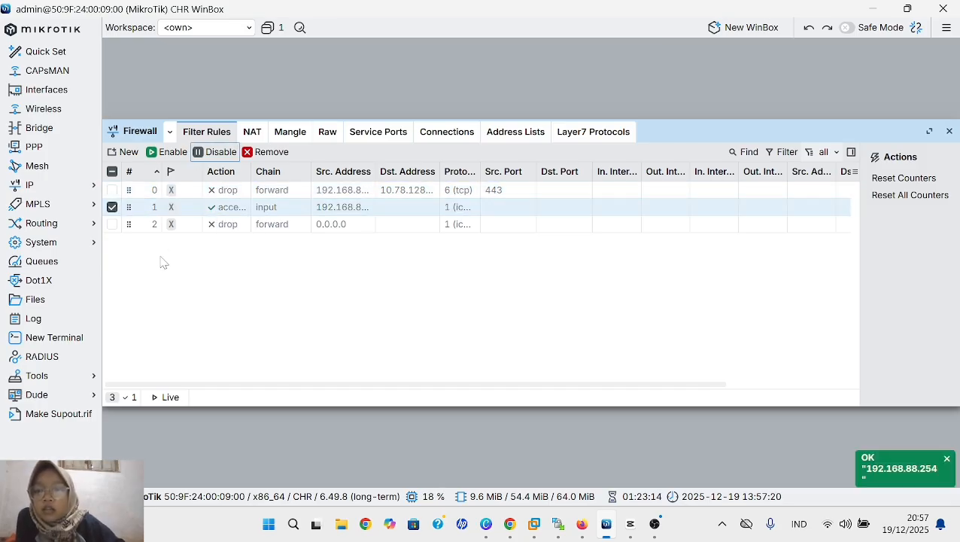
# - Start a new firewall filter rule in the forward chain with protocol tcp and destination port 443
pyautogui.click(121, 152)
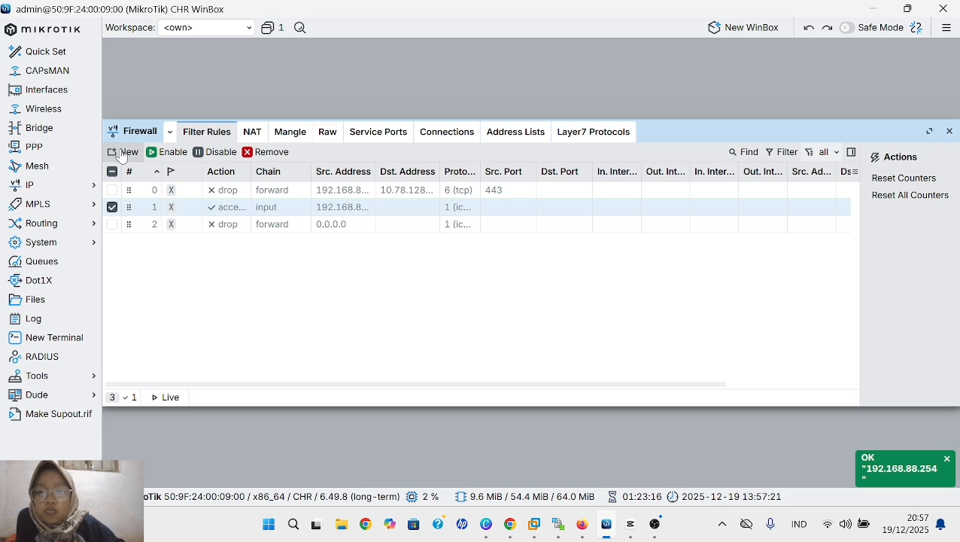
pyautogui.click(325, 78)
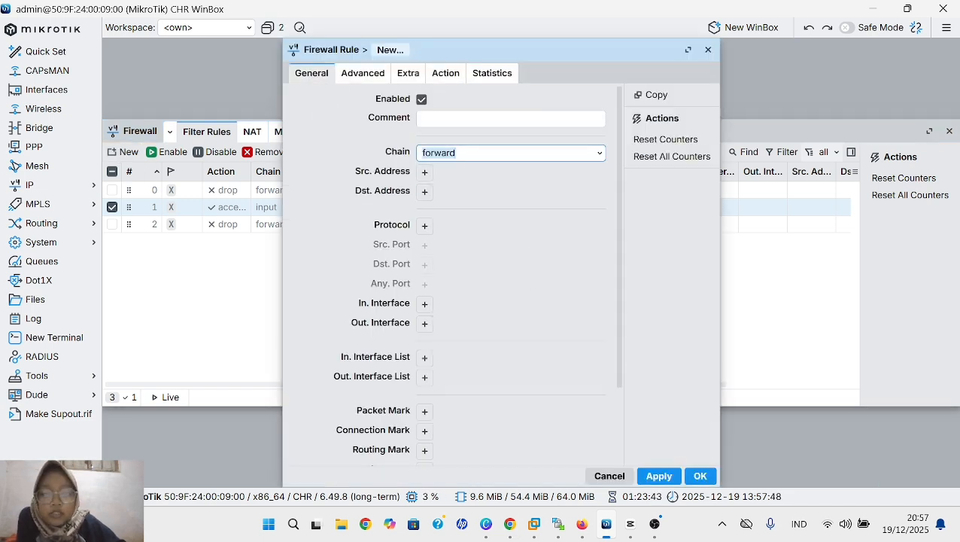
pyautogui.click(457, 153)
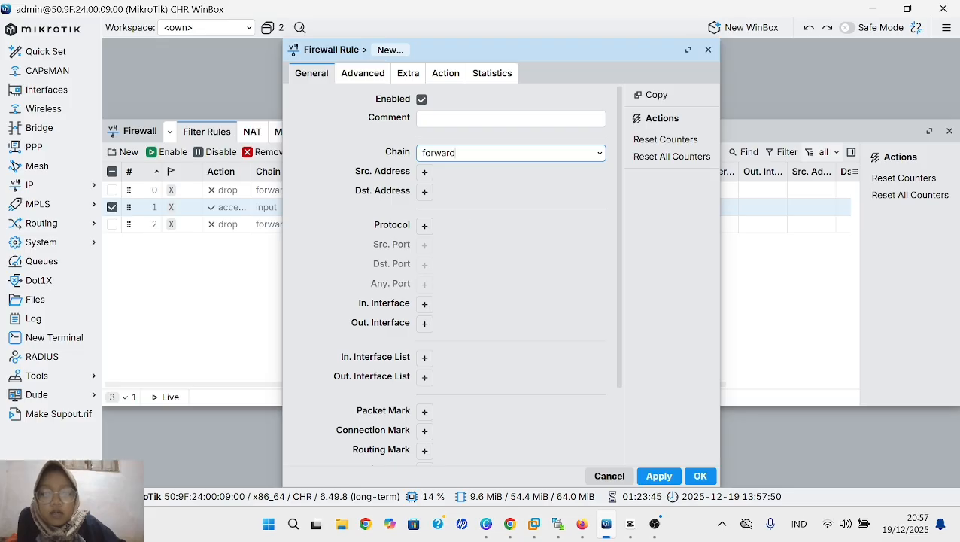
pyautogui.click(424, 226)
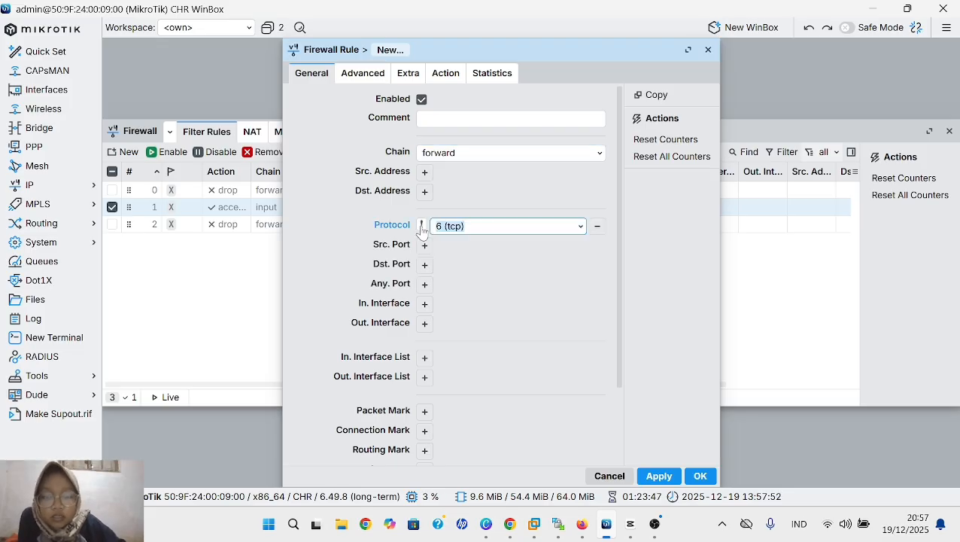
pyautogui.click(579, 228)
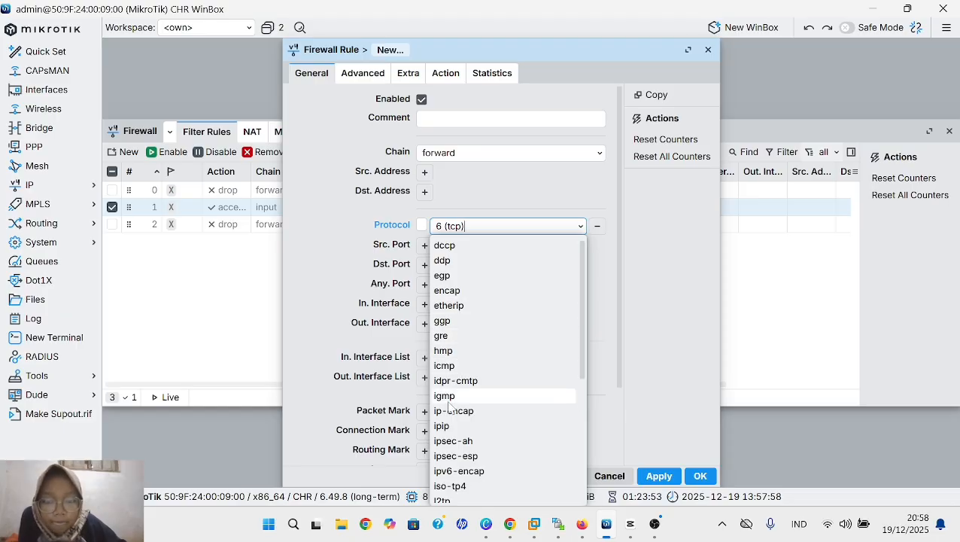
pyautogui.scroll(-4, 449, 406)
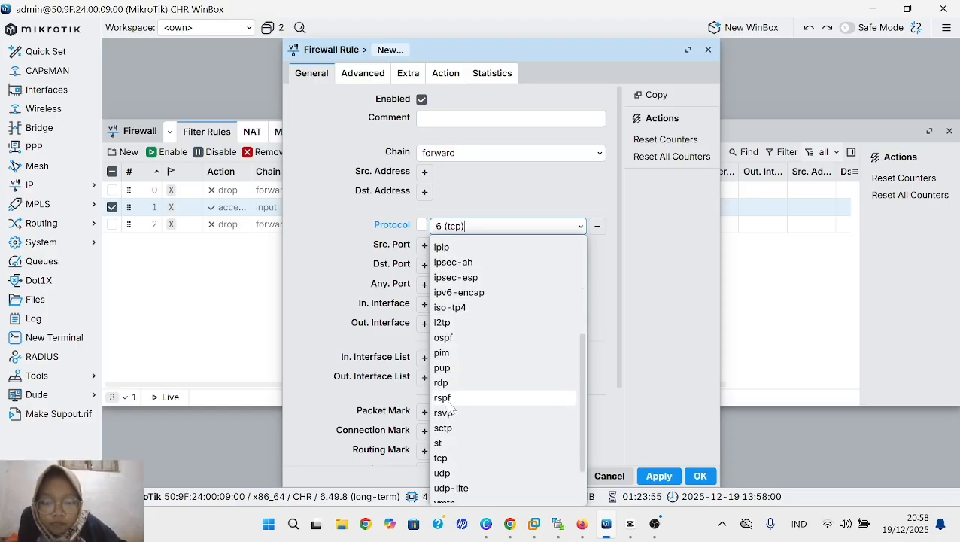
pyautogui.click(442, 457)
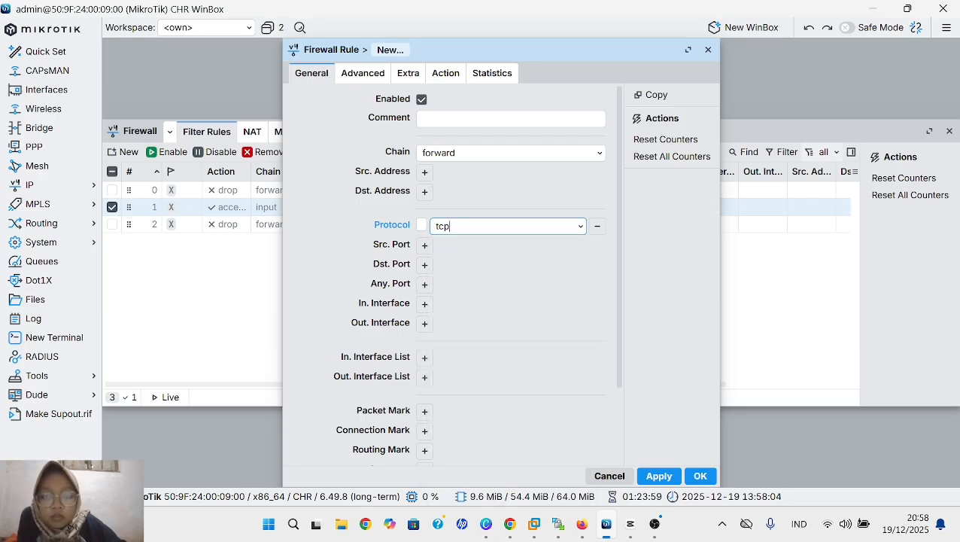
pyautogui.click(425, 265)
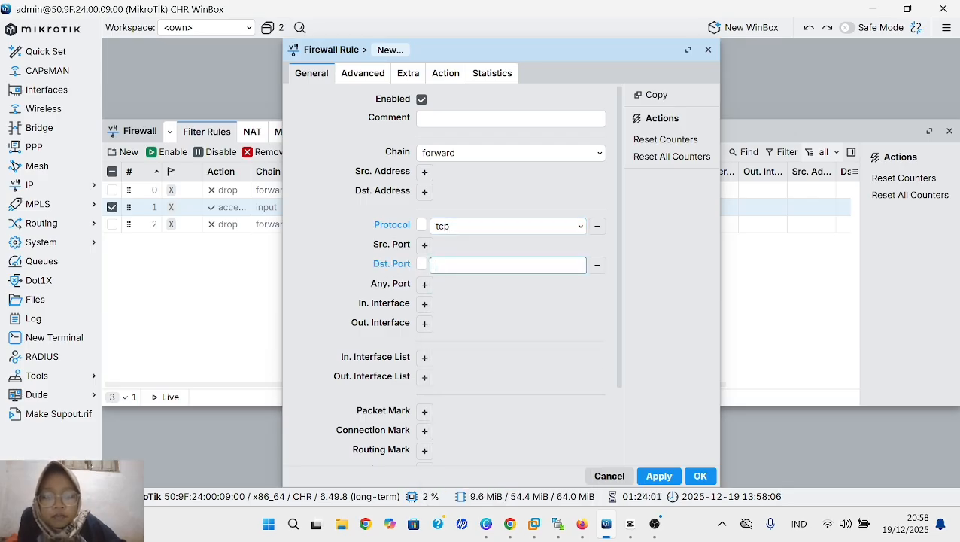
pyautogui.write('443')
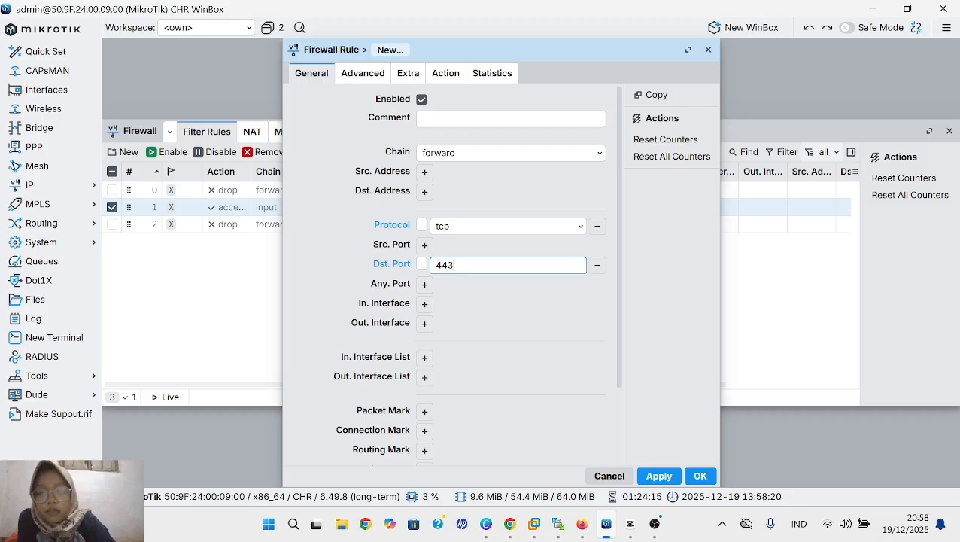
# - Set the new rule's TLS Host matcher to youtube.com
pyautogui.click(362, 75)
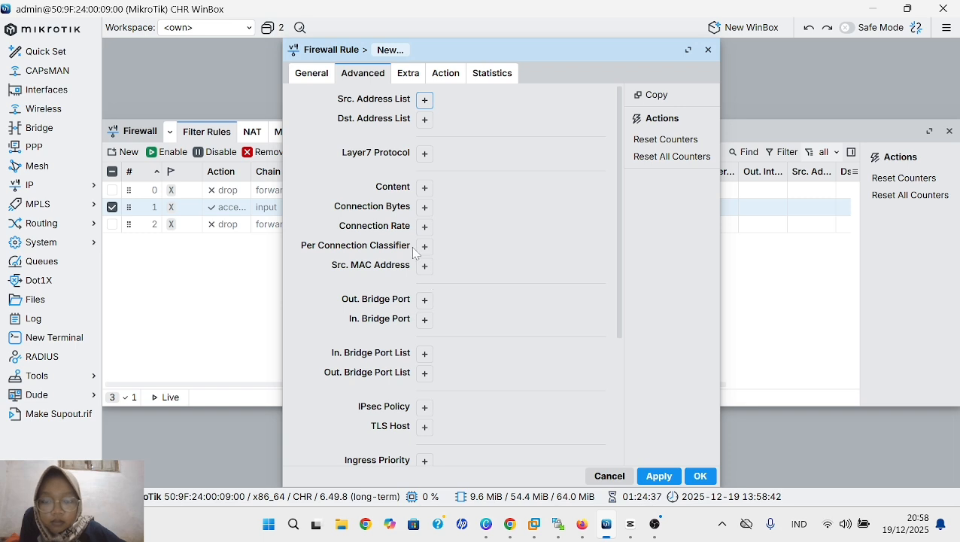
pyautogui.click(425, 426)
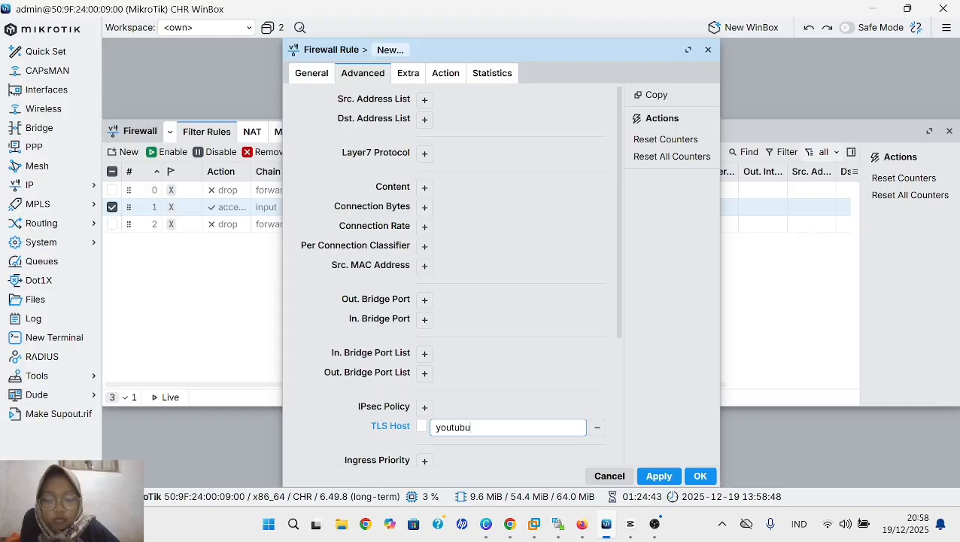
pyautogui.write('youtubue')
pyautogui.press('BackSpace')
pyautogui.press('BackSpace')
pyautogui.write('e.')
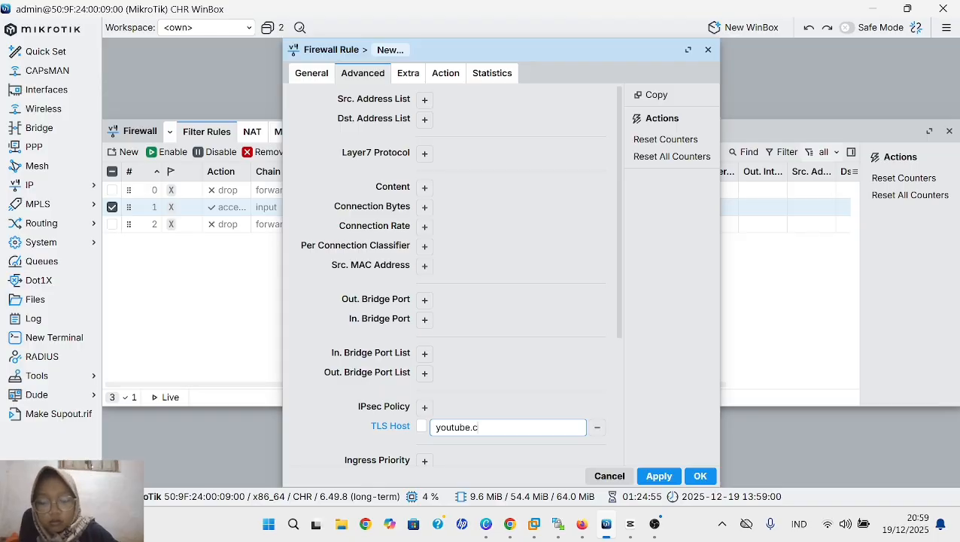
pyautogui.write('com')
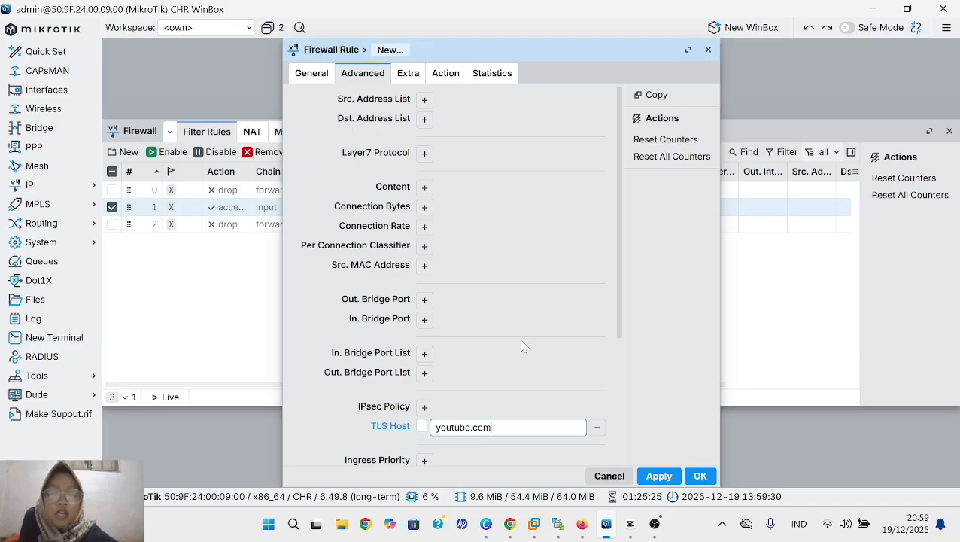
# - Set the new rule's action to drop and save the rule
pyautogui.click(444, 75)
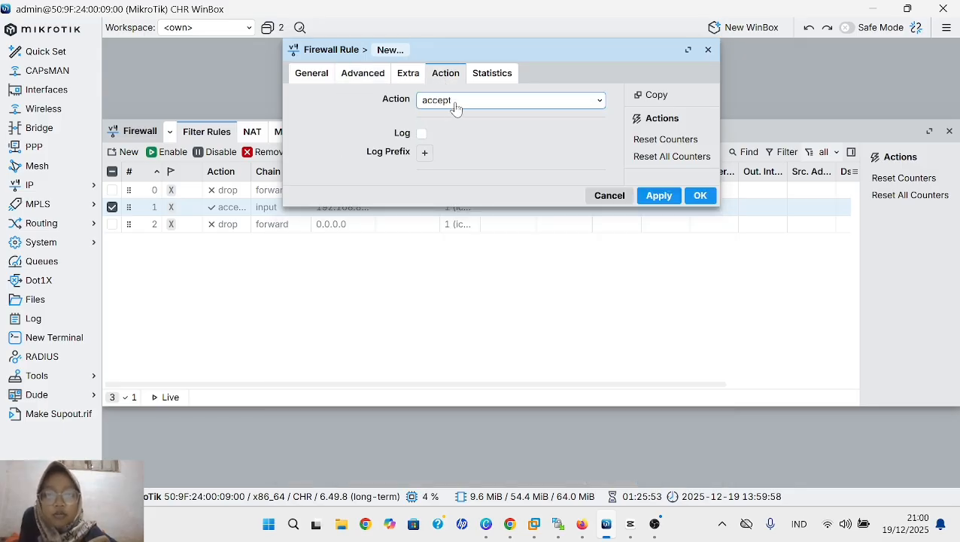
pyautogui.click(455, 108)
pyautogui.click(462, 165)
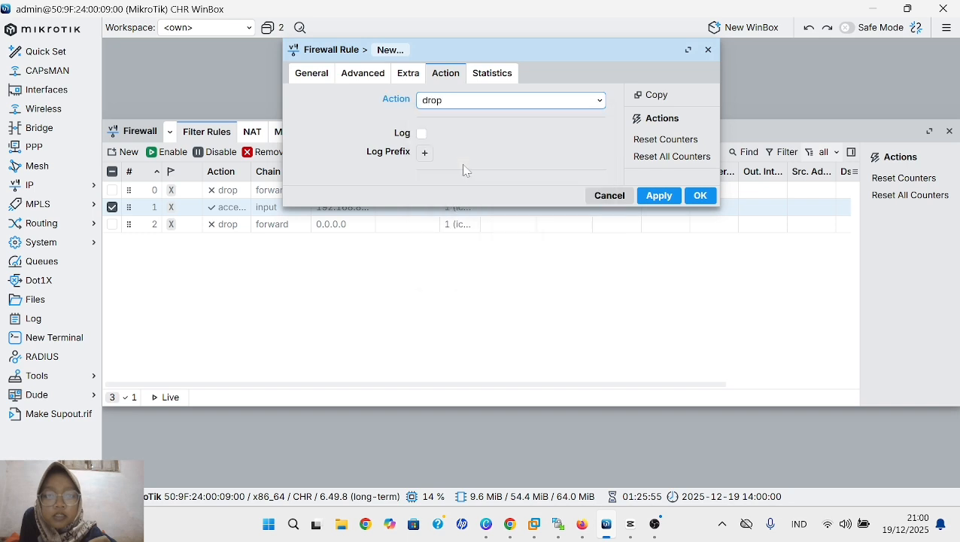
pyautogui.click(659, 197)
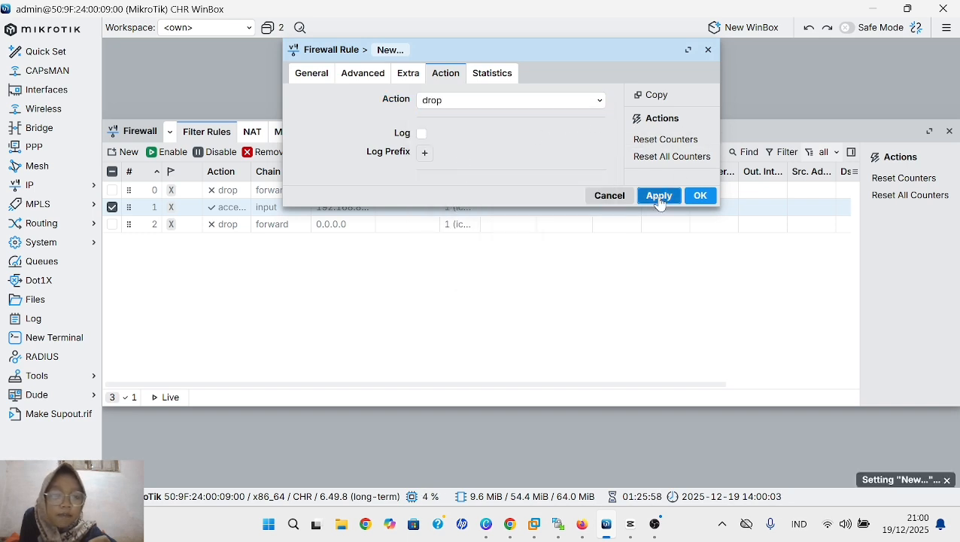
pyautogui.click(699, 197)
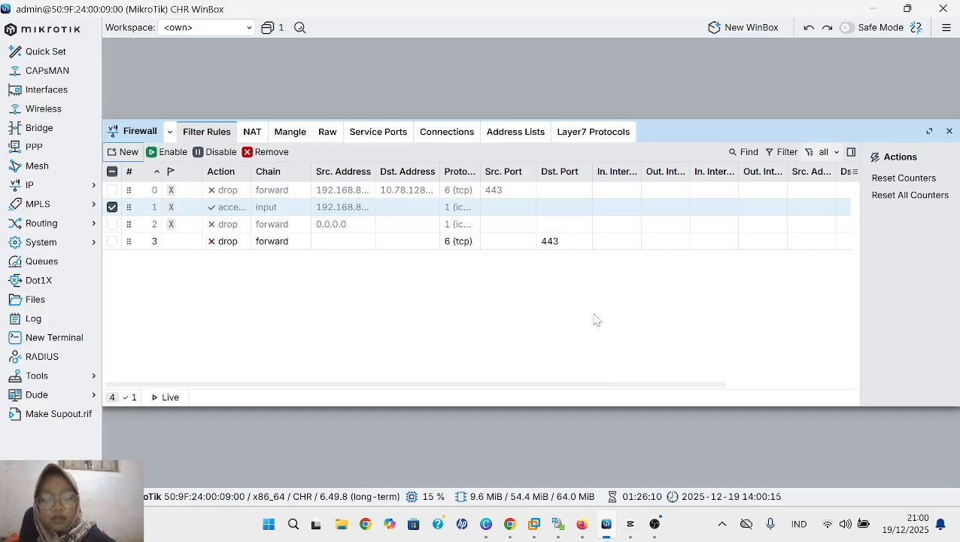
# - Switch to the PNETLab topology in Firefox, open the linux node's remote desktop and log in with the CONNECT session
pyautogui.moveTo(581, 524)
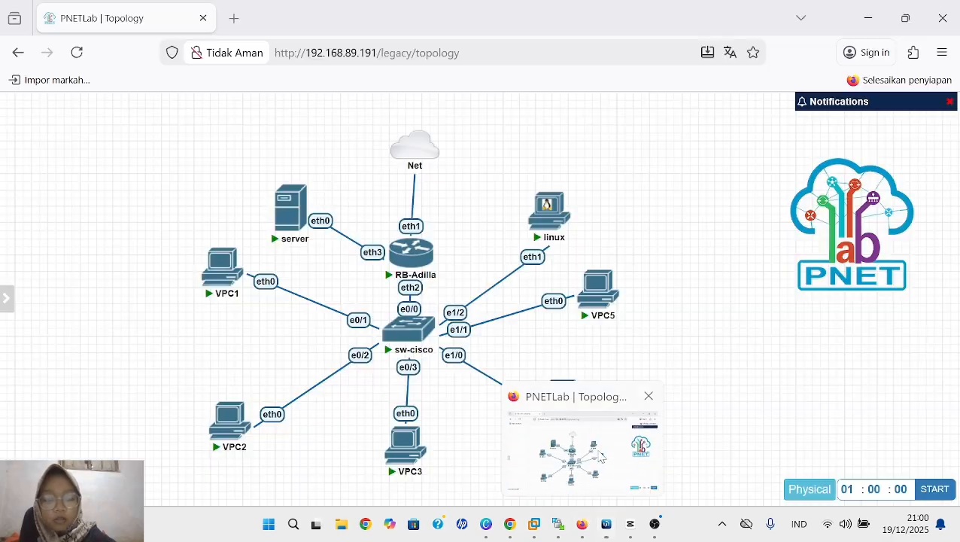
pyautogui.click(599, 456)
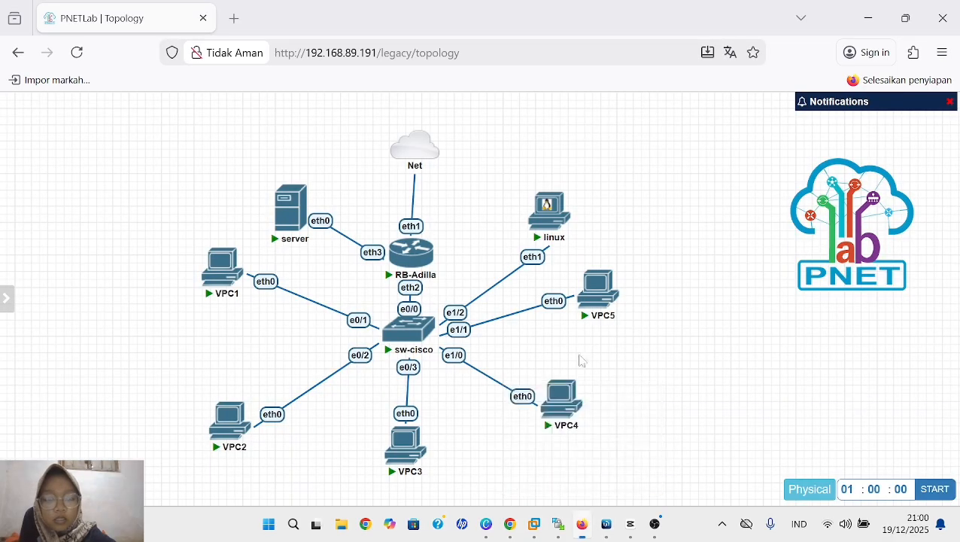
pyautogui.click(553, 219)
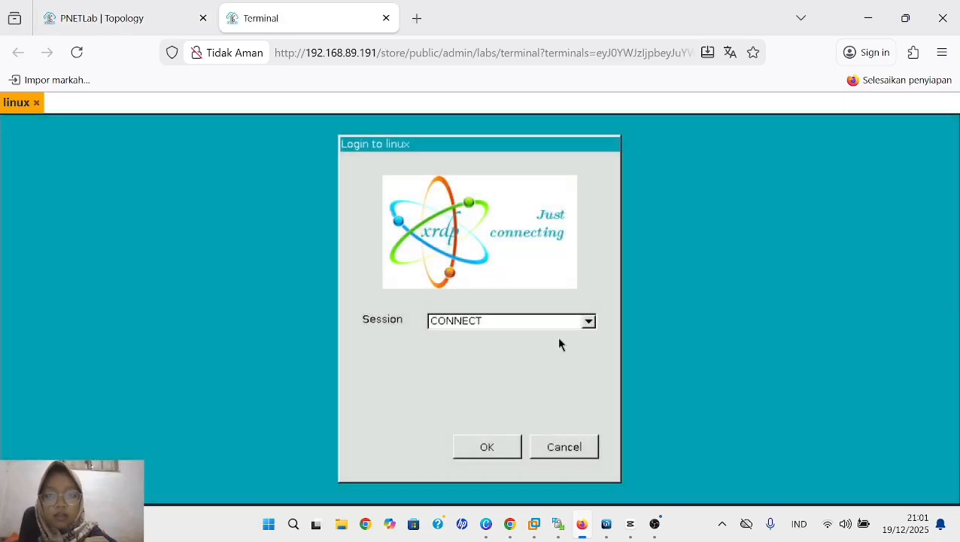
pyautogui.click(486, 451)
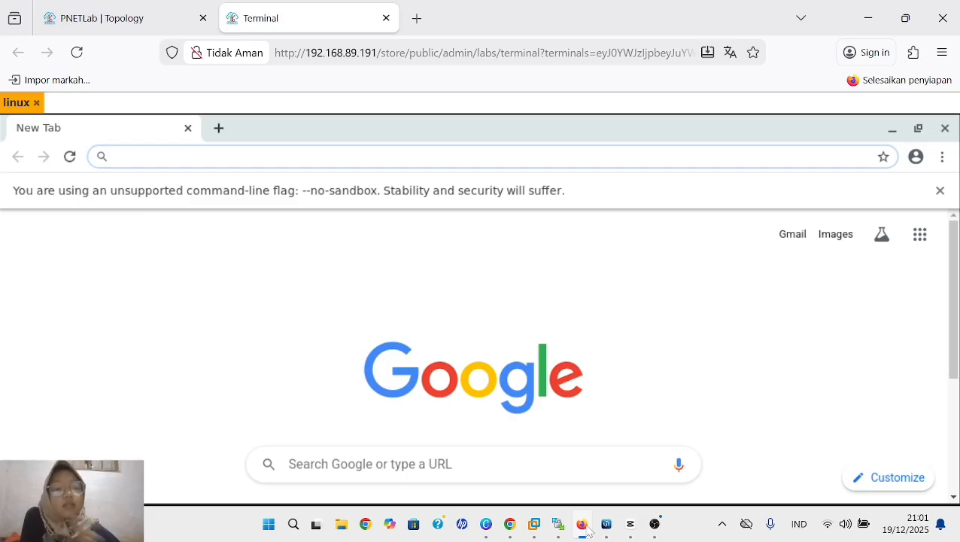
# - Open an incognito window in the linux node's browser and test access to youtube.com, retrying the page once
pyautogui.click(942, 157)
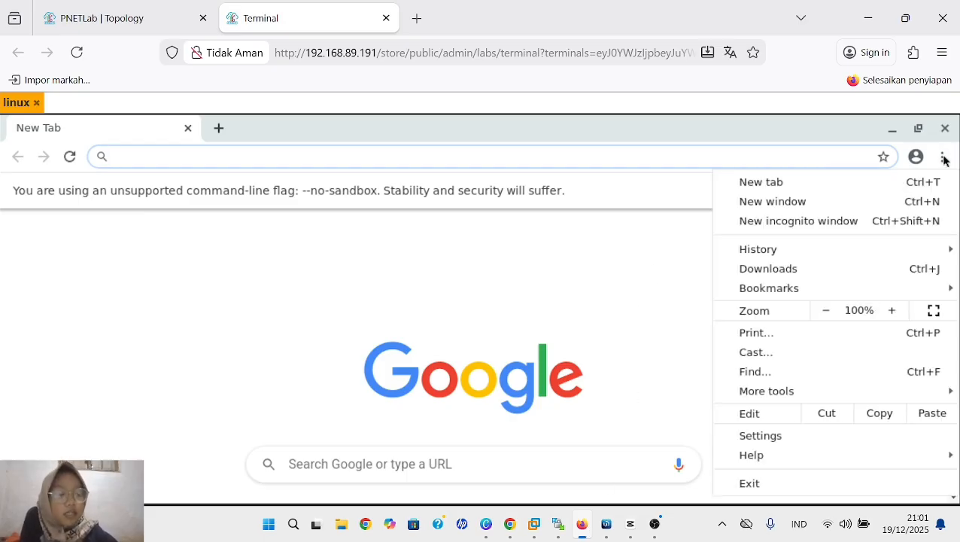
pyautogui.click(816, 225)
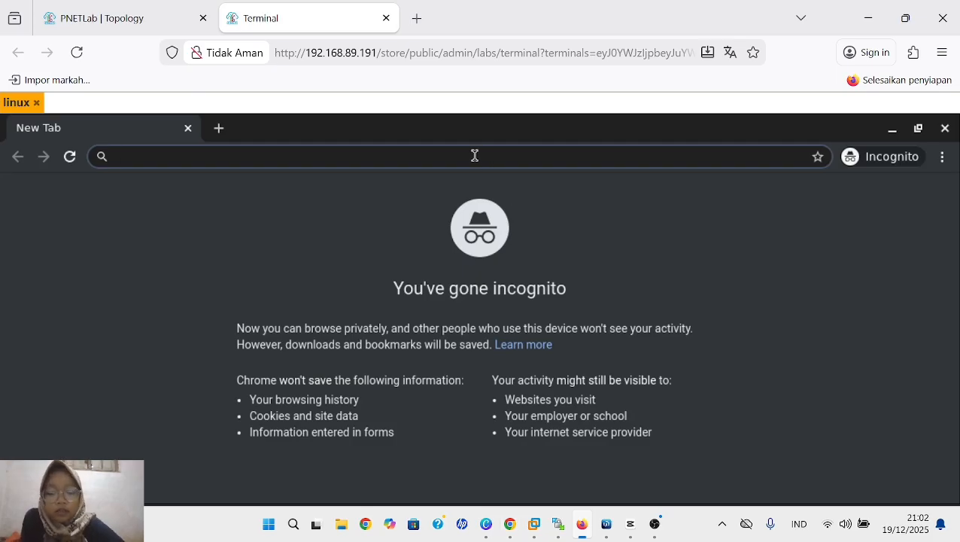
pyautogui.write('yout')
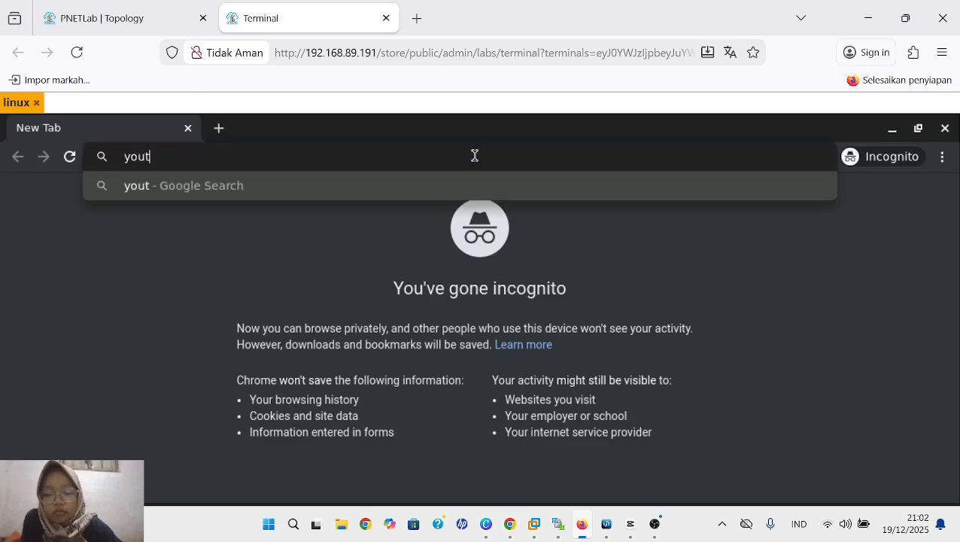
pyautogui.write('ube.com')
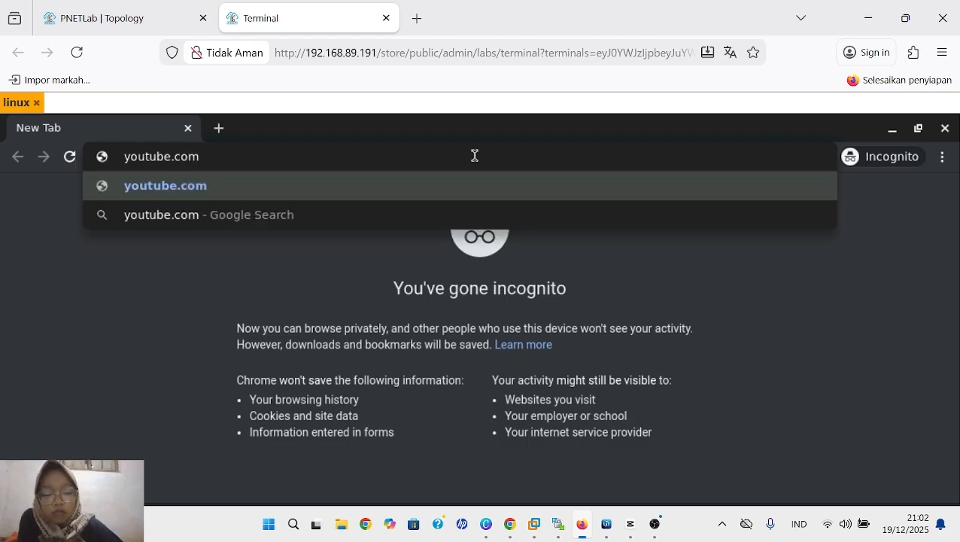
pyautogui.press('Return')
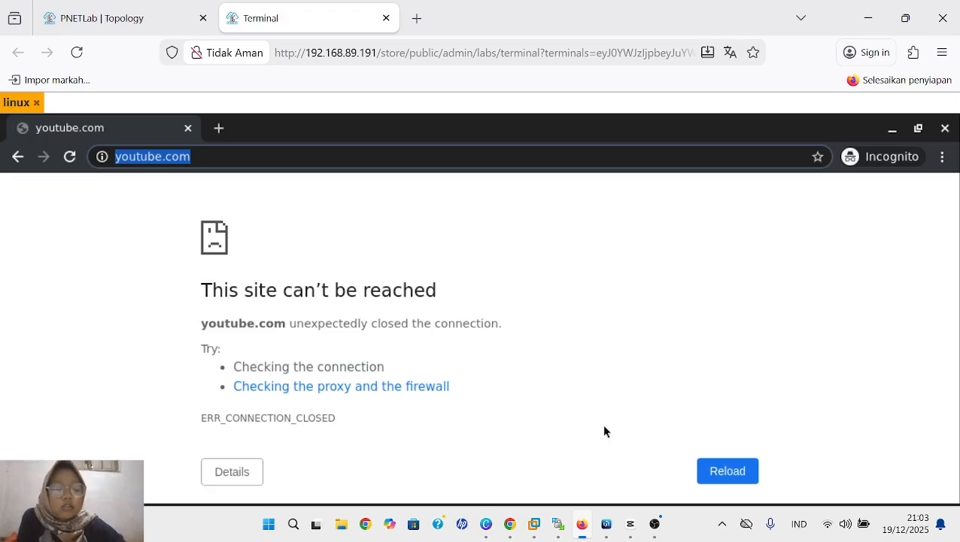
pyautogui.press('Return')
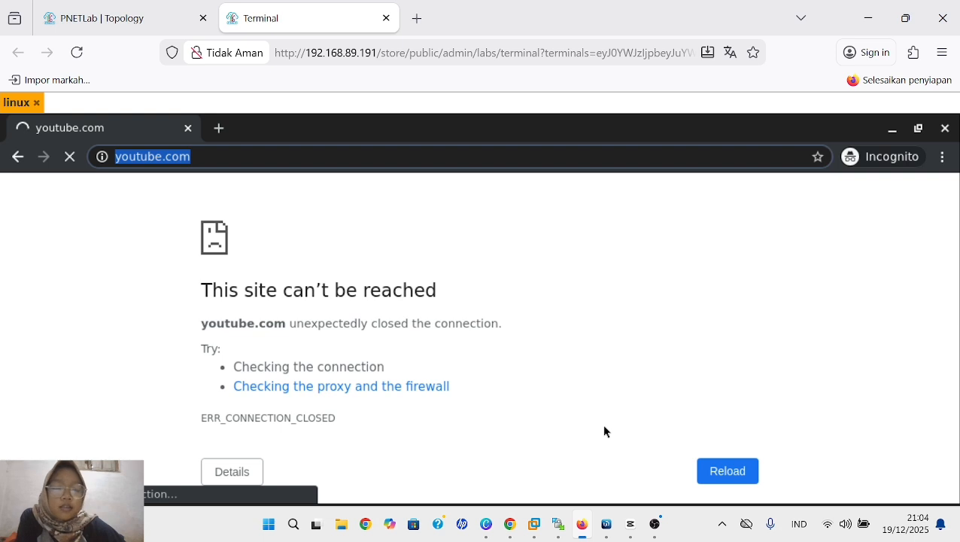
# - Switch to WinBox, open the active drop rule for TCP destination port 443 and enable logging in its action settings
pyautogui.moveTo(606, 523)
pyautogui.click(610, 448)
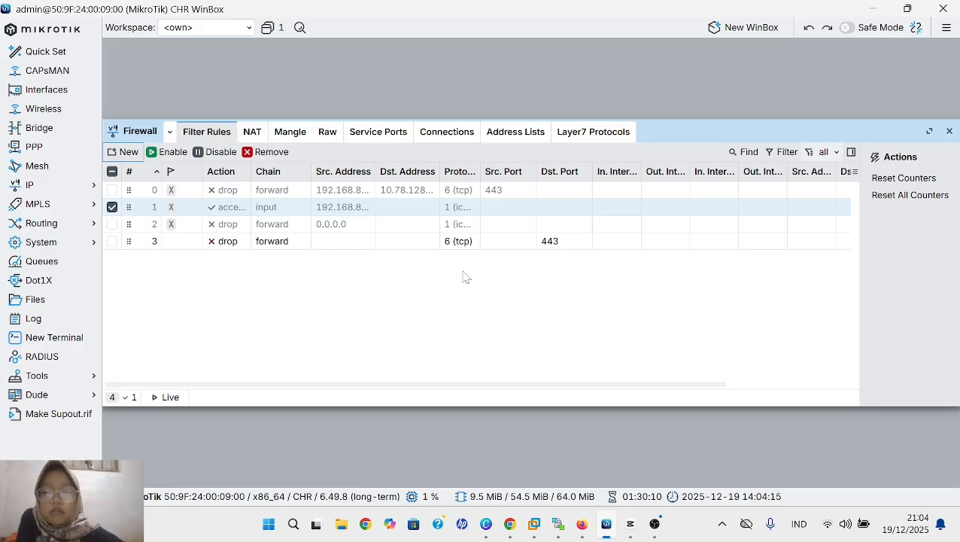
pyautogui.click(378, 243)
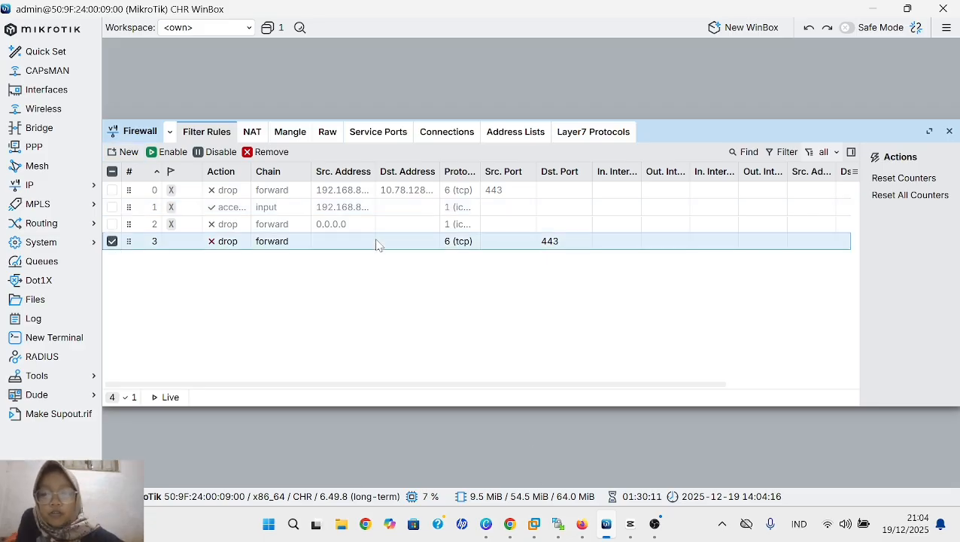
pyautogui.doubleClick(314, 248)
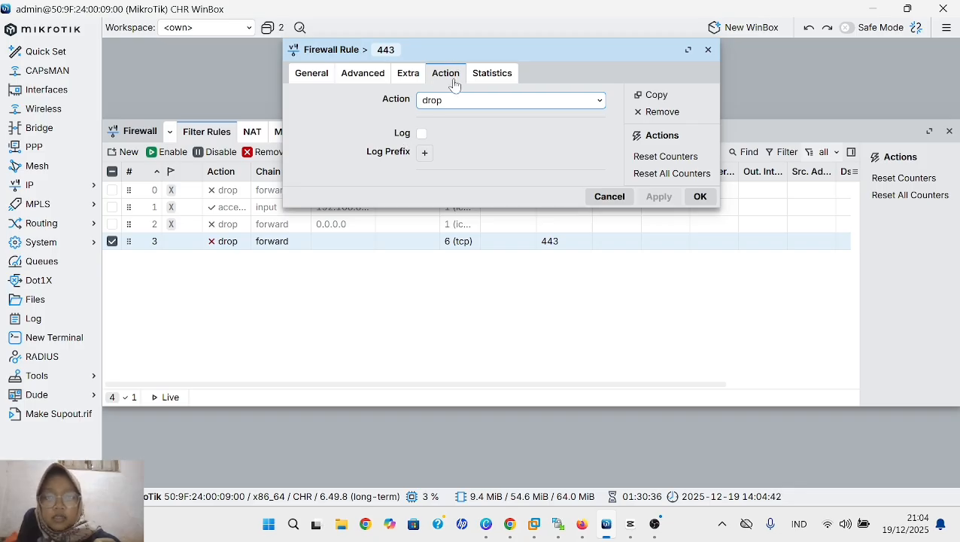
pyautogui.click(422, 135)
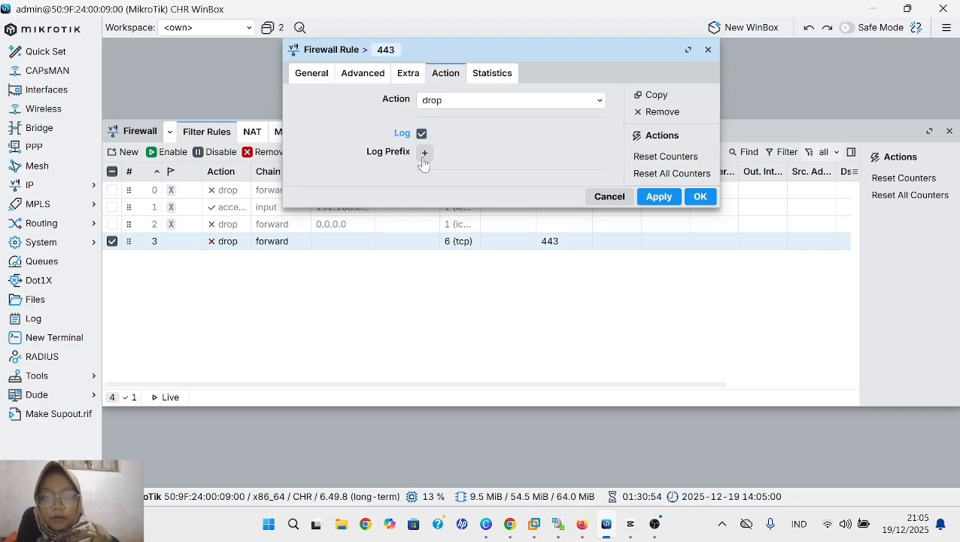
# - Add the log prefix "client A" to the port 443 drop rule and save the rule
pyautogui.click(425, 153)
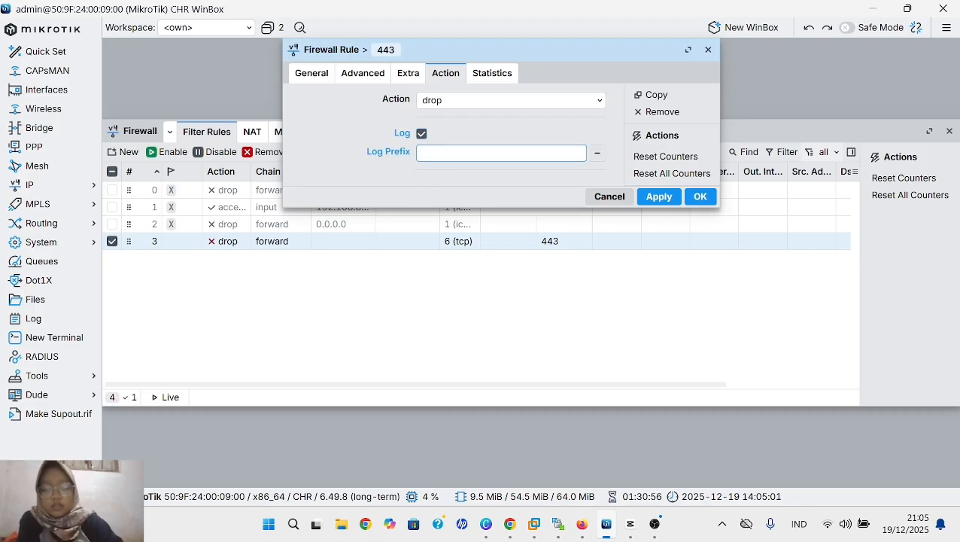
pyautogui.write('cc')
pyautogui.press('BackSpace')
pyautogui.write('l')
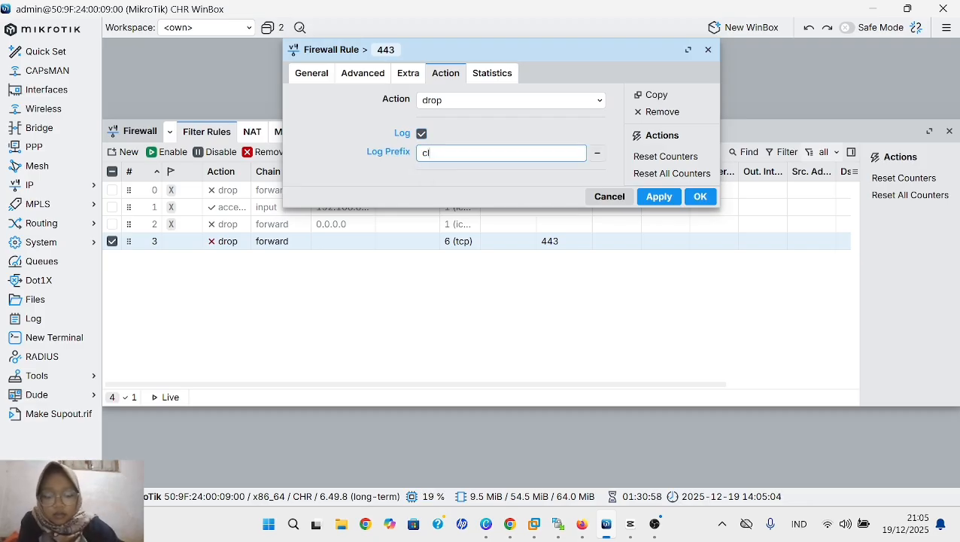
pyautogui.write('ient ')
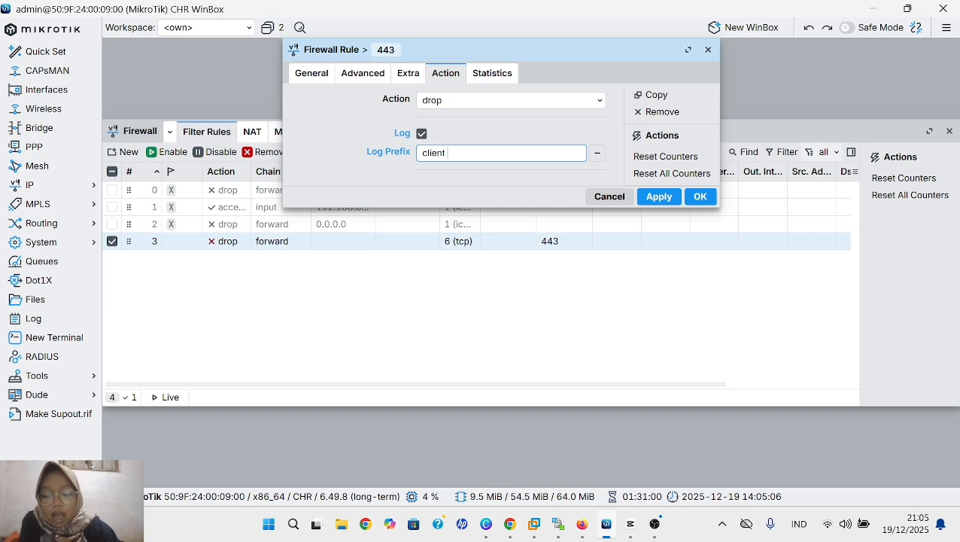
pyautogui.write('A')
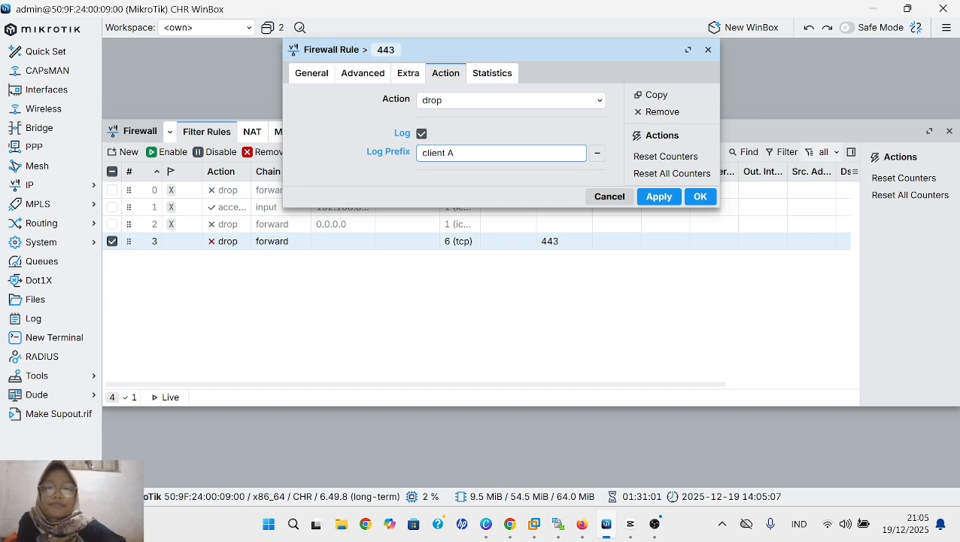
pyautogui.click(658, 198)
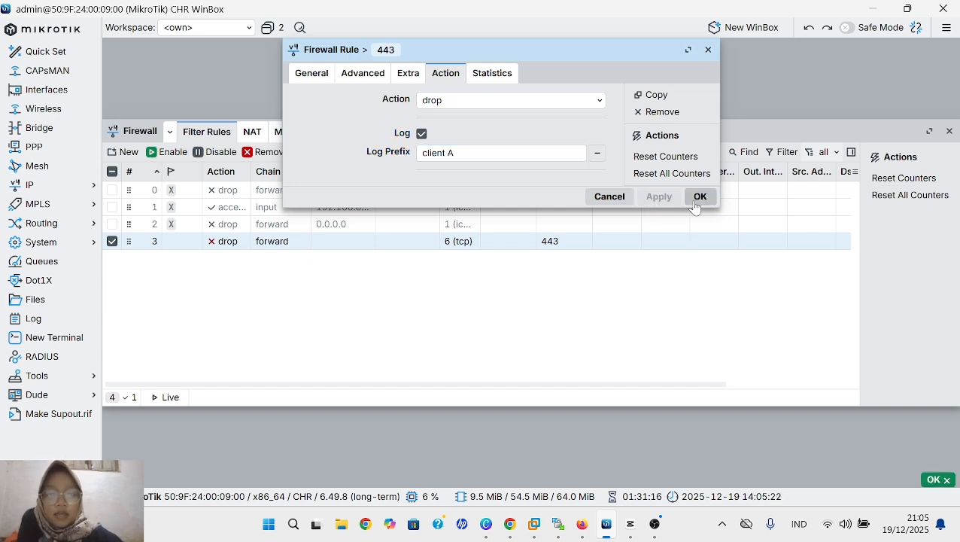
pyautogui.click(696, 203)
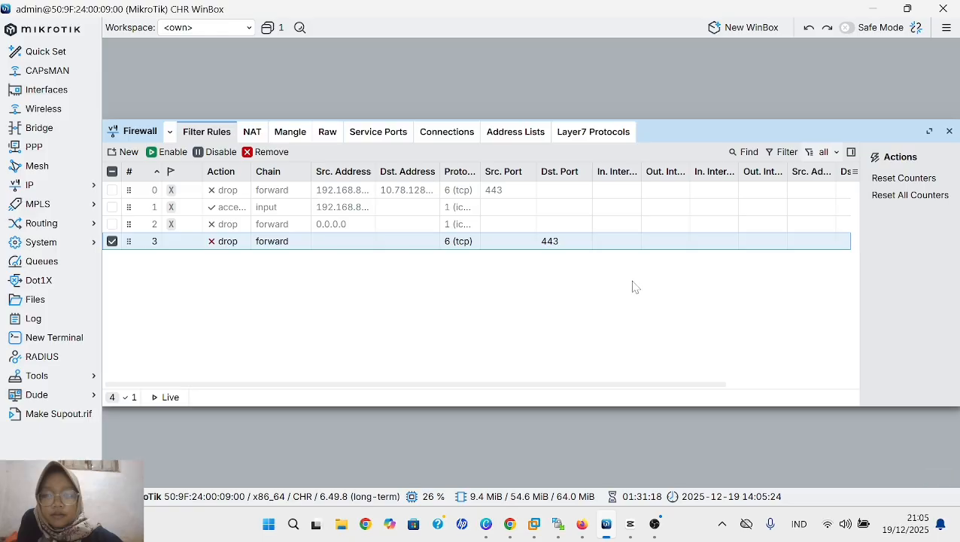
# - Switch to Firefox and view the PNETLab topology
pyautogui.moveTo(577, 533)
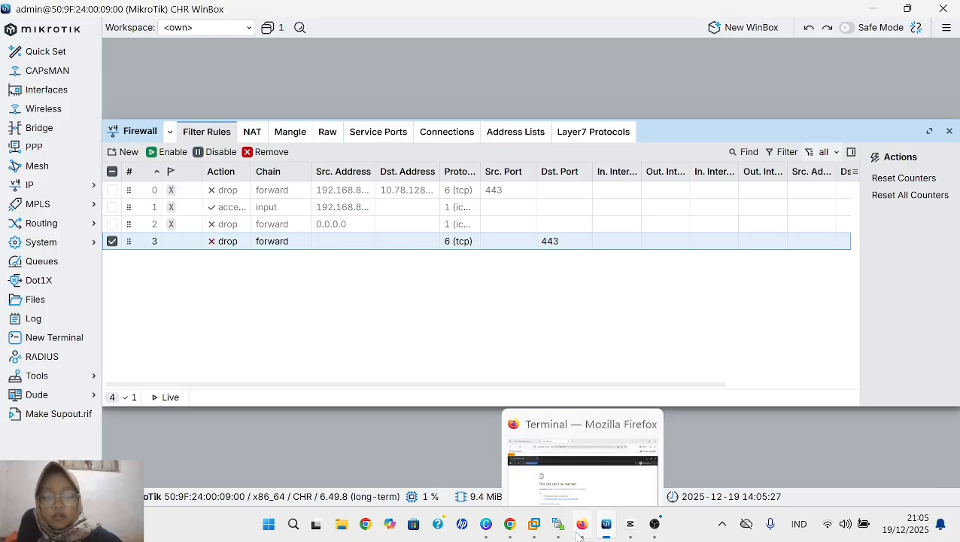
pyautogui.click(581, 481)
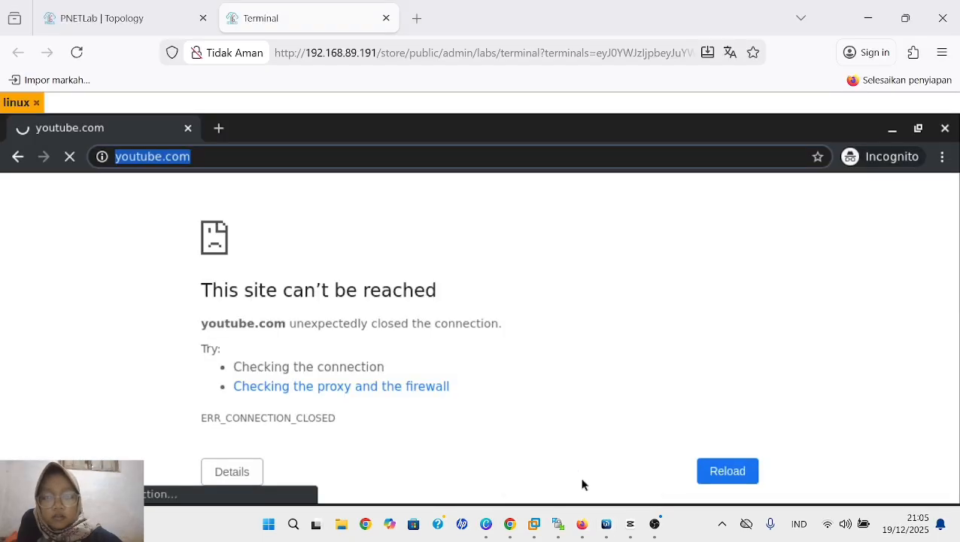
pyautogui.click(89, 24)
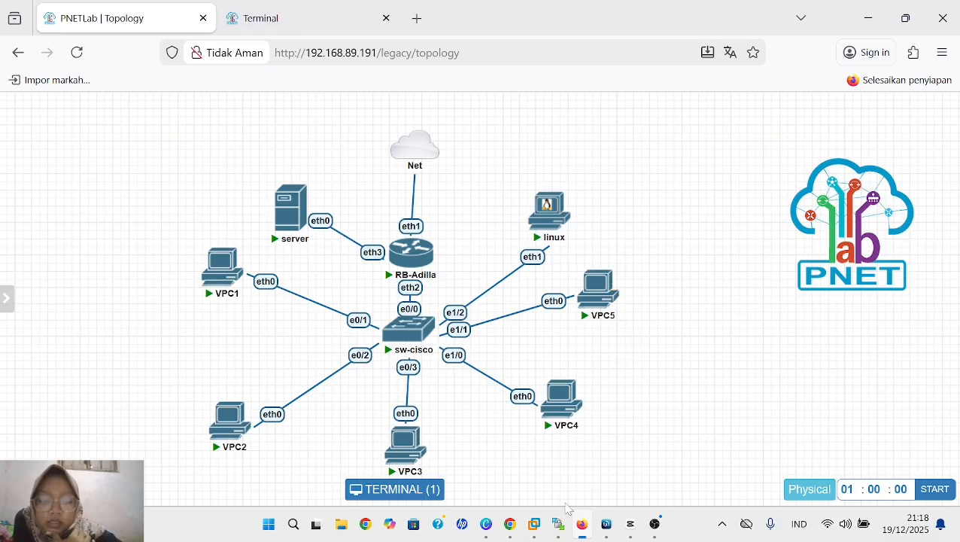
# - Return to WinBox, close the SNTP Client window and show the firewall's address lists
pyautogui.click(608, 530)
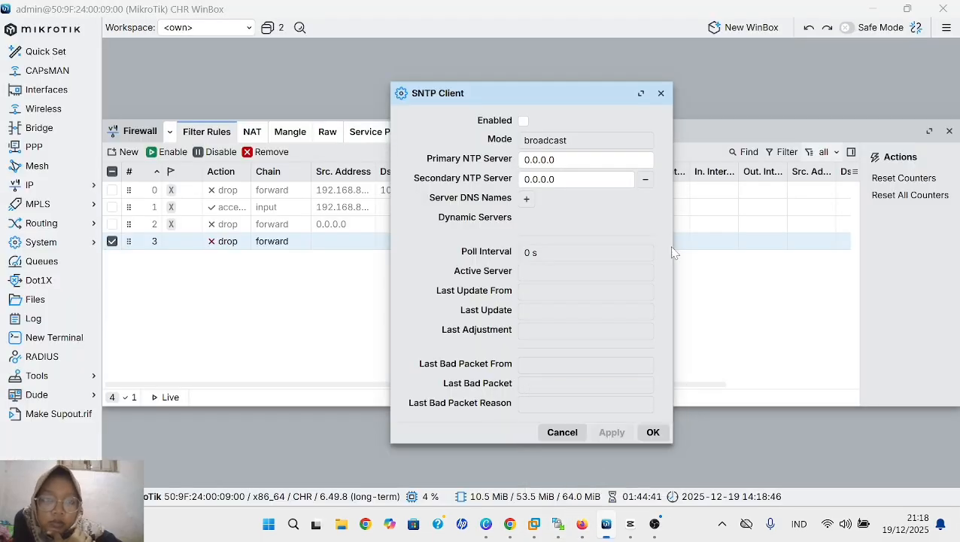
pyautogui.click(662, 93)
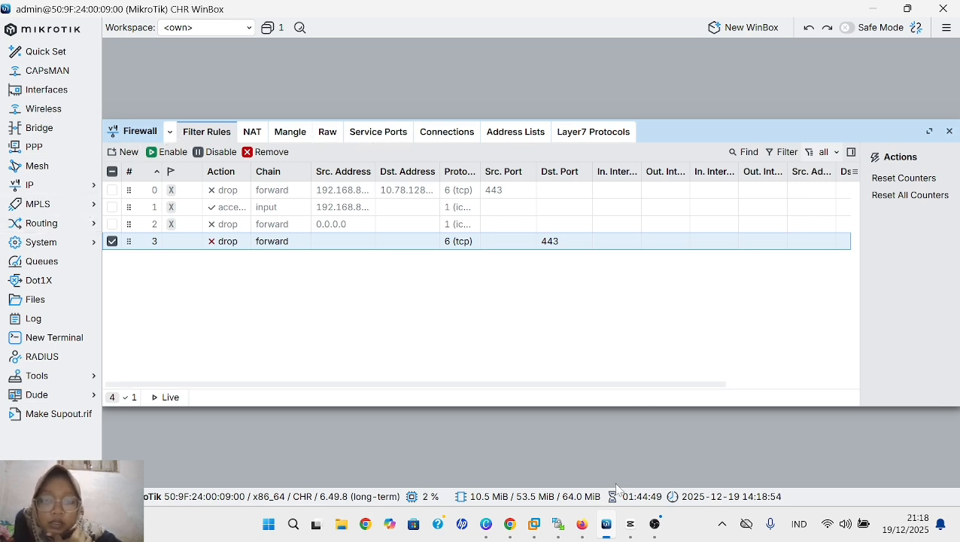
pyautogui.click(516, 135)
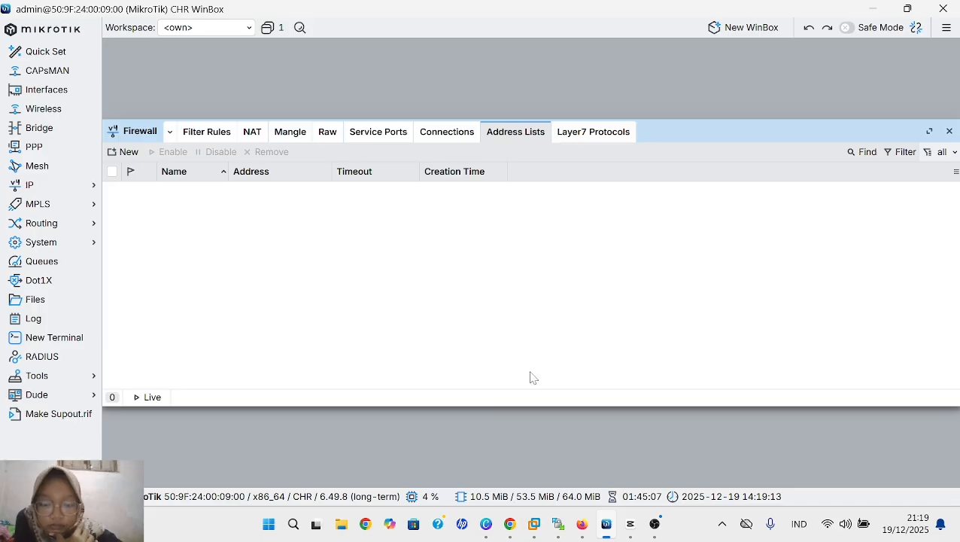
# - Start a new firewall address list entry and name it client_imut
pyautogui.click(125, 152)
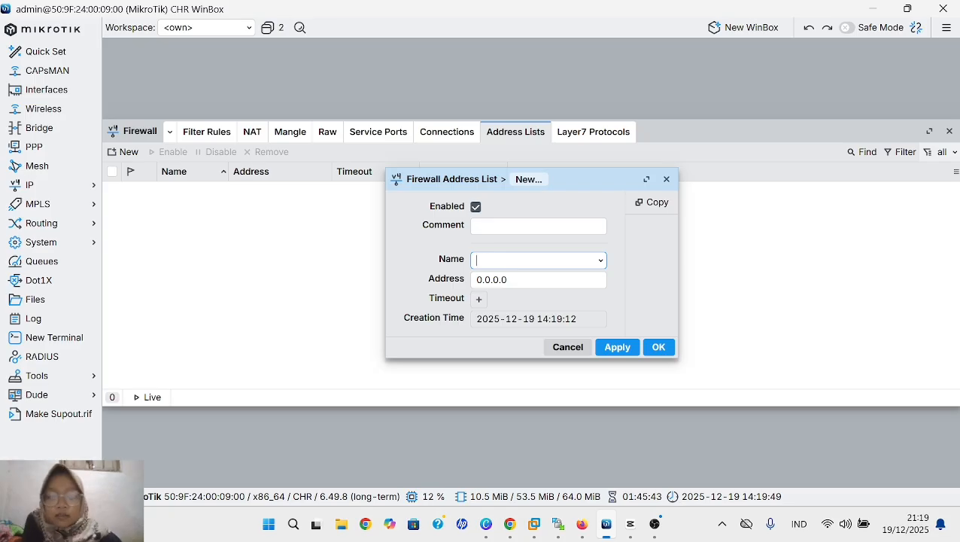
pyautogui.write('clie')
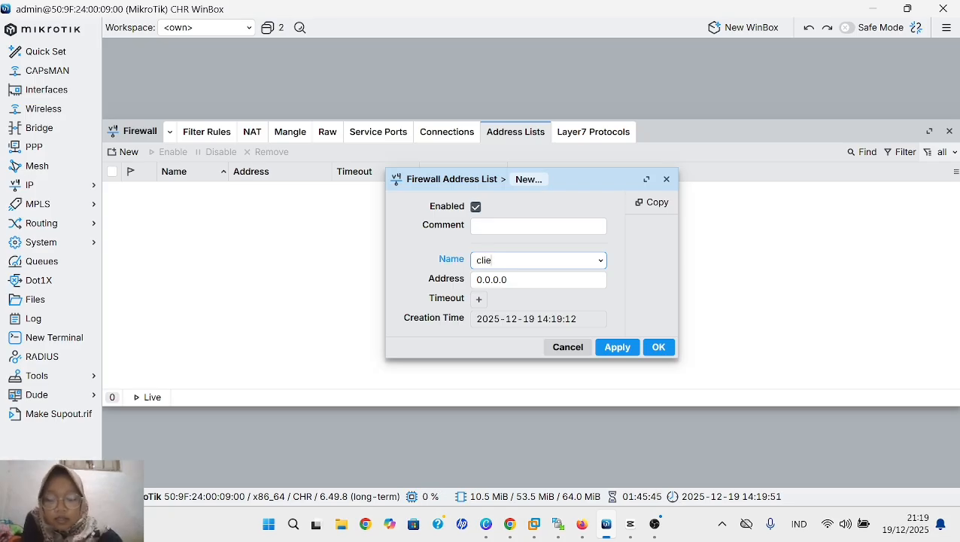
pyautogui.write('nt_')
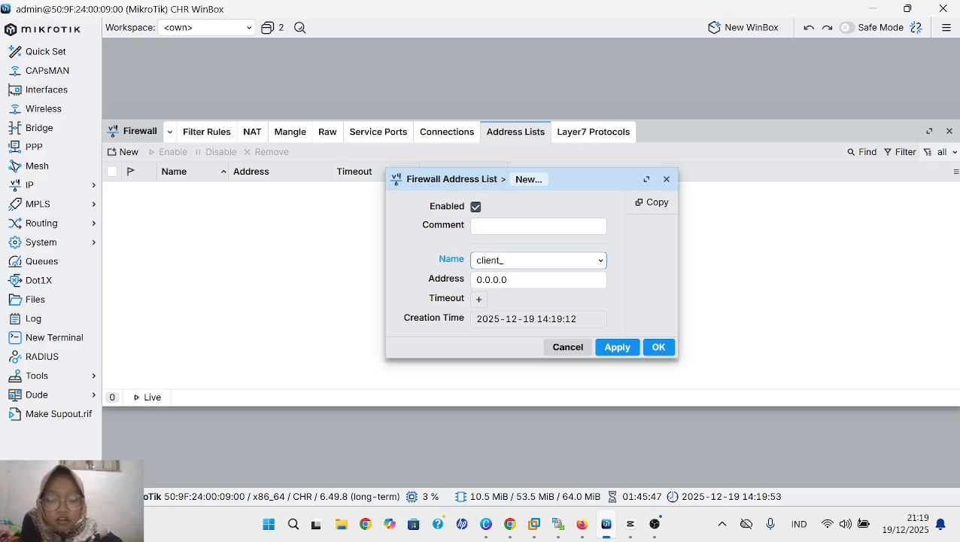
pyautogui.write('imut')
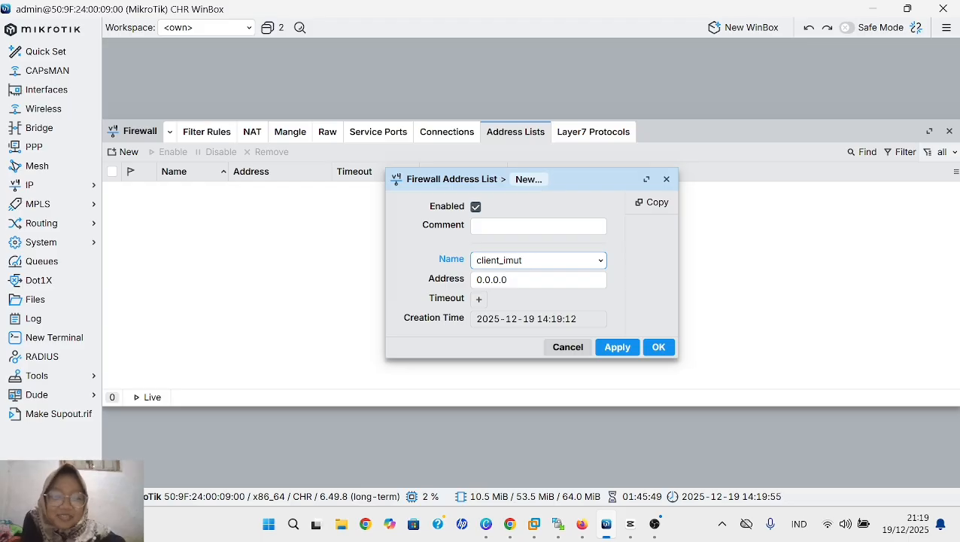
# - Set the client_imut entry's address to 192.168.1.10 and save the entry
pyautogui.press('Tab')
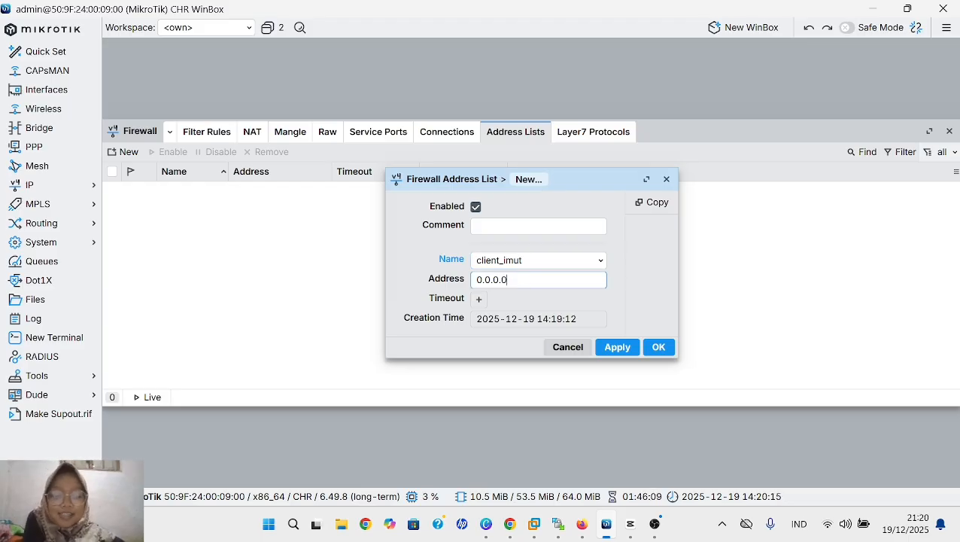
pyautogui.press('BackSpace')
pyautogui.press('BackSpace')
pyautogui.press('BackSpace')
pyautogui.press('BackSpace')
pyautogui.press('BackSpace')
pyautogui.press('BackSpace')
pyautogui.press('BackSpace')
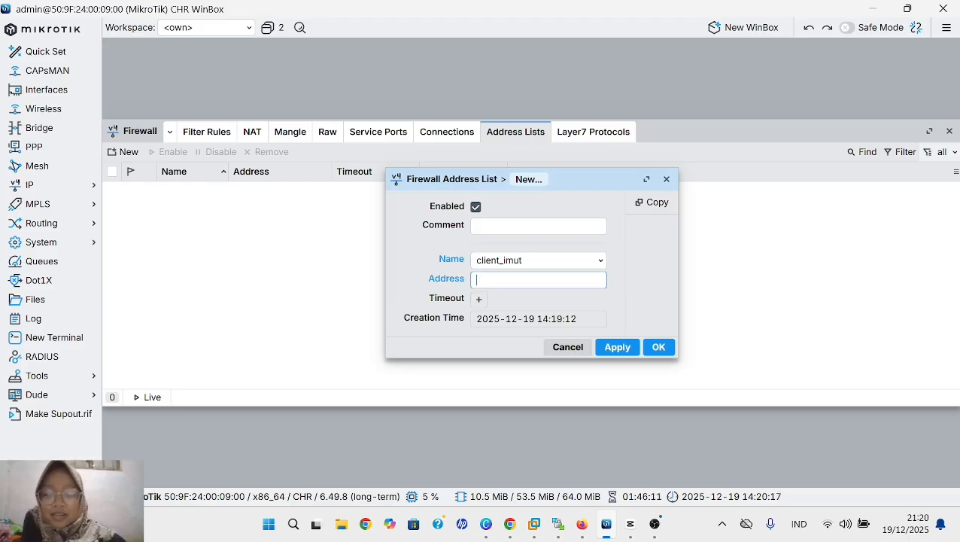
pyautogui.write('192.')
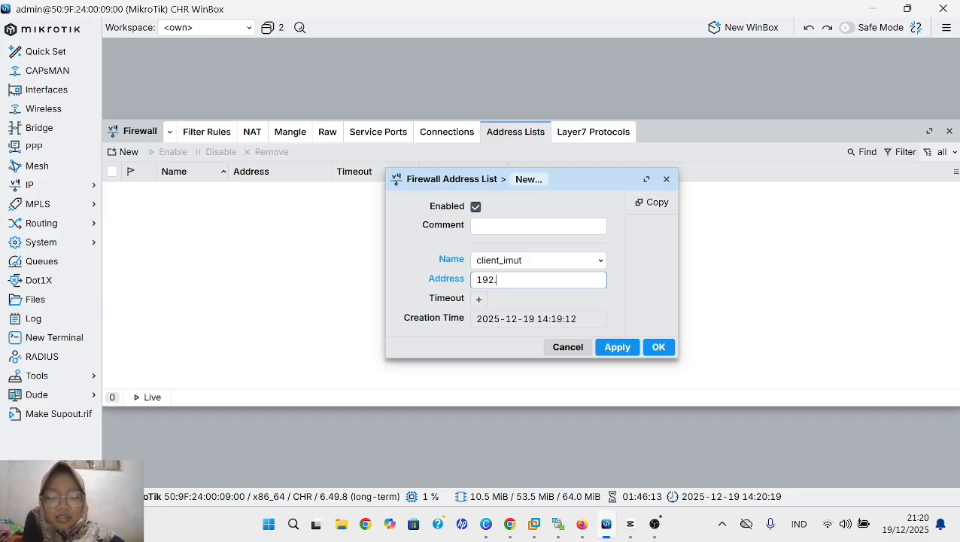
pyautogui.write('168.')
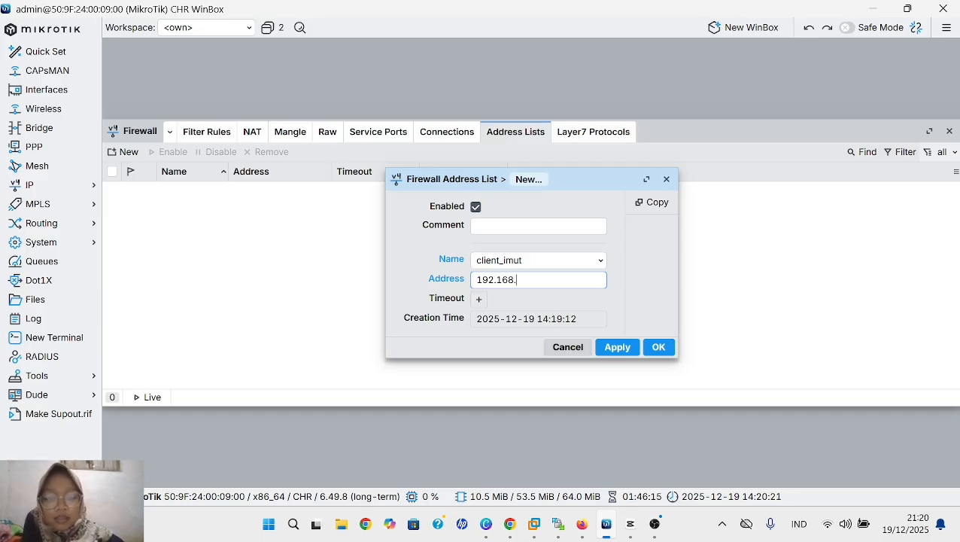
pyautogui.write('1.')
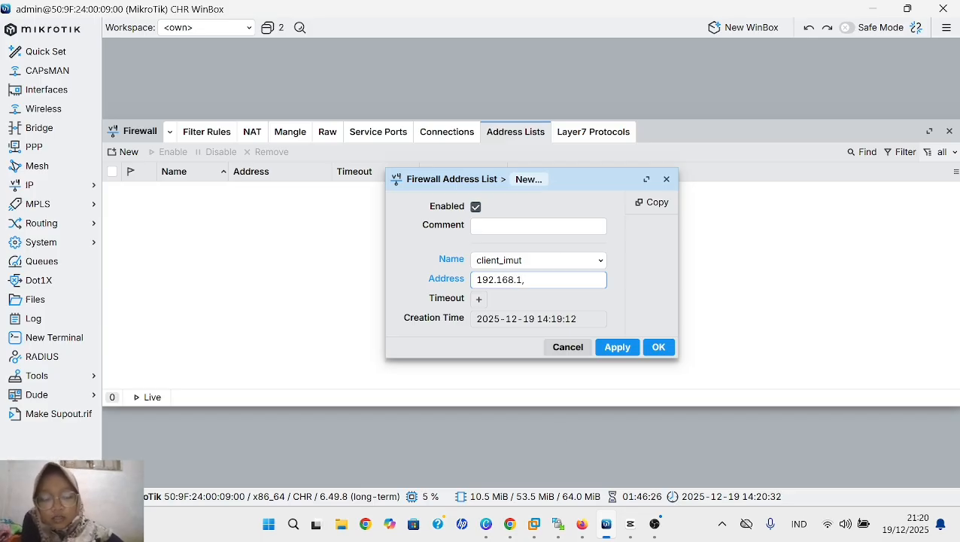
pyautogui.write('10')
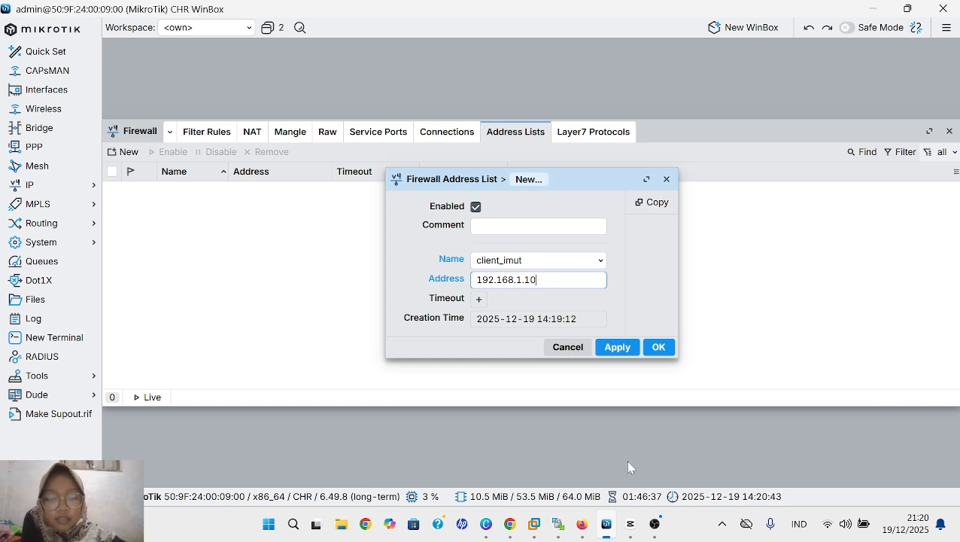
pyautogui.click(613, 347)
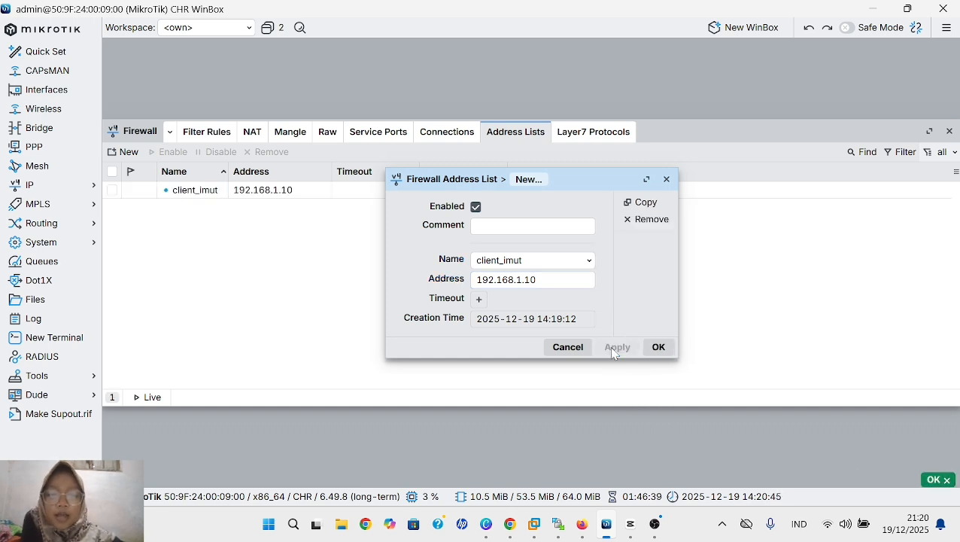
pyautogui.click(654, 350)
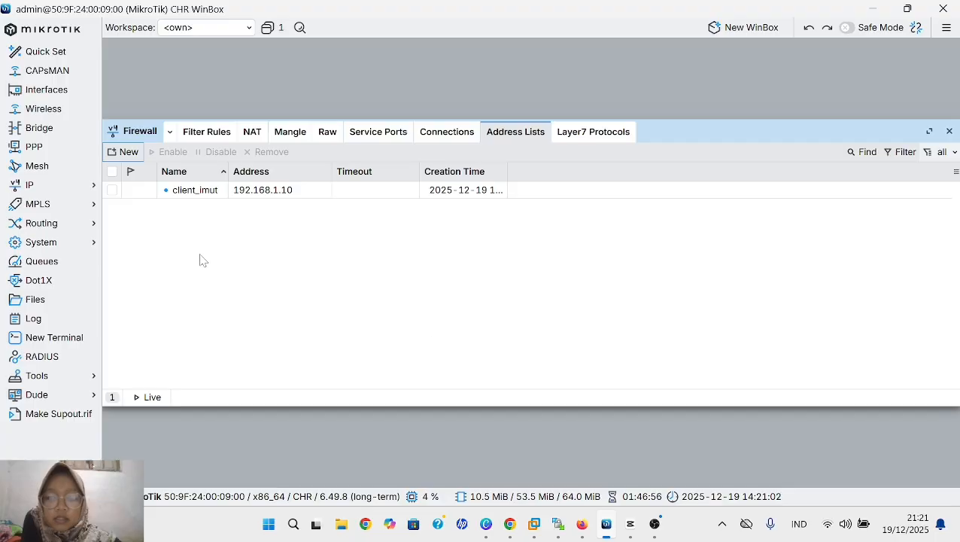
# - Start a second firewall address list entry under the same list name, client_imut
pyautogui.click(125, 152)
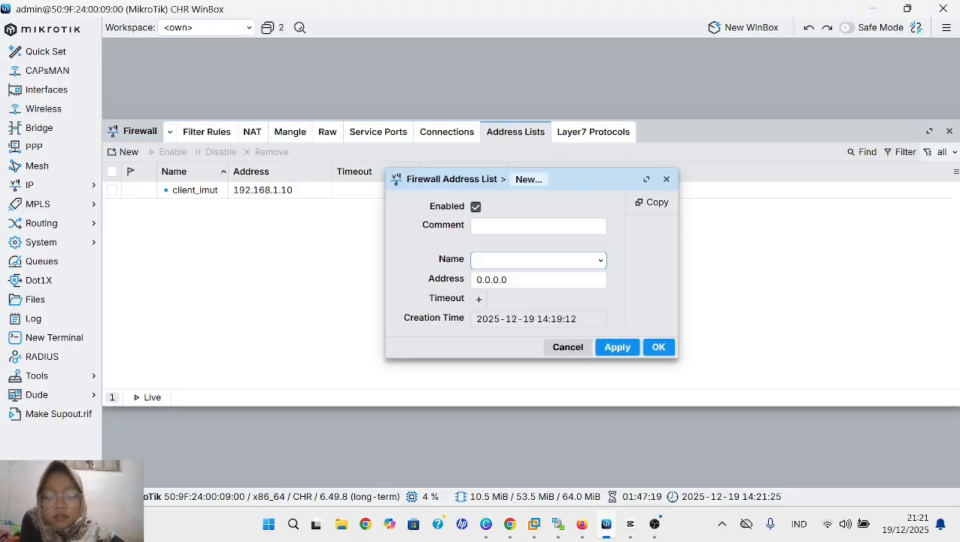
pyautogui.write('cl')
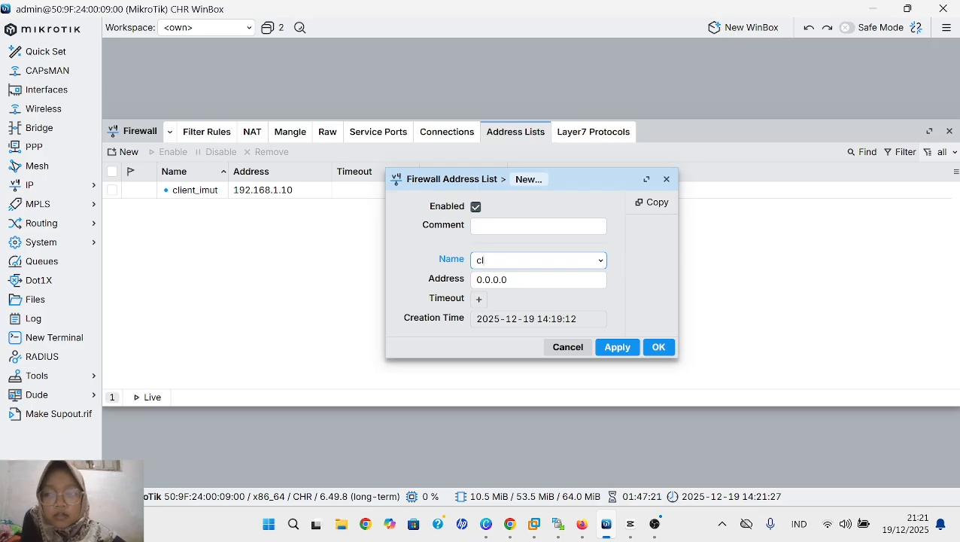
pyautogui.write('ie')
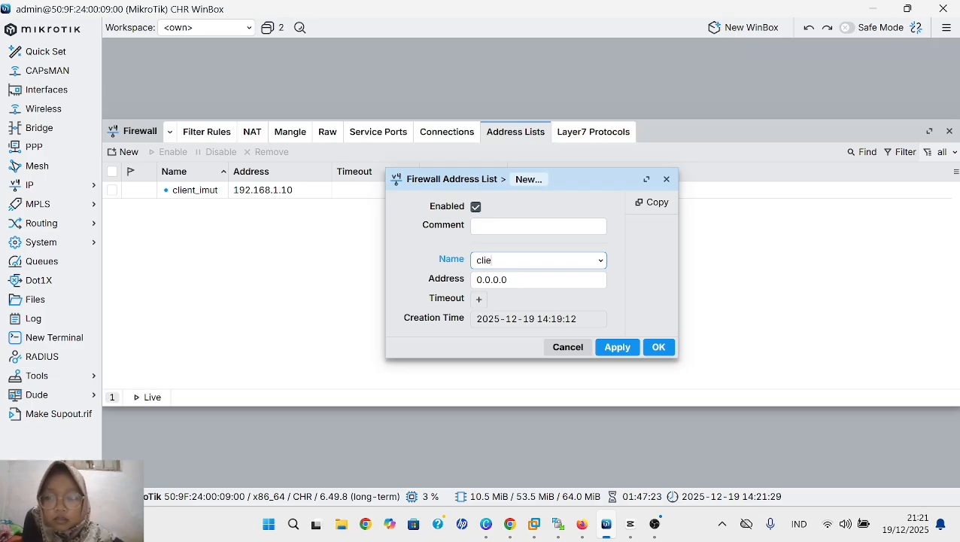
pyautogui.write('nt_')
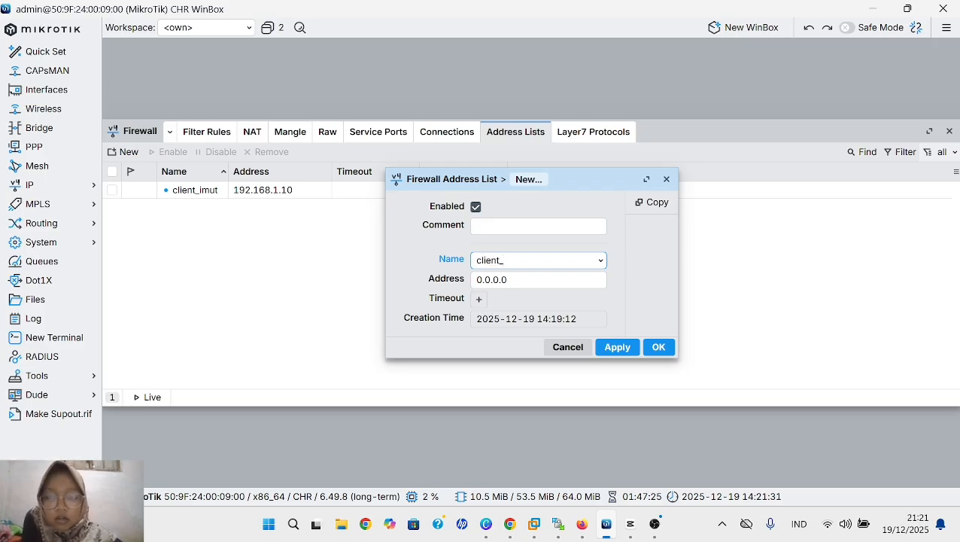
pyautogui.write('imut')
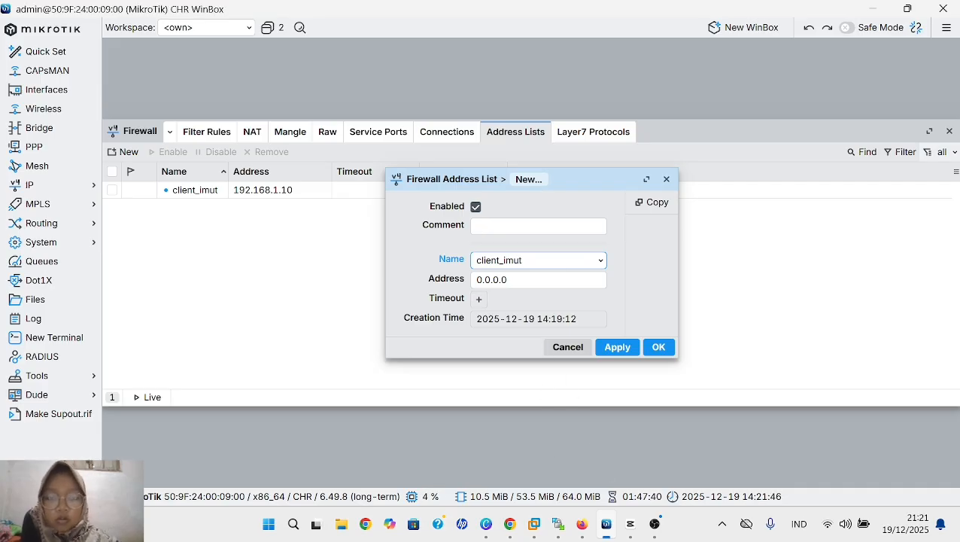
# - Try to save the second client_imut entry with the address 192.168.1 10.192.168.140
pyautogui.press('Tab')
pyautogui.press('BackSpace')
pyautogui.press('BackSpace')
pyautogui.press('BackSpace')
pyautogui.press('BackSpace')
pyautogui.press('BackSpace')
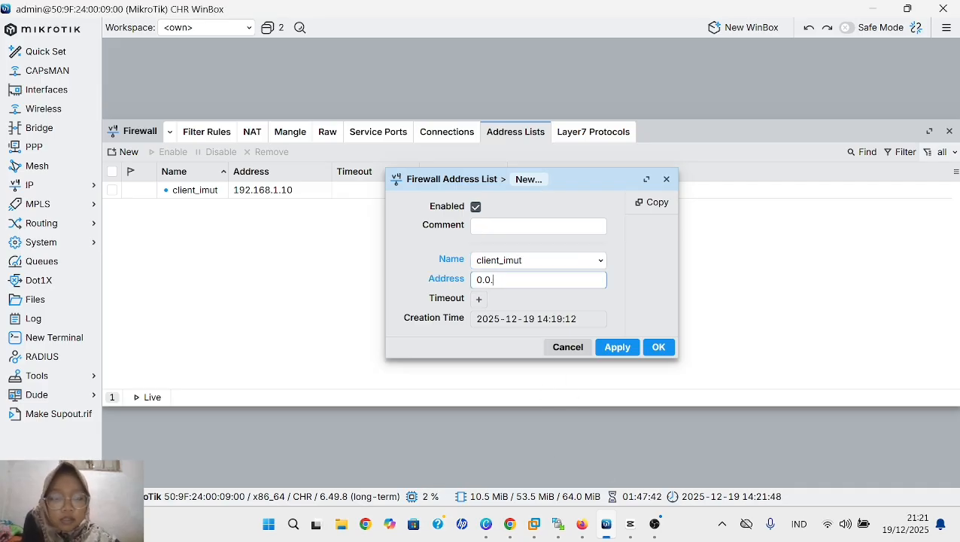
pyautogui.press('BackSpace')
pyautogui.press('BackSpace')
pyautogui.write('1')
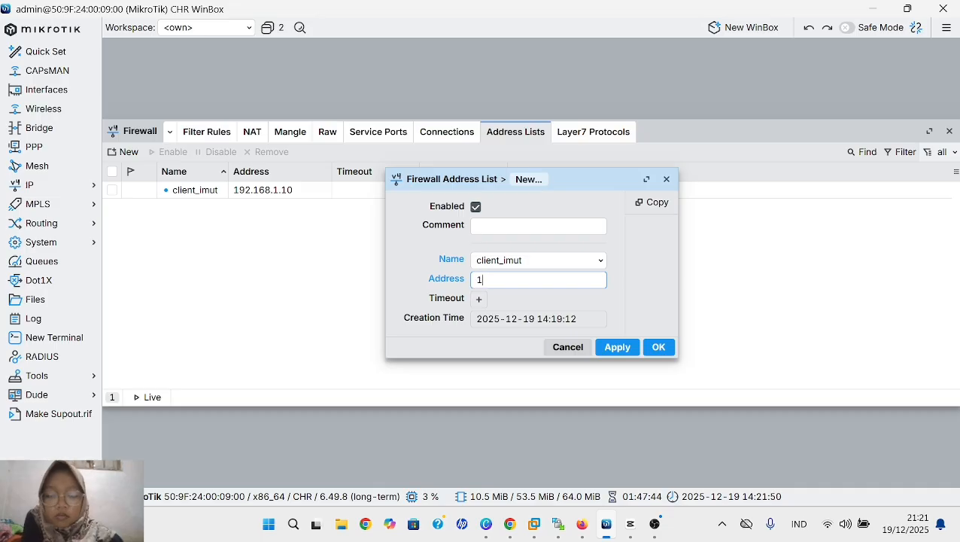
pyautogui.write('92.168')
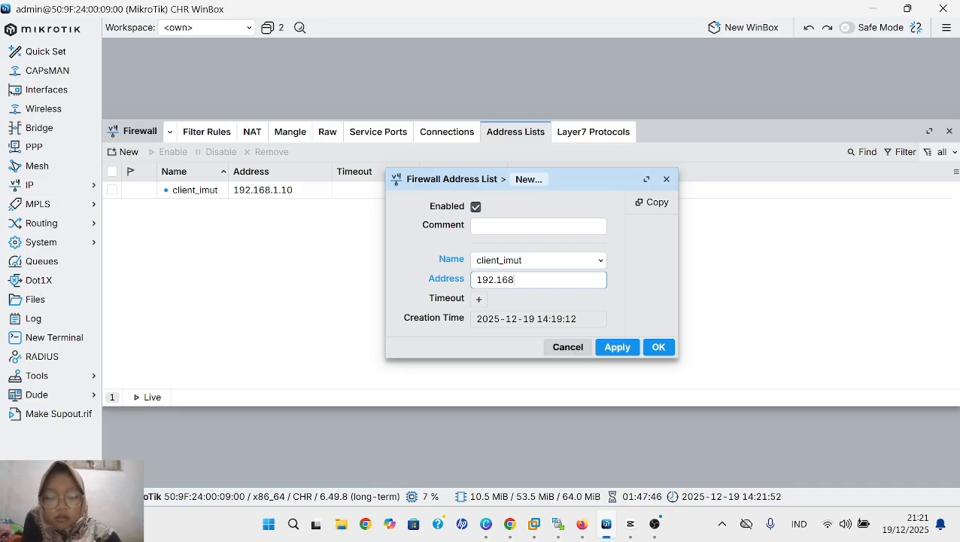
pyautogui.write('.')
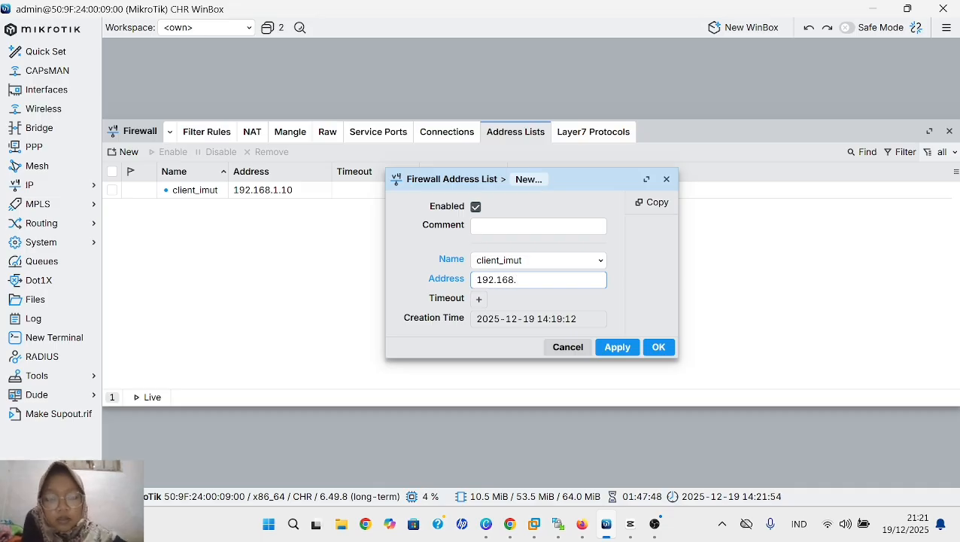
pyautogui.write('1')
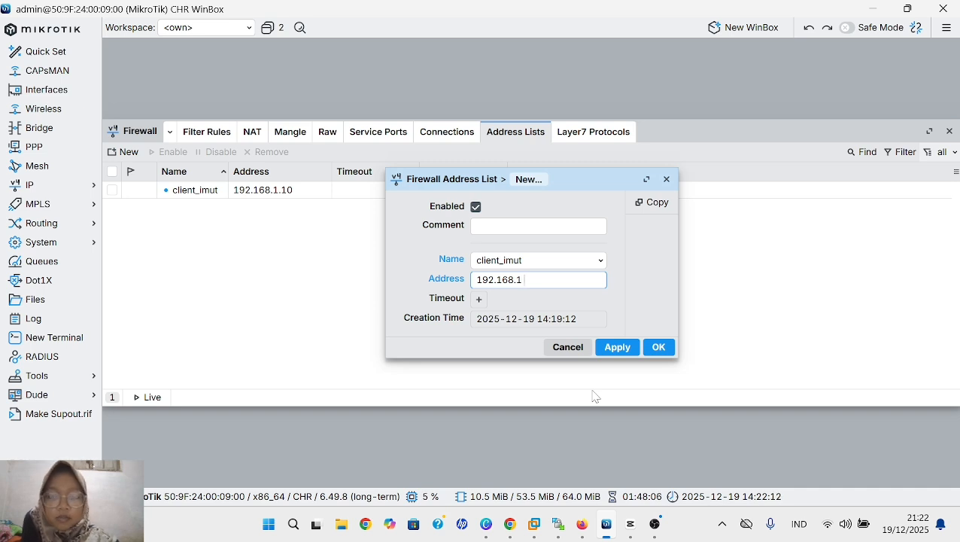
pyautogui.write(' 1')
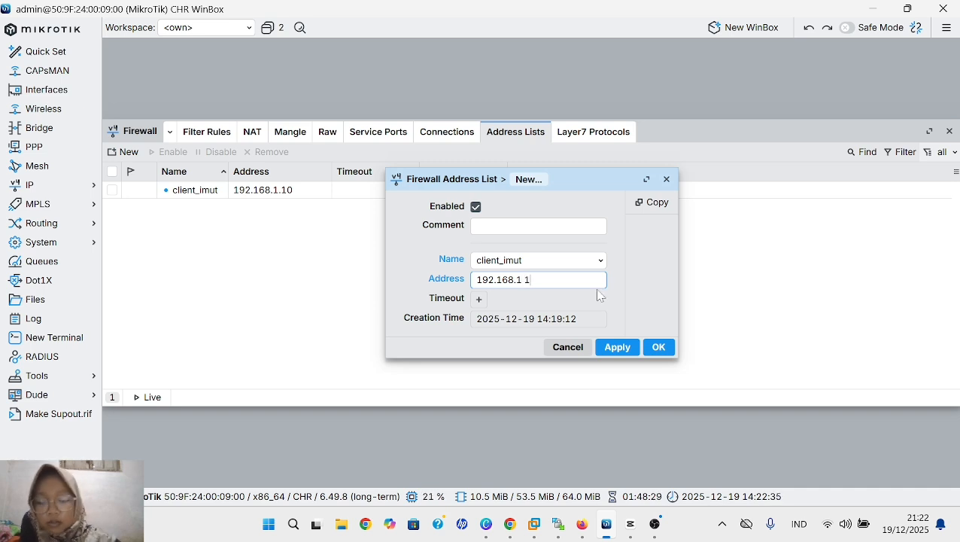
pyautogui.write('0.19')
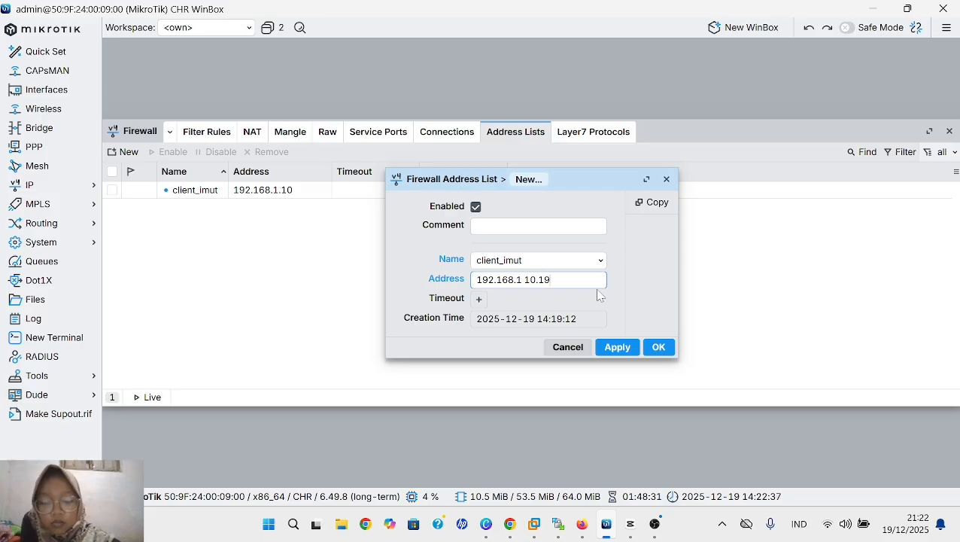
pyautogui.write('2.')
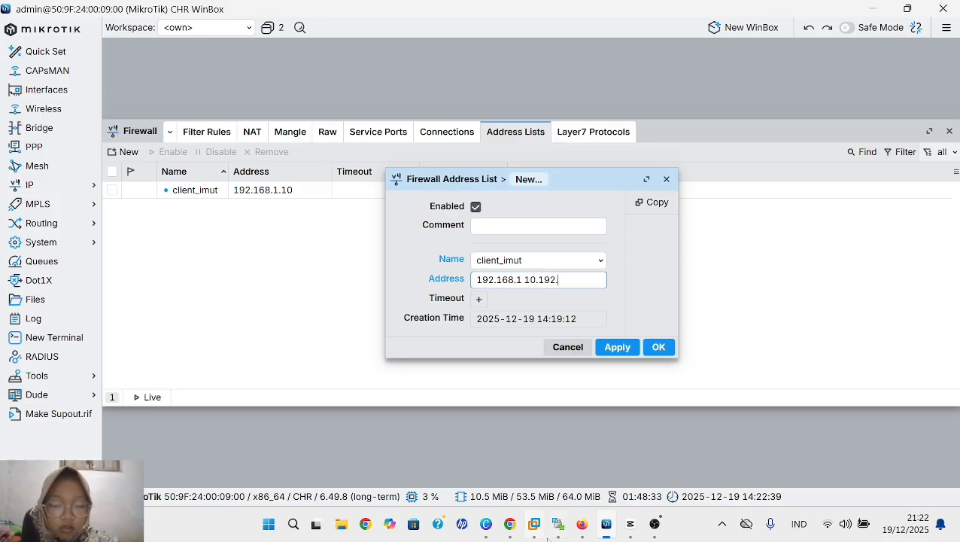
pyautogui.write('168')
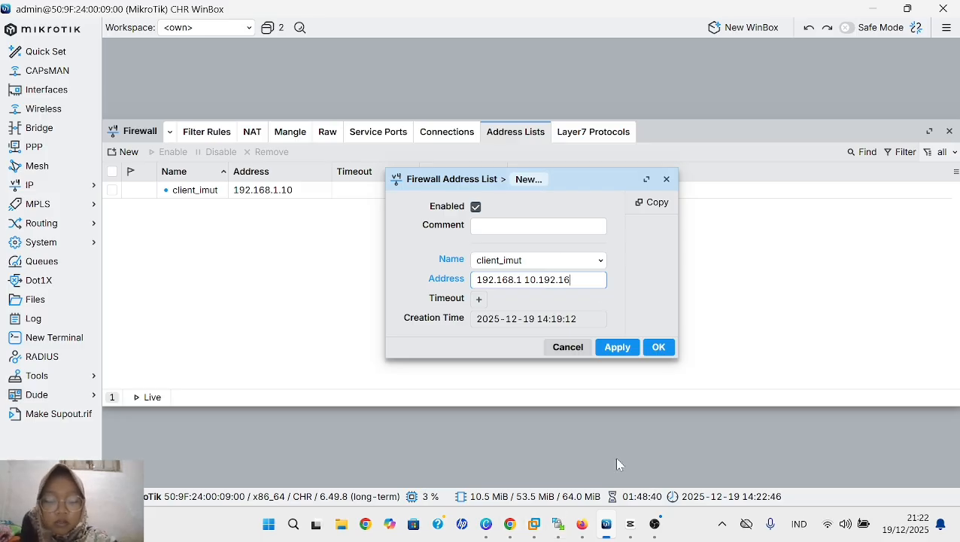
pyautogui.write(',')
pyautogui.write('.140')
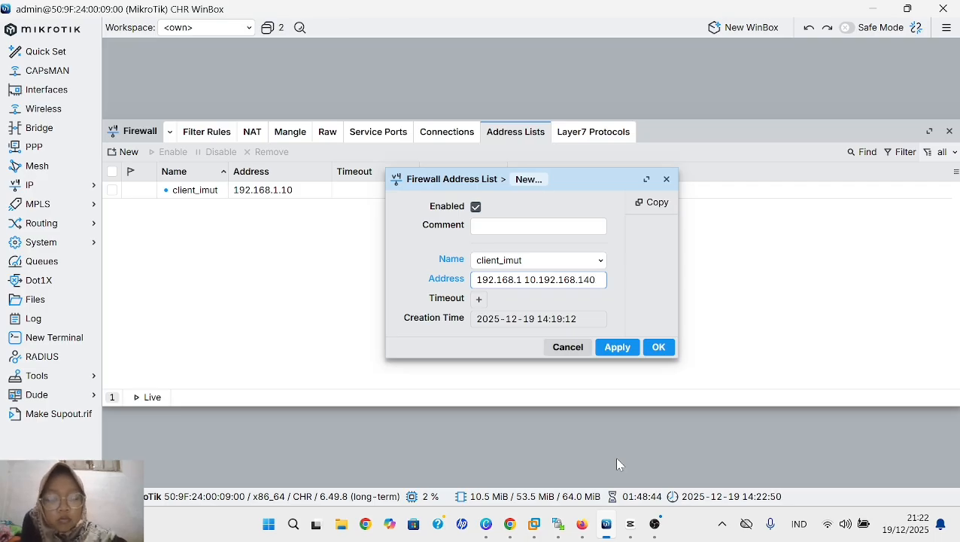
pyautogui.click(620, 355)
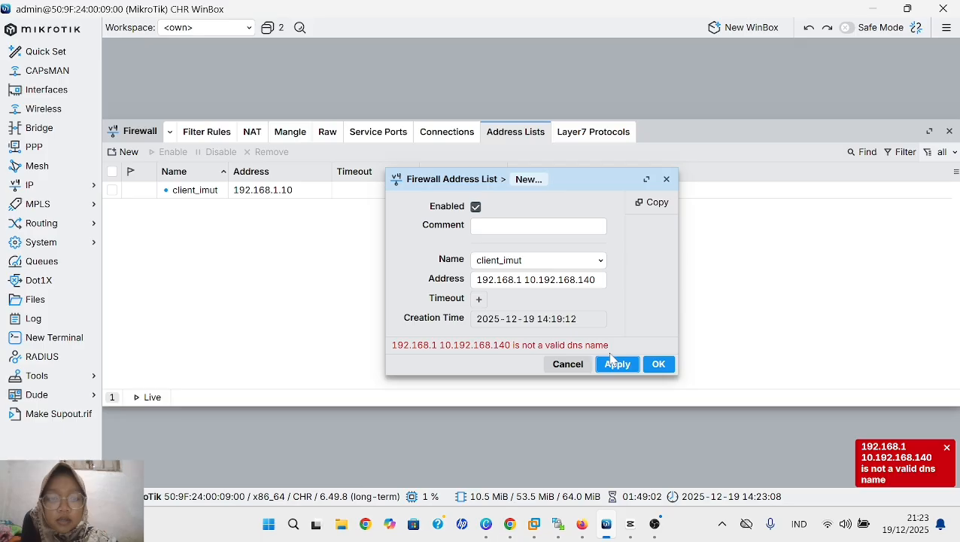
pyautogui.click(658, 370)
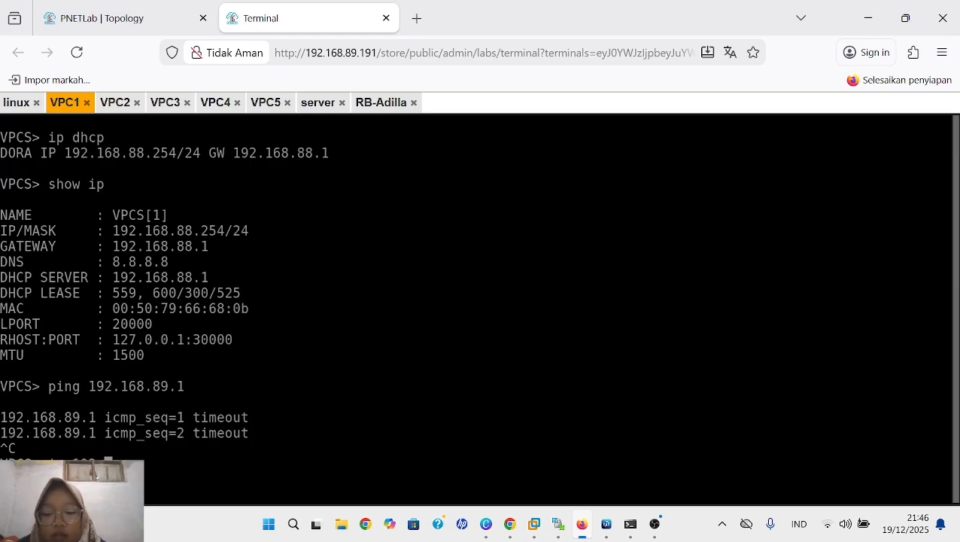
# - In the VPC1 terminal, assign the static address 192.168.88.31/24 with gateway 192.168.88.1/24 and display the IP configuration
pyautogui.write('1')
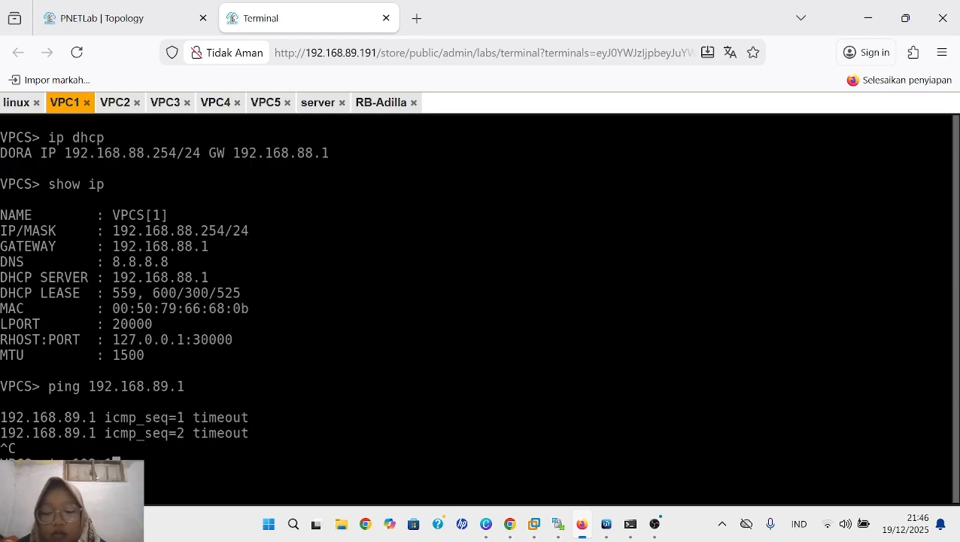
pyautogui.write('68.88.')
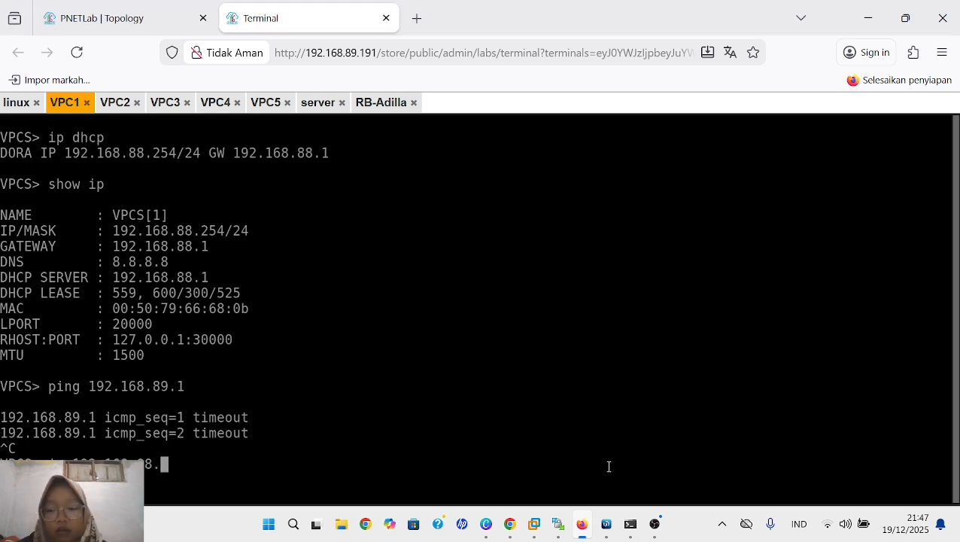
pyautogui.write('31')
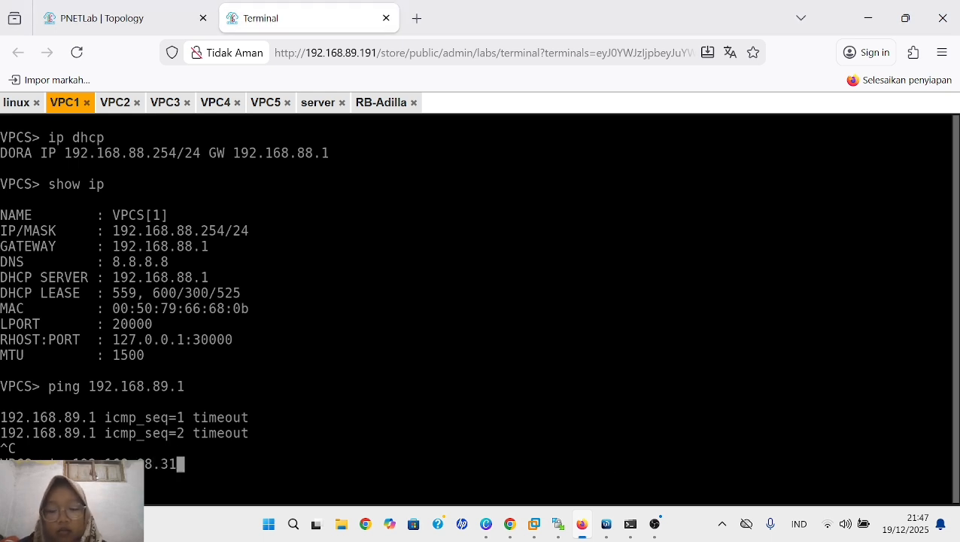
pyautogui.write('/24')
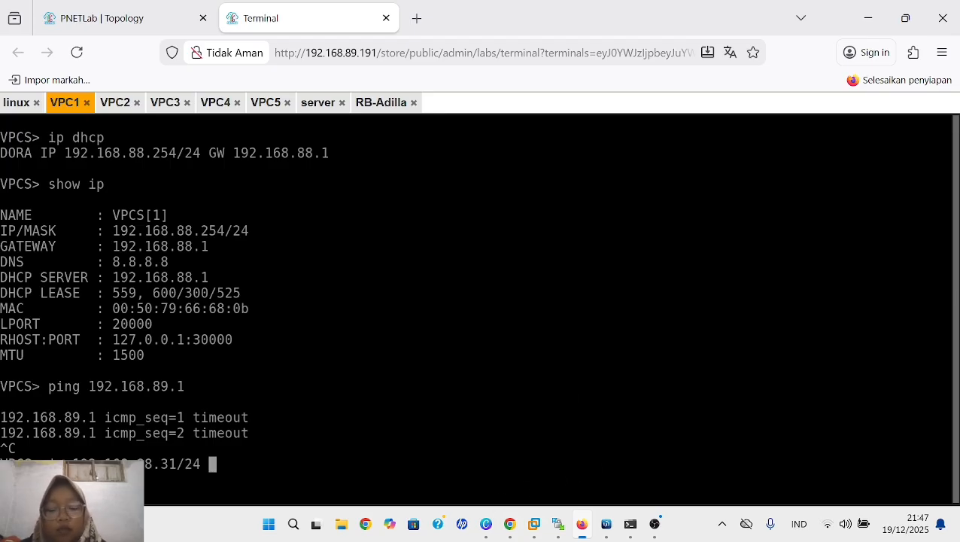
pyautogui.write(' 192.1')
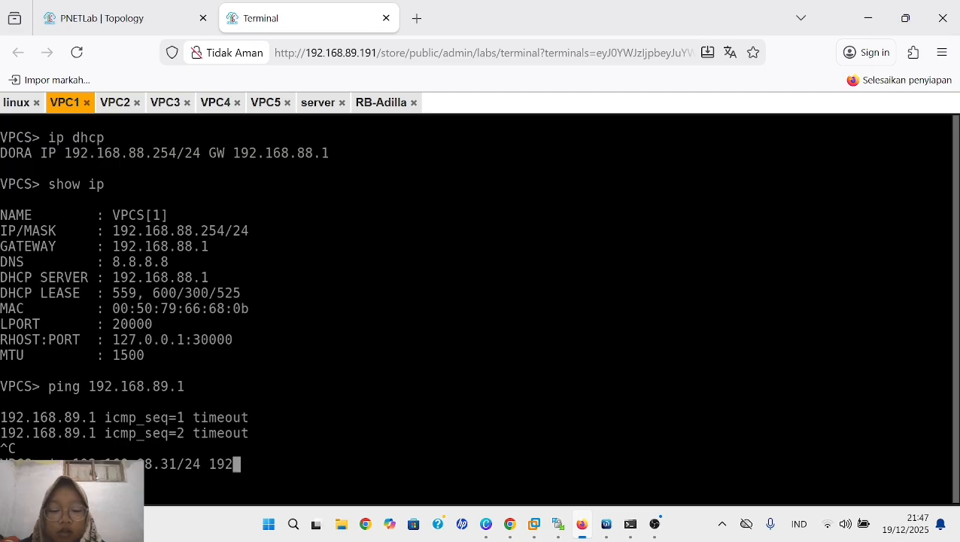
pyautogui.write('68.88')
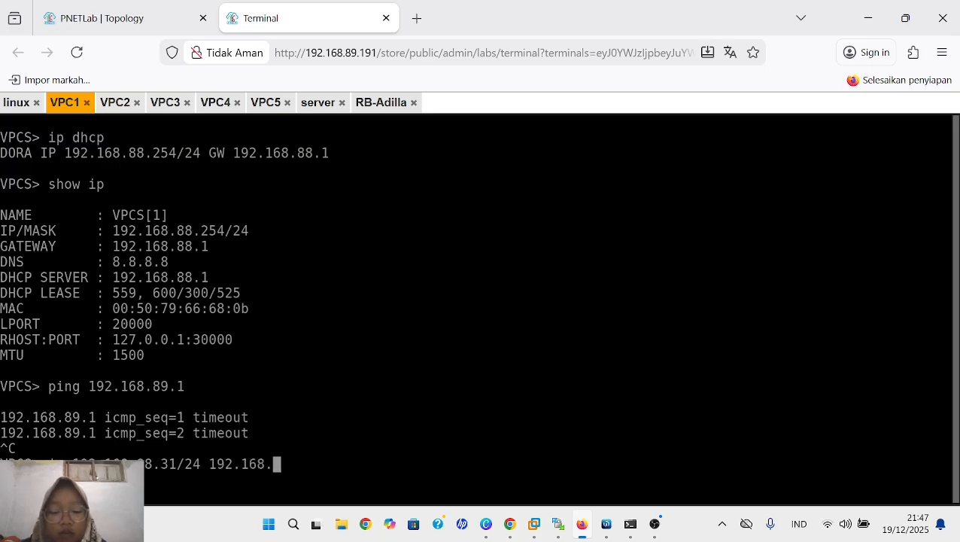
pyautogui.write('.1')
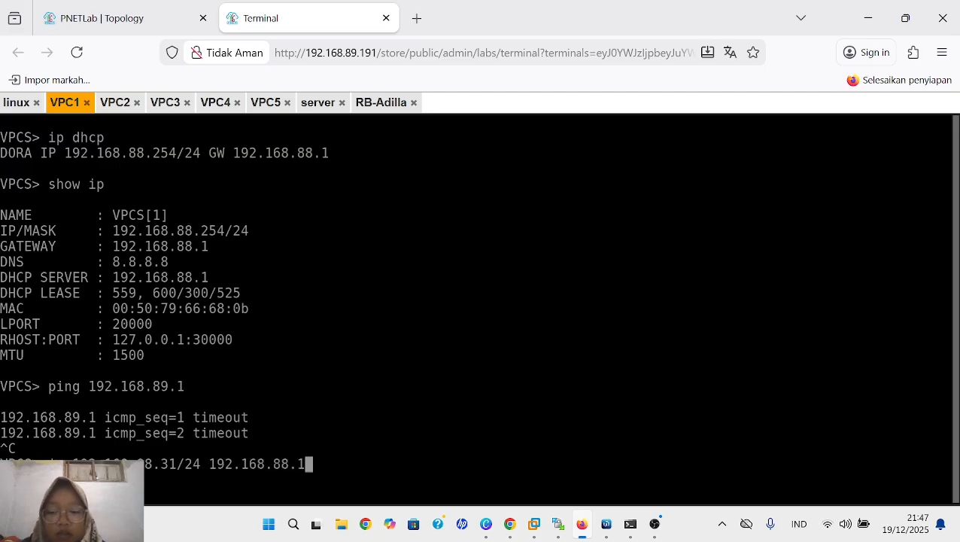
pyautogui.write('/24')
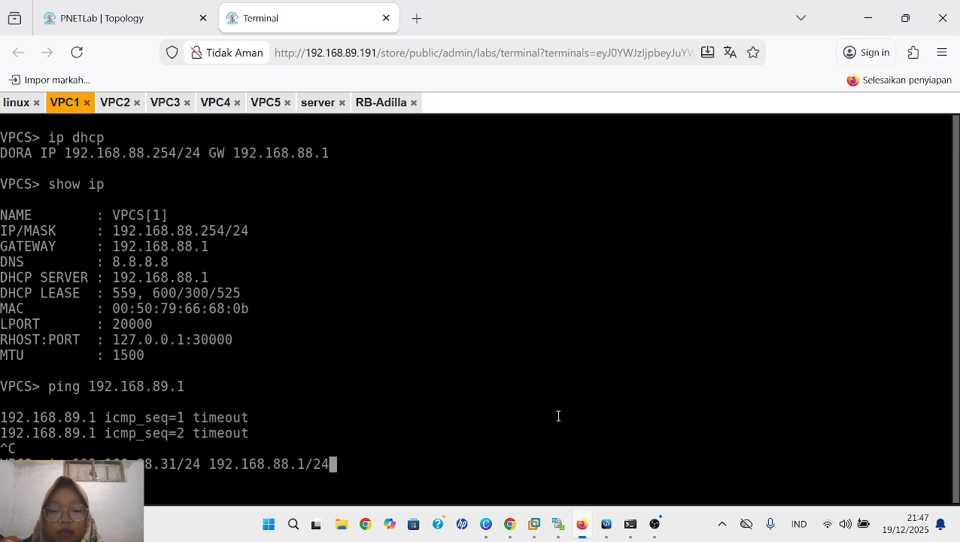
pyautogui.press('Return')
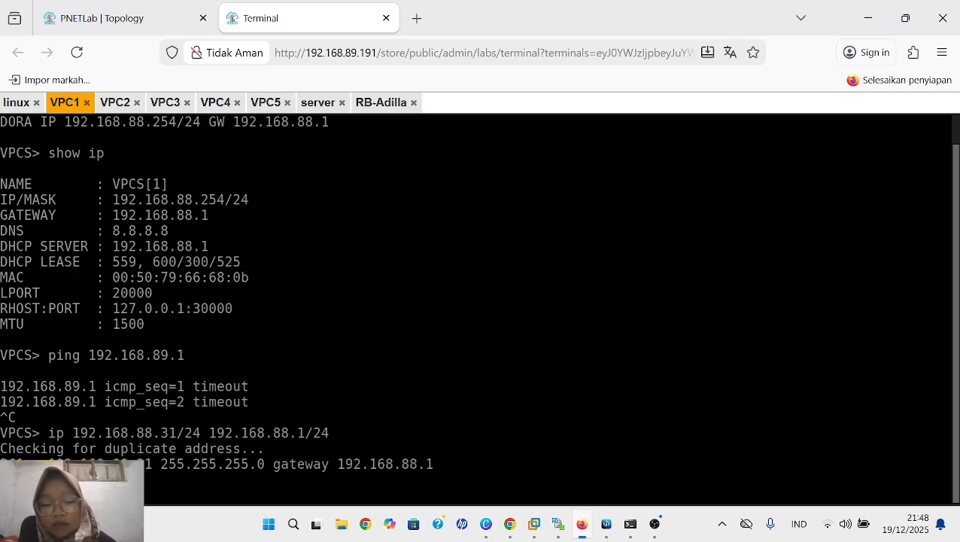
pyautogui.write('show ip')
pyautogui.press('Return')
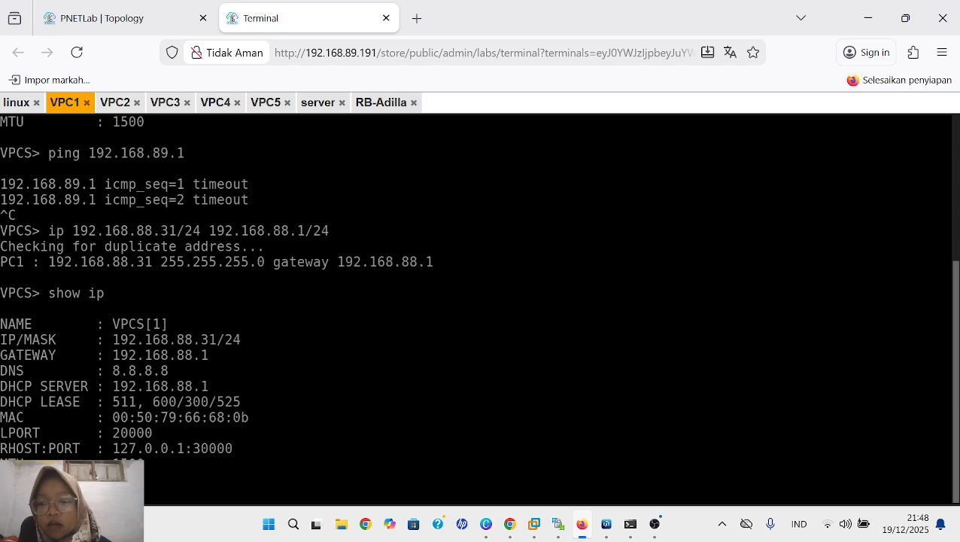
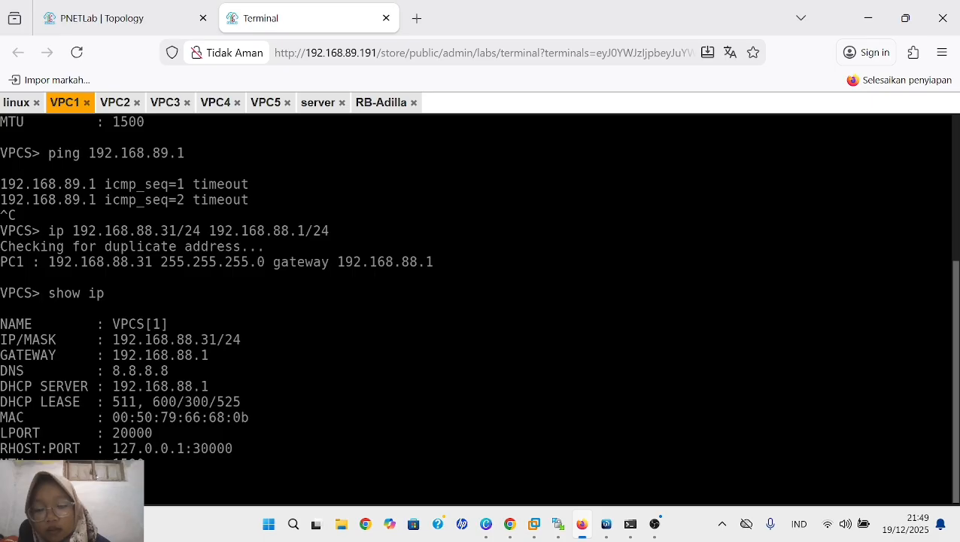
pyautogui.write('68.8')
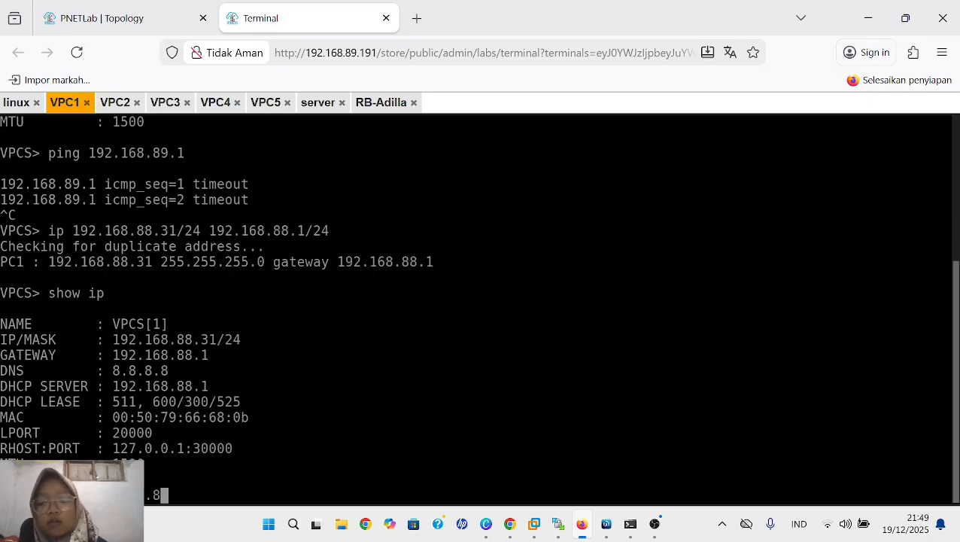
pyautogui.press('BackSpace')
pyautogui.press('BackSpace')
pyautogui.press('BackSpace')
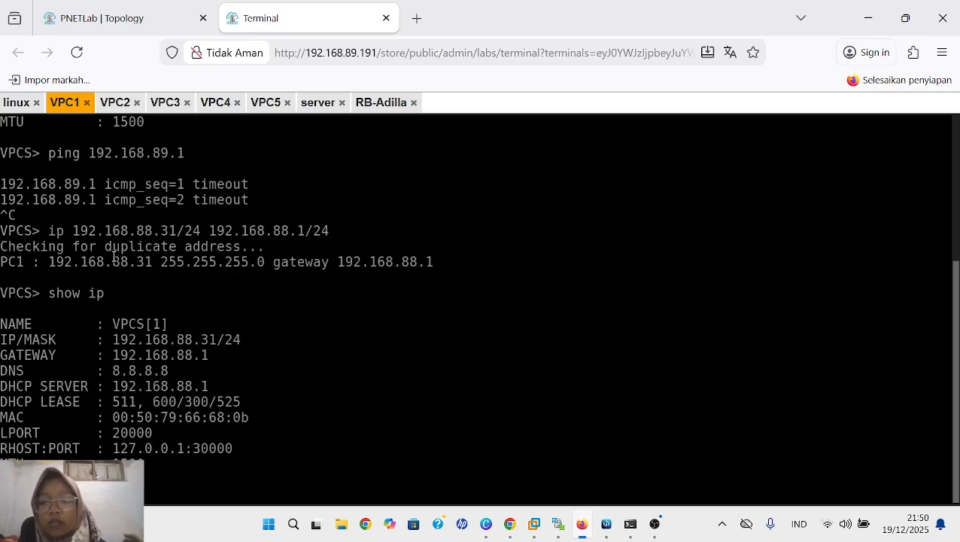
# - In the VPC2 terminal, assign the static address 192.168.88.32/24 with gateway 192.168.88.1/24 and display the IP configuration
pyautogui.click(115, 103)
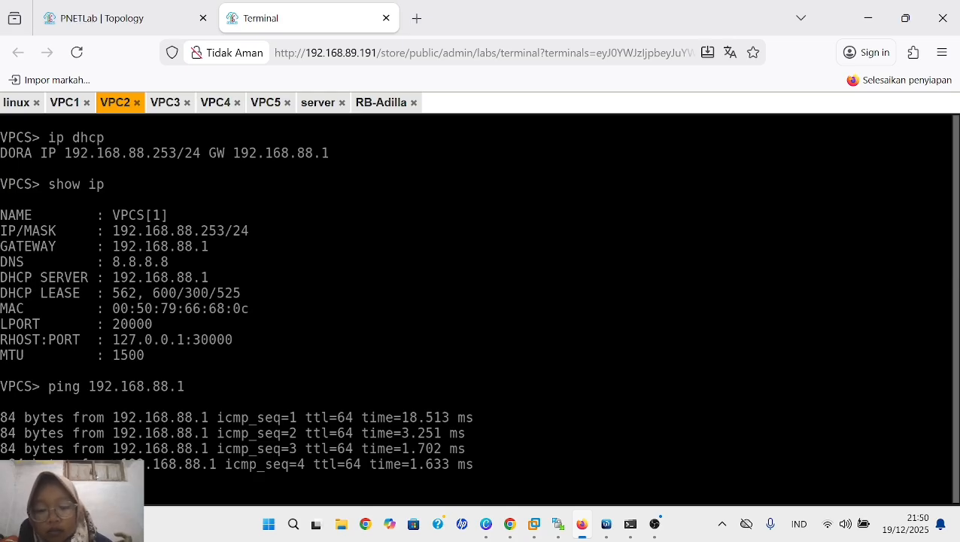
pyautogui.write('8')
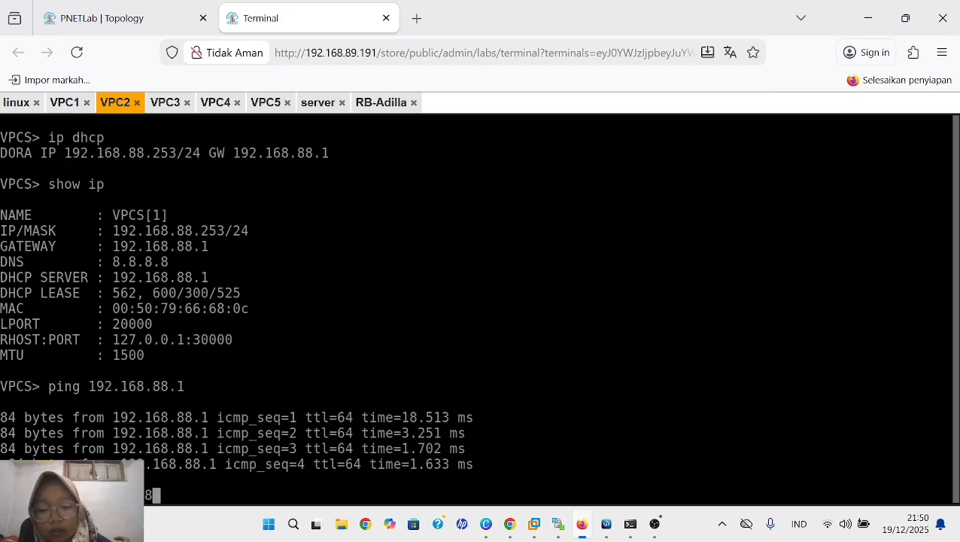
pyautogui.write('.8.')
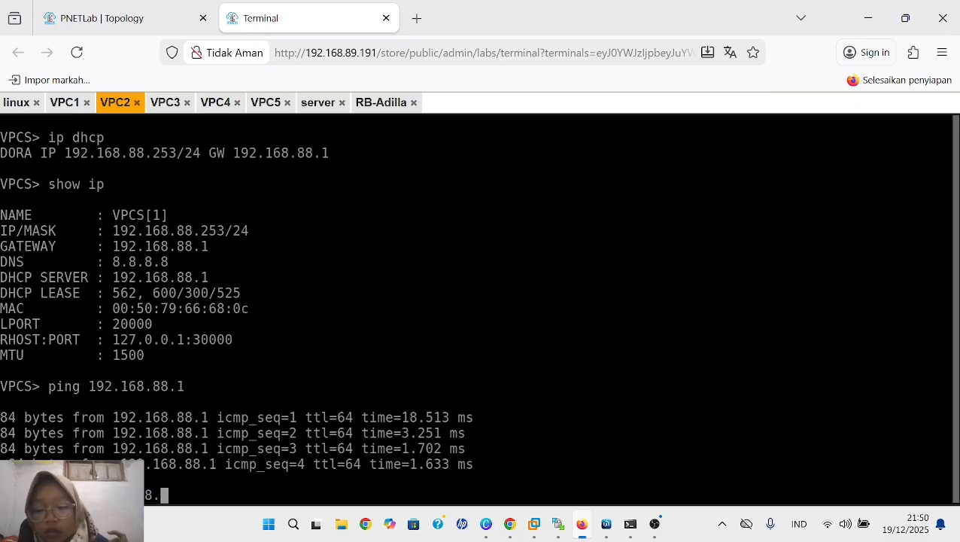
pyautogui.write('32/')
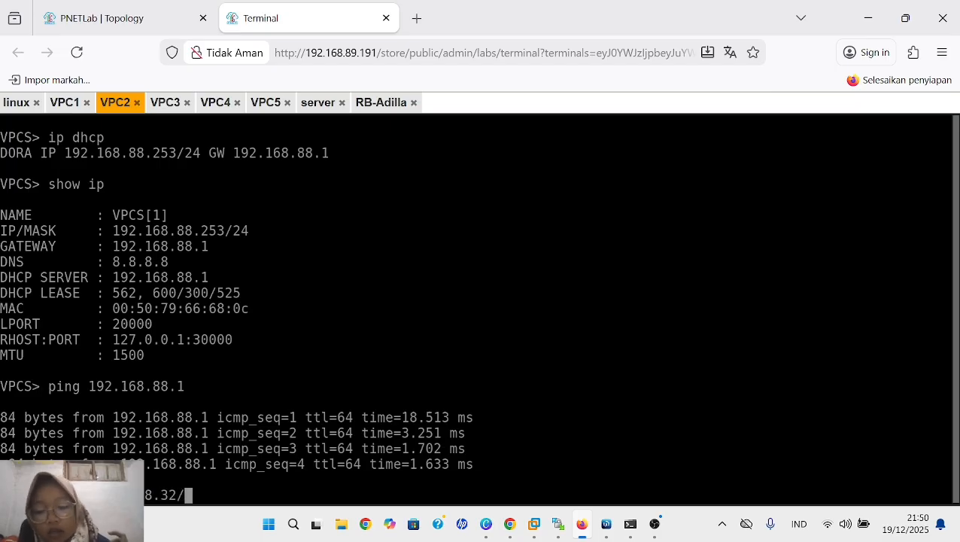
pyautogui.write('24')
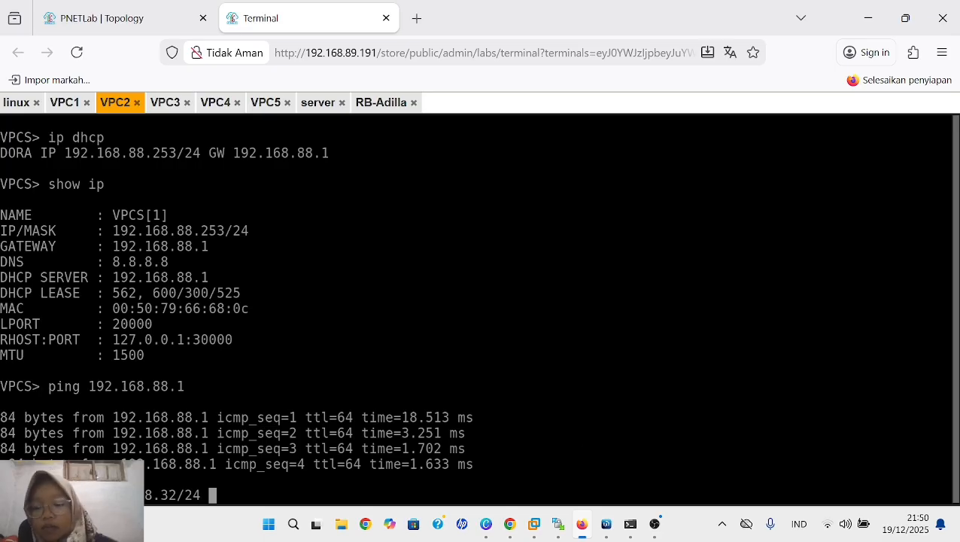
pyautogui.write(' 192')
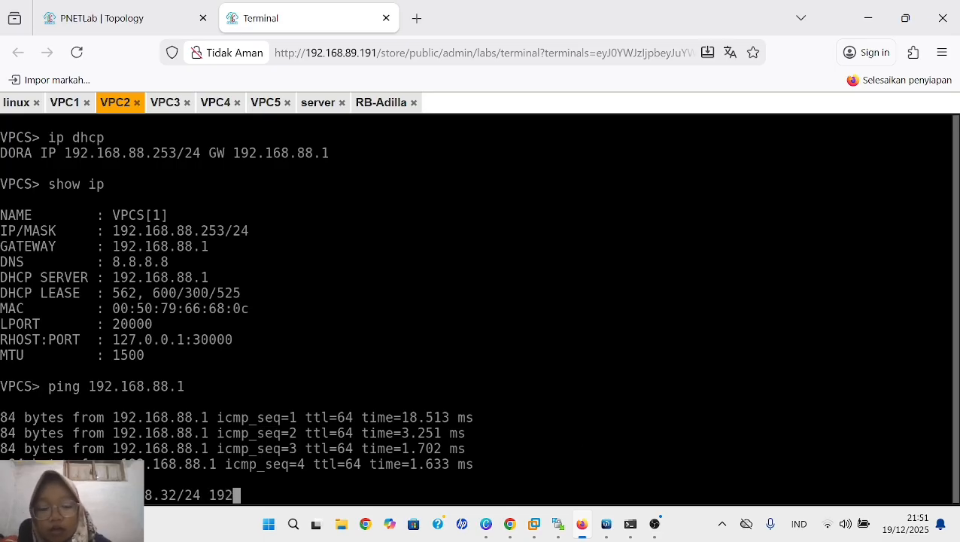
pyautogui.write('.16')
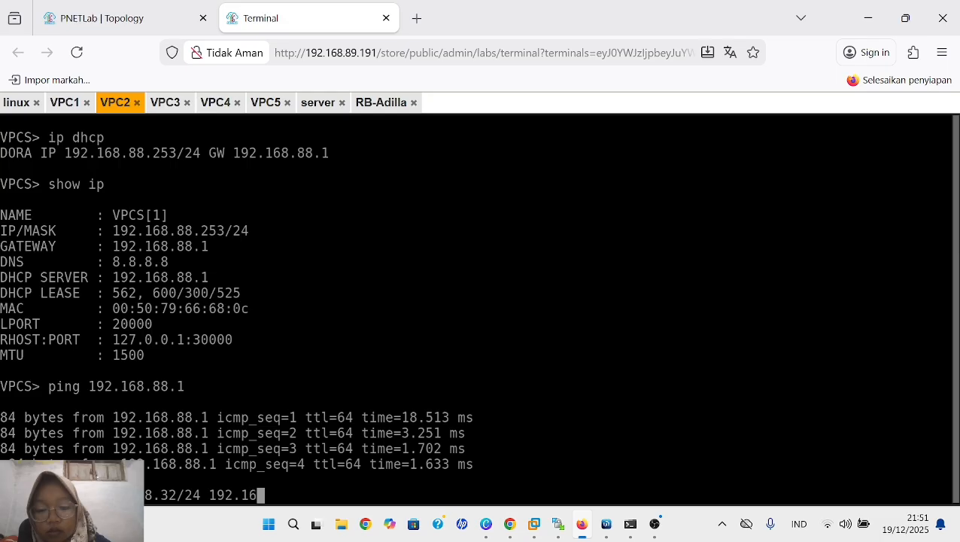
pyautogui.write('8.')
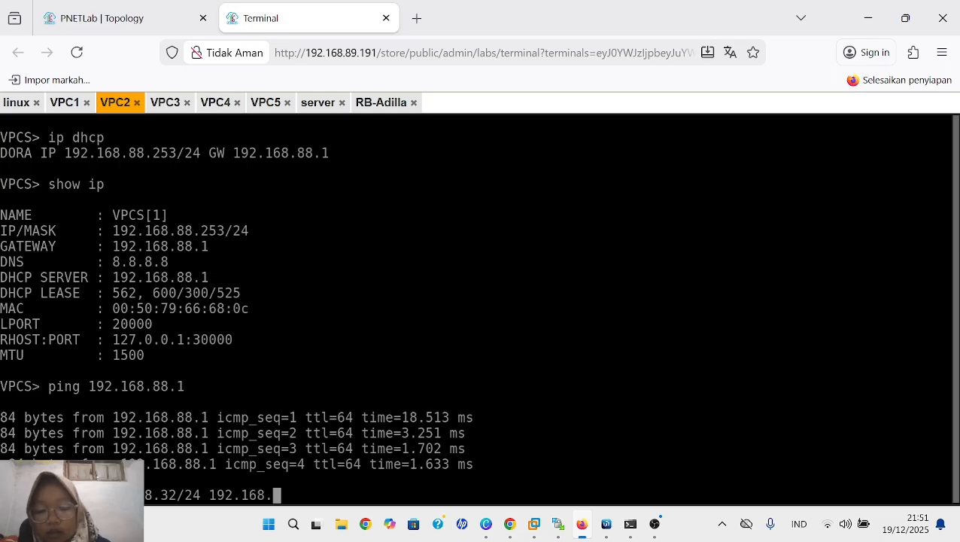
pyautogui.write('88')
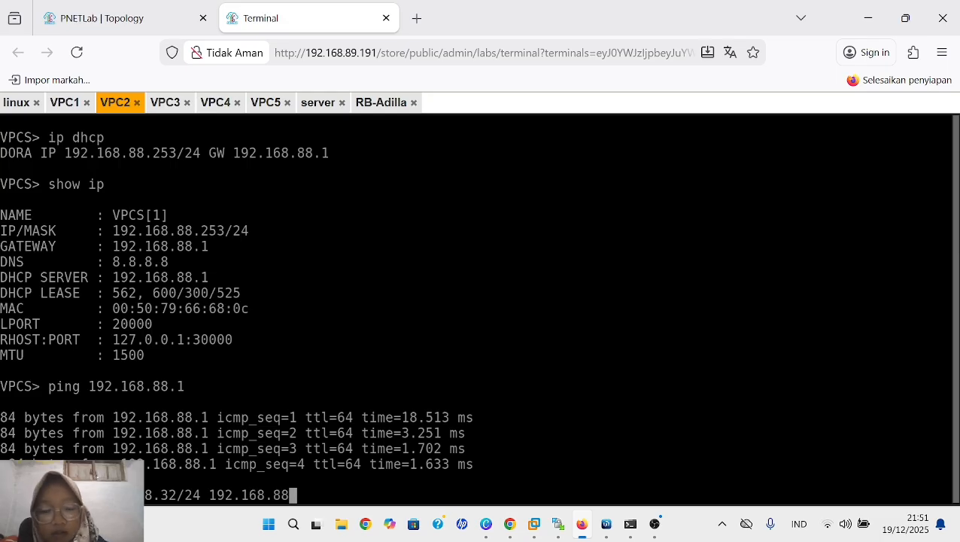
pyautogui.write('.')
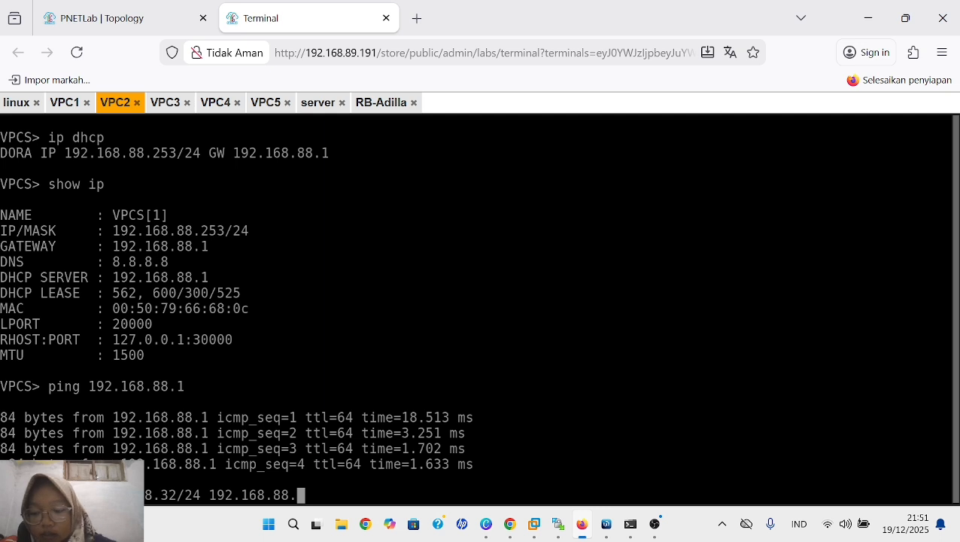
pyautogui.write('1/')
pyautogui.write('24')
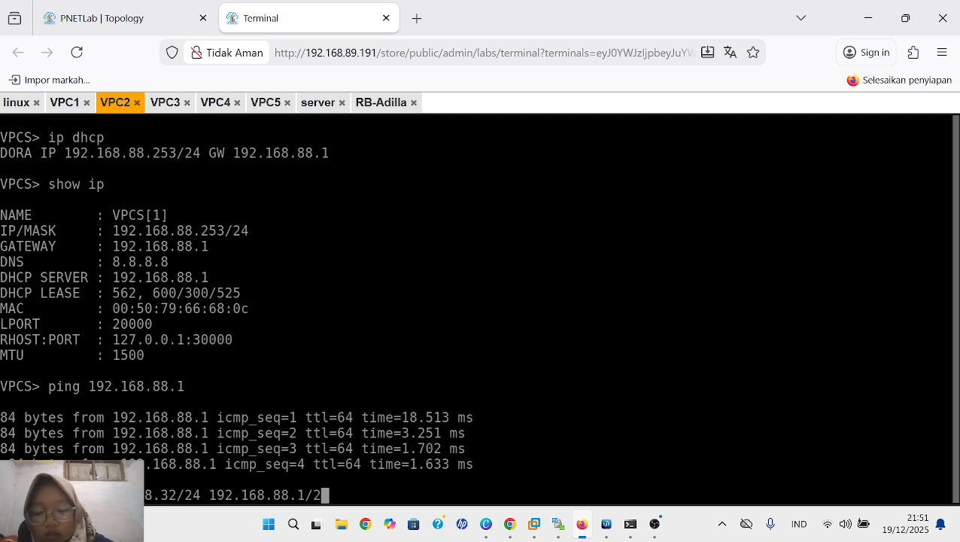
pyautogui.press('Return')
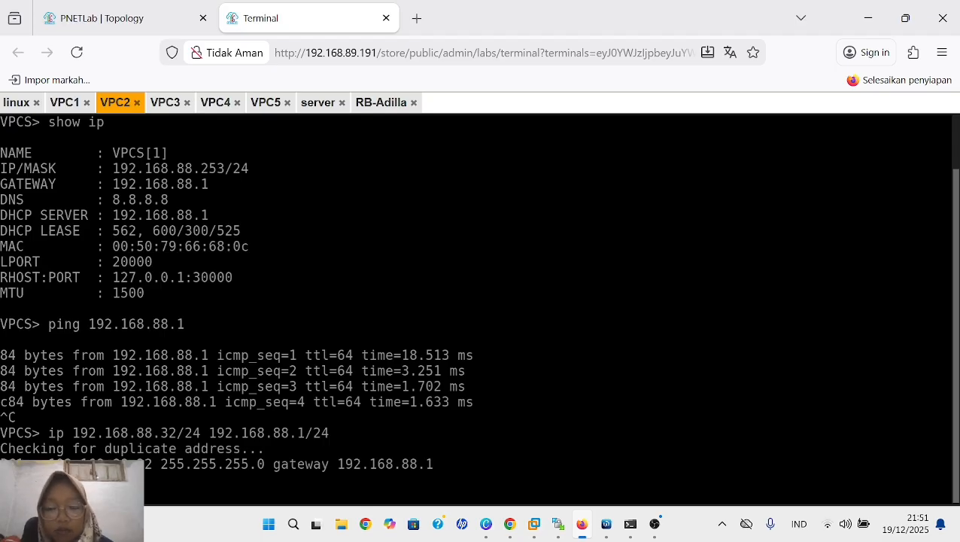
pyautogui.press('Return')
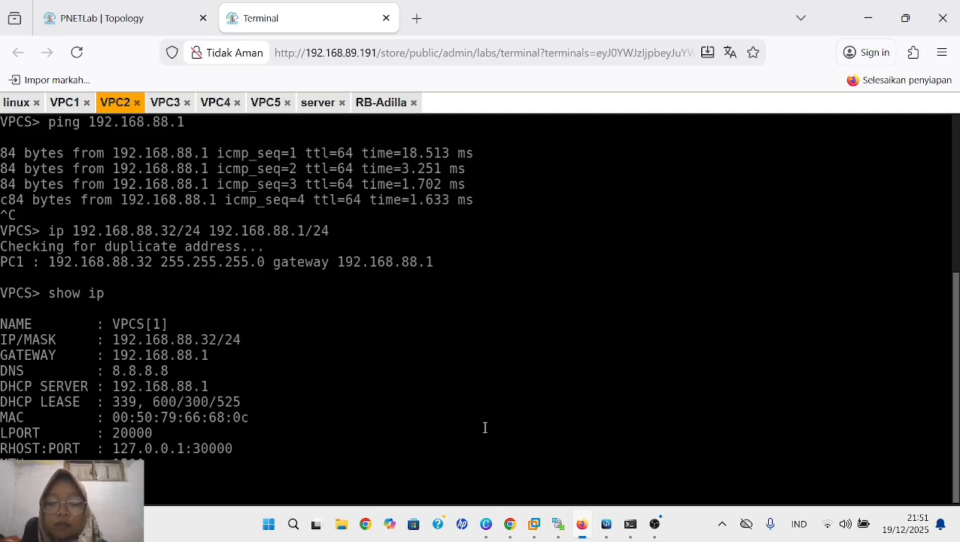
# - In the VPC3 terminal, assign the static address 192.168.88.33/24 with gateway 192.168.88.1/24 and display the IP configuration
pyautogui.click(168, 103)
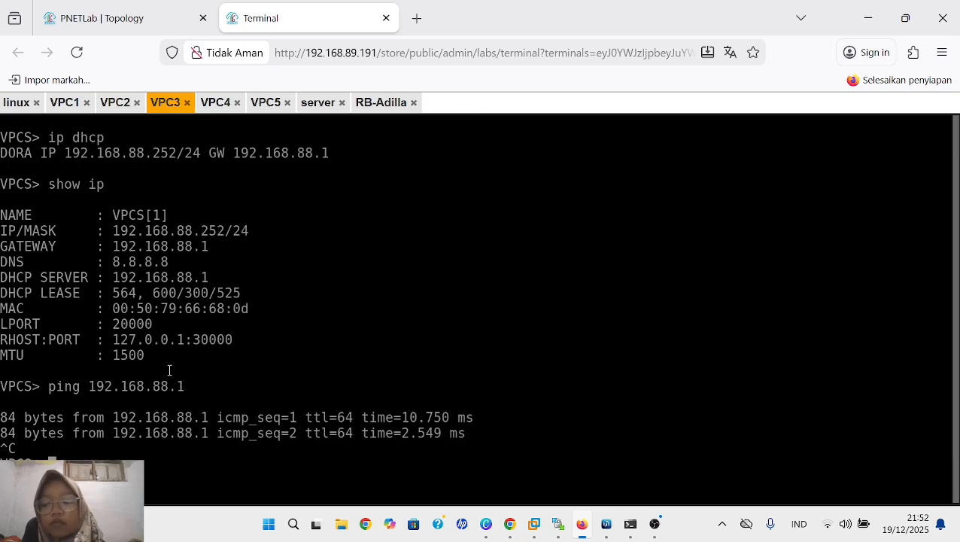
pyautogui.write('p')
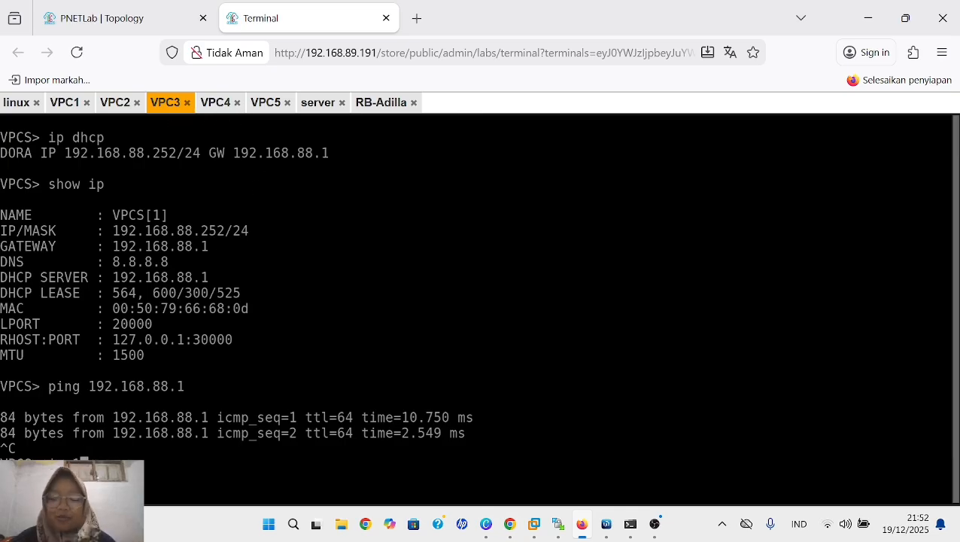
pyautogui.write('ing 192.1')
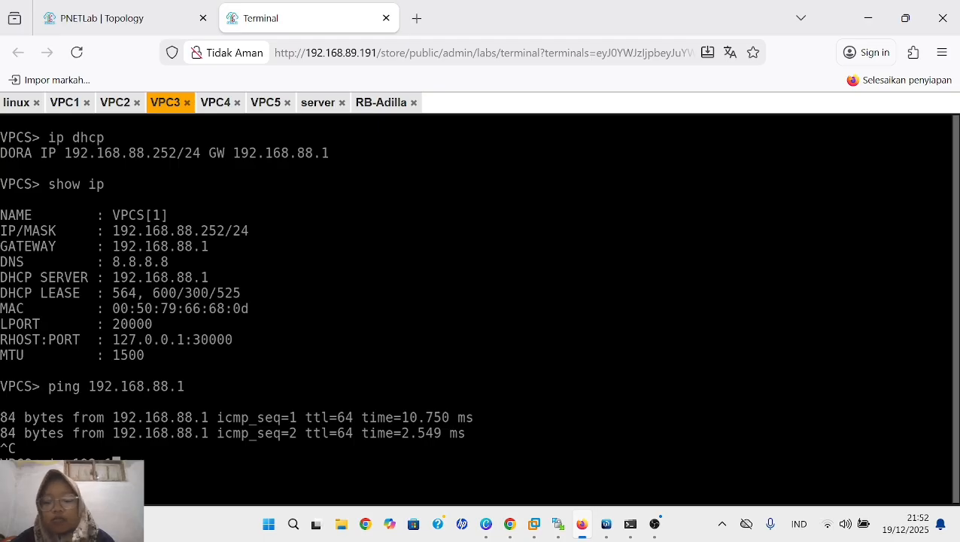
pyautogui.write('68.8')
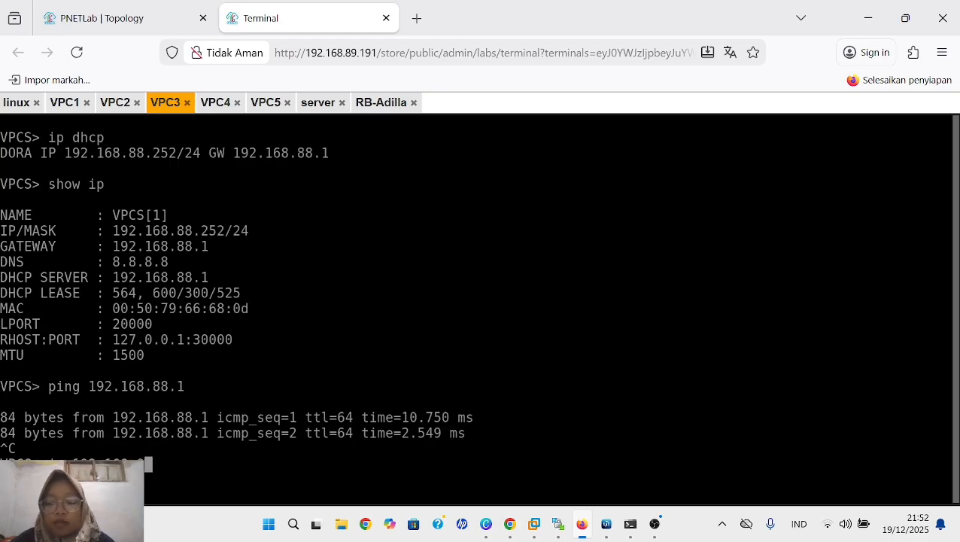
pyautogui.write('8.')
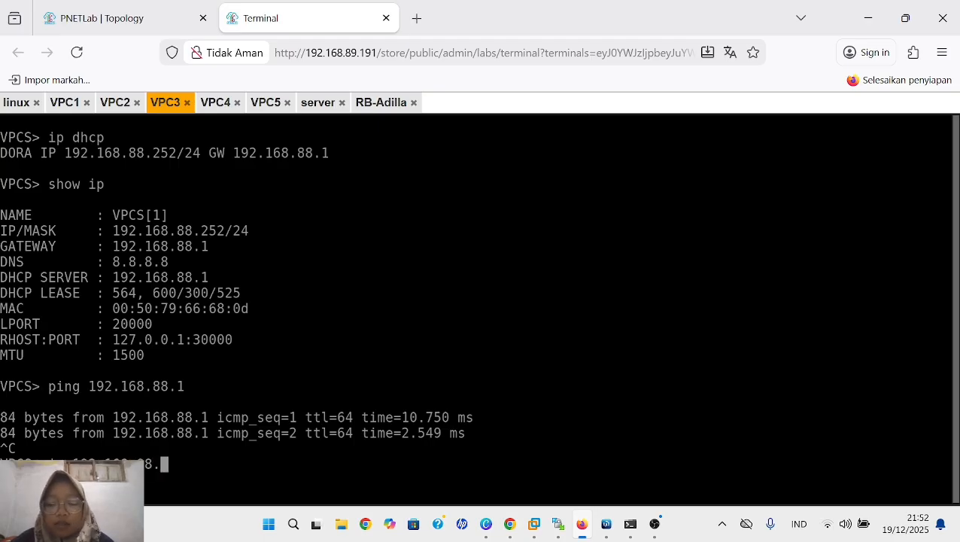
pyautogui.write('33/')
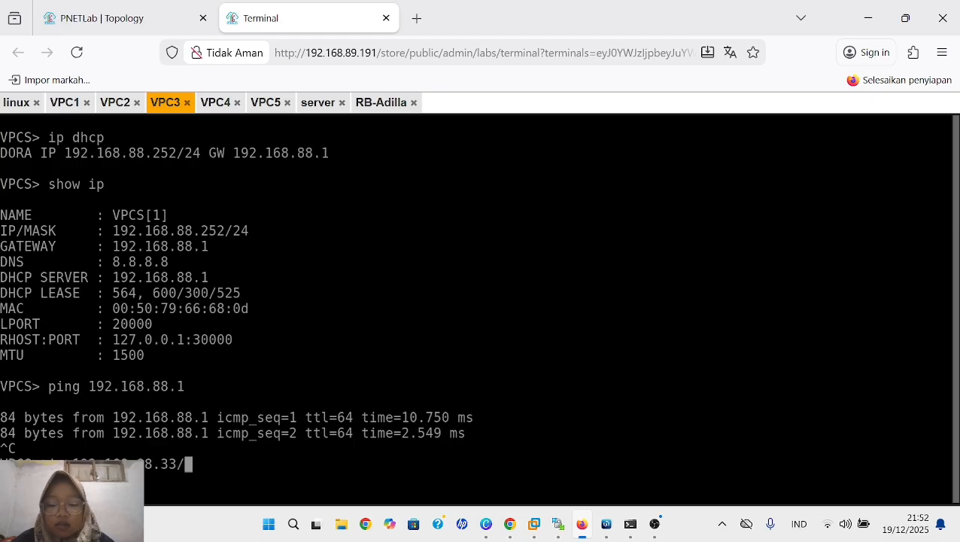
pyautogui.write('24 ')
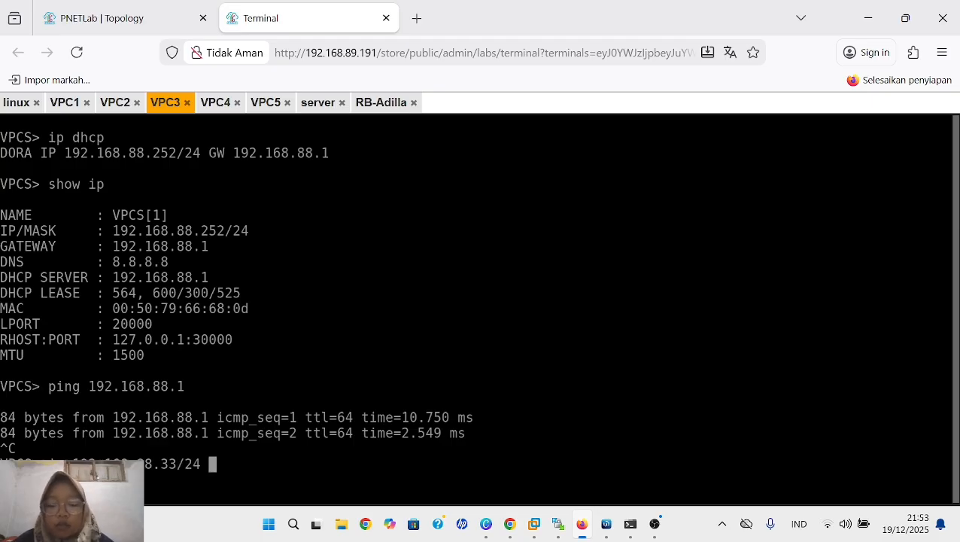
pyautogui.write('192')
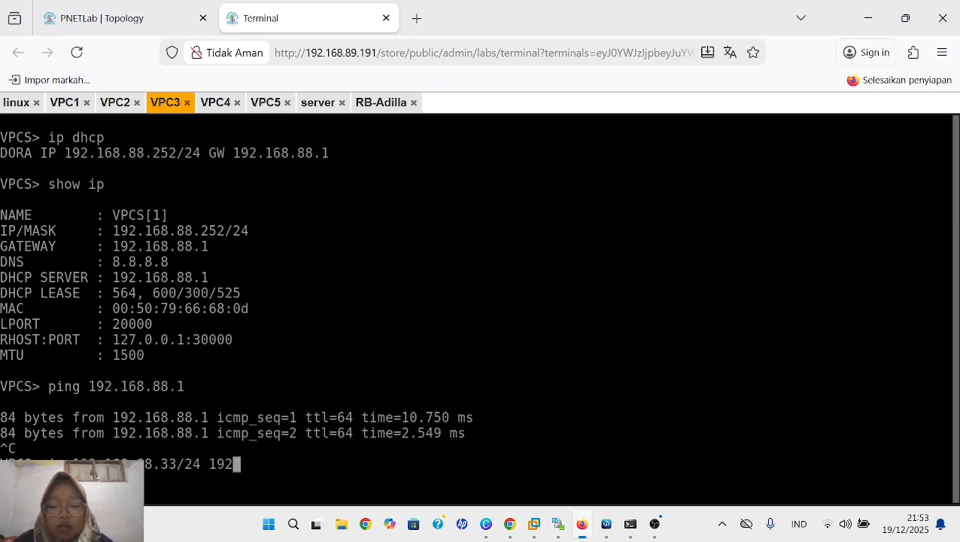
pyautogui.write('.168')
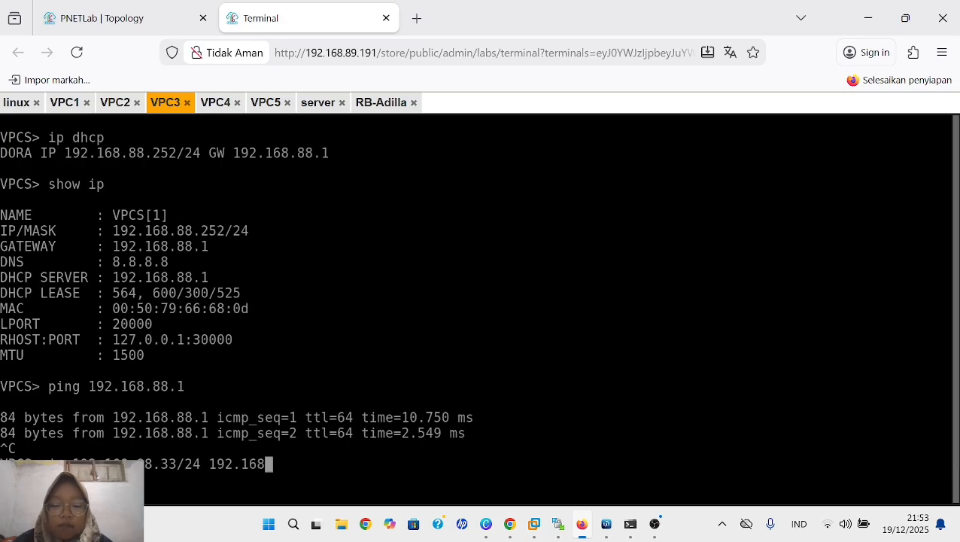
pyautogui.write('.88')
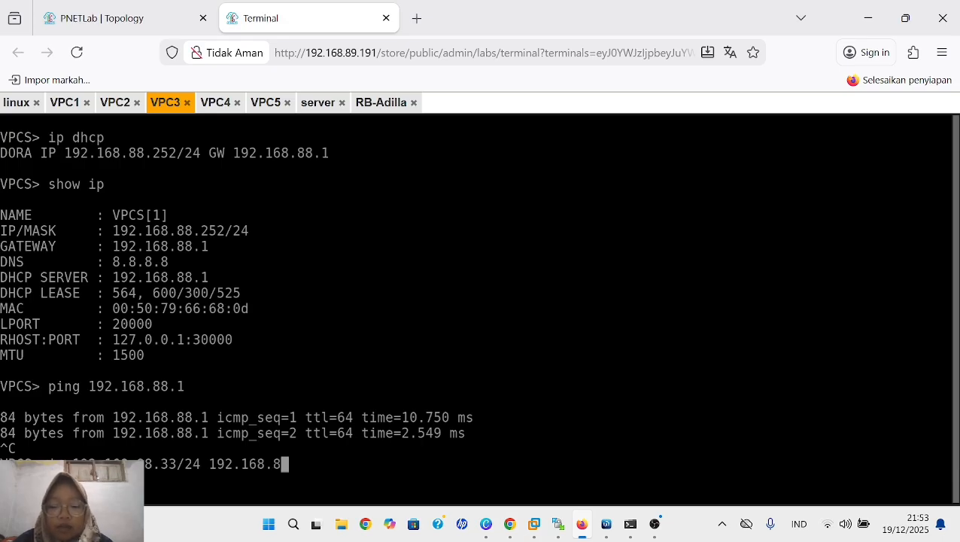
pyautogui.write('.1/')
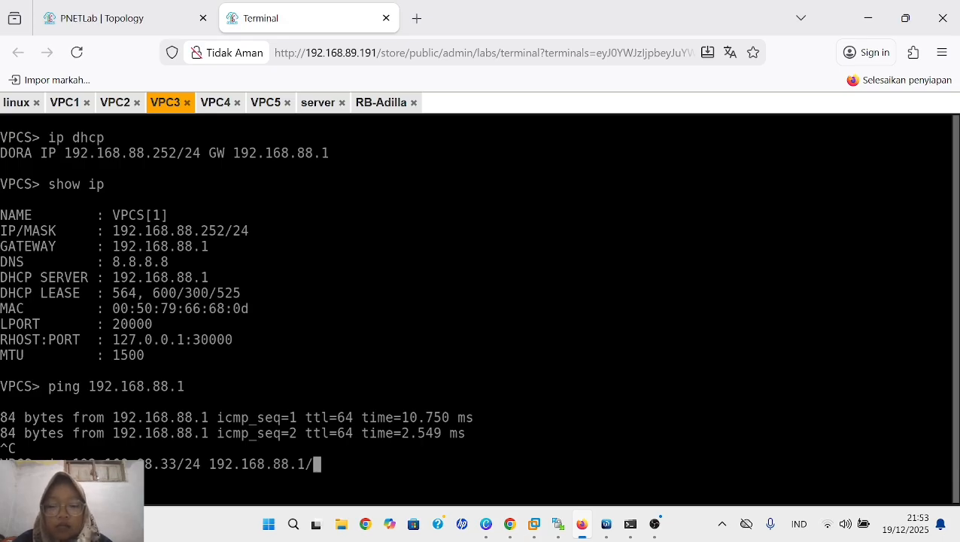
pyautogui.write('24')
pyautogui.press('Return')
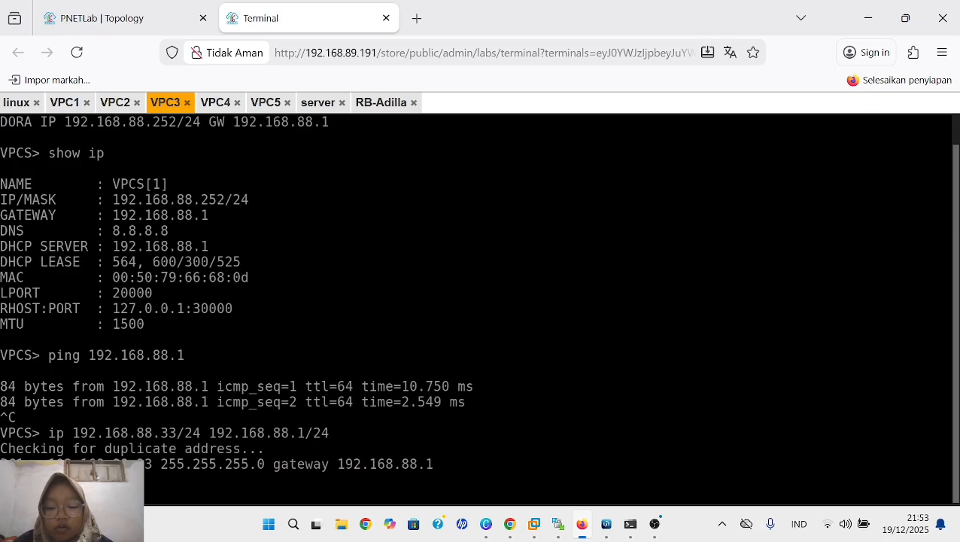
pyautogui.write('show ip')
pyautogui.press('Return')
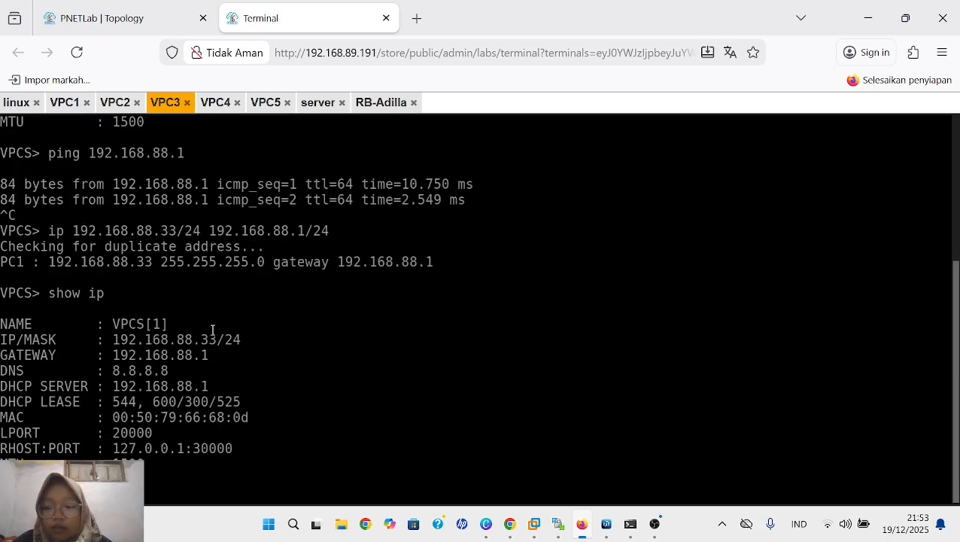
# - In the VPC4 terminal, assign the static address 192.168.88.34/24 with gateway 192.168.88.1/24 and display the IP configuration
pyautogui.click(223, 110)
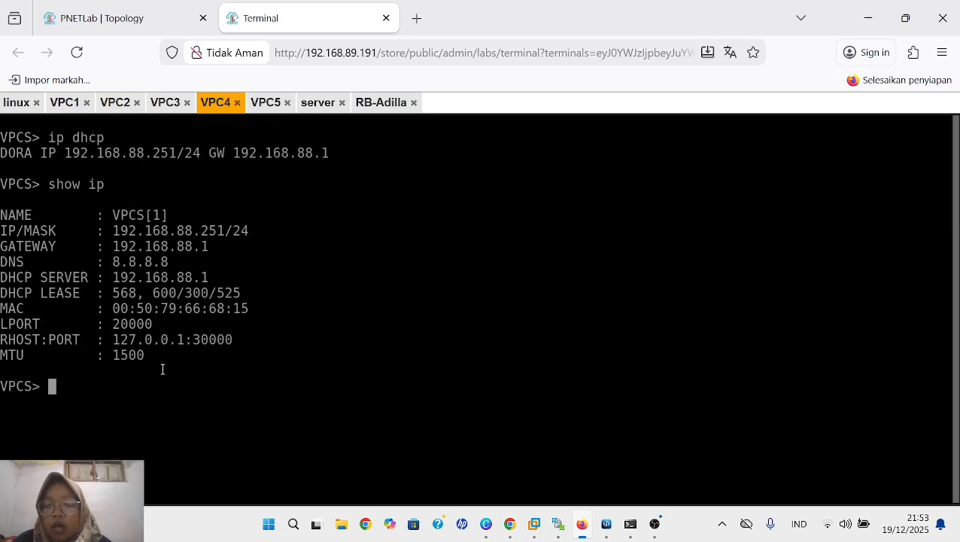
pyautogui.write('ip 1')
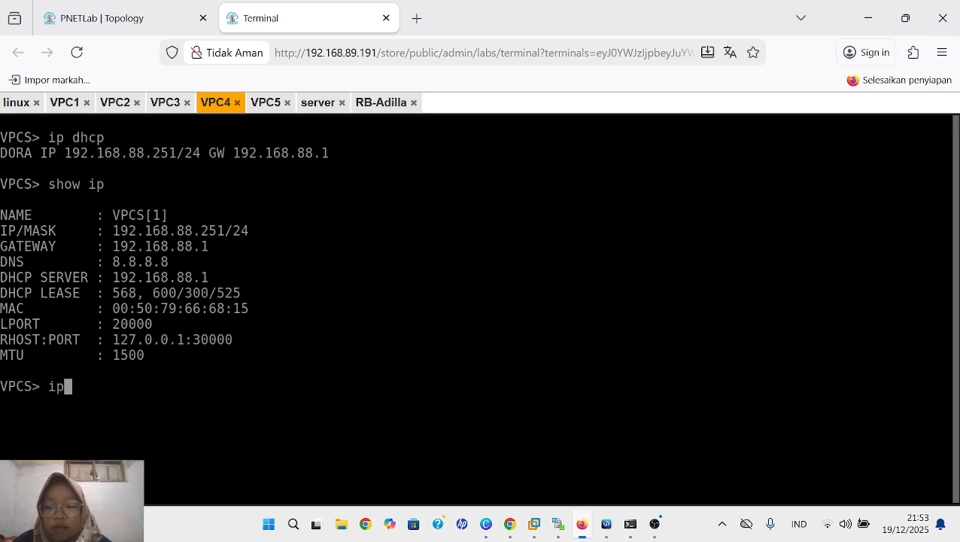
pyautogui.write('92')
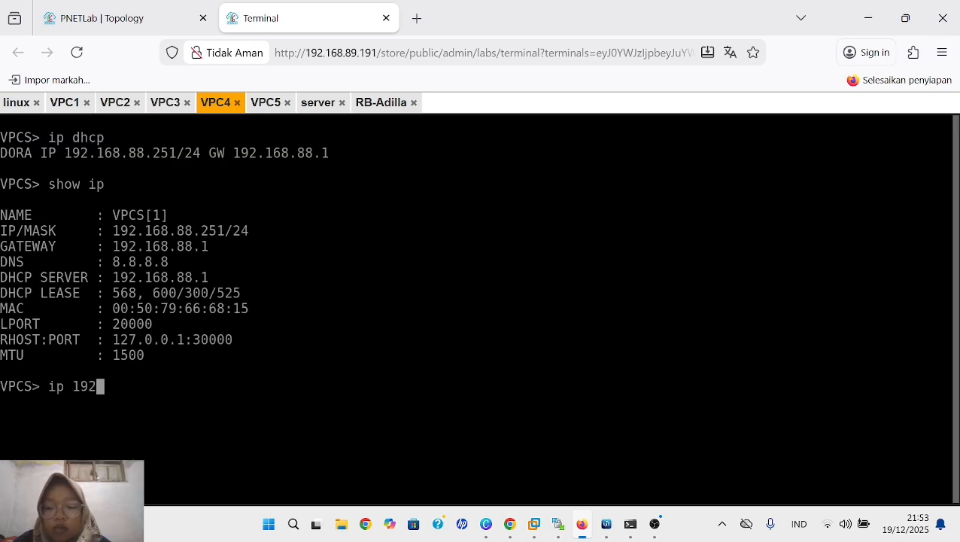
pyautogui.write('.168')
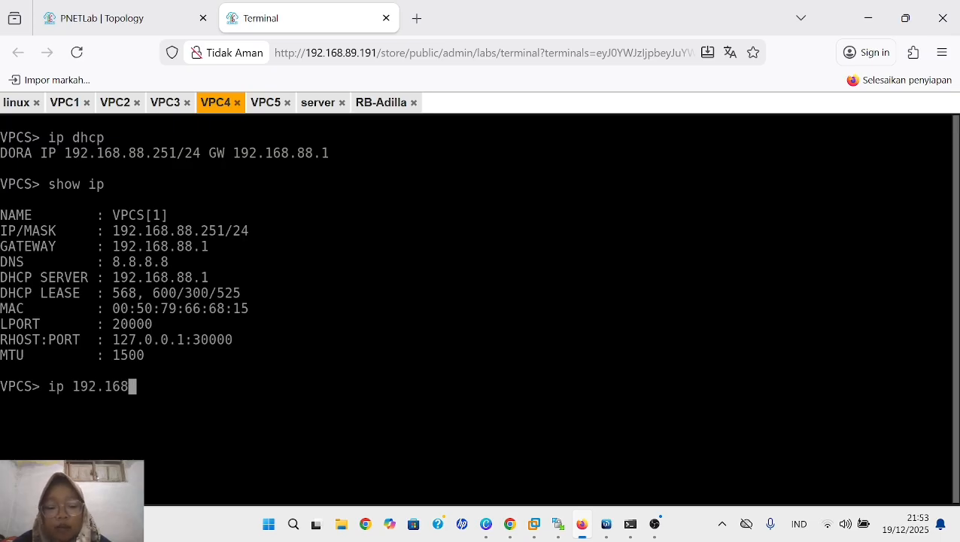
pyautogui.write('.88.')
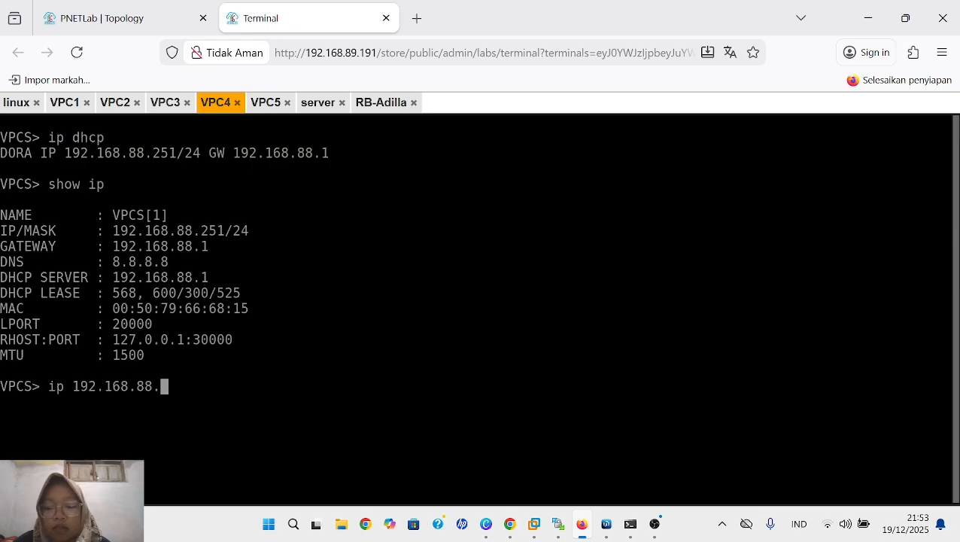
pyautogui.write('3')
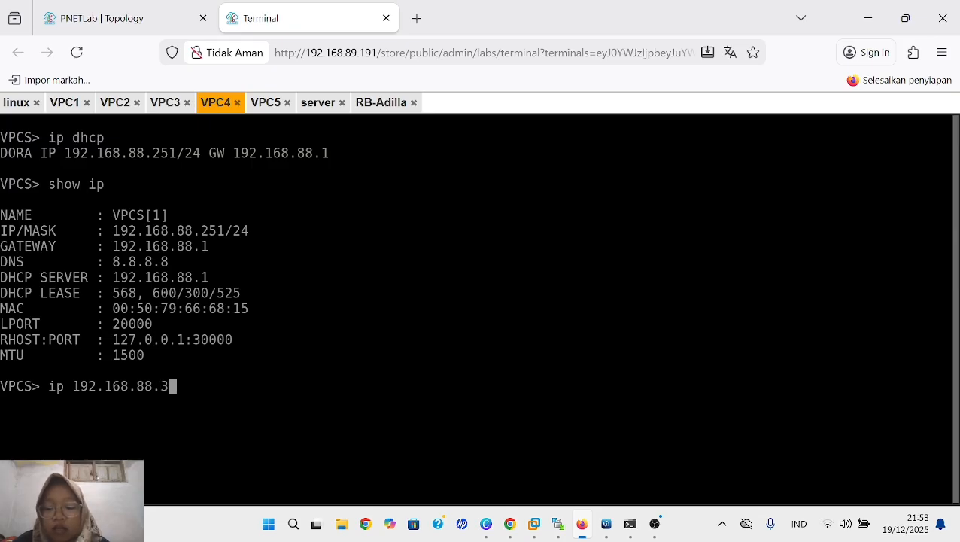
pyautogui.write('4/')
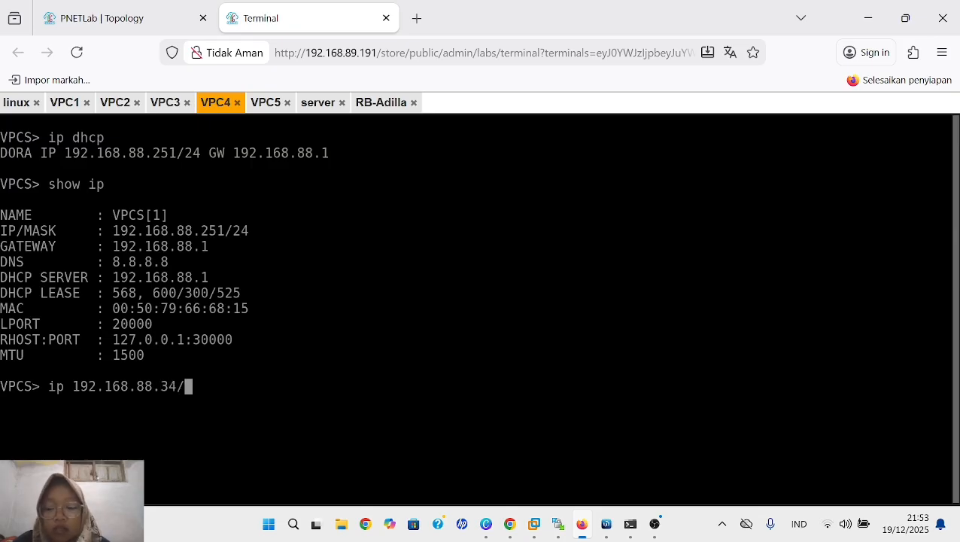
pyautogui.write('24 ')
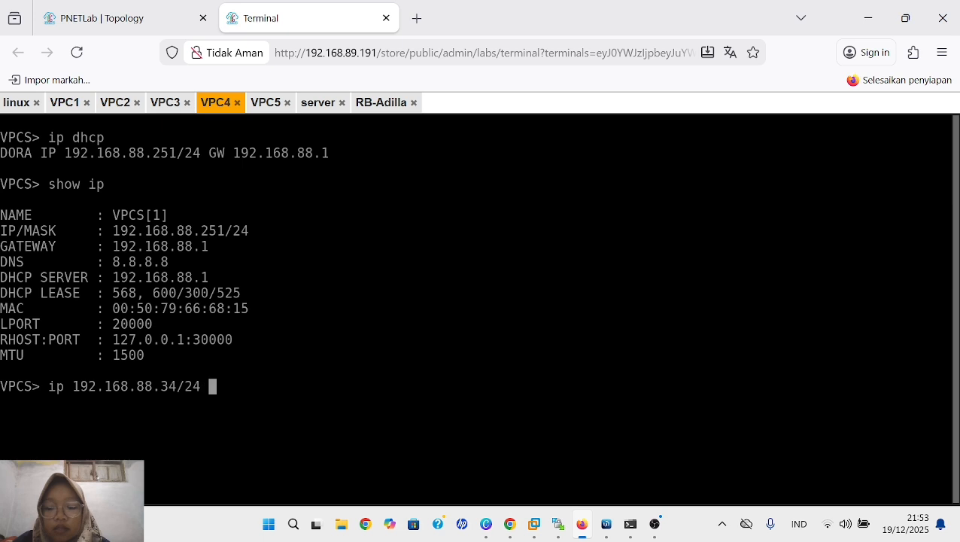
pyautogui.write('192')
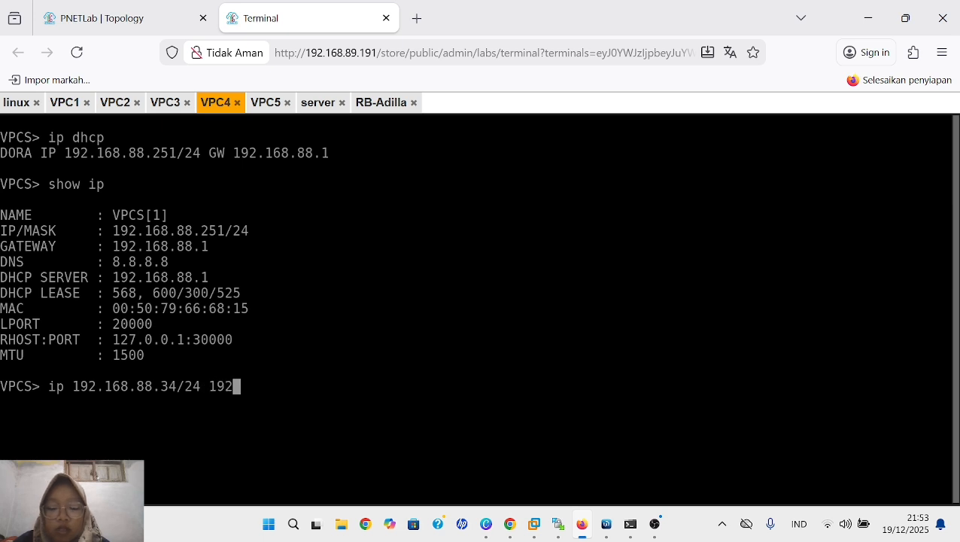
pyautogui.write('.168.8')
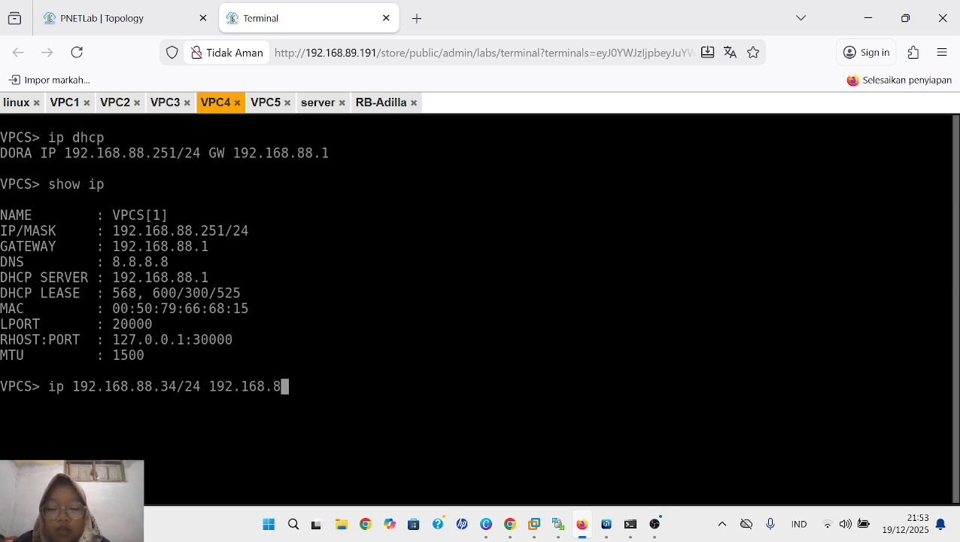
pyautogui.write('8.1/24')
pyautogui.press('Return')
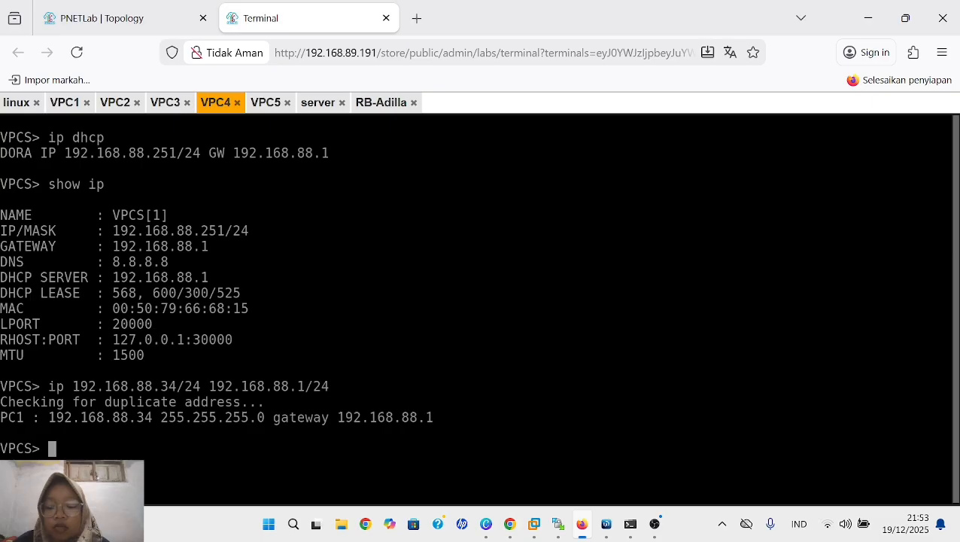
pyautogui.write('show ')
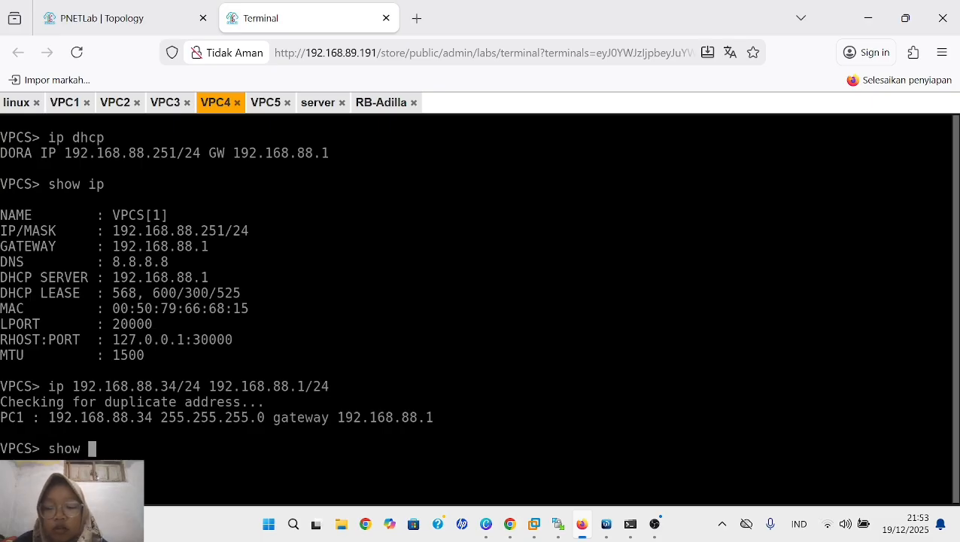
pyautogui.write('ip')
pyautogui.press('Return')
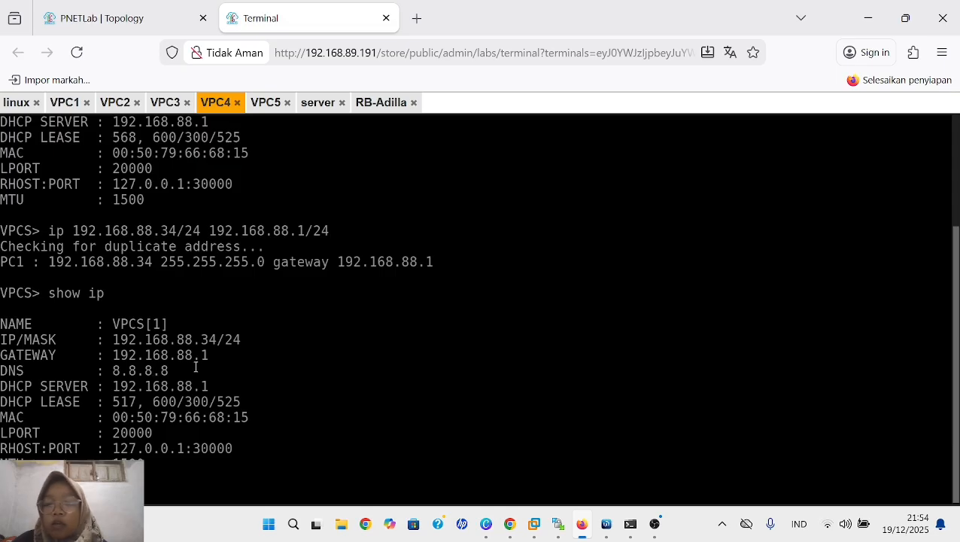
# - In the VPC5 terminal, assign the static address 192.168.88.35/24 with gateway 192.168.88.1/24 and display the IP configuration
pyautogui.click(271, 105)
pyautogui.write('ip')
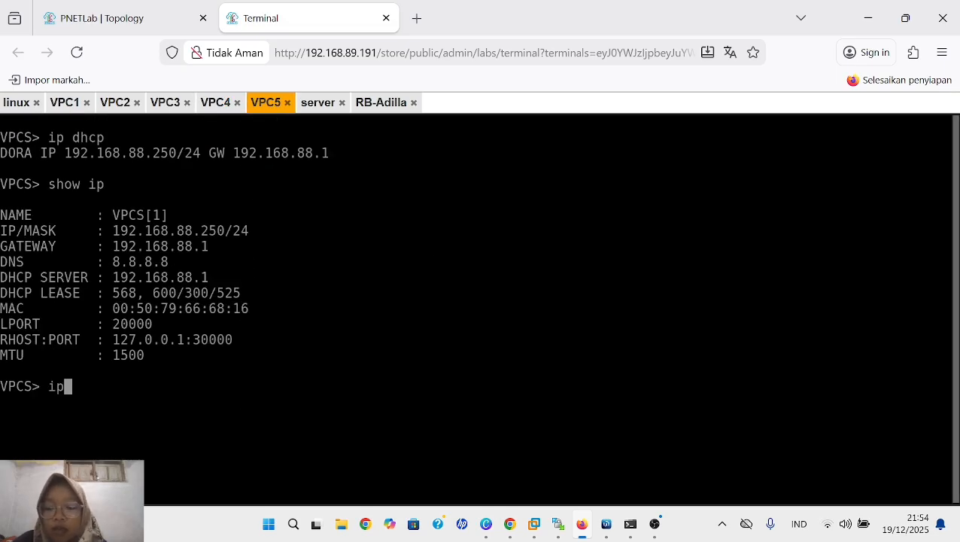
pyautogui.write(' 192.1')
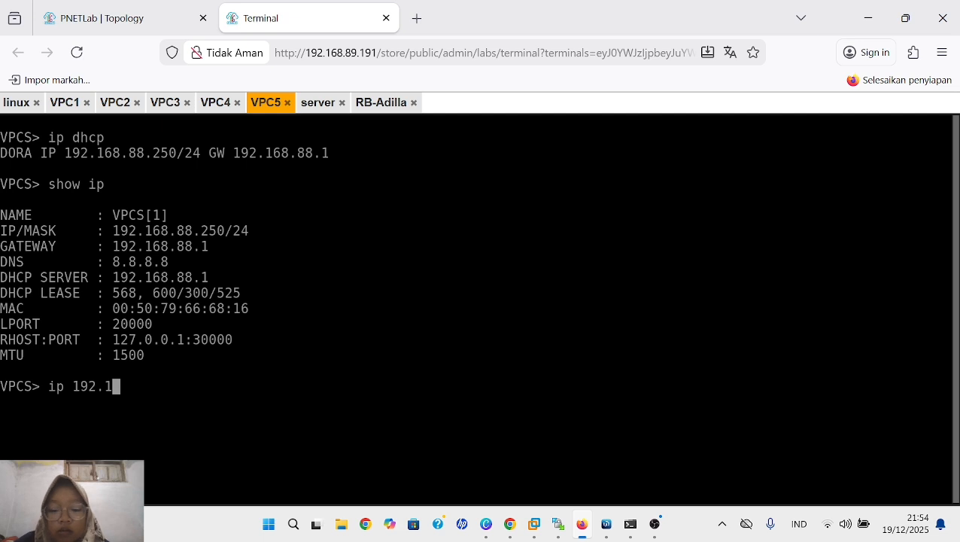
pyautogui.write('68.88.')
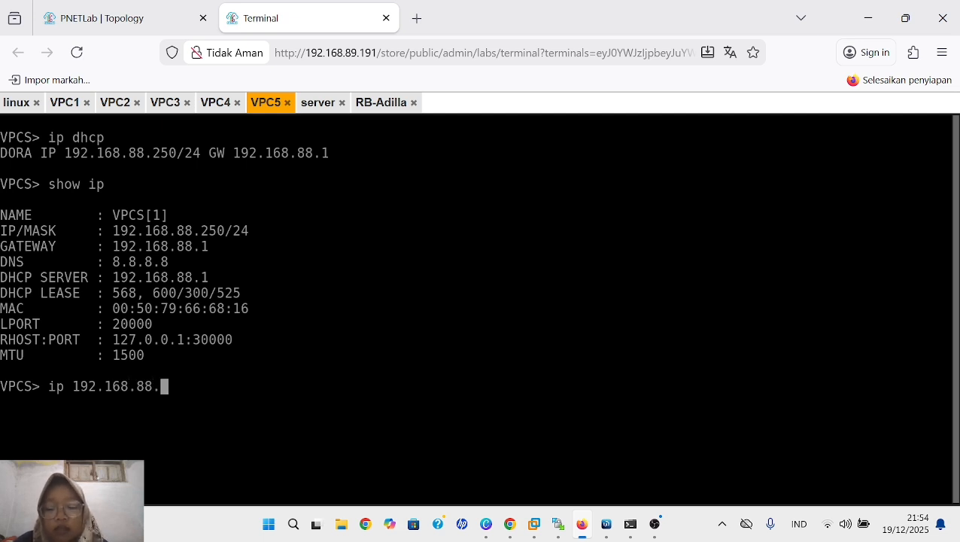
pyautogui.write('2')
pyautogui.press('BackSpace')
pyautogui.write('35')
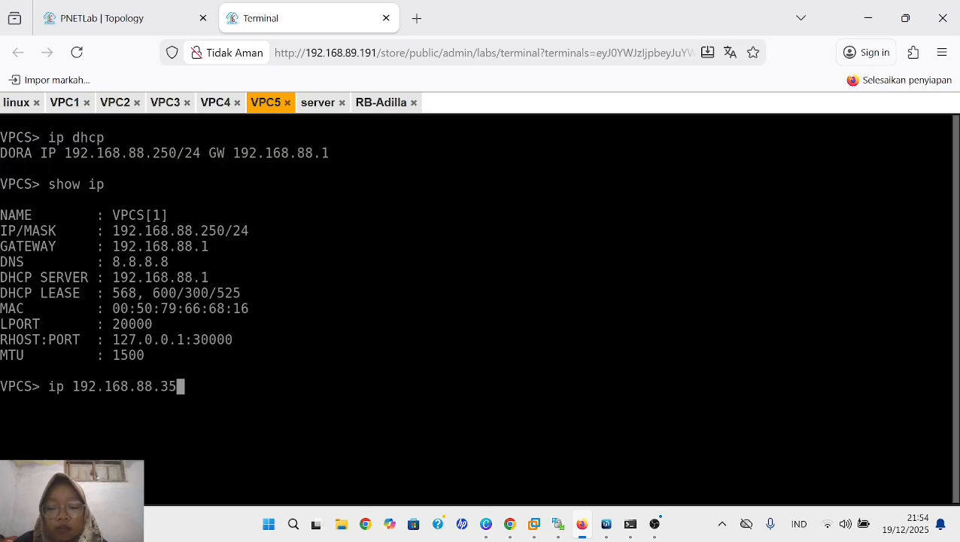
pyautogui.write('/24 ')
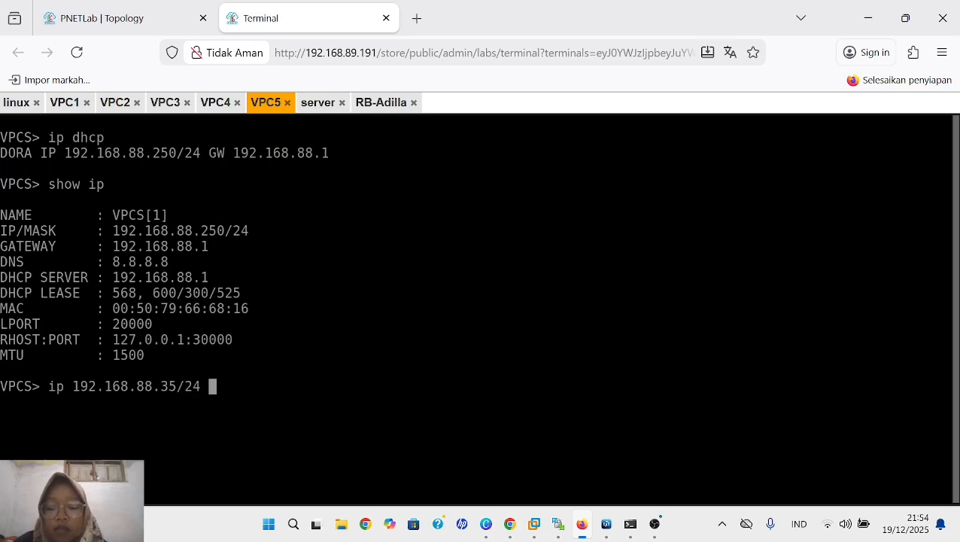
pyautogui.write('192.1')
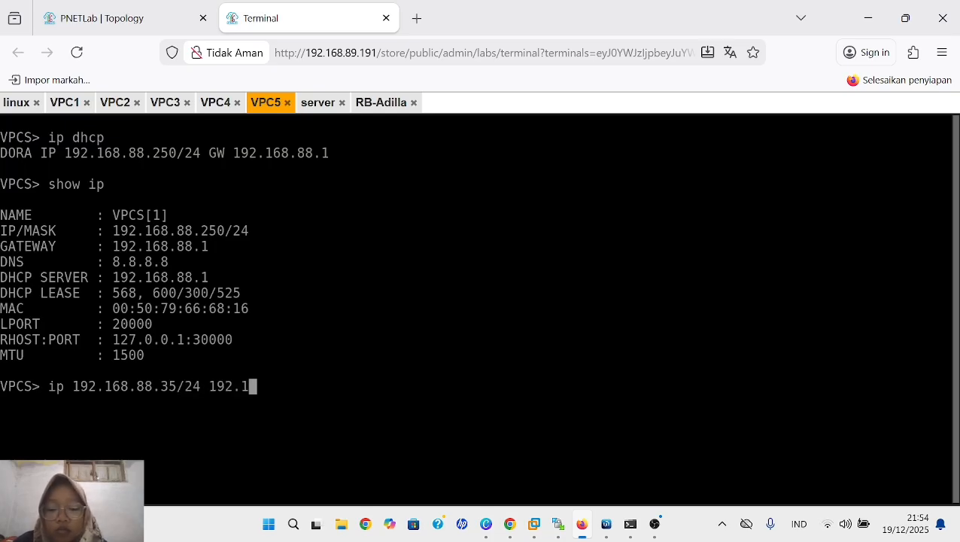
pyautogui.write('68')
pyautogui.write('.88')
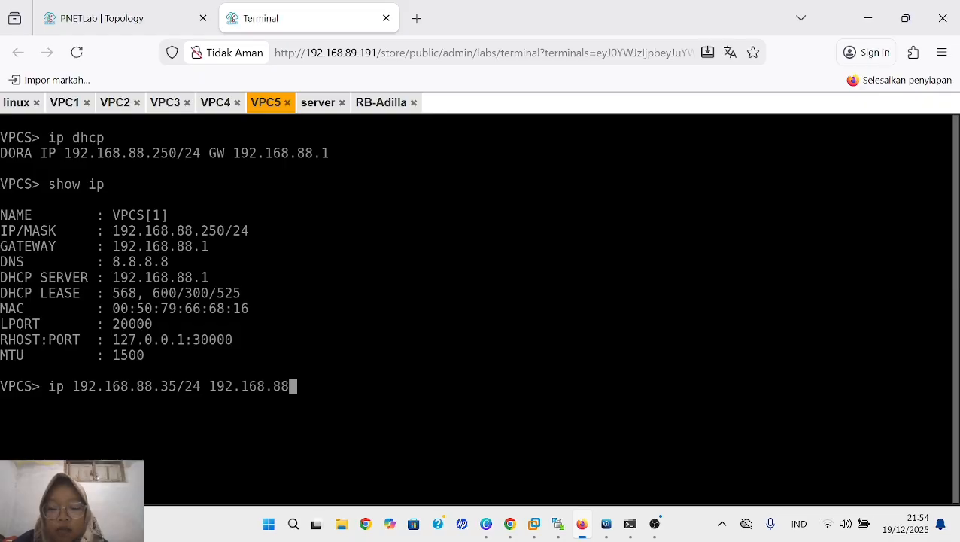
pyautogui.write('.1/24')
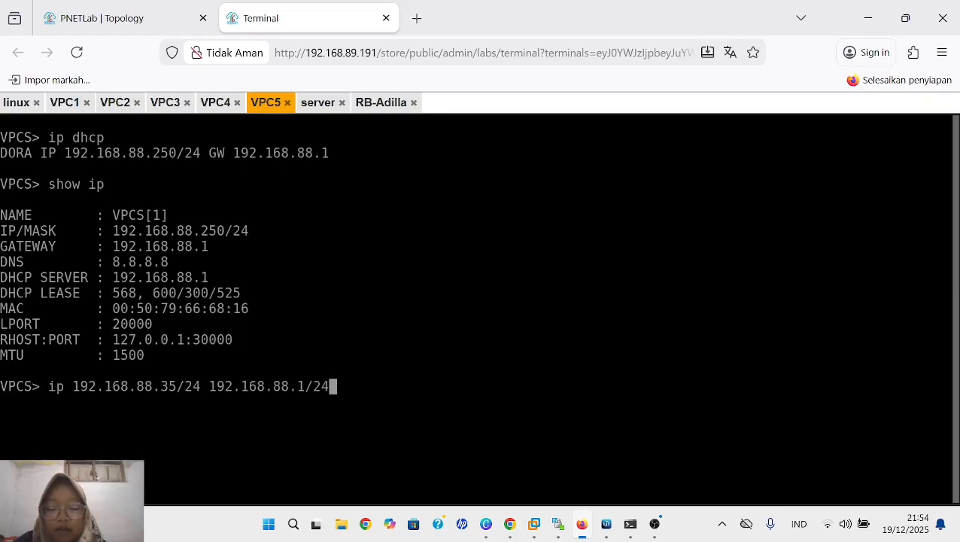
pyautogui.press('Return')
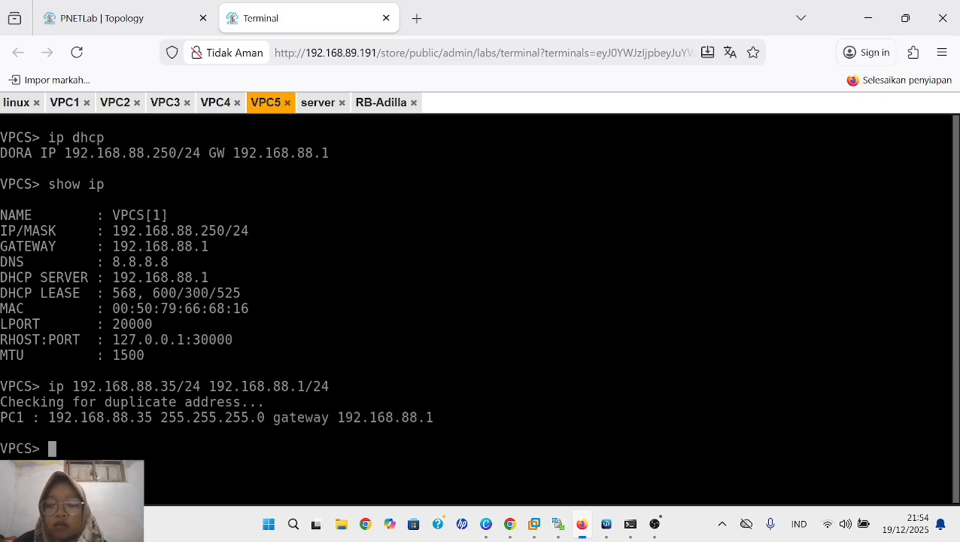
pyautogui.write('sh')
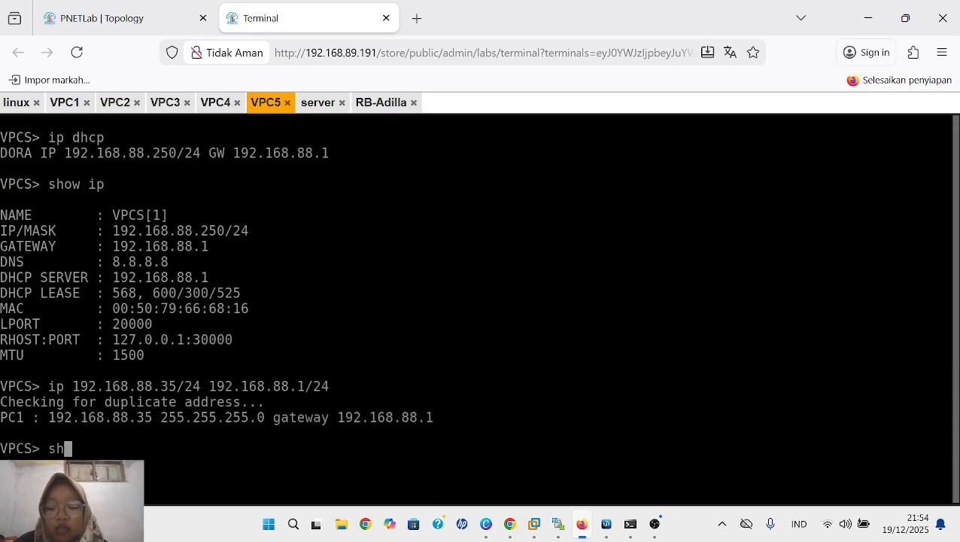
pyautogui.write('ow ip')
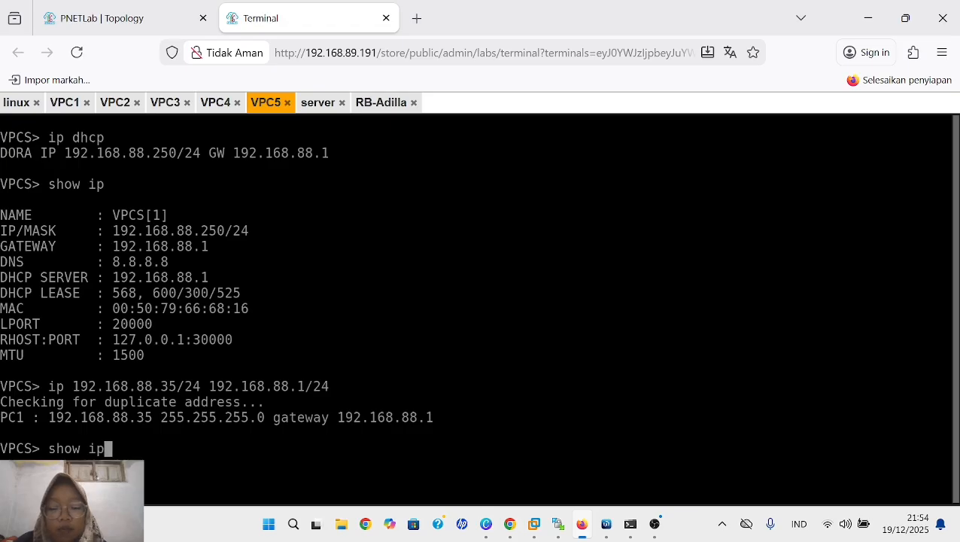
pyautogui.press('Return')
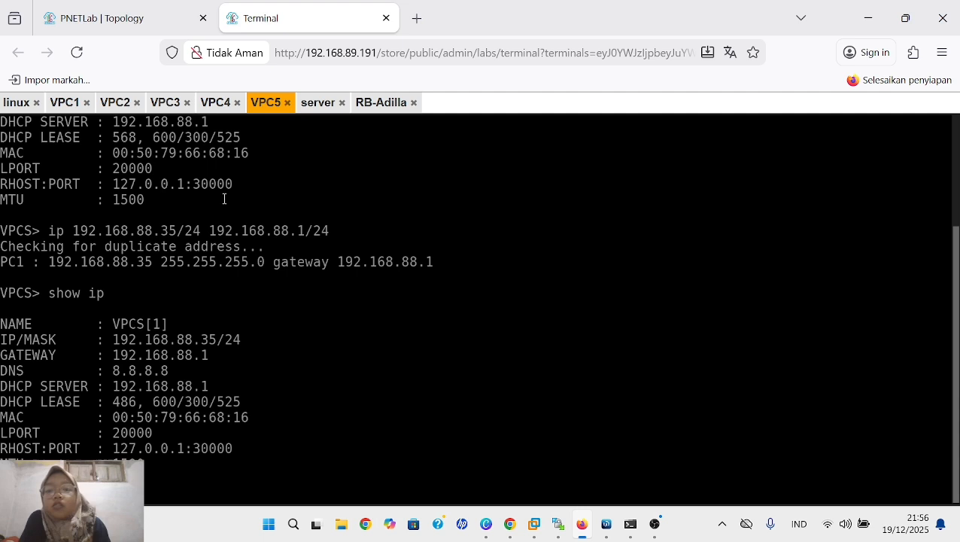
pyautogui.scroll(3, 225, 199)
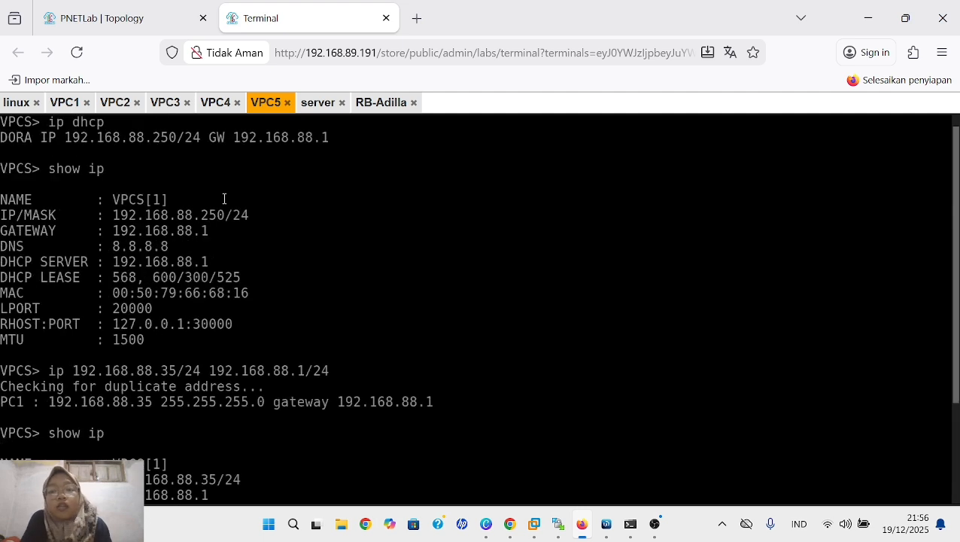
pyautogui.scroll(-3, 224, 199)
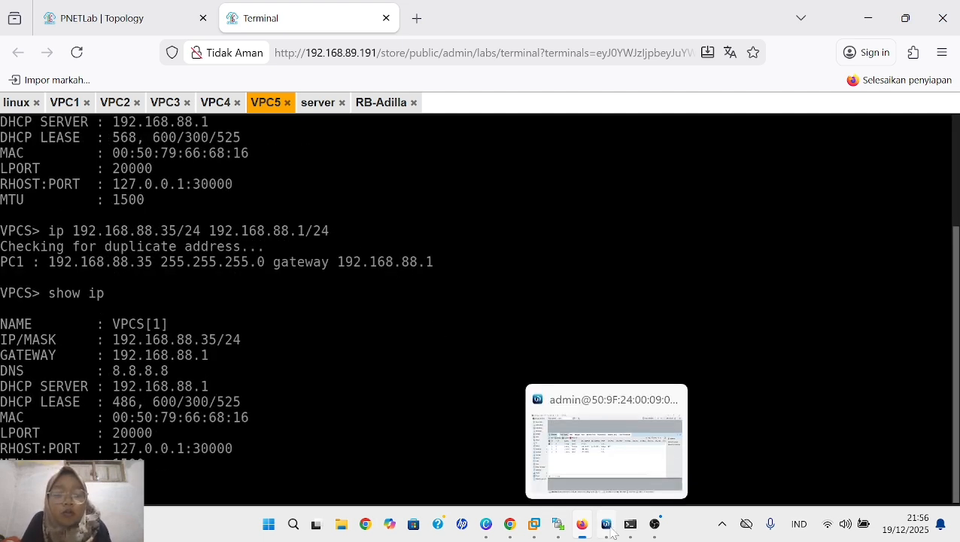
# - Switch to WinBox and remove the client_imut entry with address 192.168.1.10 from the firewall address lists
pyautogui.click(606, 525)
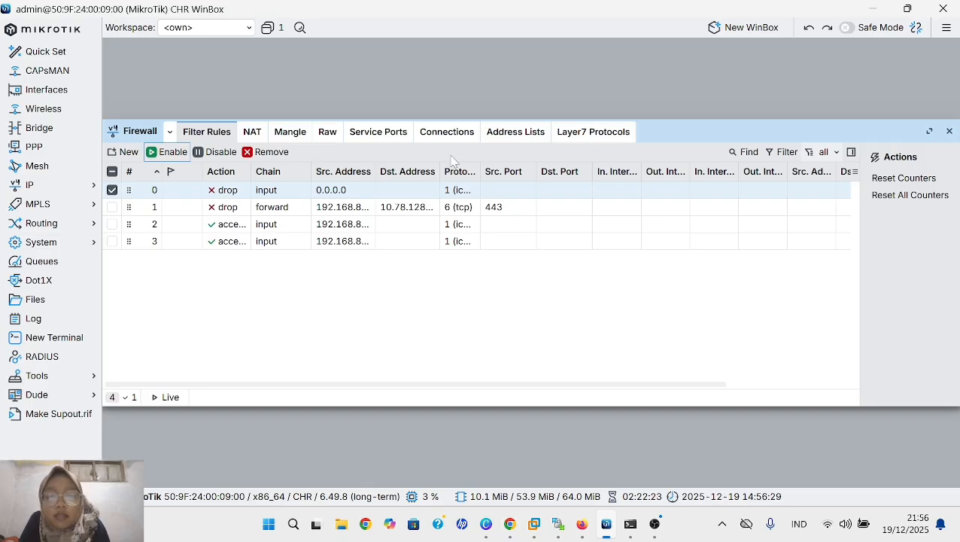
pyautogui.click(507, 138)
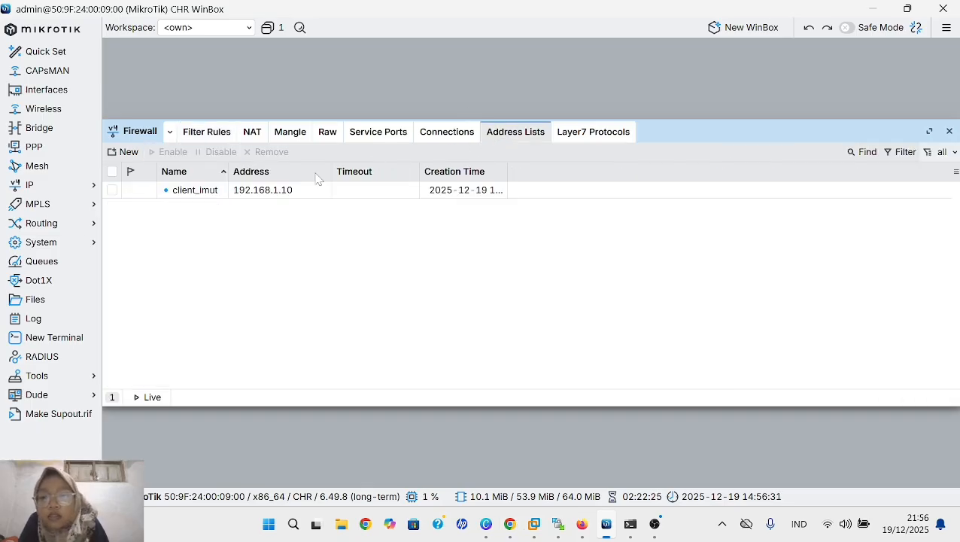
pyautogui.click(265, 191)
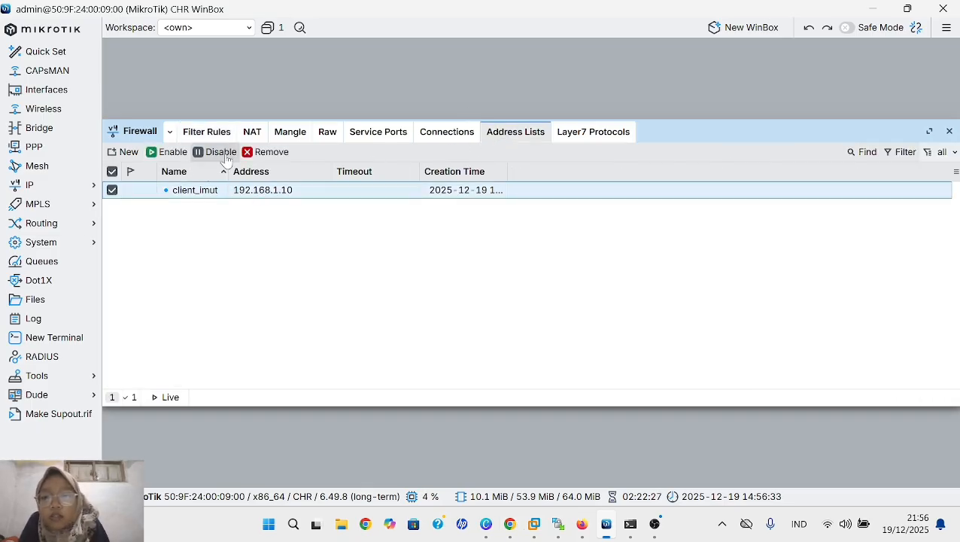
pyautogui.click(256, 152)
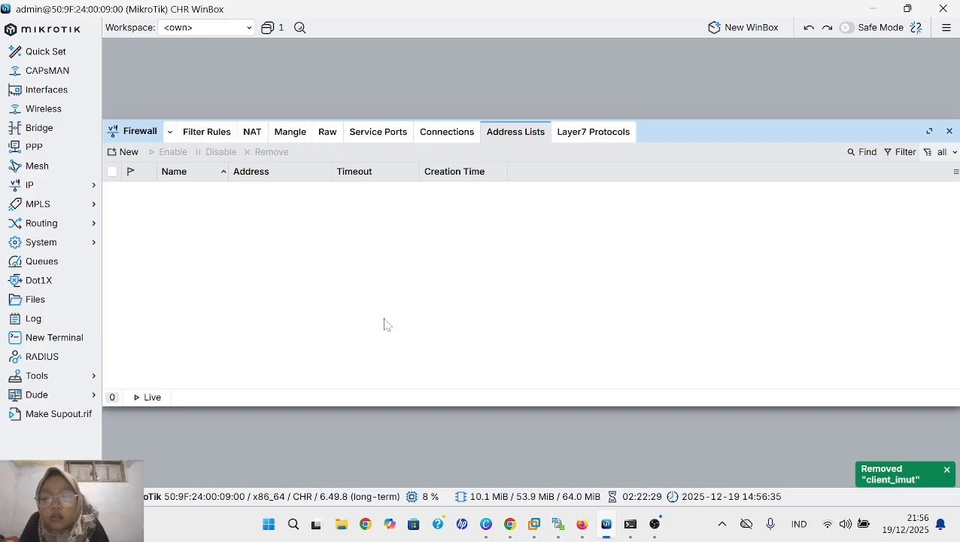
# - Start a new firewall address list entry, turn off its Enabled option and name it approve
pyautogui.click(124, 152)
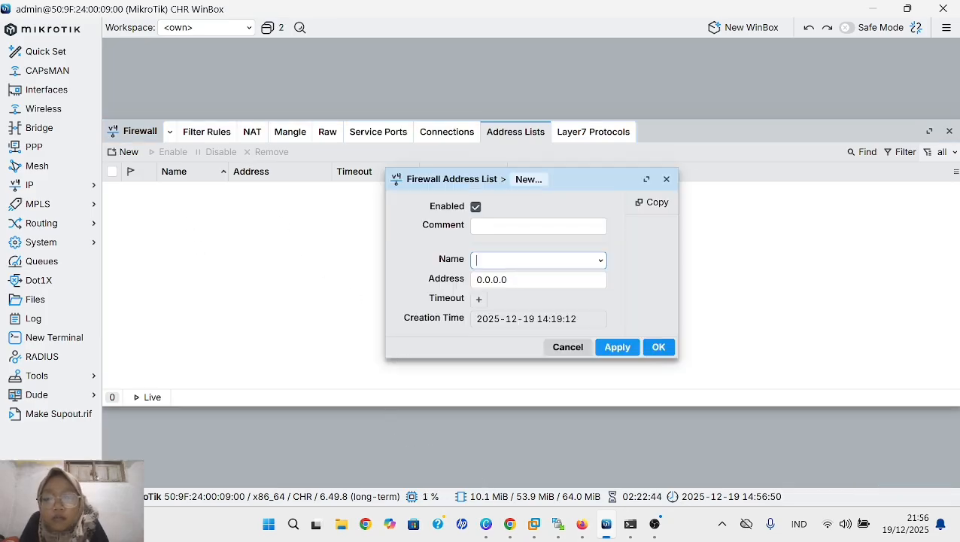
pyautogui.click(475, 207)
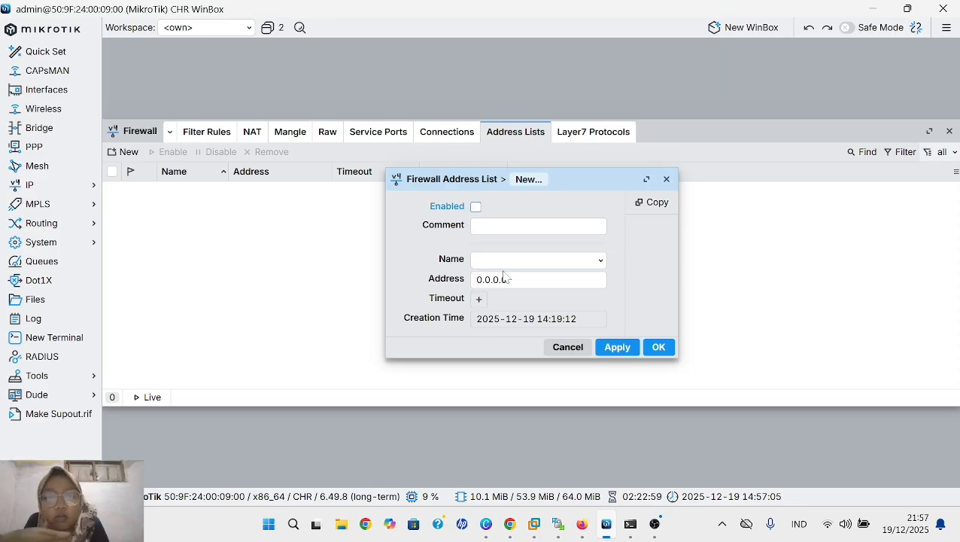
pyautogui.click(522, 260)
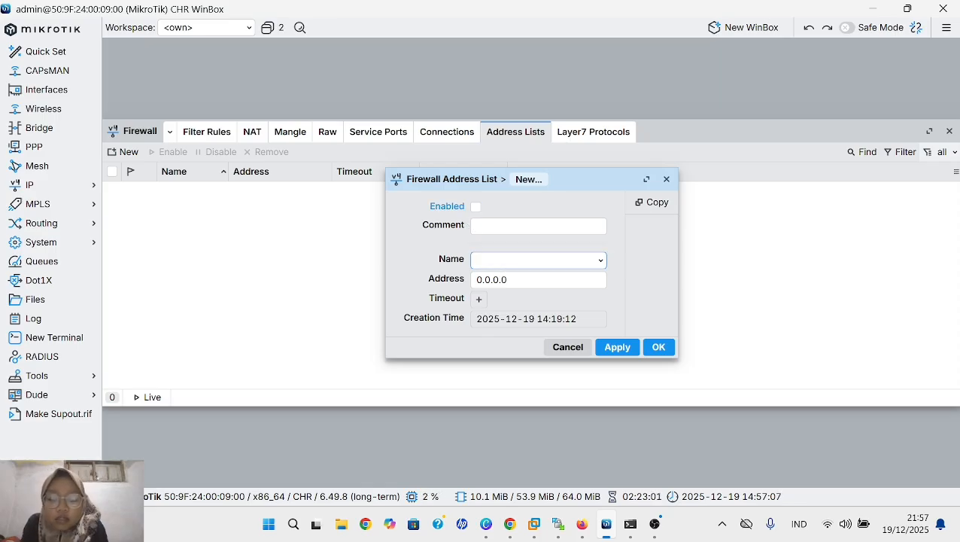
pyautogui.write('approve')
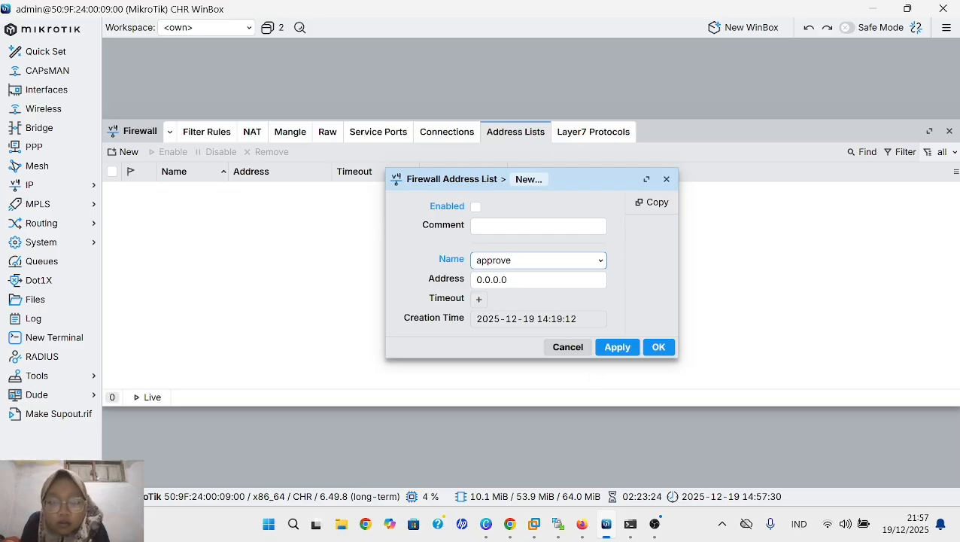
# - Set the approve entry's address to 192.168.88.31.192.168.88.32, save it and enable it in the address lists
pyautogui.click(529, 280)
pyautogui.press('BackSpace')
pyautogui.press('BackSpace')
pyautogui.press('BackSpace')
pyautogui.press('BackSpace')
pyautogui.press('BackSpace')
pyautogui.press('BackSpace')
pyautogui.press('BackSpace')
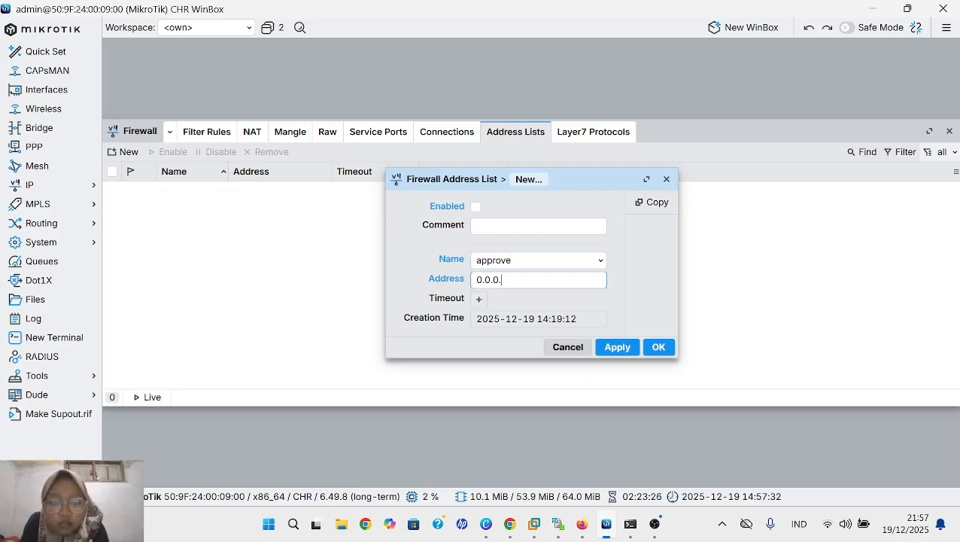
pyautogui.write('1')
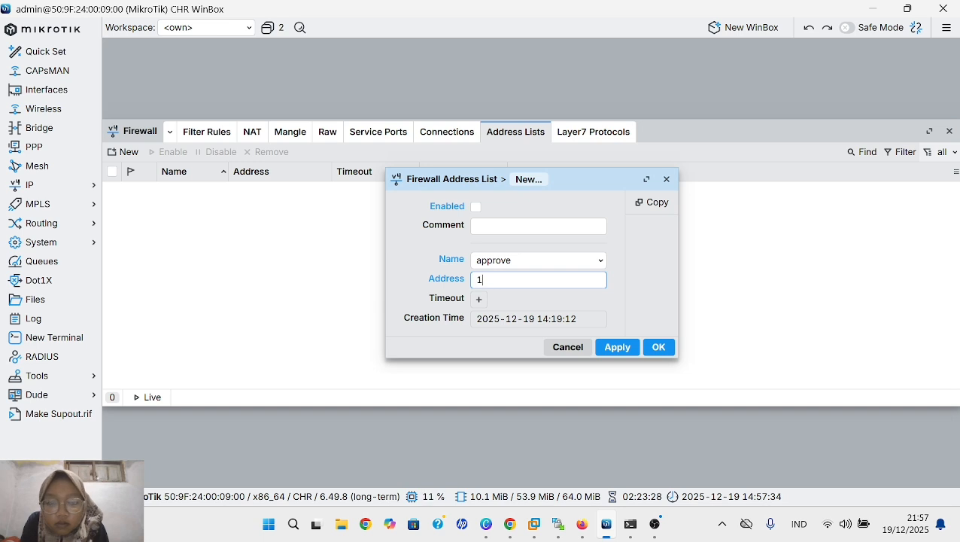
pyautogui.write('92.1')
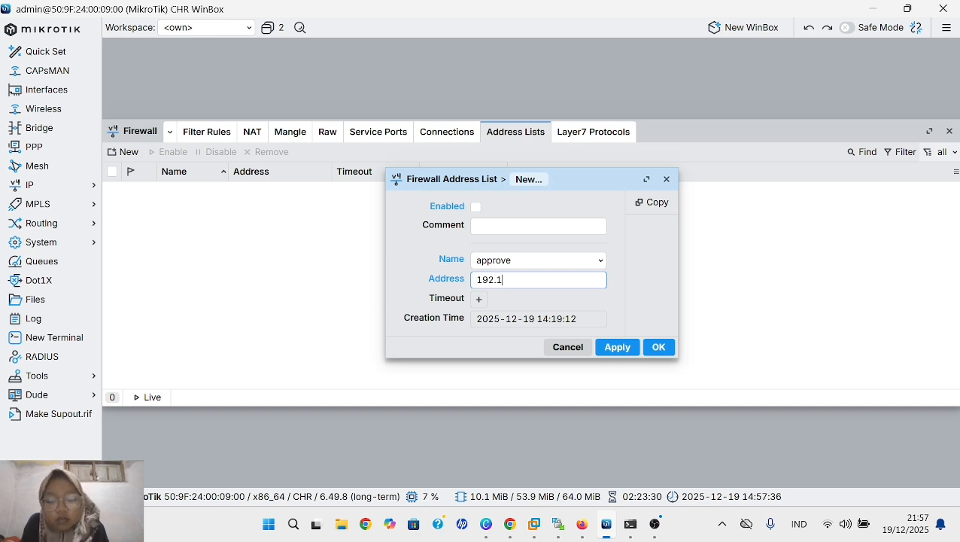
pyautogui.write('68.88')
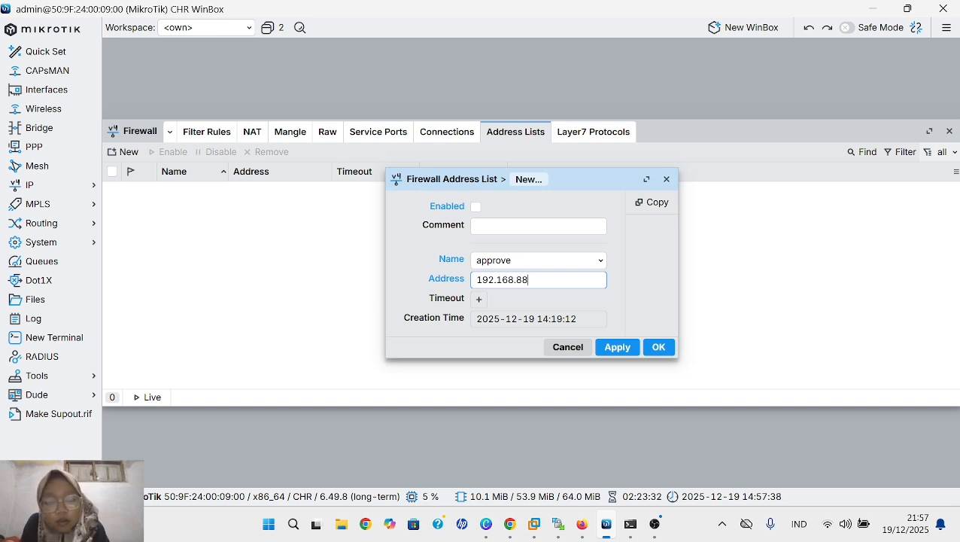
pyautogui.write('.1')
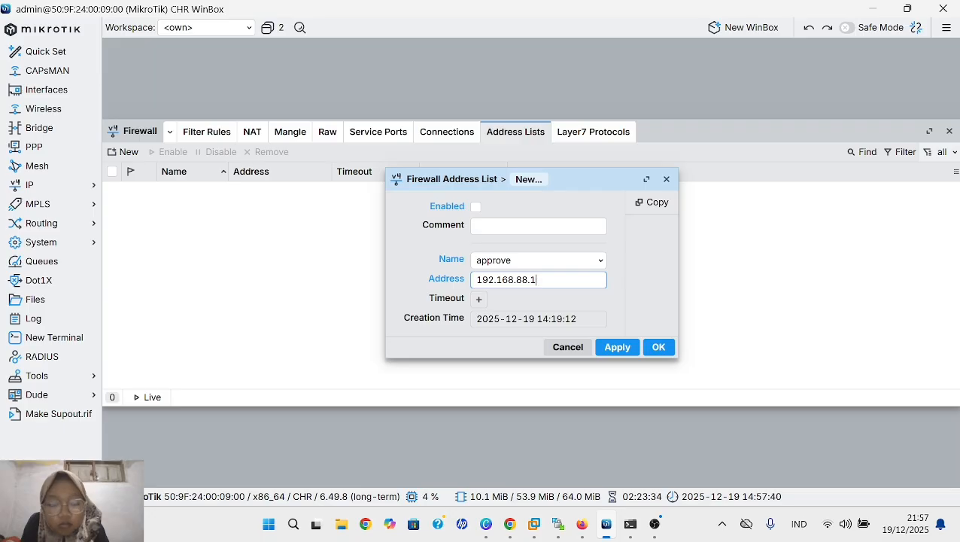
pyautogui.press('BackSpace')
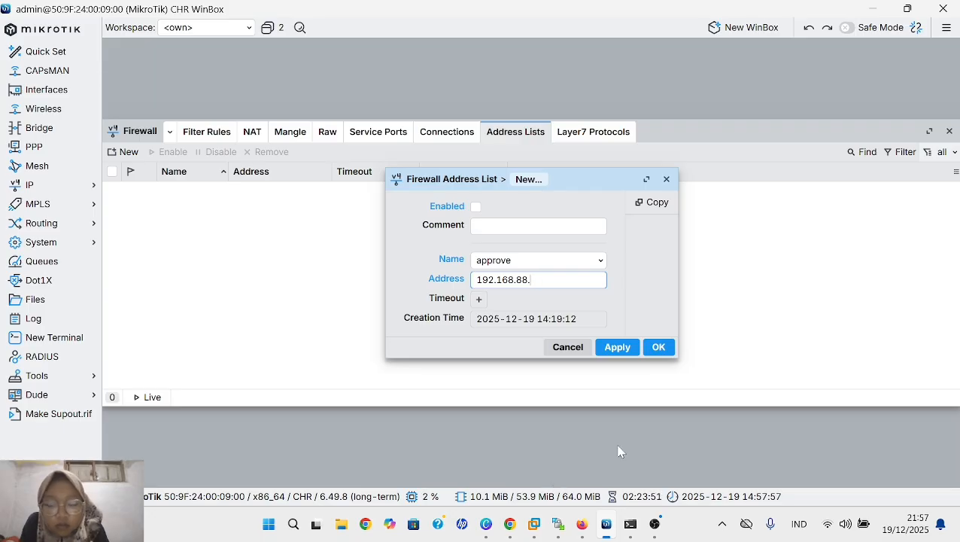
pyautogui.write('31.19')
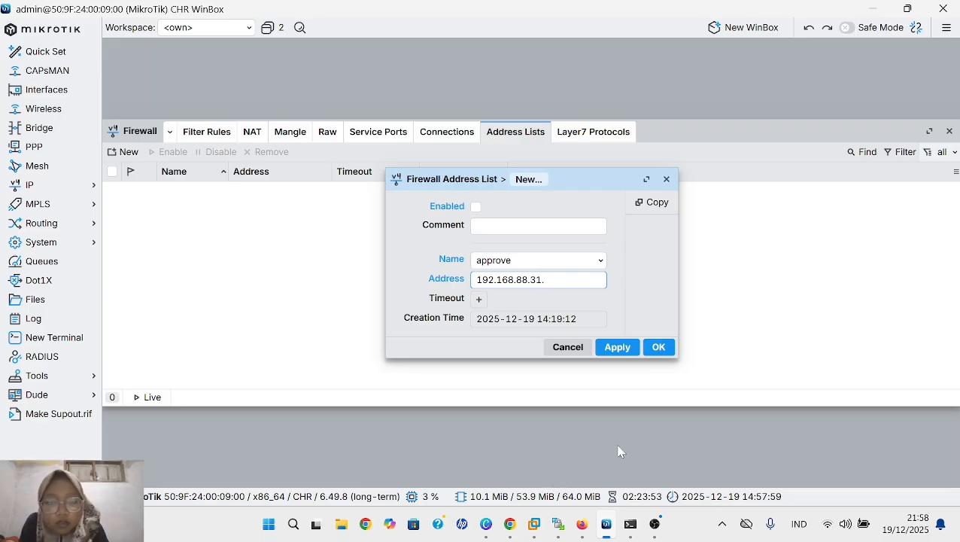
pyautogui.write('2.168')
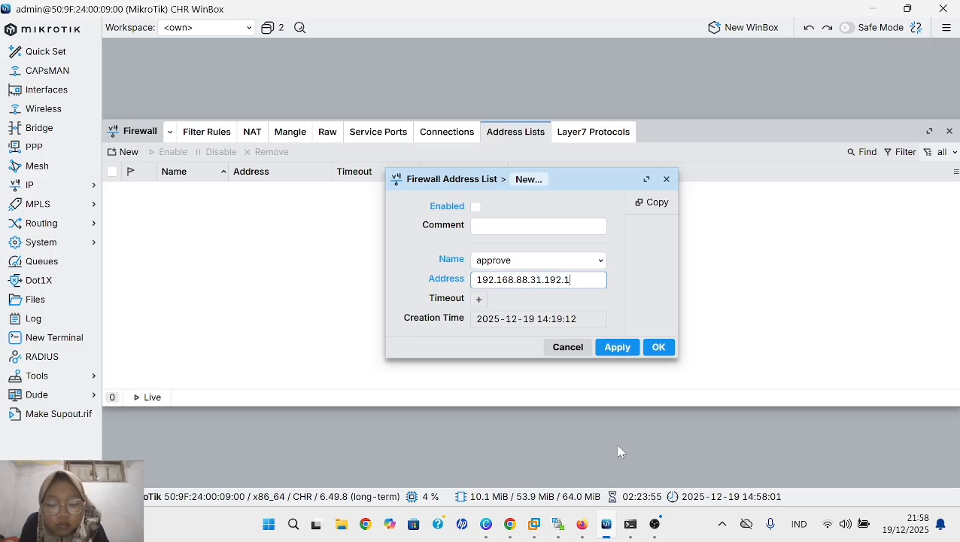
pyautogui.write('.')
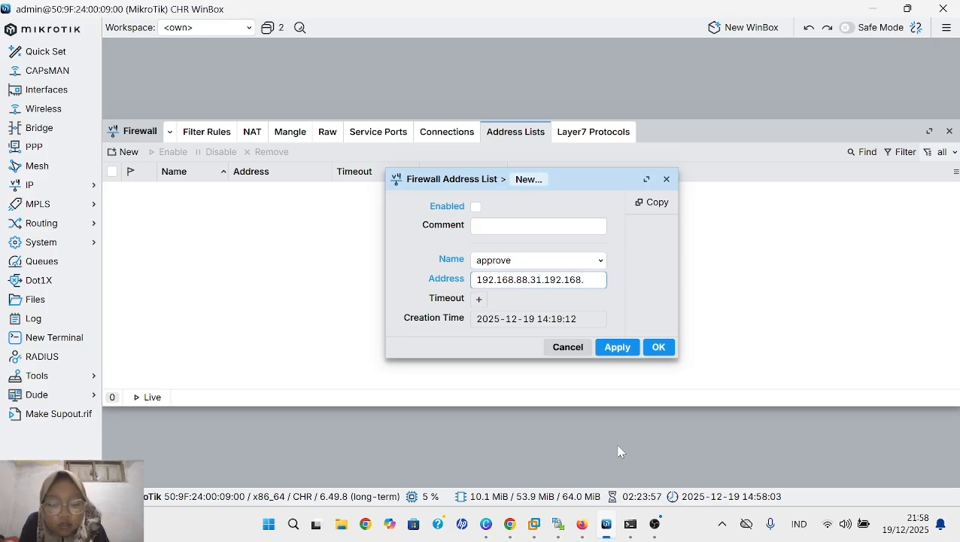
pyautogui.write('88.32')
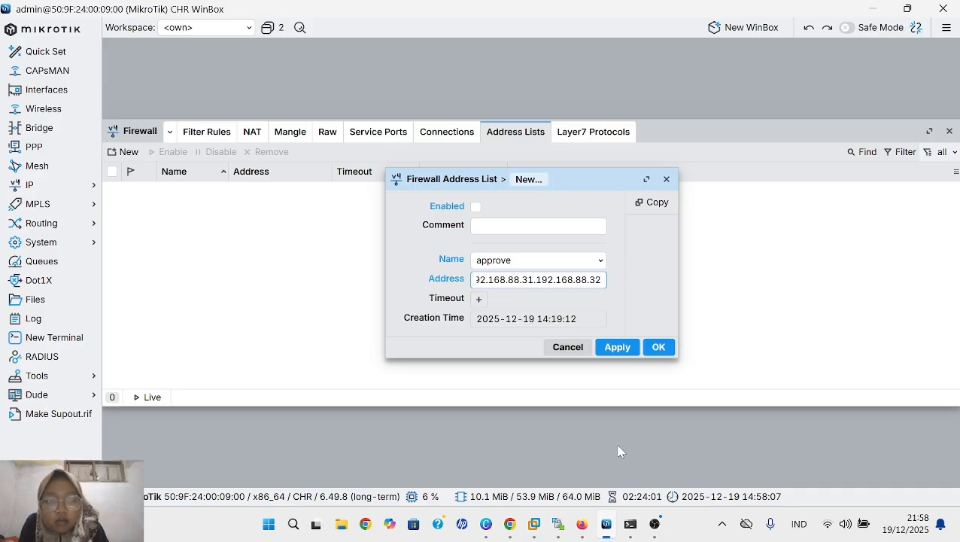
pyautogui.click(617, 350)
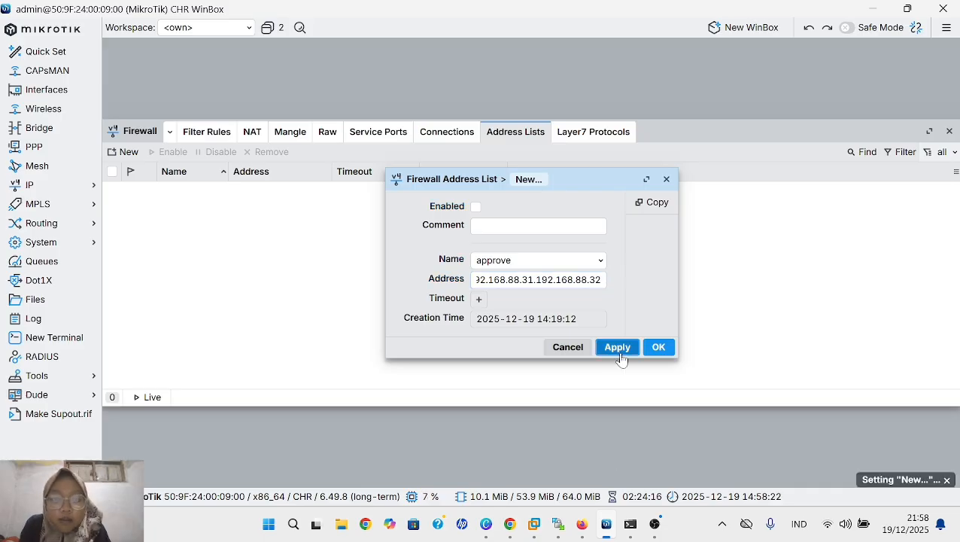
pyautogui.click(351, 195)
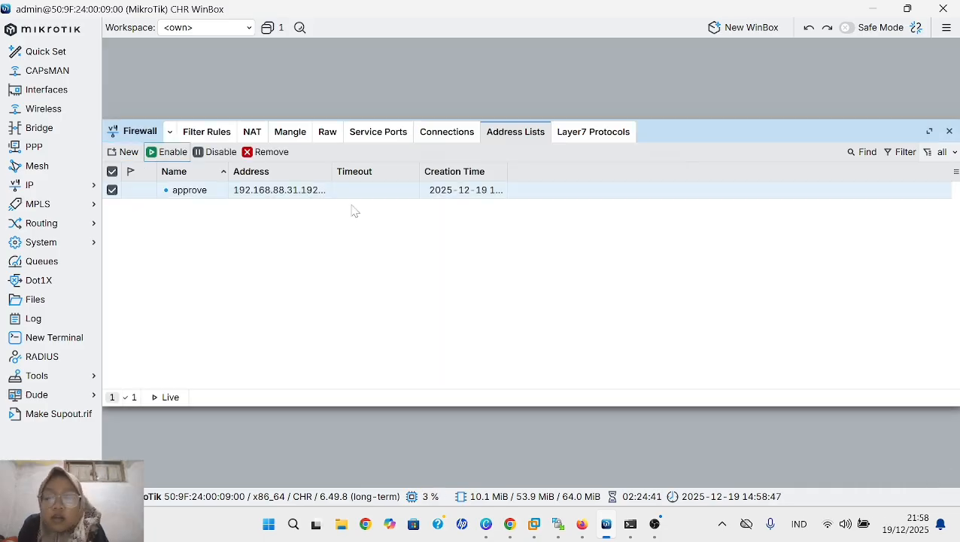
# - Remove the ICMP accept rule for source address 192.168.88.254 from the firewall filter rules
pyautogui.click(215, 133)
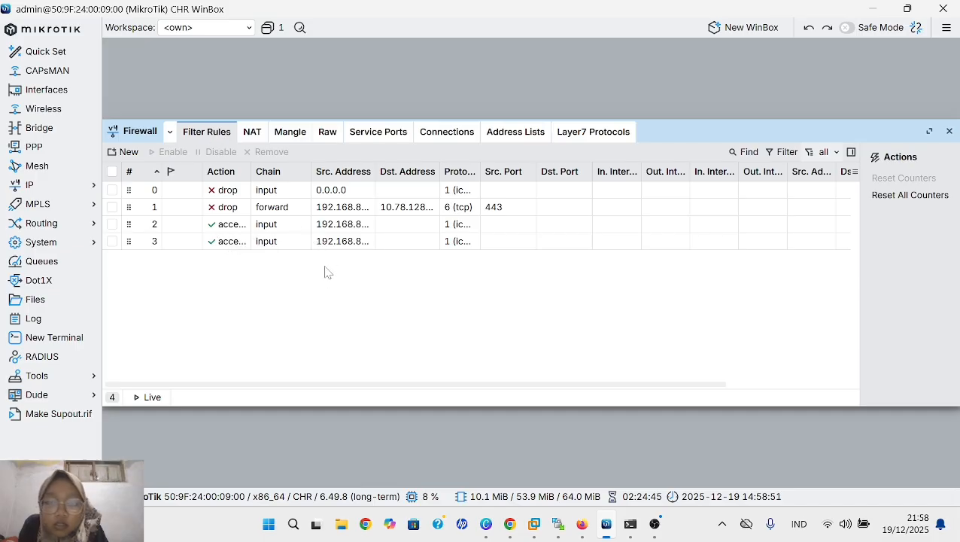
pyautogui.click(285, 229)
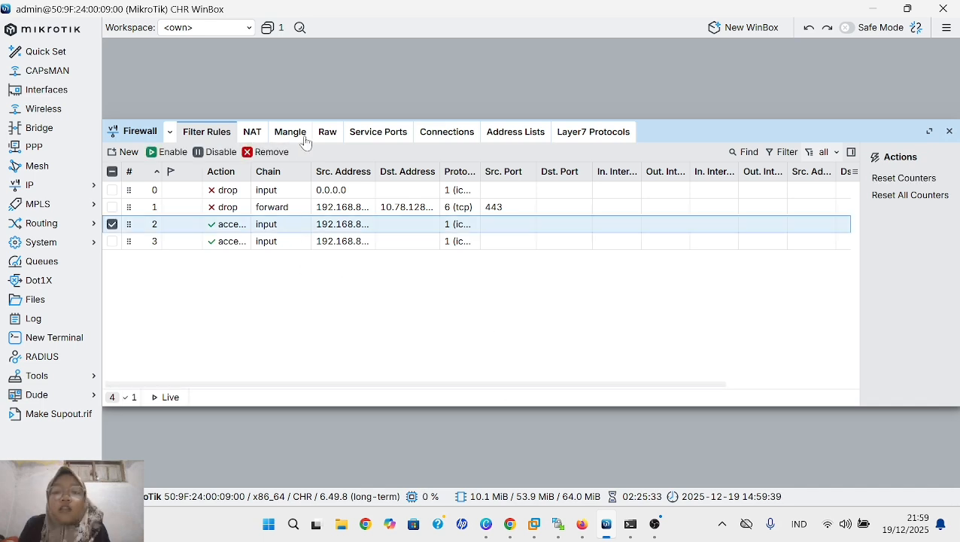
pyautogui.click(271, 152)
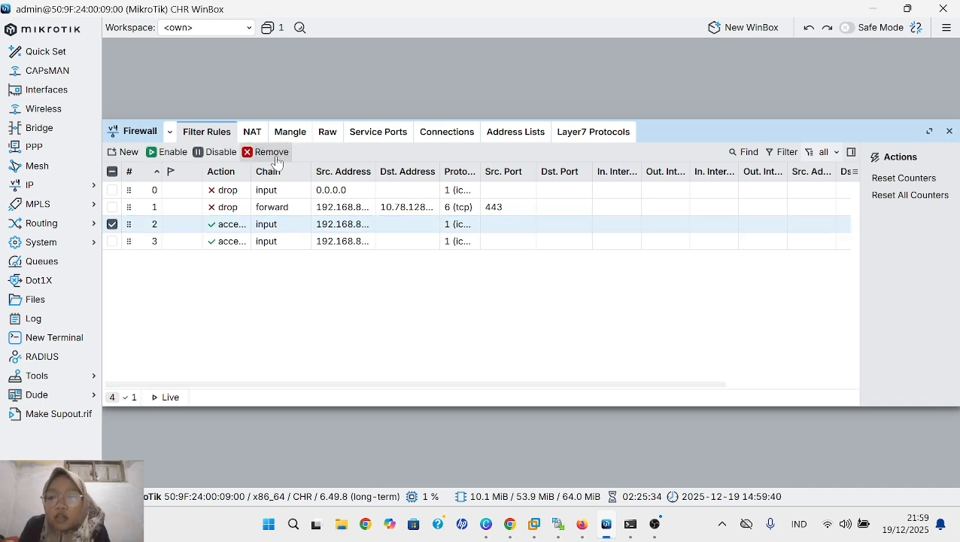
# - Open the ICMP accept rule for 192.168.88.253 and remove its source address condition
pyautogui.doubleClick(275, 225)
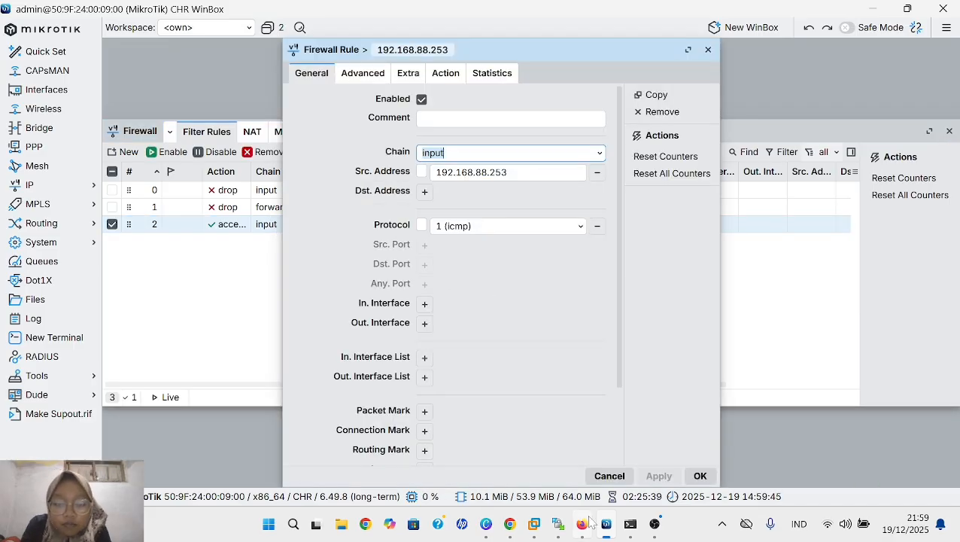
pyautogui.click(519, 173)
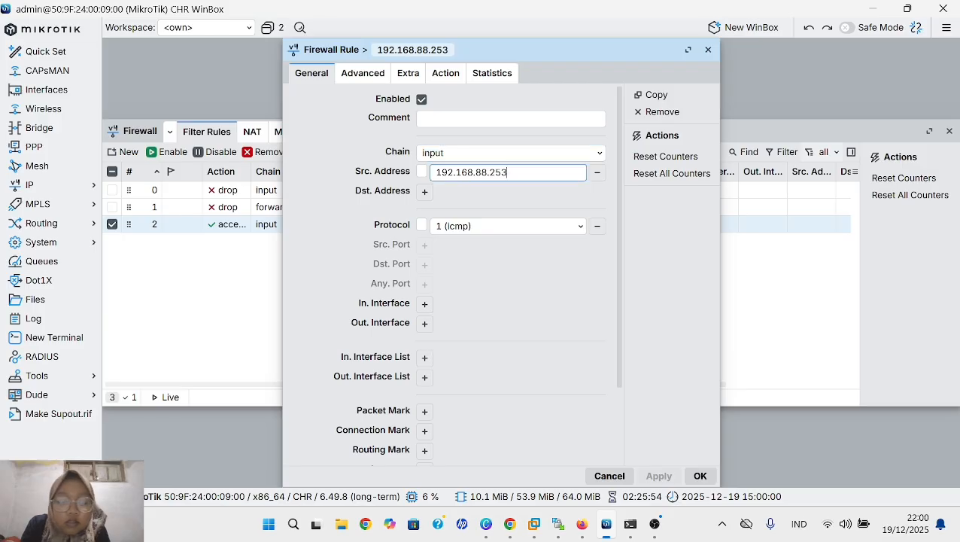
pyautogui.press('BackSpace')
pyautogui.press('BackSpace')
pyautogui.press('BackSpace')
pyautogui.press('BackSpace')
pyautogui.press('BackSpace')
pyautogui.press('BackSpace')
pyautogui.press('BackSpace')
pyautogui.press('BackSpace')
pyautogui.press('BackSpace')
pyautogui.press('BackSpace')
pyautogui.press('BackSpace')
pyautogui.press('BackSpace')
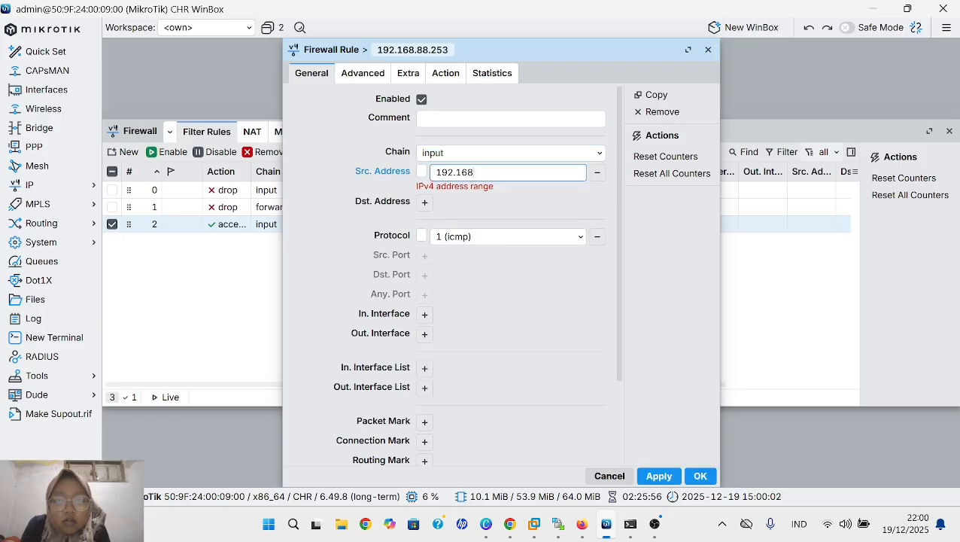
pyautogui.press('BackSpace')
pyautogui.press('BackSpace')
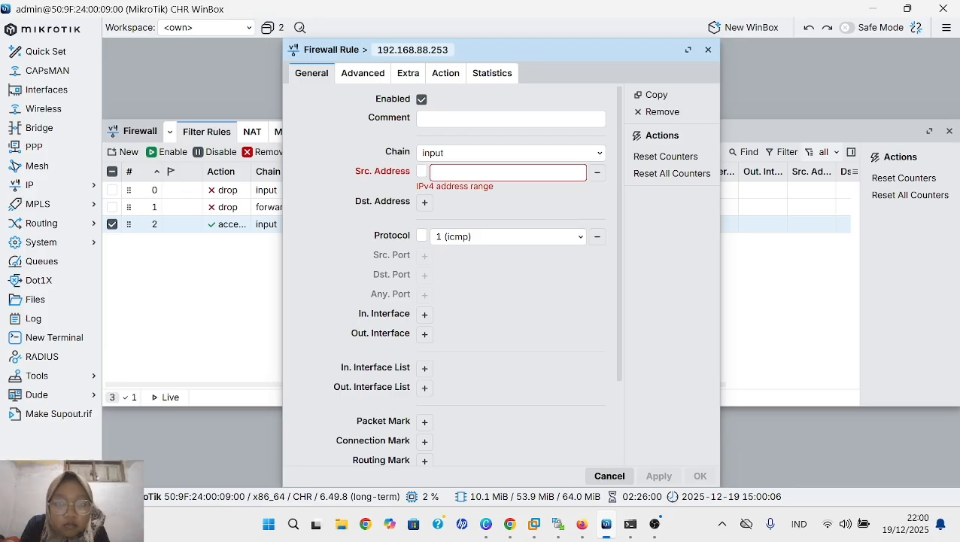
pyautogui.click(597, 173)
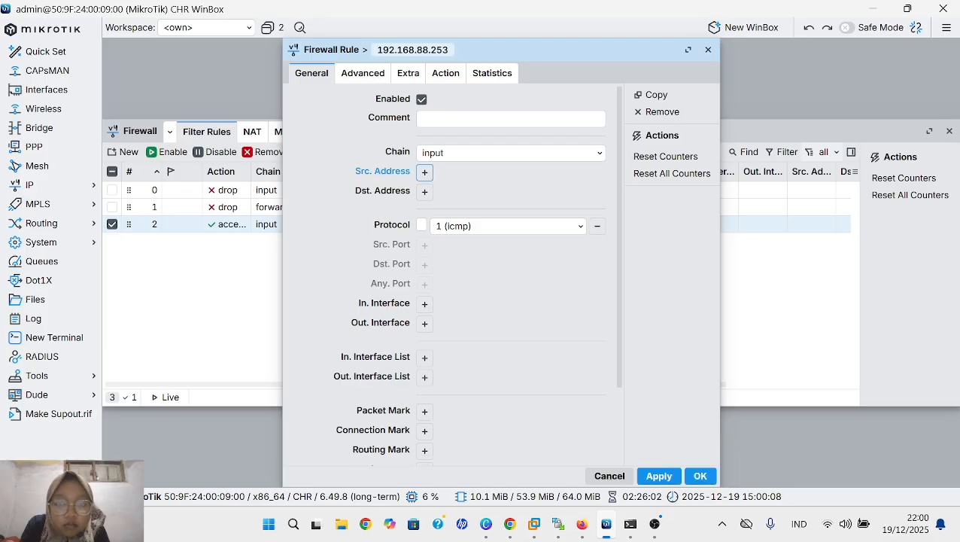
# - Set the rule's source address list to approve, check its action, and save the rule
pyautogui.click(362, 74)
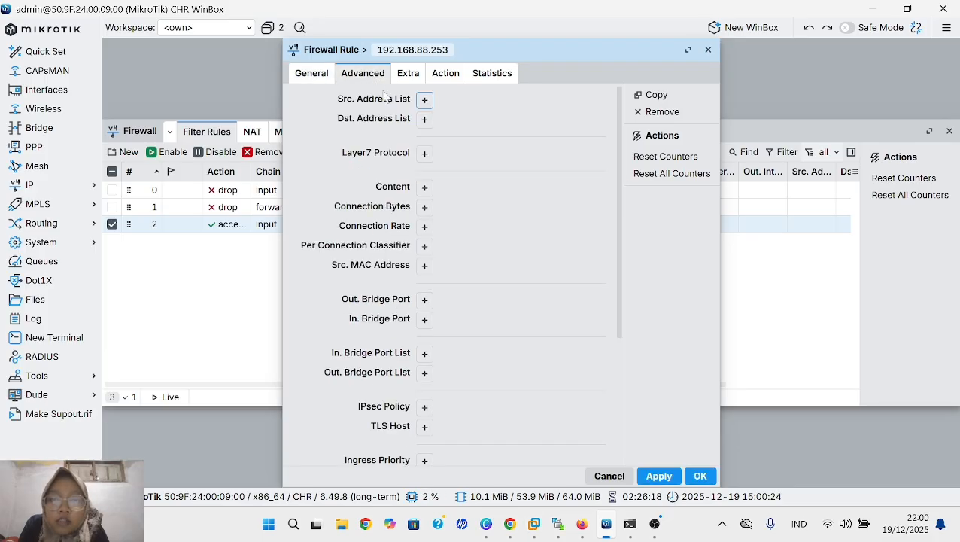
pyautogui.click(424, 99)
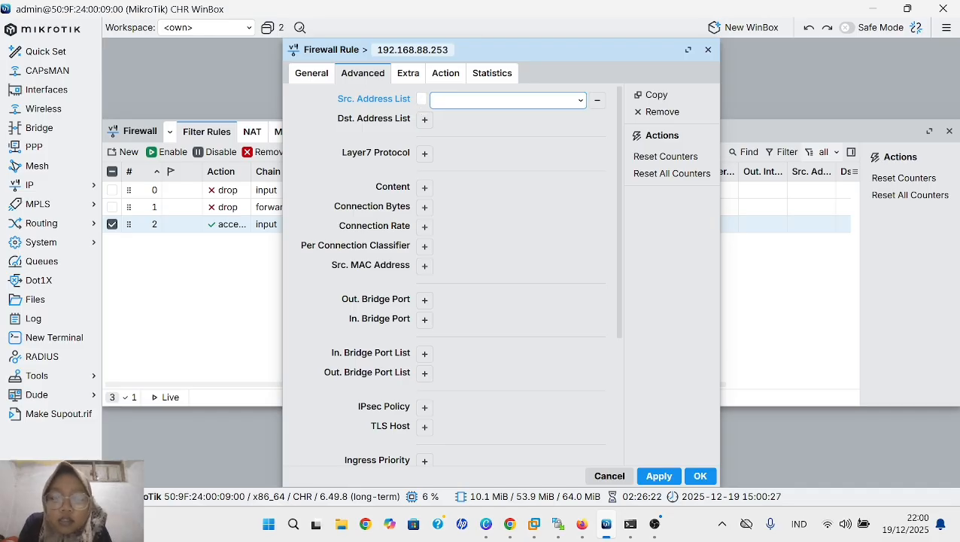
pyautogui.write('appr')
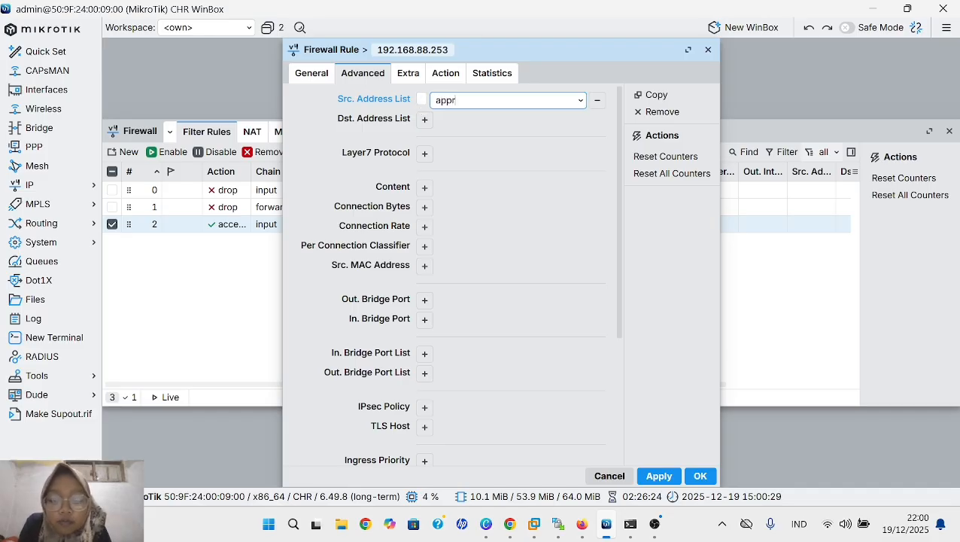
pyautogui.write('ove')
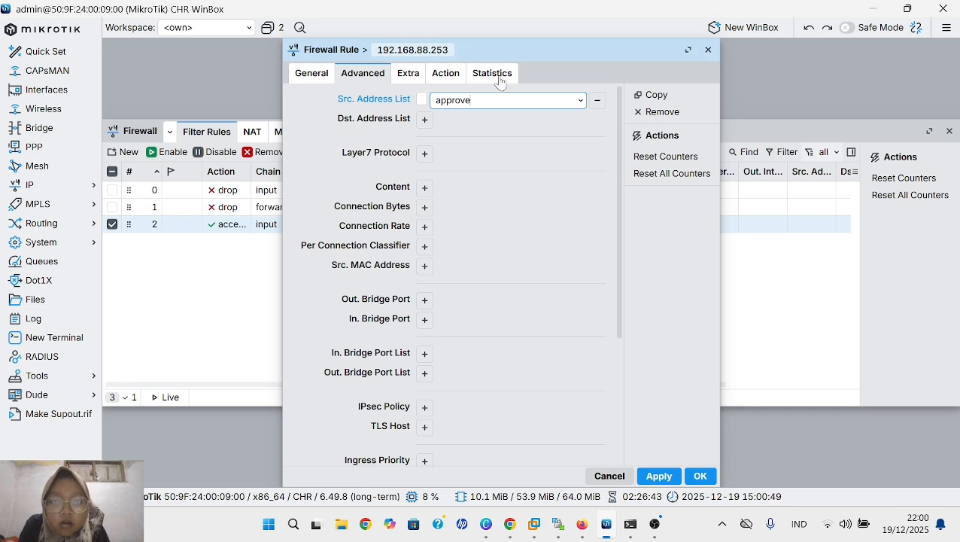
pyautogui.click(453, 78)
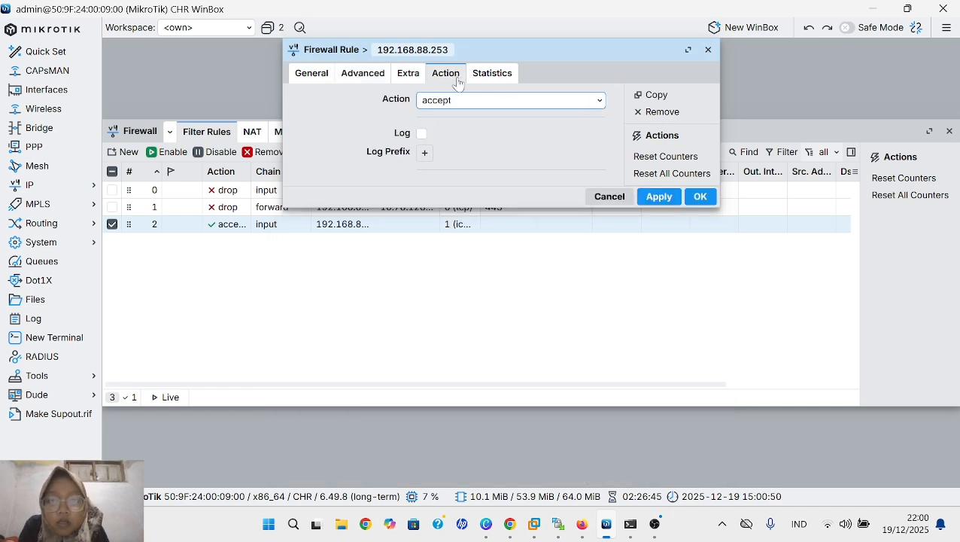
pyautogui.click(657, 197)
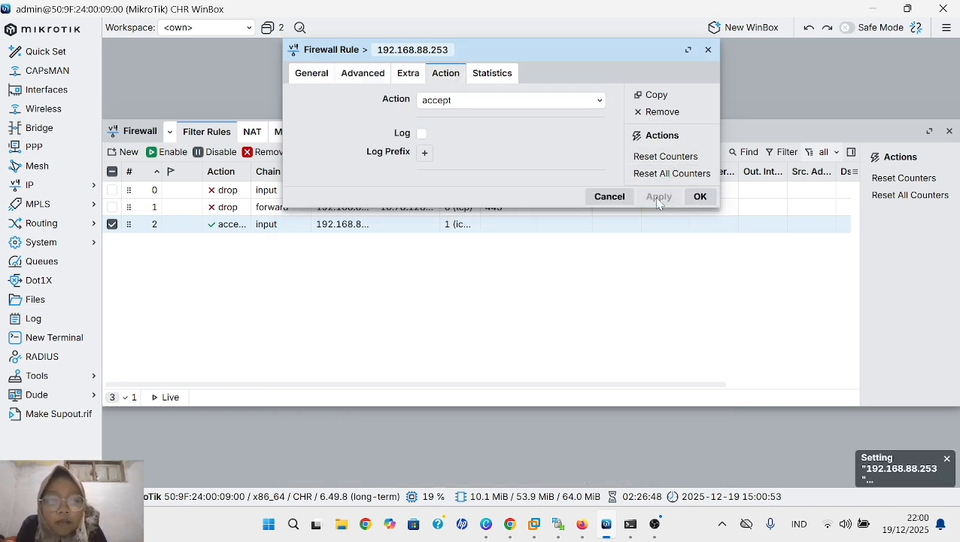
pyautogui.click(699, 198)
# - Switch to the PNETLab terminal in Firefox and ping 192.168.88.1 from VPC1
pyautogui.hotkey('alt', 'Tab')
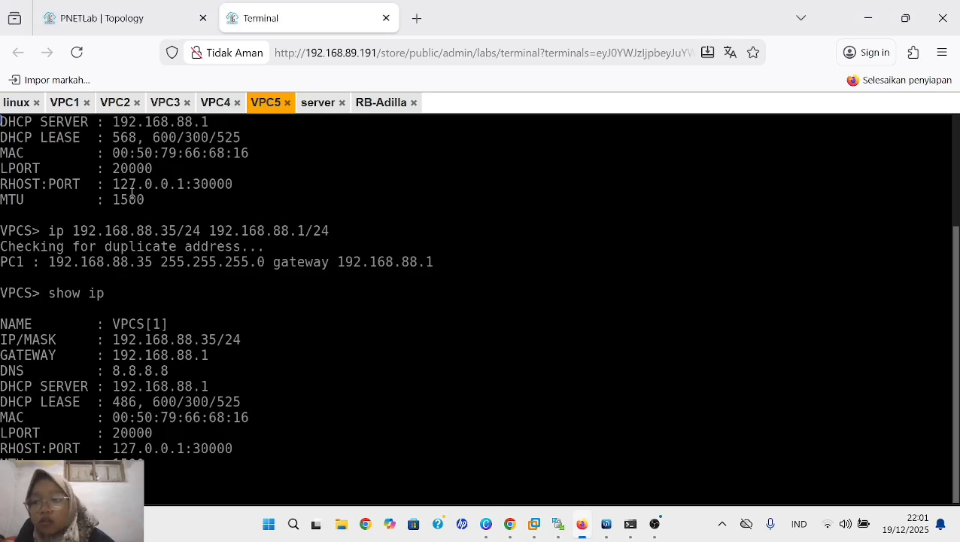
pyautogui.click(64, 102)
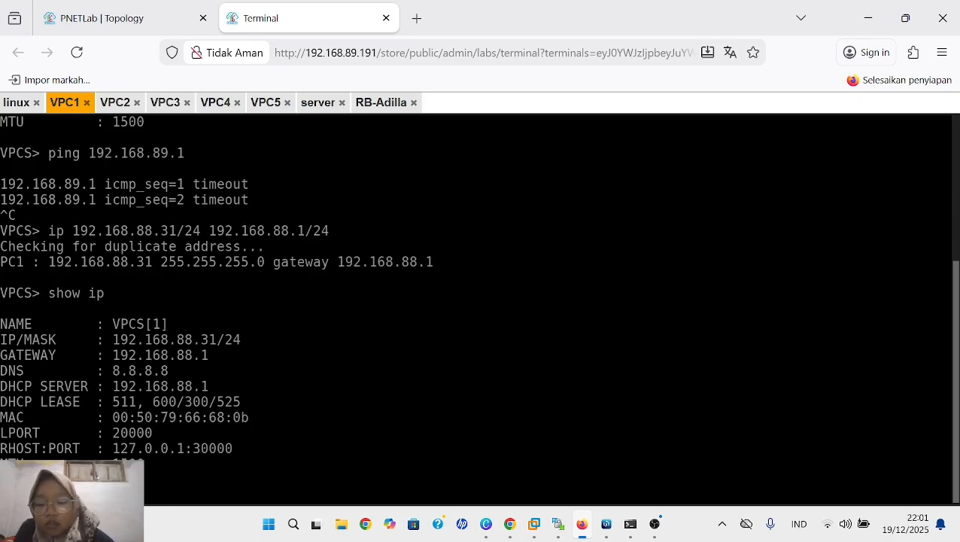
pyautogui.write('.88')
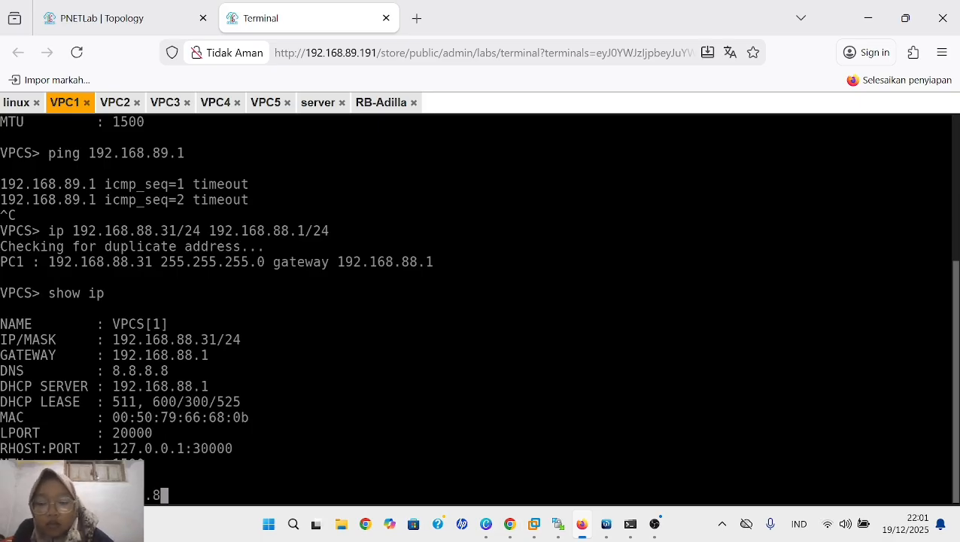
pyautogui.write('.1')
pyautogui.press('Return')
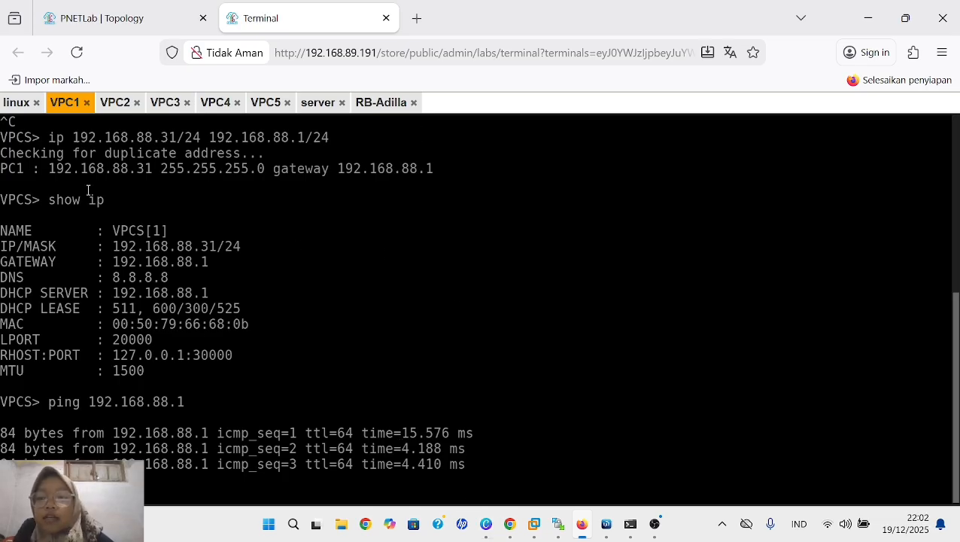
# - Ping 192.168.88.1 from VPC2 and from VPC3 in the lab terminal
pyautogui.click(116, 103)
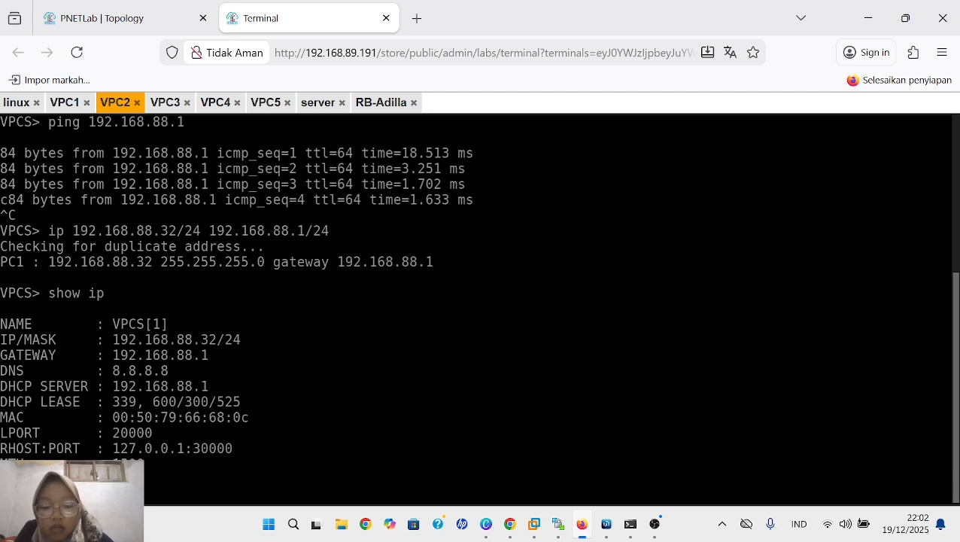
pyautogui.write('.88.1')
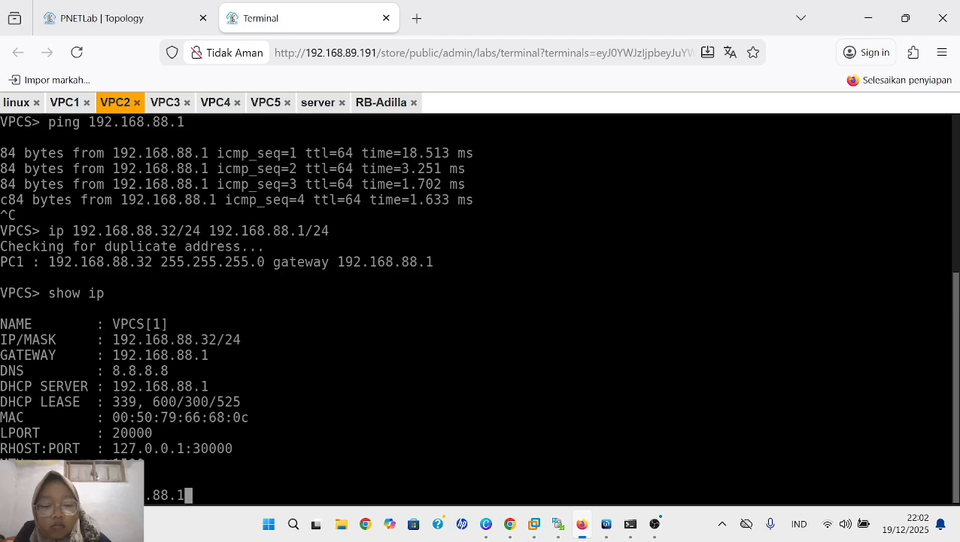
pyautogui.press('Return')
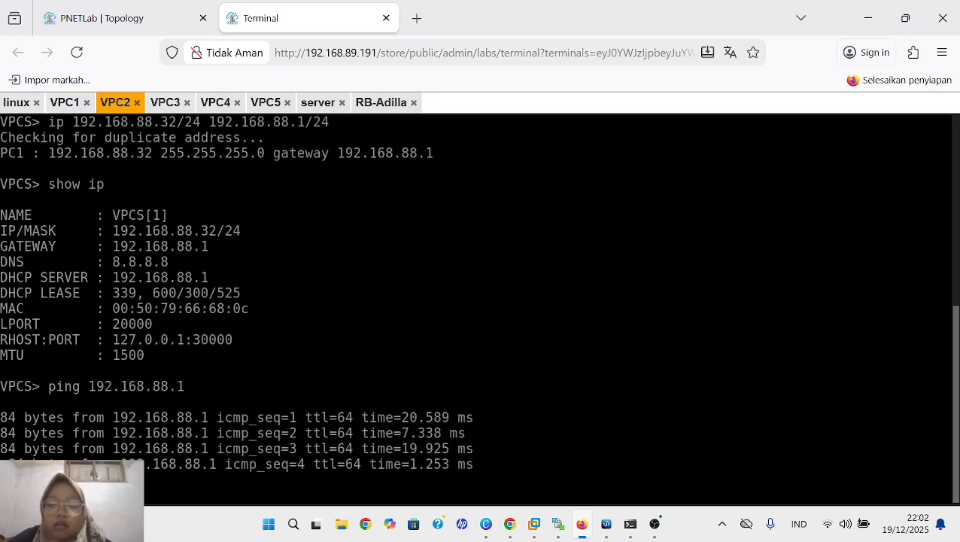
pyautogui.click(165, 102)
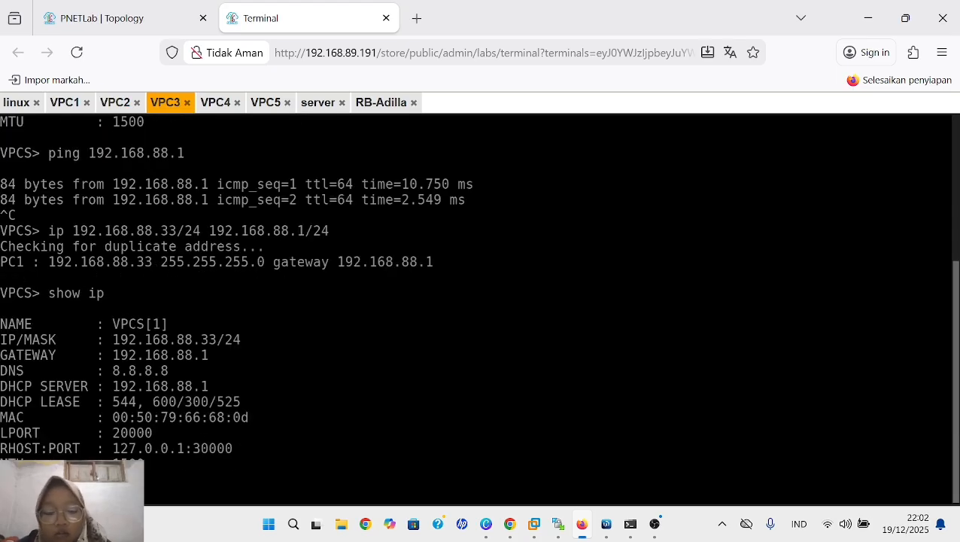
pyautogui.write('.88')
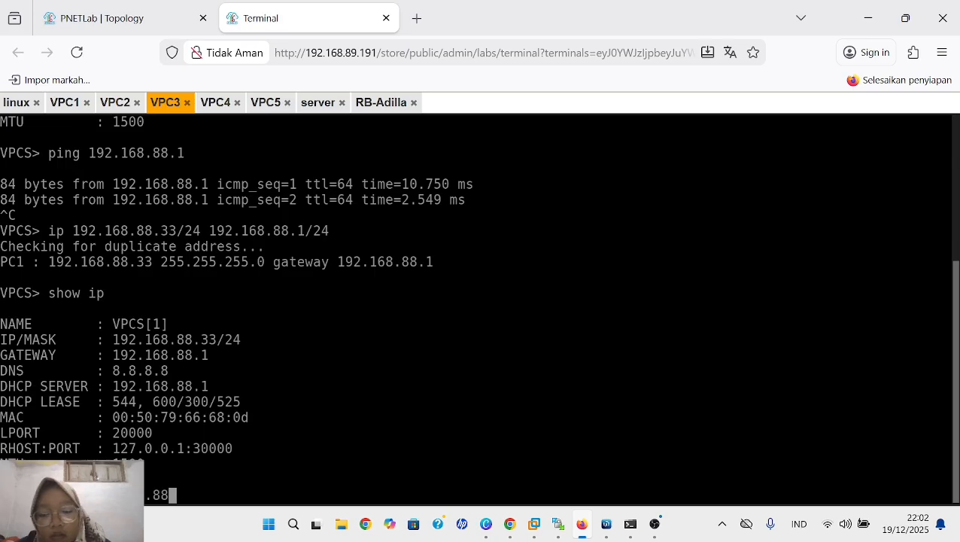
pyautogui.write('.1')
pyautogui.press('Return')
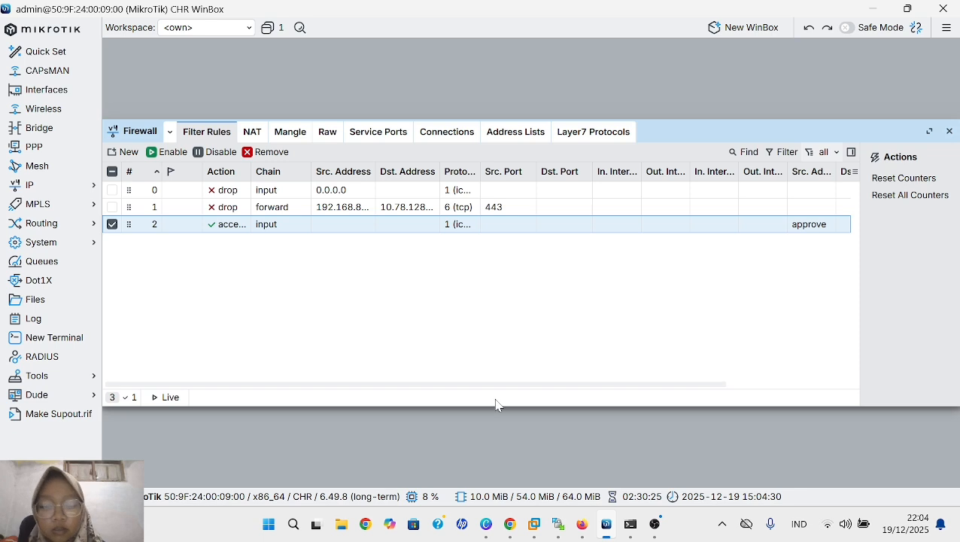
# - Switch to WinBox and start a new firewall address list entry named vpc1-vpc4
pyautogui.click(504, 137)
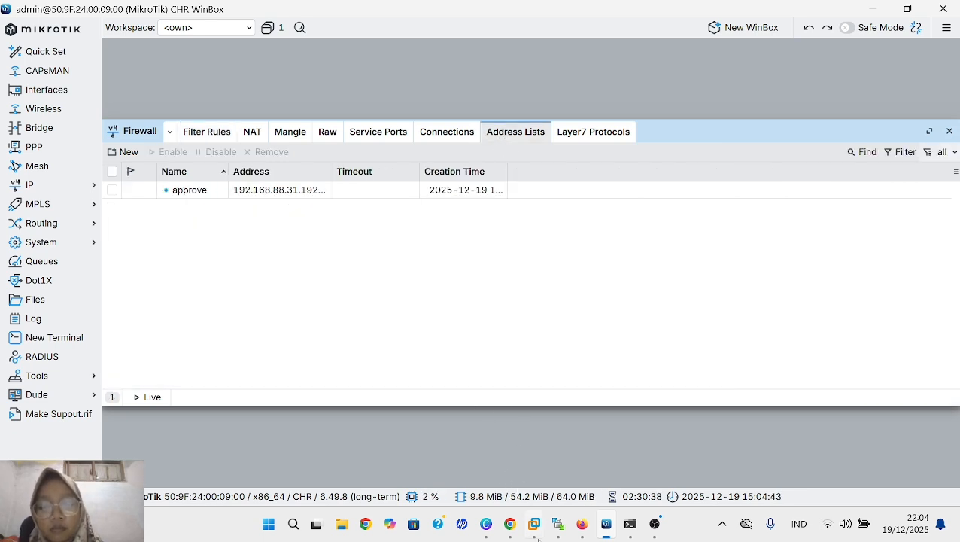
pyautogui.click(126, 152)
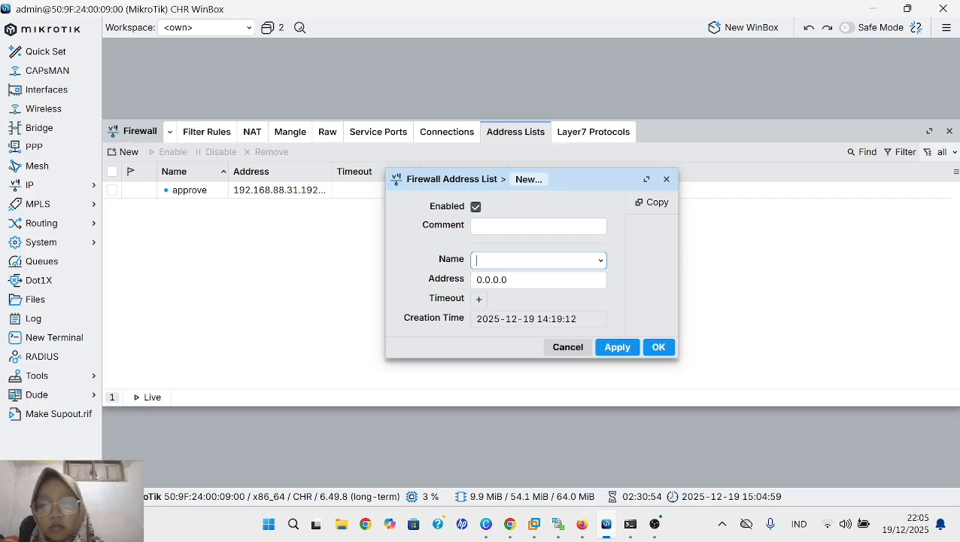
pyautogui.write('v')
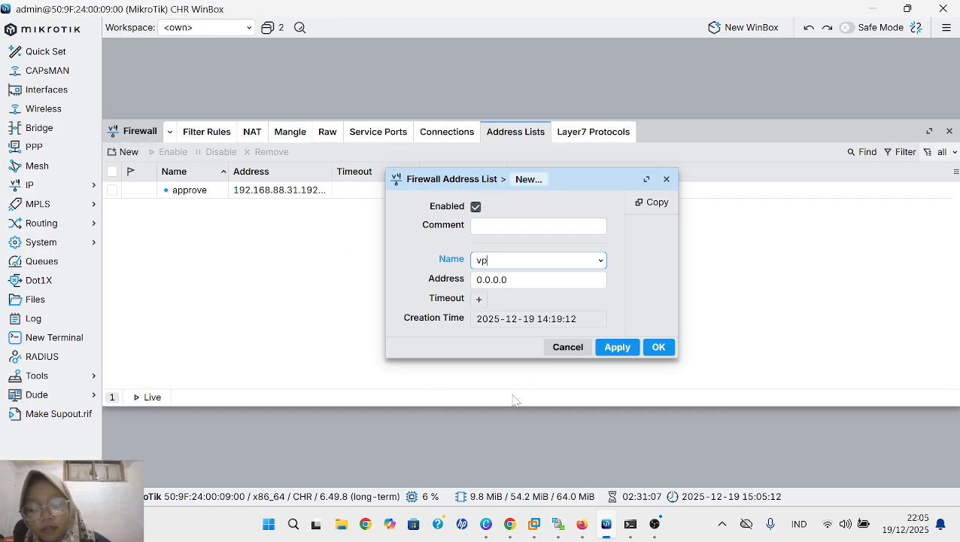
pyautogui.write('p')
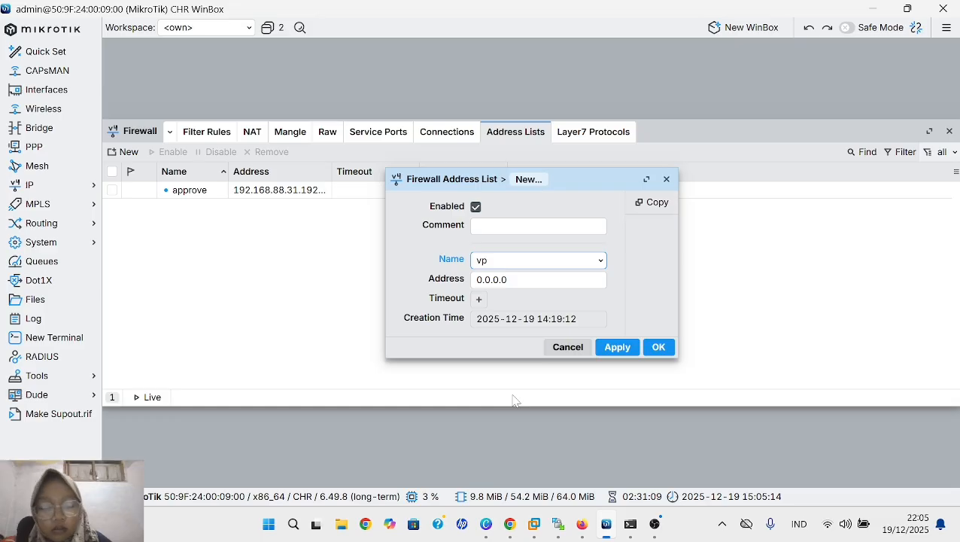
pyautogui.write('c')
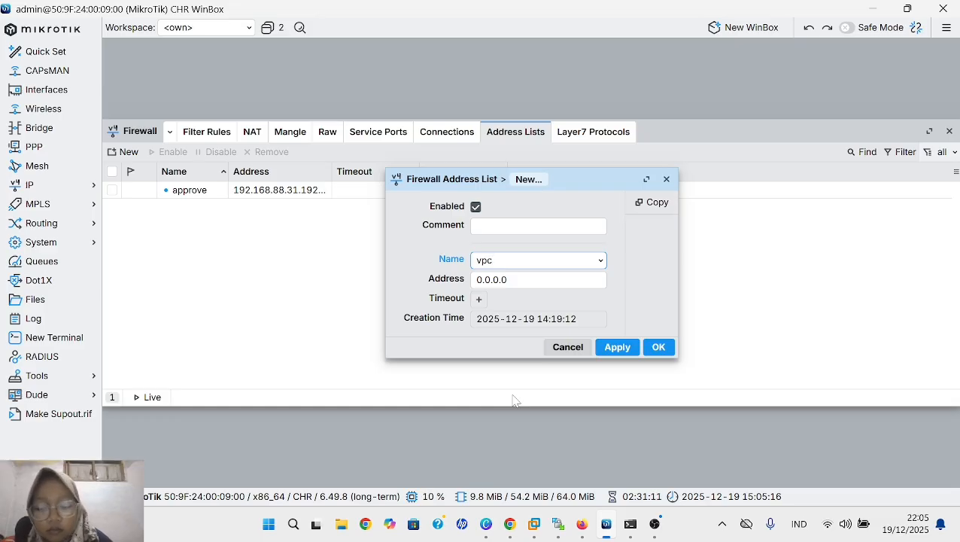
pyautogui.write('1')
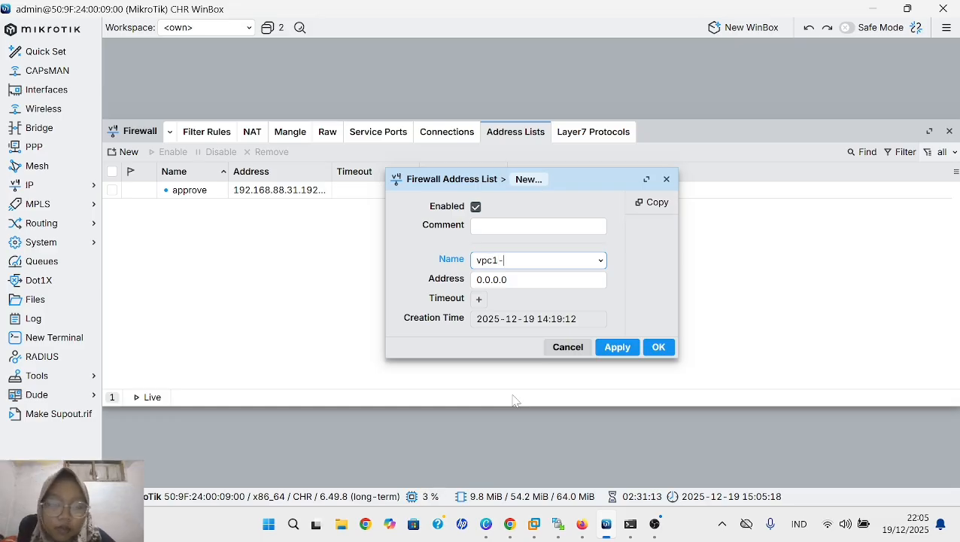
pyautogui.write('-vpc')
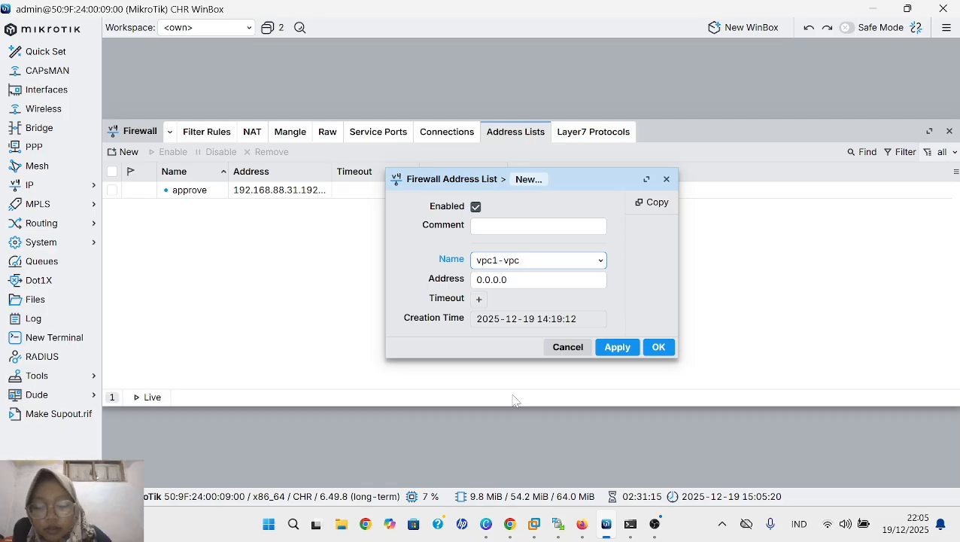
pyautogui.write('4')
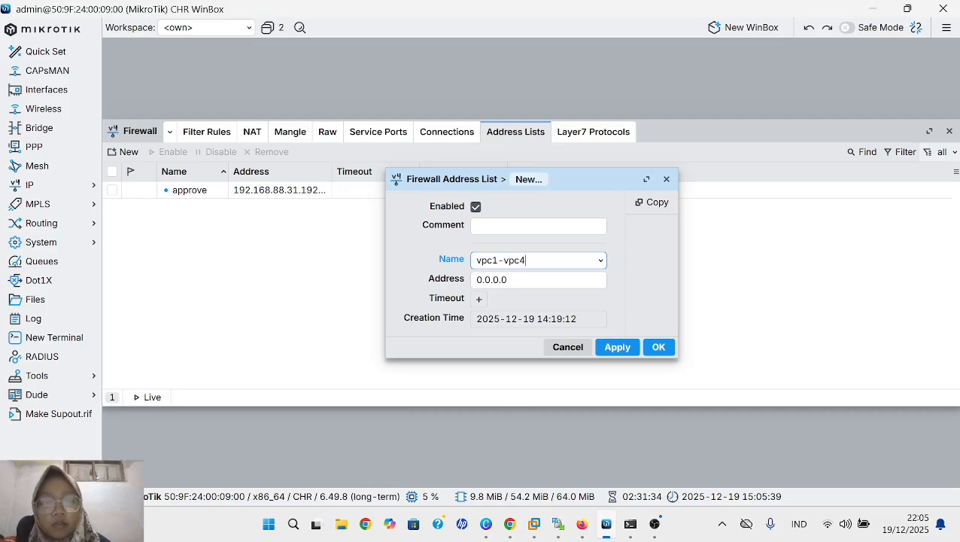
# - Set the entry's address to the range 192.168.88.31-192.168.88.34 and save it
pyautogui.press('Tab')
pyautogui.press('BackSpace')
pyautogui.press('BackSpace')
pyautogui.press('BackSpace')
pyautogui.press('BackSpace')
pyautogui.press('BackSpace')
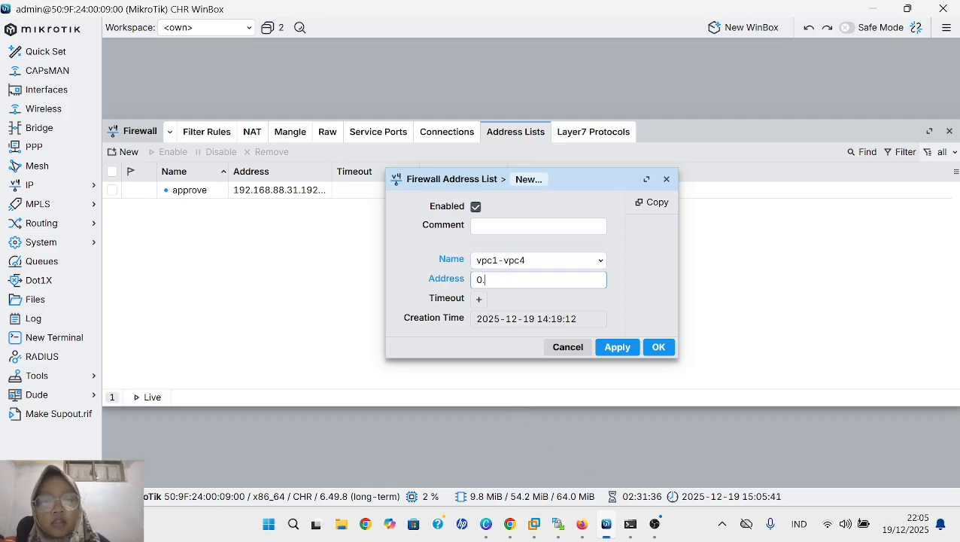
pyautogui.press('BackSpace')
pyautogui.write('19')
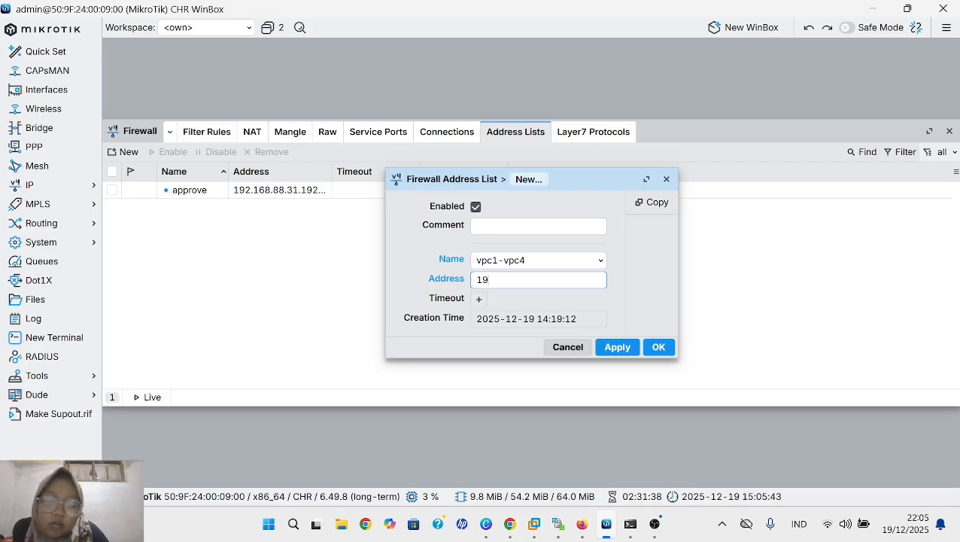
pyautogui.write('2.16')
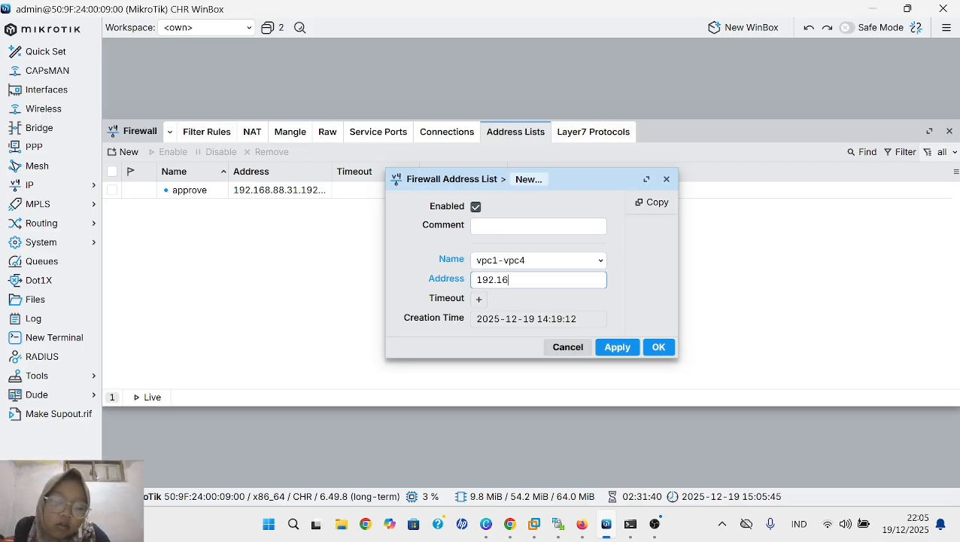
pyautogui.write('8.')
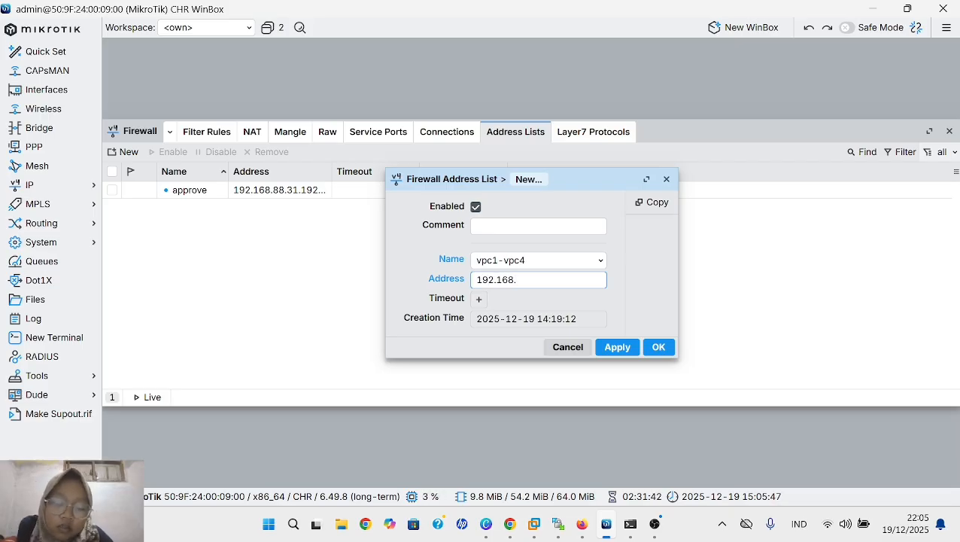
pyautogui.write('88.')
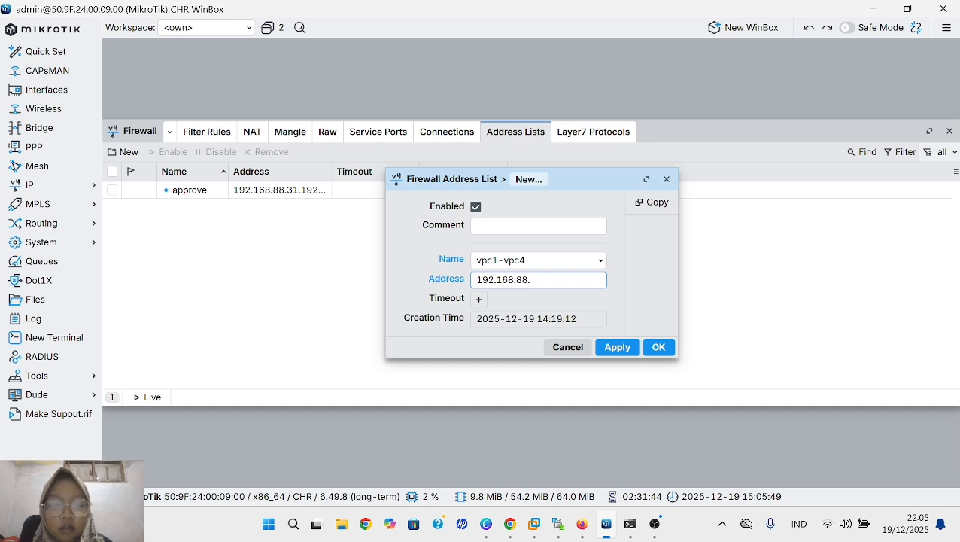
pyautogui.write('31')
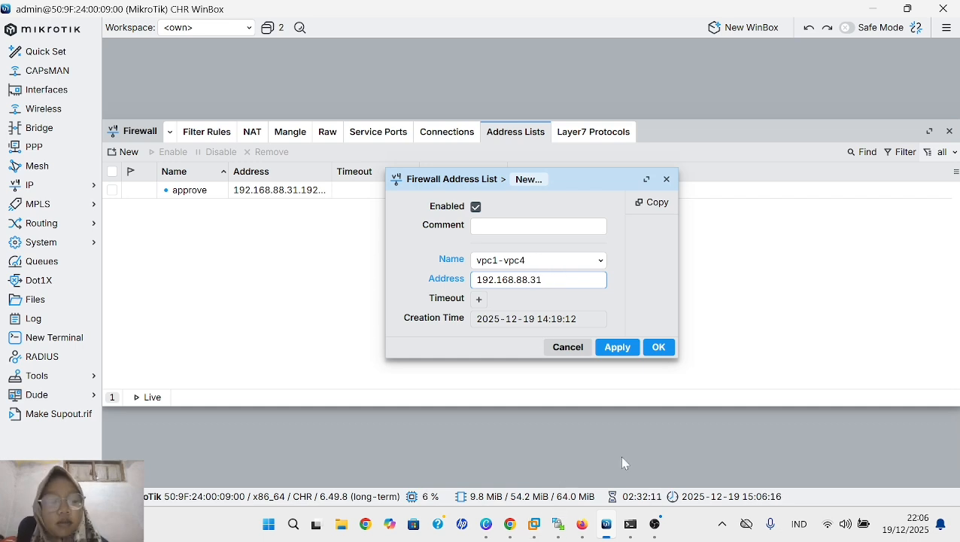
pyautogui.write('-')
pyautogui.write('192')
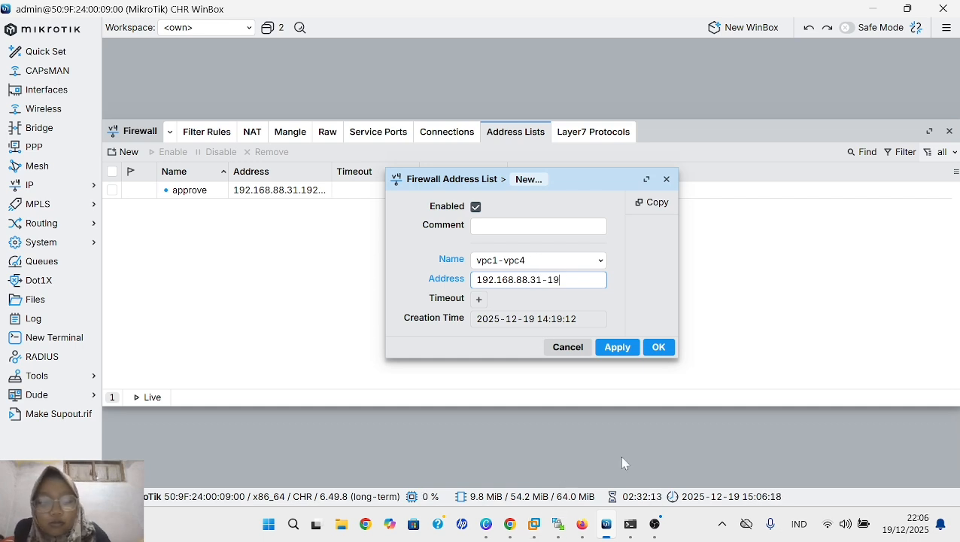
pyautogui.write('.16')
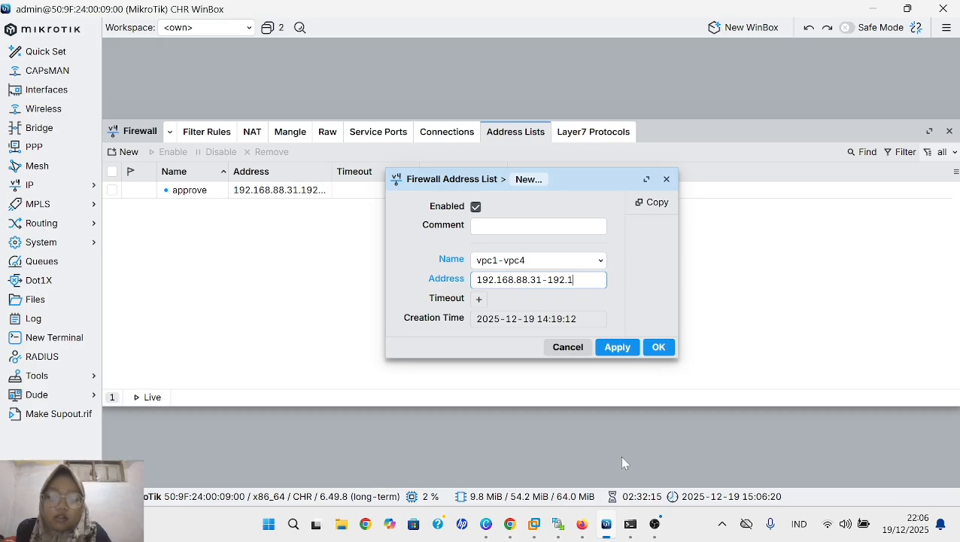
pyautogui.write('8.8')
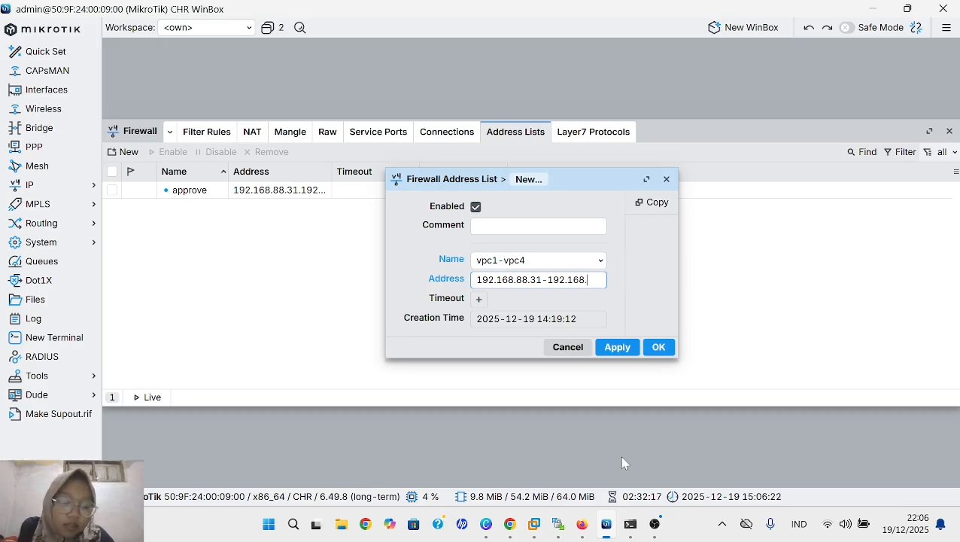
pyautogui.write('8.3')
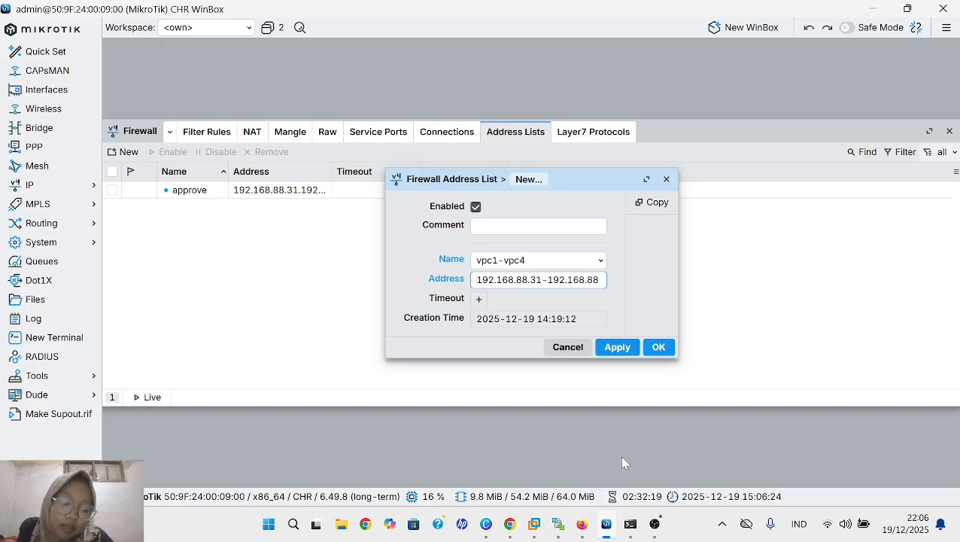
pyautogui.write('4')
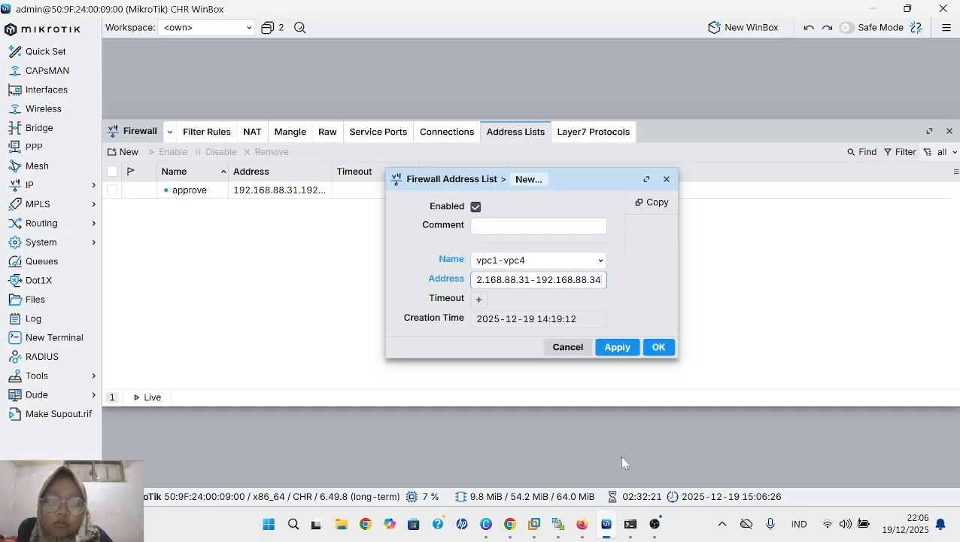
pyautogui.click(620, 351)
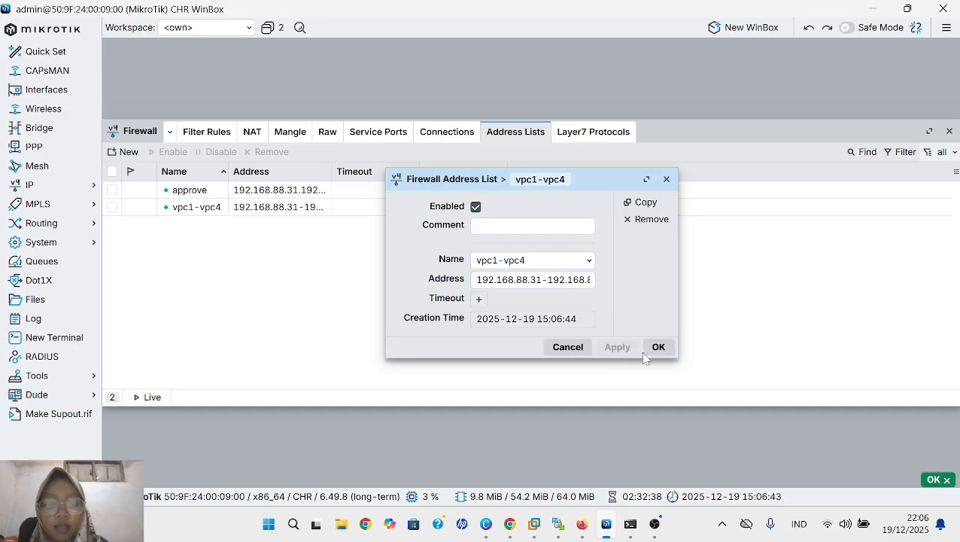
pyautogui.click(655, 350)
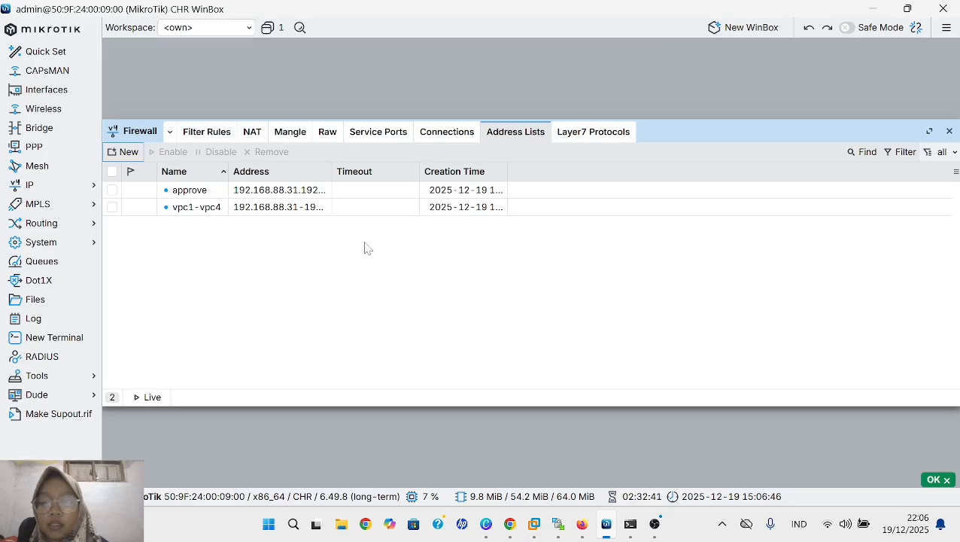
# - Open the srcnat masquerade rule in the NAT rules and set its source address list to vpc1-vpc4
pyautogui.click(252, 132)
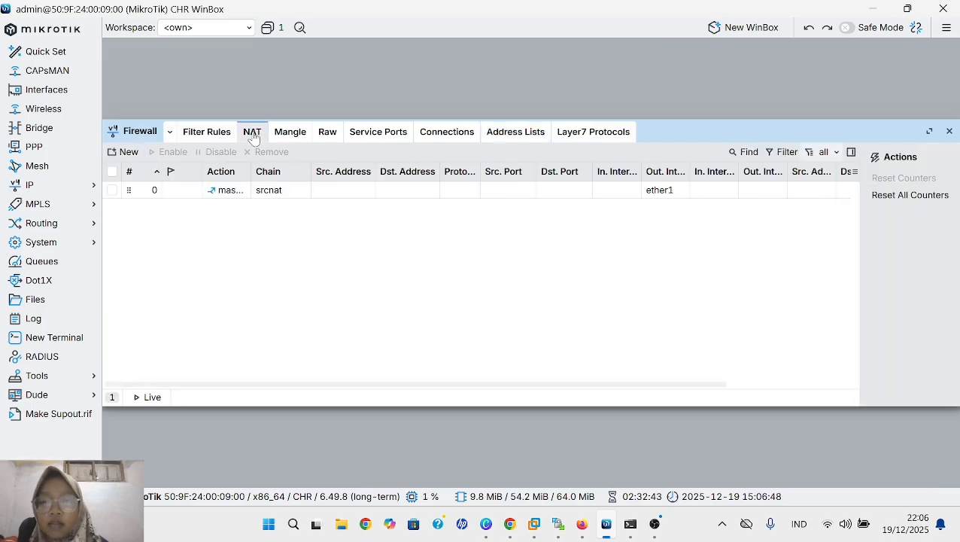
pyautogui.doubleClick(264, 190)
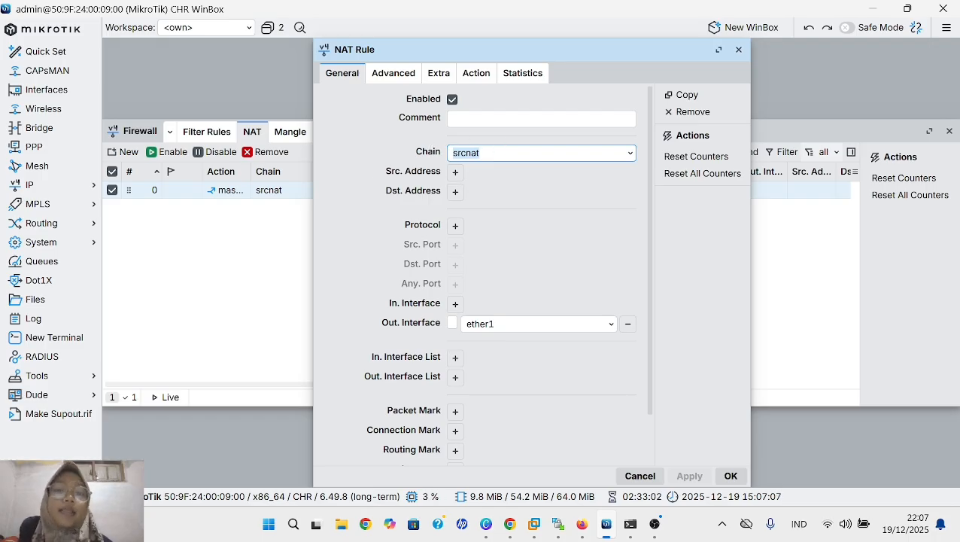
pyautogui.click(392, 75)
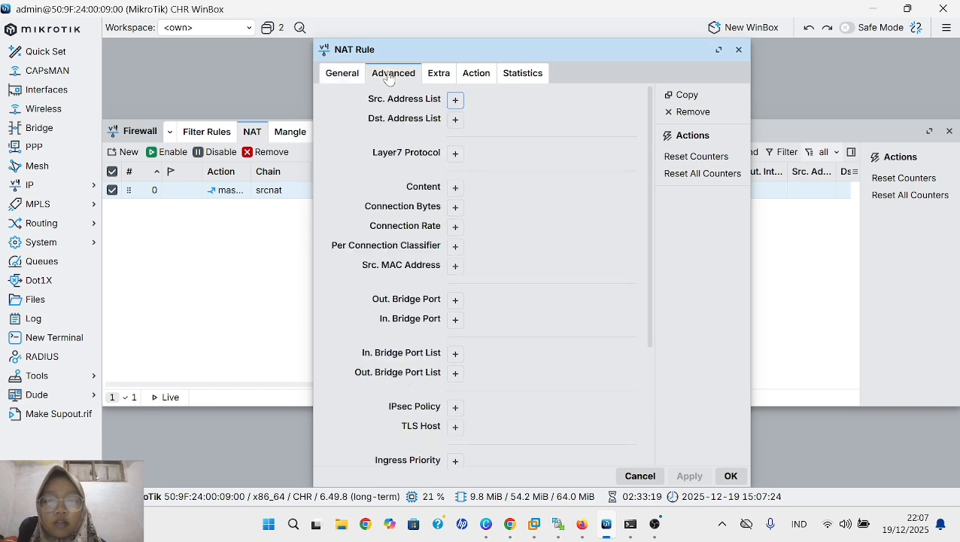
pyautogui.click(454, 101)
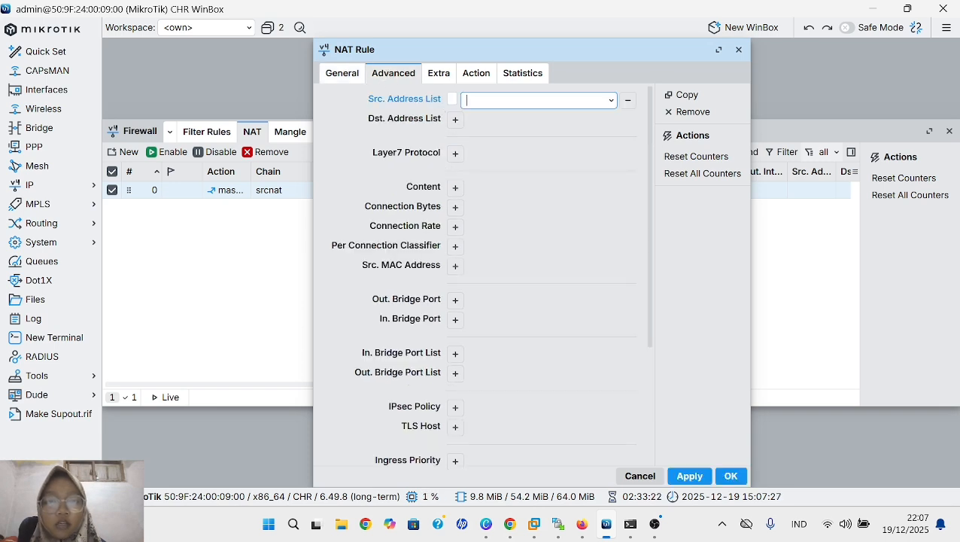
pyautogui.write('vp')
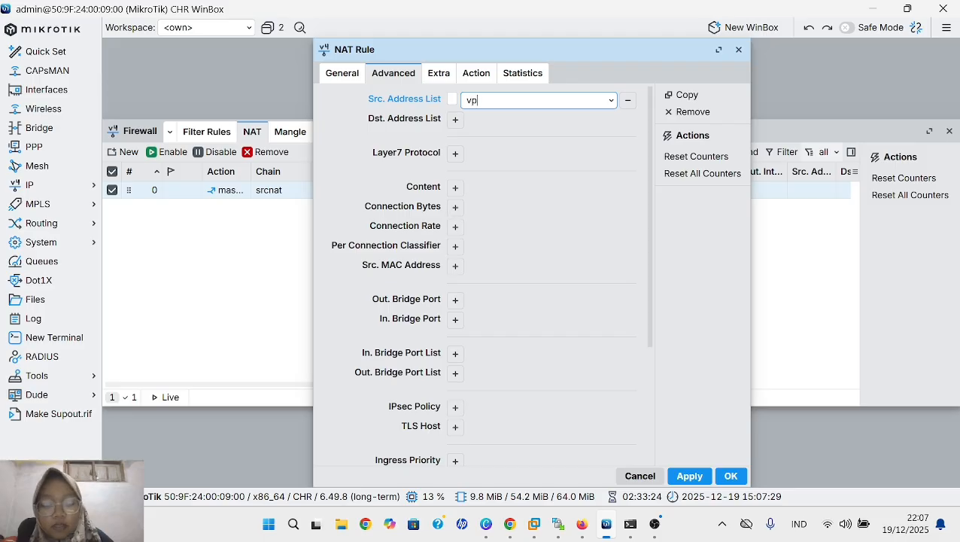
pyautogui.write('c1 - ')
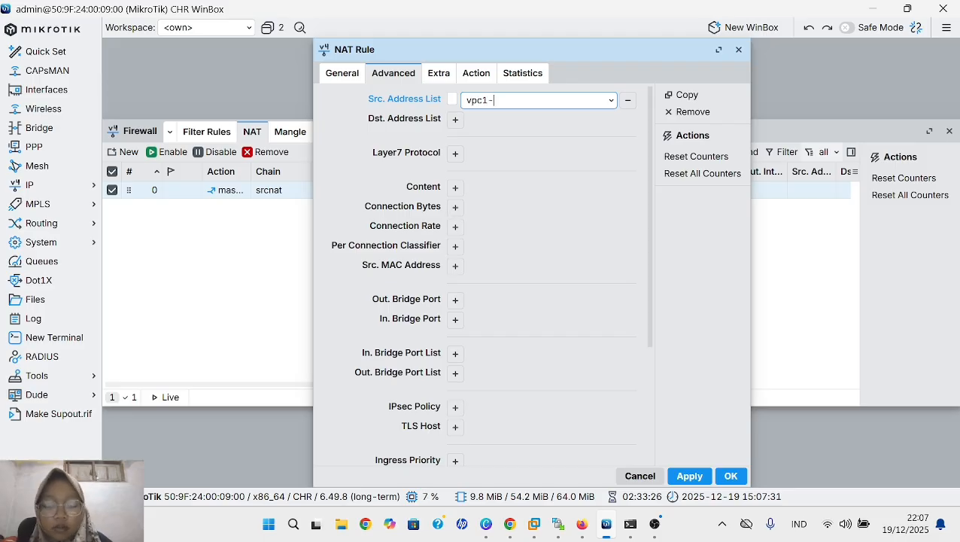
pyautogui.write('vp')
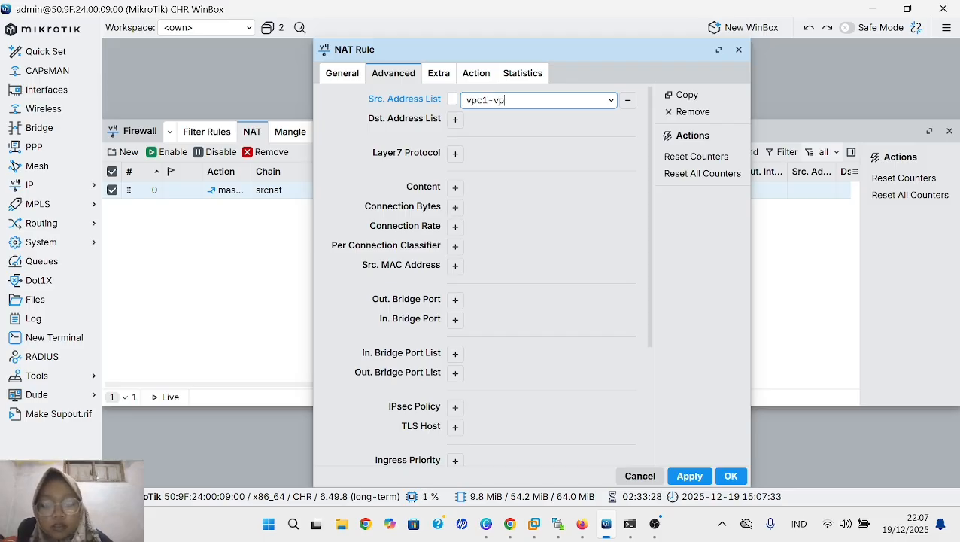
pyautogui.write('c4')
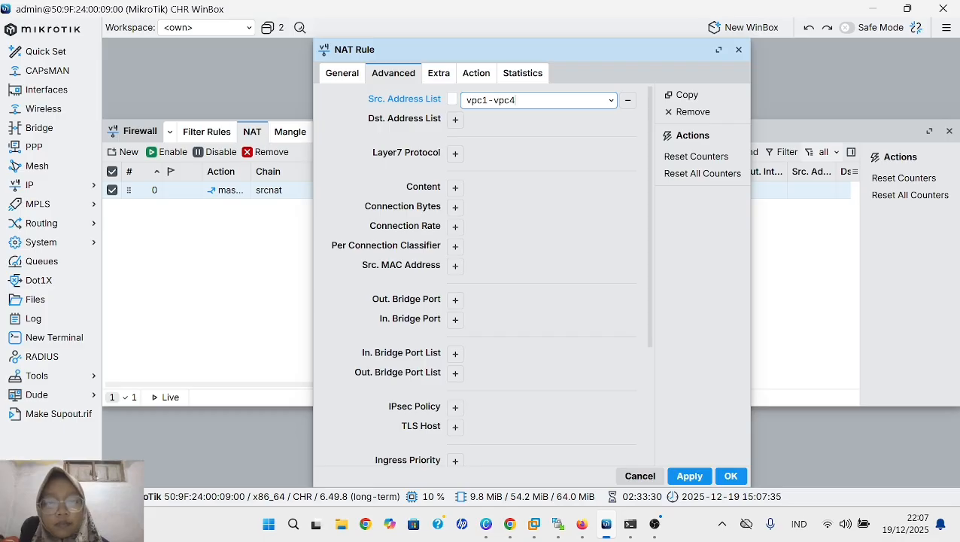
# - Check the action settings of the srcnat rule and save it with masquerade as its action
pyautogui.click(475, 73)
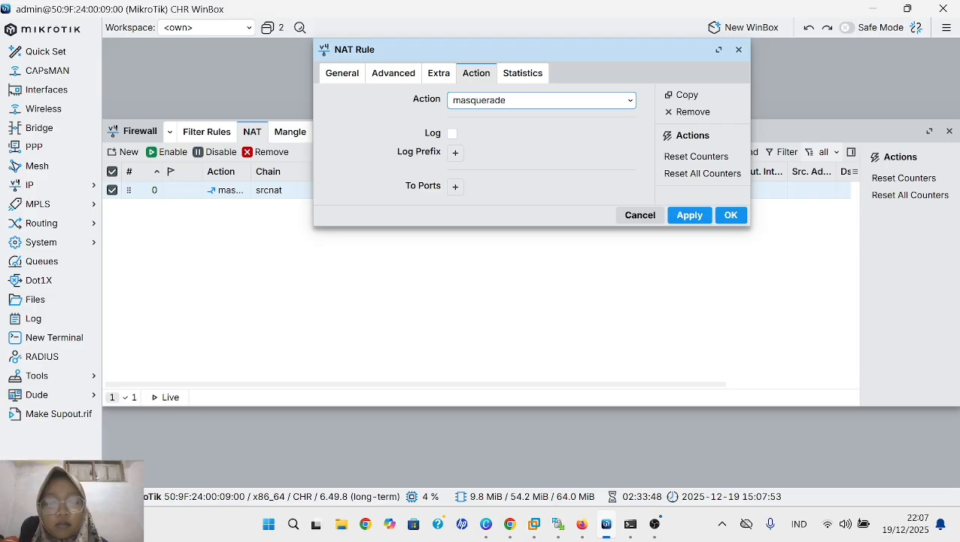
pyautogui.click(686, 219)
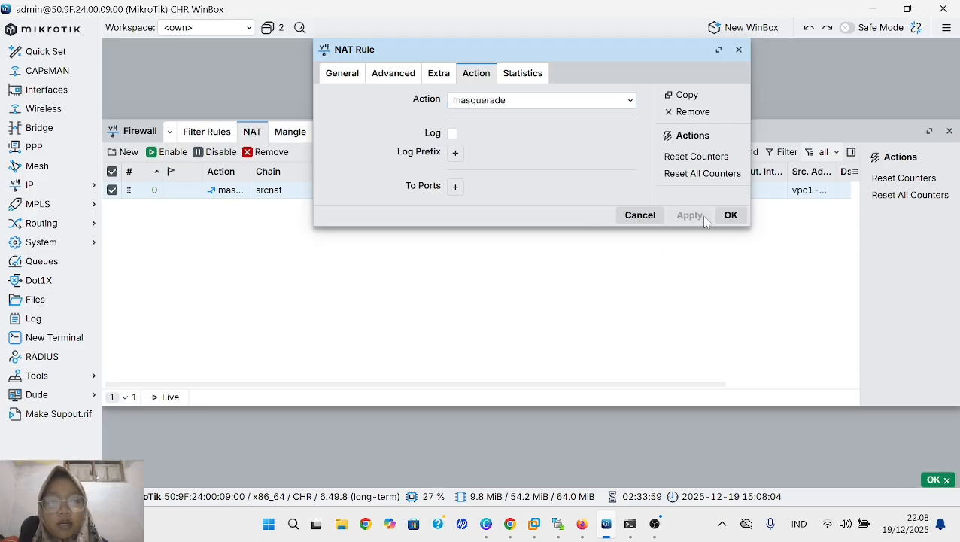
pyautogui.click(729, 217)
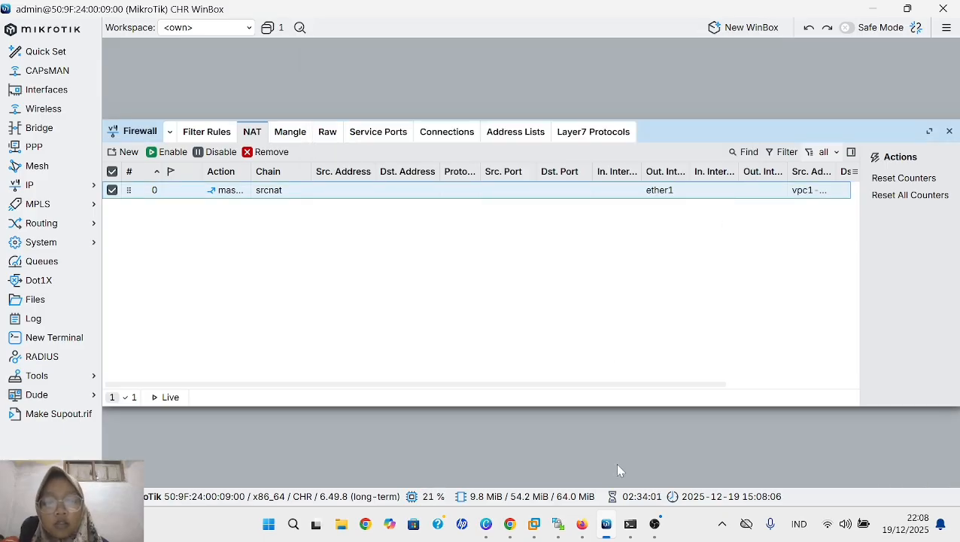
# - Switch to the lab terminal in Firefox and ping 8.8.8.8 from VPC1 and from VPC2
pyautogui.moveTo(581, 523)
pyautogui.click(585, 453)
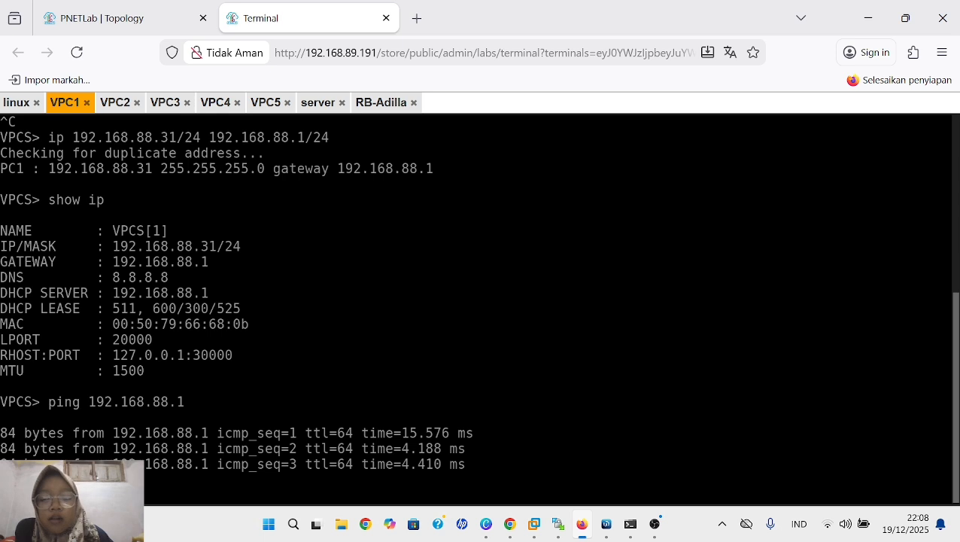
pyautogui.hotkey('ctrl', 'c')
pyautogui.write('ping 8.8.8.8')
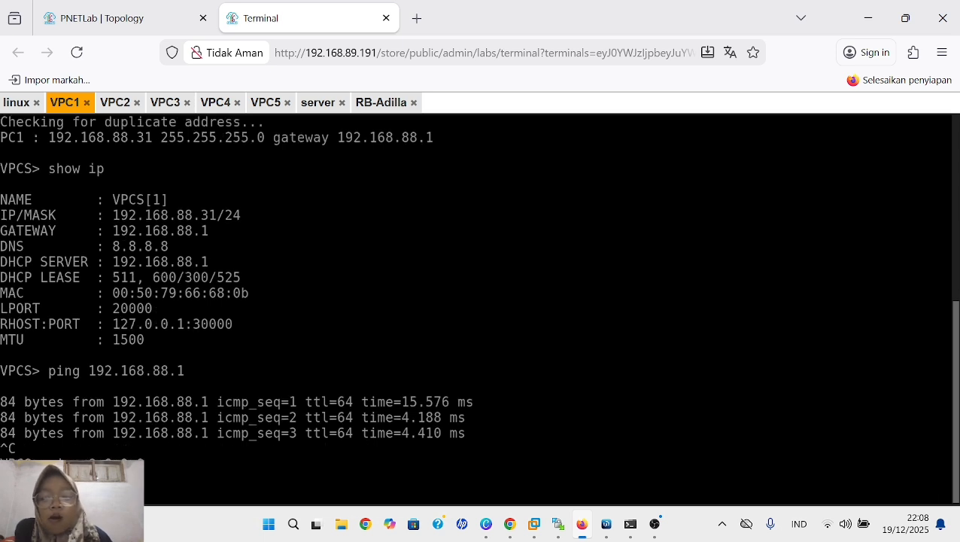
pyautogui.press('Return')
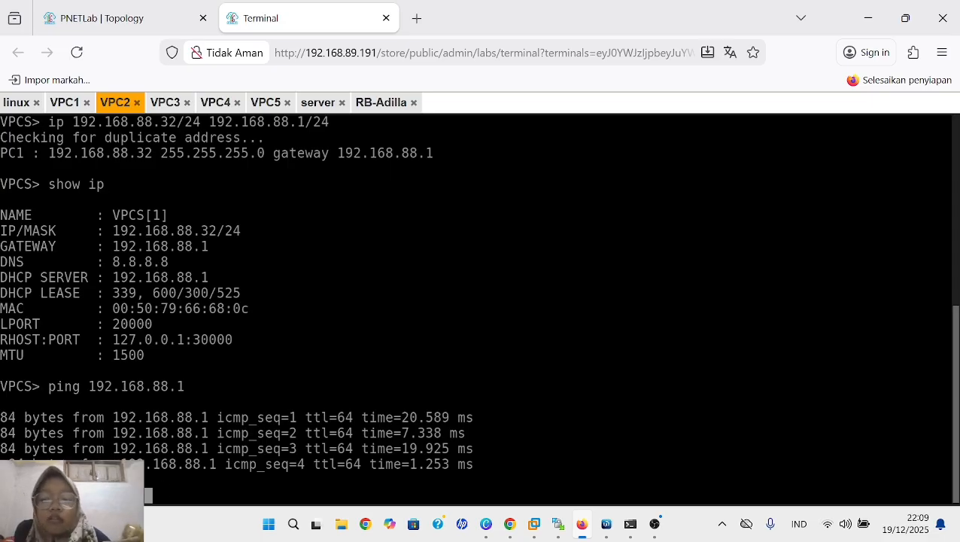
pyautogui.hotkey('ctrl', 'c')
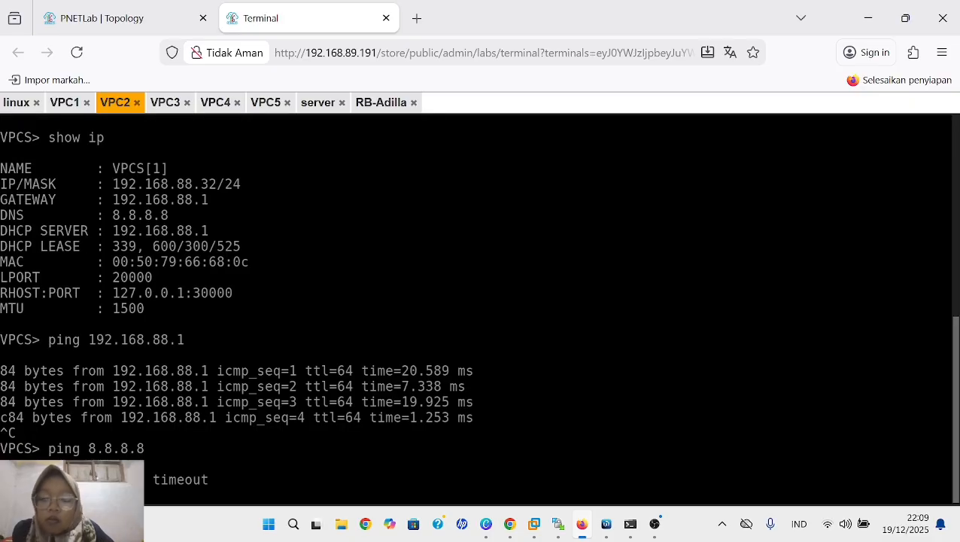
# - Stop the running gateway ping on VPC3, and ping 8.8.8.8 from VPC3 and VPC4
pyautogui.click(164, 102)
pyautogui.write('ping 8.8.8.8')
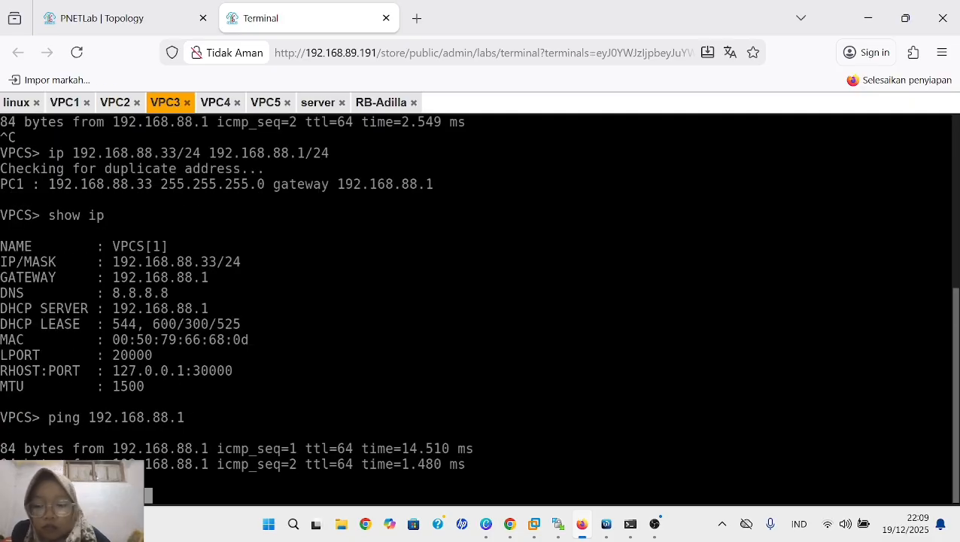
pyautogui.hotkey('ctrl', 'c')
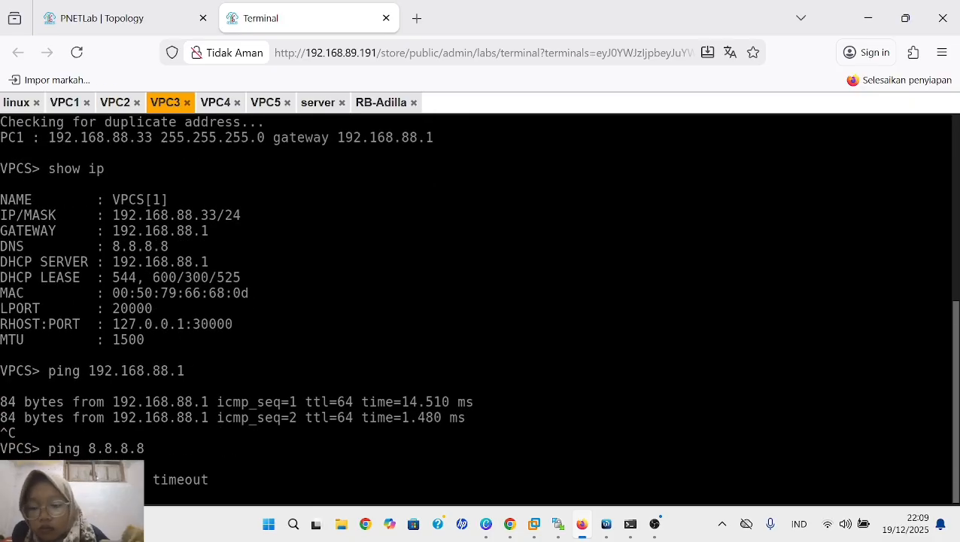
pyautogui.click(216, 103)
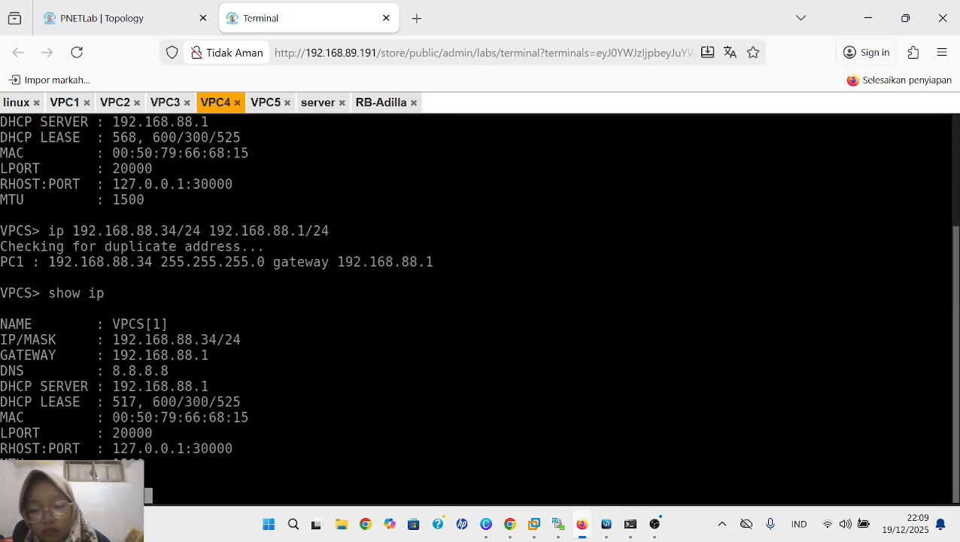
pyautogui.press('Return')
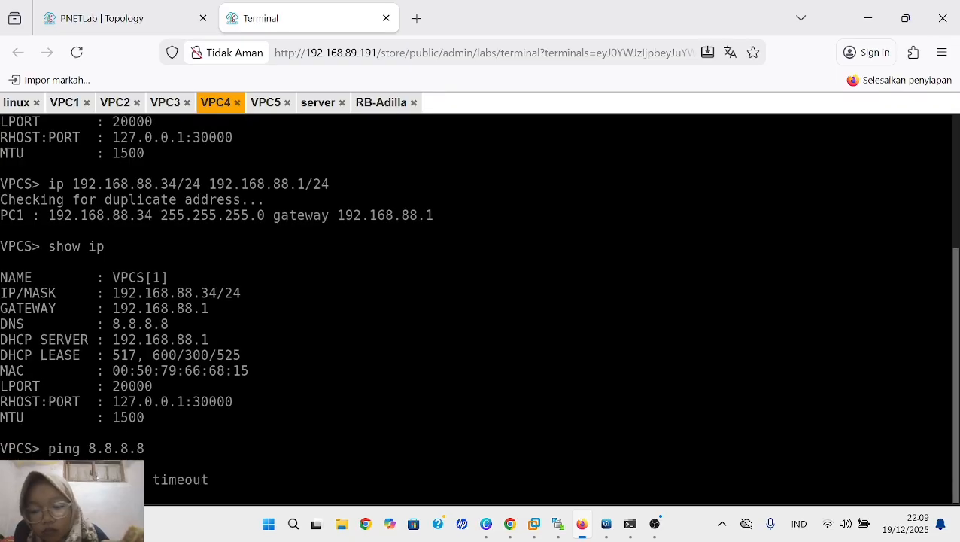
# - Ping 8.8.8.8 from VPC5 in the lab terminal
pyautogui.click(265, 102)
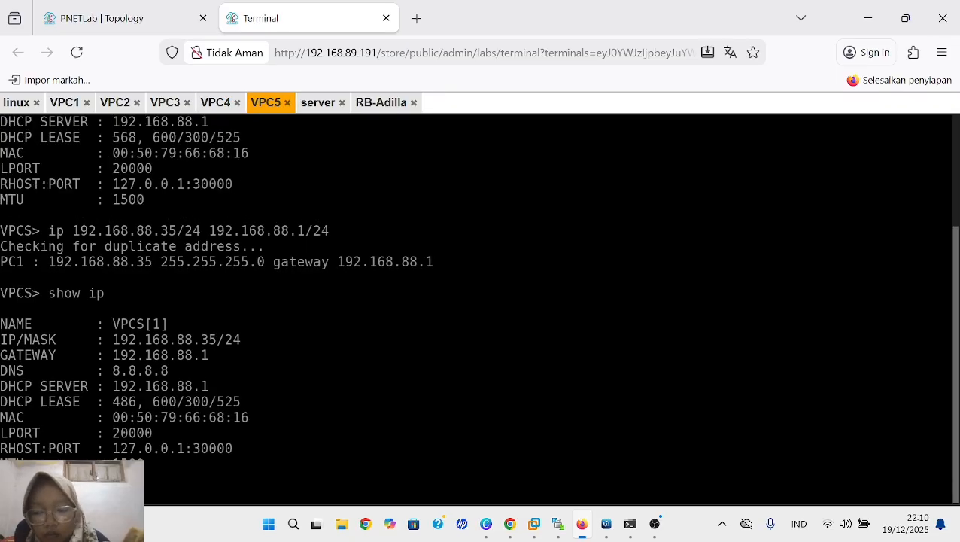
pyautogui.write('ping 8.8.8.8')
pyautogui.press('Return')
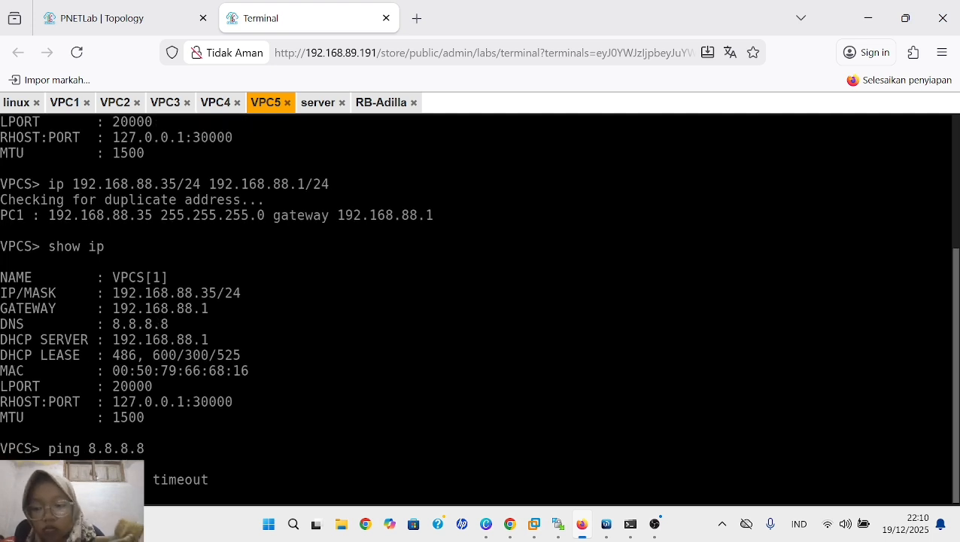
# - Switch to WinBox and start a new entry in the router's IP address list
pyautogui.hotkey('alt', 'Tab')
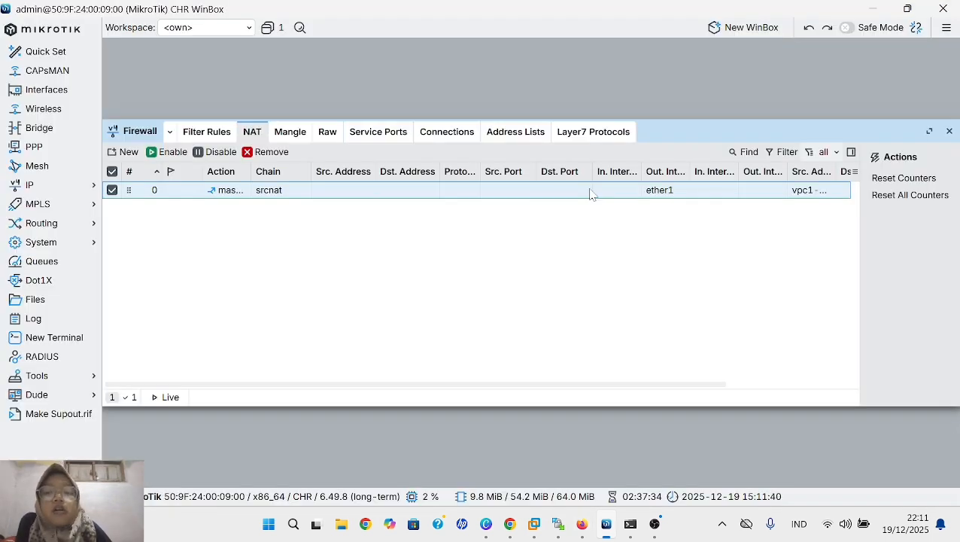
pyautogui.click(81, 186)
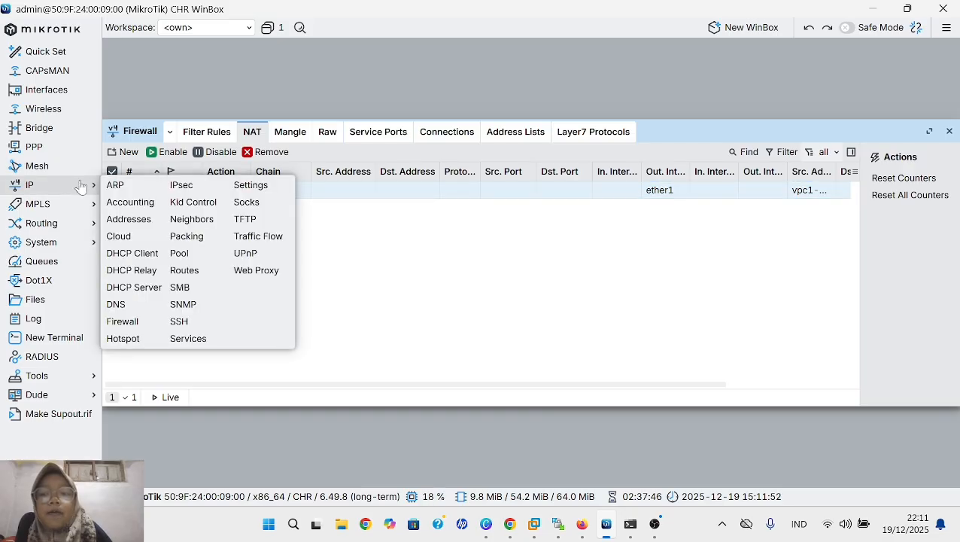
pyautogui.click(143, 226)
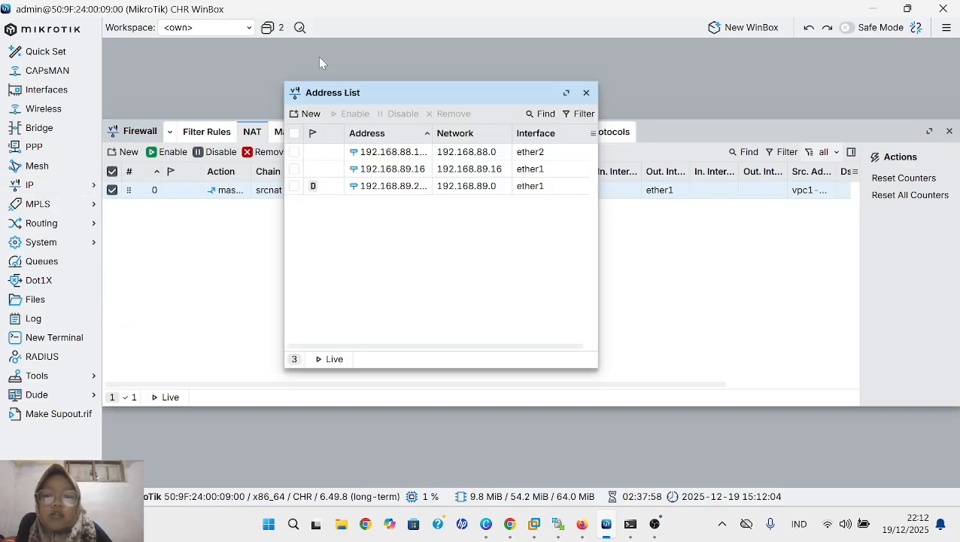
pyautogui.click(311, 114)
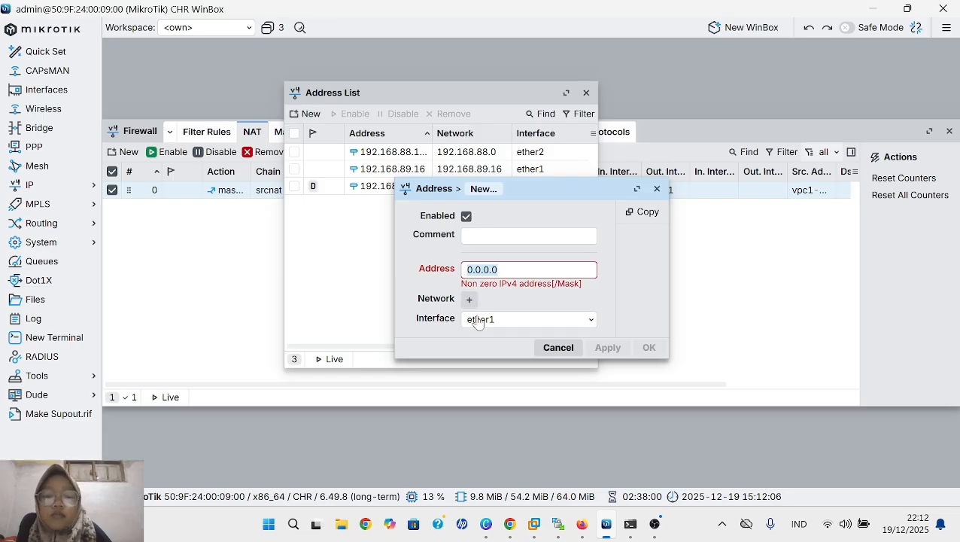
# - Set the new IP address entry to 192.168.127.136/24 on ether1 and save it
pyautogui.press('BackSpace')
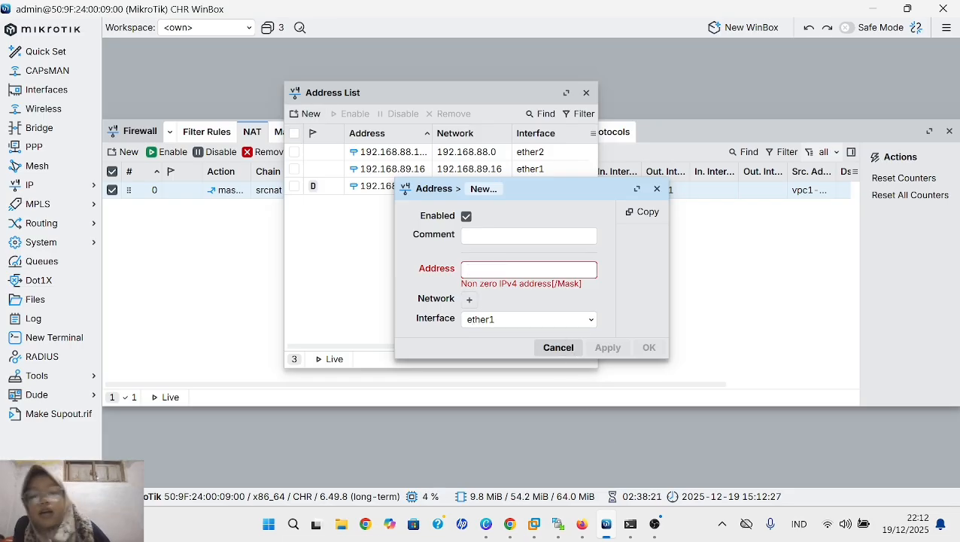
pyautogui.write('192')
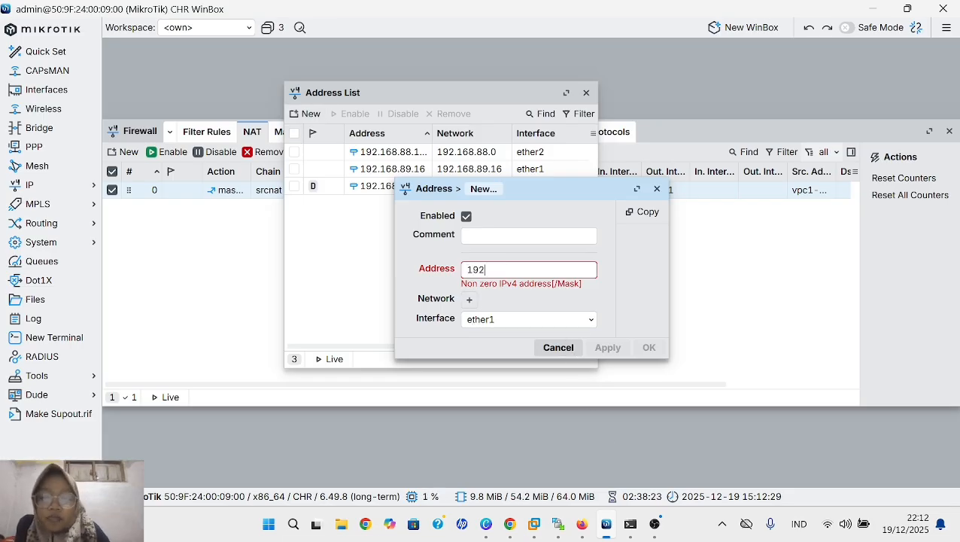
pyautogui.write('.1')
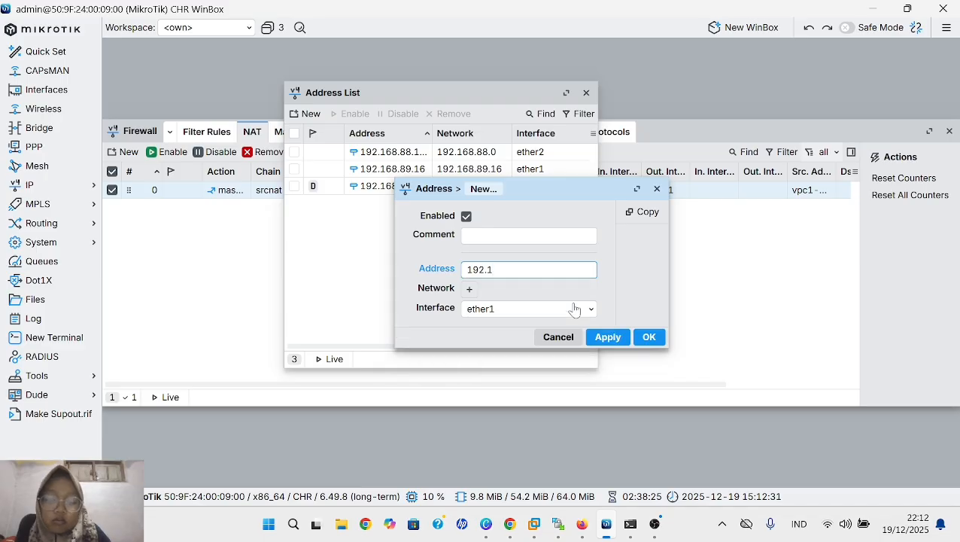
pyautogui.write('68.')
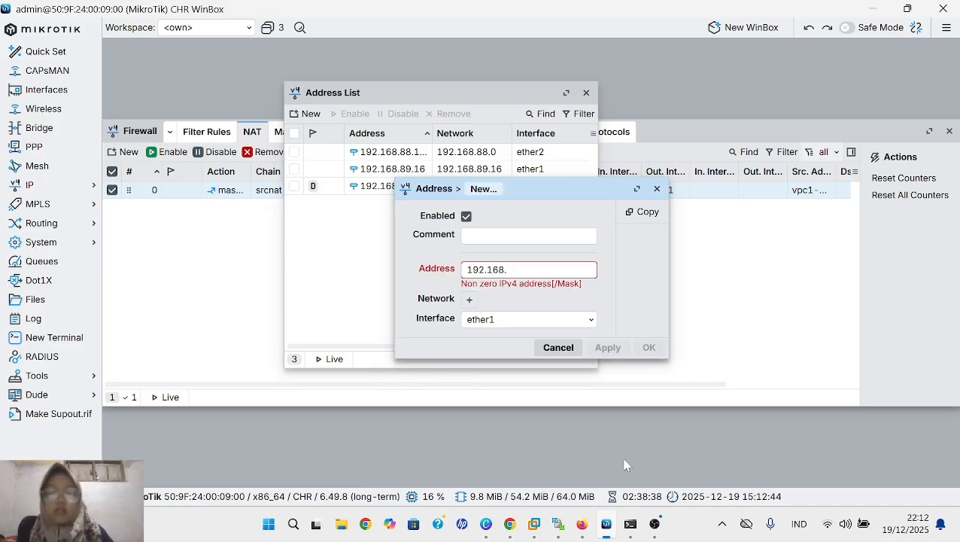
pyautogui.write('17')
pyautogui.press('BackSpace')
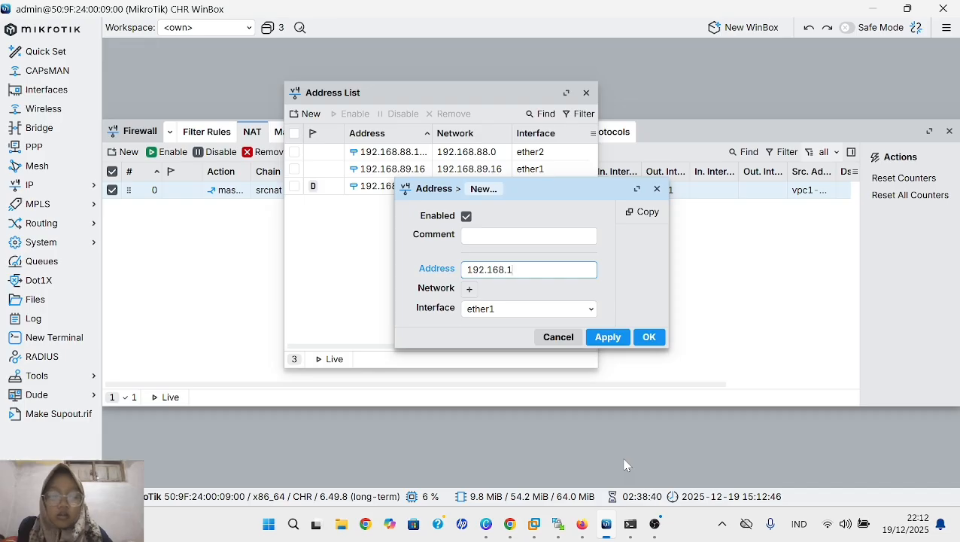
pyautogui.write('27.')
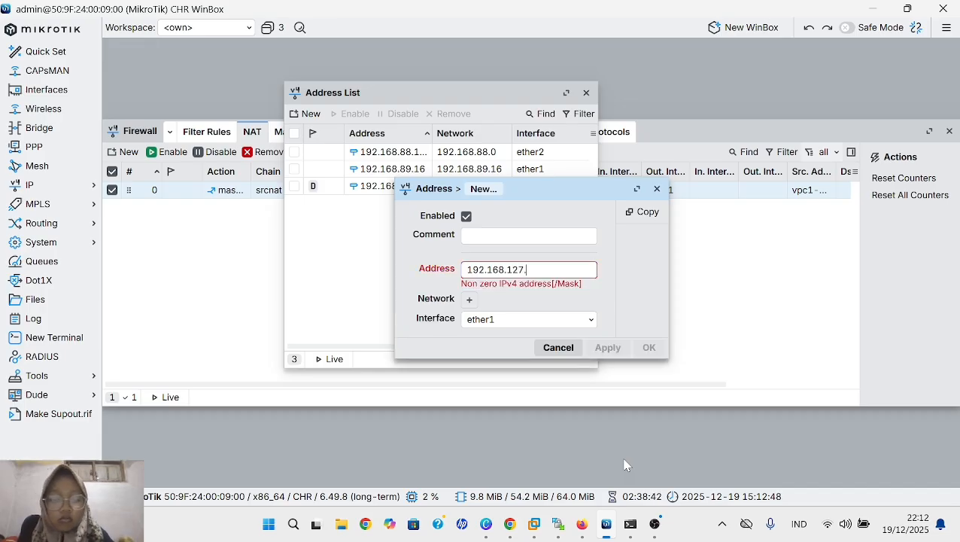
pyautogui.write('1')
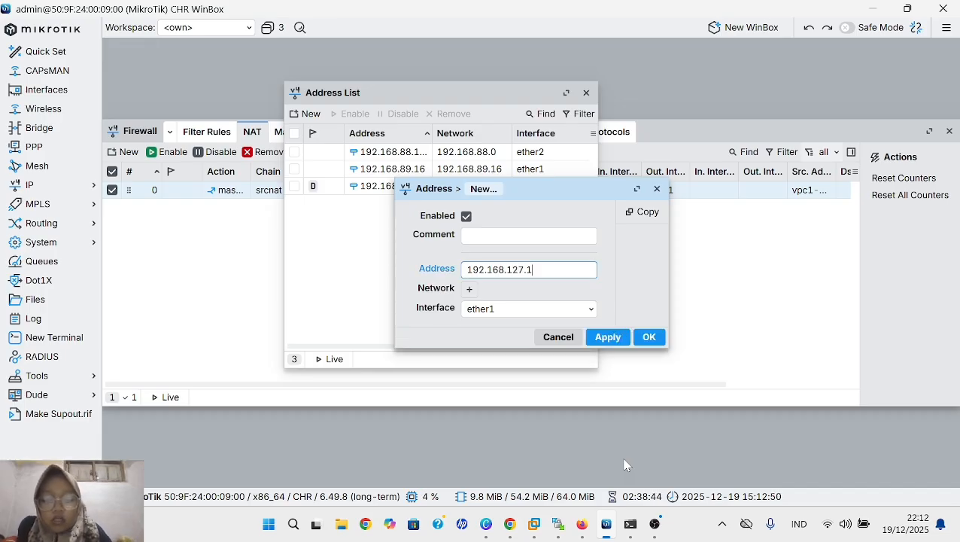
pyautogui.write('38')
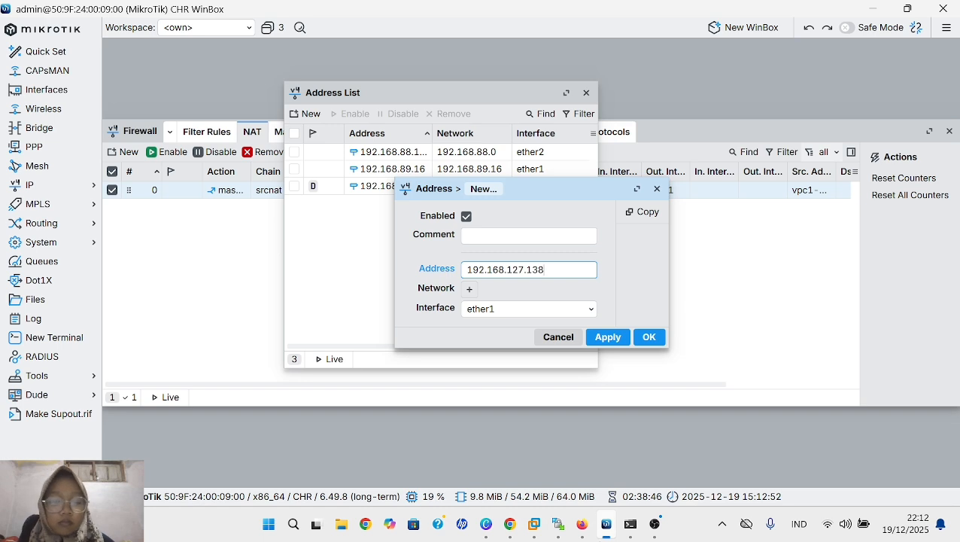
pyautogui.press('BackSpace')
pyautogui.write('6')
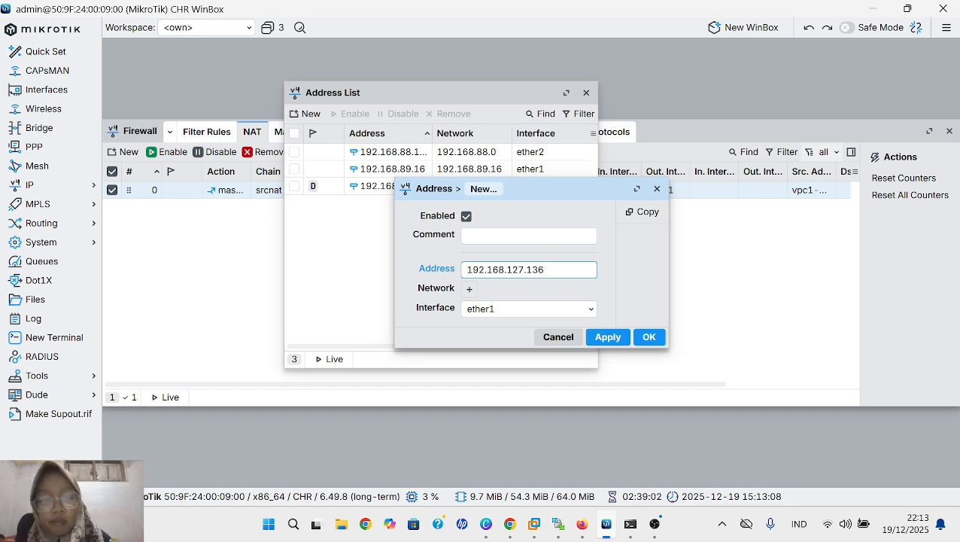
pyautogui.write('/24')
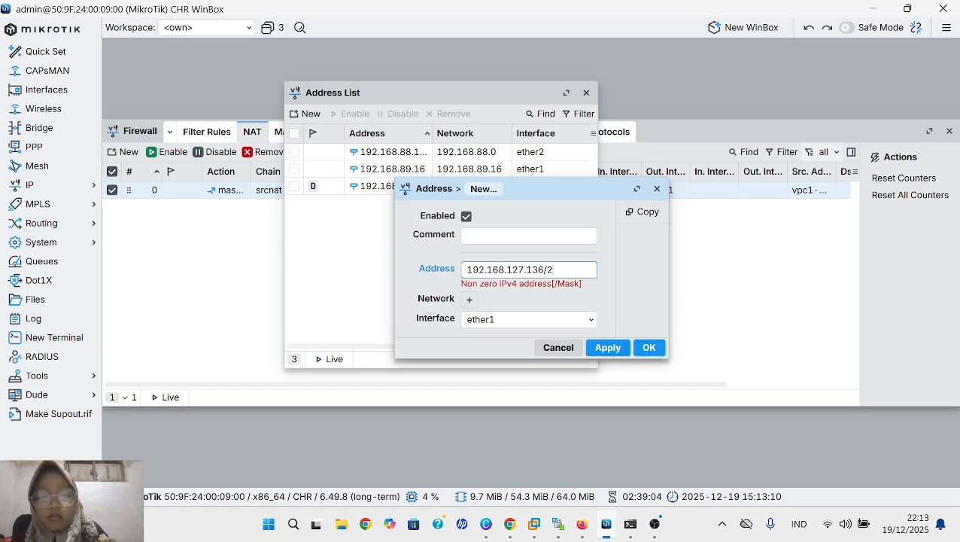
pyautogui.click(617, 341)
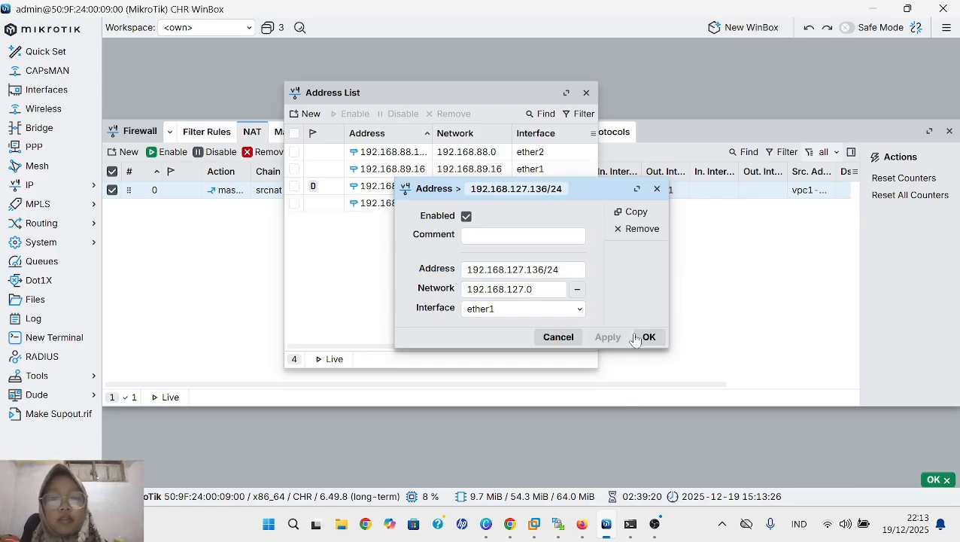
pyautogui.click(648, 340)
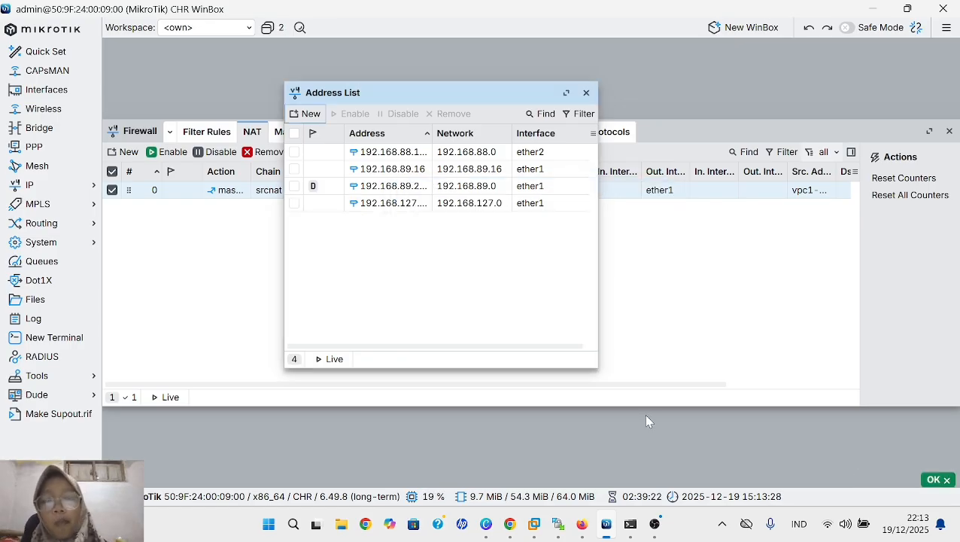
# - Add the IP address 192.168.127.137/24 on ether1 to the router's address list
pyautogui.click(311, 115)
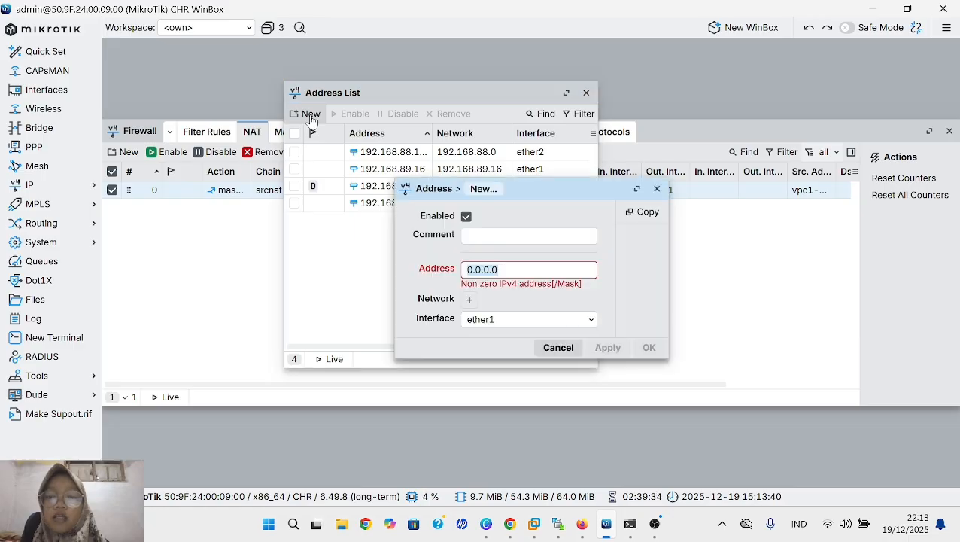
pyautogui.press('BackSpace')
pyautogui.write('1')
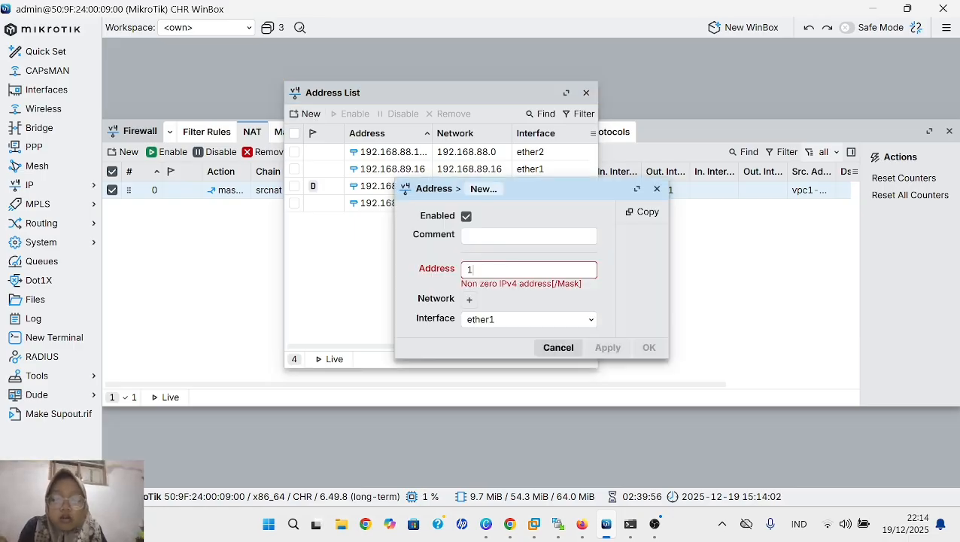
pyautogui.write('92.168')
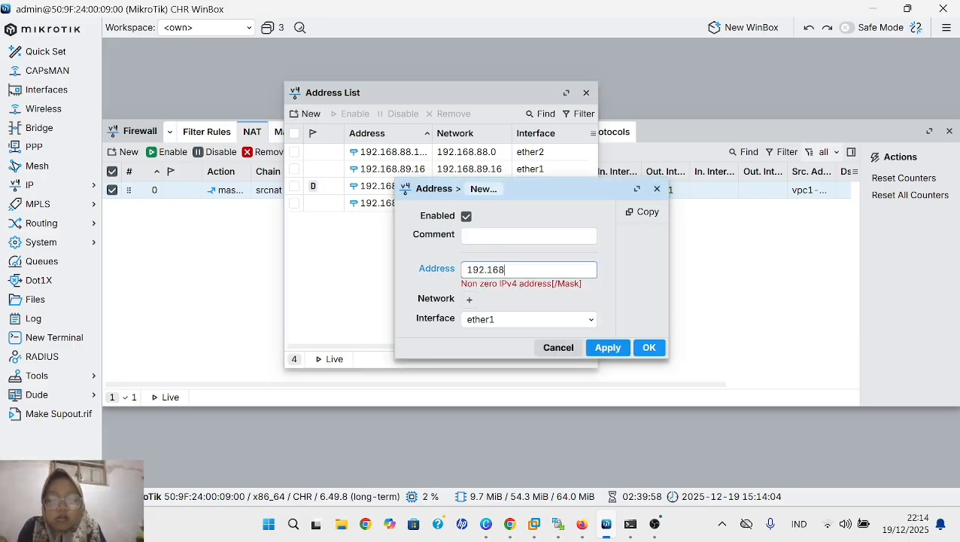
pyautogui.write('.1')
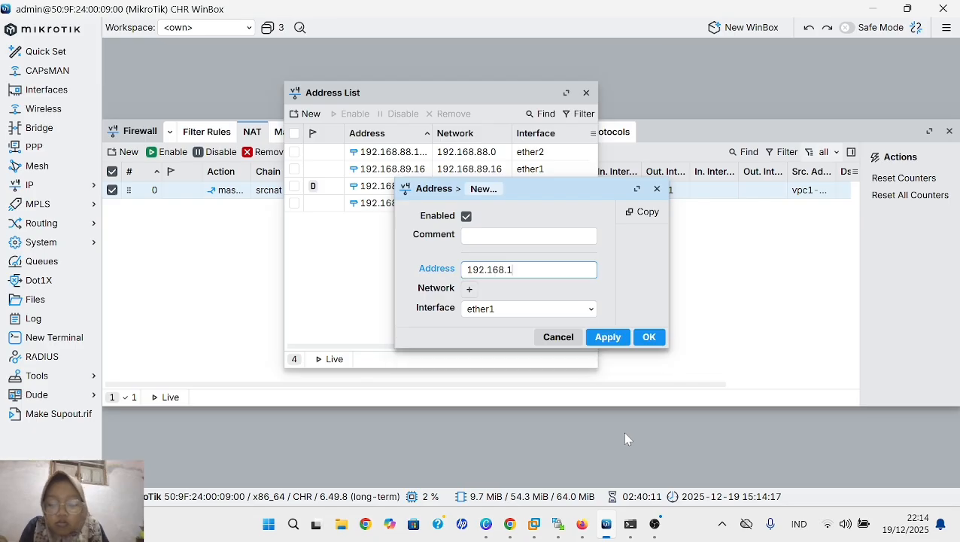
pyautogui.write('27')
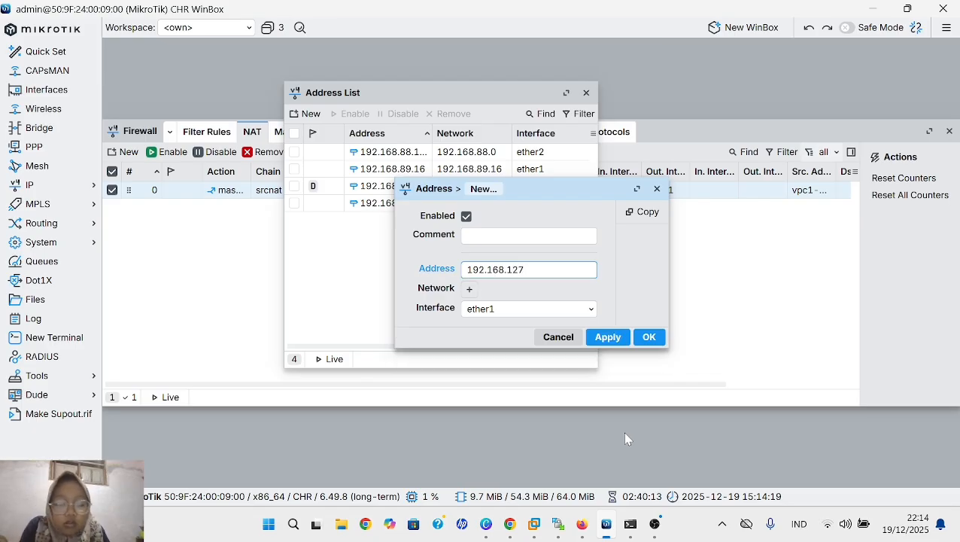
pyautogui.write('.137')
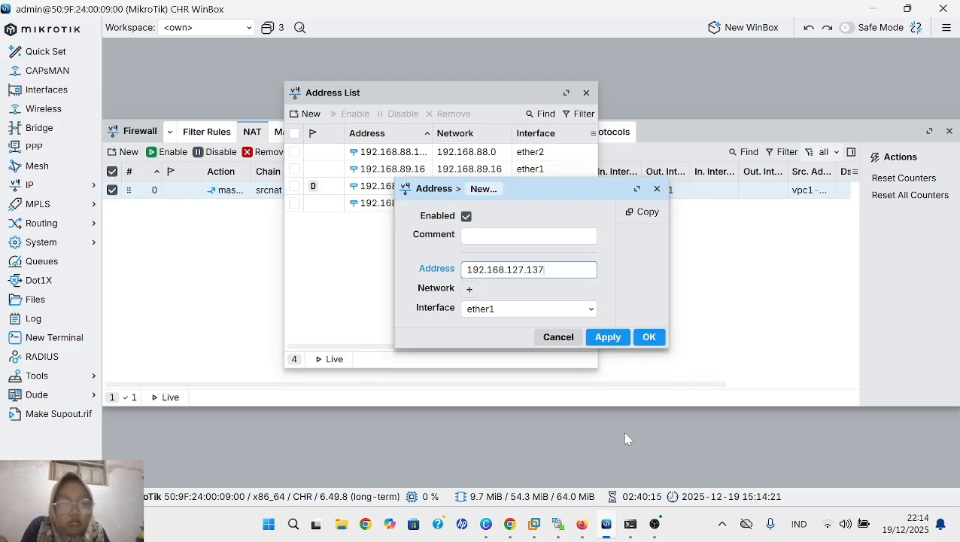
pyautogui.write('/')
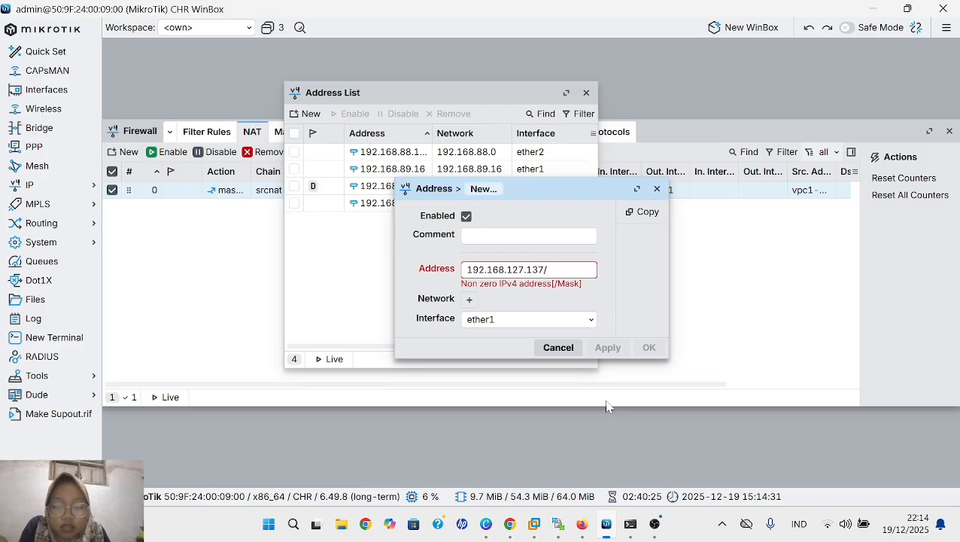
pyautogui.write('24')
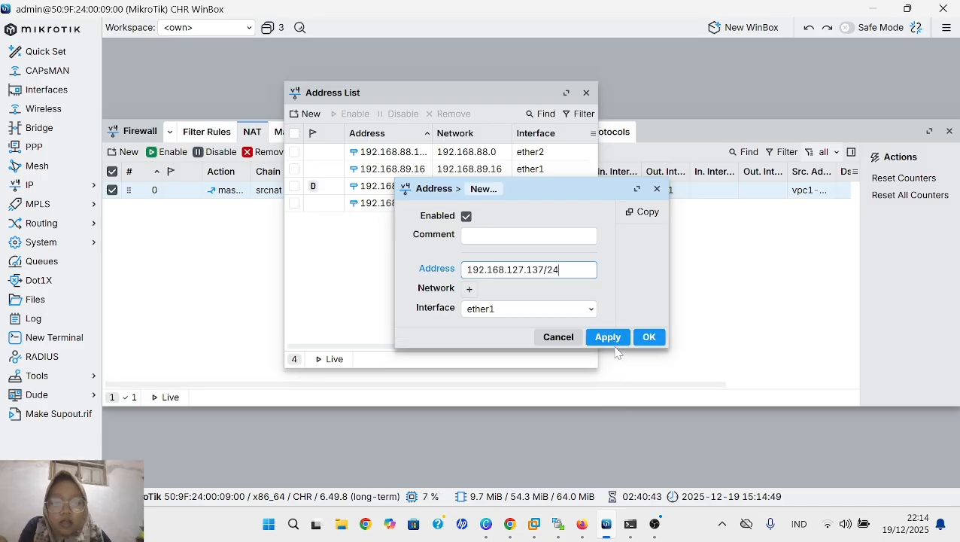
pyautogui.click(608, 338)
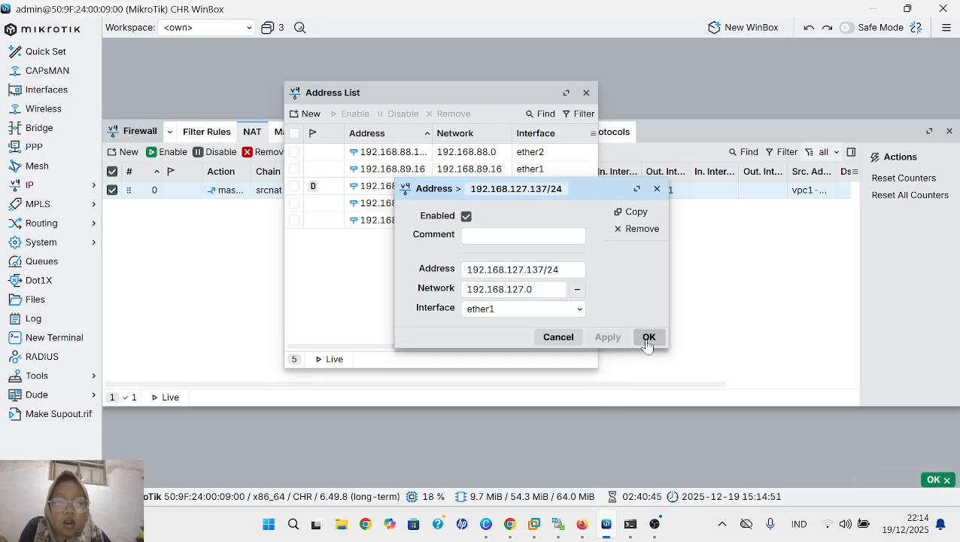
pyautogui.click(648, 339)
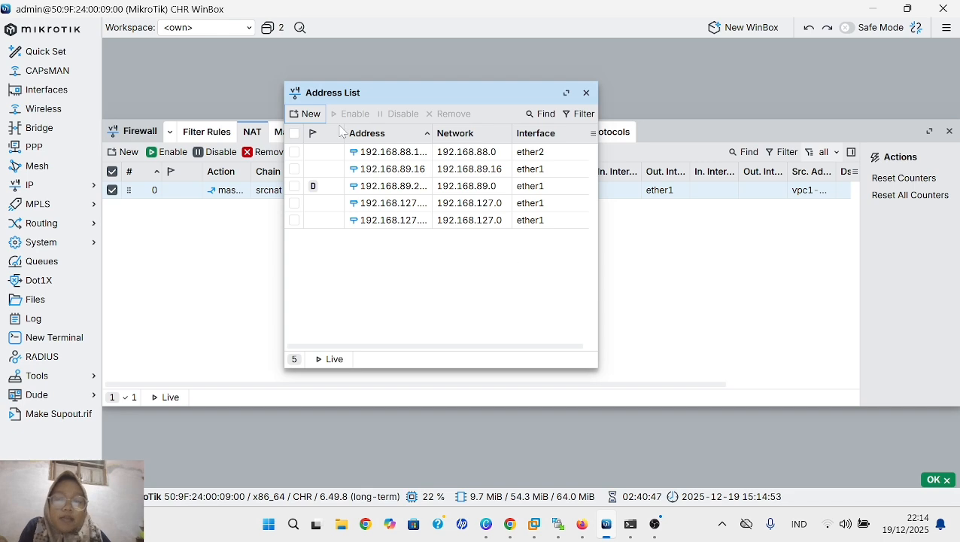
# - Add the IP address 192.168.127.138/24 on ether1 to the router's address list
pyautogui.click(309, 117)
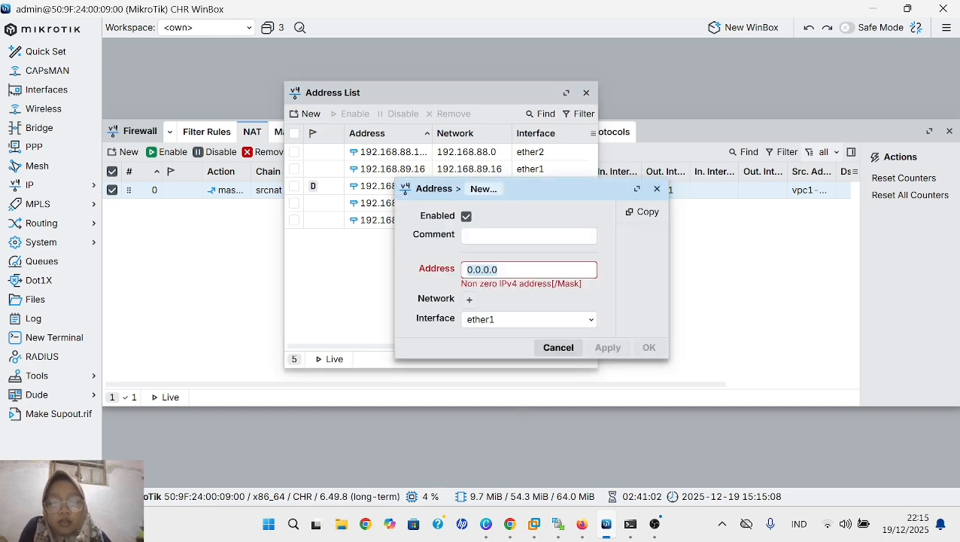
pyautogui.press('BackSpace')
pyautogui.write('192')
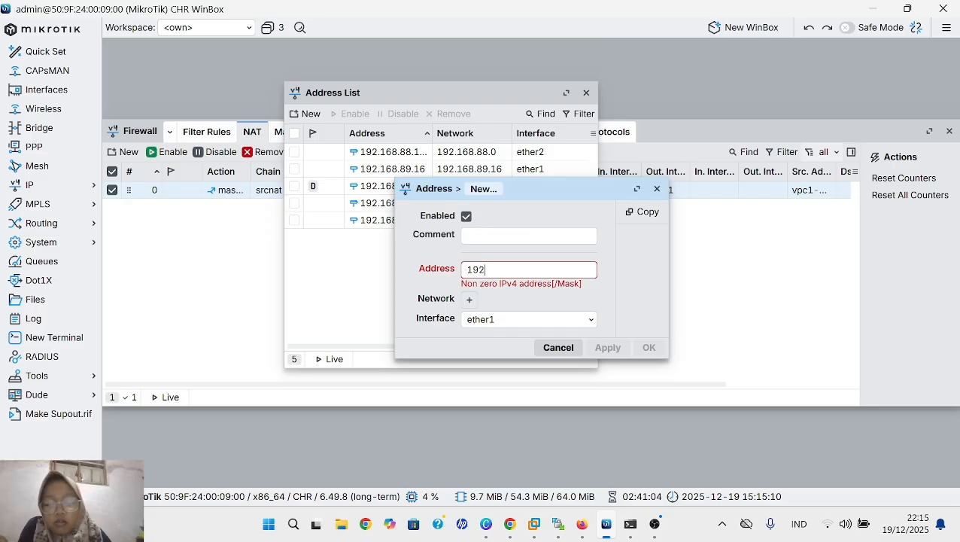
pyautogui.write('.168.')
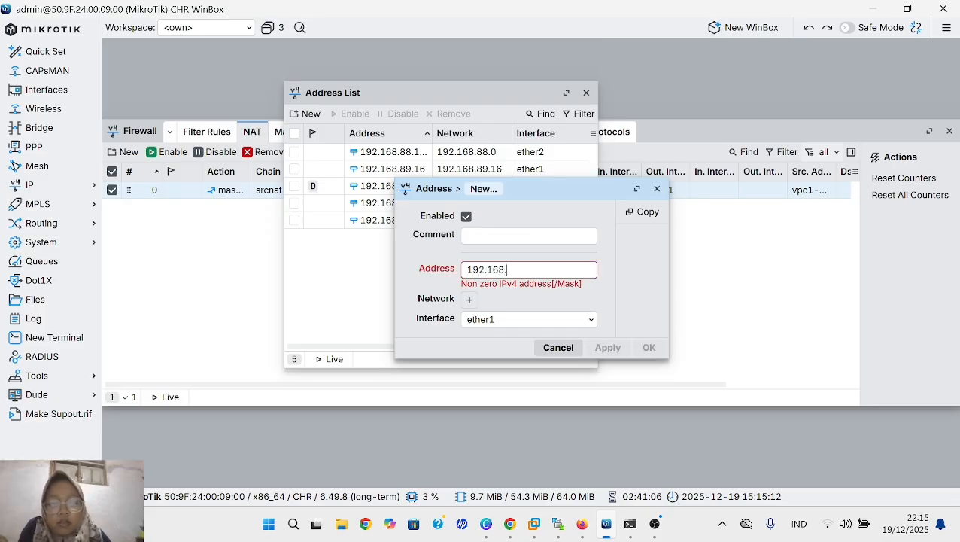
pyautogui.write('127')
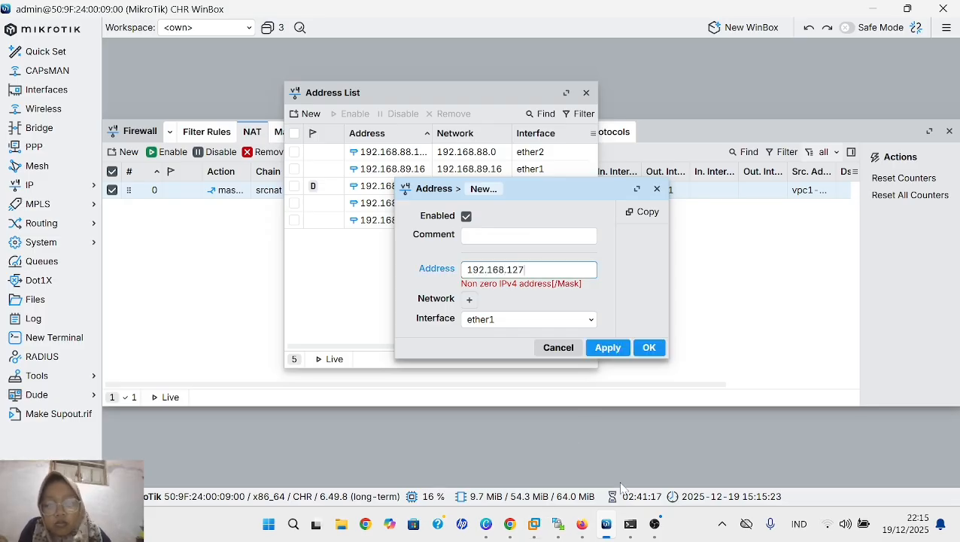
pyautogui.write('.138')
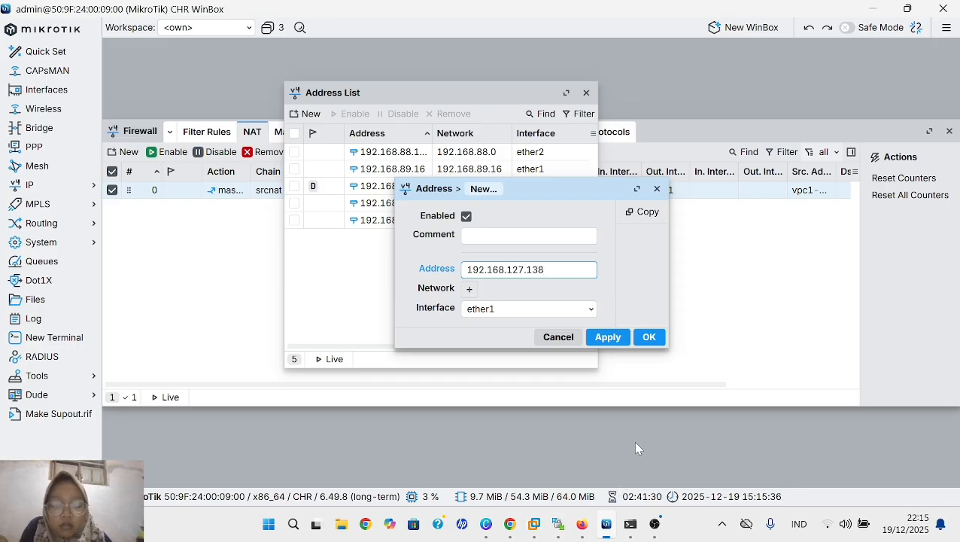
pyautogui.write('/24')
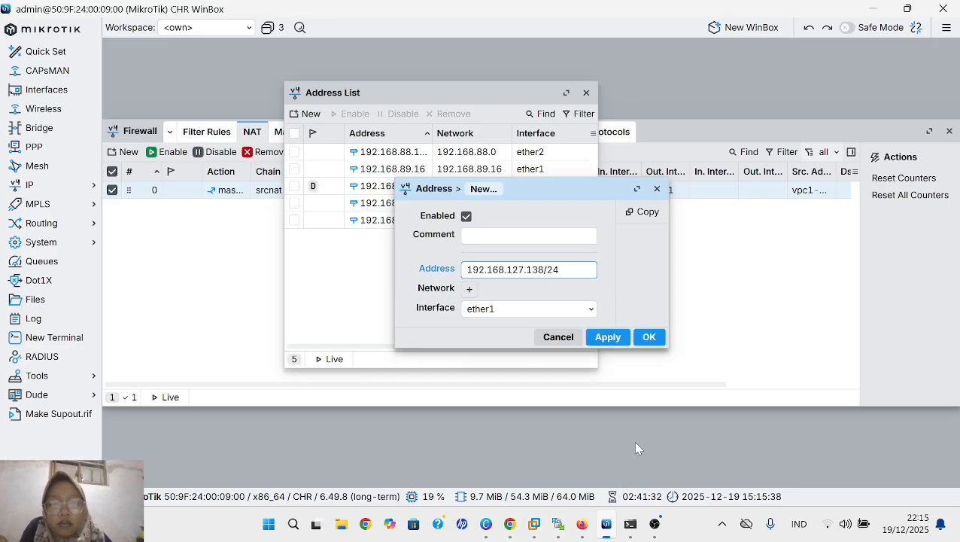
pyautogui.click(608, 338)
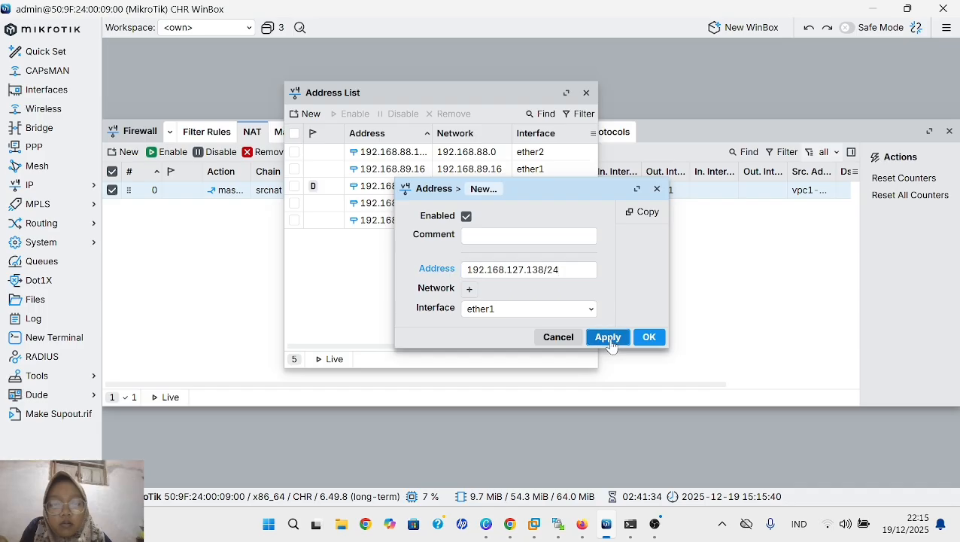
pyautogui.click(647, 338)
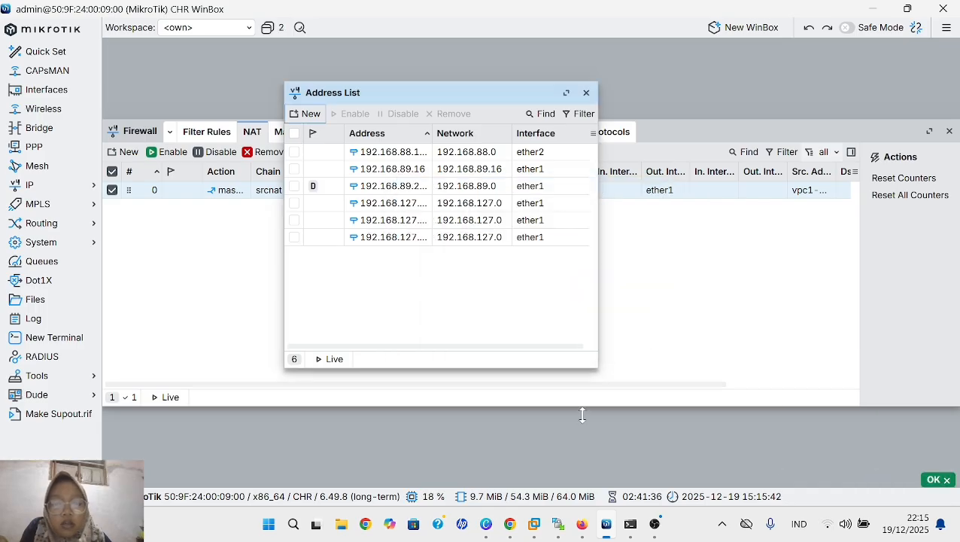
# - Add the IP address 192.168.127.139/24 on ether1 to the router's address list
pyautogui.click(311, 113)
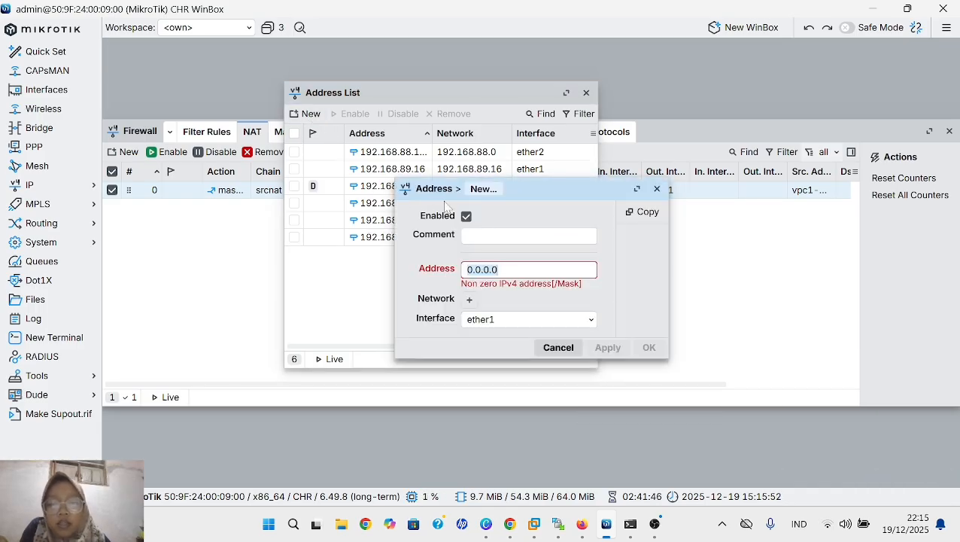
pyautogui.press('BackSpace')
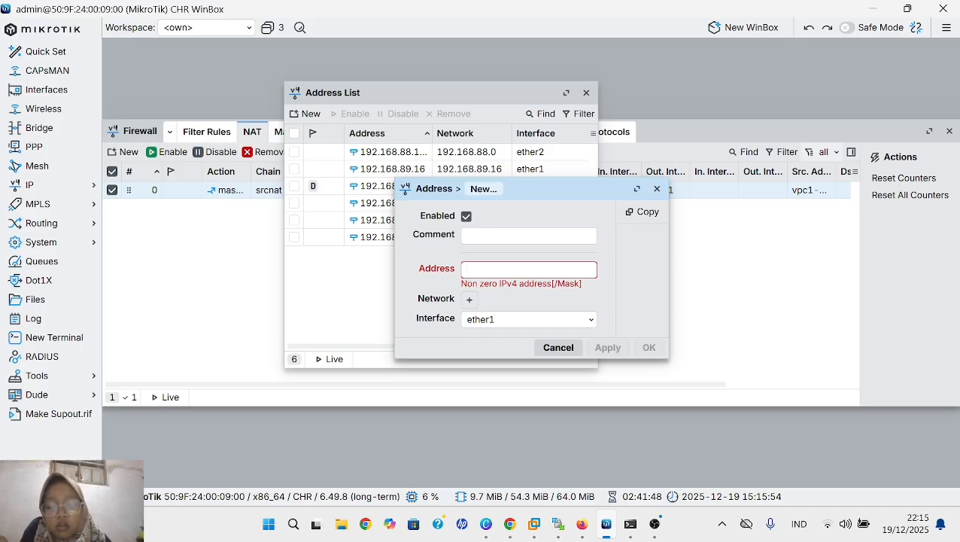
pyautogui.write('192.168')
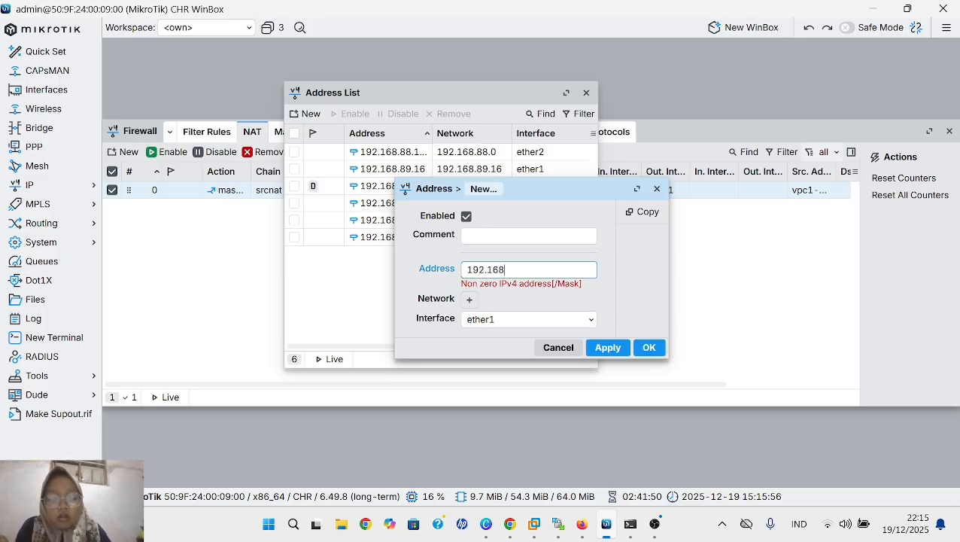
pyautogui.write('.')
pyautogui.write('1')
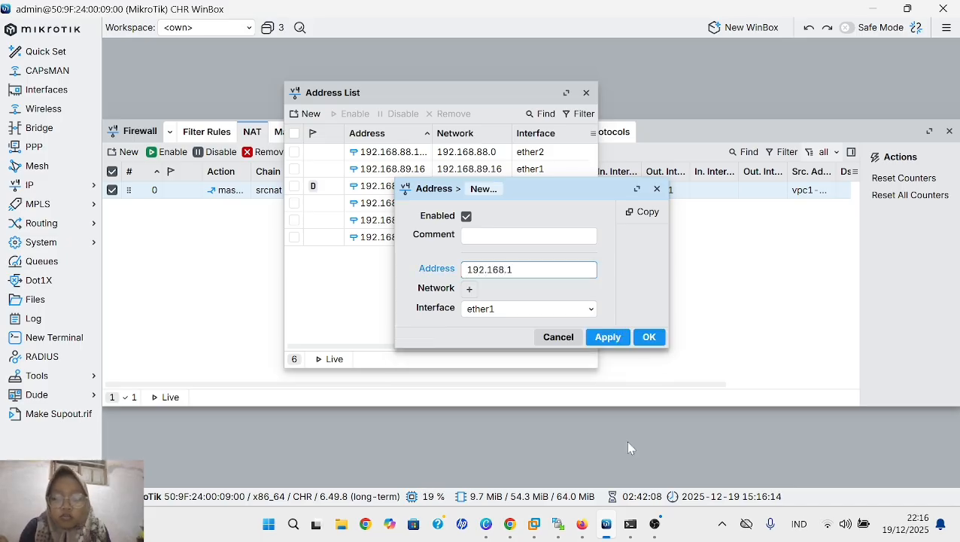
pyautogui.write('27.')
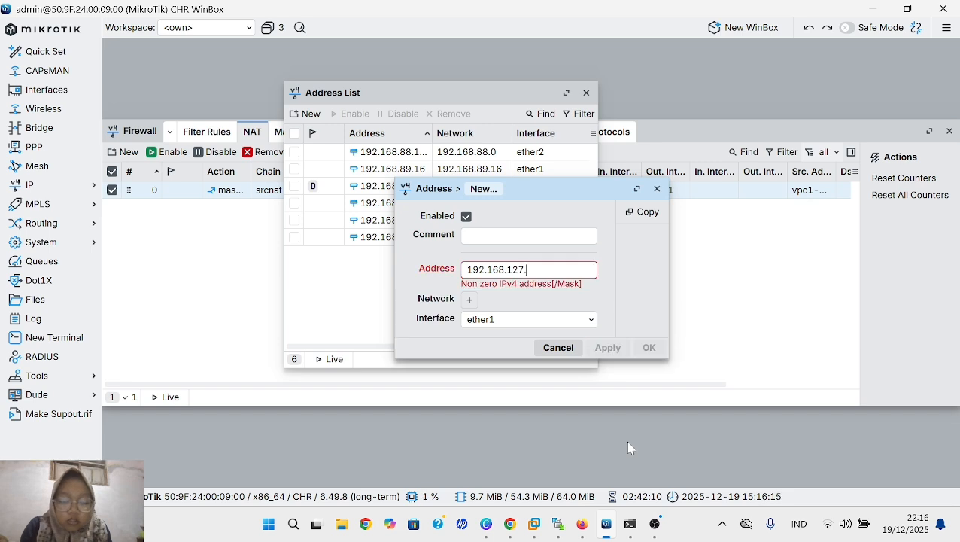
pyautogui.write('139')
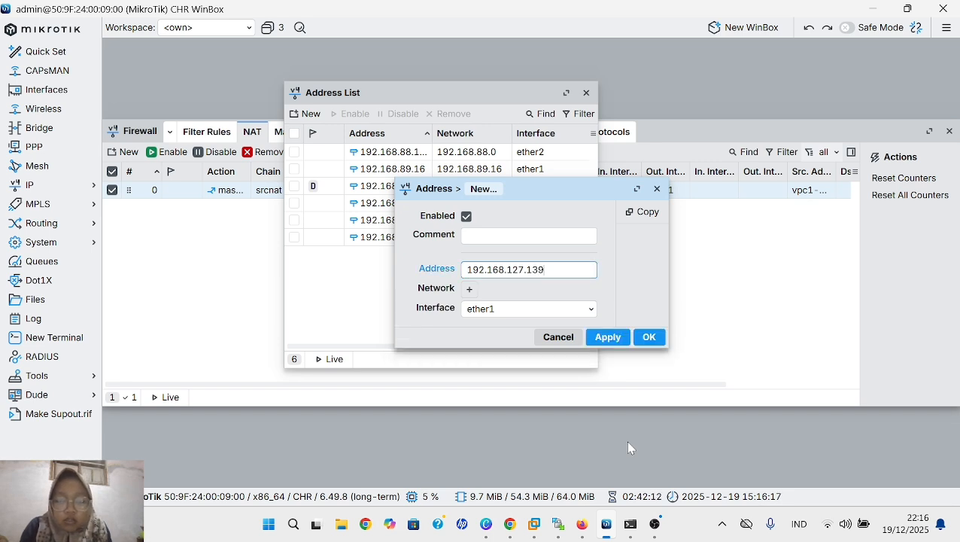
pyautogui.write('/2')
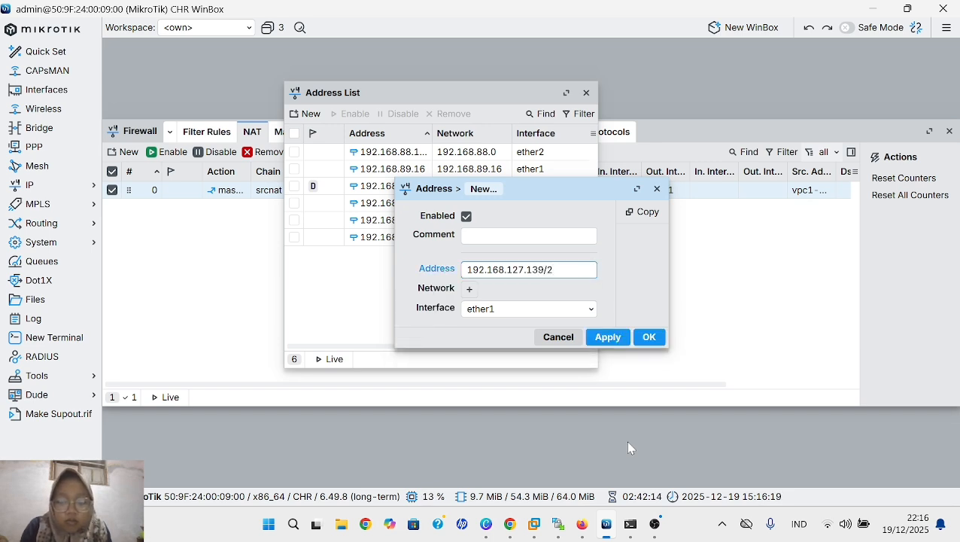
pyautogui.write('4')
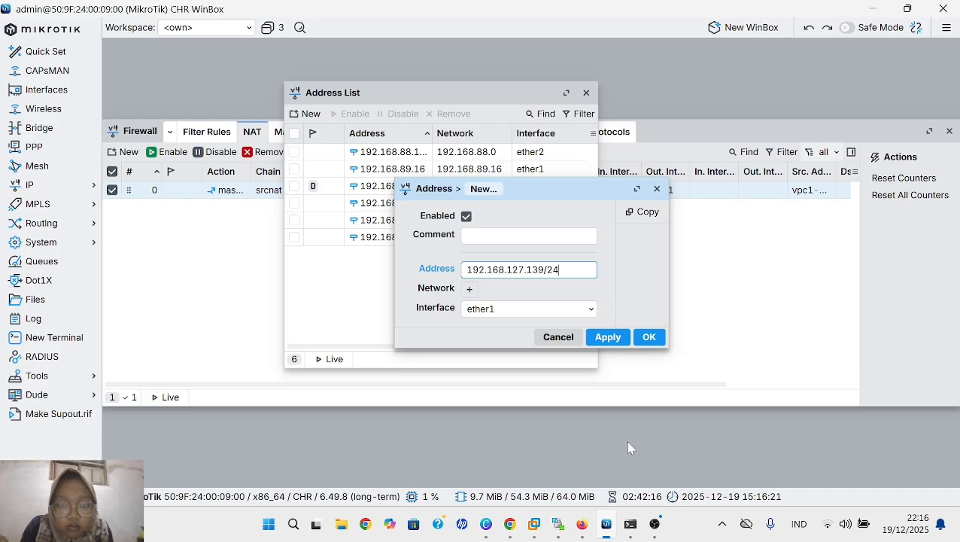
pyautogui.click(607, 340)
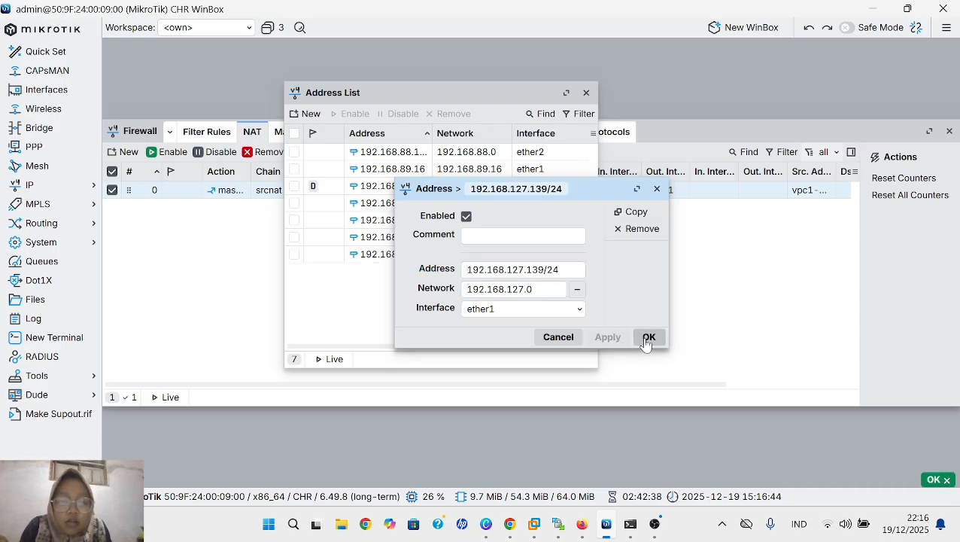
pyautogui.click(648, 339)
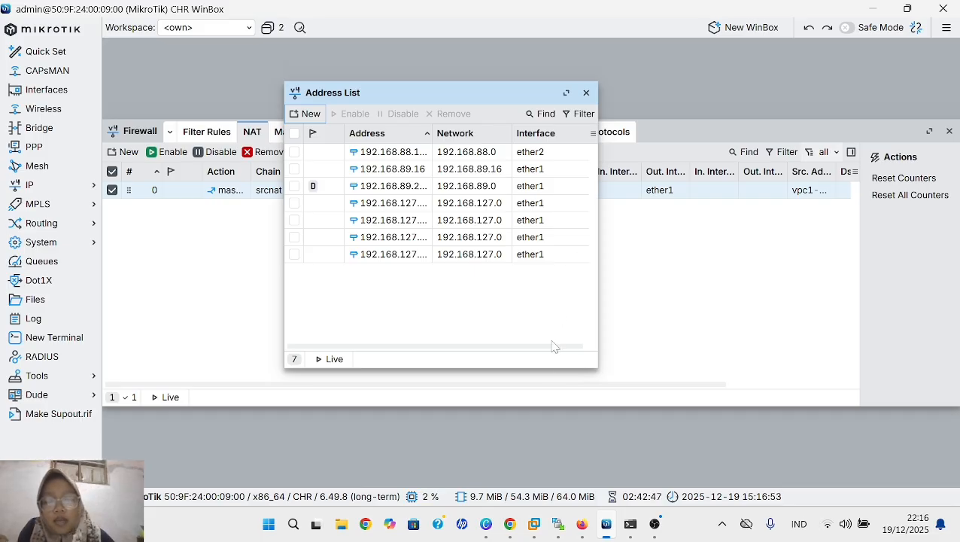
# - Edit the vpc1-vpc4 masquerade rule in the firewall's NAT list and change its action to src-nat
pyautogui.click(220, 336)
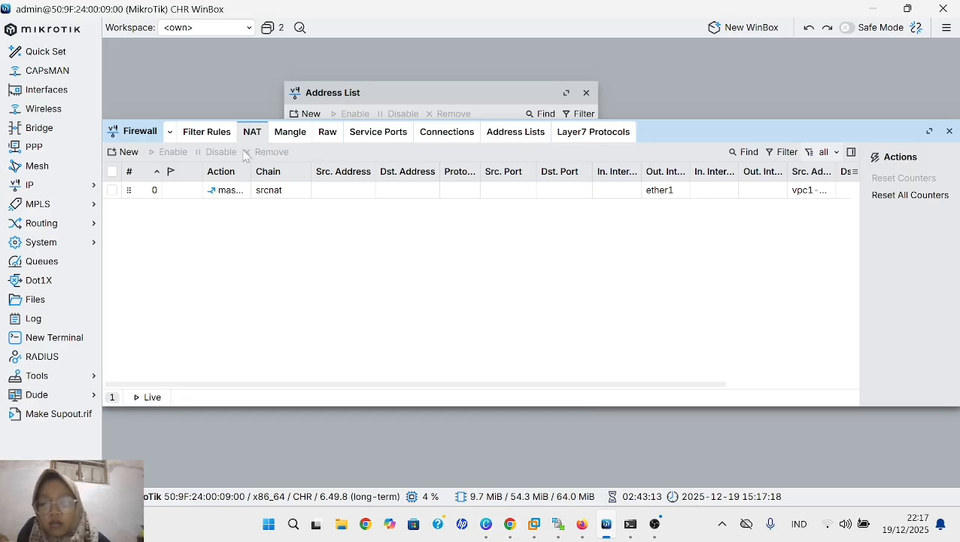
pyautogui.click(274, 197)
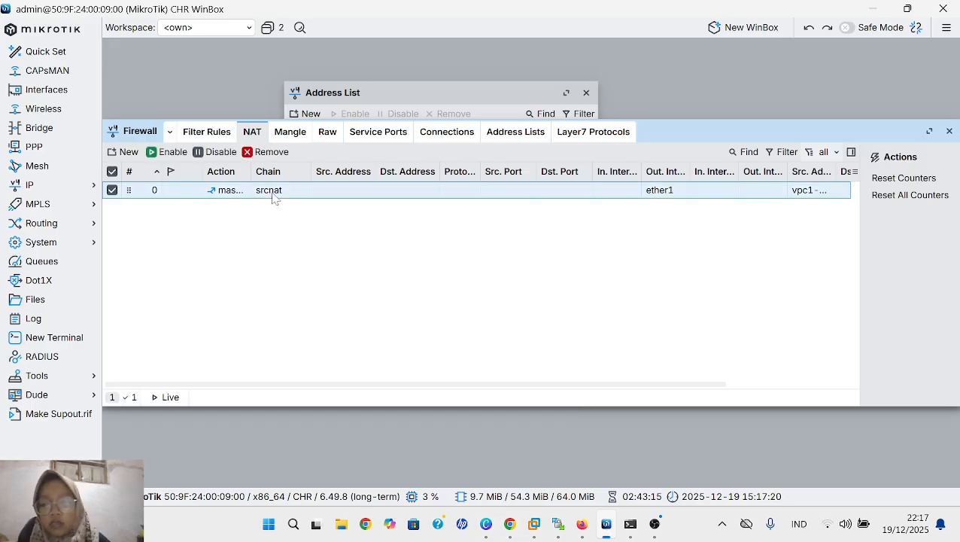
pyautogui.doubleClick(275, 198)
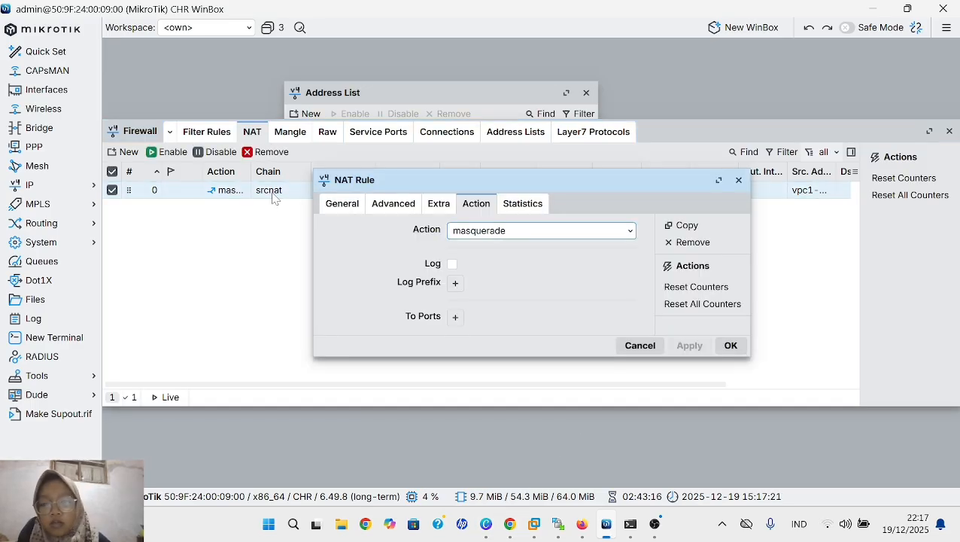
pyautogui.click(601, 237)
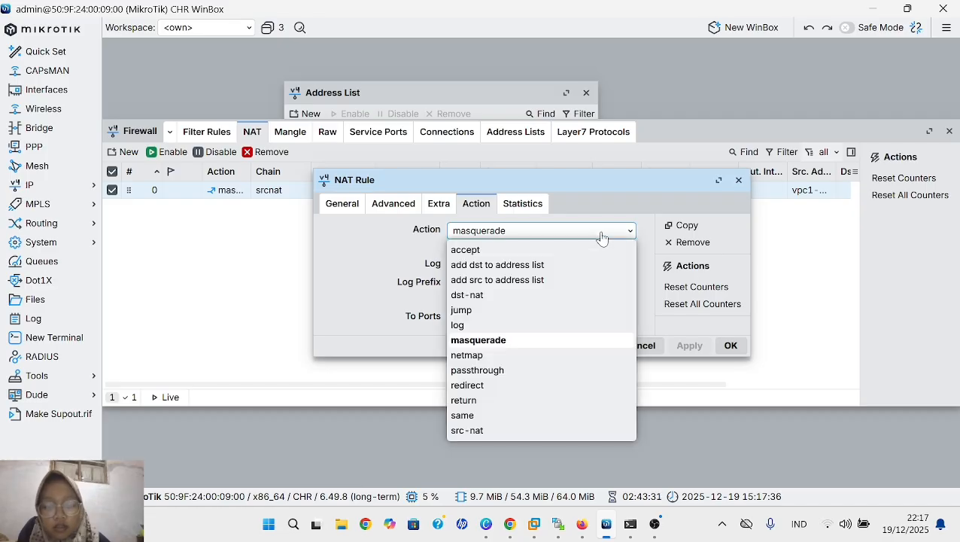
pyautogui.click(524, 433)
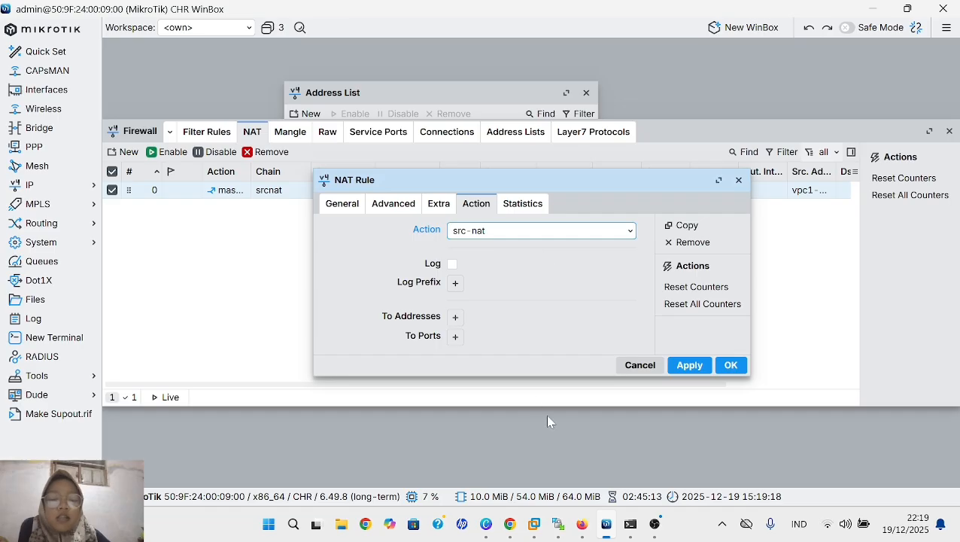
# - Set the src-nat rule's To Addresses to 192.168.127.137 and save the rule
pyautogui.click(456, 318)
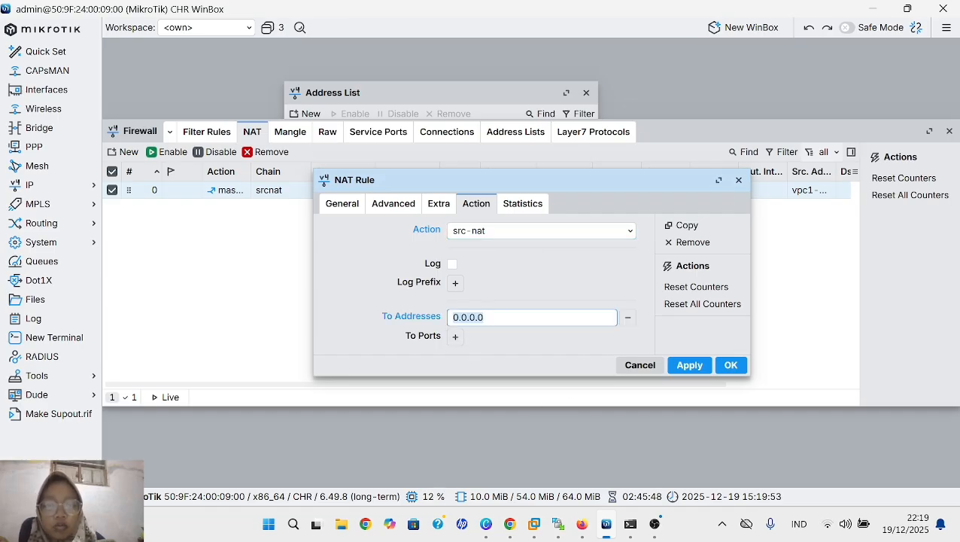
pyautogui.press('BackSpace')
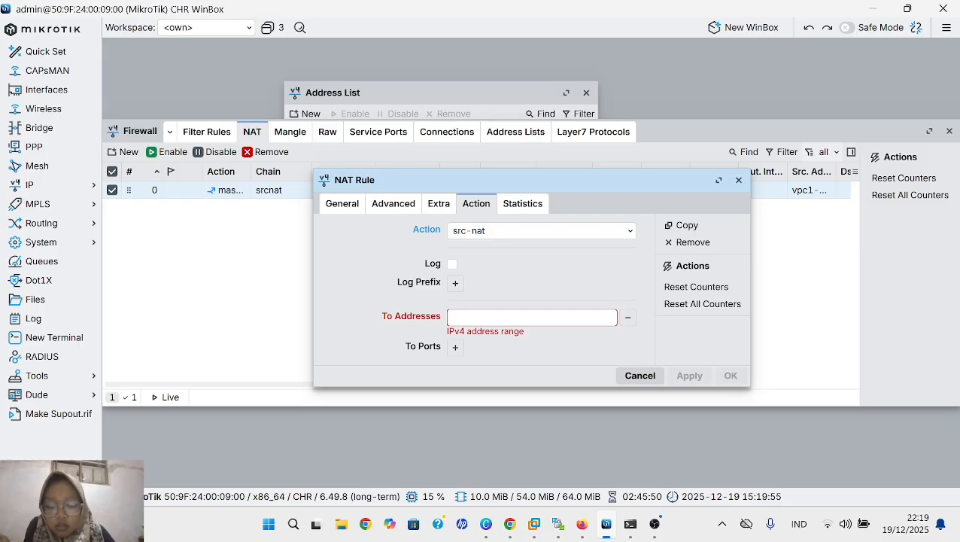
pyautogui.write('192.16')
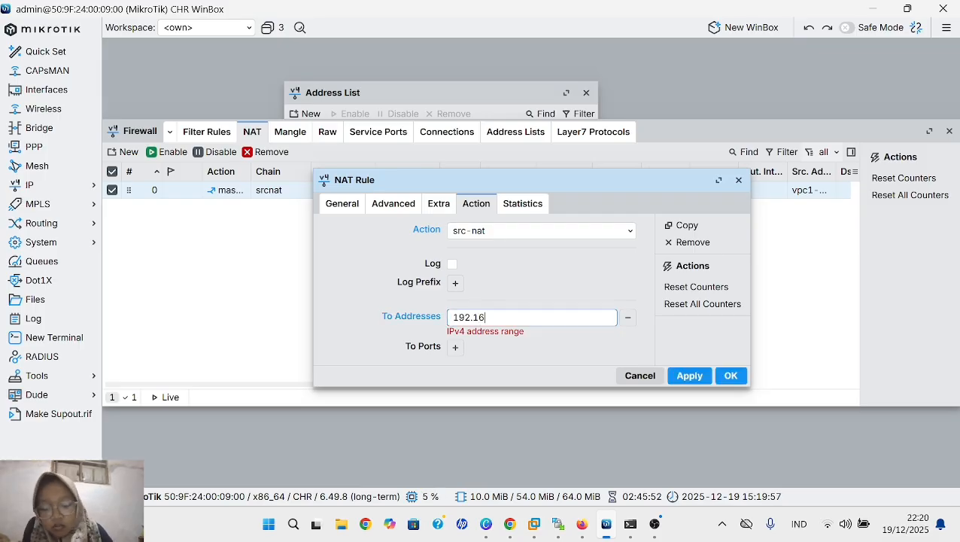
pyautogui.write('8.')
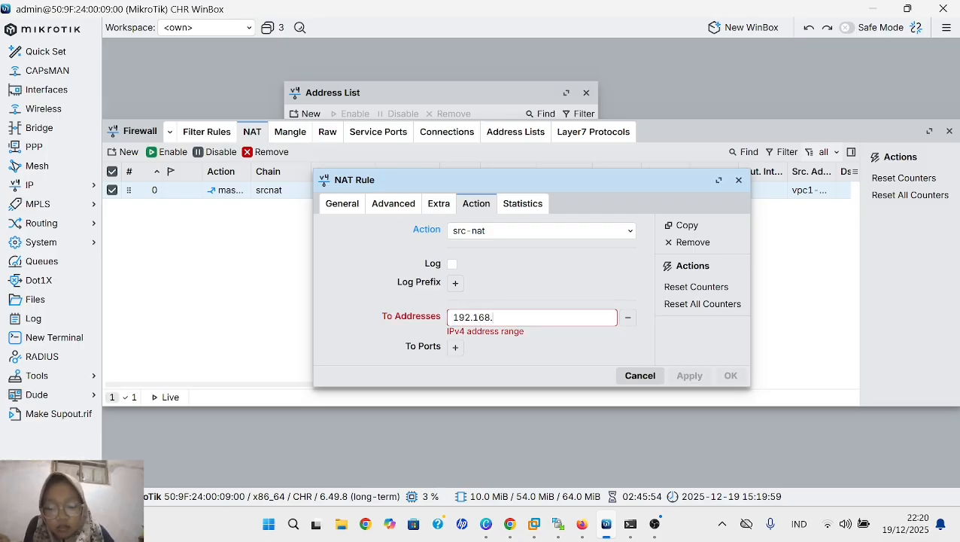
pyautogui.write('12')
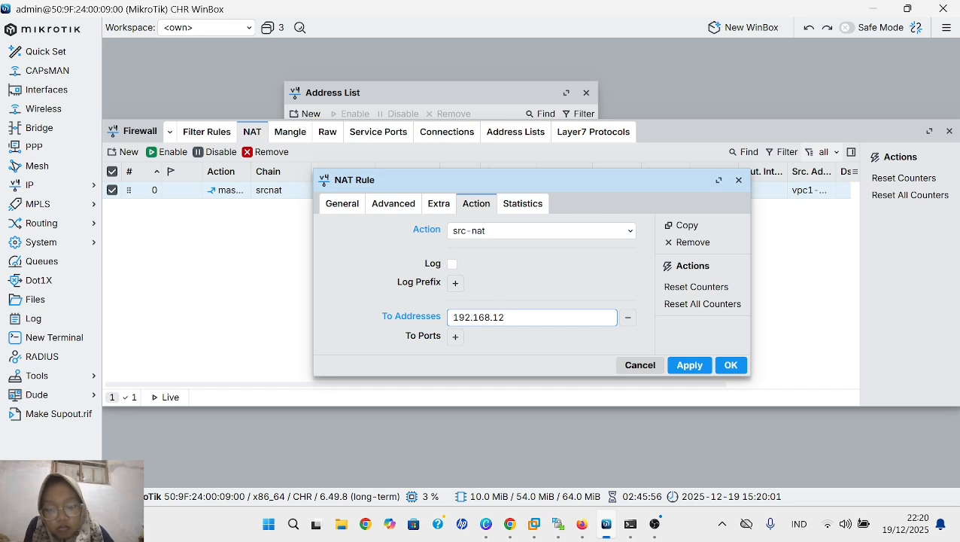
pyautogui.write('7.13')
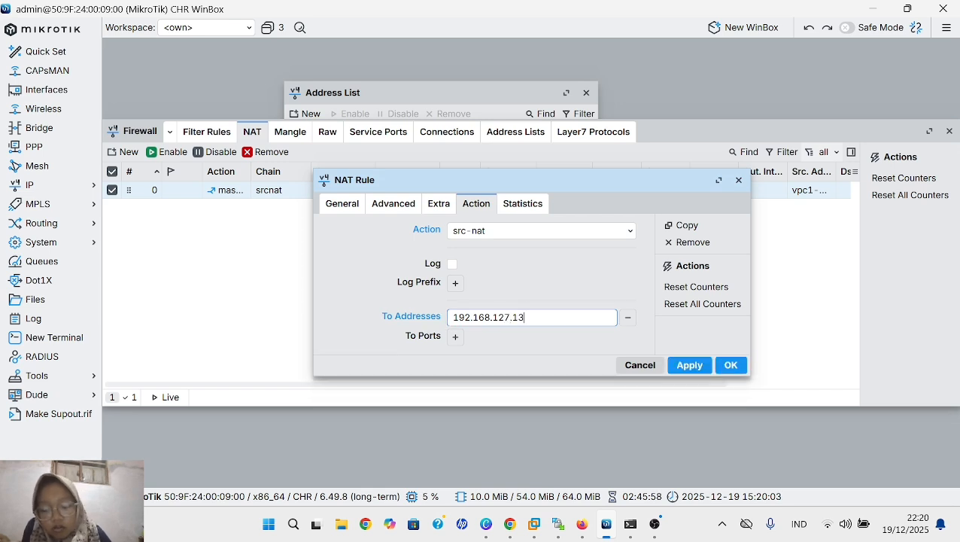
pyautogui.write('7')
pyautogui.click(689, 368)
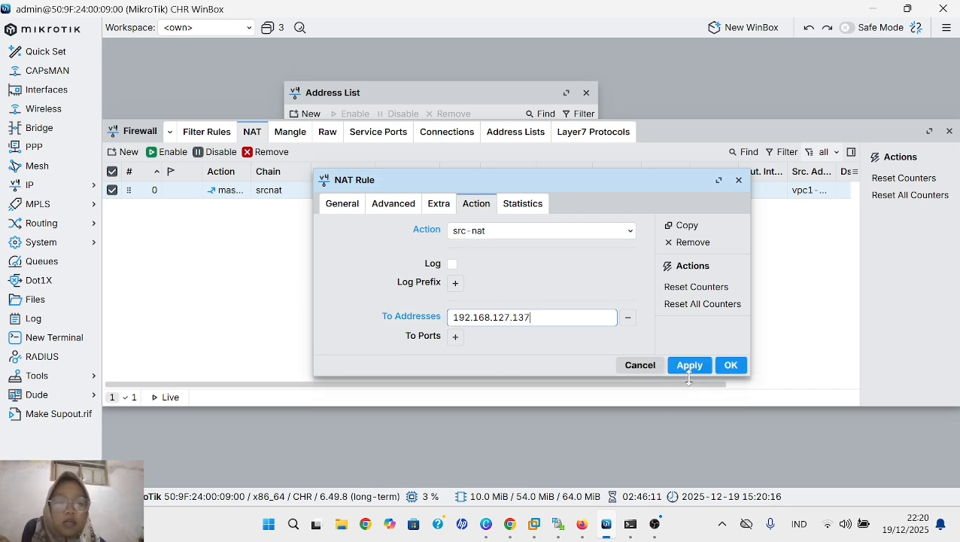
pyautogui.click(731, 364)
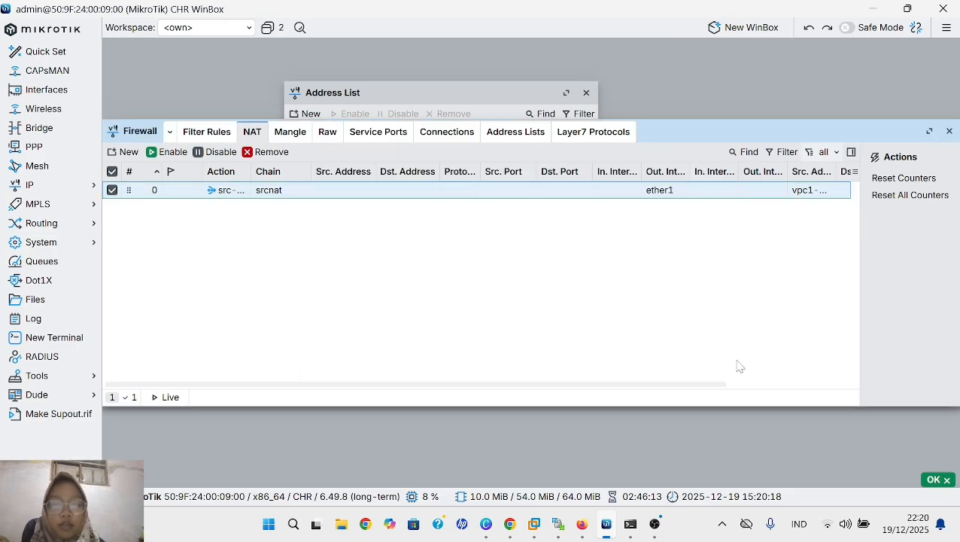
# - Switch to the PNETLab terminal in Firefox, stop the running ping on VPC5 and ping 8.8.8.8 again
pyautogui.click(583, 527)
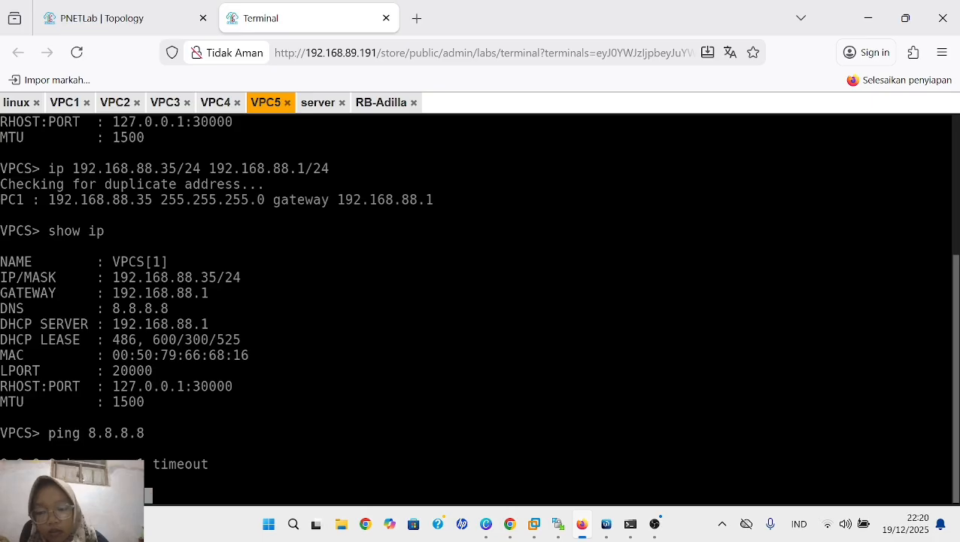
pyautogui.hotkey('ctrl', 'c')
pyautogui.press('Up')
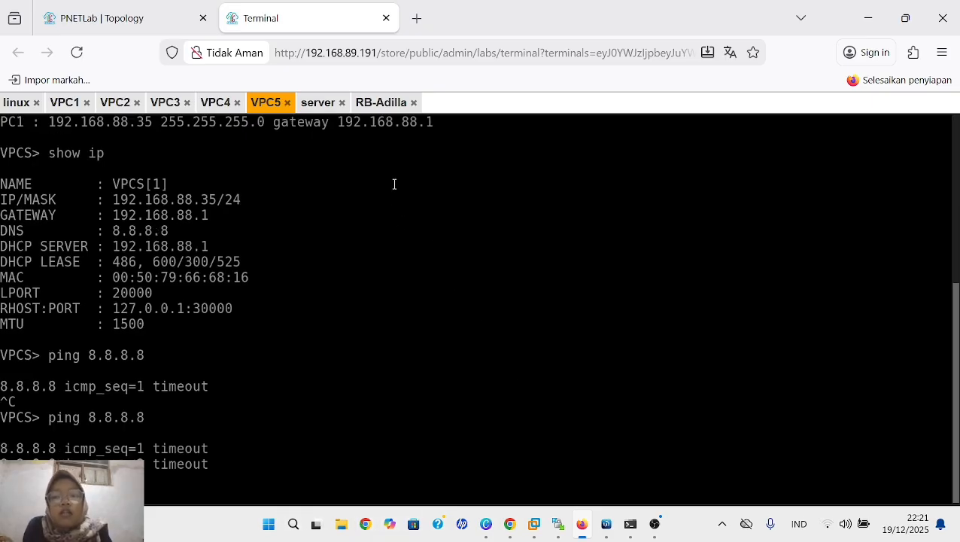
# - Stop the linux node in the PNETLab topology and delete it from the lab
pyautogui.click(138, 9)
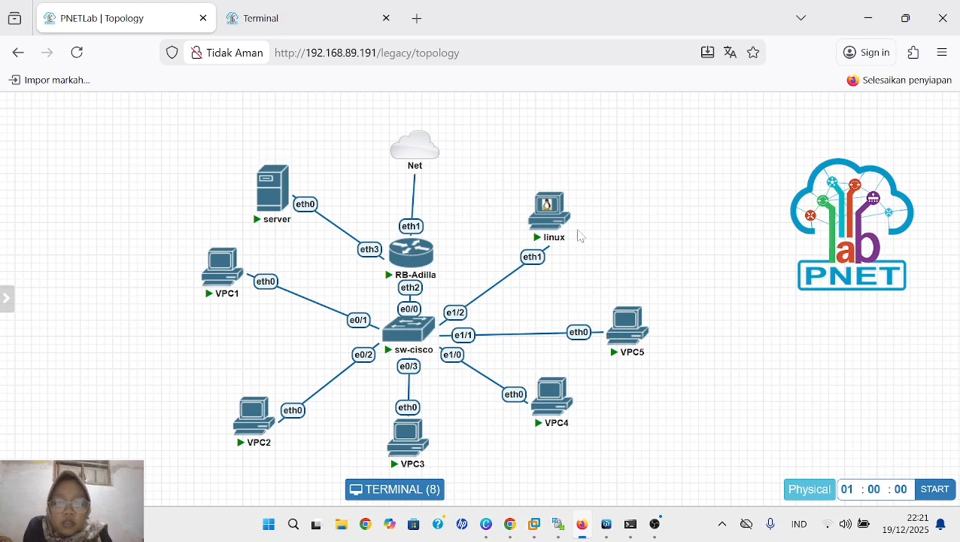
pyautogui.moveTo(555, 218)
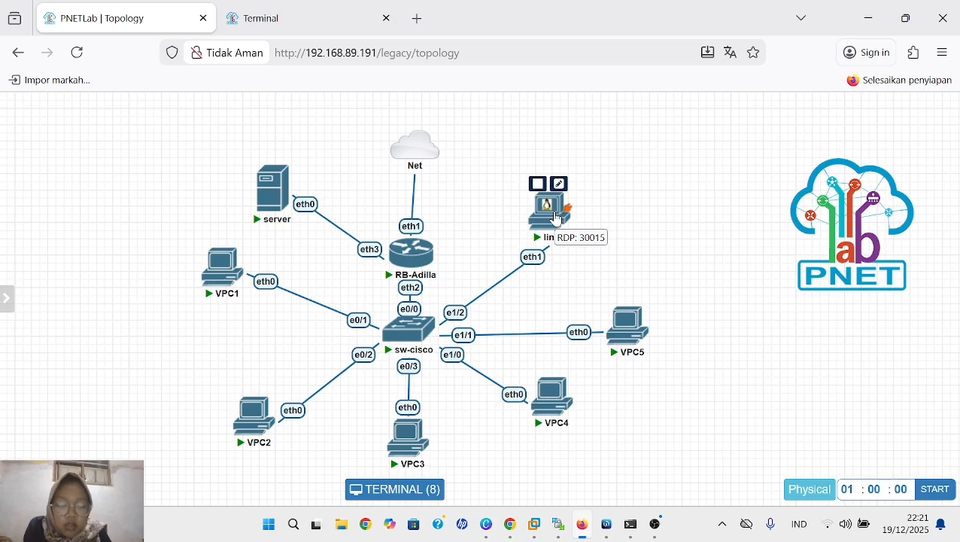
pyautogui.rightClick(556, 218)
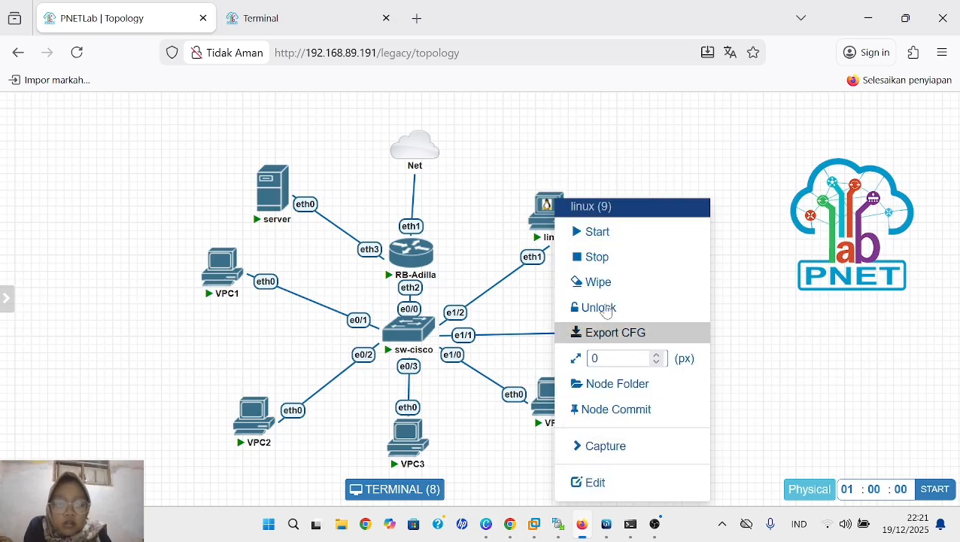
pyautogui.click(757, 180)
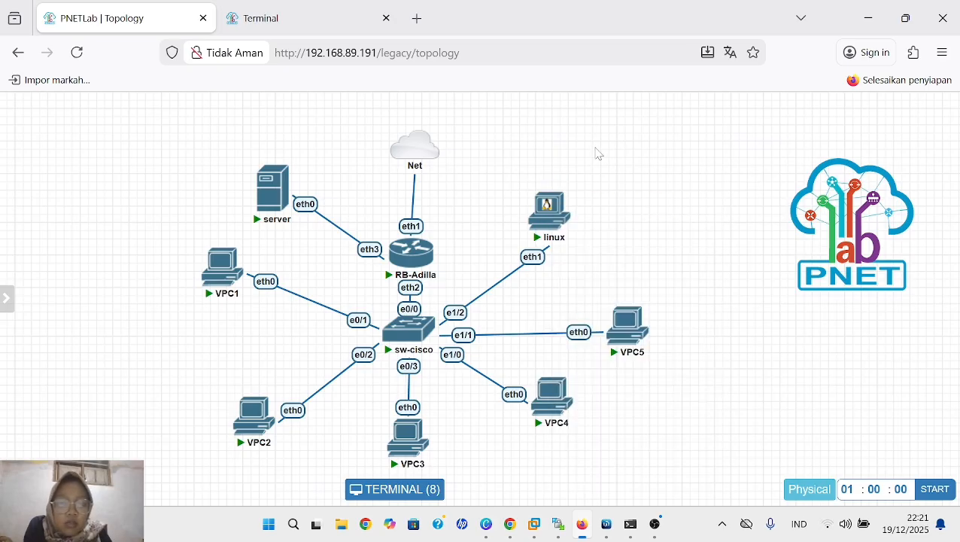
pyautogui.click(537, 185)
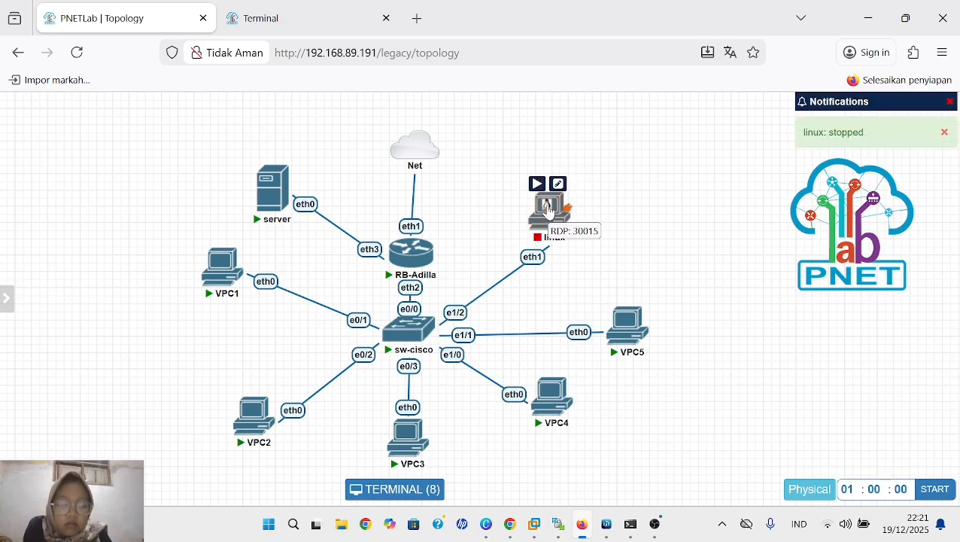
pyautogui.rightClick(548, 210)
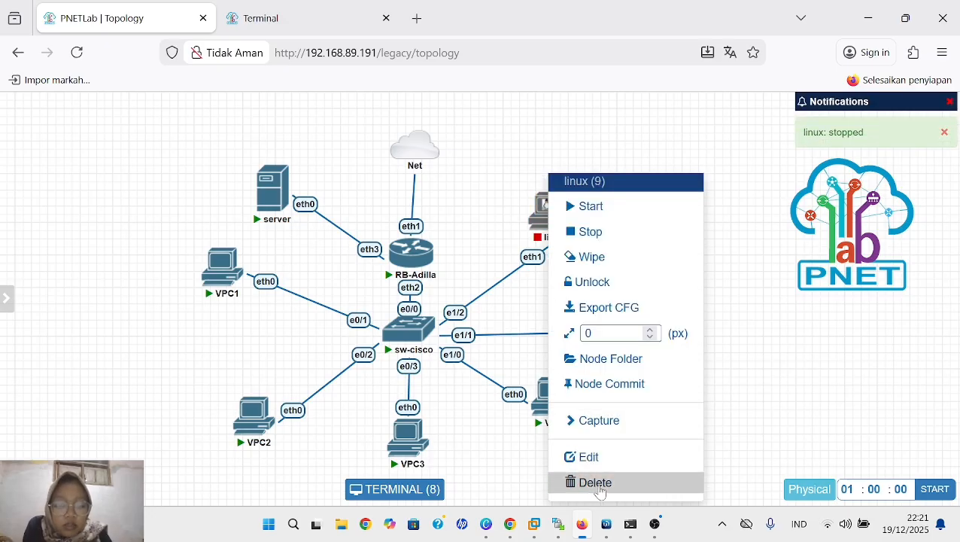
pyautogui.click(599, 482)
pyautogui.click(444, 203)
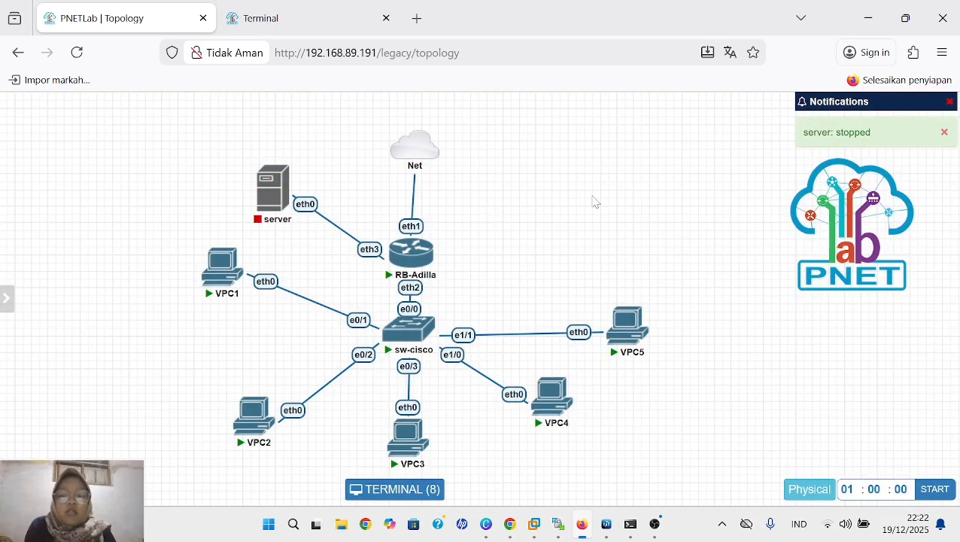
# - Close the lab and get the Docker Apache 2 device from the PNETLab device store
pyautogui.moveTo(4, 253)
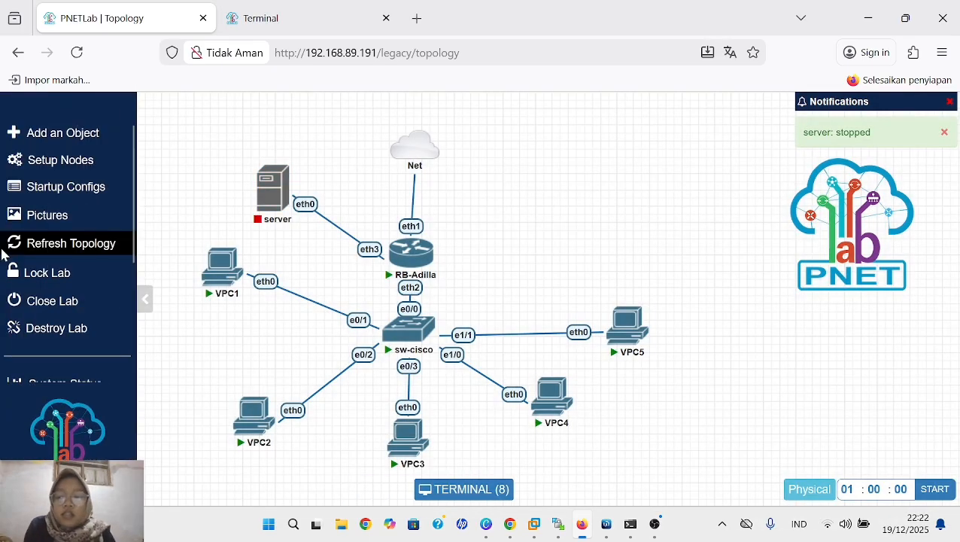
pyautogui.click(52, 310)
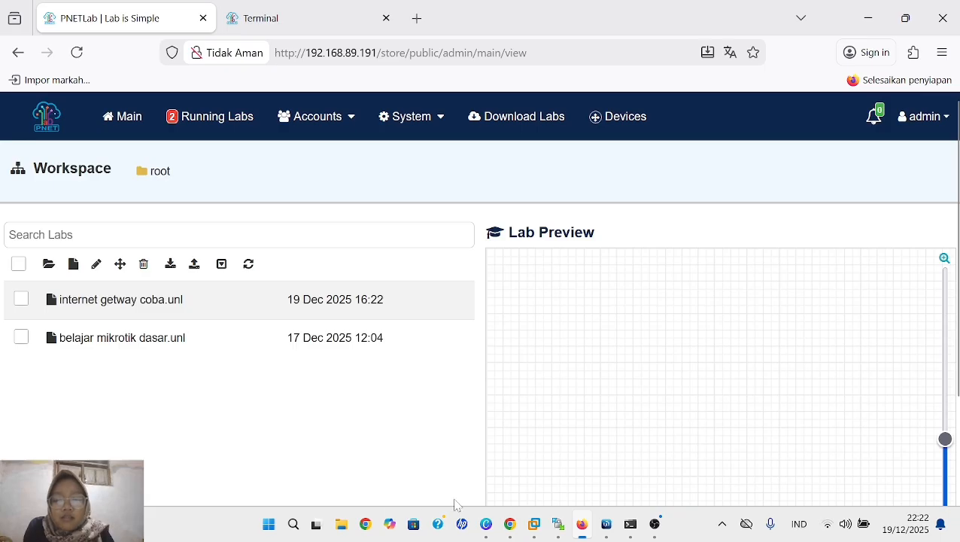
pyautogui.moveTo(376, 340)
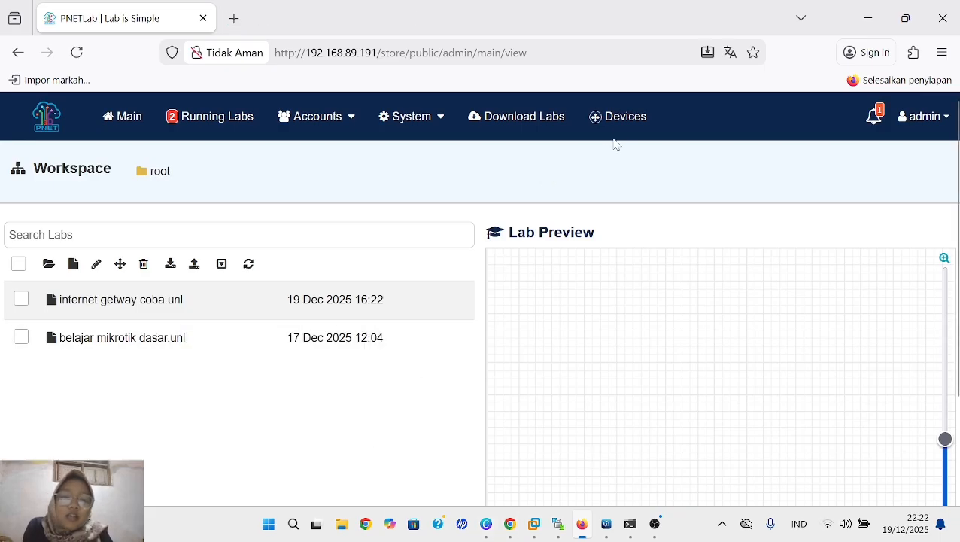
pyautogui.click(632, 119)
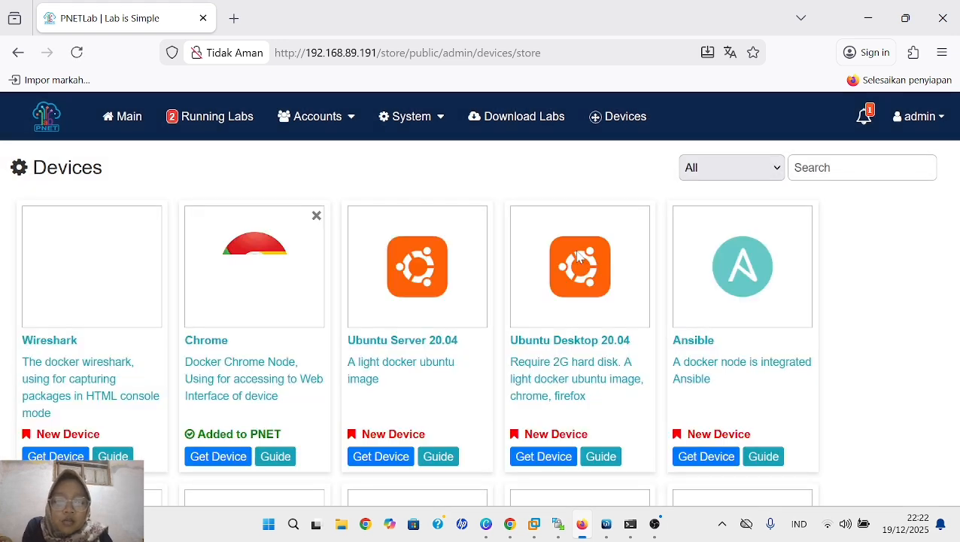
pyautogui.scroll(-2, 578, 258)
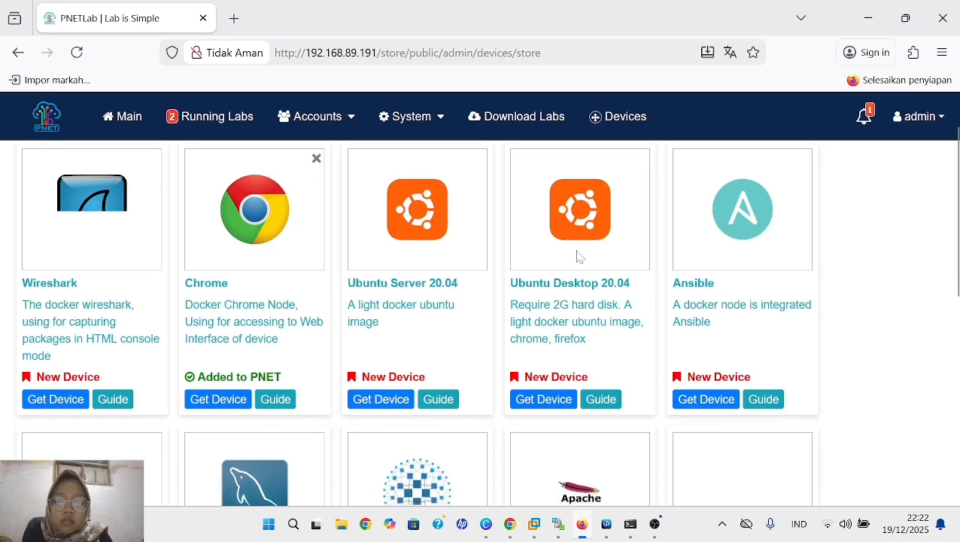
pyautogui.scroll(-4, 578, 257)
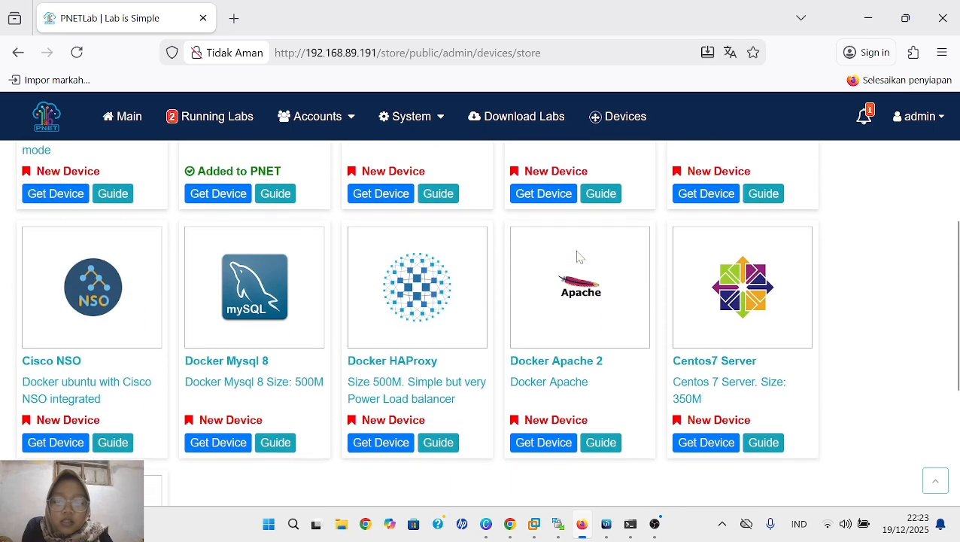
pyautogui.scroll(-1, 578, 257)
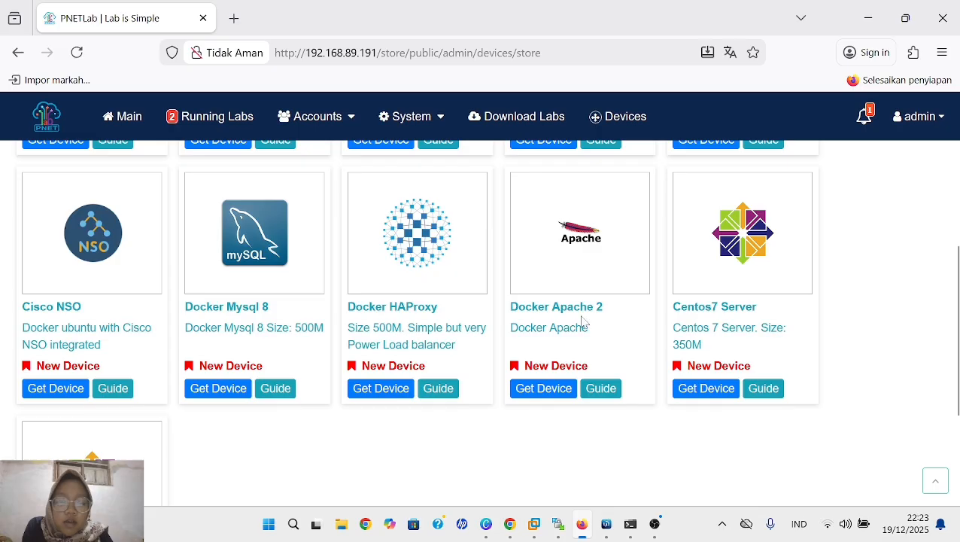
pyautogui.click(540, 394)
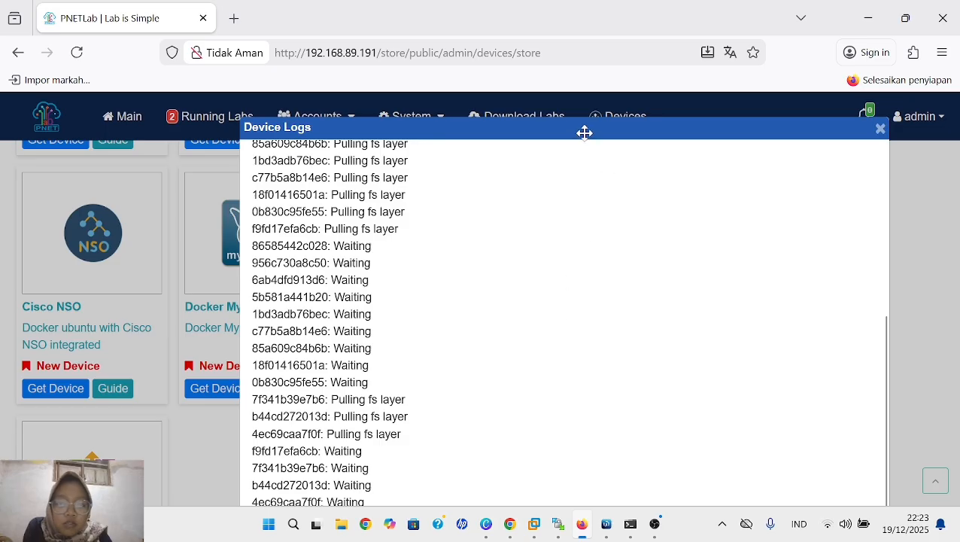
pyautogui.moveTo(585, 132); pyautogui.dragTo(506, 317)
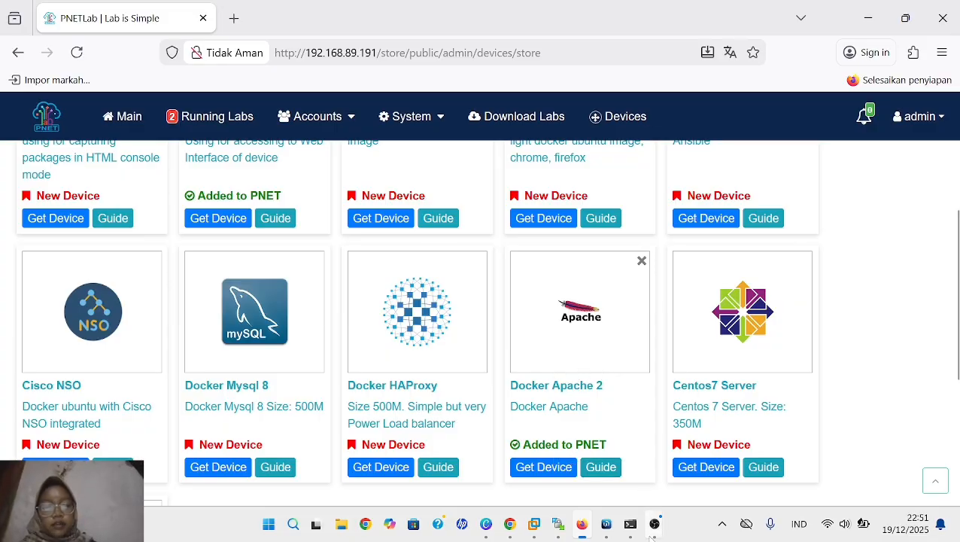
# - Return to the lab workspace and open the lab "internet getway coba"
pyautogui.click(123, 127)
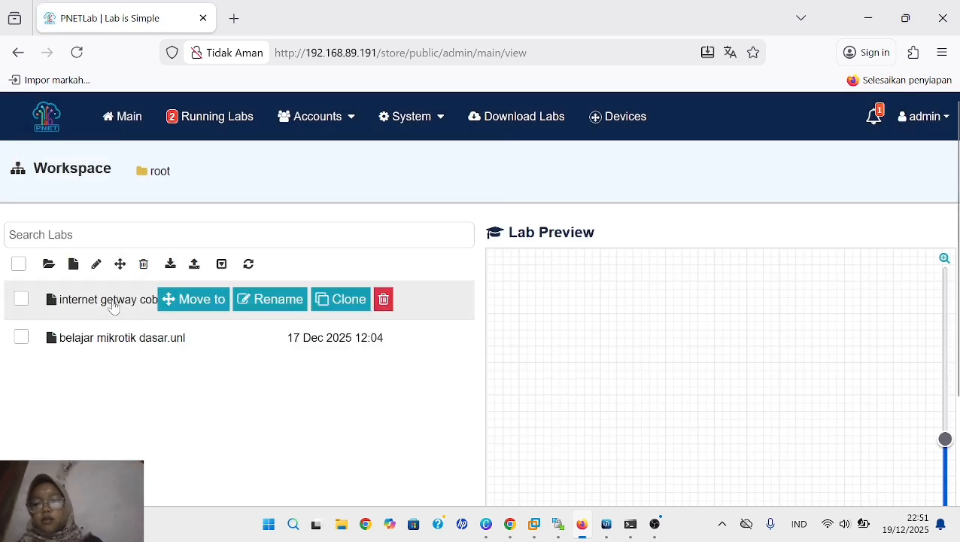
pyautogui.click(109, 303)
pyautogui.scroll(-3, 636, 369)
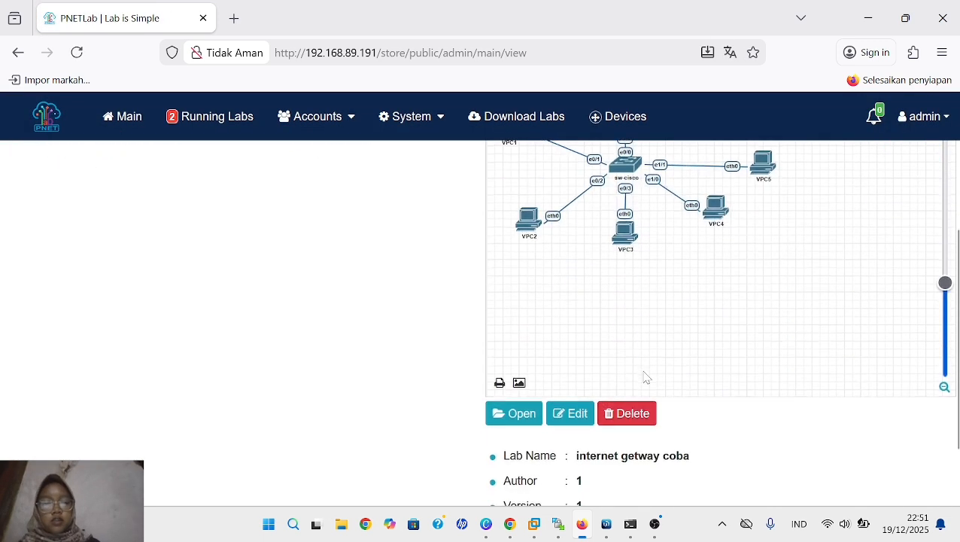
pyautogui.click(522, 414)
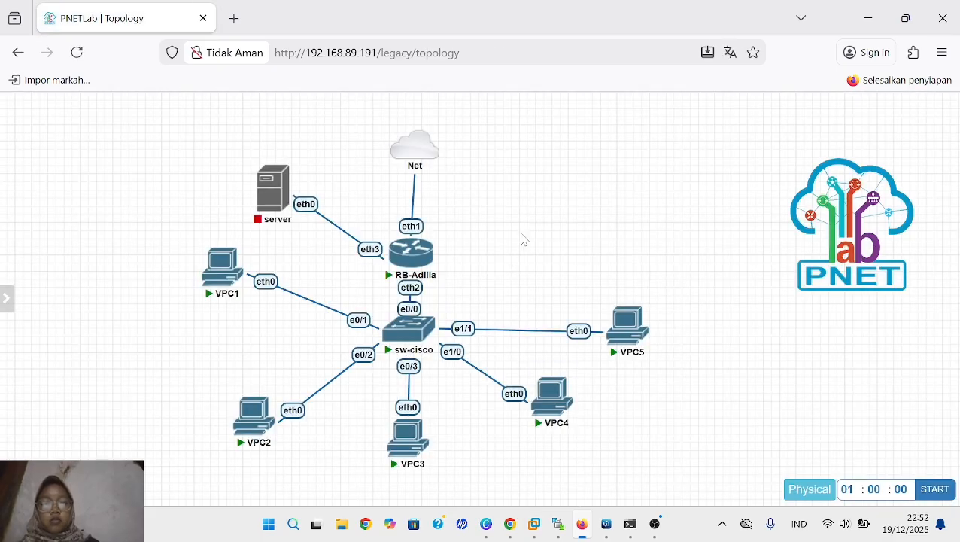
# - Begin adding one Docker.io node to the topology with the image pnetlab/apache2:latest
pyautogui.rightClick(553, 229)
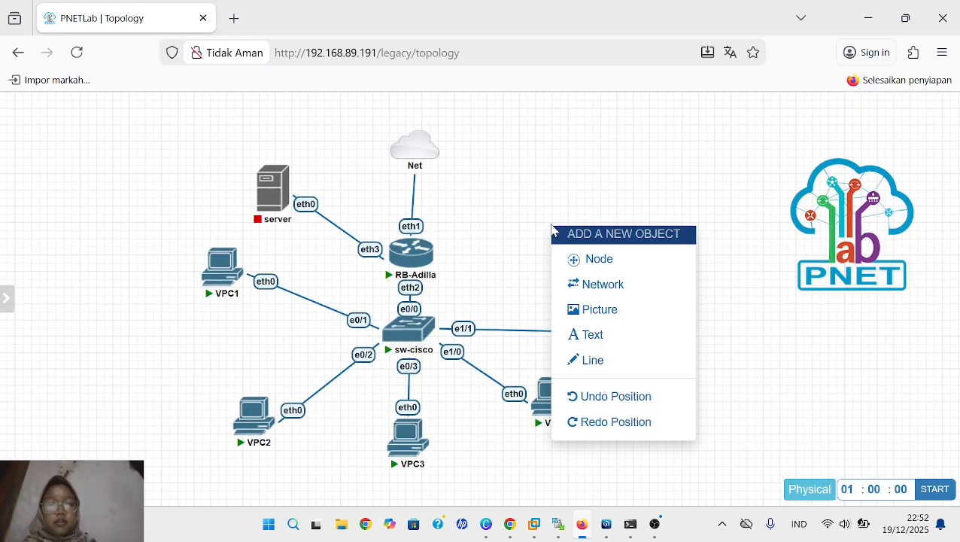
pyautogui.click(575, 259)
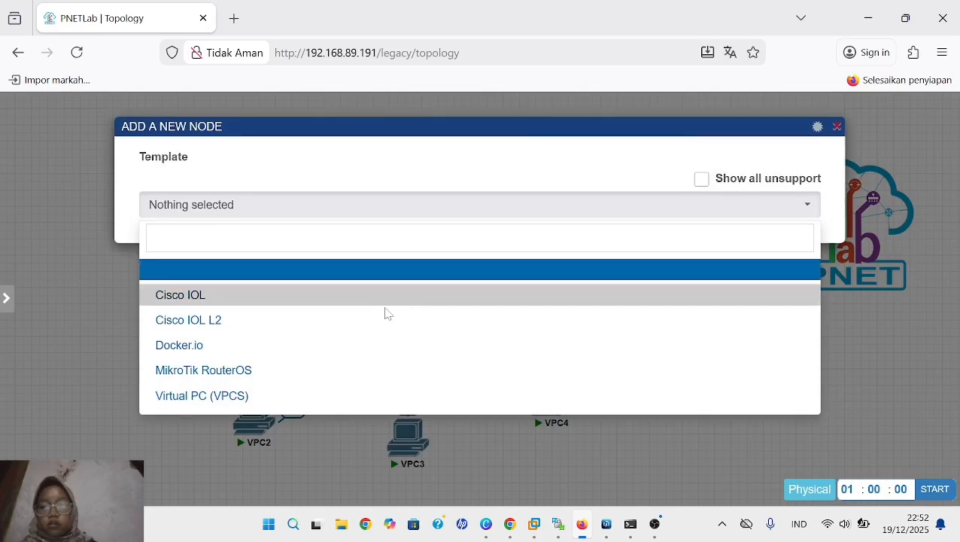
pyautogui.click(354, 347)
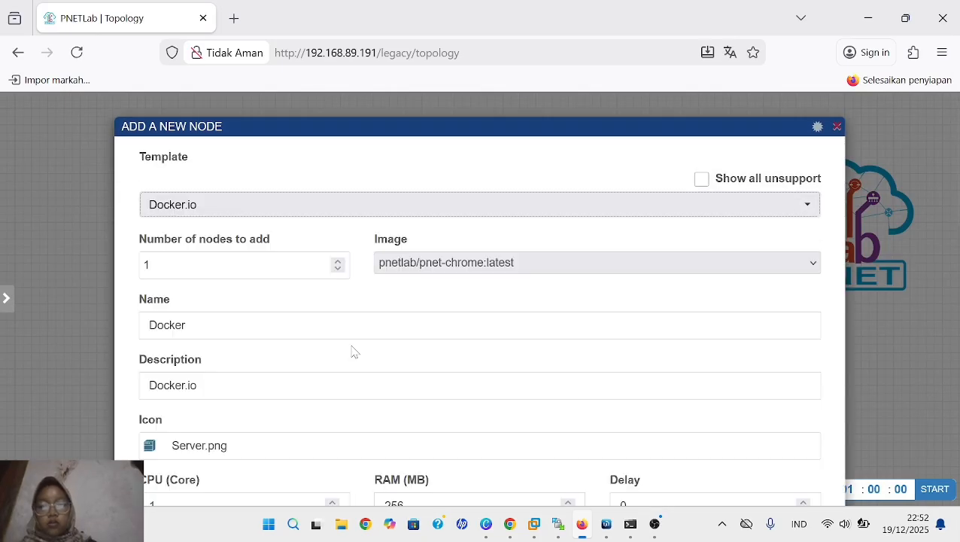
pyautogui.click(742, 264)
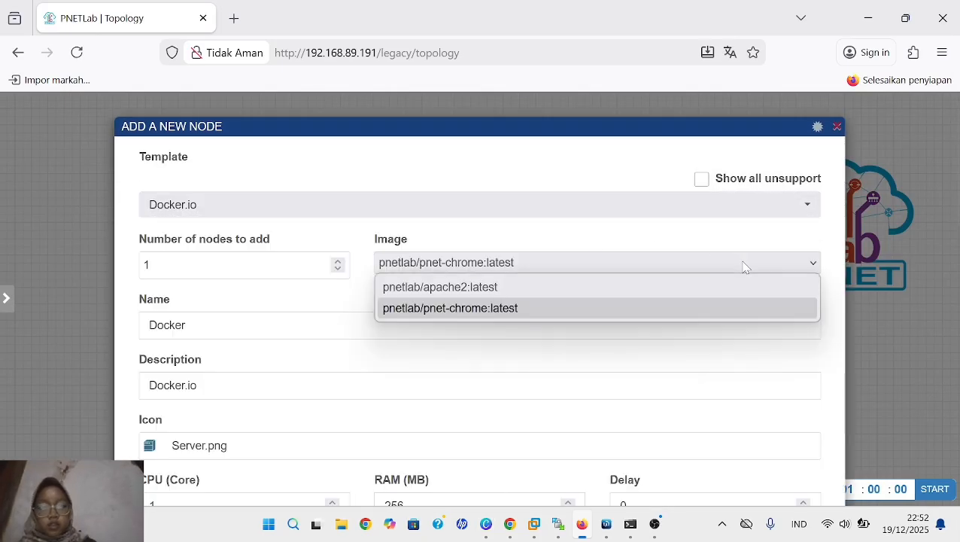
pyautogui.click(696, 294)
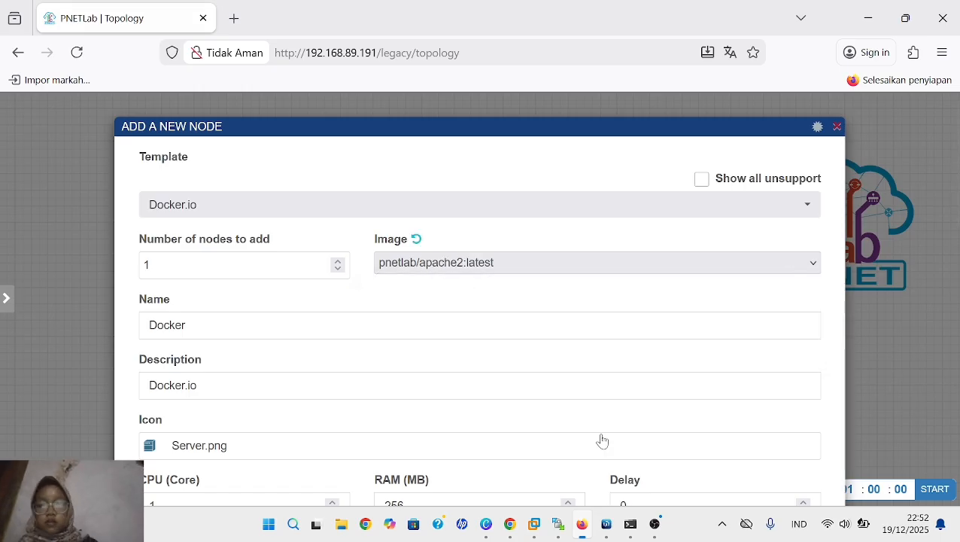
# - Replace the new node's description with Docker-webserver
pyautogui.click(197, 385)
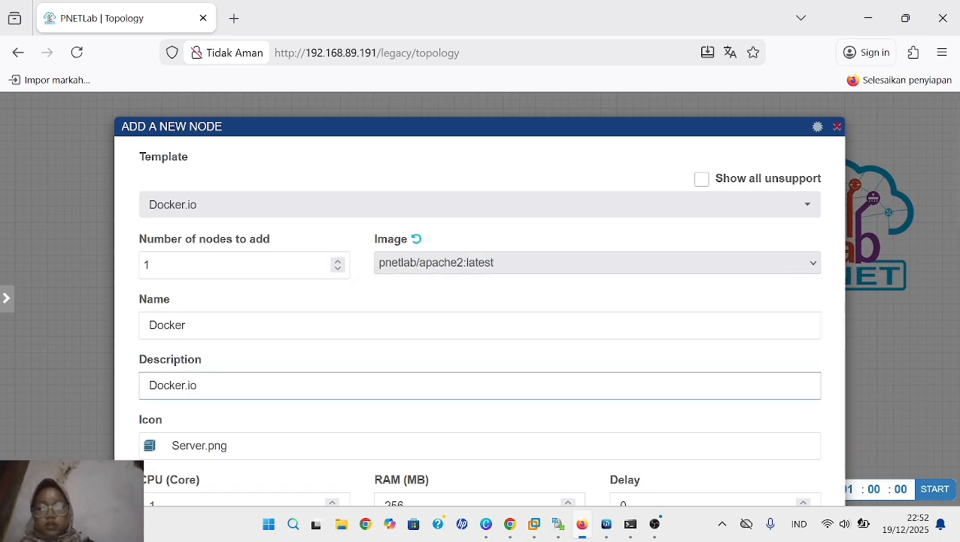
pyautogui.press('BackSpace')
pyautogui.press('BackSpace')
pyautogui.press('BackSpace')
pyautogui.press('BackSpace')
pyautogui.press('BackSpace')
pyautogui.press('BackSpace')
pyautogui.press('BackSpace')
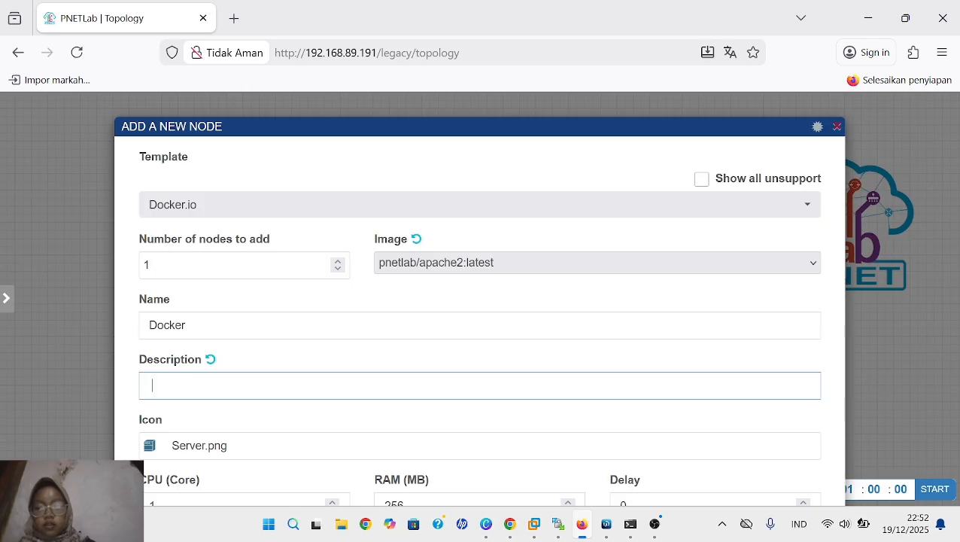
pyautogui.write('wd')
pyautogui.press('BackSpace')
pyautogui.press('BackSpace')
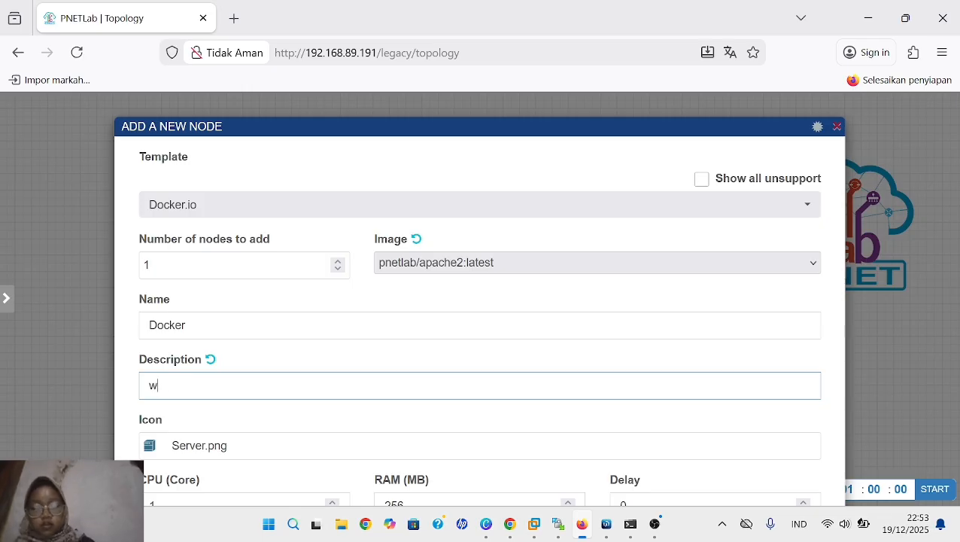
pyautogui.write('Docker-e')
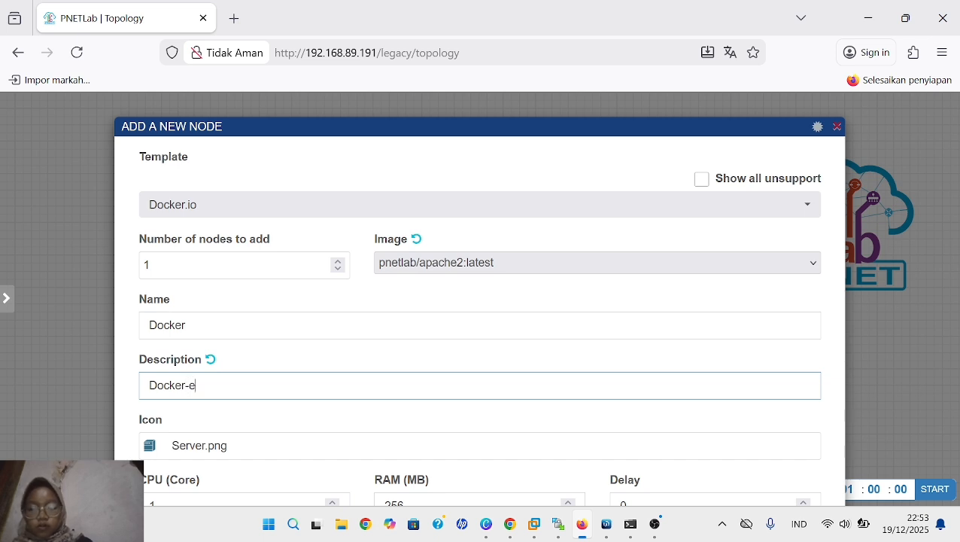
pyautogui.press('BackSpace')
pyautogui.press('BackSpace')
pyautogui.write('webser')
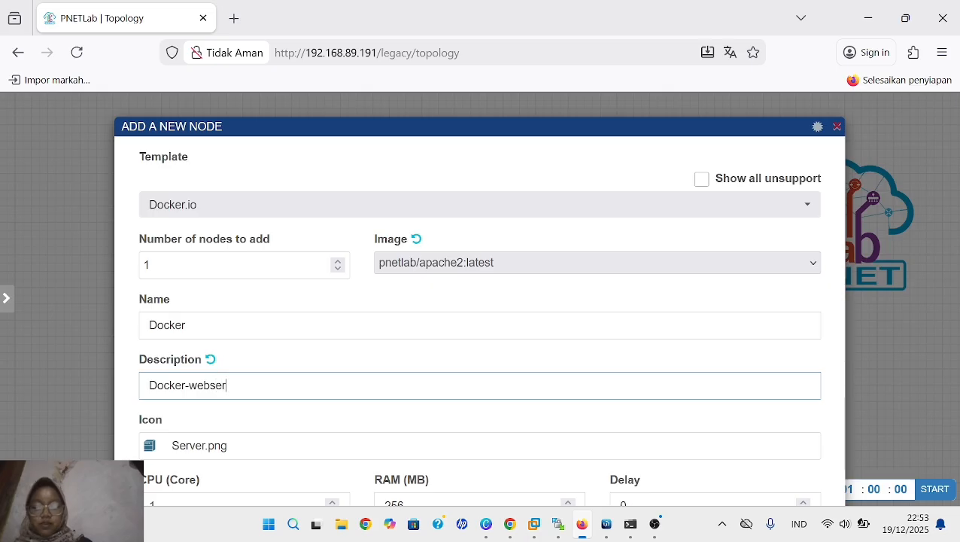
pyautogui.write('ver')
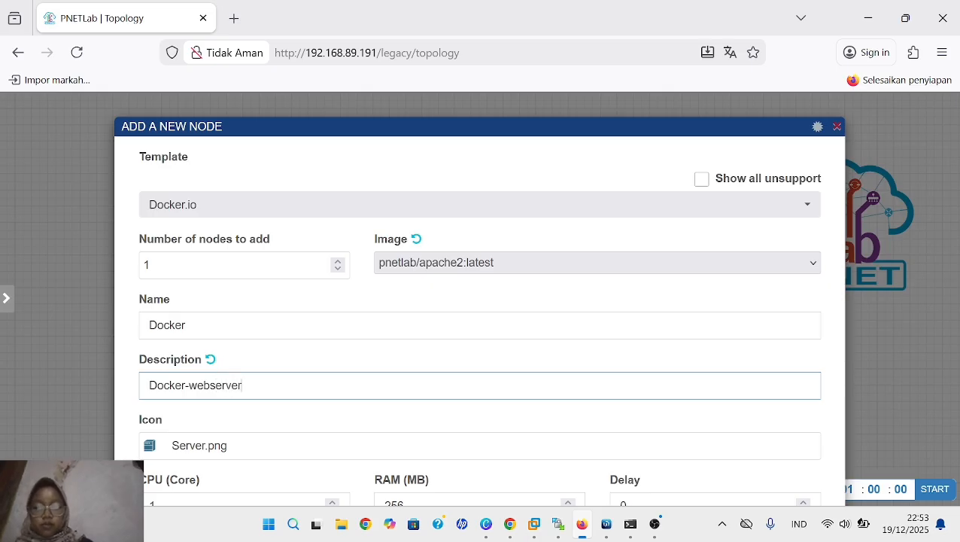
# - Set the new Docker node's Eth1 static IP to 192.168.88.40/24
pyautogui.click(613, 407)
pyautogui.scroll(-2, 615, 407)
pyautogui.scroll(-3, 613, 407)
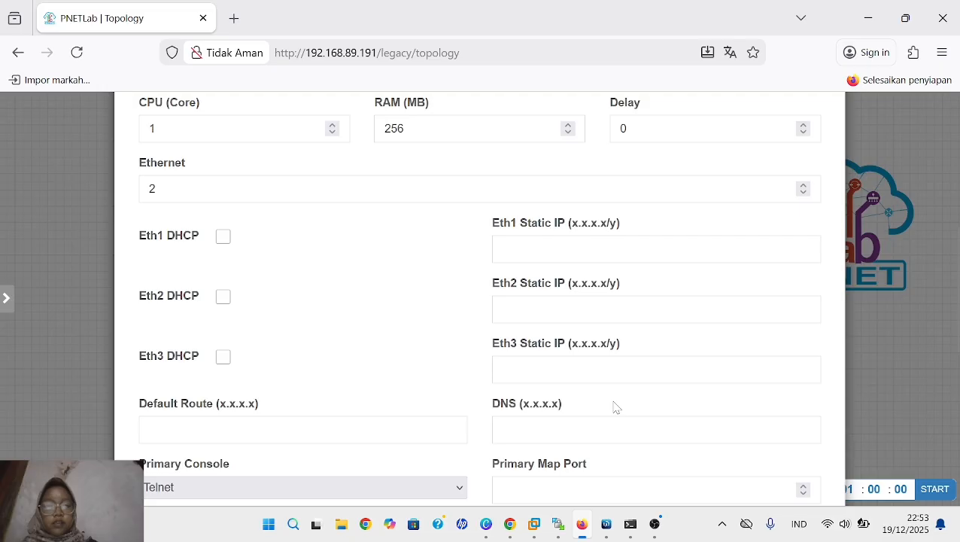
pyautogui.scroll(1, 614, 407)
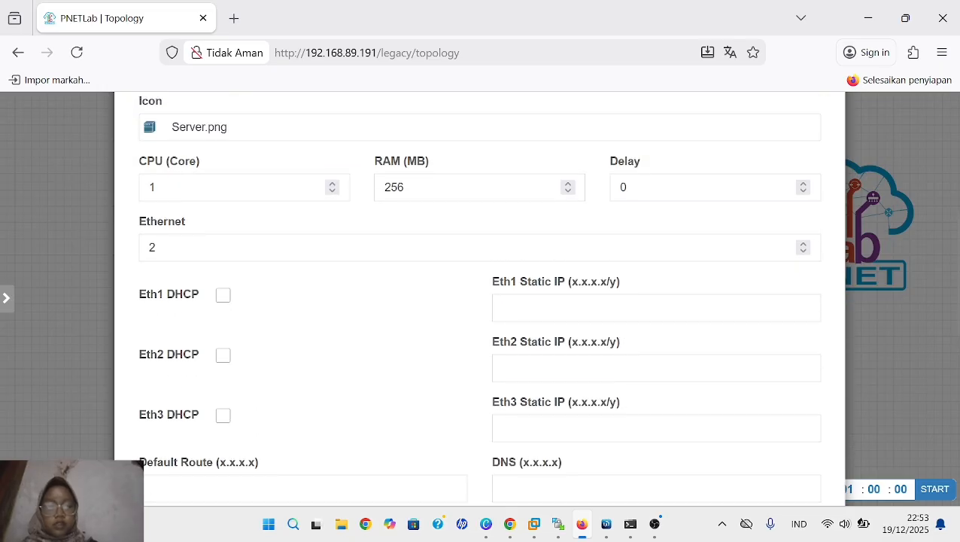
pyautogui.write('192')
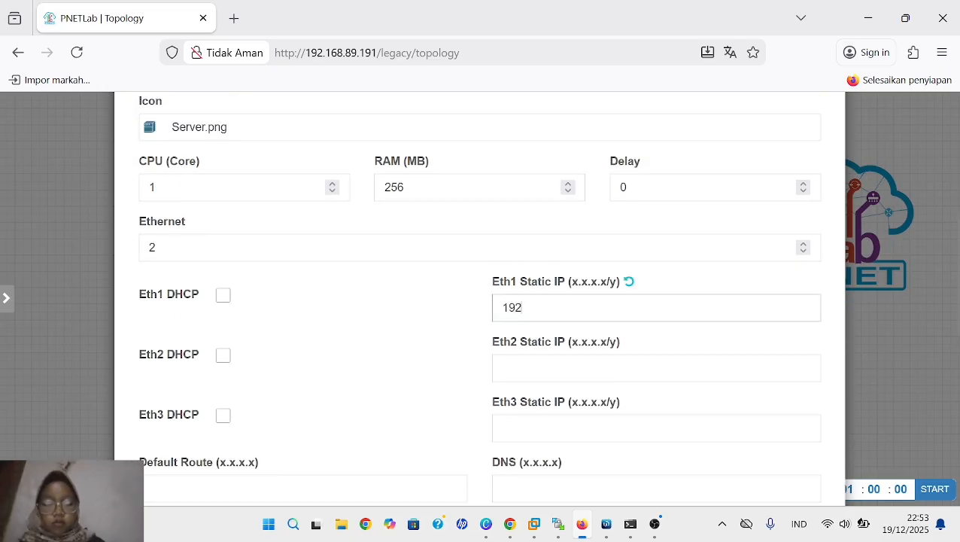
pyautogui.write('.168')
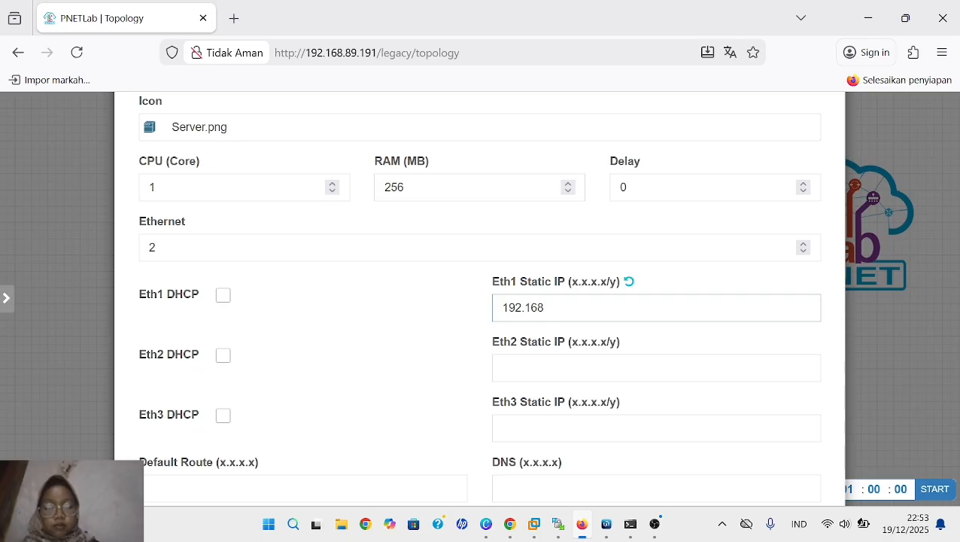
pyautogui.write('.8')
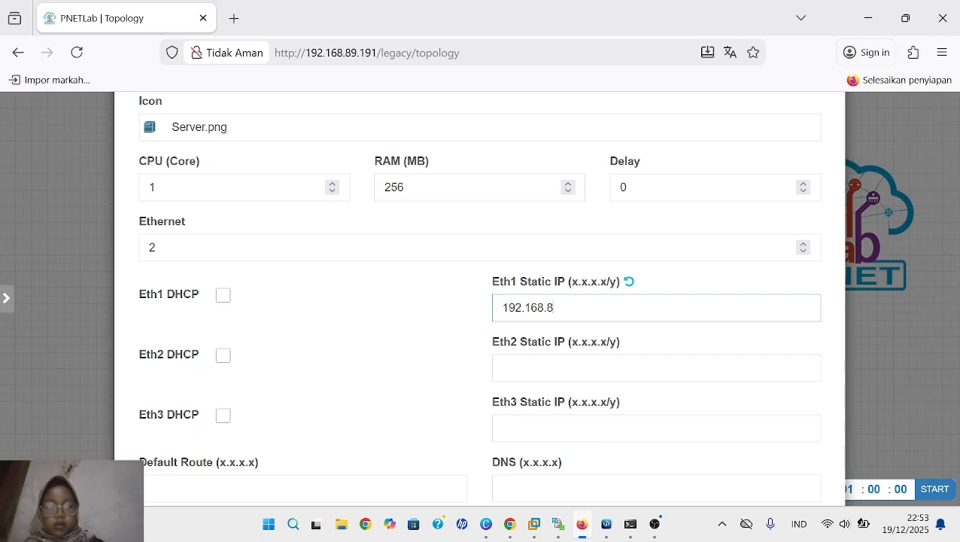
pyautogui.write('8')
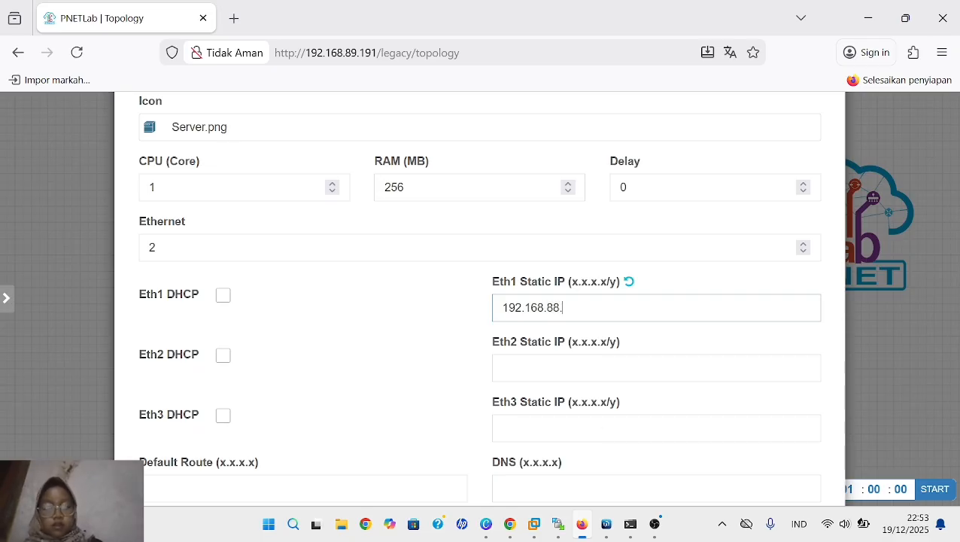
pyautogui.write('.40')
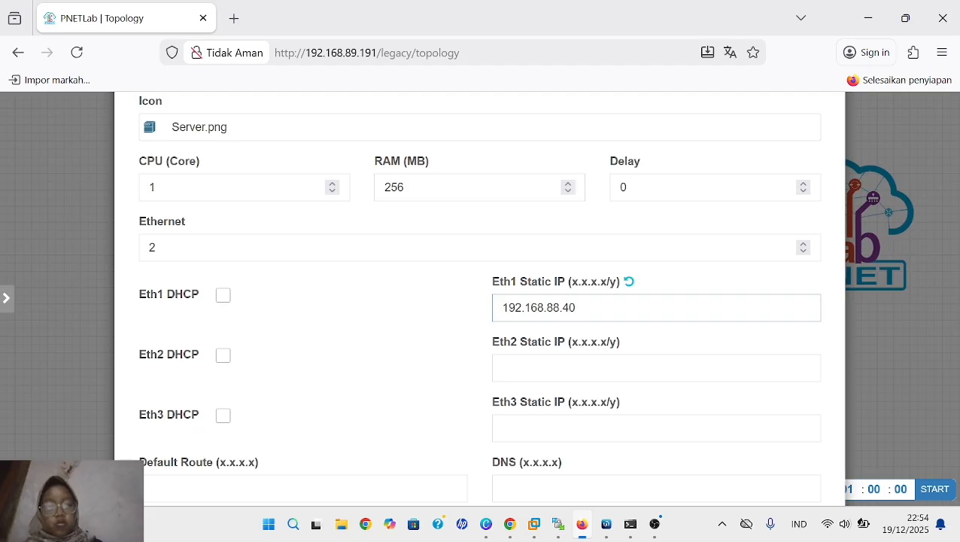
pyautogui.write('/')
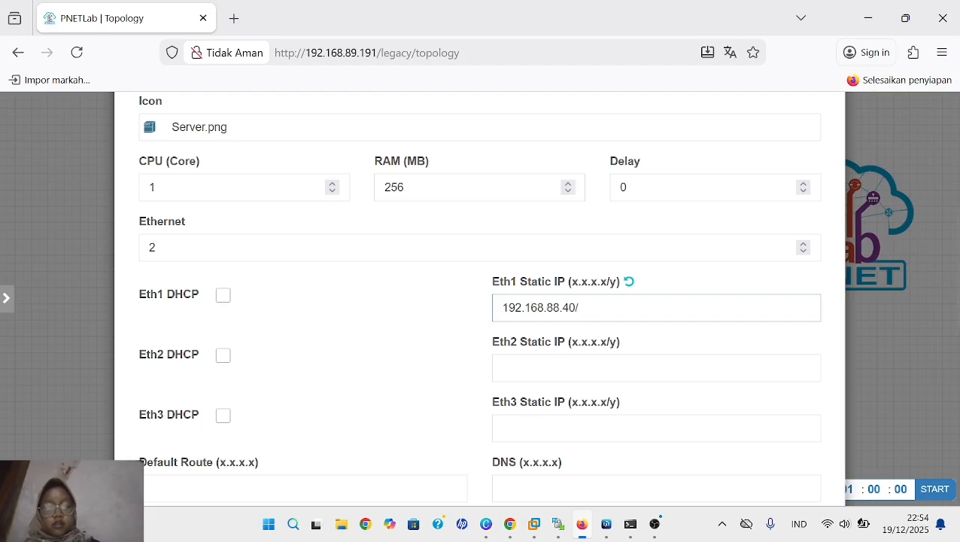
pyautogui.write('24')
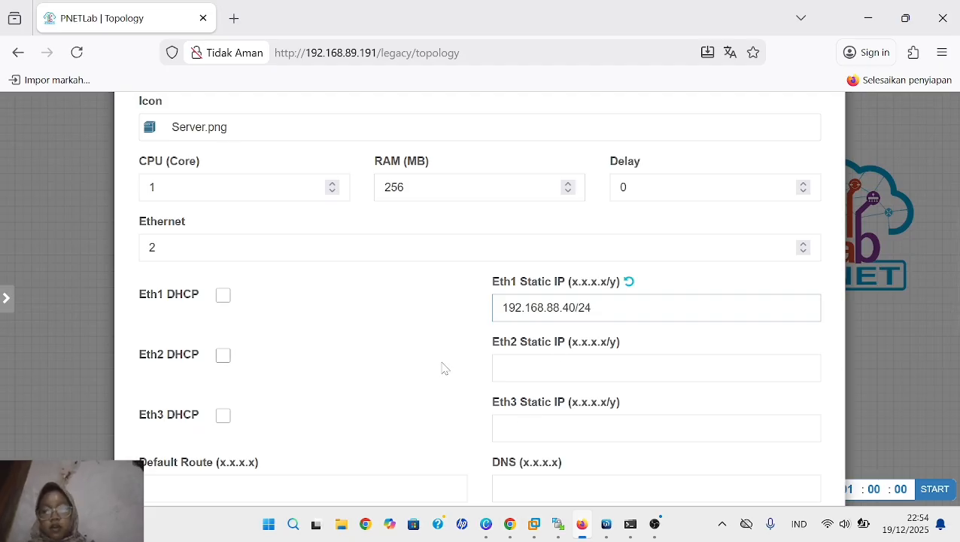
# - Set the Docker node's default route to 192.168.88.1 and its DNS to 8.8.8.8
pyautogui.scroll(-2, 435, 371)
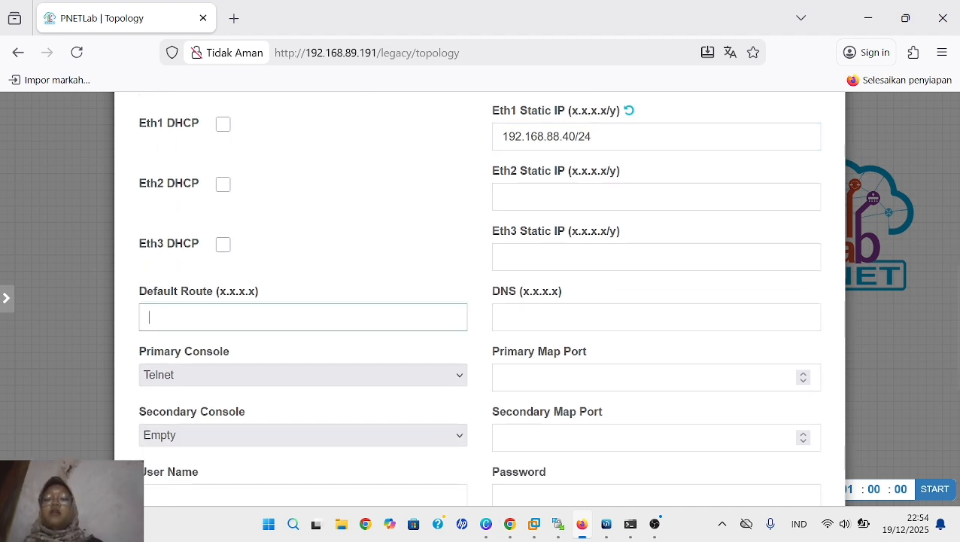
pyautogui.write('192')
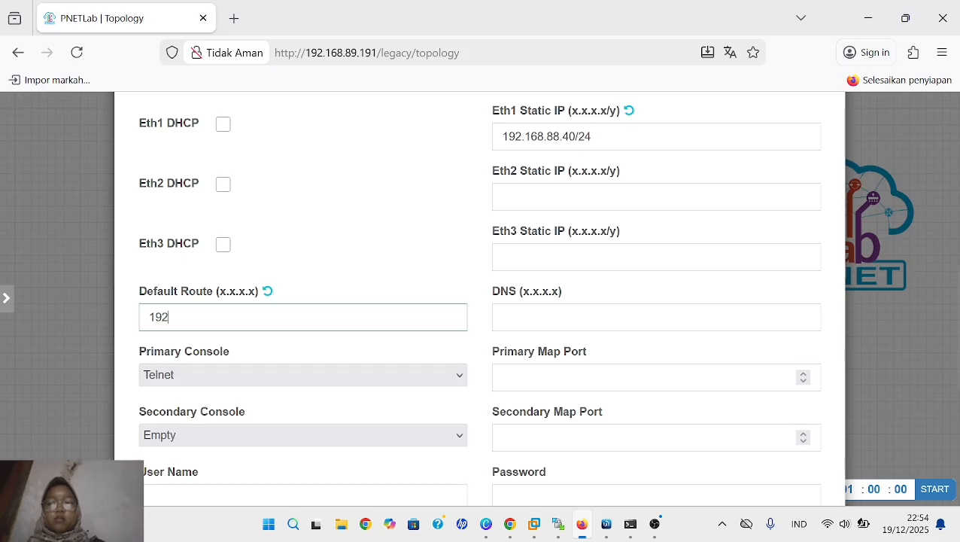
pyautogui.write('.168')
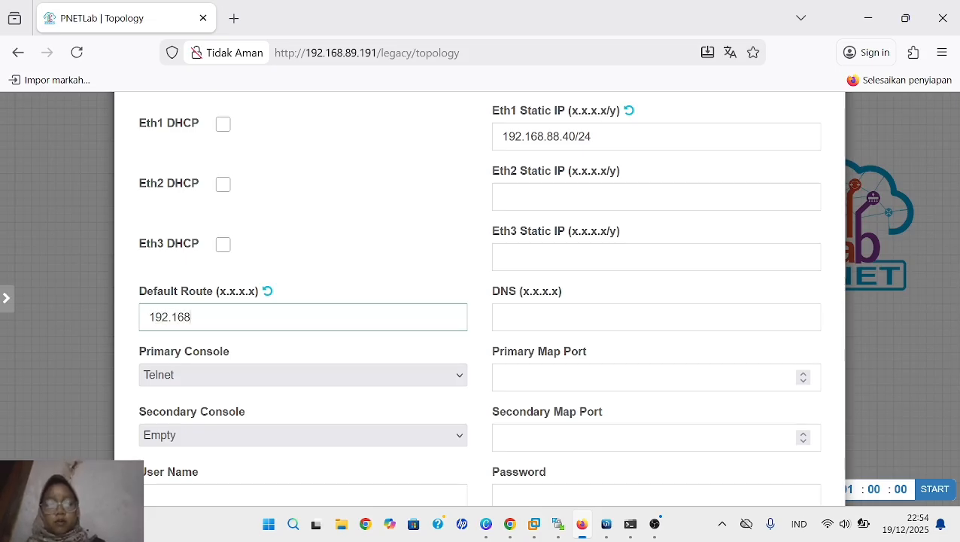
pyautogui.write('.88.1')
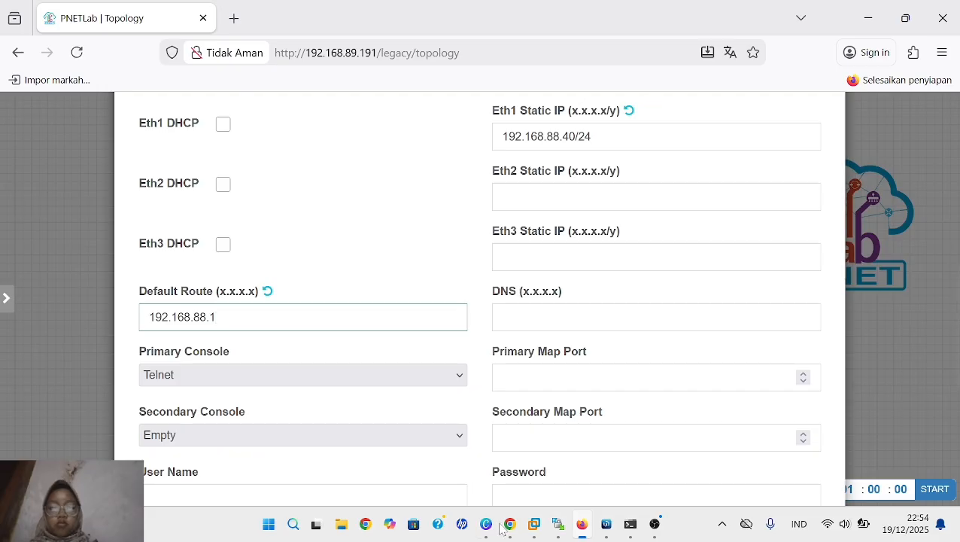
pyautogui.click(545, 300)
pyautogui.click(546, 317)
pyautogui.write('8')
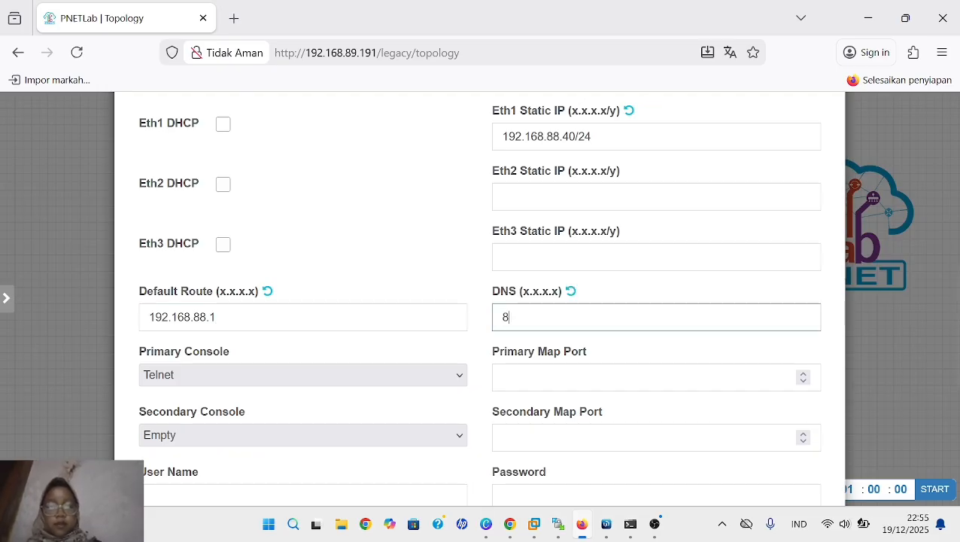
pyautogui.write('.8.')
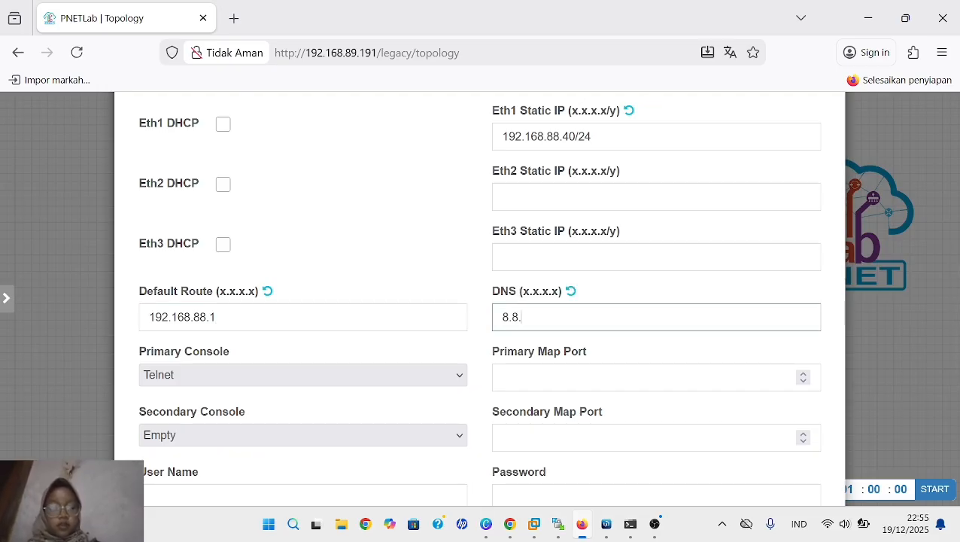
pyautogui.write('8.8')
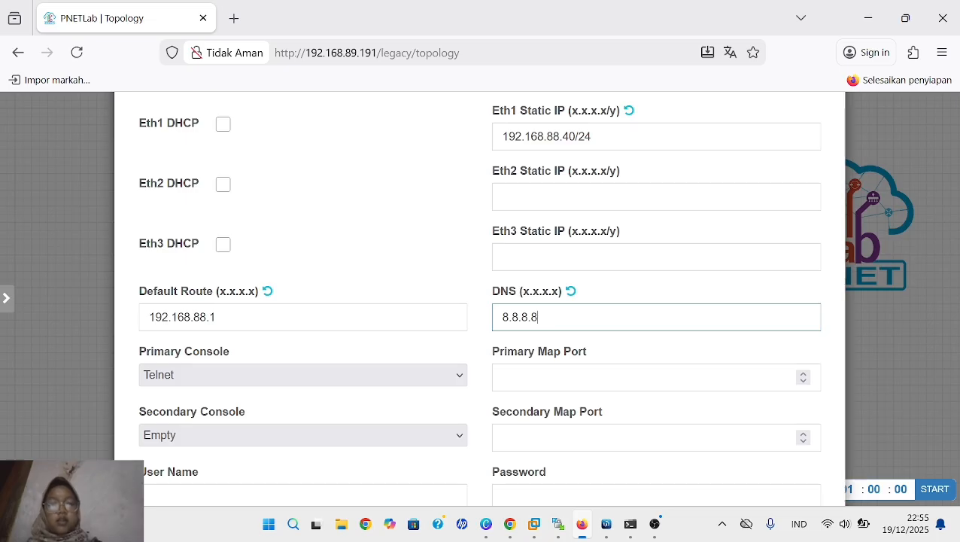
# - Set the Docker node's secondary console to SSH and save the node to the topology
pyautogui.scroll(-3, 454, 400)
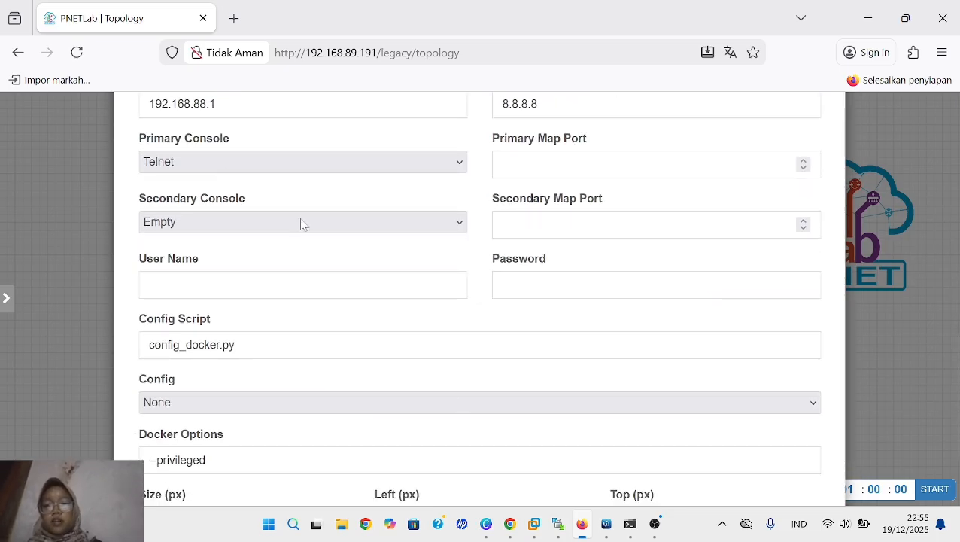
pyautogui.click(307, 230)
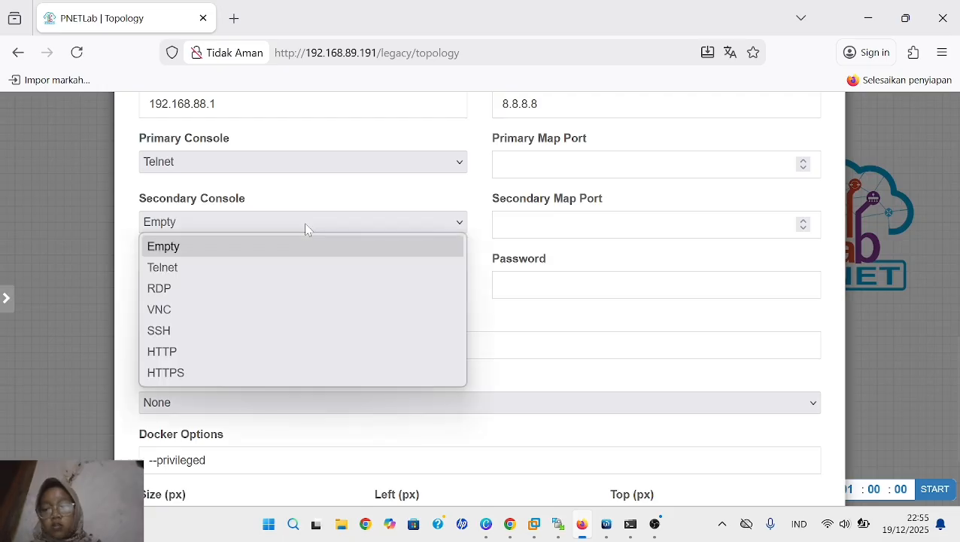
pyautogui.click(273, 332)
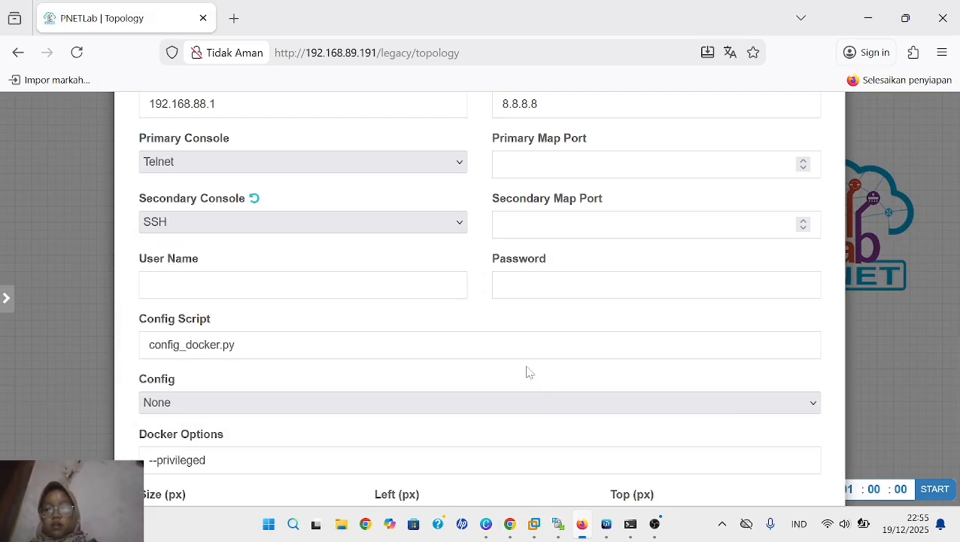
pyautogui.scroll(-3, 527, 370)
pyautogui.click(446, 455)
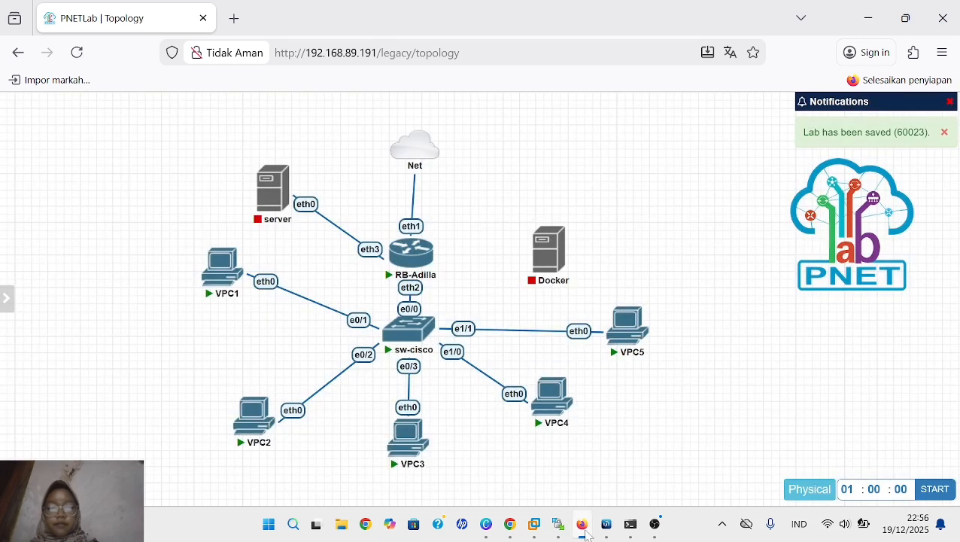
# - Connect the Docker node's eth1 interface to e1/2 on sw-cisco and save the link
pyautogui.moveTo(553, 248)
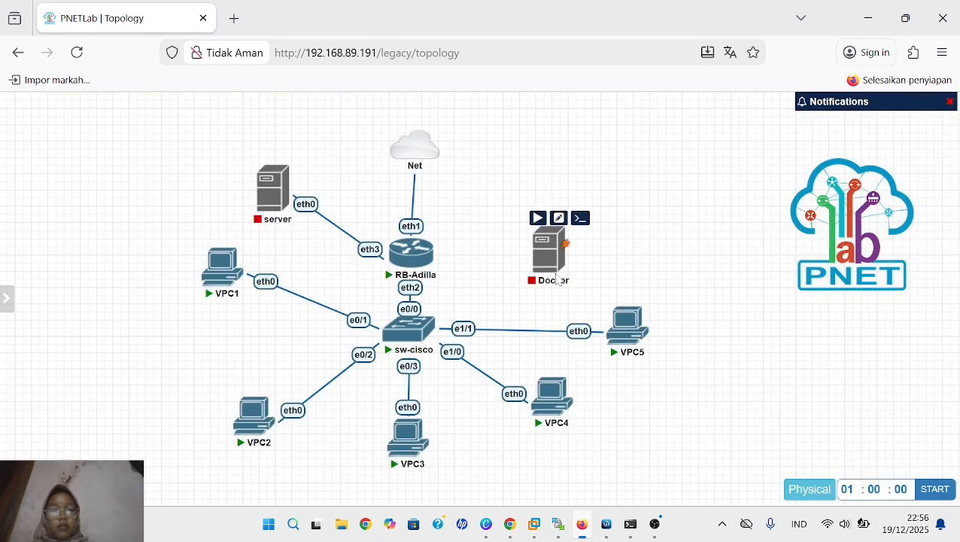
pyautogui.moveTo(562, 242); pyautogui.dragTo(418, 322)
pyautogui.scroll(-3, 484, 353)
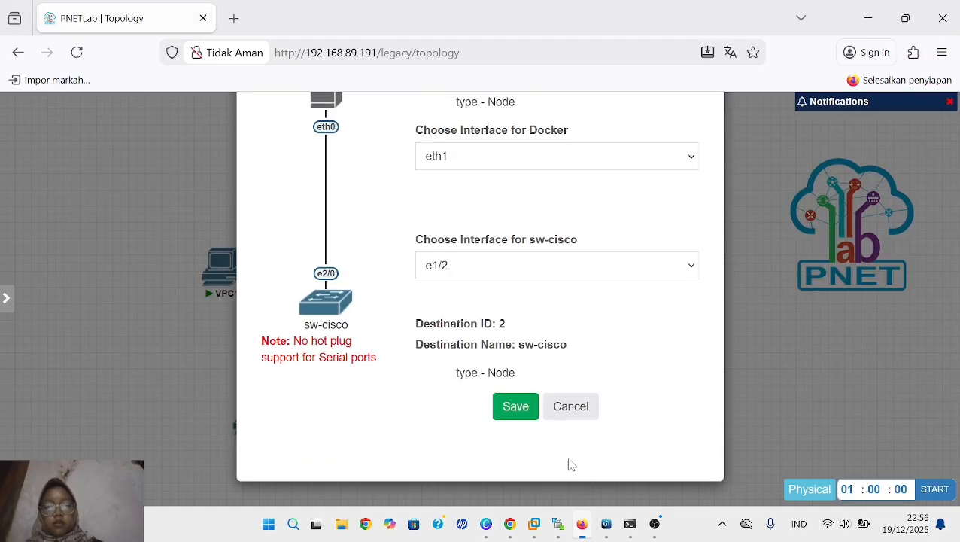
pyautogui.click(515, 408)
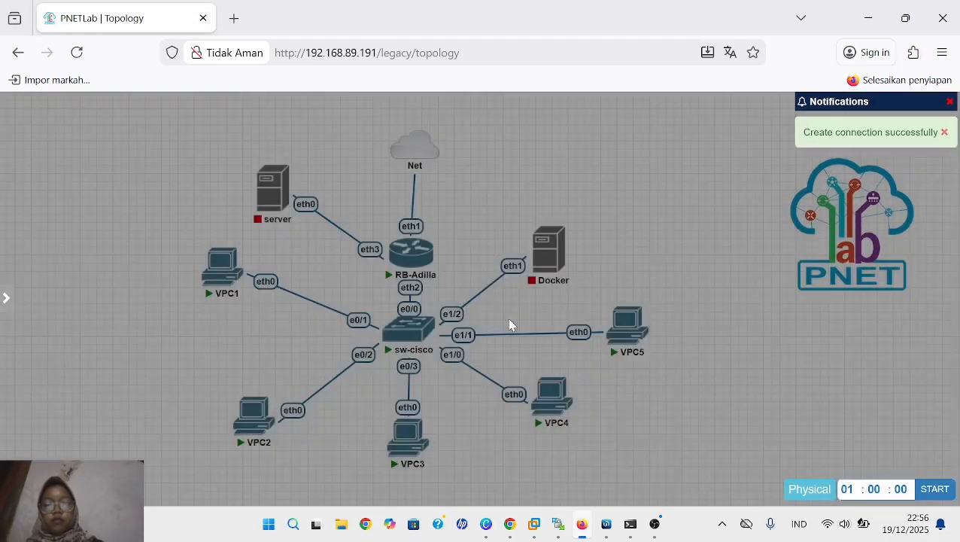
# - Start the Docker node and move it slightly higher in the topology
pyautogui.moveTo(553, 252)
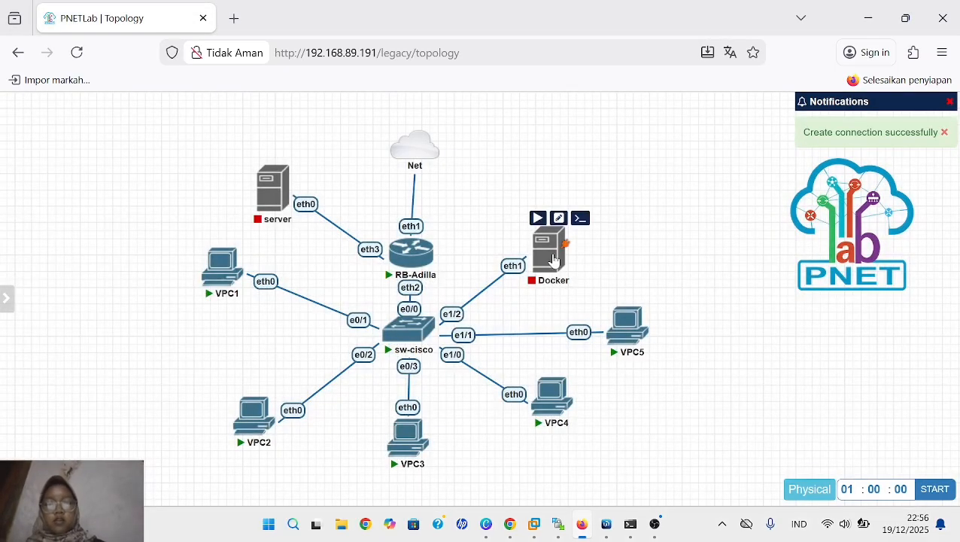
pyautogui.click(537, 219)
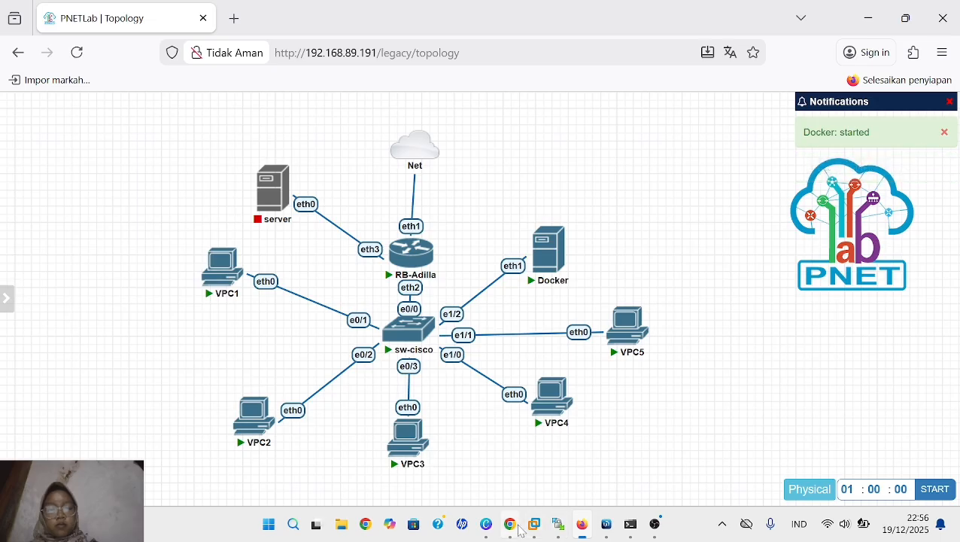
pyautogui.moveTo(551, 248); pyautogui.dragTo(545, 226)
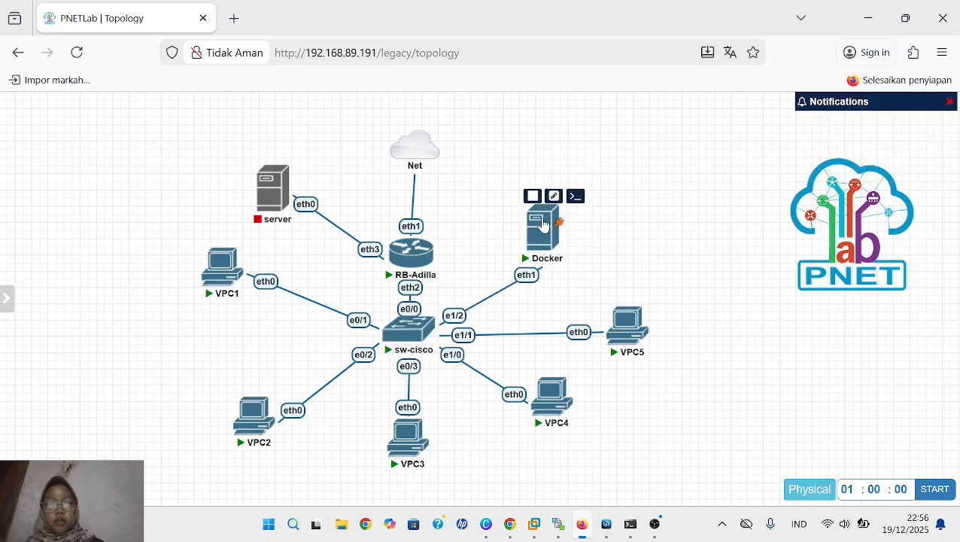
# - Open the Docker node's terminal and check the eth1 interface configuration with "ifconfig eth1"
pyautogui.click(545, 225)
pyautogui.moveTo(683, 134); pyautogui.dragTo(542, 105)
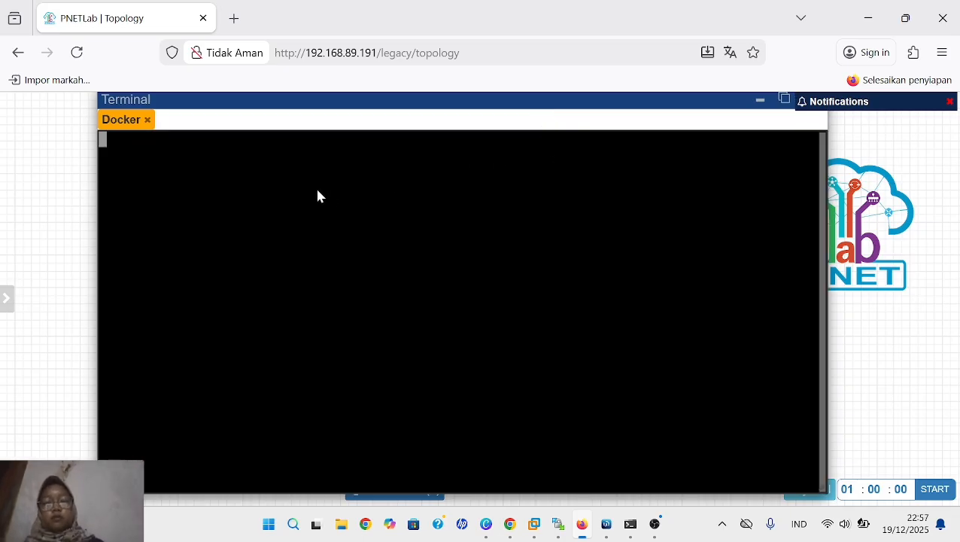
pyautogui.press('Return')
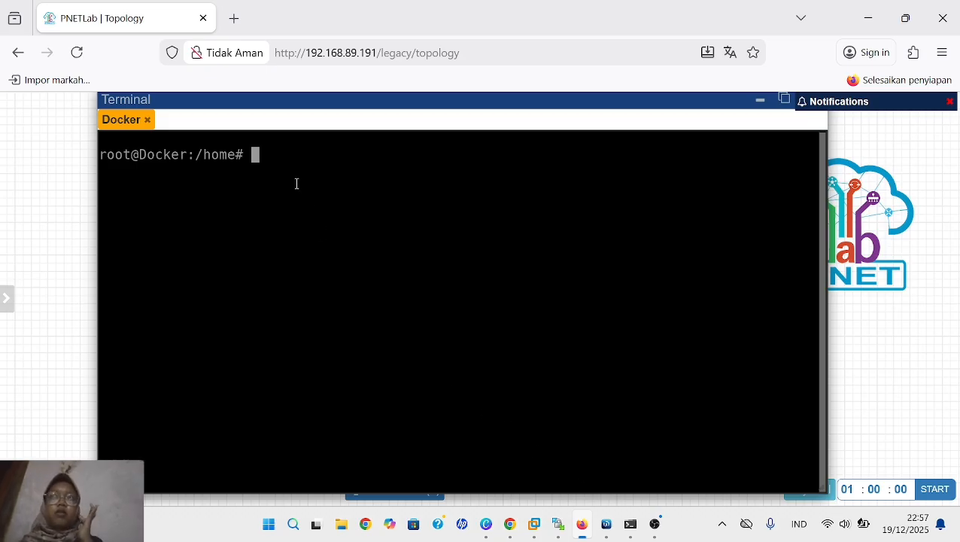
pyautogui.write('i')
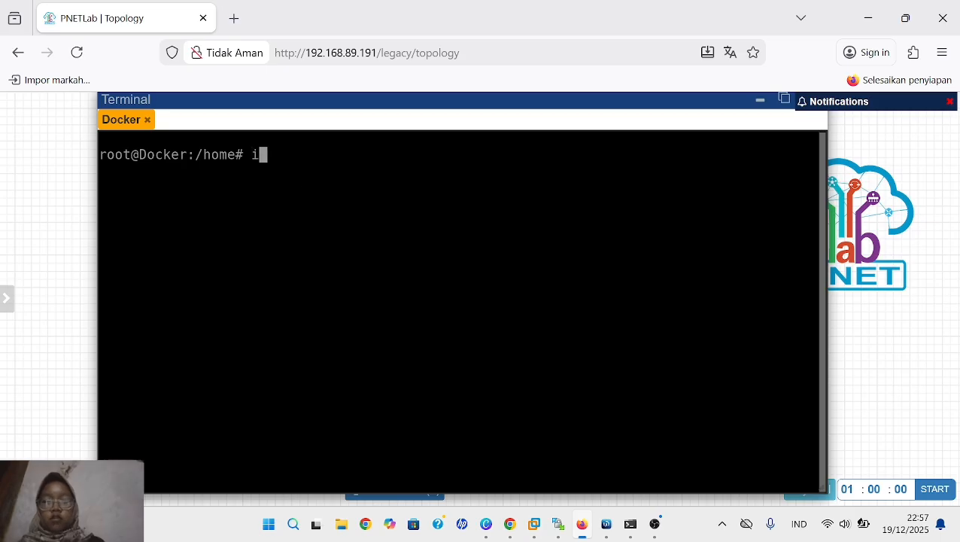
pyautogui.write('fconfig')
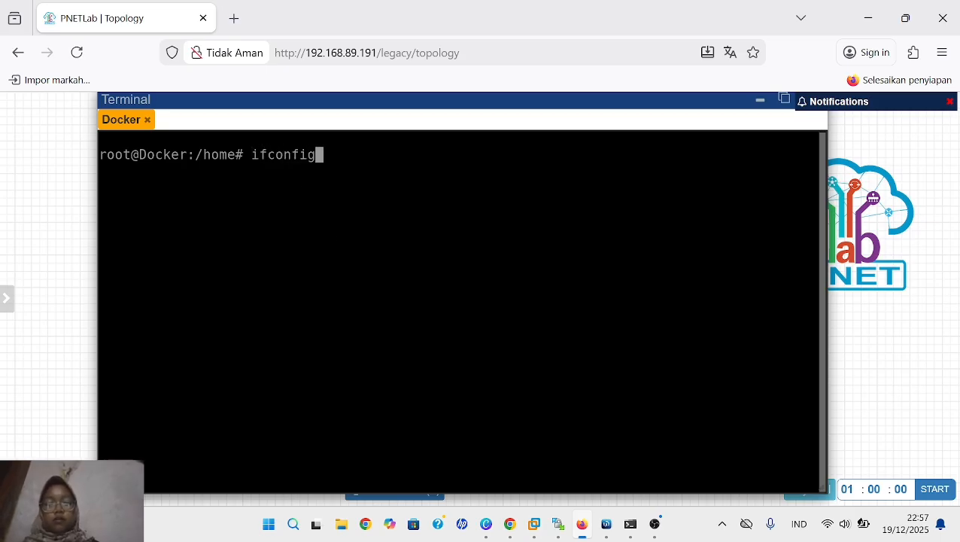
pyautogui.write(' eth1')
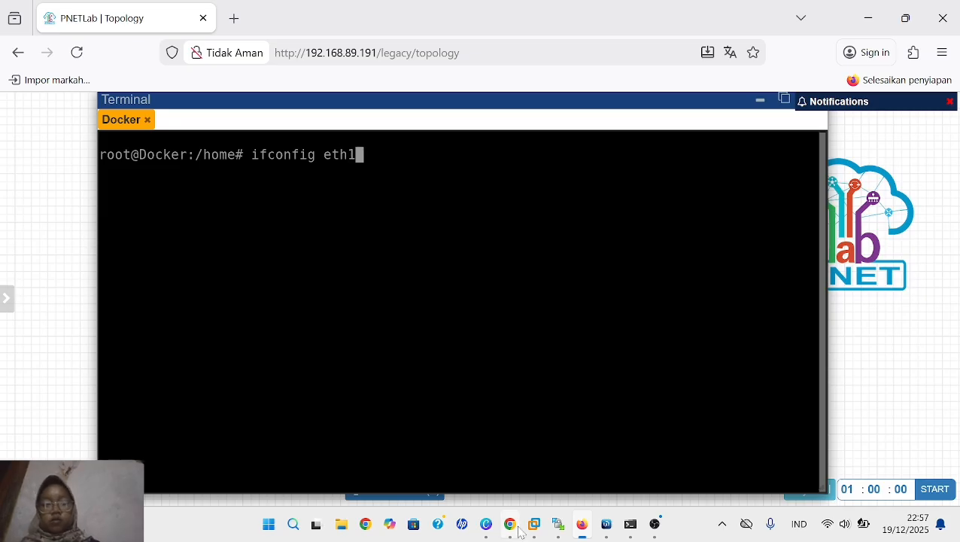
pyautogui.press('Return')
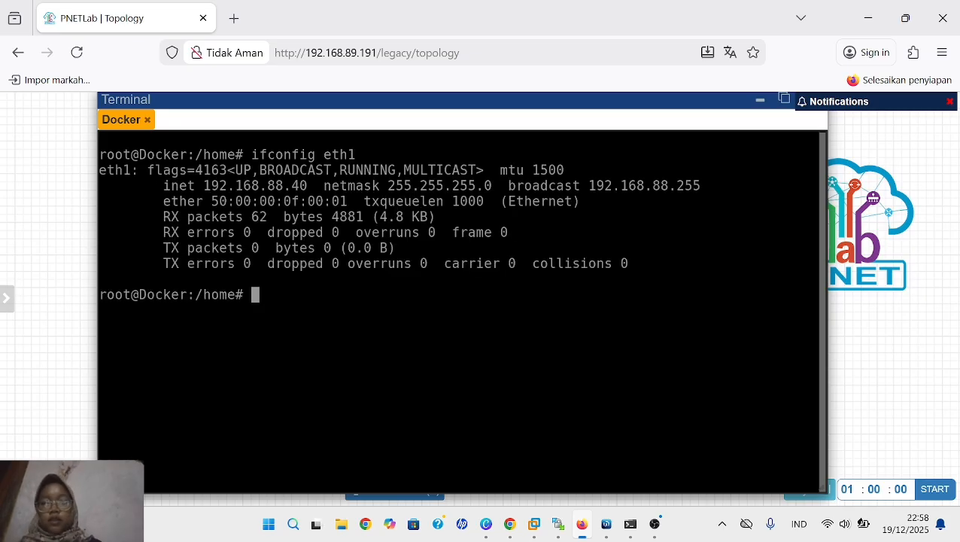
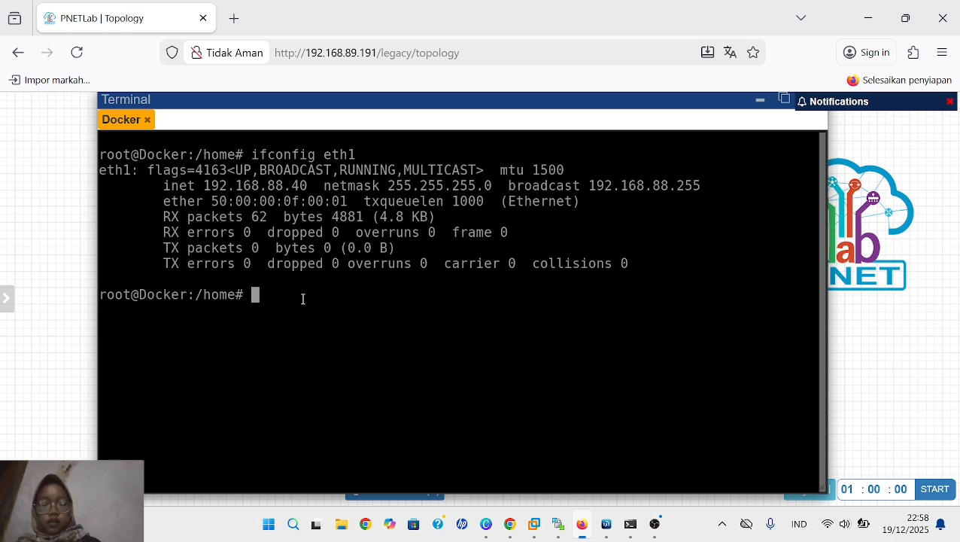
# - Display the Docker node's routing table with "ip rout"
pyautogui.write('ip rou')
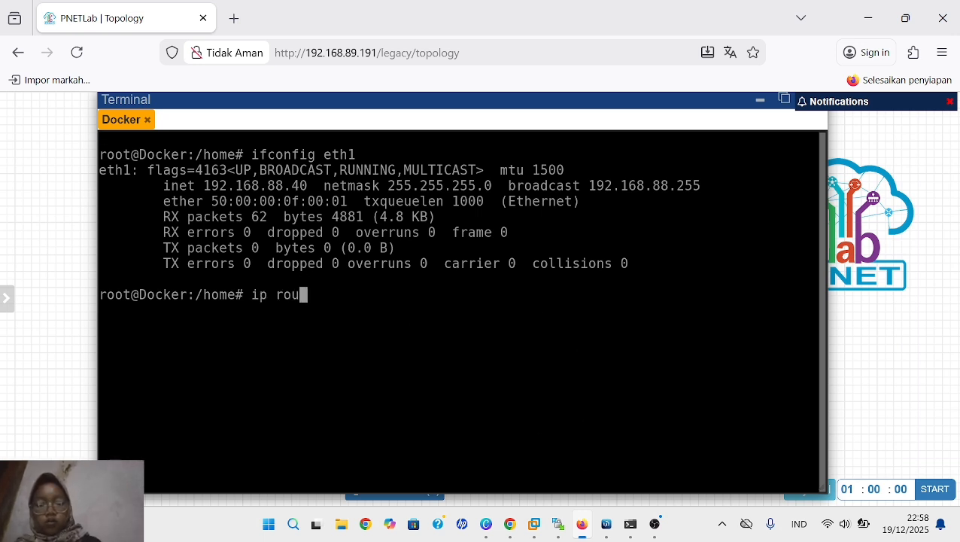
pyautogui.write('t')
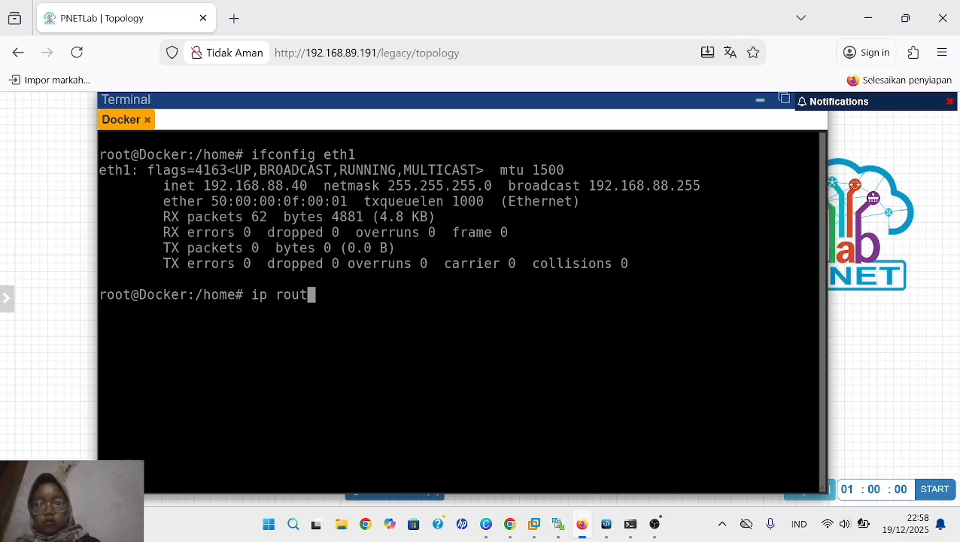
pyautogui.press('BackSpace')
pyautogui.press('BackSpace')
pyautogui.press('BackSpace')
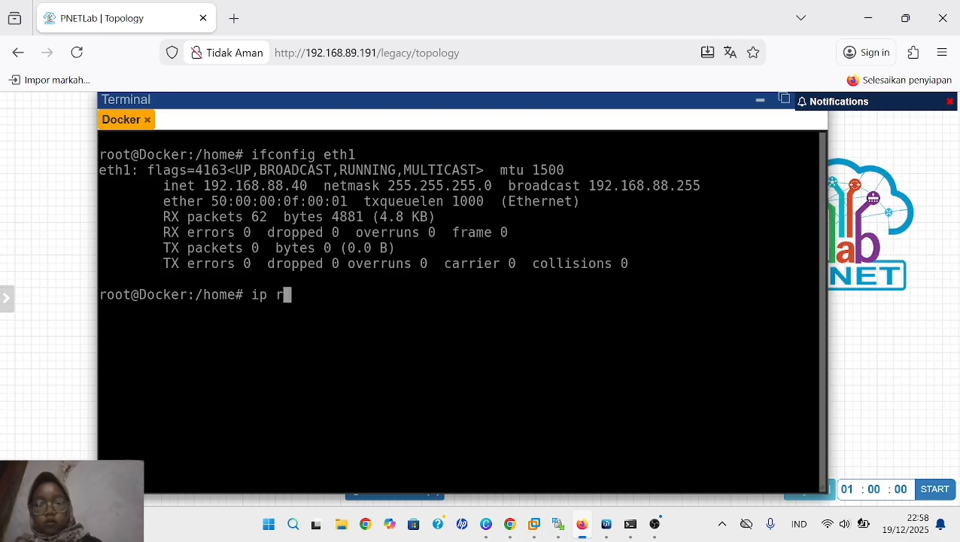
pyautogui.write('out')
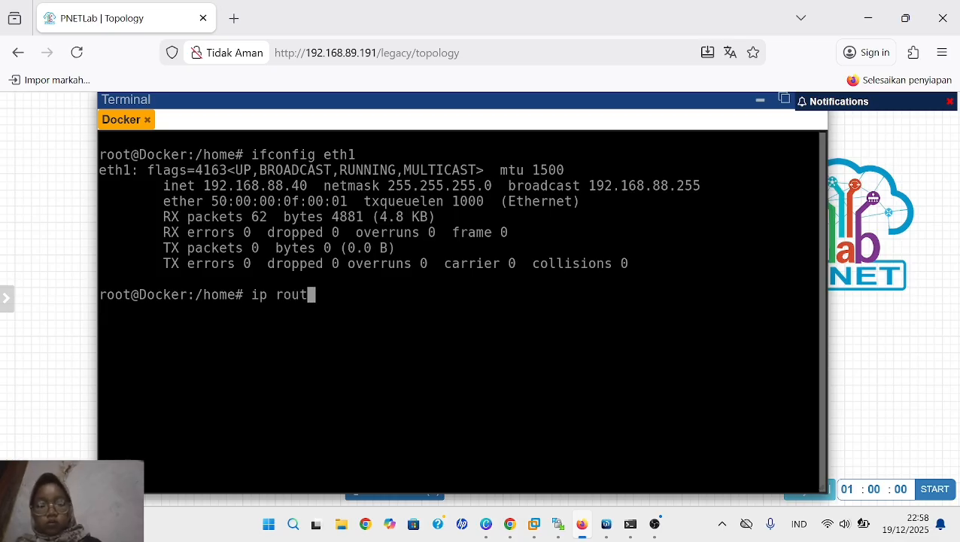
pyautogui.press('Return')
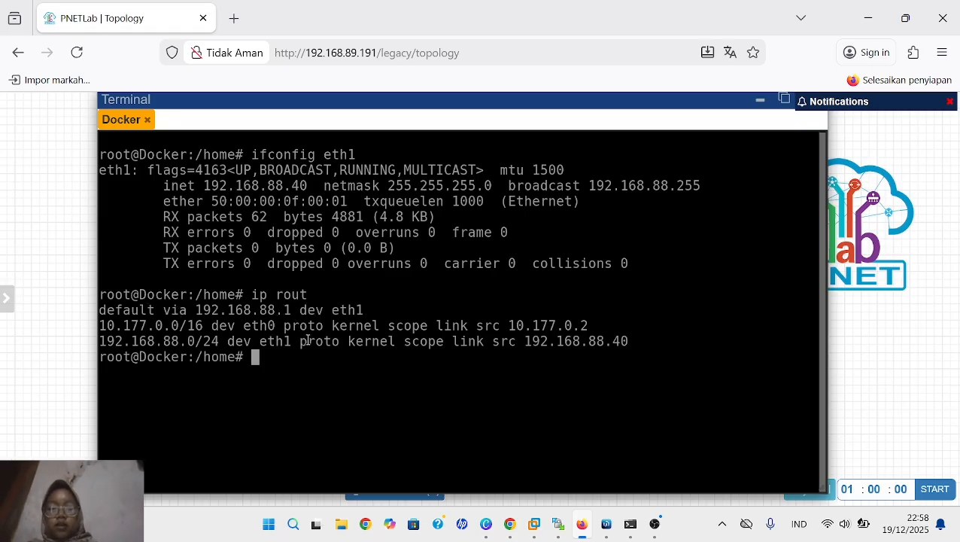
# - Test the Docker node's internet connectivity with "ping 8.8.8.8" and stop the ping
pyautogui.write('p')
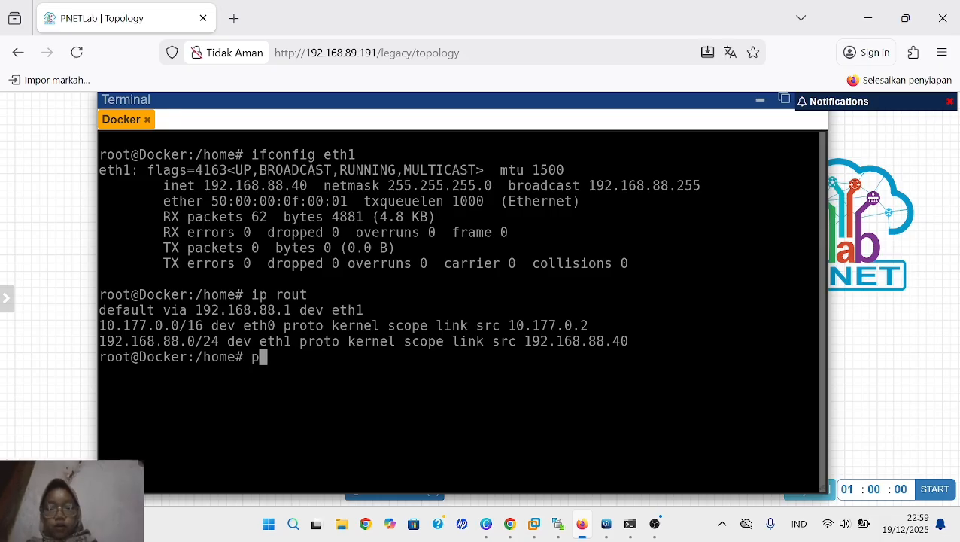
pyautogui.write('ing')
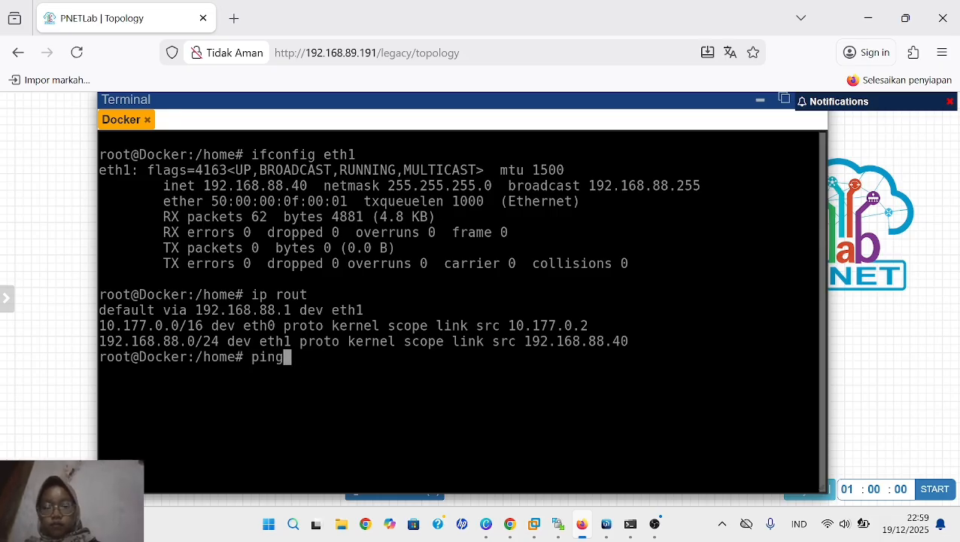
pyautogui.write(' 8.8.')
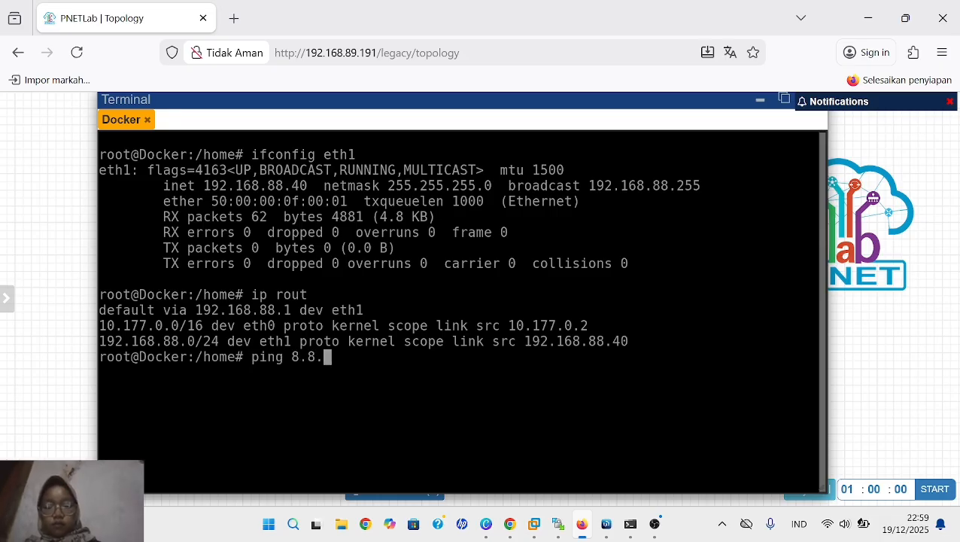
pyautogui.write('8.8')
pyautogui.press('Return')
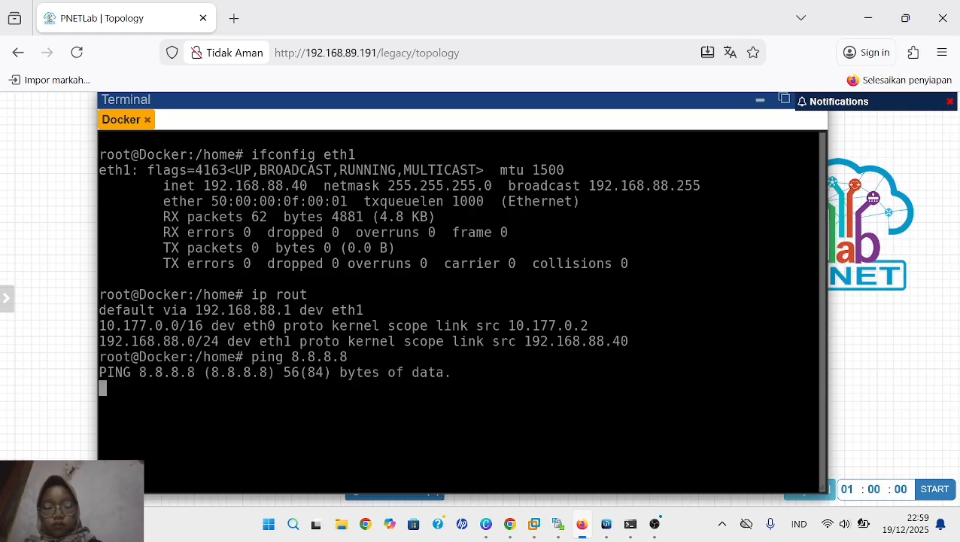
pyautogui.hotkey('ctrl', 'c')
pyautogui.hotkey('ctrl', 'c')
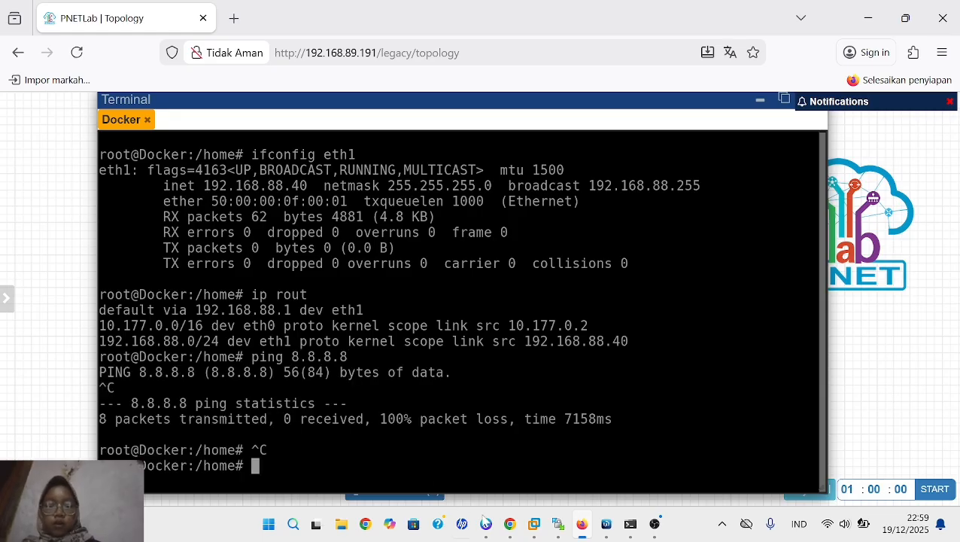
# - Switch to WinBox, open the existing src-nat rule in the firewall's NAT rules, and remove its Src. Address List entry
pyautogui.click(607, 524)
pyautogui.click(95, 186)
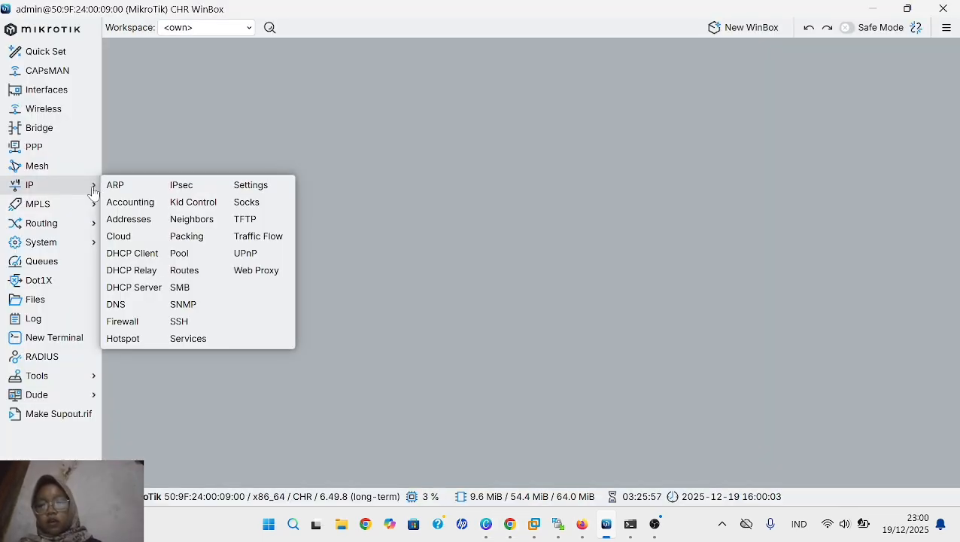
pyautogui.click(142, 321)
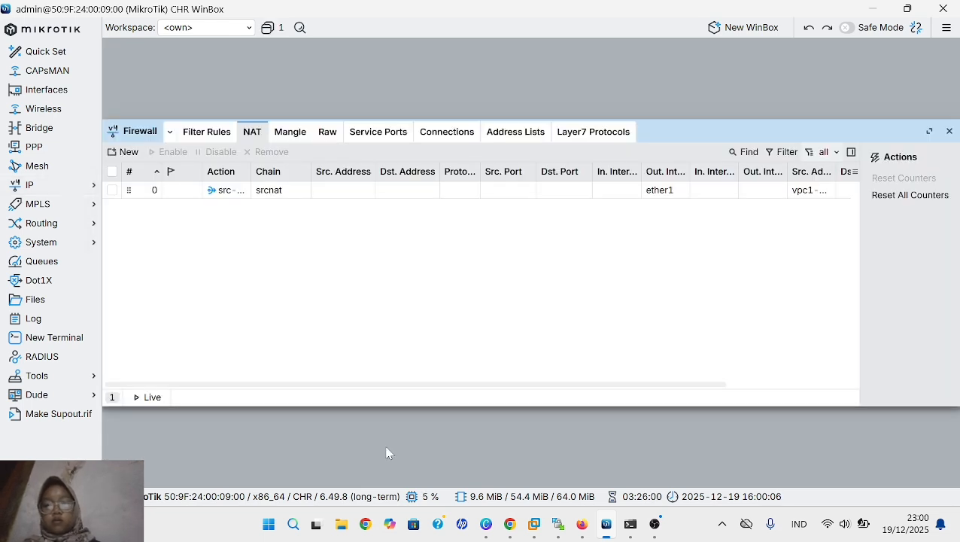
pyautogui.click(206, 132)
pyautogui.click(252, 133)
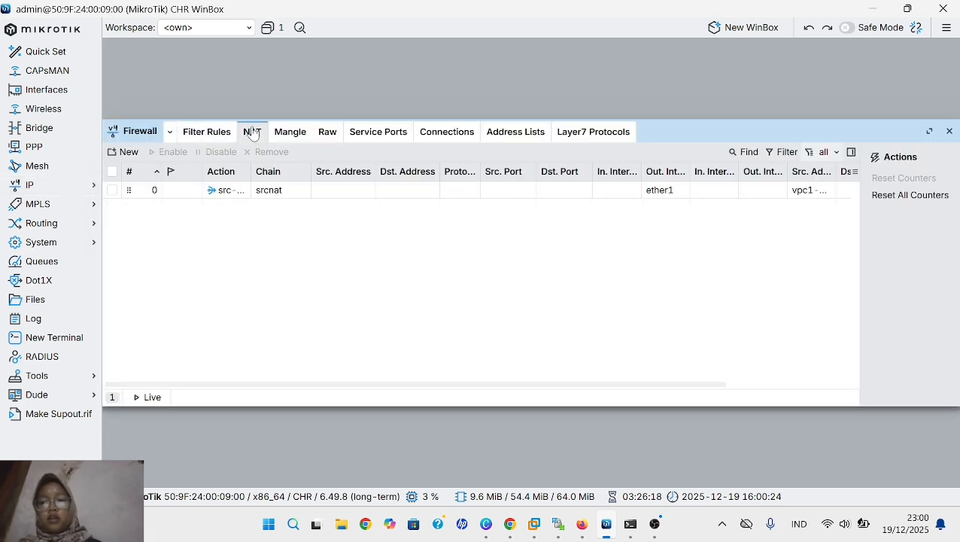
pyautogui.click(239, 193)
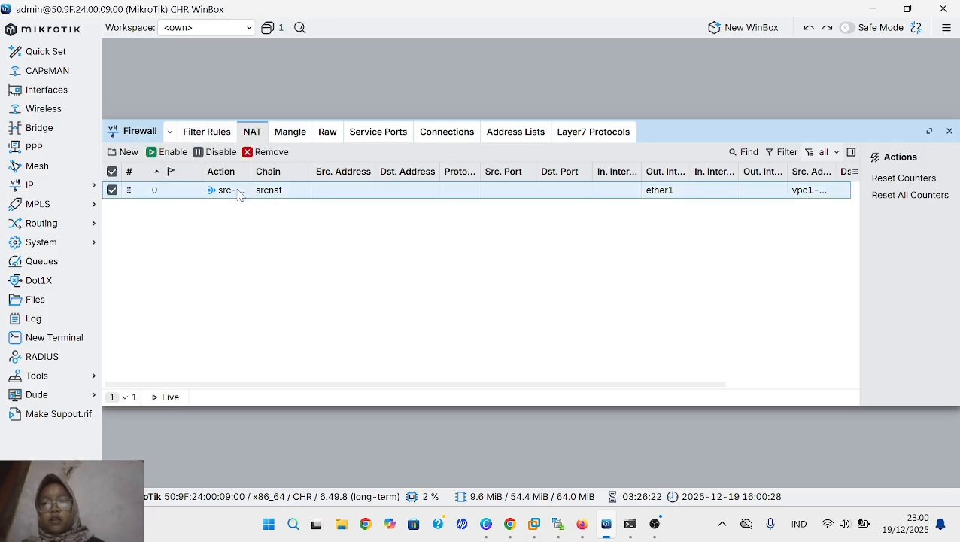
pyautogui.doubleClick(239, 193)
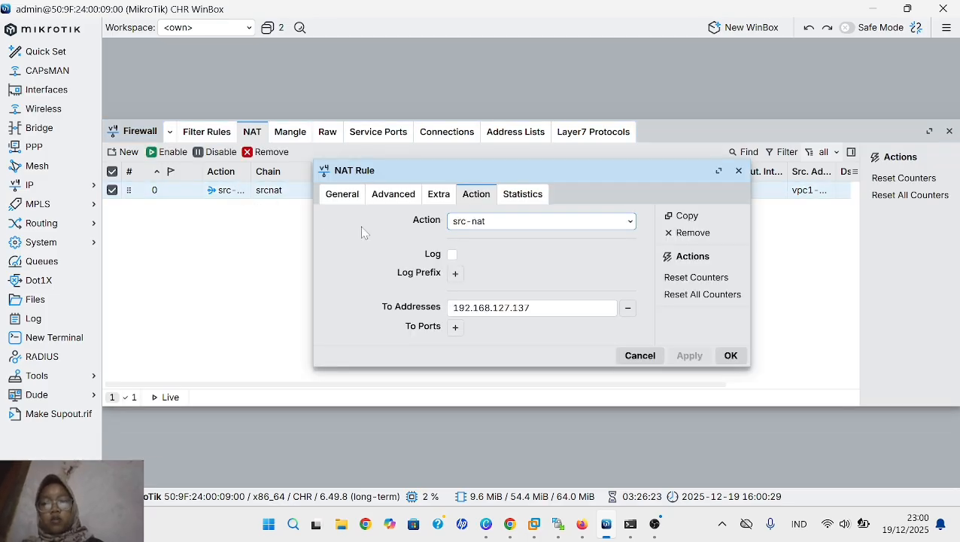
pyautogui.click(393, 197)
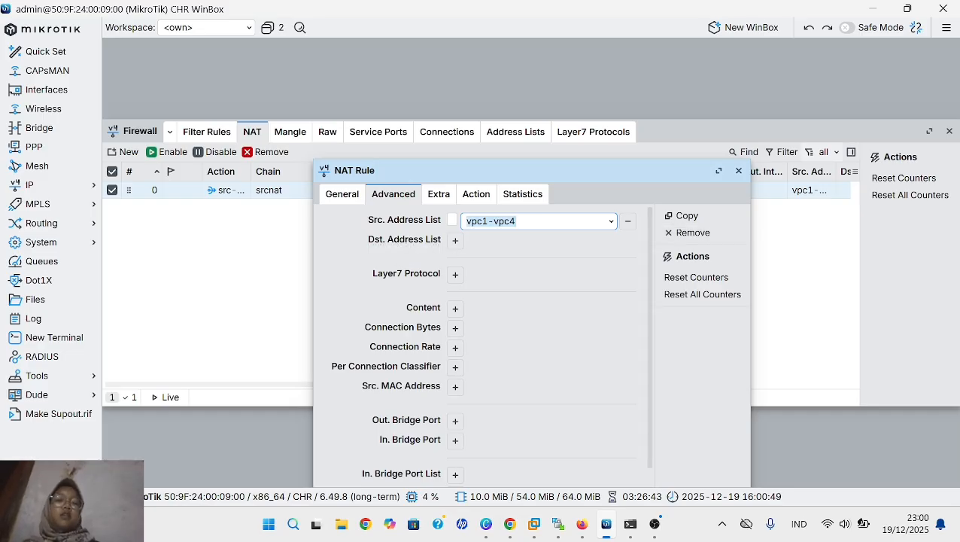
pyautogui.click(628, 221)
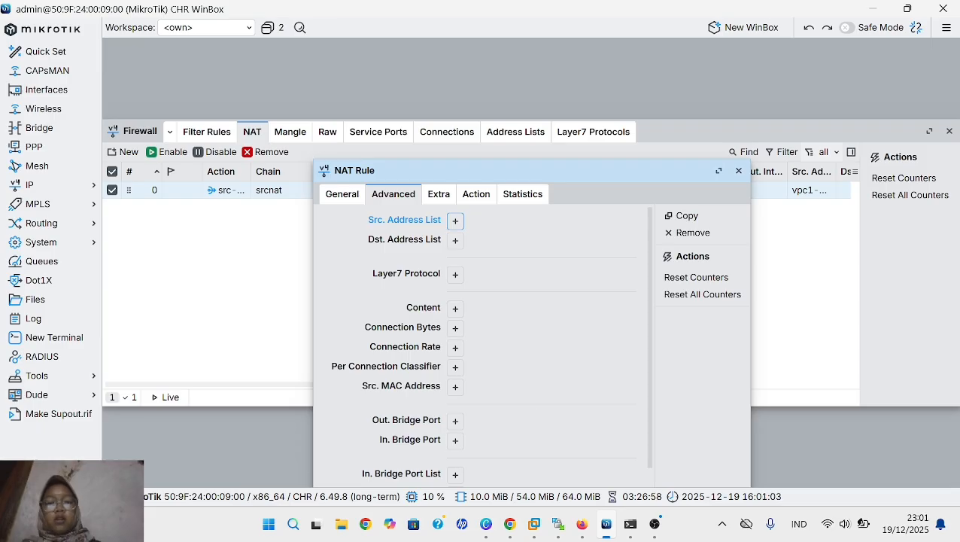
# - Change the NAT rule's action to masquerade, then apply and save the rule
pyautogui.click(476, 196)
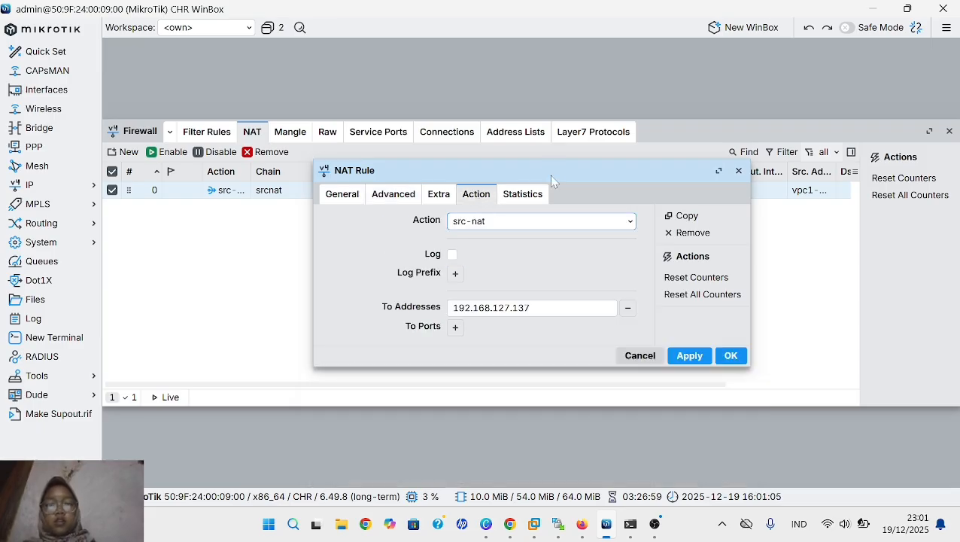
pyautogui.click(602, 225)
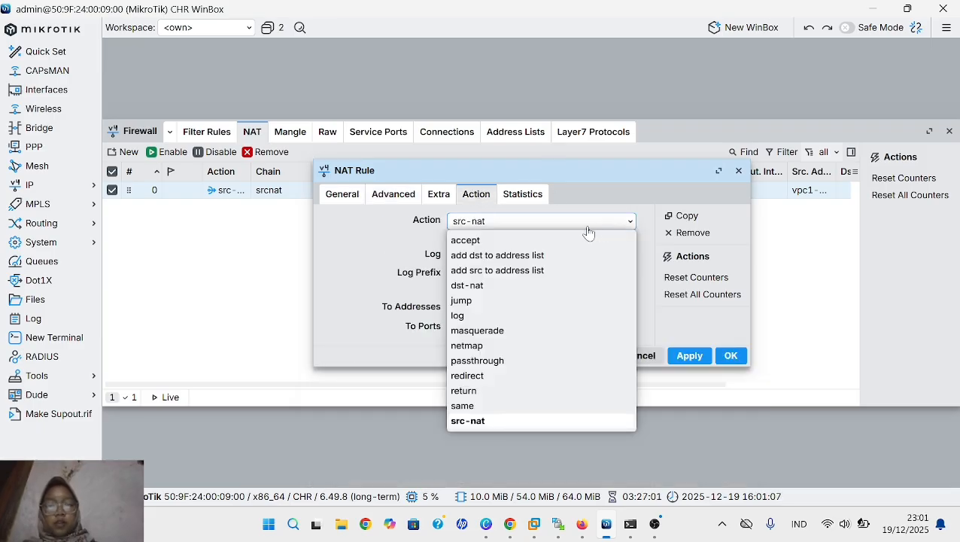
pyautogui.click(529, 332)
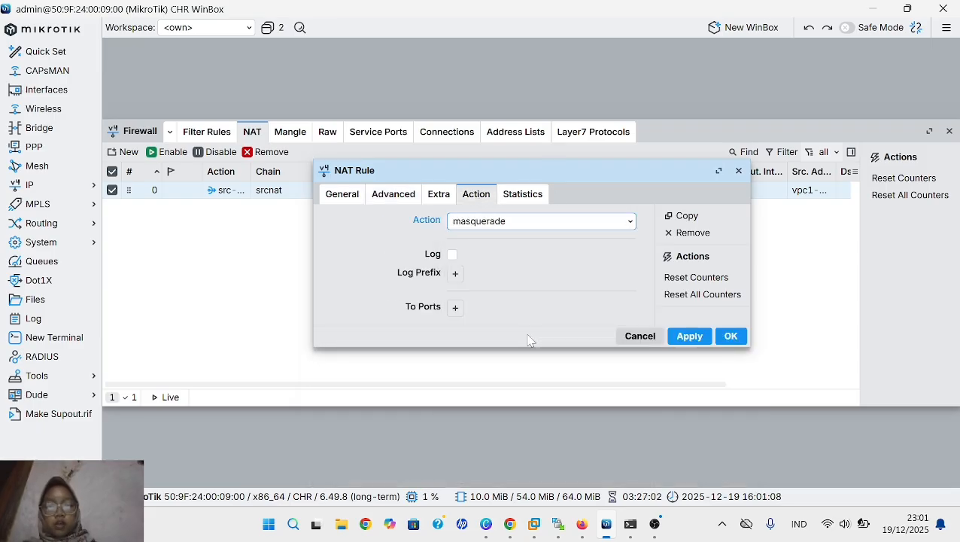
pyautogui.click(684, 343)
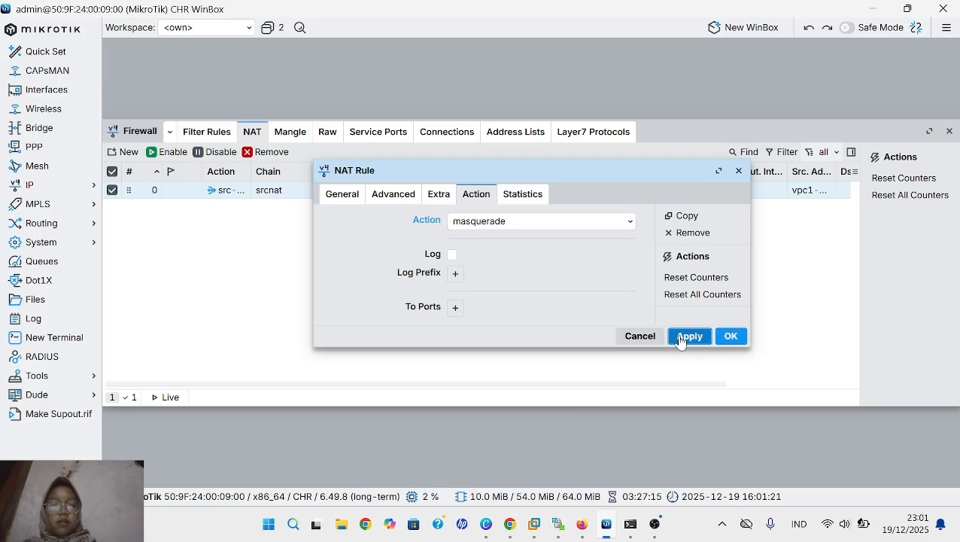
pyautogui.click(729, 336)
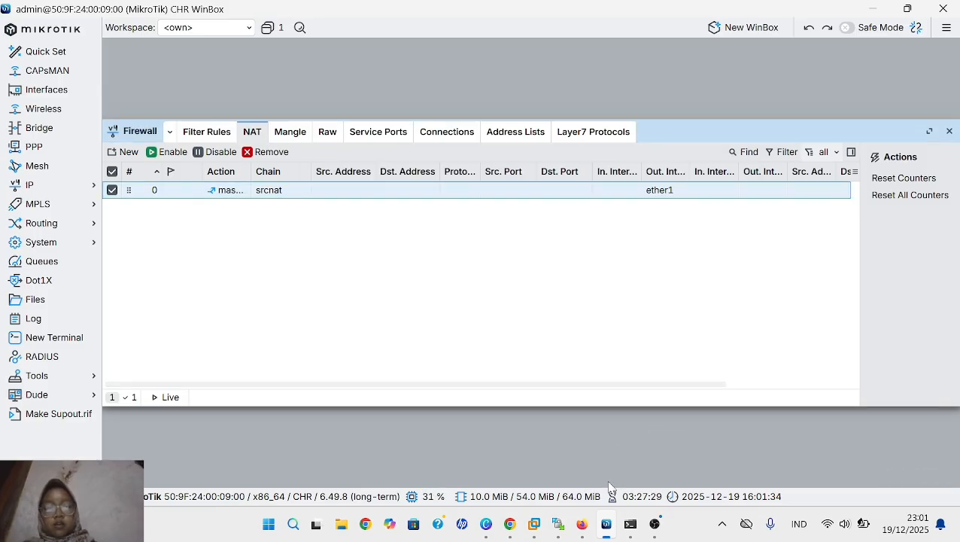
# - Switch back to the Docker terminal in Firefox, repeat "ping 8.8.8.8", and stop it after a few packets
pyautogui.click(582, 527)
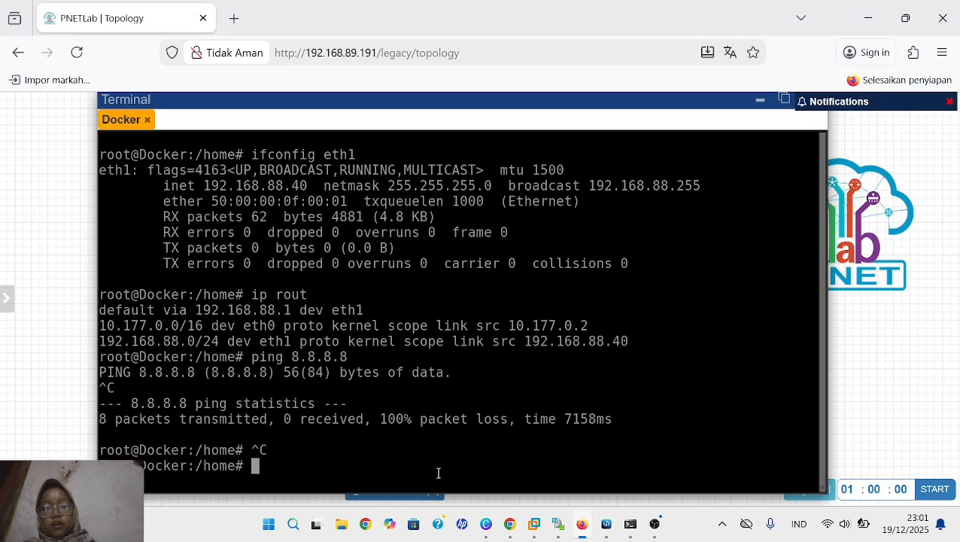
pyautogui.write('pin')
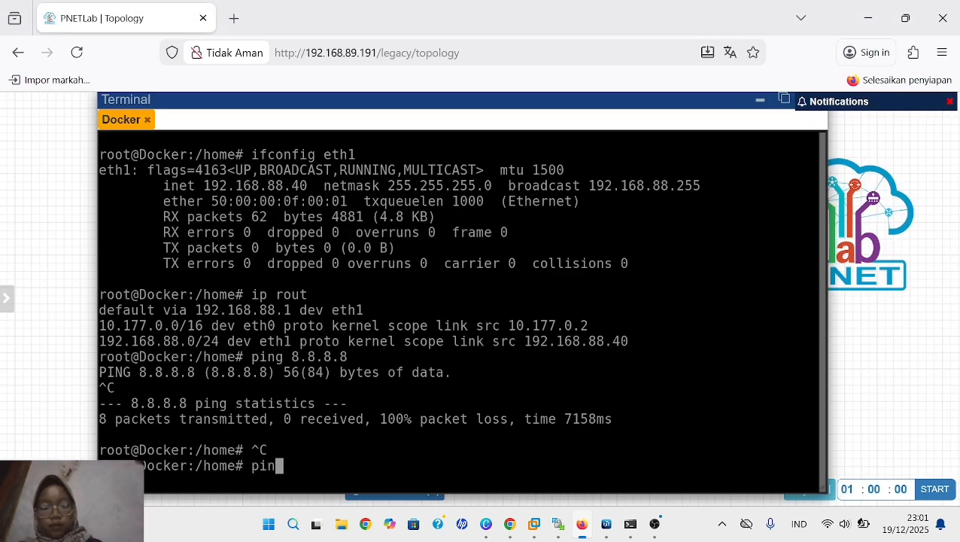
pyautogui.write('g 8.8.8.8')
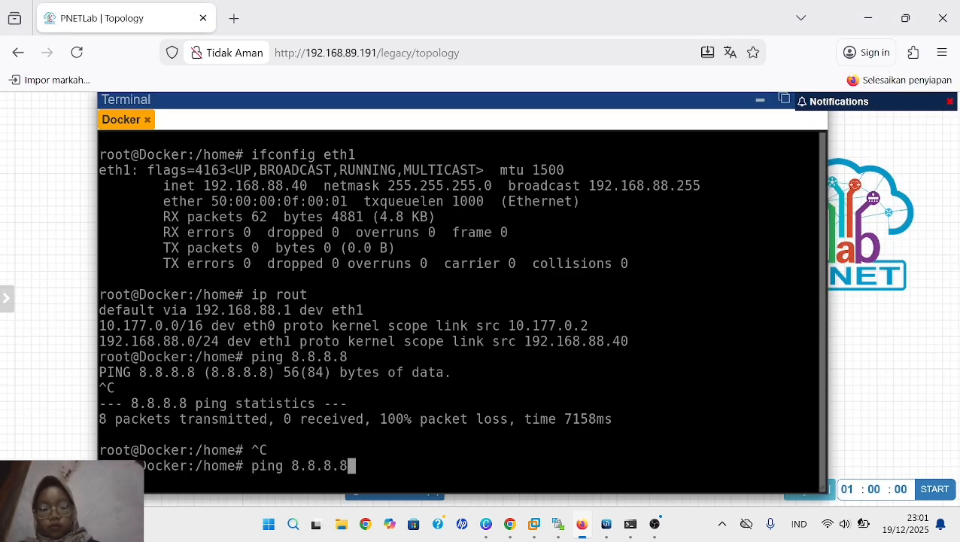
pyautogui.press('Return')
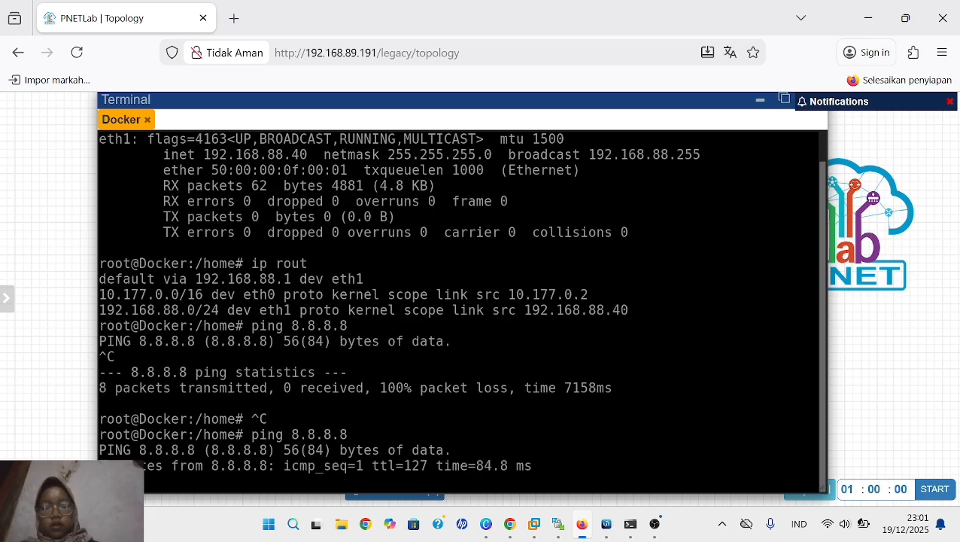
pyautogui.hotkey('ctrl', 'c')
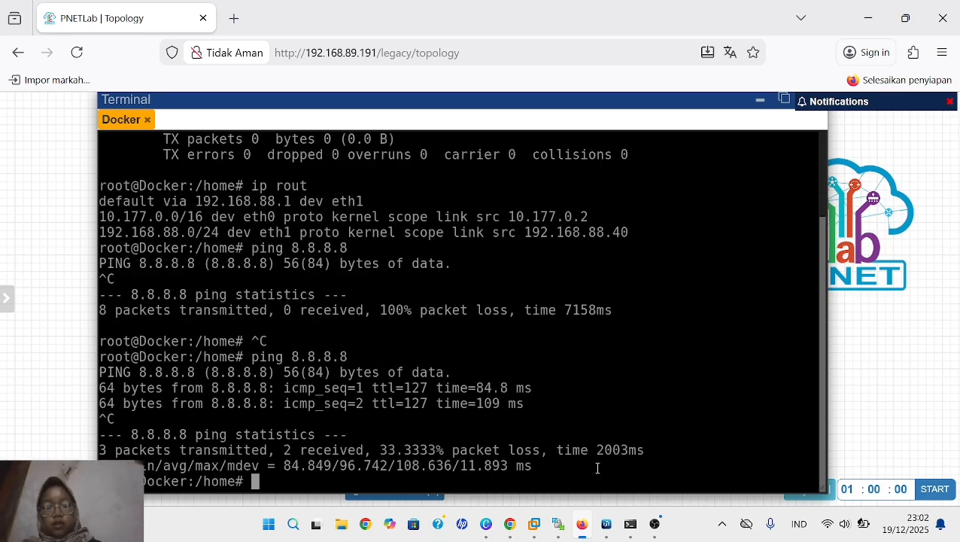
# - Test name resolution from the Docker node with "ping google.com" and stop the ping
pyautogui.write('ping g')
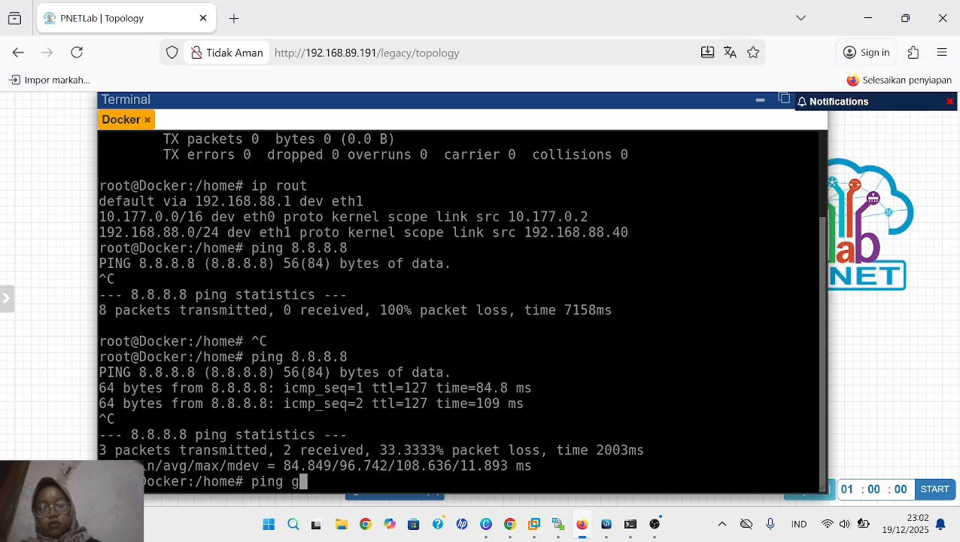
pyautogui.write('oogle')
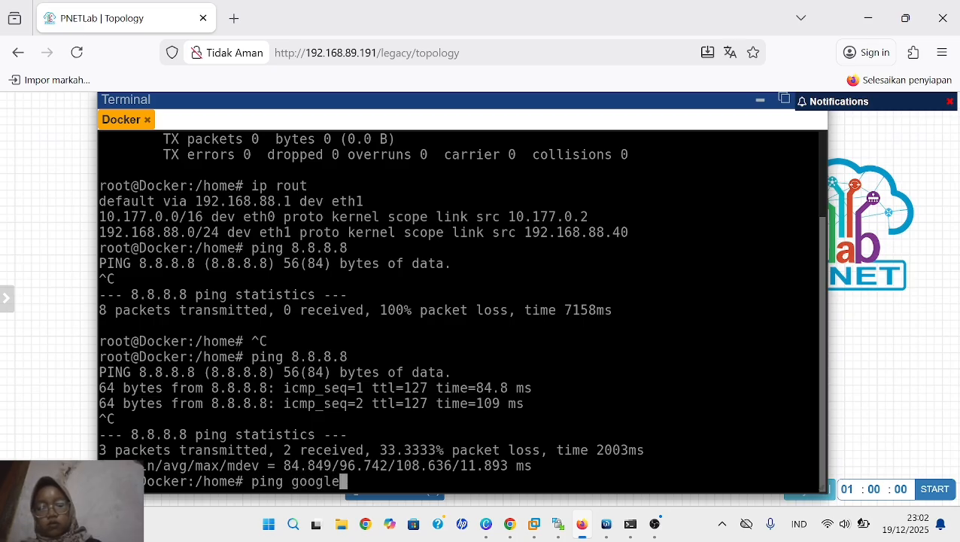
pyautogui.write('.com')
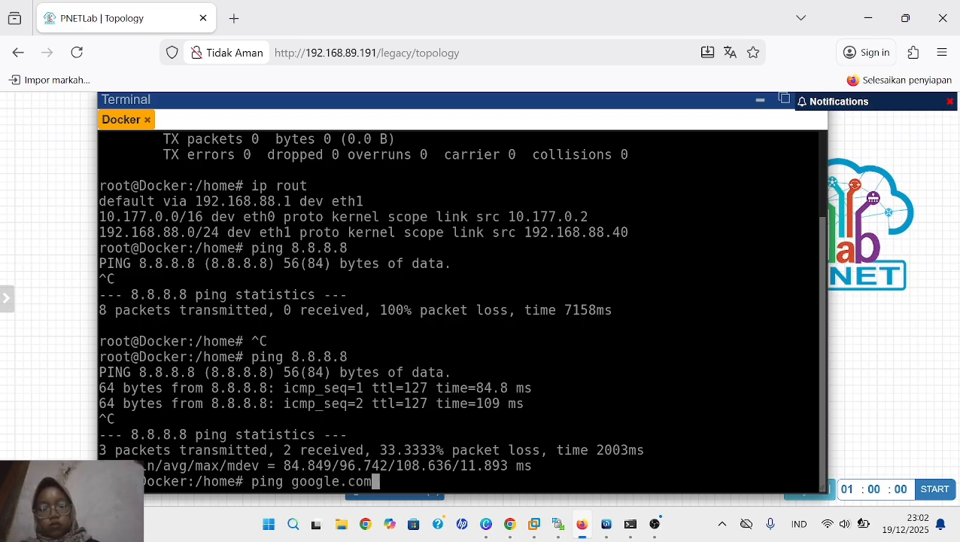
pyautogui.press('Return')
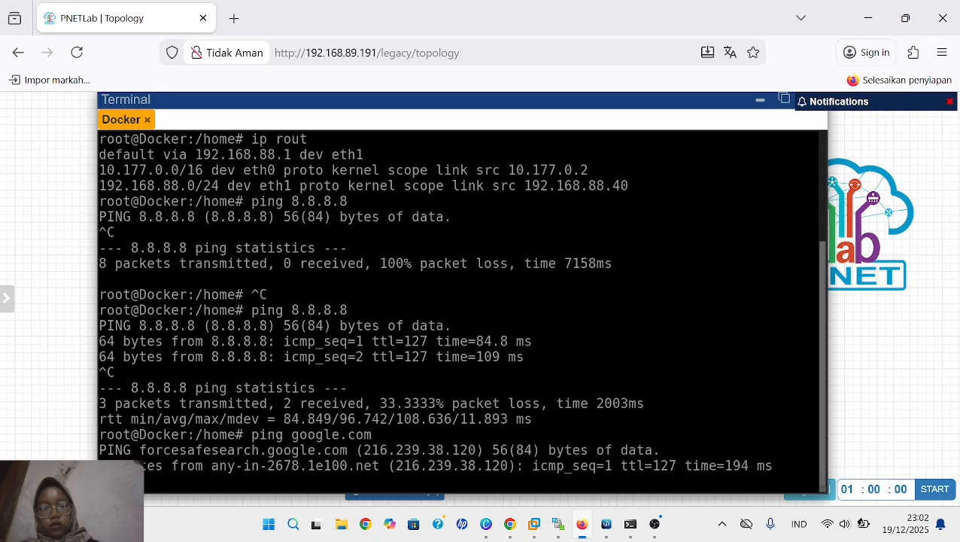
pyautogui.hotkey('ctrl', 'c')
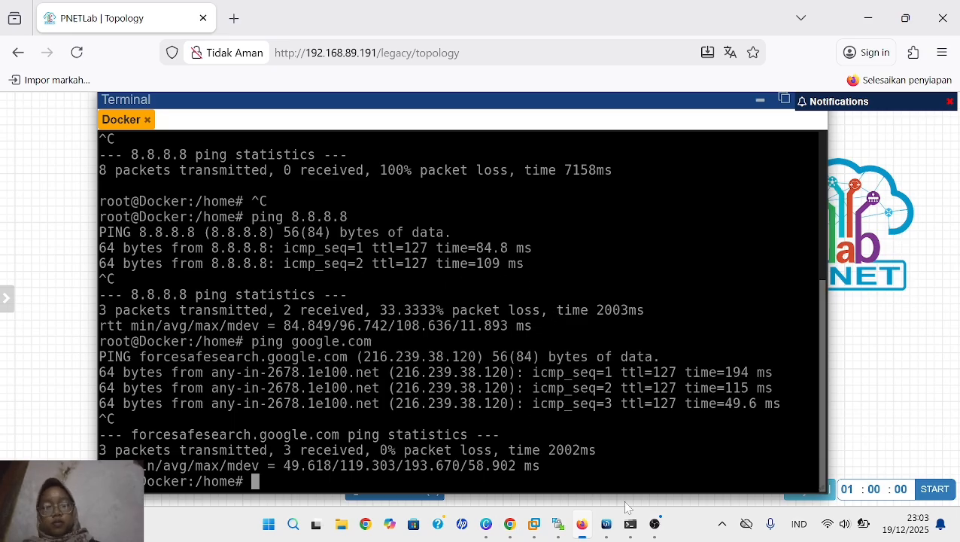
# - Switch back to WinBox and start a new firewall NAT rule with its chain set to dstnat
pyautogui.click(607, 526)
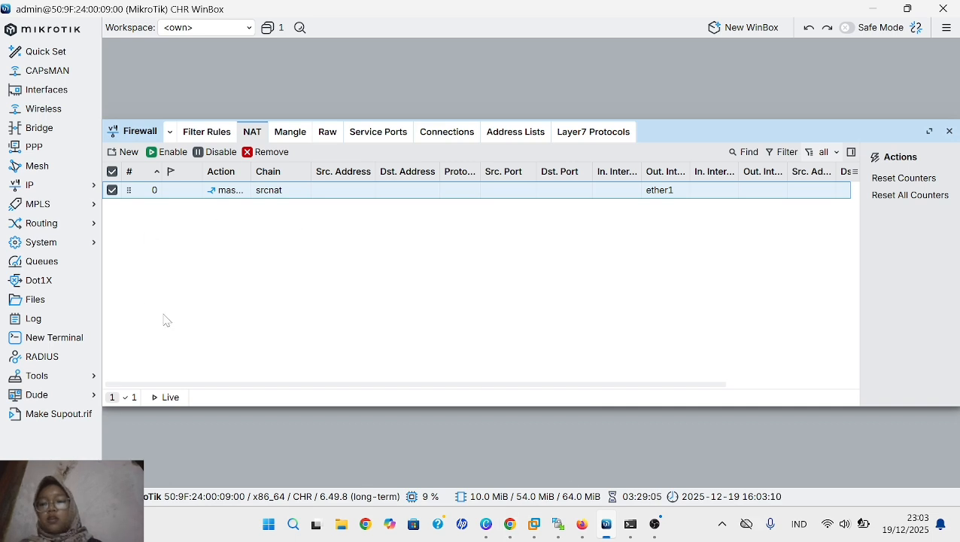
pyautogui.click(130, 153)
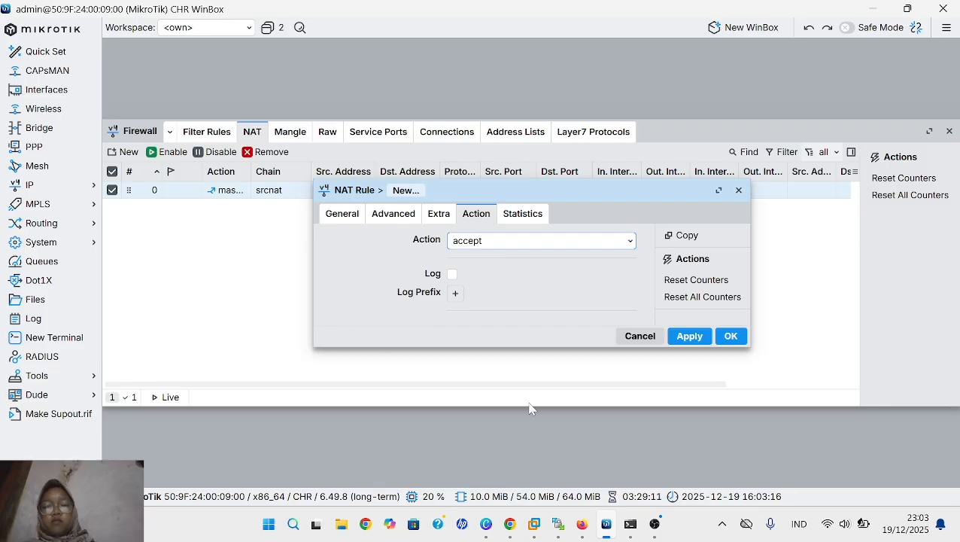
pyautogui.click(351, 219)
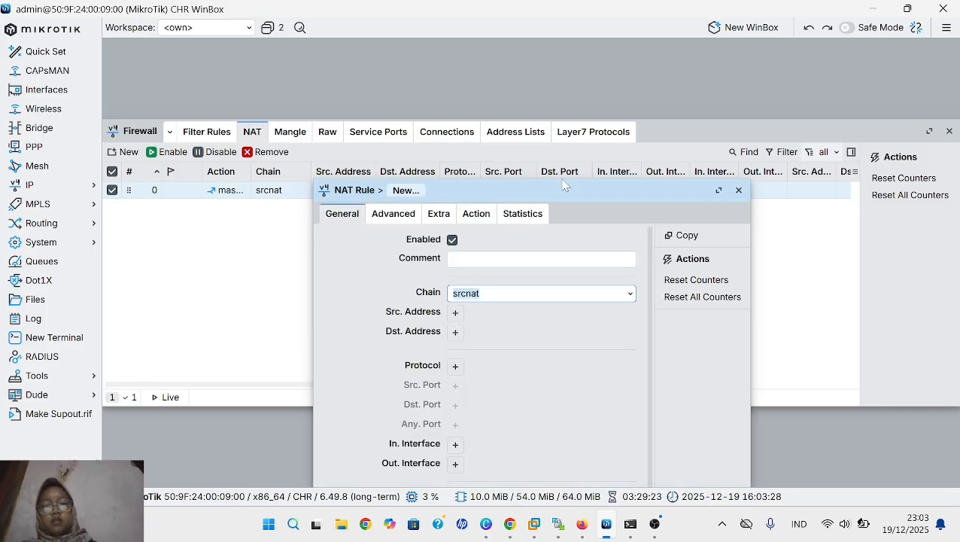
pyautogui.moveTo(568, 195); pyautogui.dragTo(541, 17)
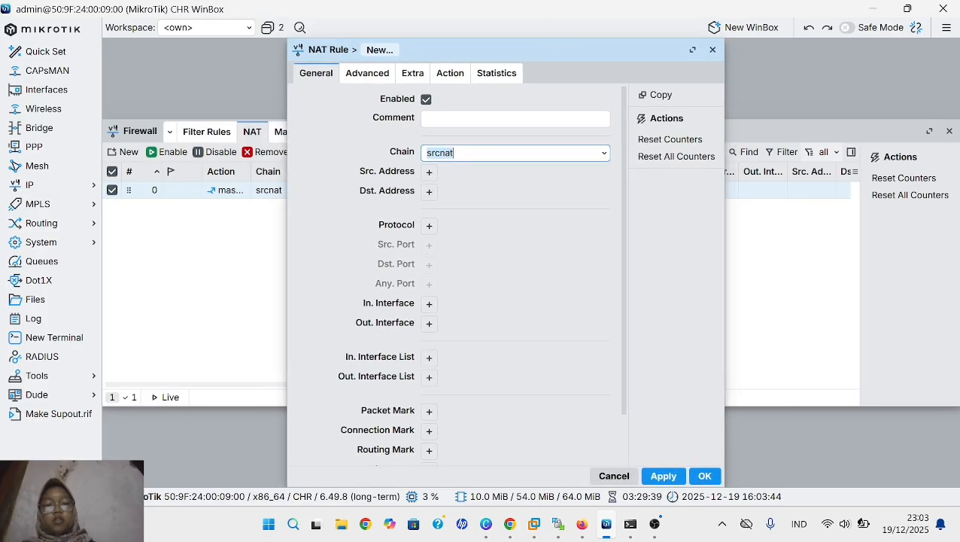
pyautogui.click(604, 152)
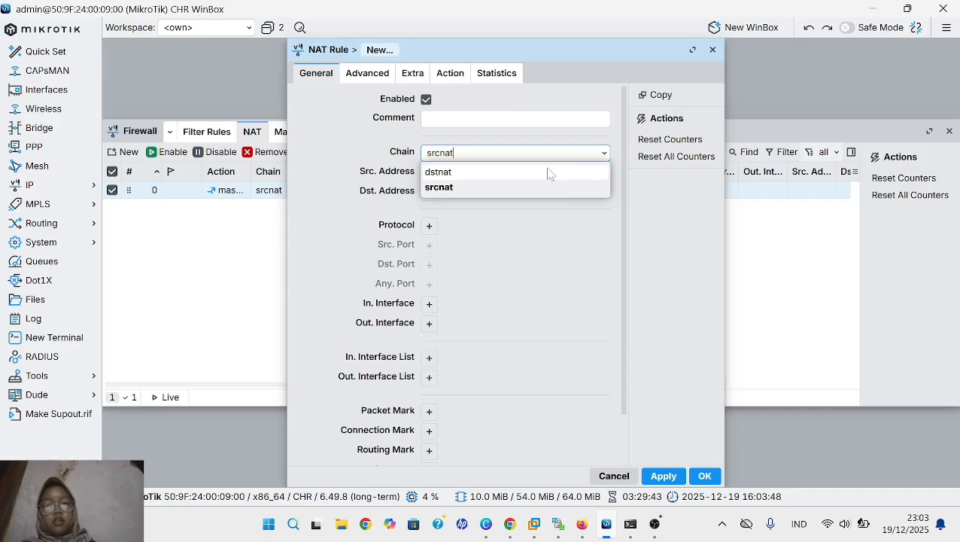
pyautogui.click(504, 172)
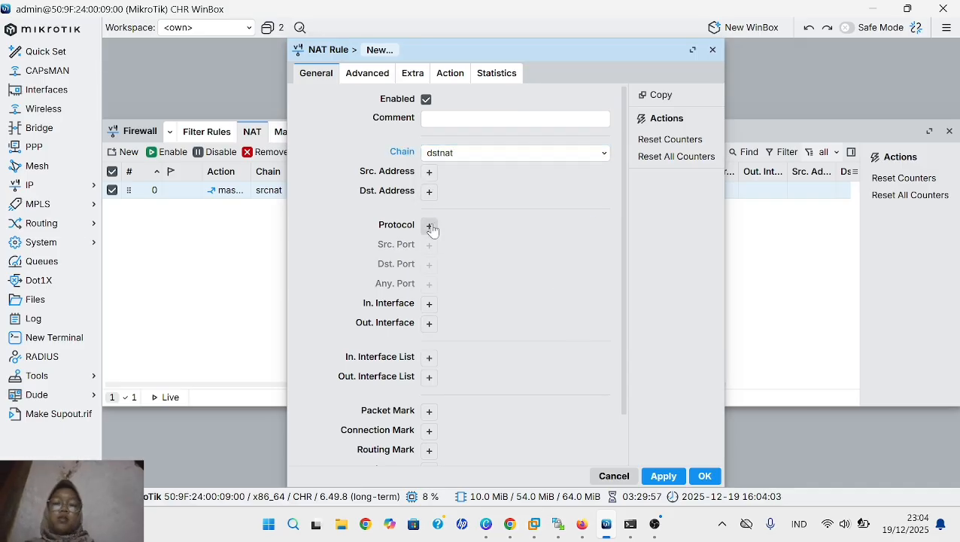
# - Make the new NAT rule match protocol 6 (tcp) with destination port 8181
pyautogui.click(429, 225)
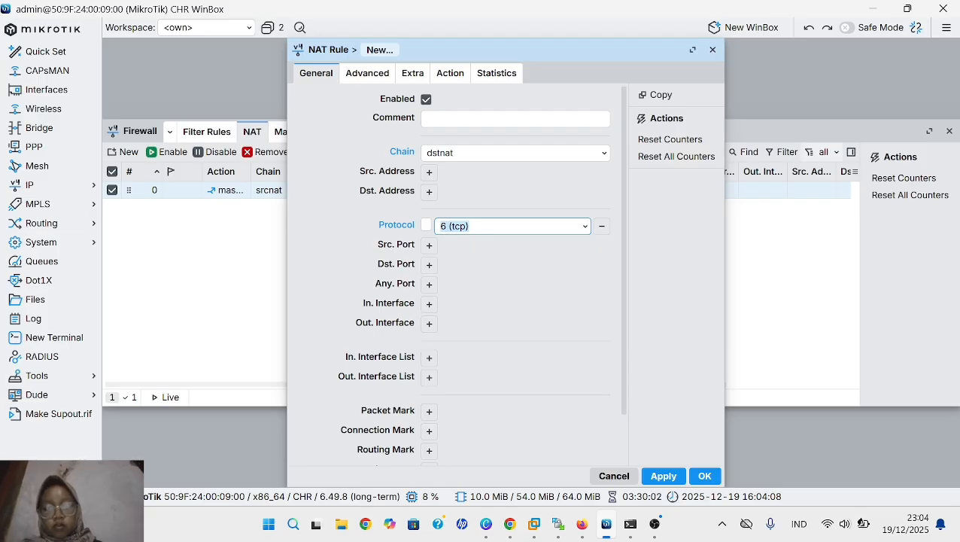
pyautogui.click(429, 264)
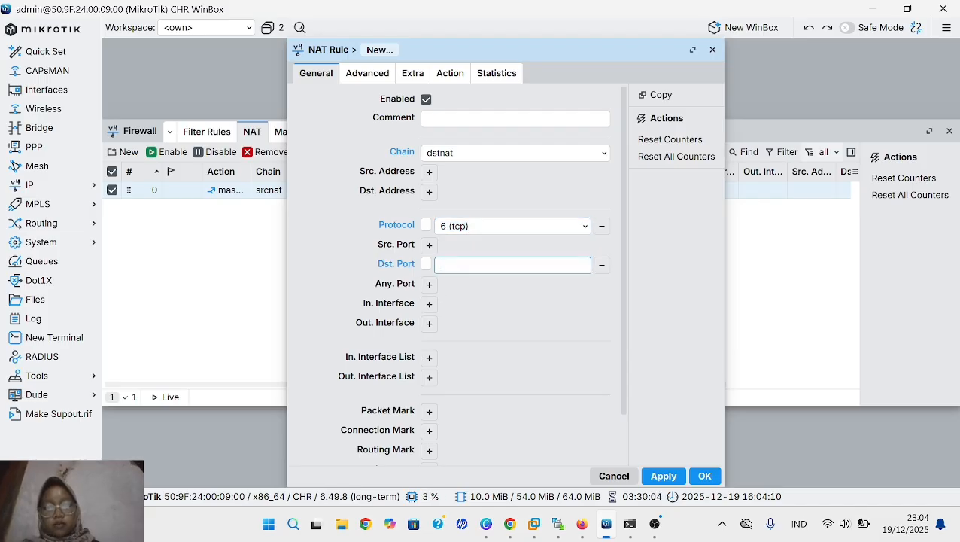
pyautogui.write('8')
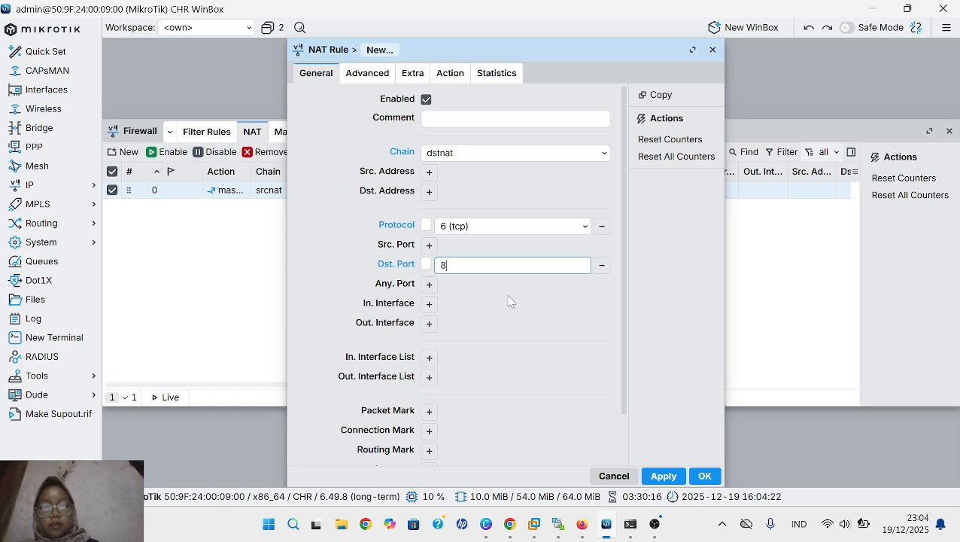
pyautogui.write('181')
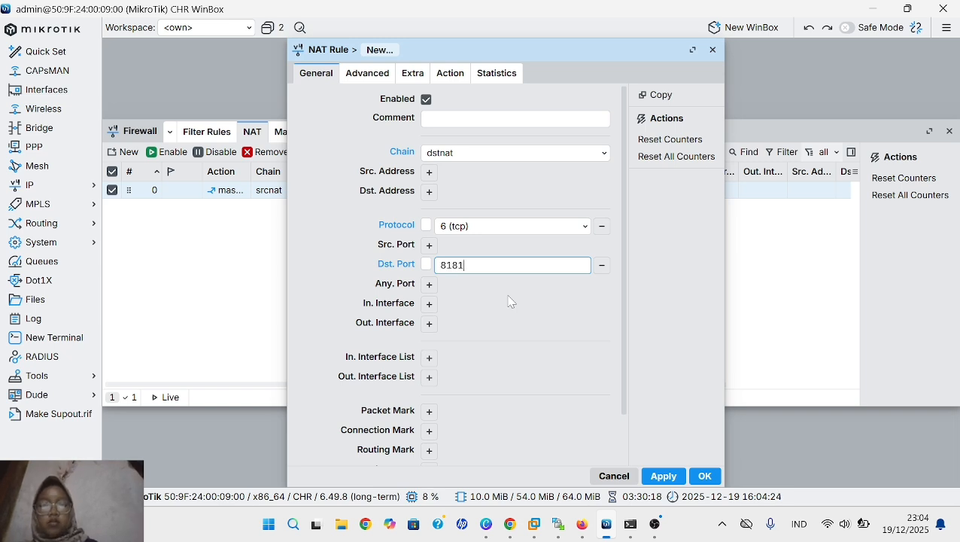
# - Add a Dst. Address of 192.168.127.137 to the new NAT rule
pyautogui.click(429, 194)
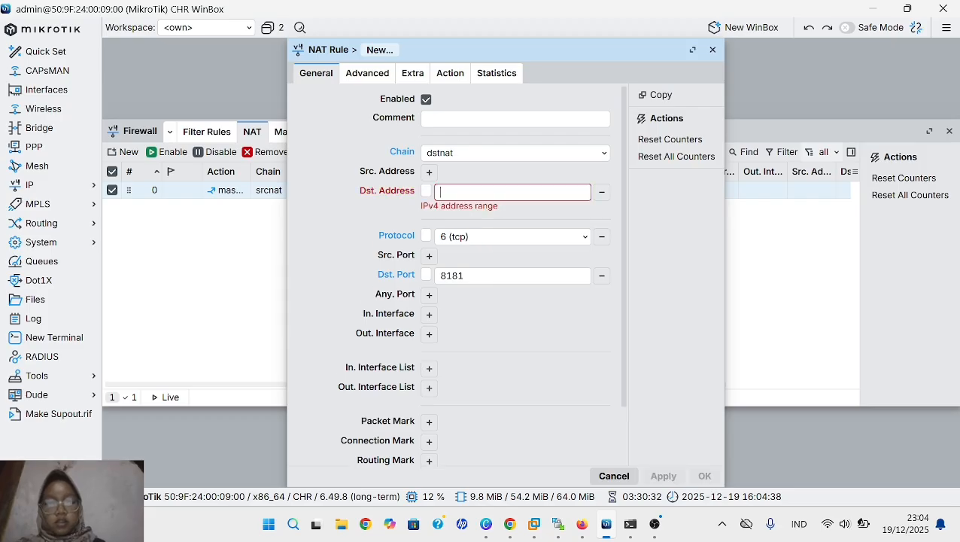
pyautogui.write('192.1')
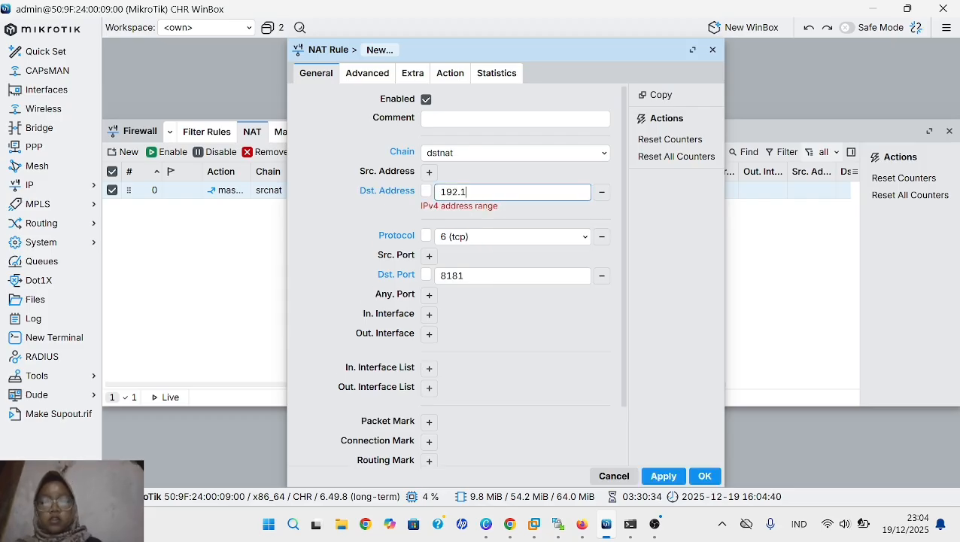
pyautogui.write('68.')
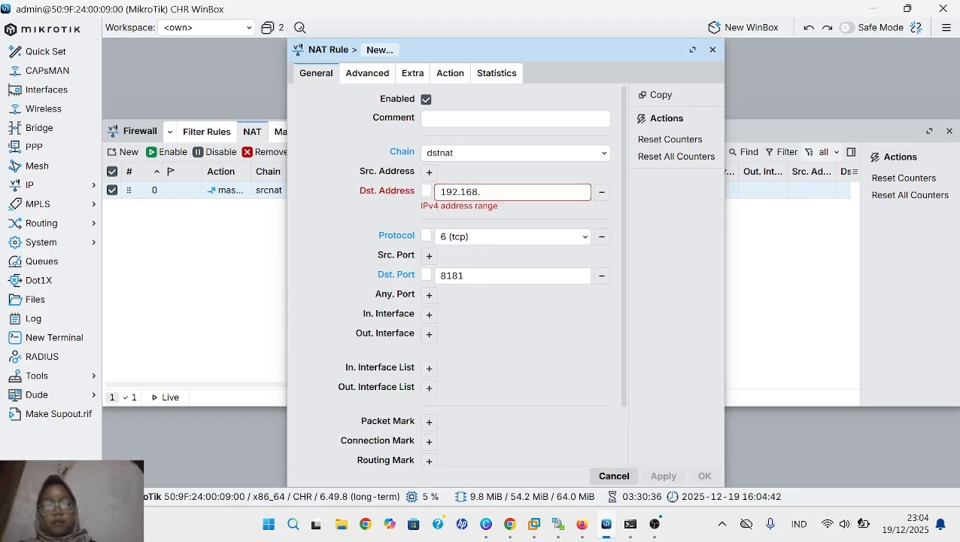
pyautogui.write('12')
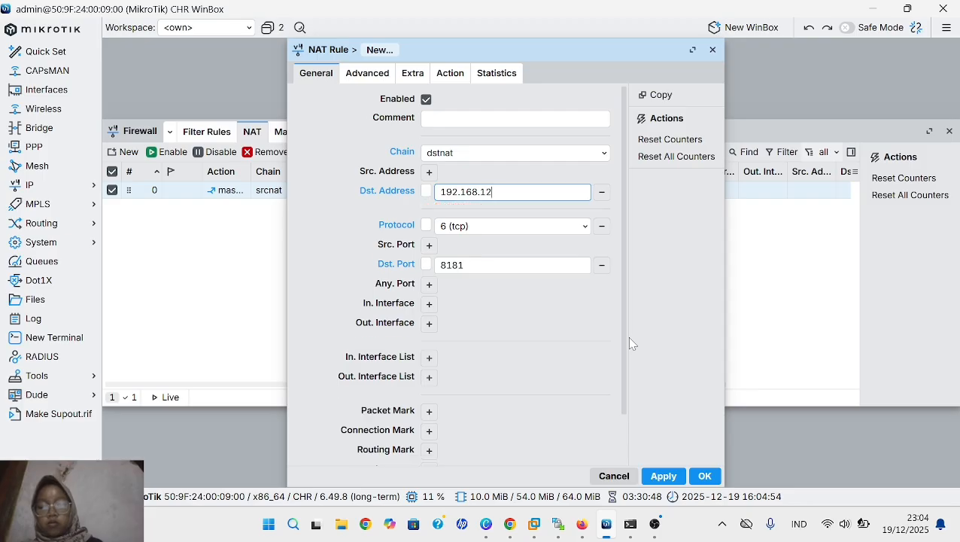
pyautogui.write('7.13')
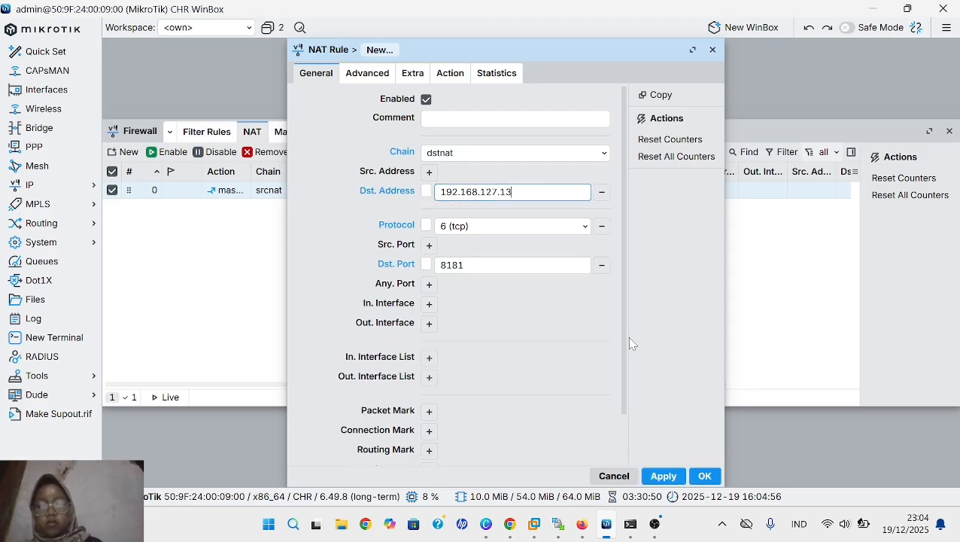
pyautogui.write('7')
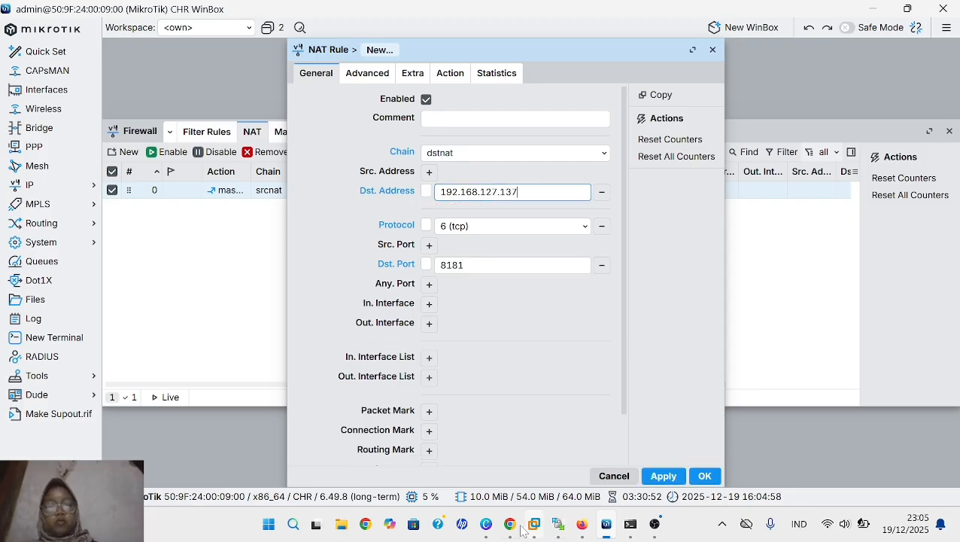
# - Set the new rule's action to dst-nat with To Addresses 192.168.88.40
pyautogui.click(451, 74)
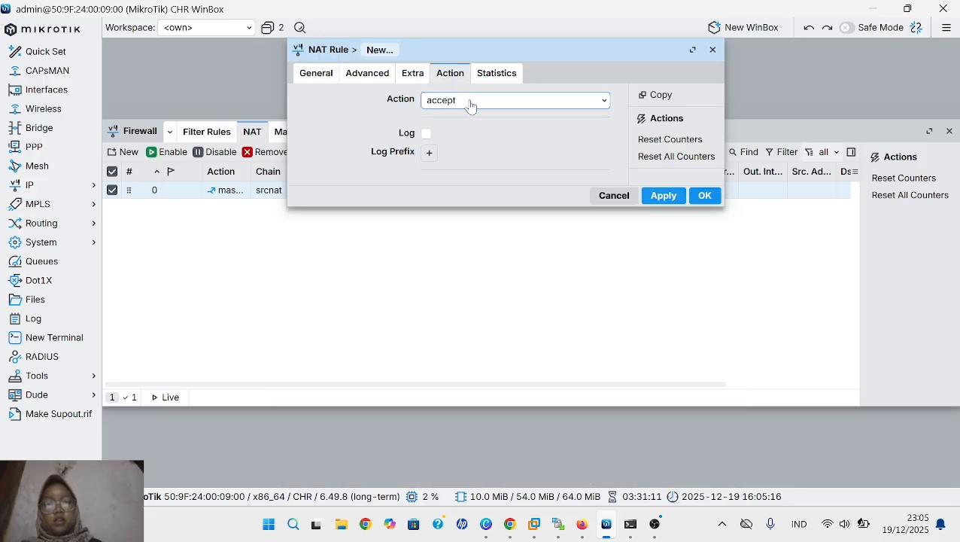
pyautogui.click(470, 103)
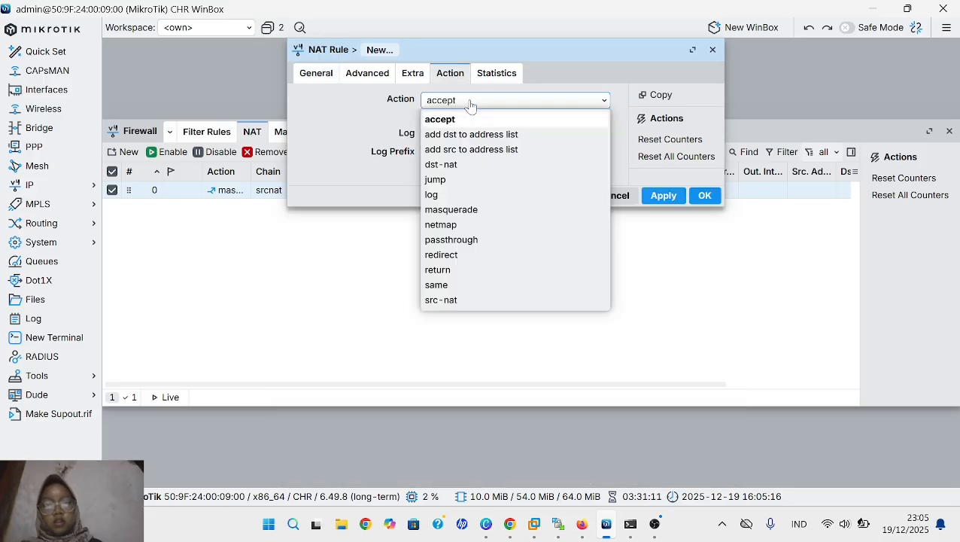
pyautogui.click(443, 164)
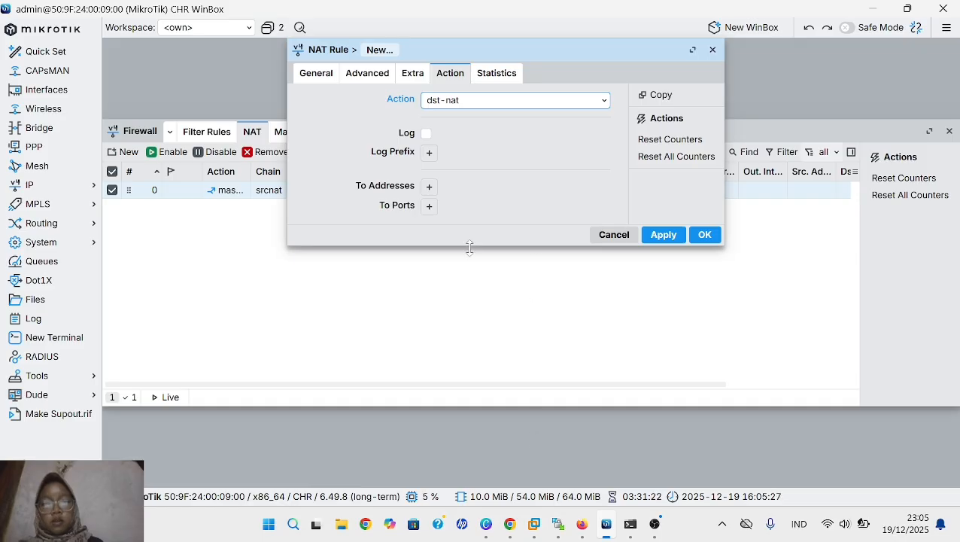
pyautogui.click(429, 186)
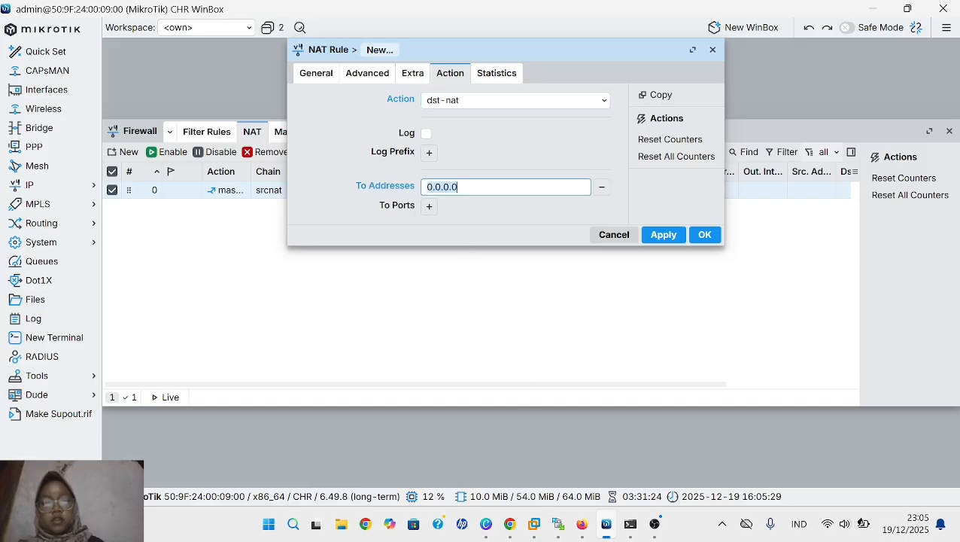
pyautogui.press('BackSpace')
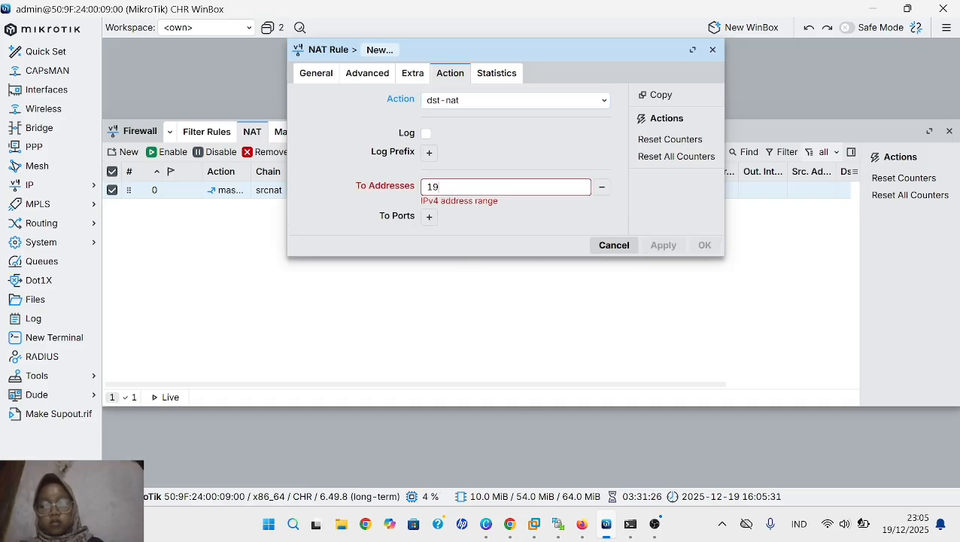
pyautogui.write('192.168')
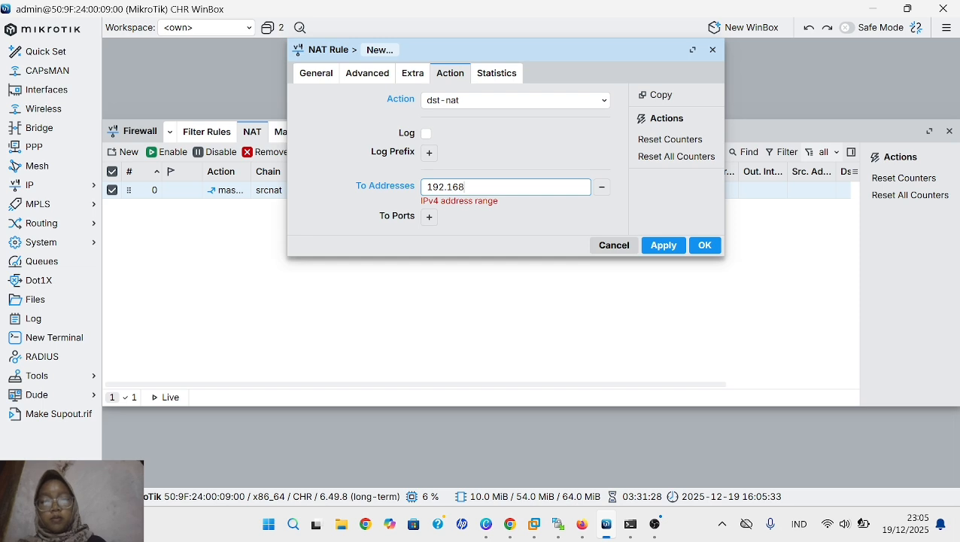
pyautogui.write('.')
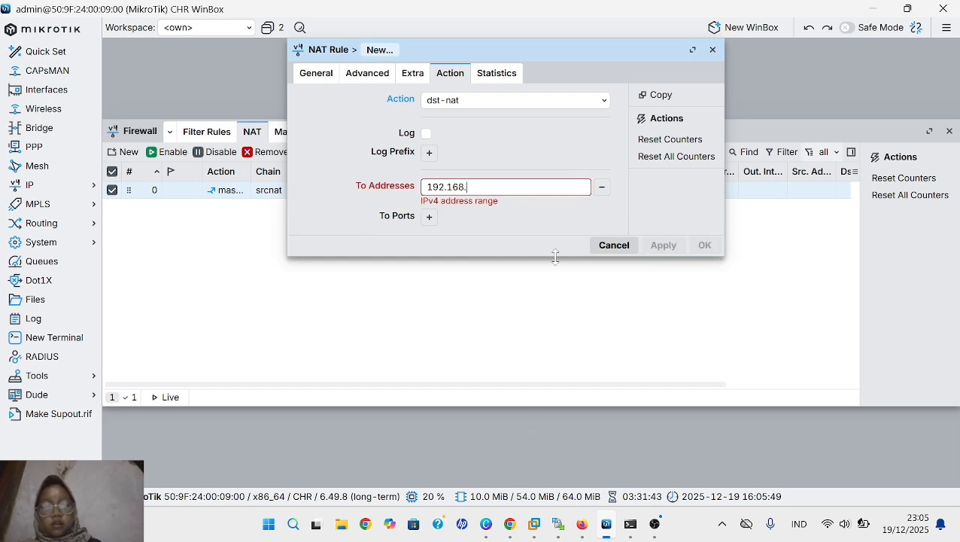
pyautogui.write('88.')
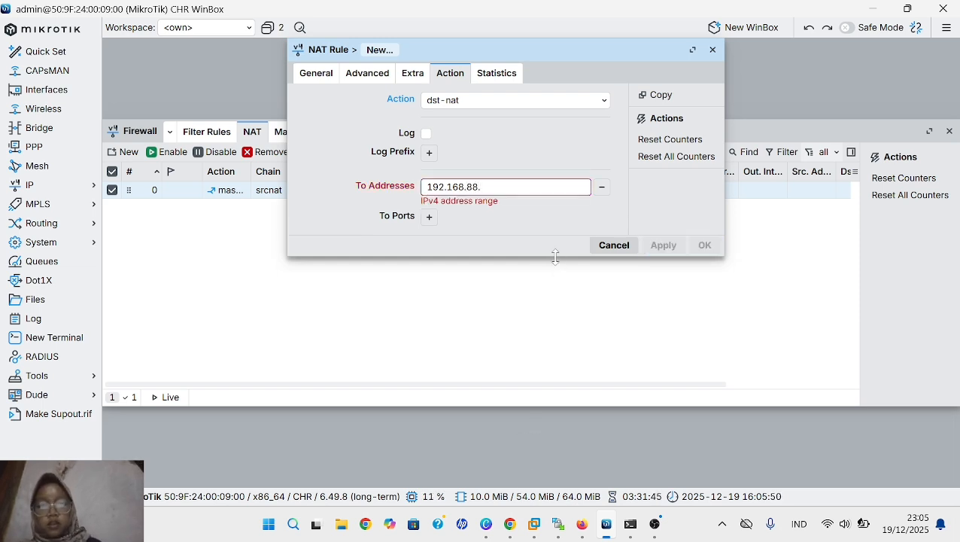
pyautogui.write('40')
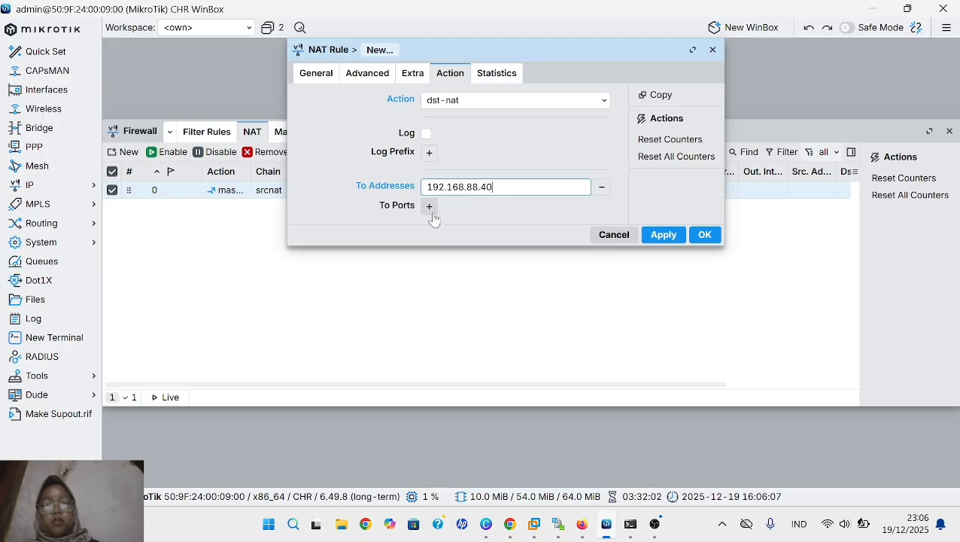
# - Set the rule's To Ports to 80, save the rule, and close the Firewall window
pyautogui.click(432, 215)
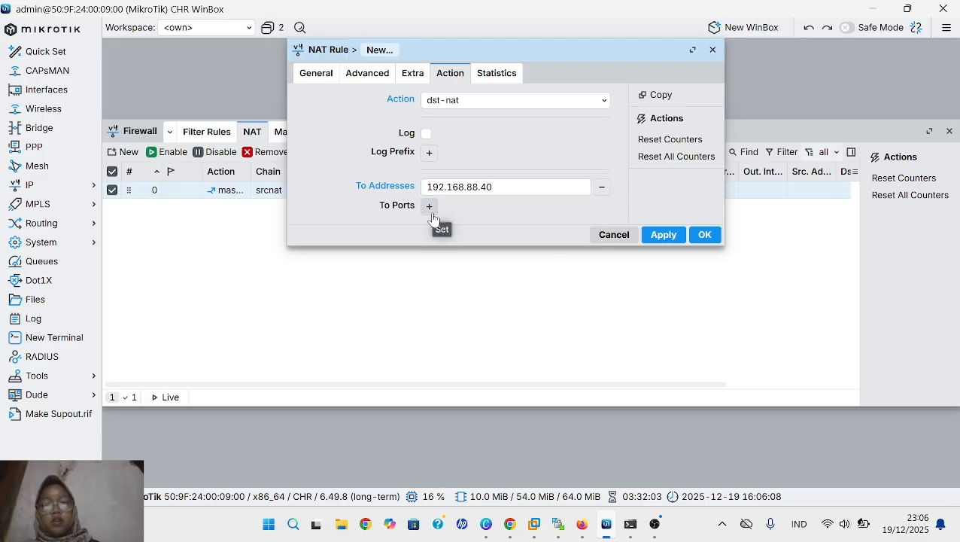
pyautogui.press('BackSpace')
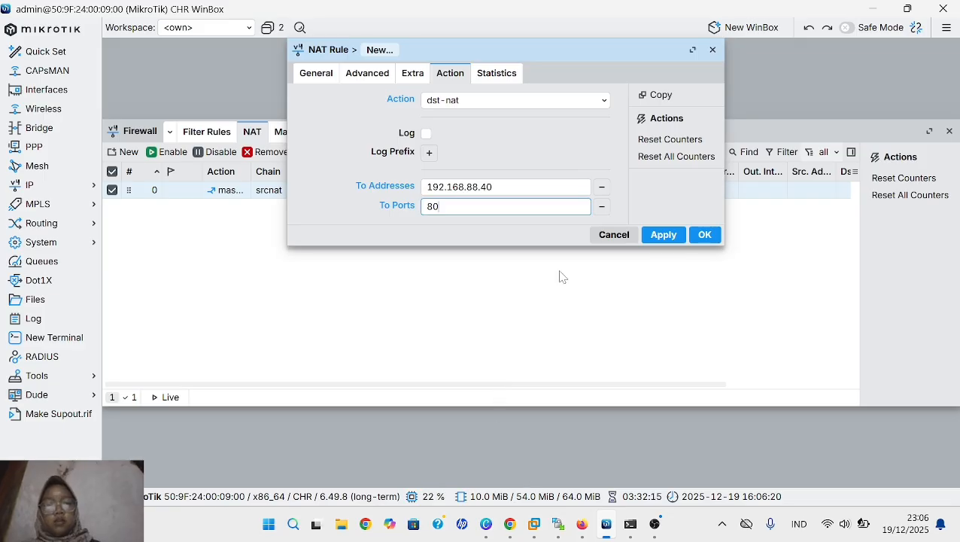
pyautogui.click(664, 236)
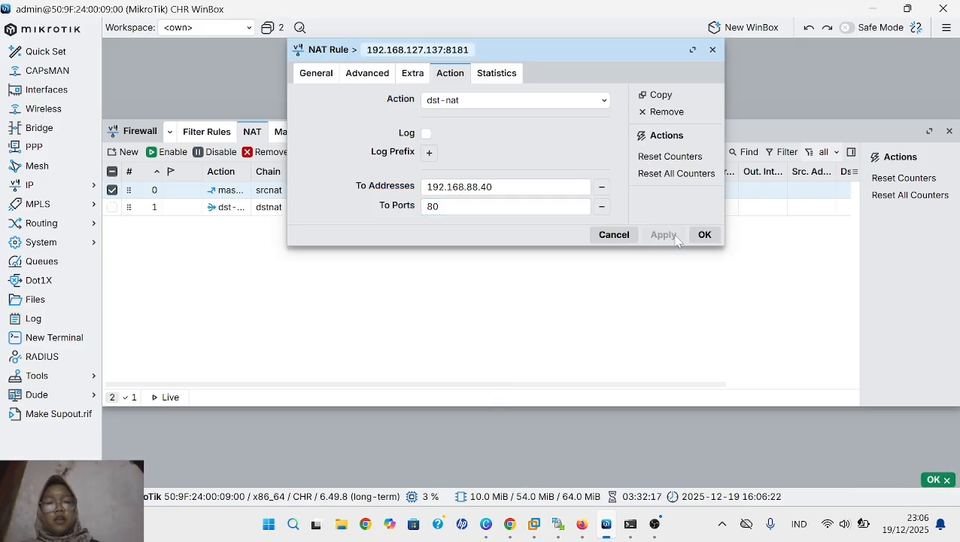
pyautogui.click(704, 239)
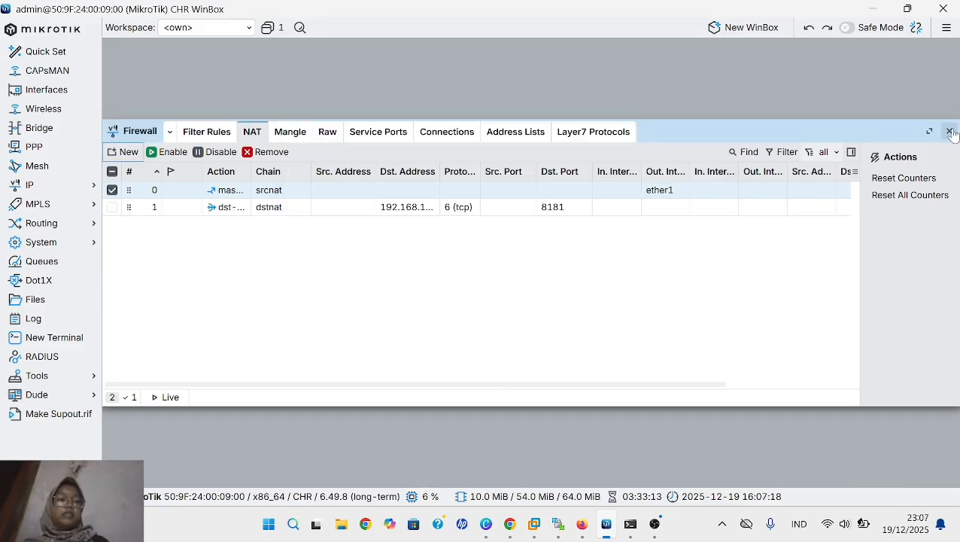
pyautogui.click(949, 131)
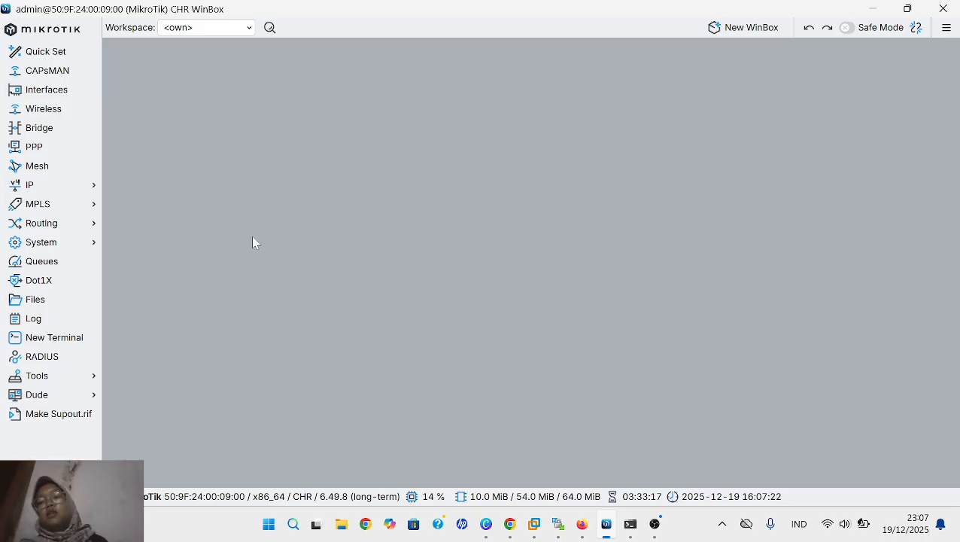
# - Open the router's IP DNS settings and enable Allow Remote Requests
pyautogui.click(91, 189)
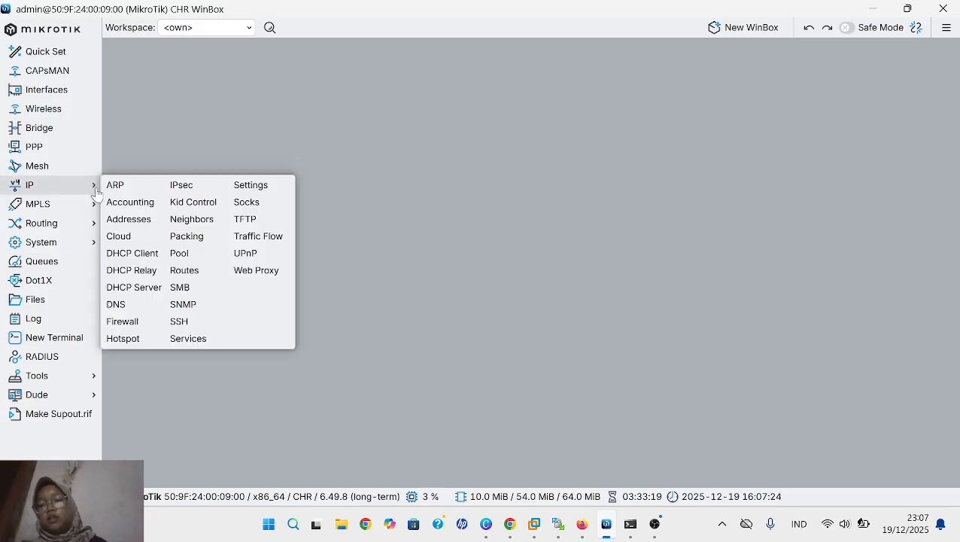
pyautogui.click(136, 307)
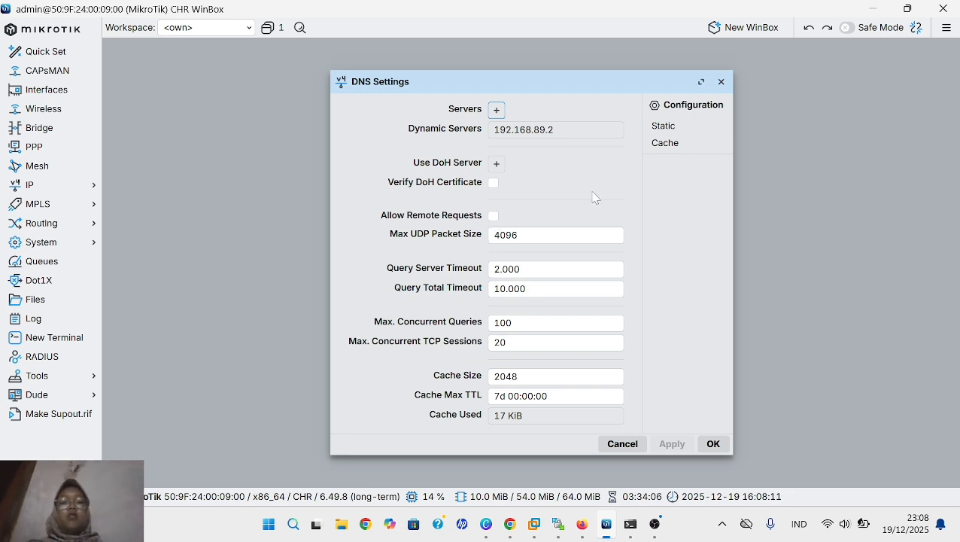
pyautogui.click(493, 216)
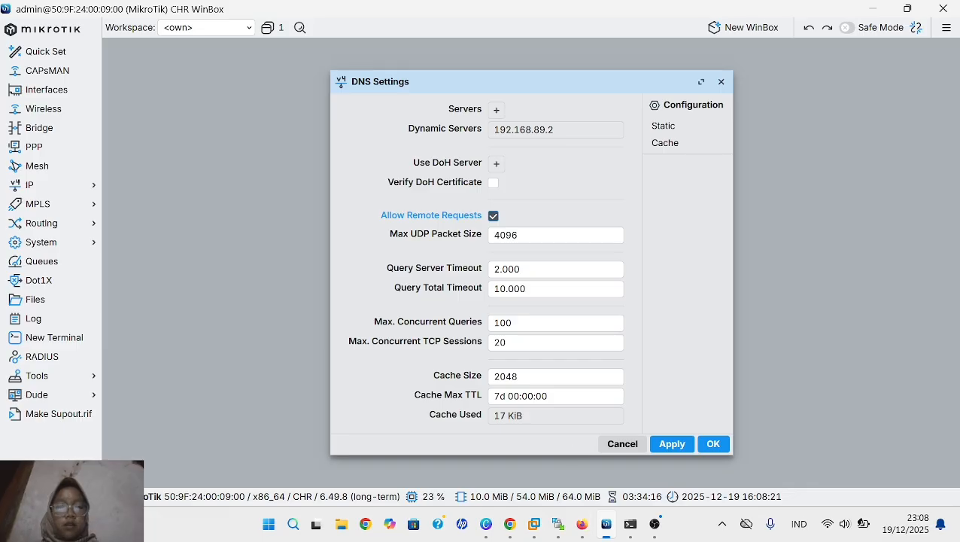
# - Create a new static DNS entry with the name "server 1.mydomain.com"
pyautogui.click(663, 127)
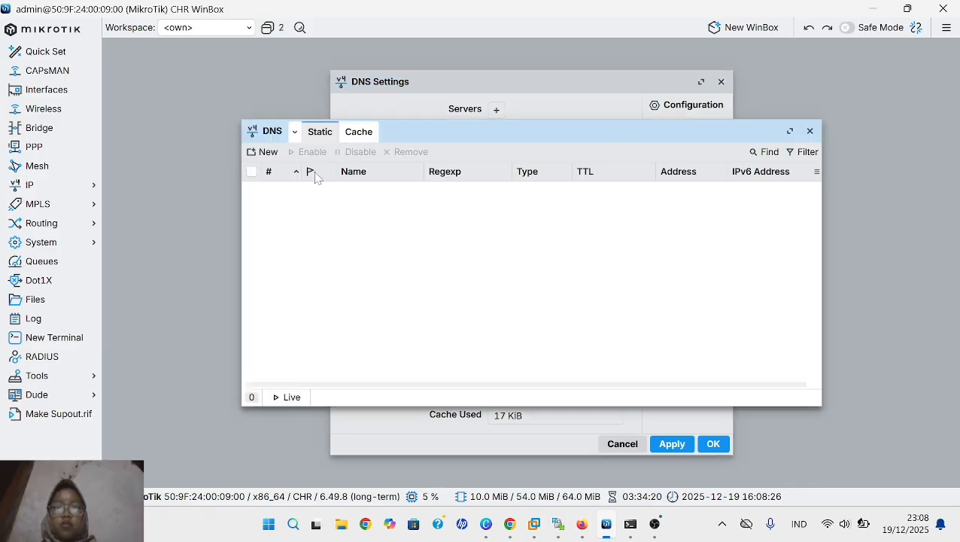
pyautogui.click(268, 155)
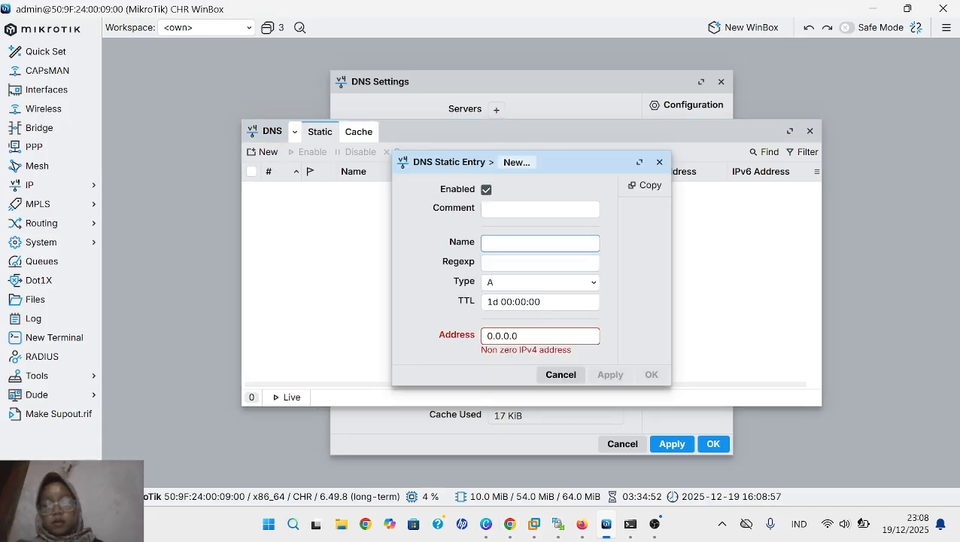
pyautogui.write('se')
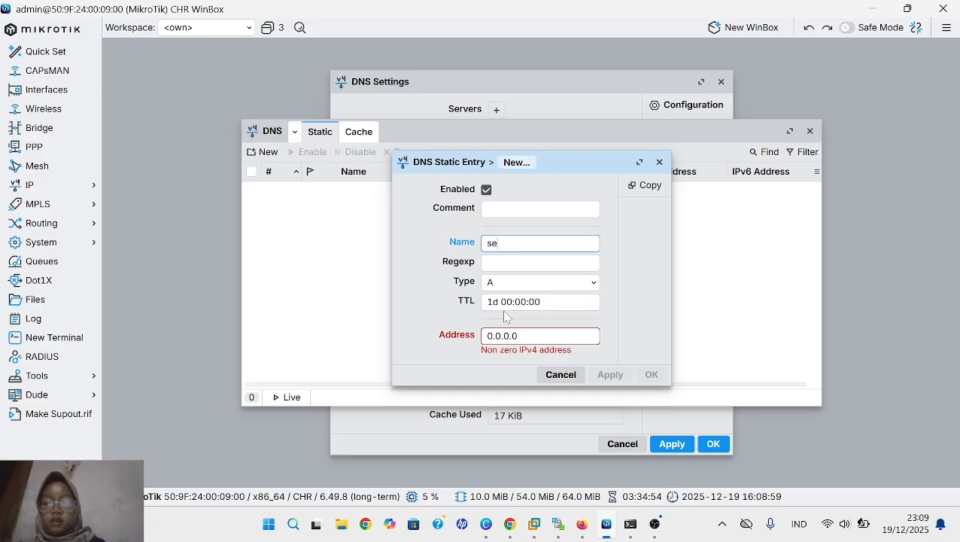
pyautogui.write('rver 1')
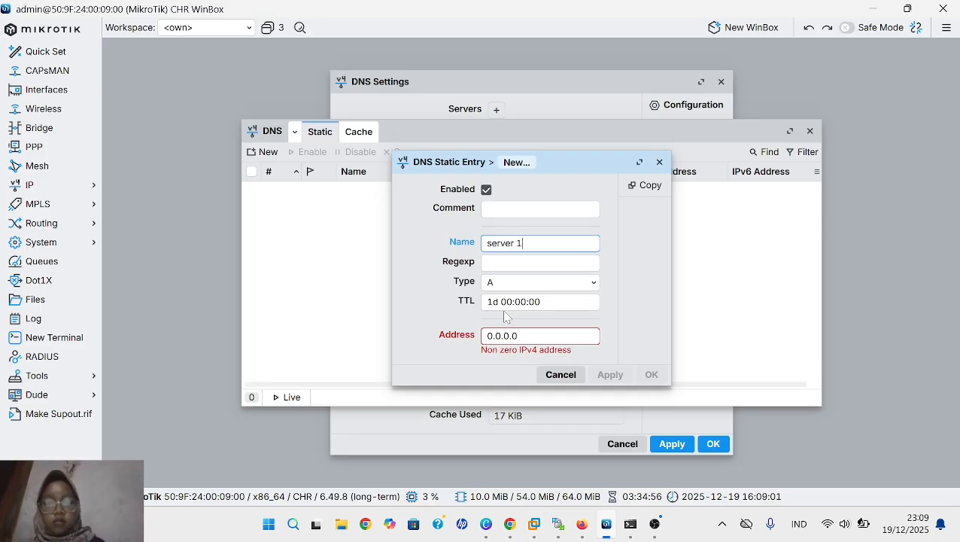
pyautogui.write('.my')
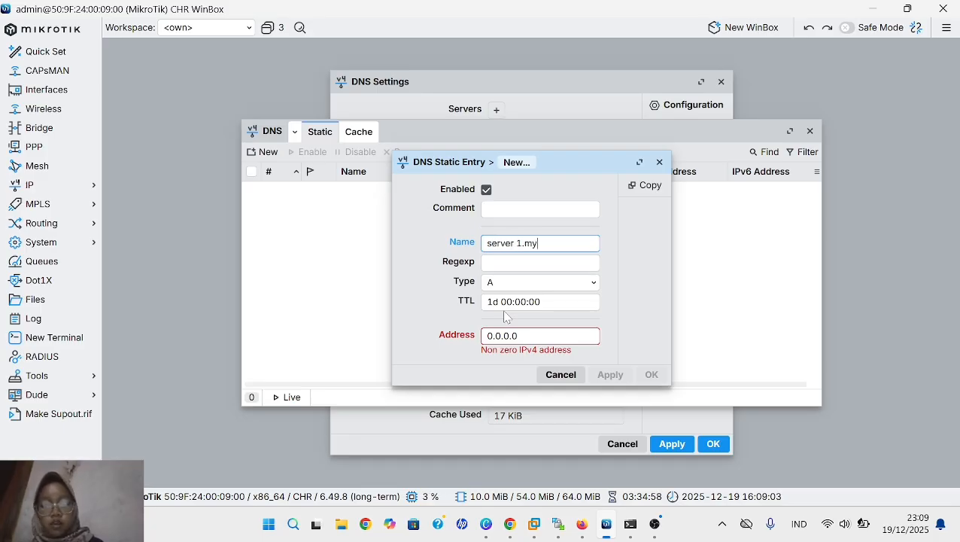
pyautogui.write('domain')
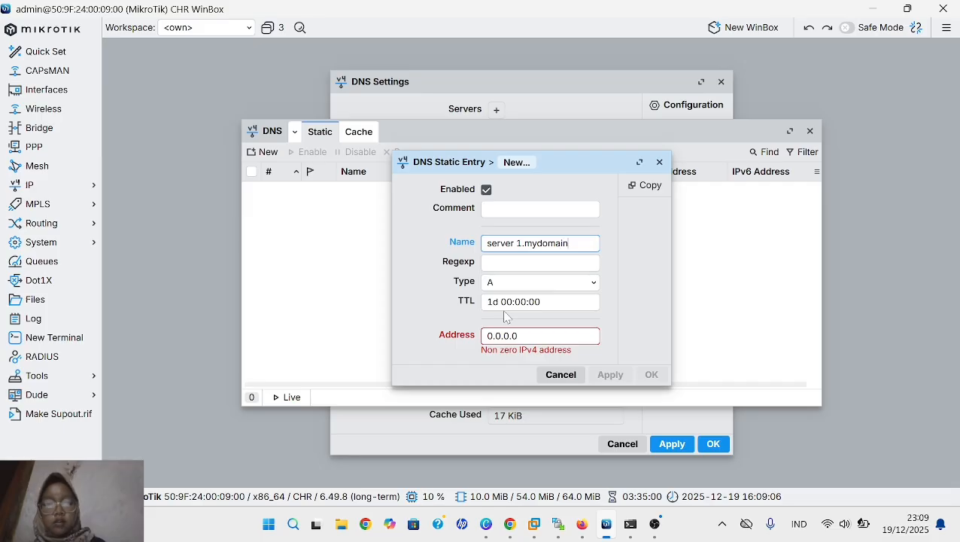
pyautogui.write('.')
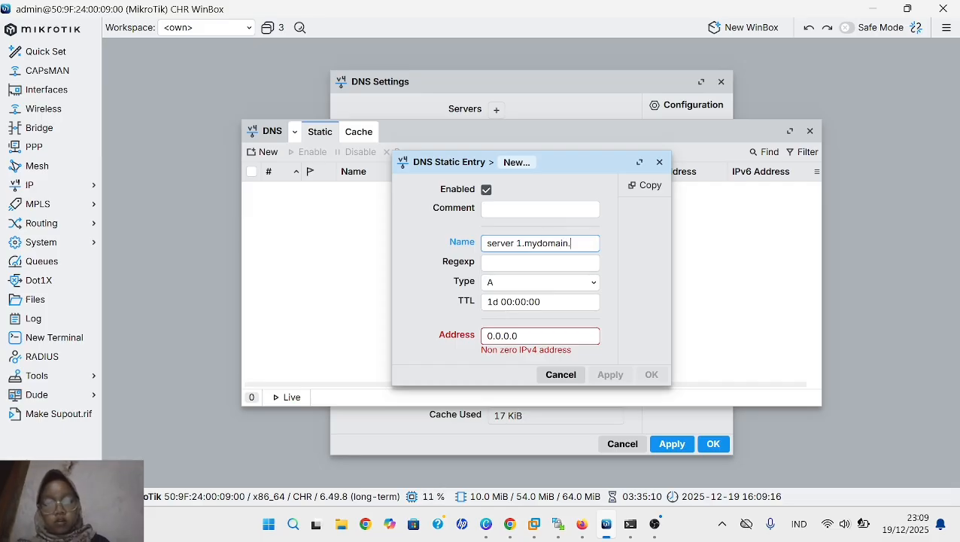
pyautogui.write('com')
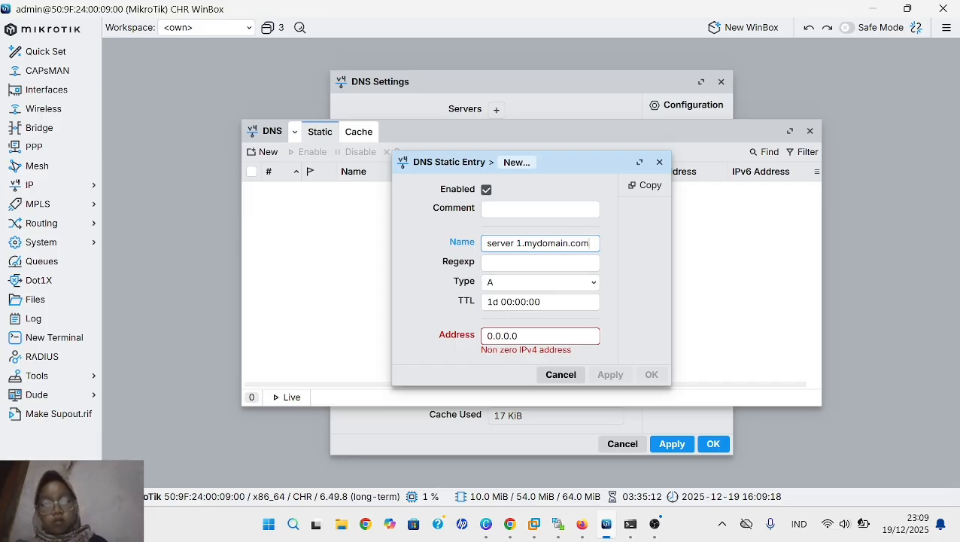
# - Set the static entry's address to 192.168.88.2 and apply it
pyautogui.click(519, 335)
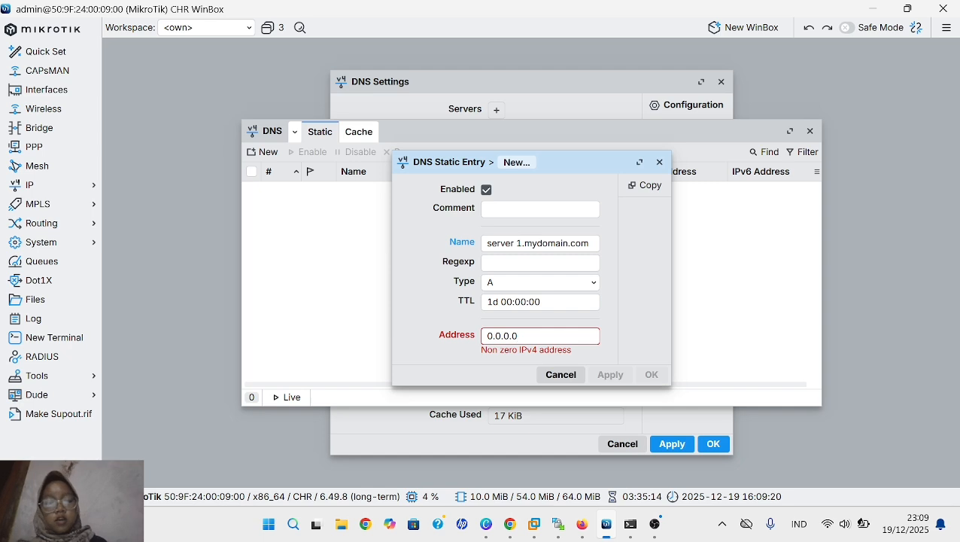
pyautogui.press('BackSpace')
pyautogui.press('BackSpace')
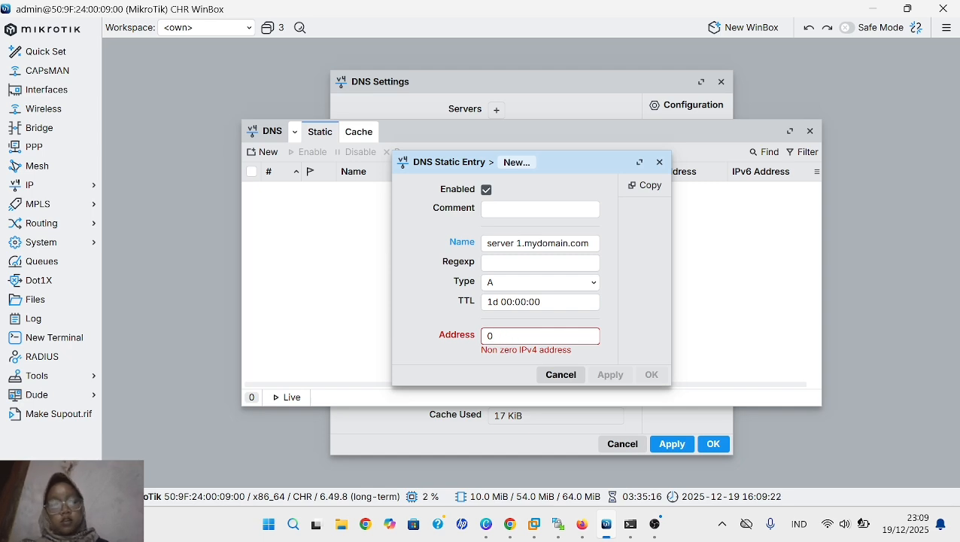
pyautogui.write('19')
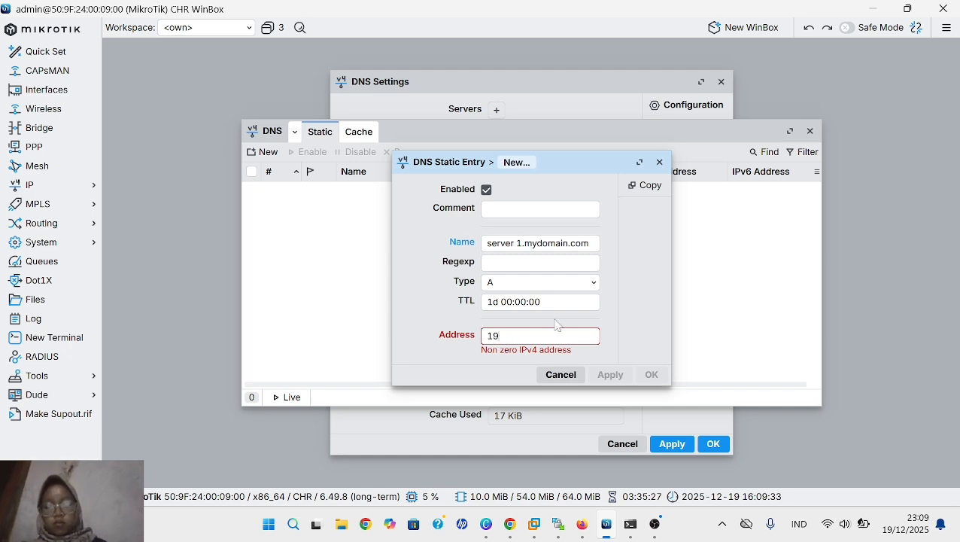
pyautogui.write('2.168.')
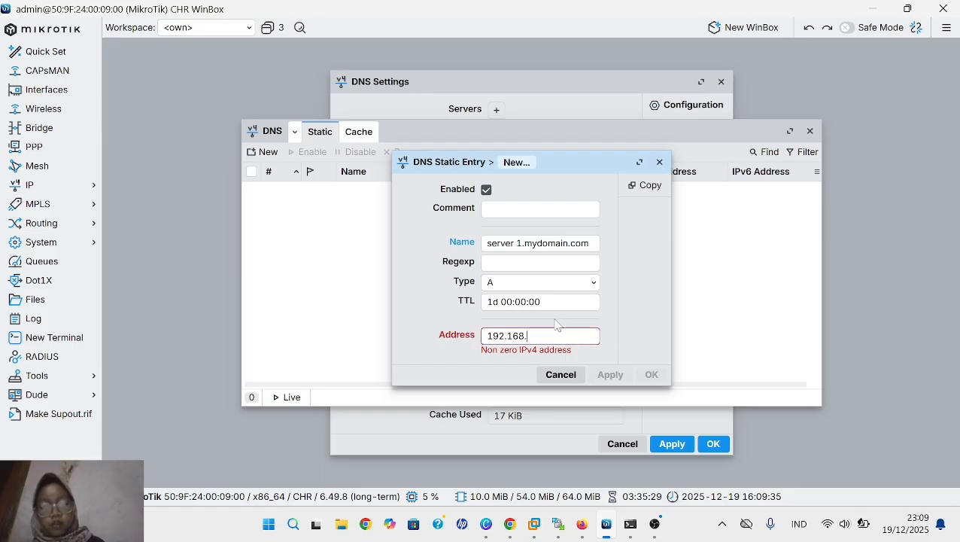
pyautogui.write('88')
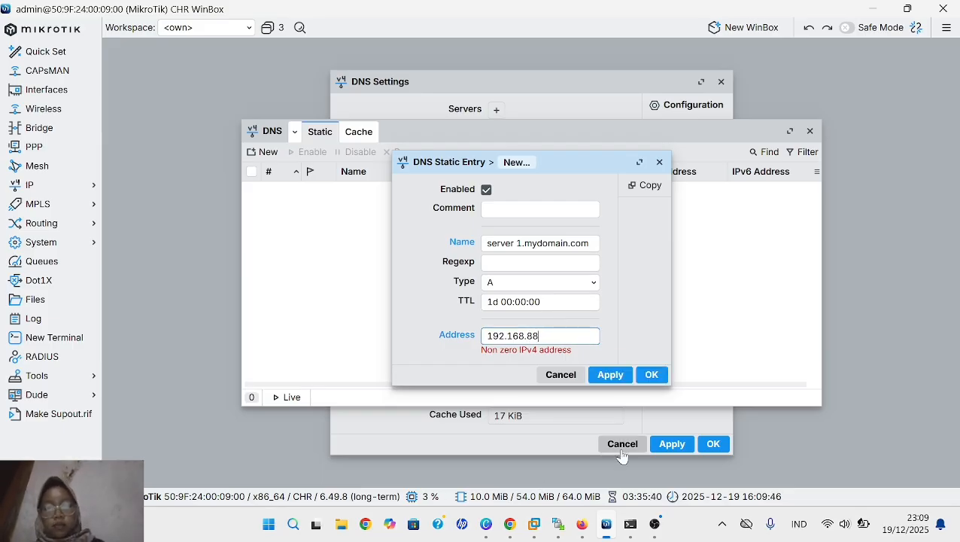
pyautogui.write('.2')
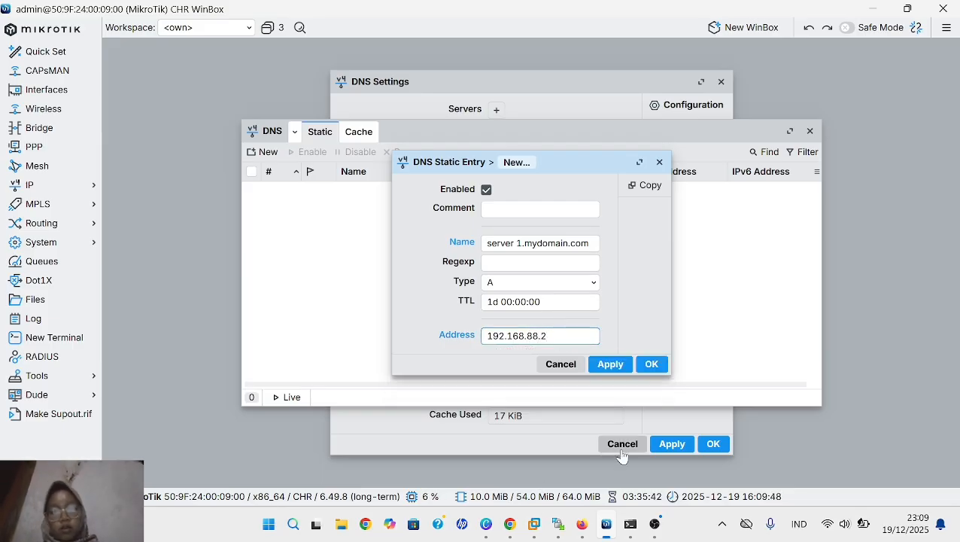
pyautogui.click(612, 364)
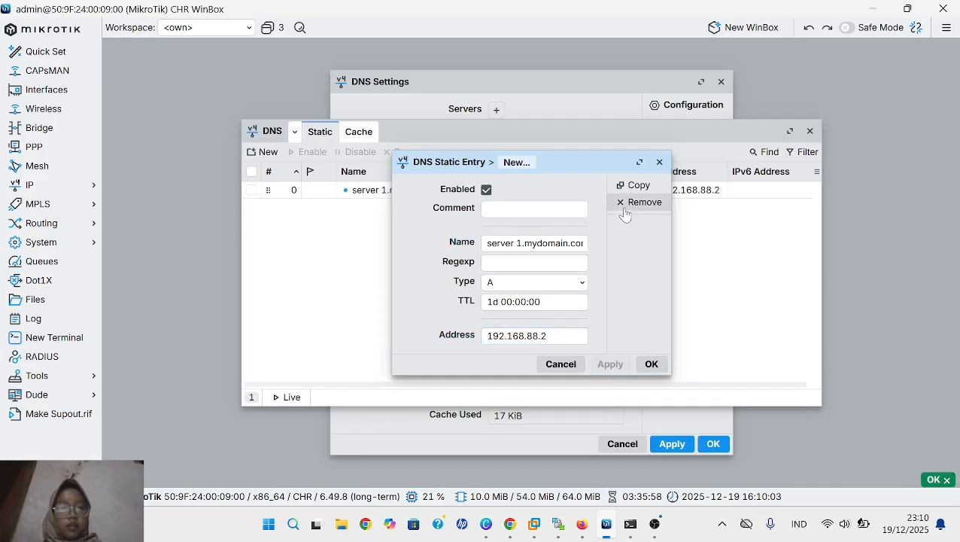
# - Copy the server 1 DNS entry and rename the copy "server 2.mydomain.com"
pyautogui.click(629, 188)
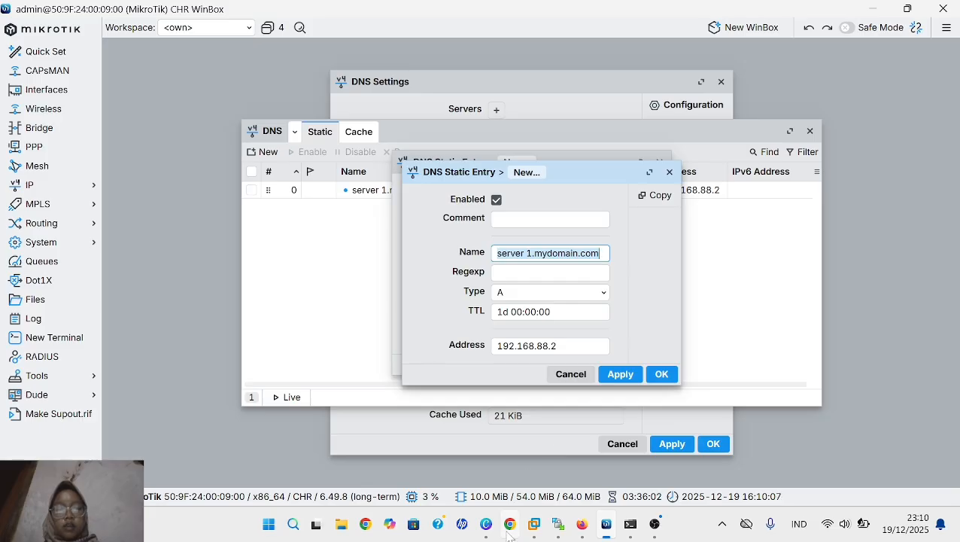
pyautogui.click(532, 254)
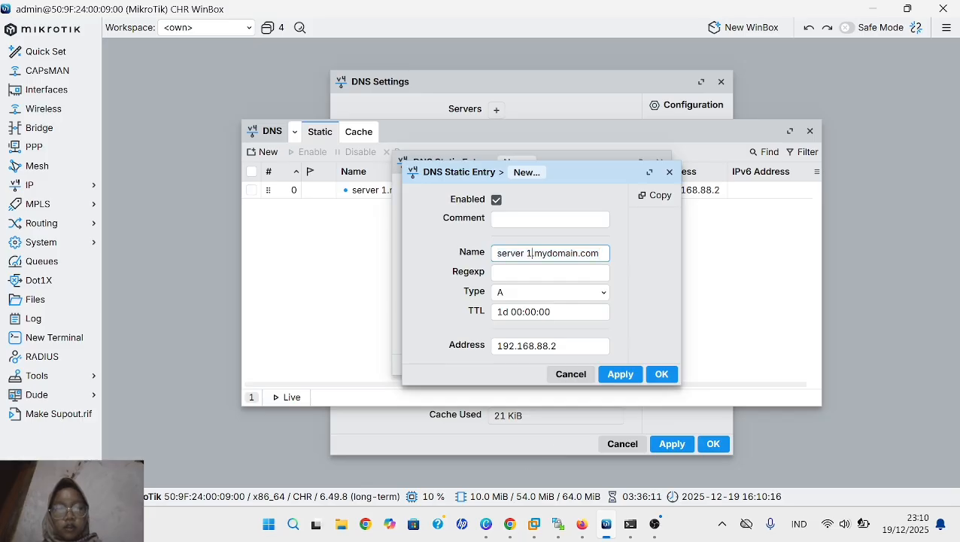
pyautogui.press('BackSpace')
pyautogui.write('2')
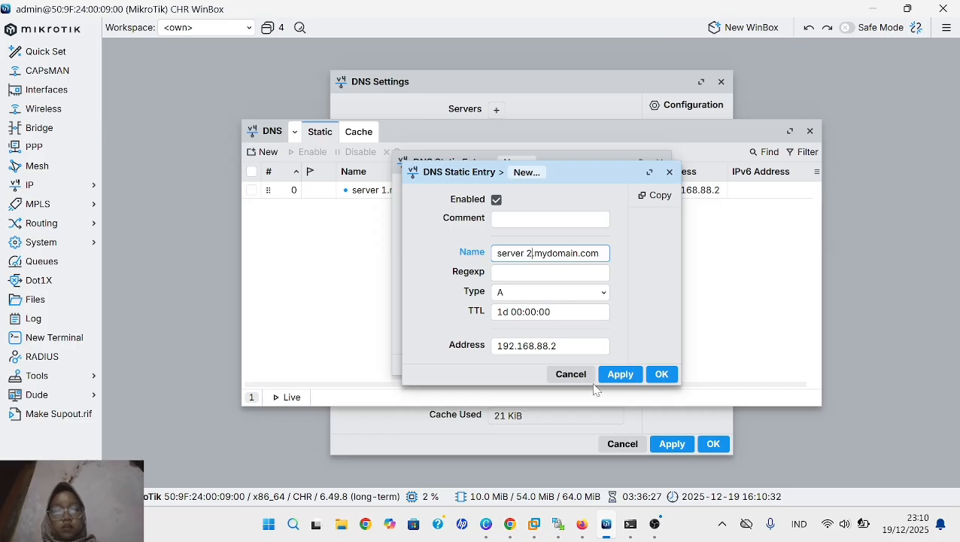
# - Set the copied entry's address to 192.168.88.40, then save and close both static entries
pyautogui.click(558, 346)
pyautogui.press('BackSpace')
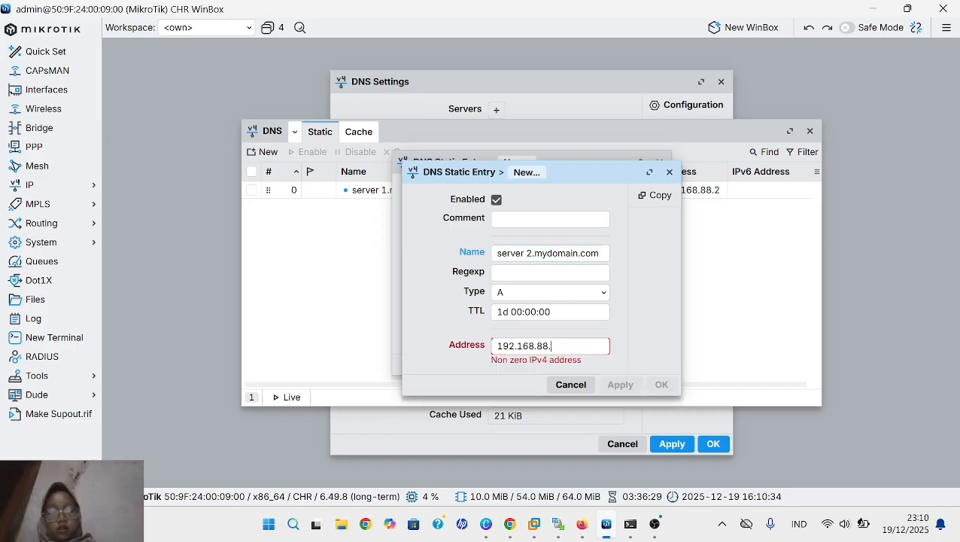
pyautogui.write('40')
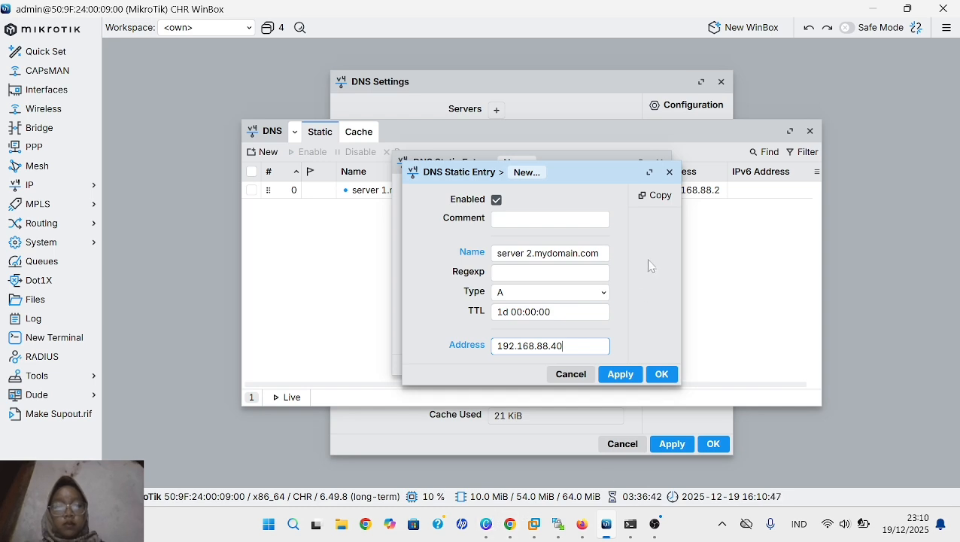
pyautogui.click(622, 379)
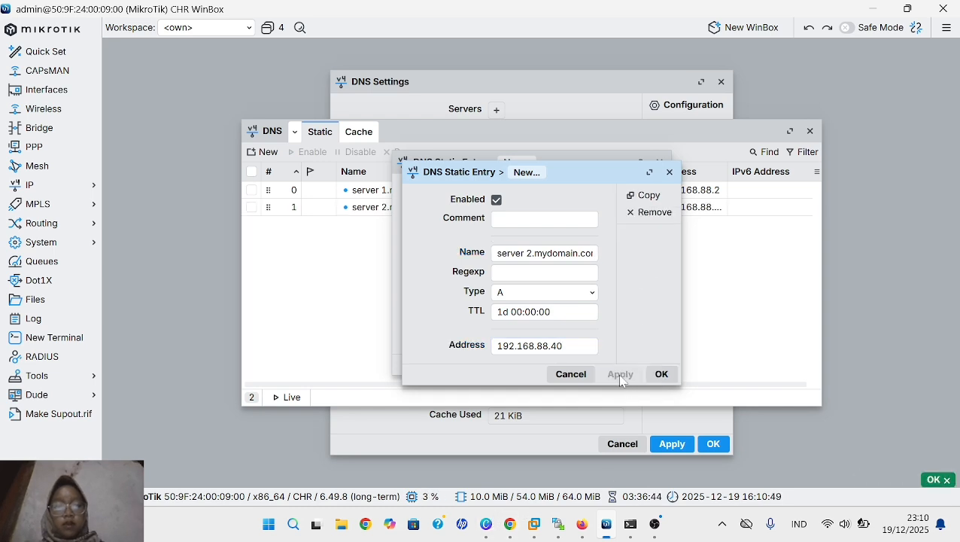
pyautogui.click(661, 374)
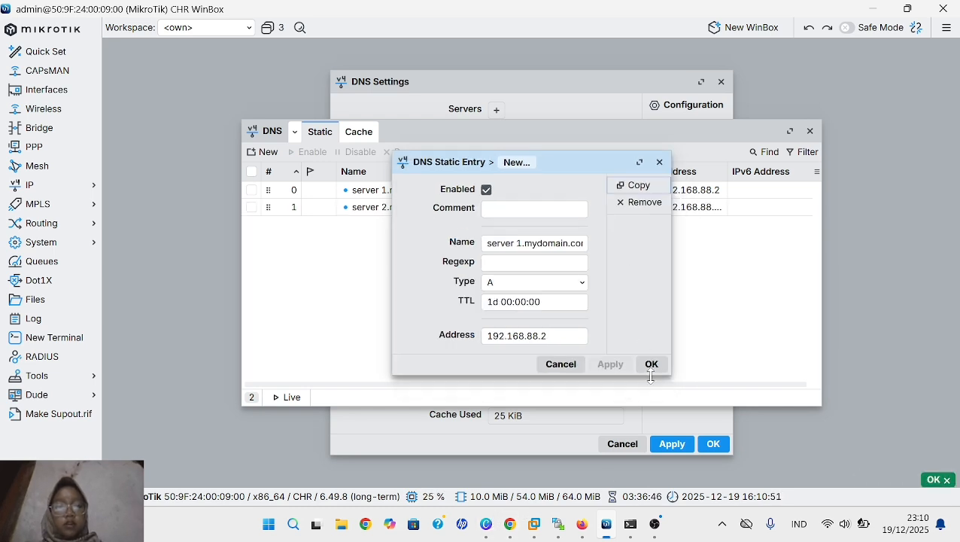
pyautogui.click(651, 364)
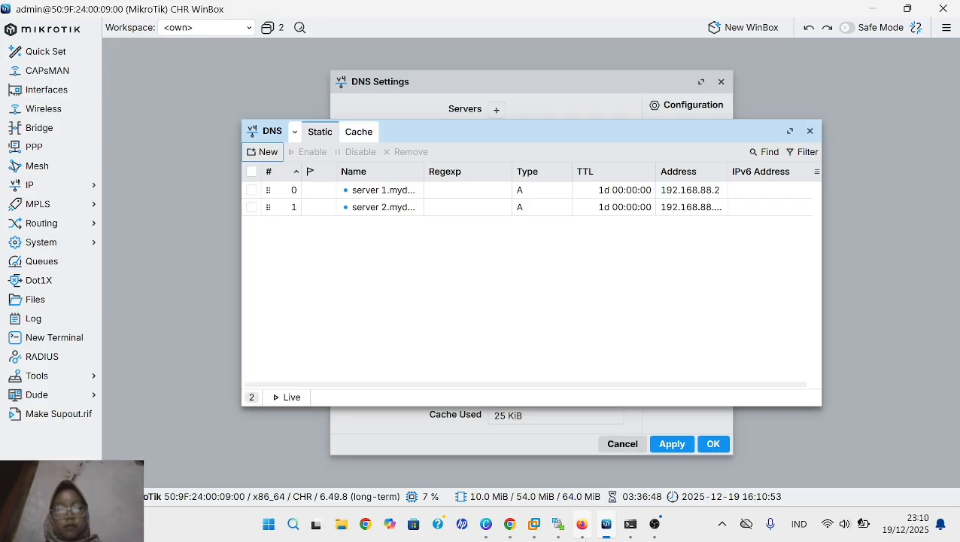
# - Switch to the PNETLab topology in Firefox and request an address in VPC1's console with "ip dhcp"
pyautogui.moveTo(586, 530)
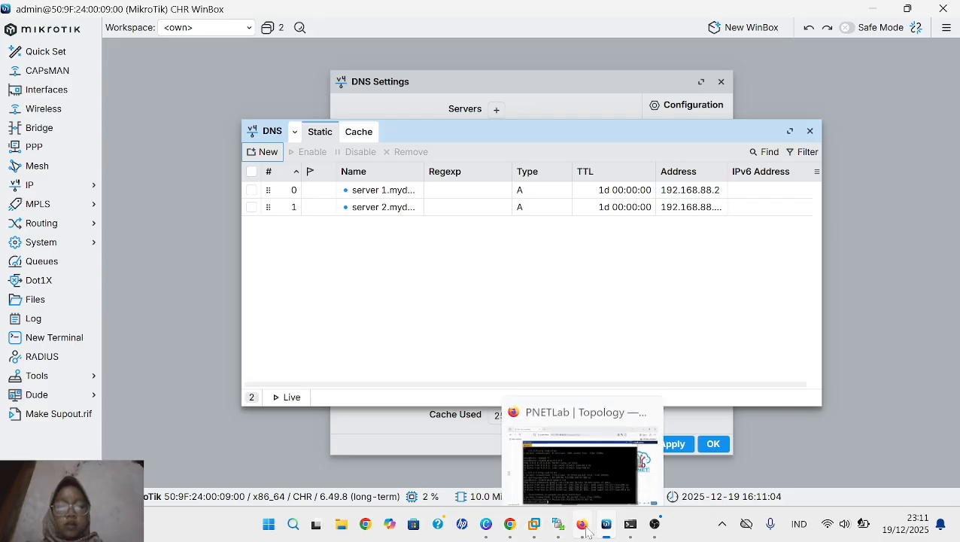
pyautogui.click(587, 421)
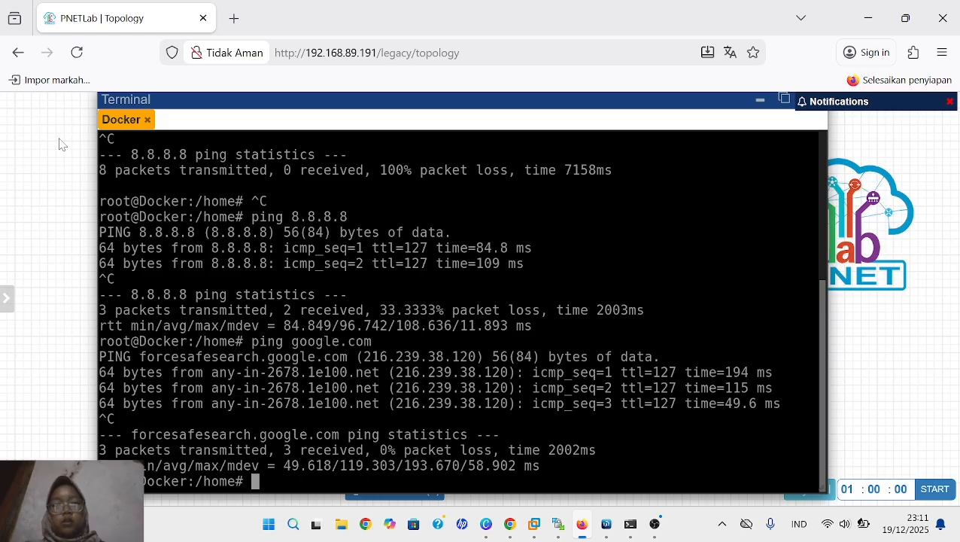
pyautogui.click(760, 108)
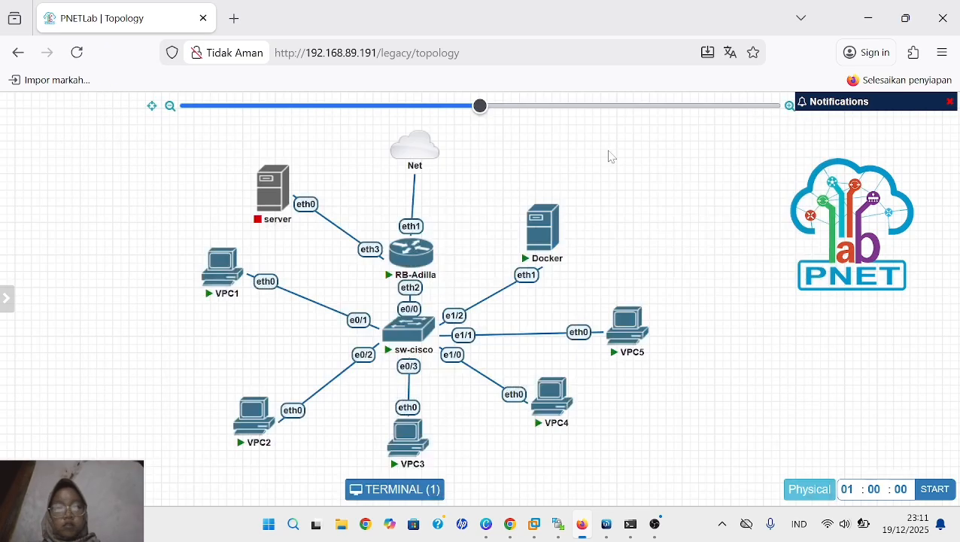
pyautogui.click(213, 275)
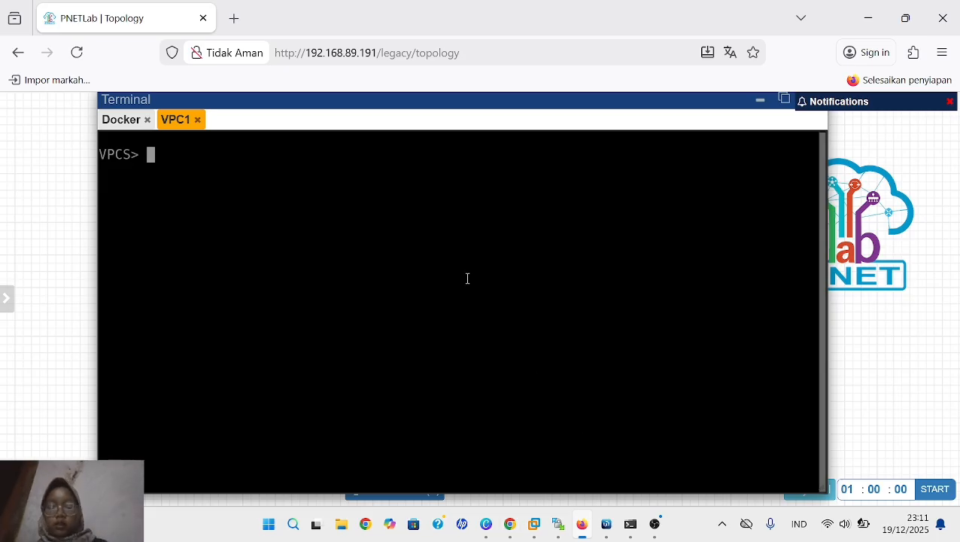
pyautogui.write('ip dhcp')
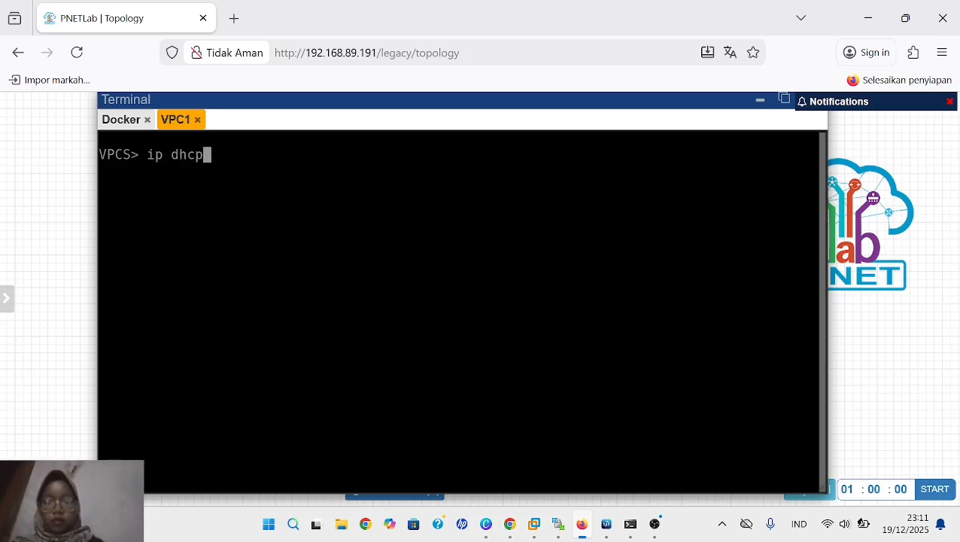
pyautogui.press('Return')
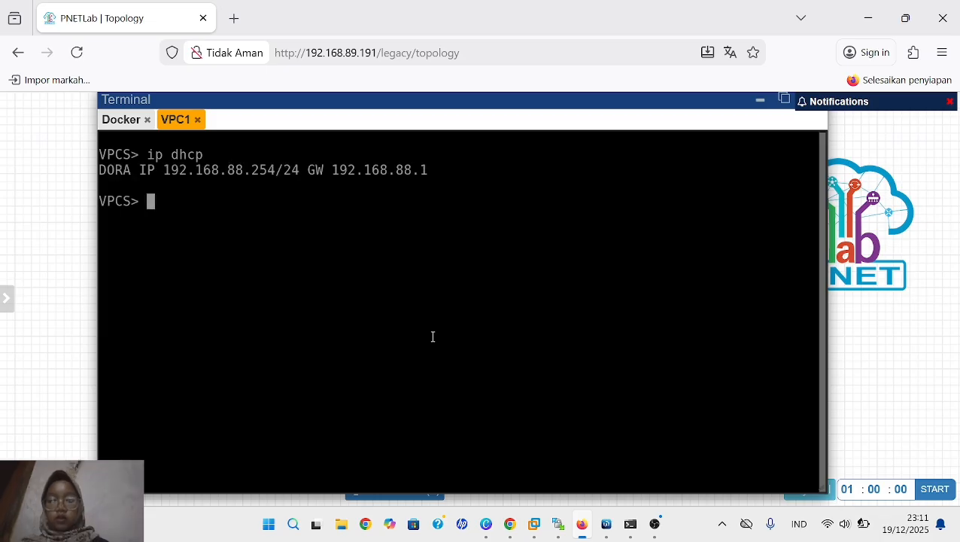
# - Display VPC1's IP configuration with "show ip"
pyautogui.write('show ')
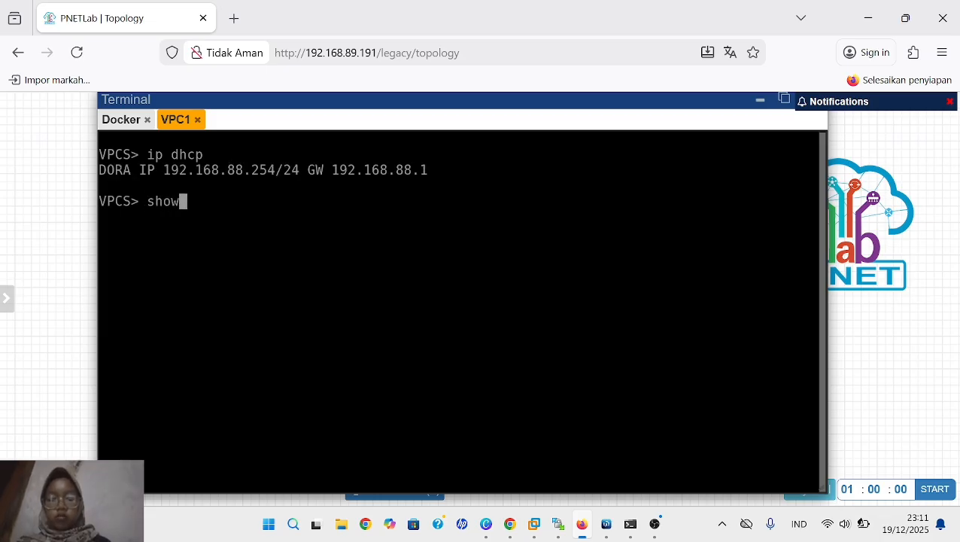
pyautogui.write('ip')
pyautogui.press('Return')
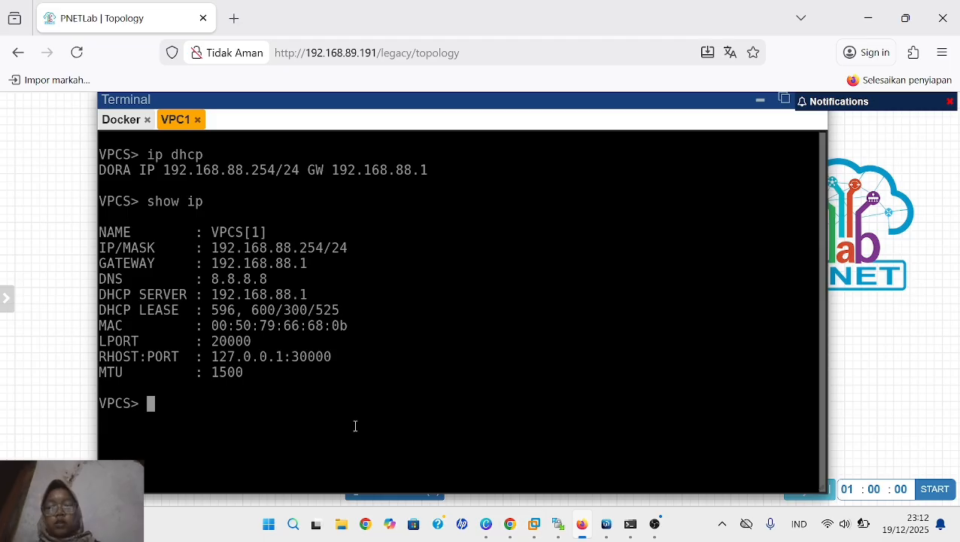
# - Set VPC1's DNS server to 192.168.88.1 with "ip dns 192.168.88.1"
pyautogui.write('ip ')
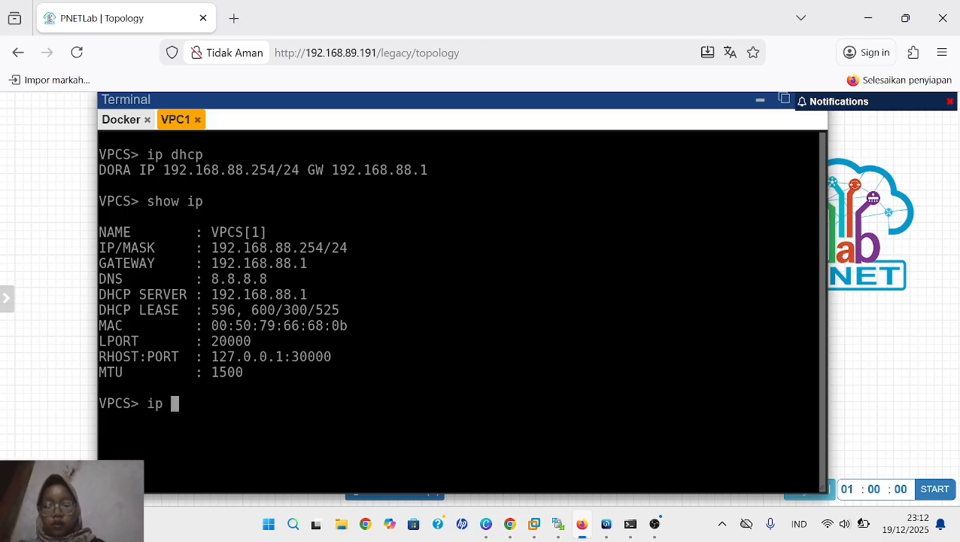
pyautogui.write('dns 192')
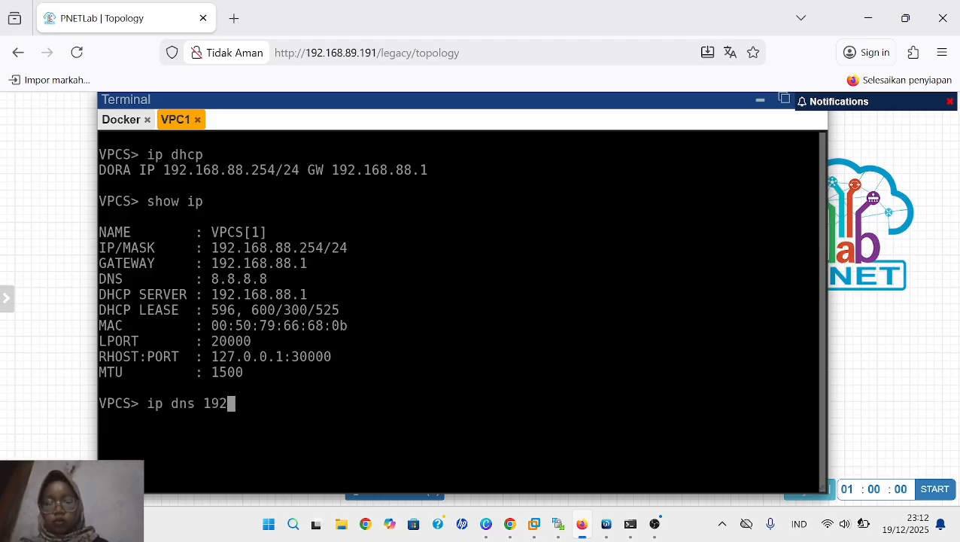
pyautogui.write('.1')
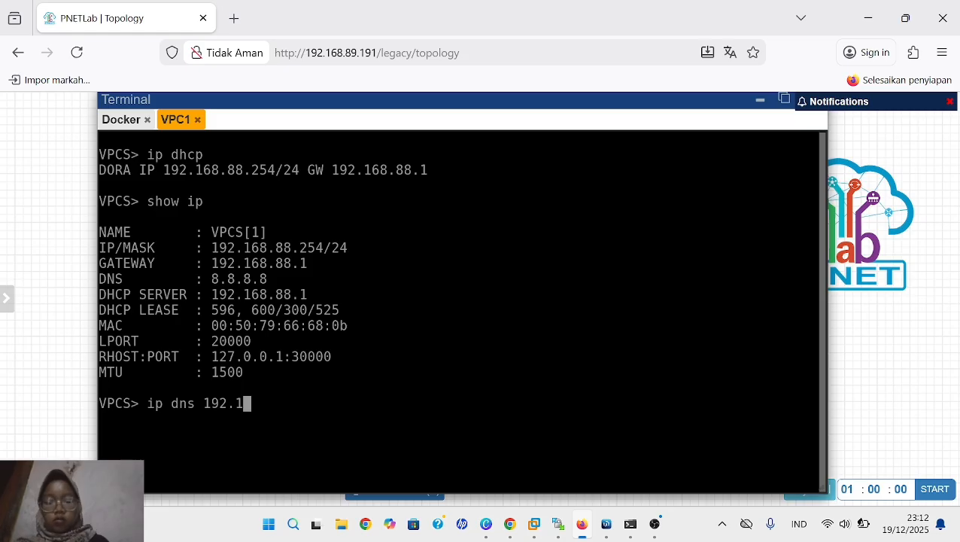
pyautogui.write('68.')
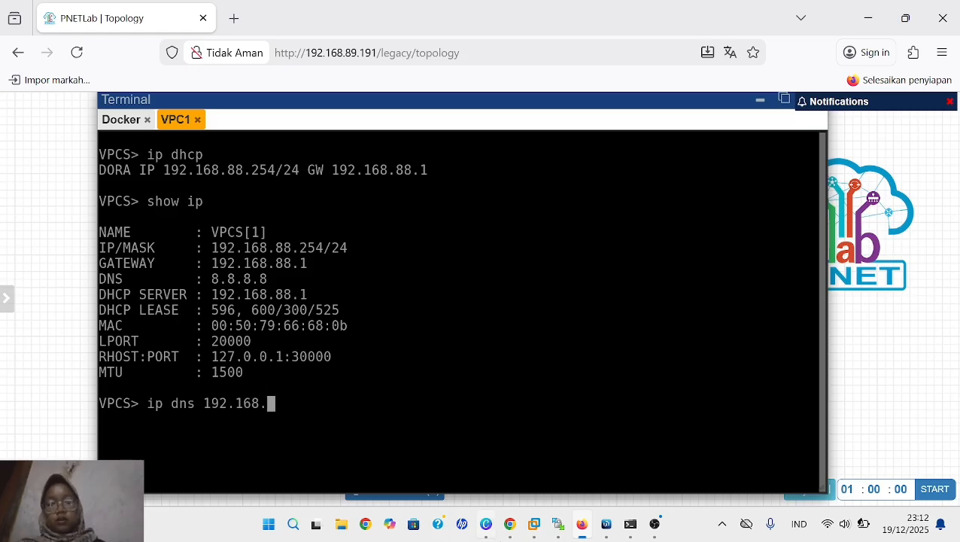
pyautogui.write('9')
pyautogui.press('BackSpace')
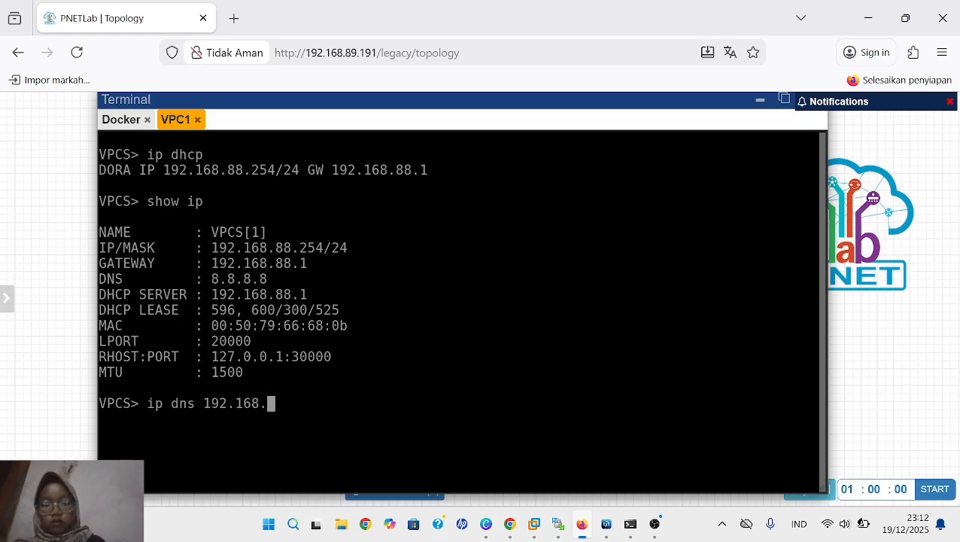
pyautogui.write('88.')
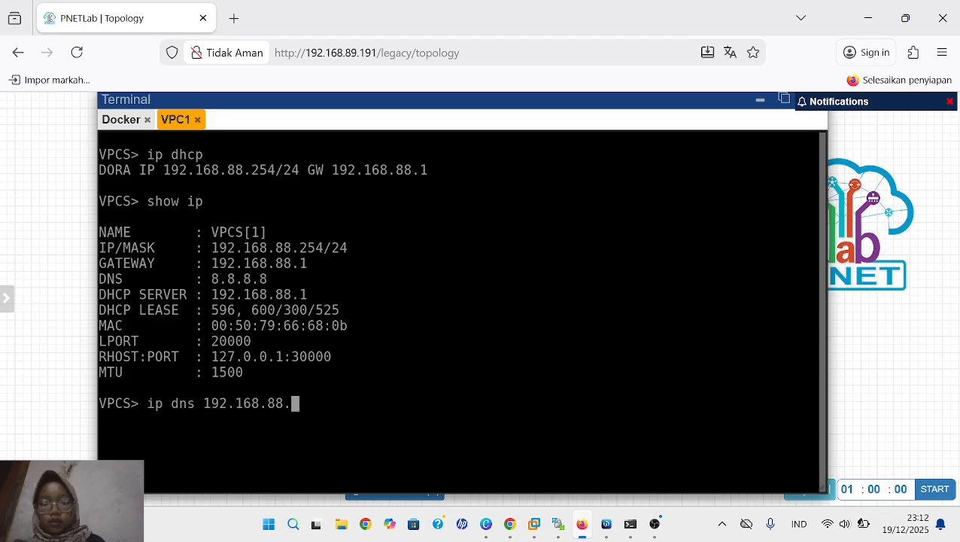
pyautogui.write('1')
pyautogui.press('Return')
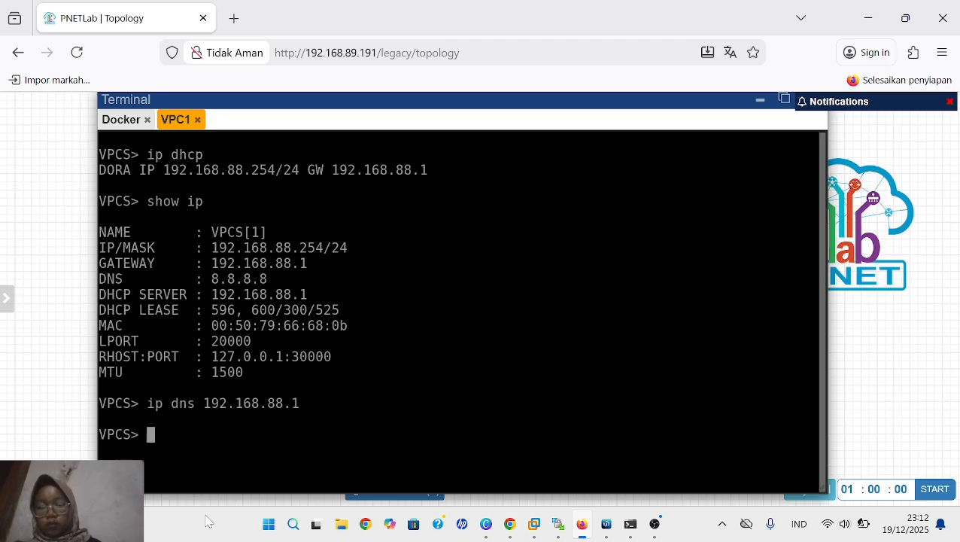
# - Check VPC1's DNS setting by running "show ip"
pyautogui.write('s')
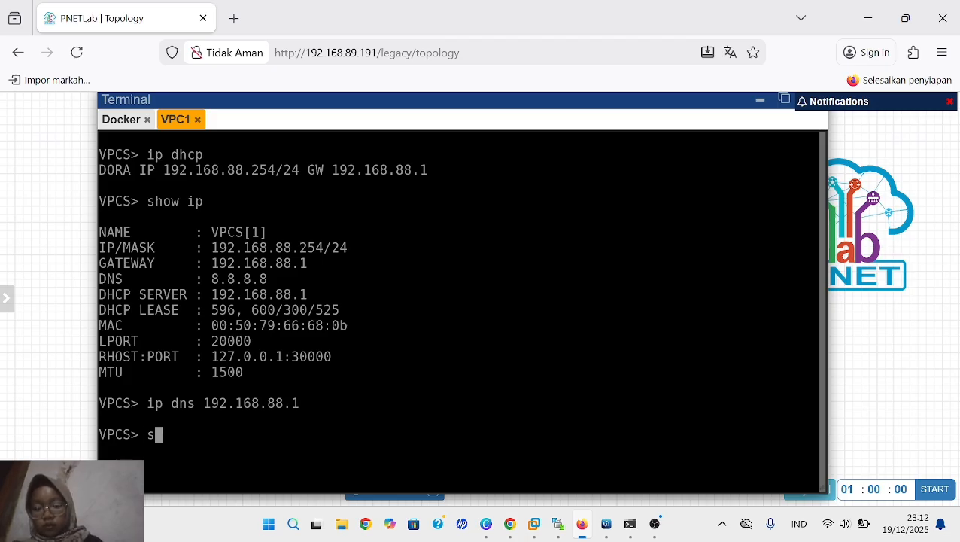
pyautogui.write('how ip')
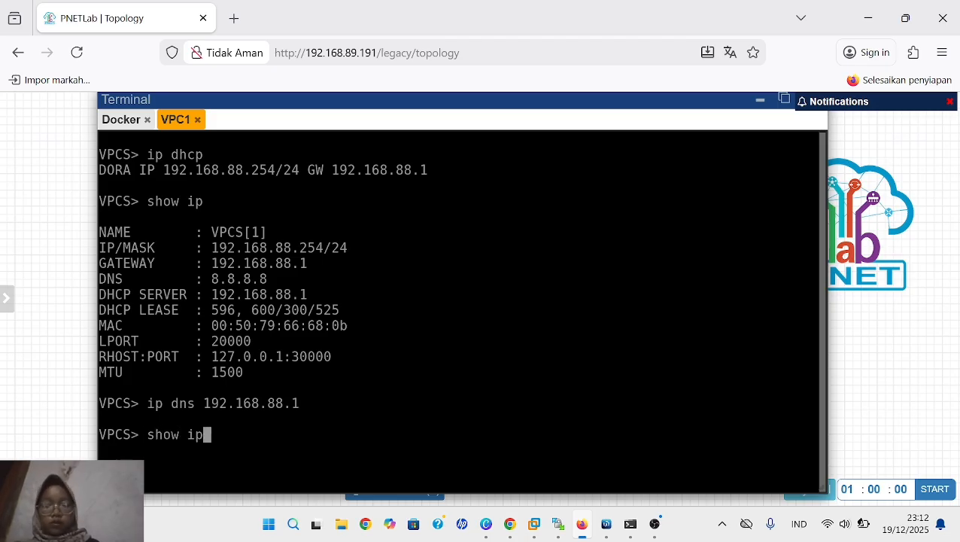
pyautogui.press('Return')
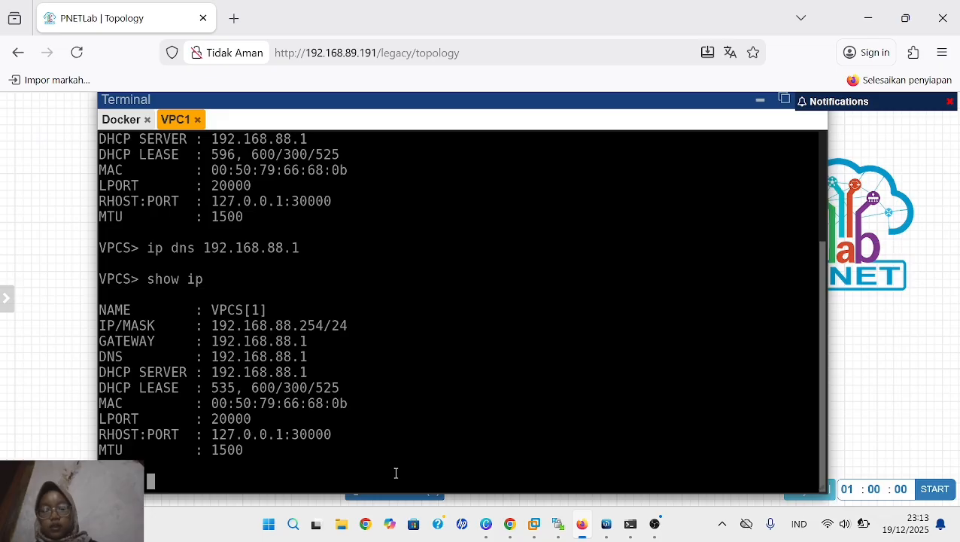
# - Test name resolution from VPC1 with "ping server 1.mydomain.com"
pyautogui.write('ping')
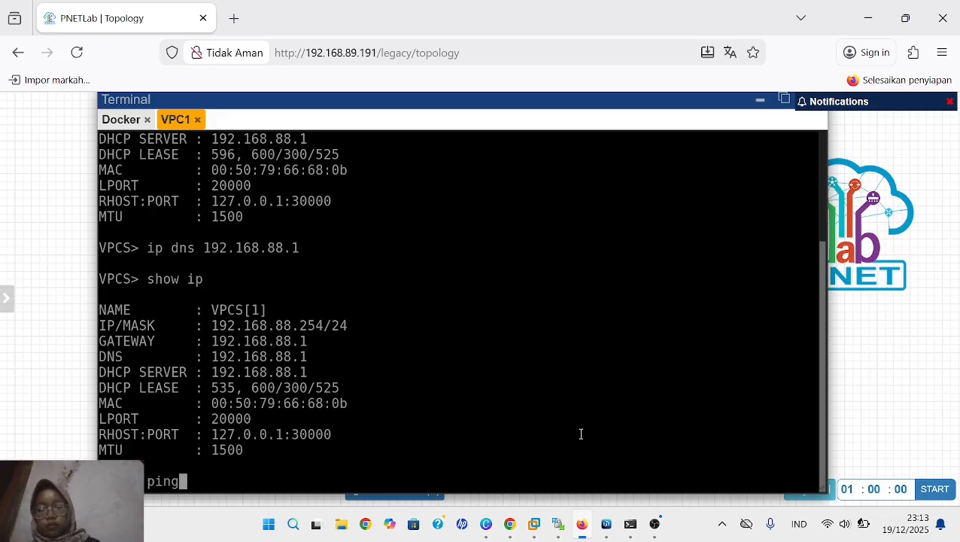
pyautogui.write(' ser')
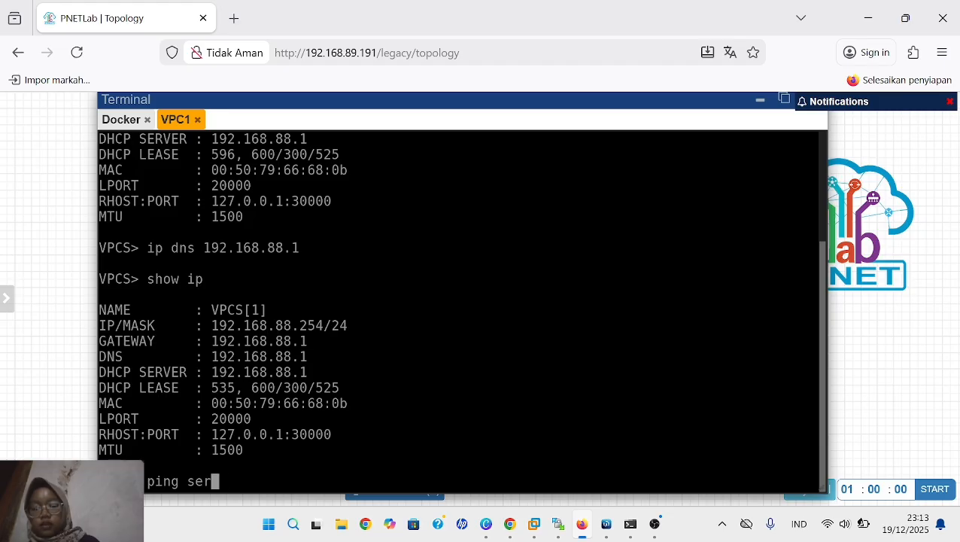
pyautogui.write('ver 1')
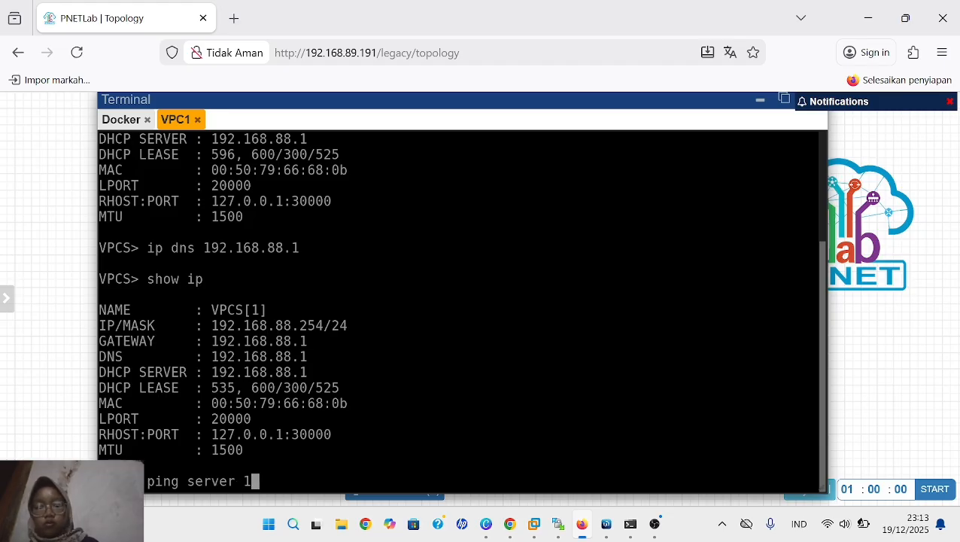
pyautogui.write('.my')
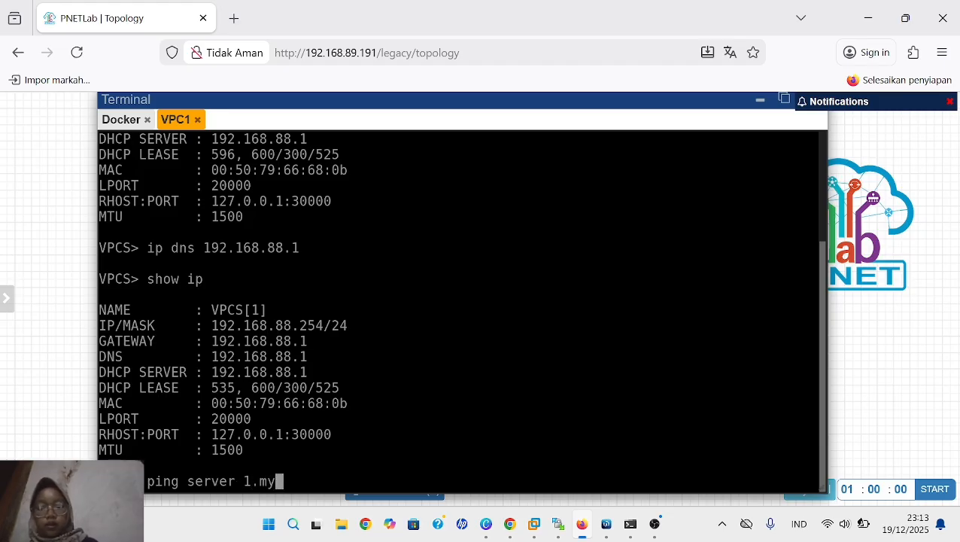
pyautogui.write('do')
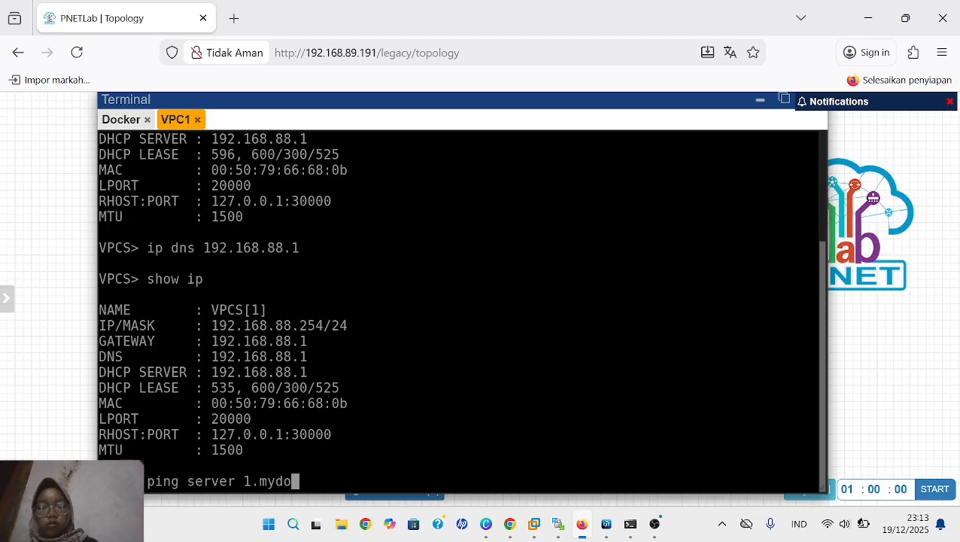
pyautogui.write('main')
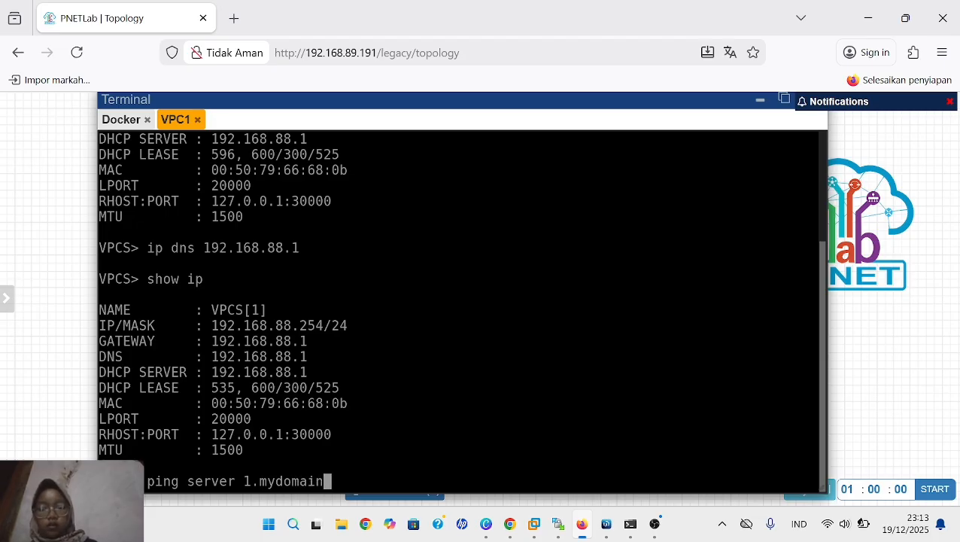
pyautogui.write('.')
pyautogui.write('com')
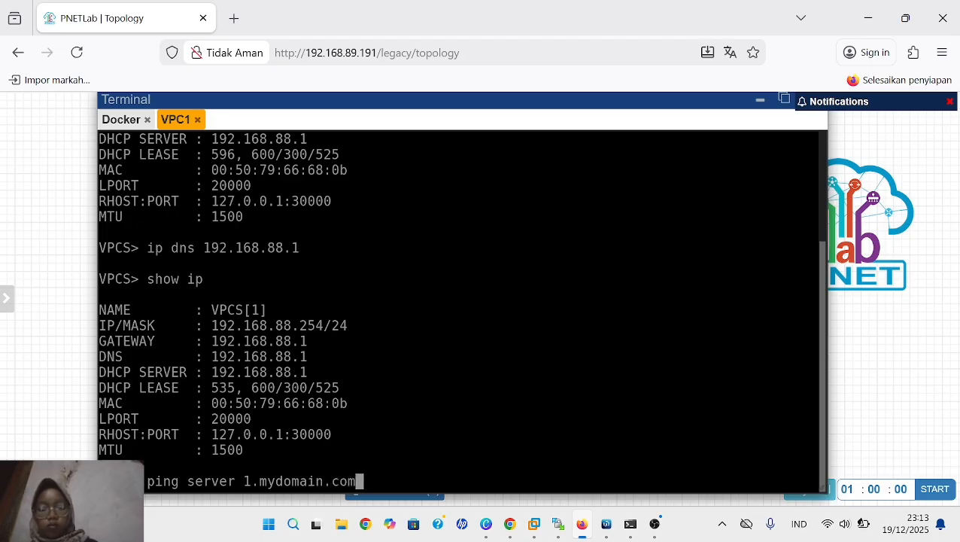
pyautogui.press('Return')
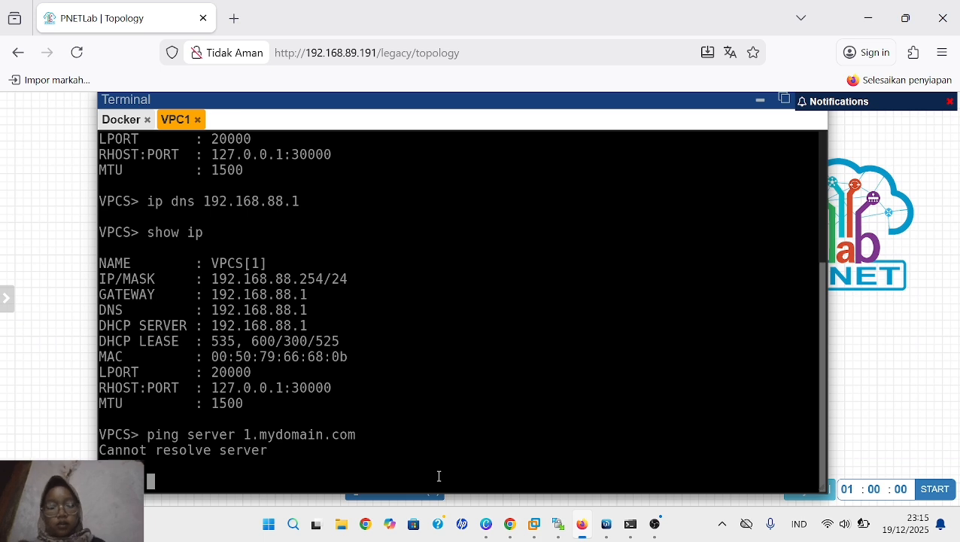
# - Ping the server from VPC1 using the name without a space, "server1.mydomain.com"
pyautogui.write('ping')
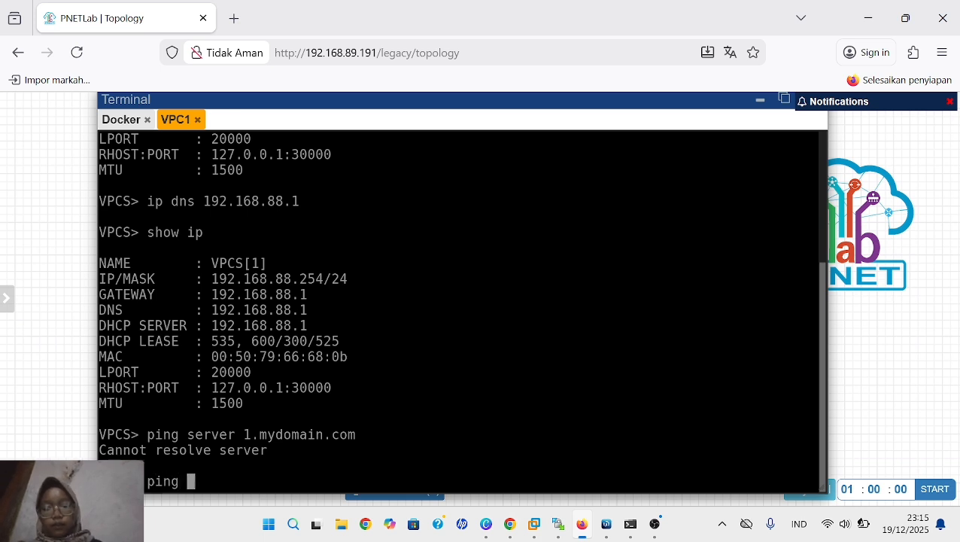
pyautogui.write(' serve')
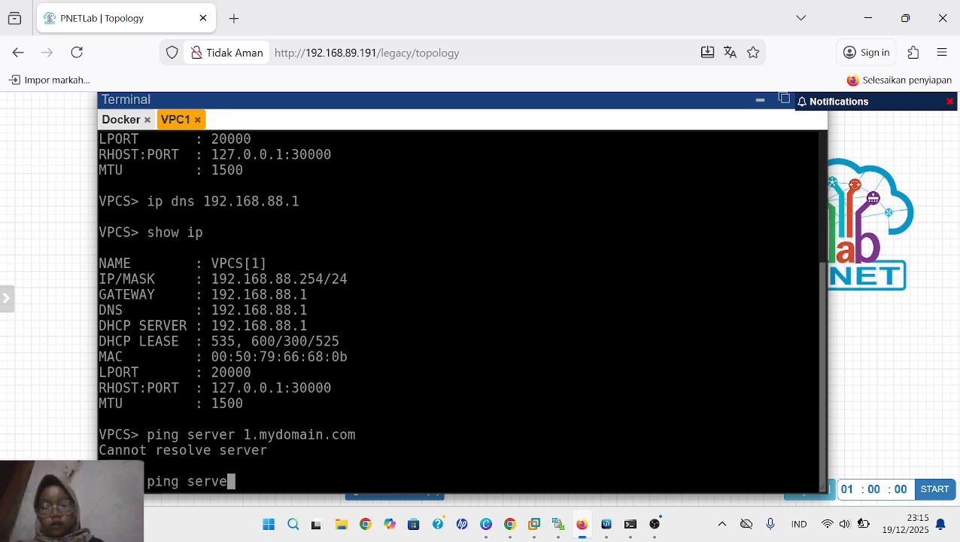
pyautogui.write('r1.')
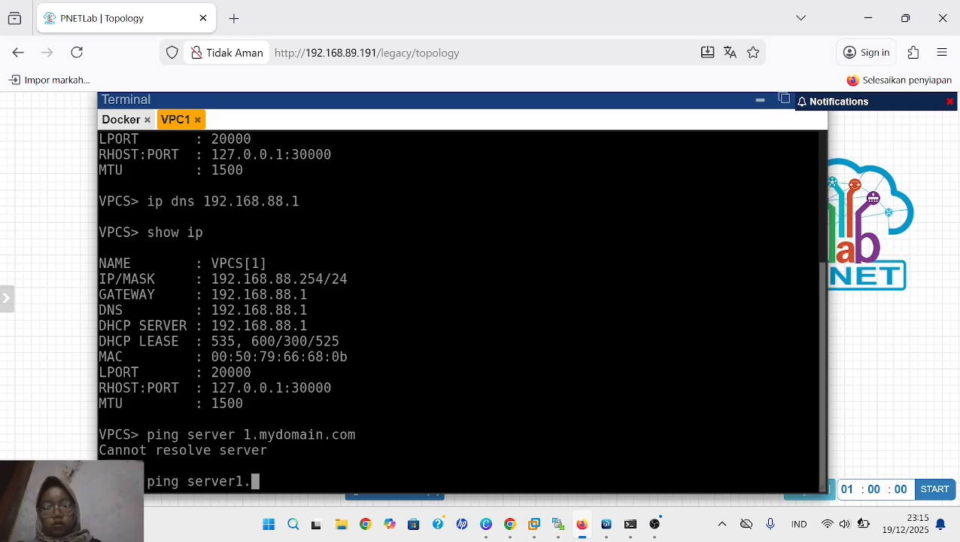
pyautogui.write('my')
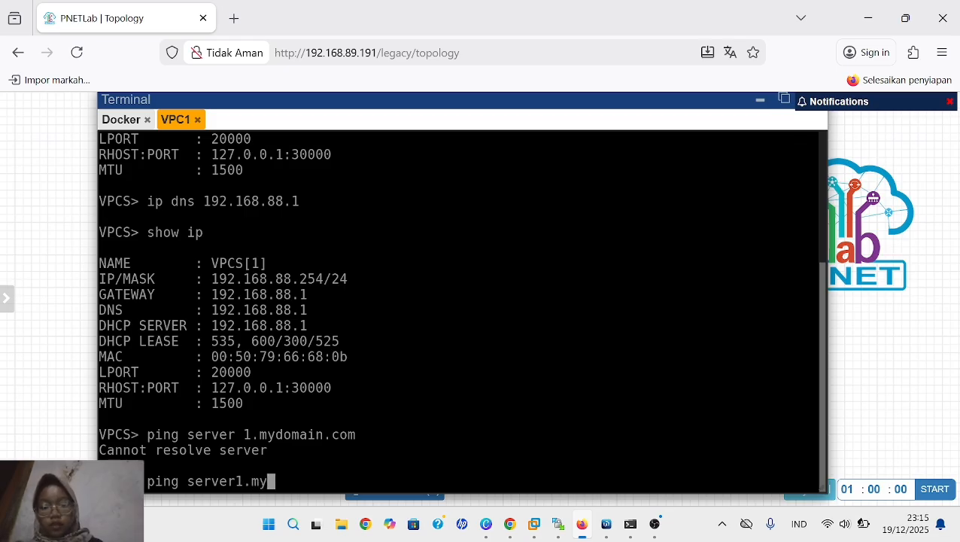
pyautogui.write('domain')
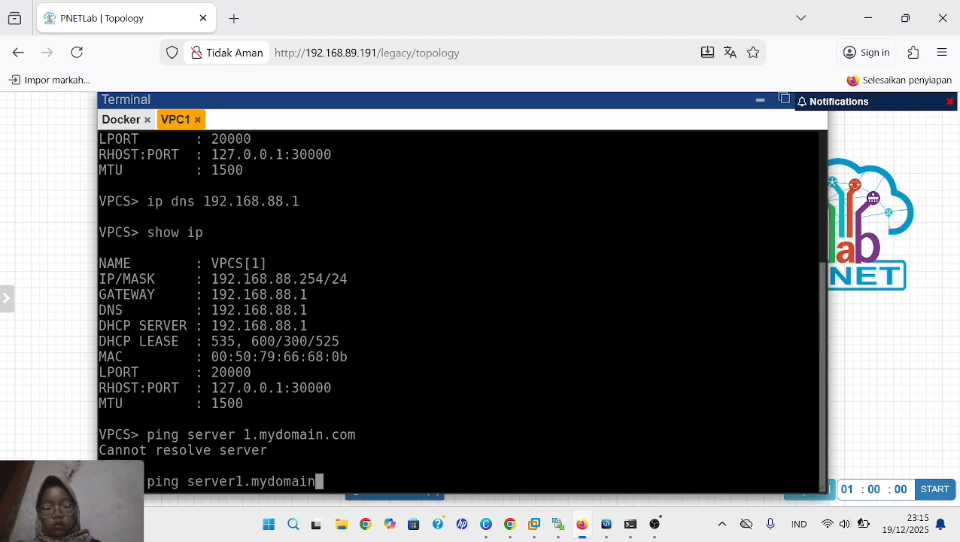
pyautogui.write('.com')
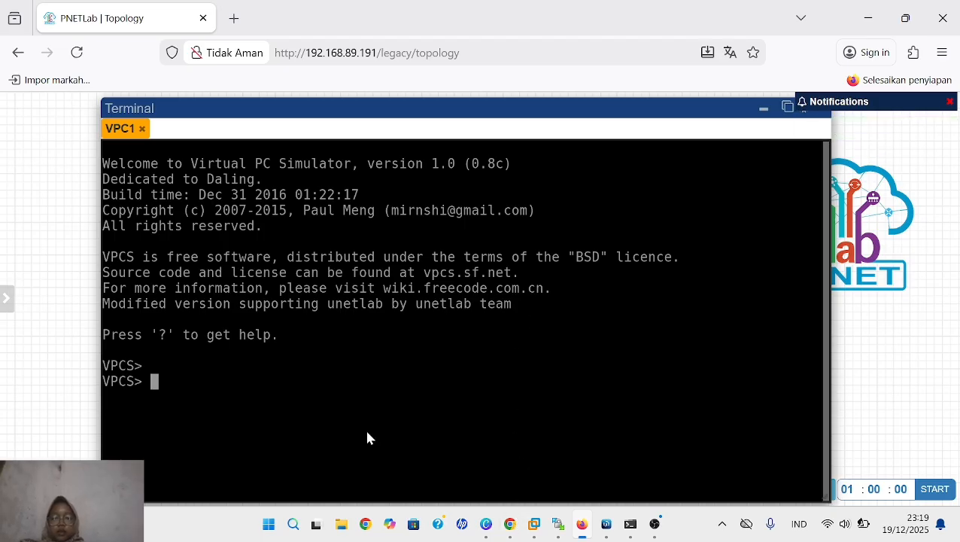
# - Set VPC1's DNS server to 8.8.8.8 with "ip dns 8.8.8.8" in its new console session
pyautogui.write('ip dns ')
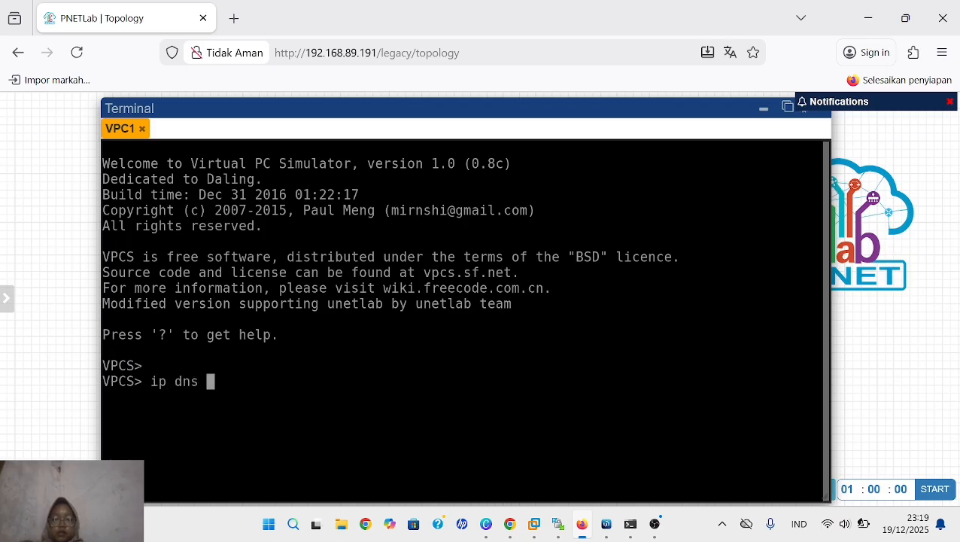
pyautogui.write('8.8.8.')
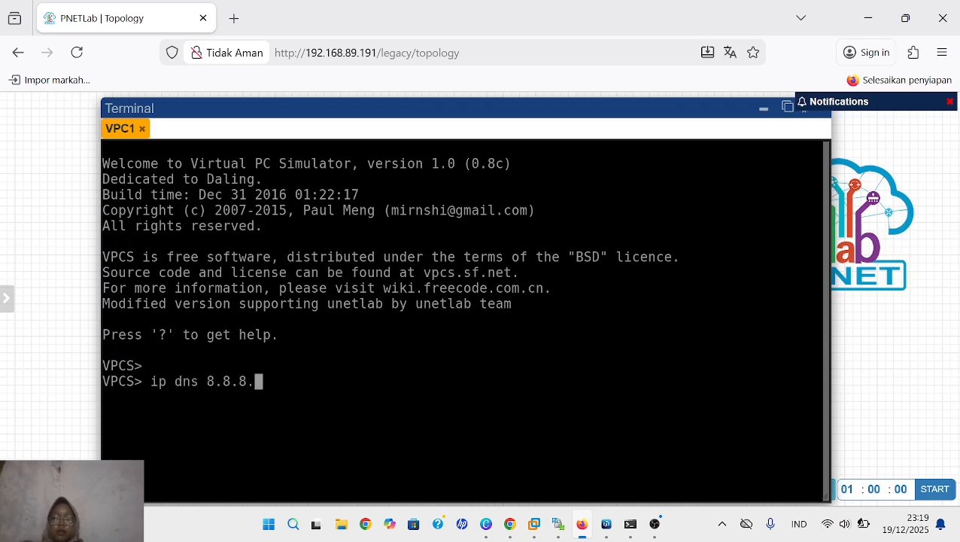
pyautogui.write('8')
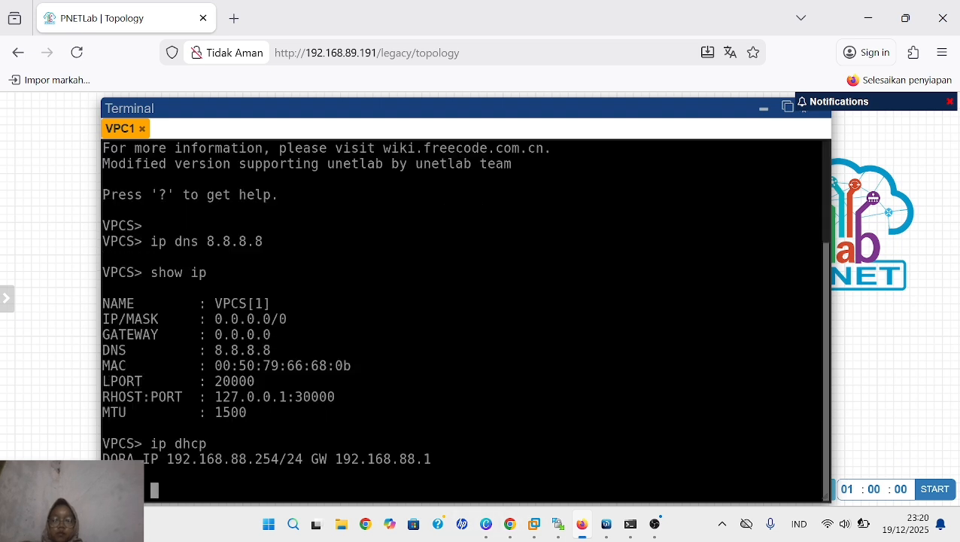
# - Display VPC1's address, gateway and DNS settings with "show ip"
pyautogui.write('show ip')
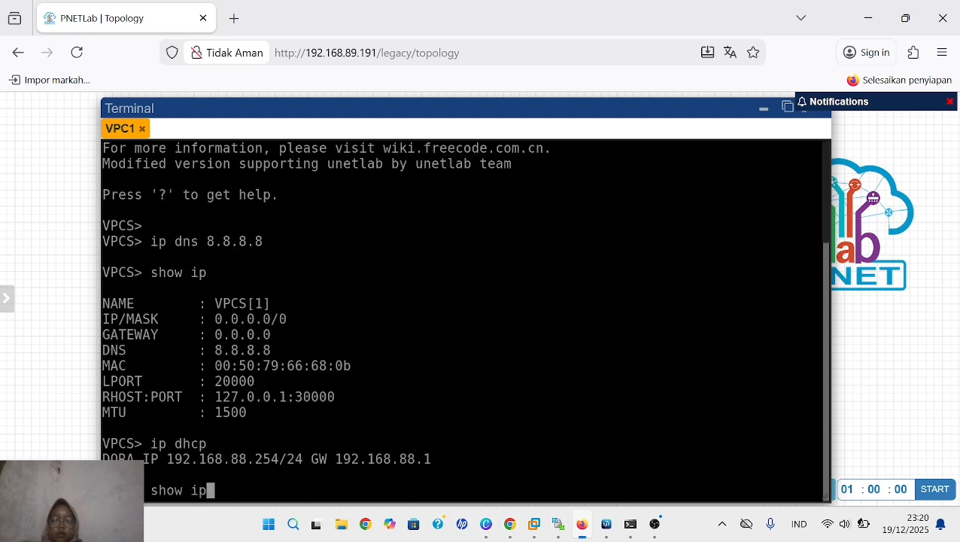
pyautogui.press('Return')
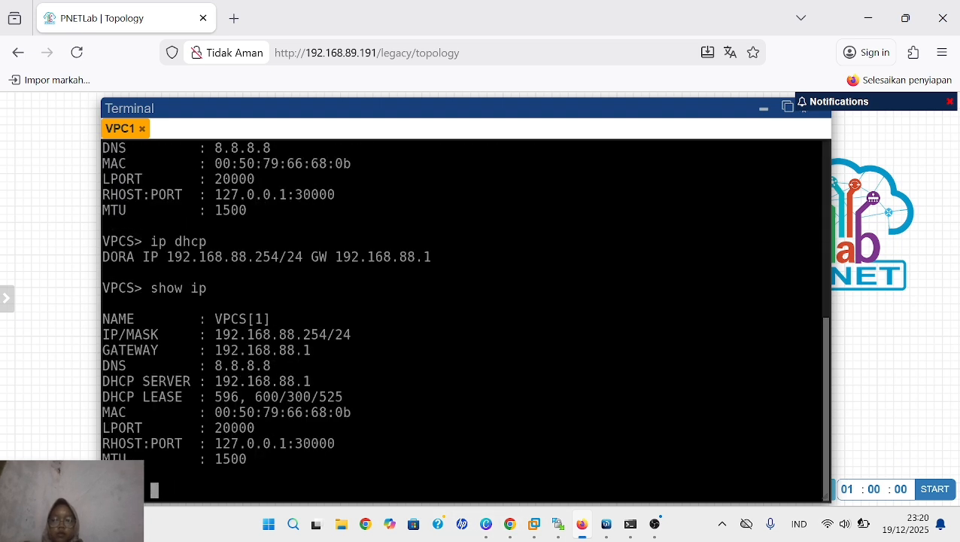
# - Switch to WinBox and start a new firewall NAT rule with its chain set to dstnat
pyautogui.click(614, 524)
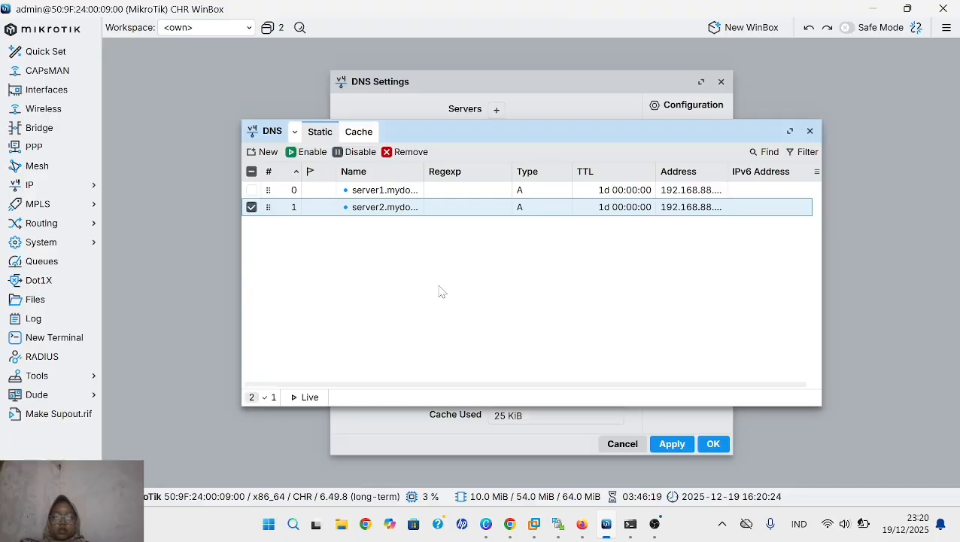
pyautogui.click(73, 192)
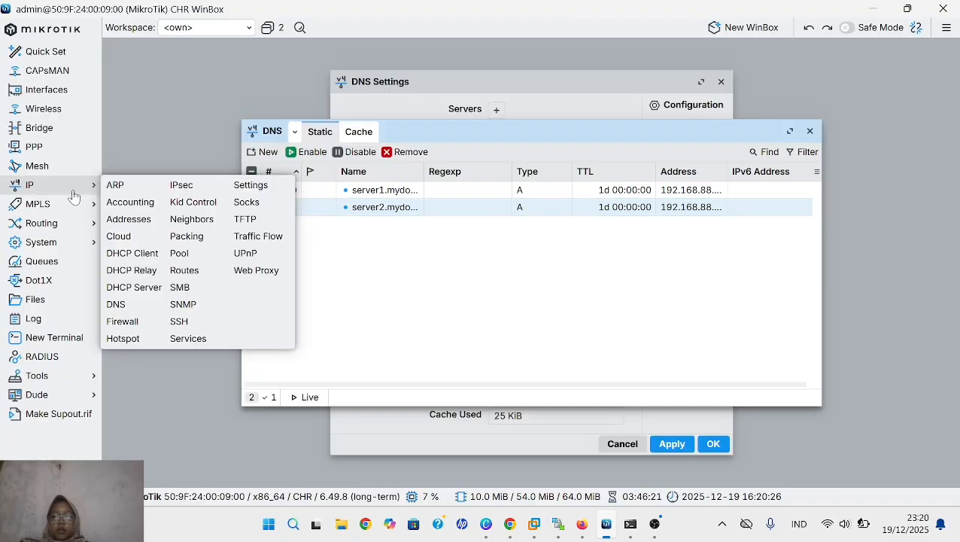
pyautogui.click(123, 322)
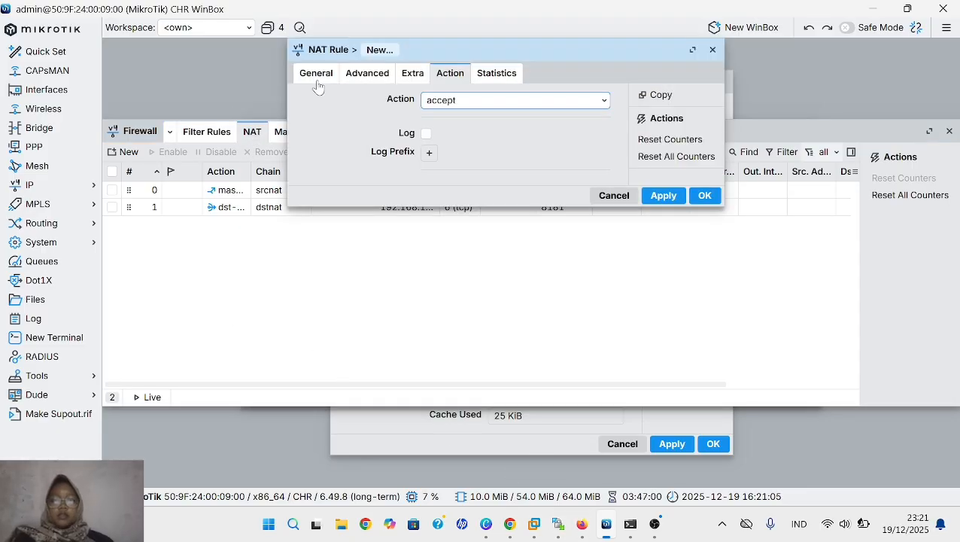
pyautogui.click(317, 81)
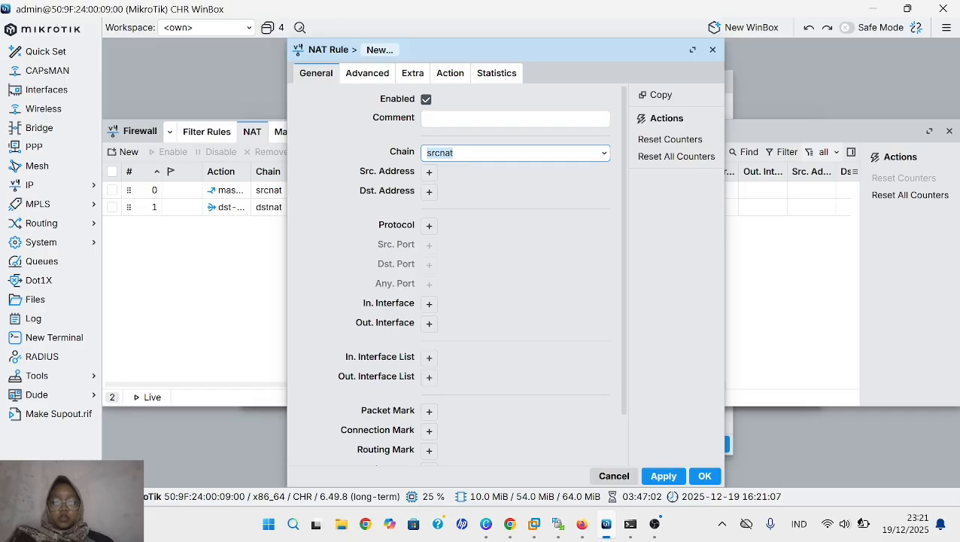
pyautogui.click(454, 153)
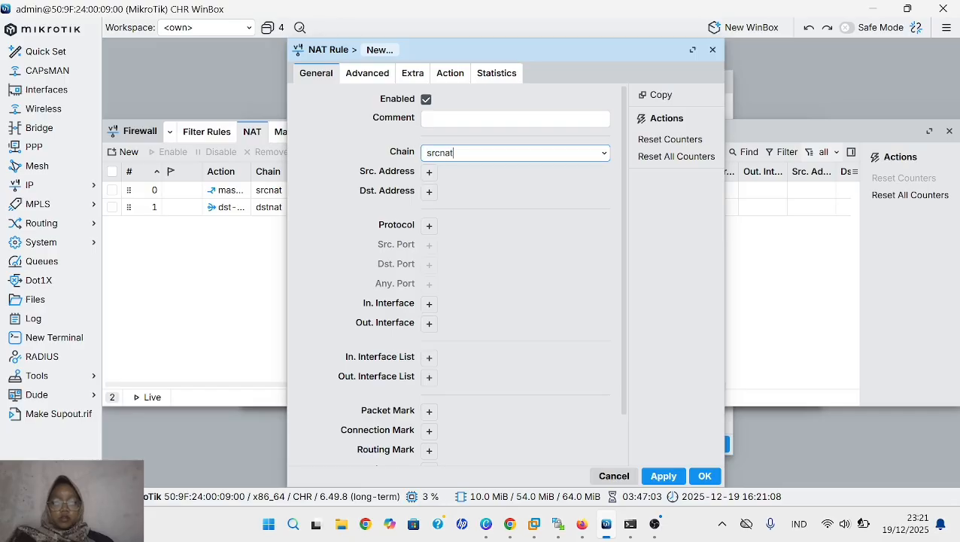
pyautogui.click(607, 156)
pyautogui.click(570, 168)
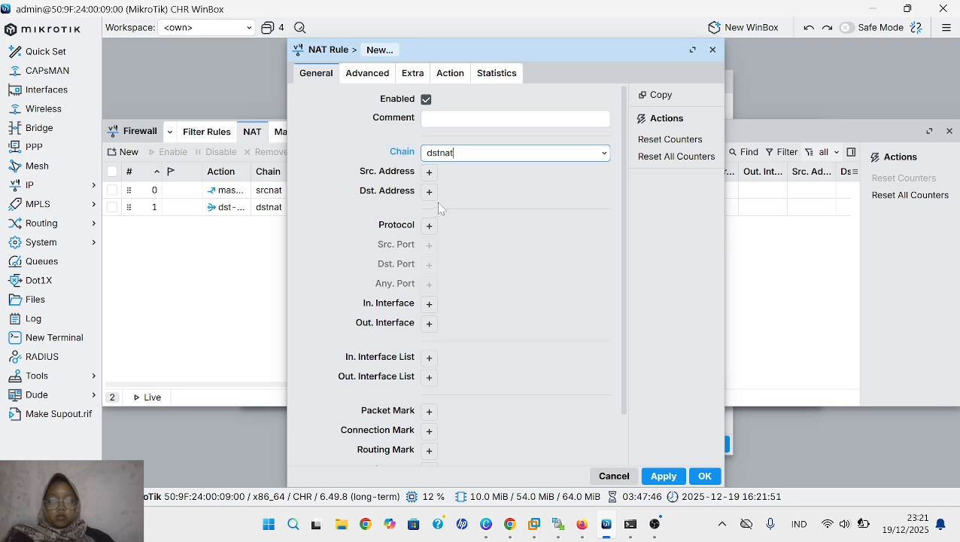
# - Set the new NAT rule's protocol to udp
pyautogui.click(428, 233)
pyautogui.click(430, 227)
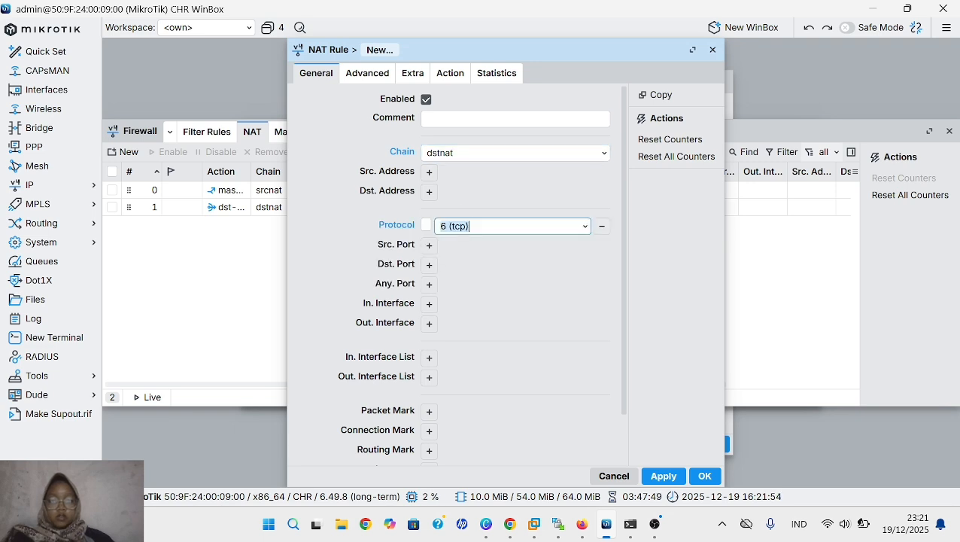
pyautogui.click(586, 227)
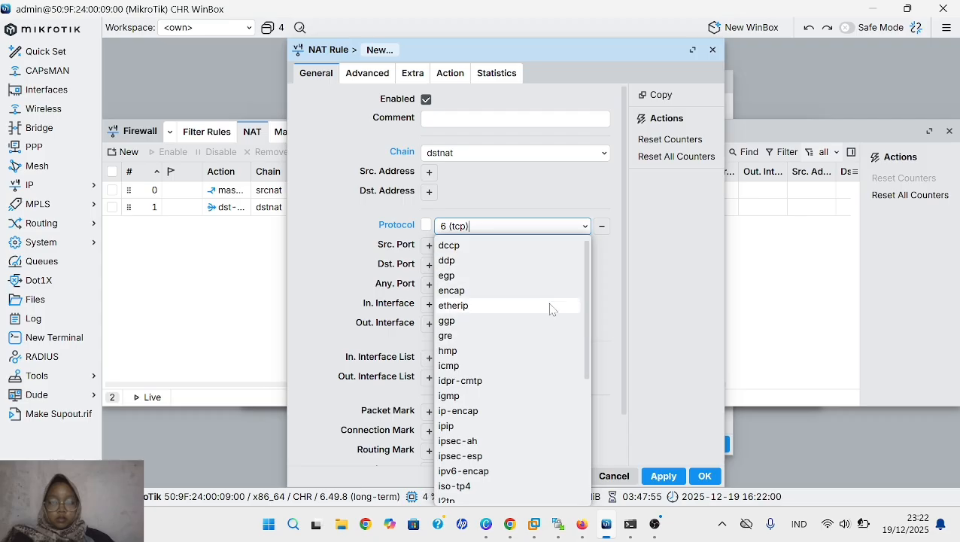
pyautogui.scroll(-5, 553, 341)
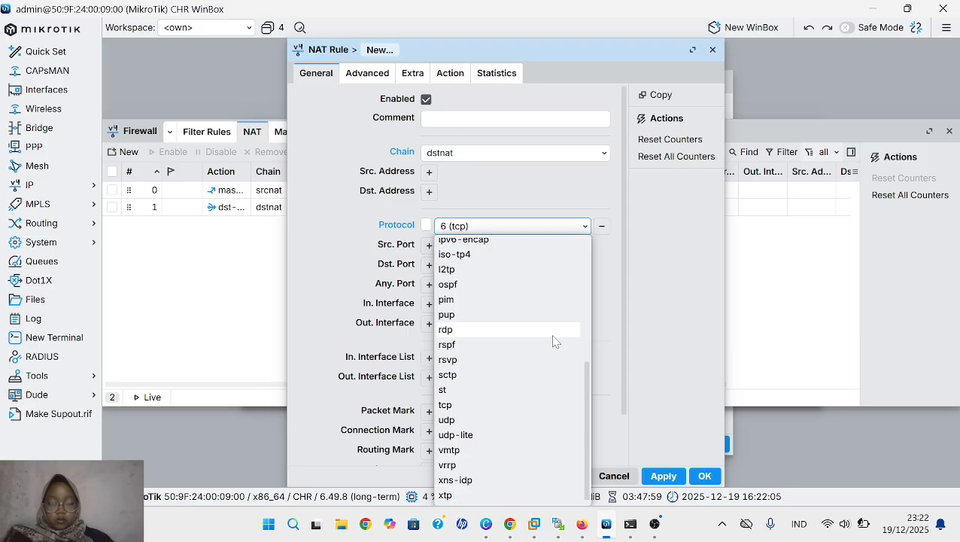
pyautogui.click(498, 420)
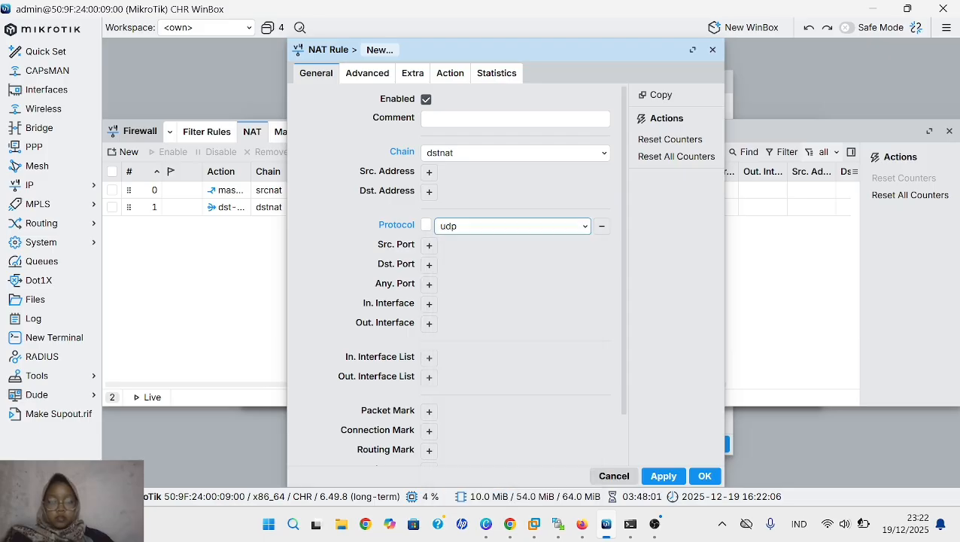
# - Set the NAT rule's destination port to 53 and its destination address to 8.8.8.8
pyautogui.click(429, 265)
pyautogui.write('53')
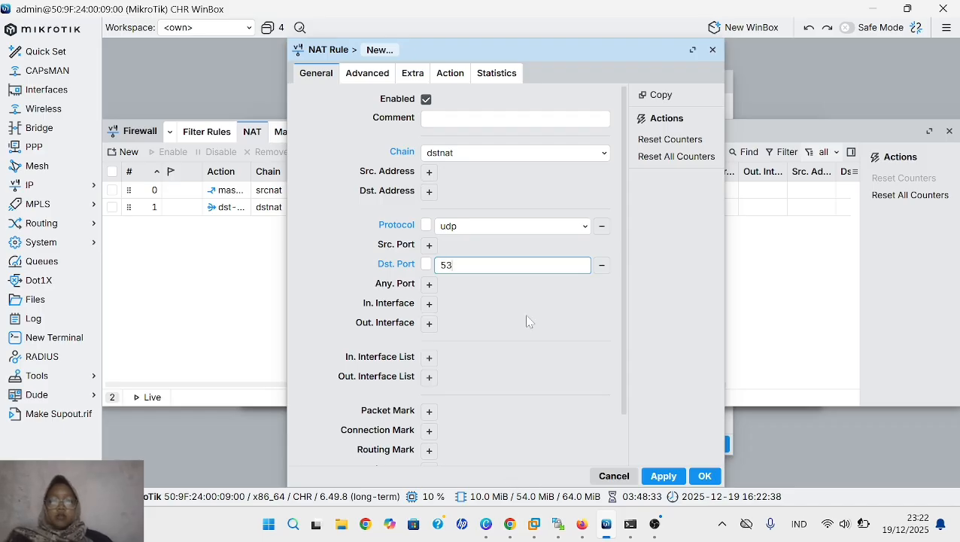
pyautogui.click(429, 192)
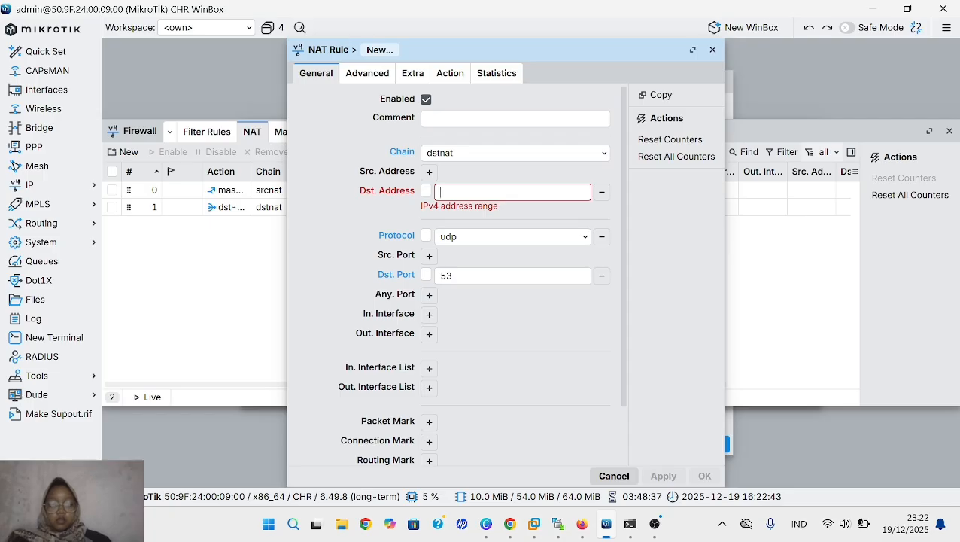
pyautogui.write('8.8.8.8')
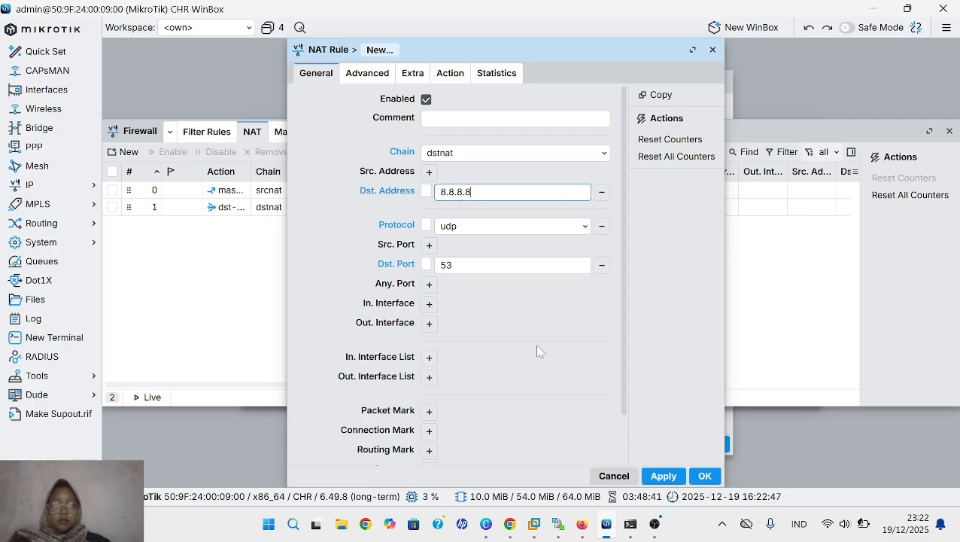
# - Set the NAT rule's action to redirect and save the rule
pyautogui.click(450, 75)
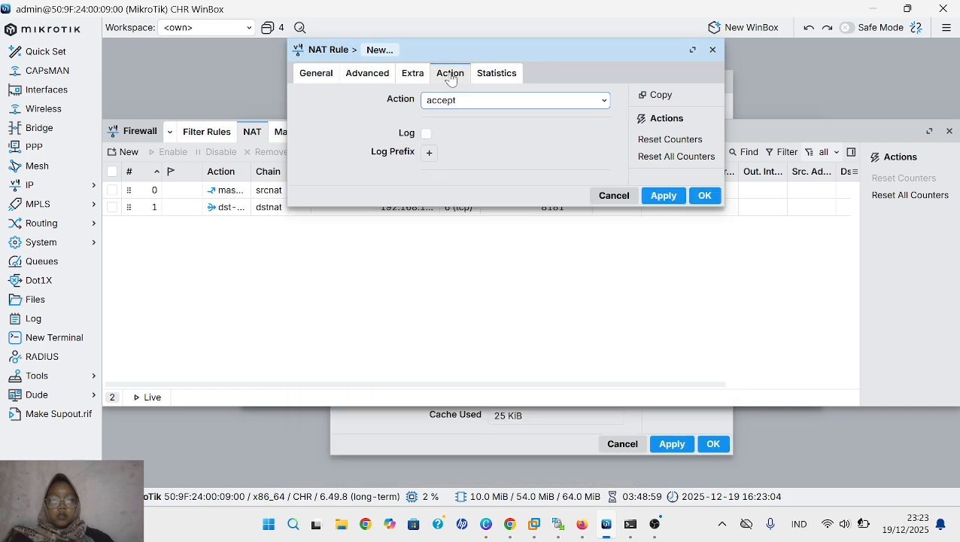
pyautogui.click(468, 101)
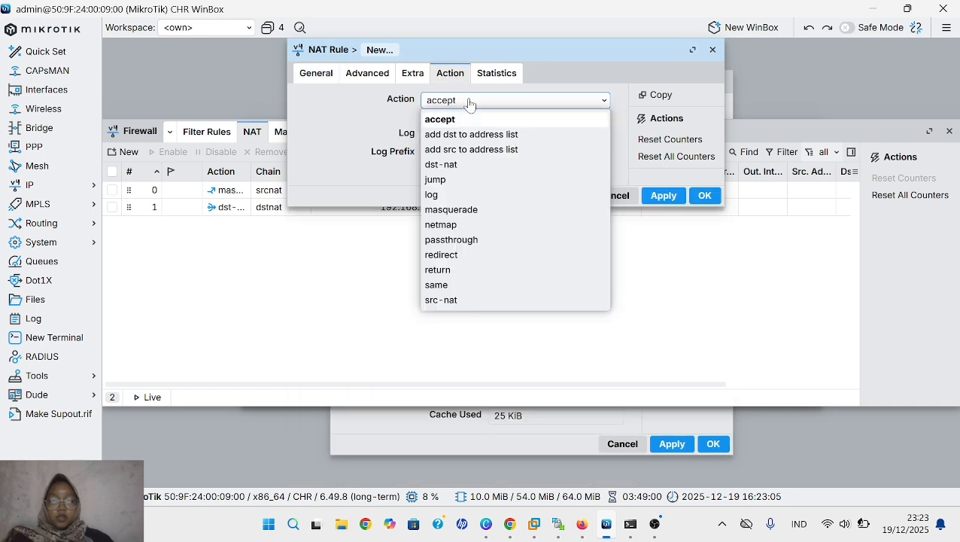
pyautogui.click(489, 268)
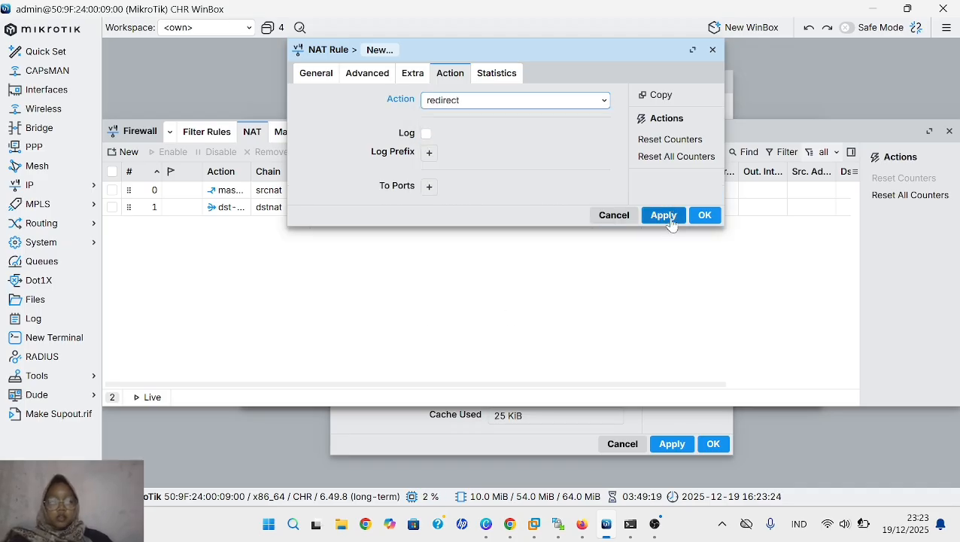
pyautogui.click(670, 218)
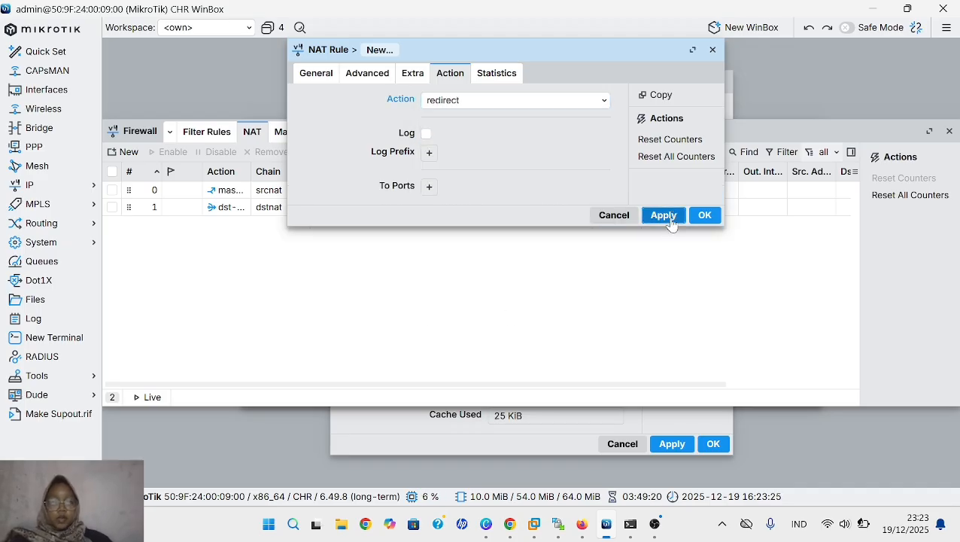
pyautogui.click(702, 217)
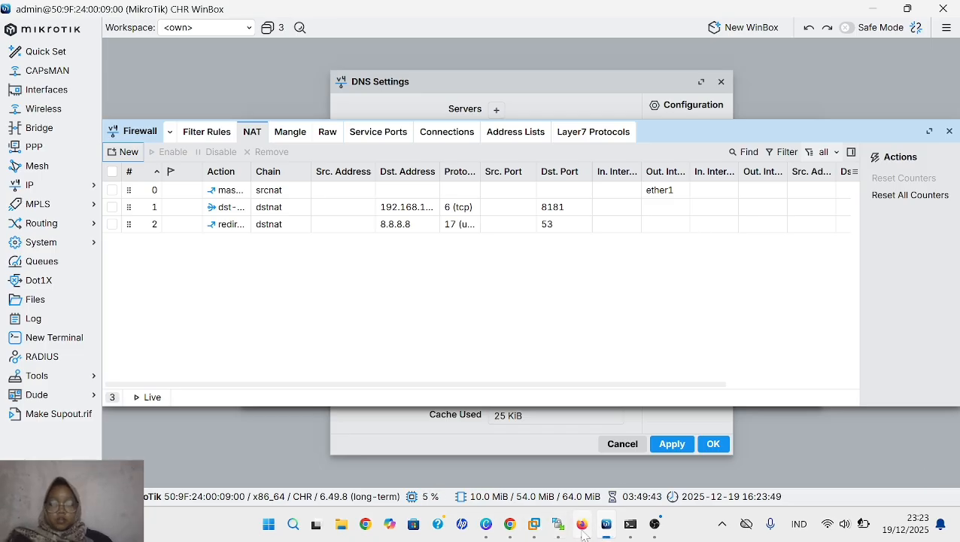
# - Switch to the PNETLab topology in Firefox and open the VPC2 console
pyautogui.click(582, 526)
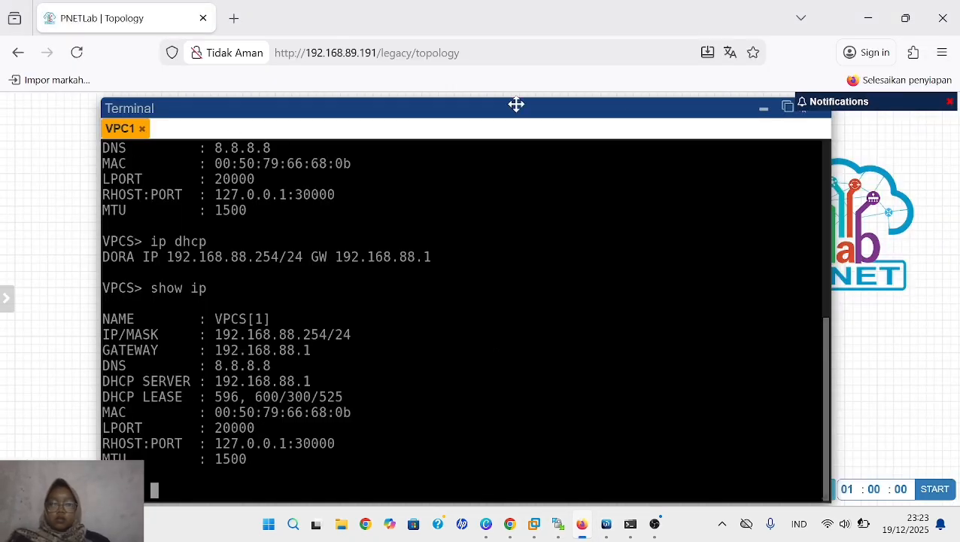
pyautogui.click(762, 113)
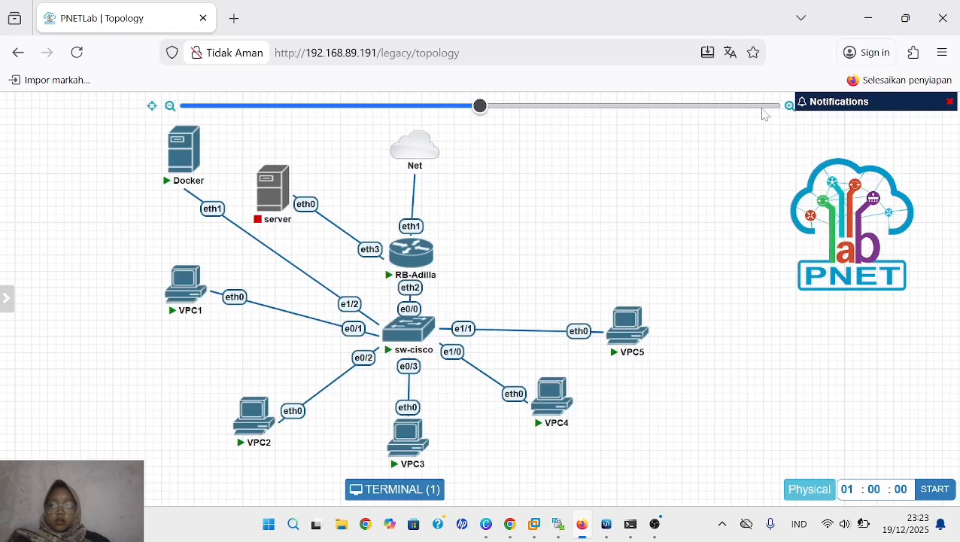
pyautogui.click(255, 410)
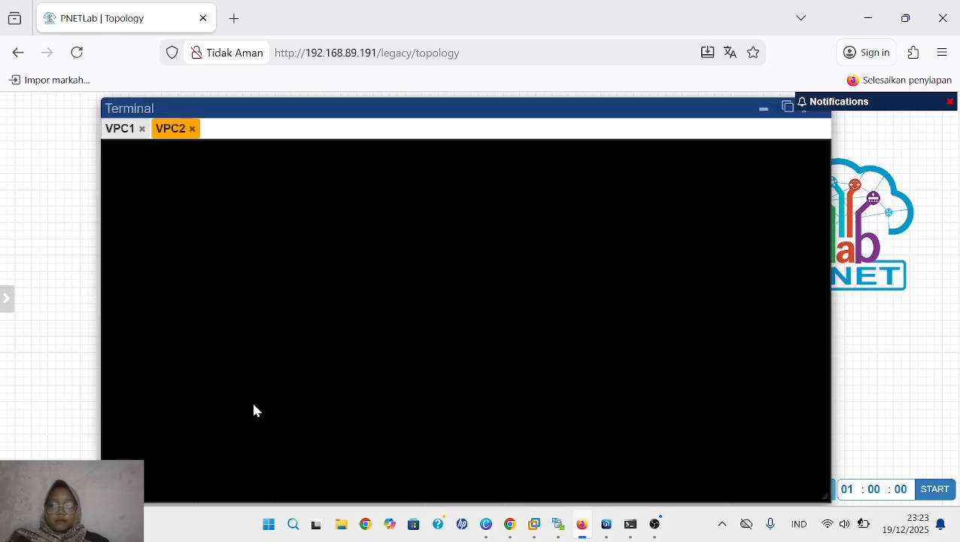
# - Set VPC1's DNS server with "ip dns 192.168.88.1" and display its settings with "show ip"
pyautogui.click(121, 128)
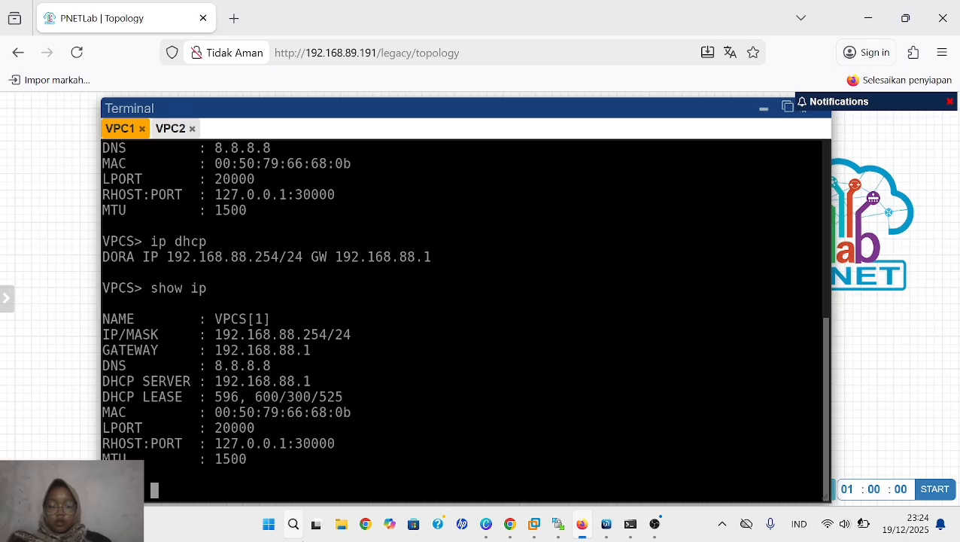
pyautogui.write('ip')
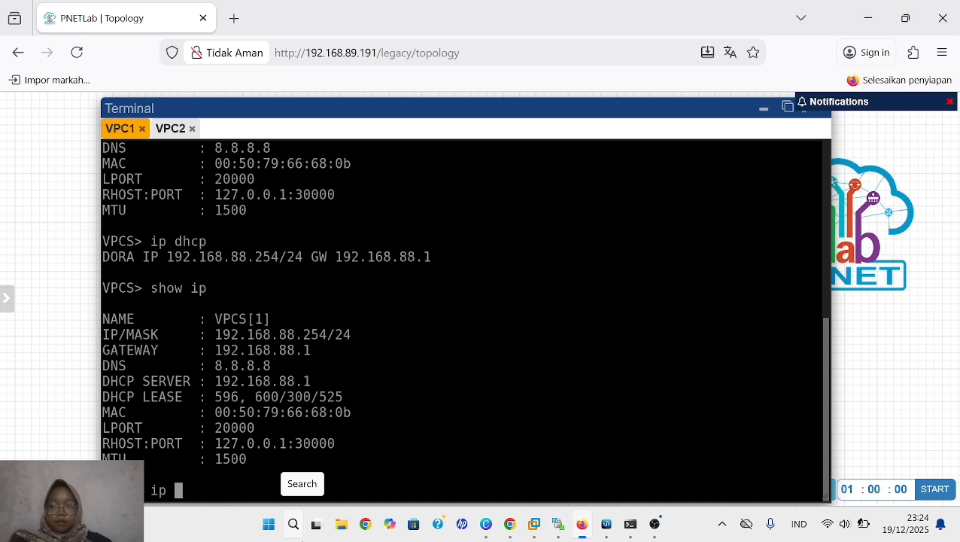
pyautogui.scroll(3, 427, 394)
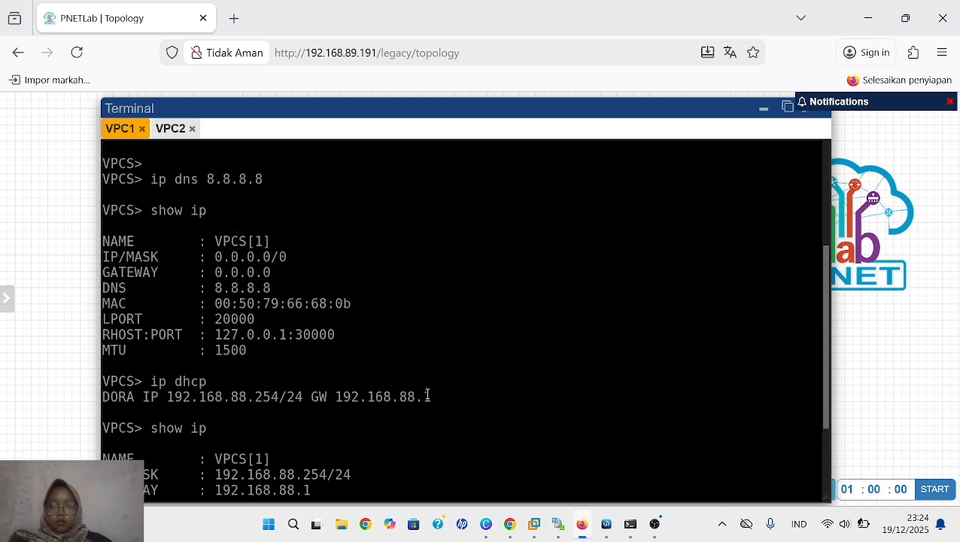
pyautogui.scroll(-3, 427, 393)
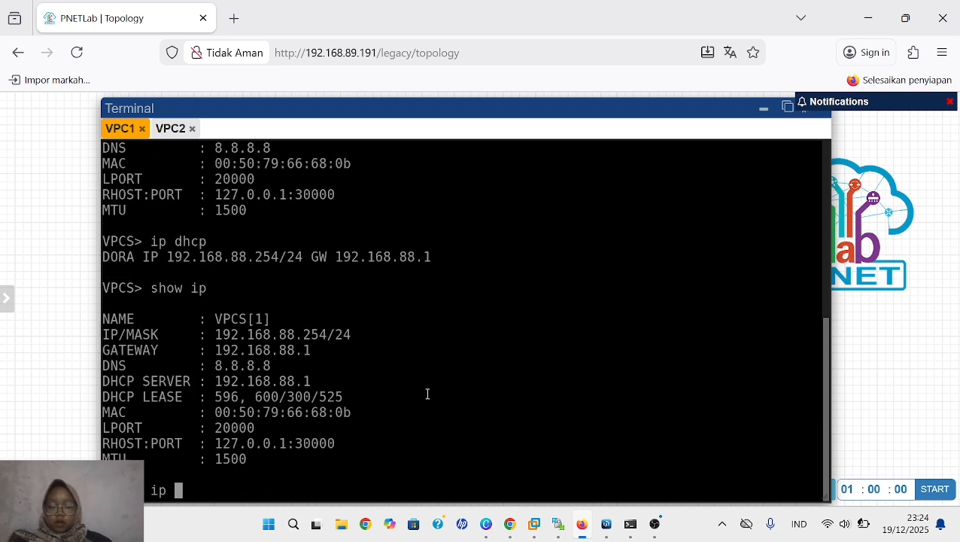
pyautogui.write('dns ')
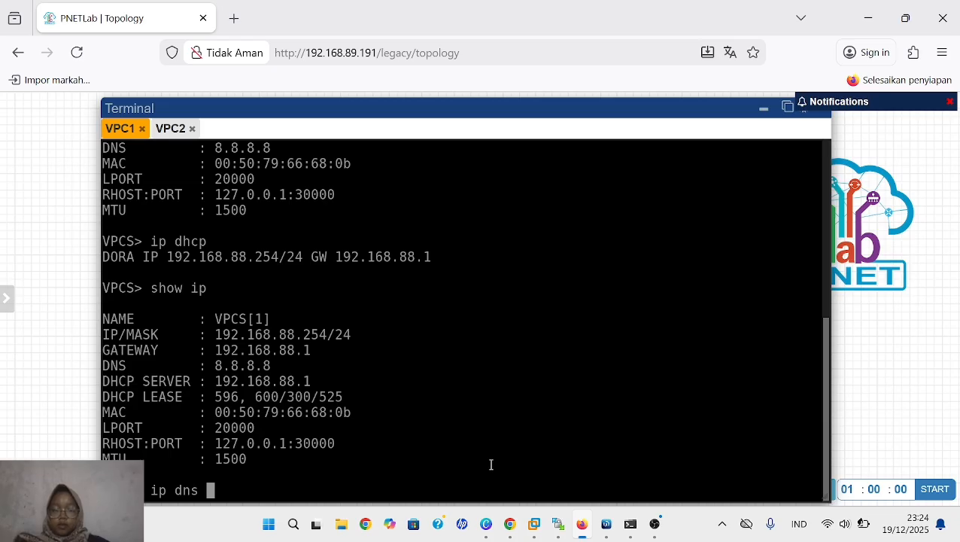
pyautogui.write('1')
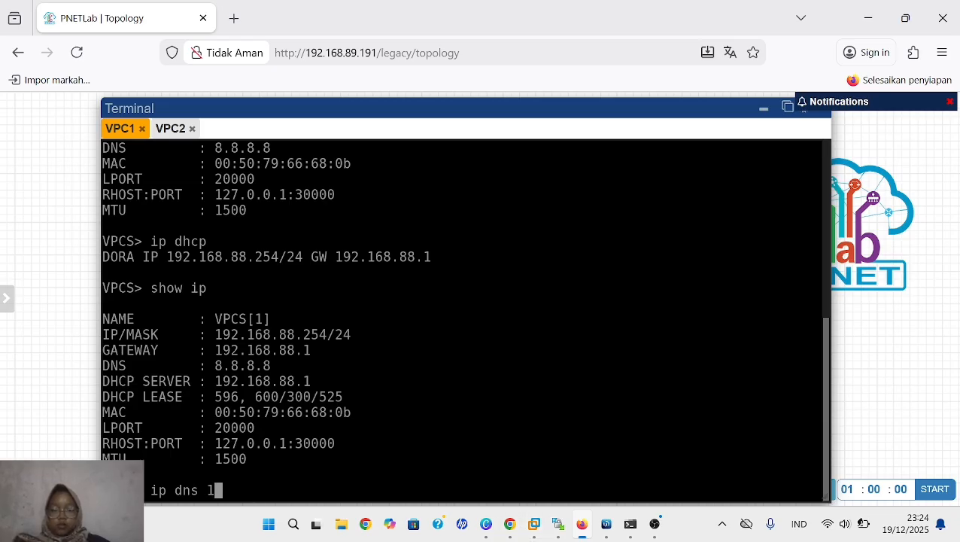
pyautogui.write('92.16')
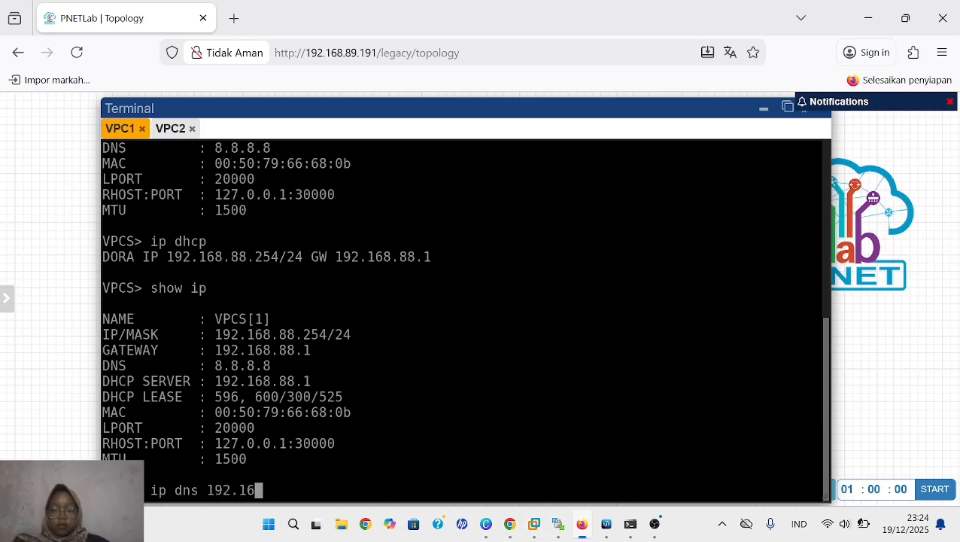
pyautogui.write('8.88.1')
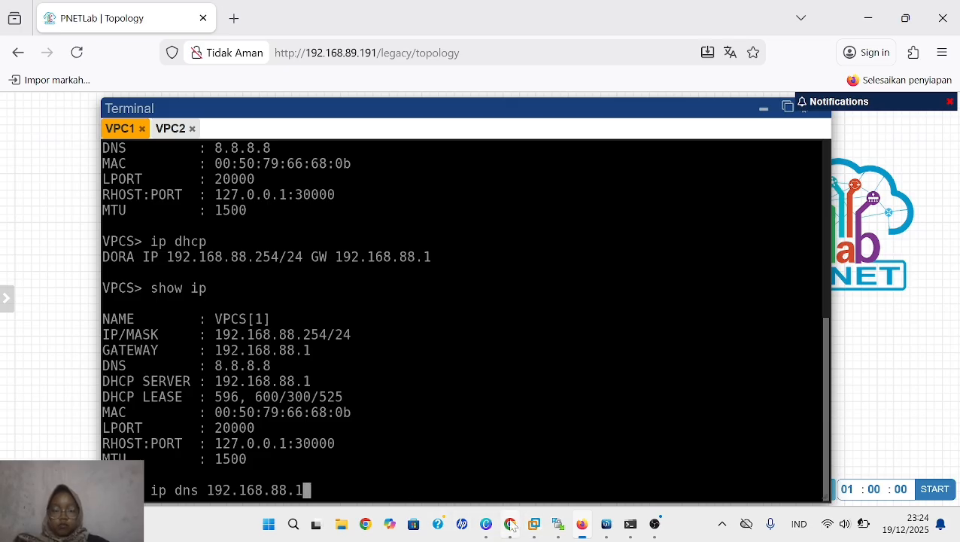
pyautogui.press('Return')
pyautogui.write('show ip')
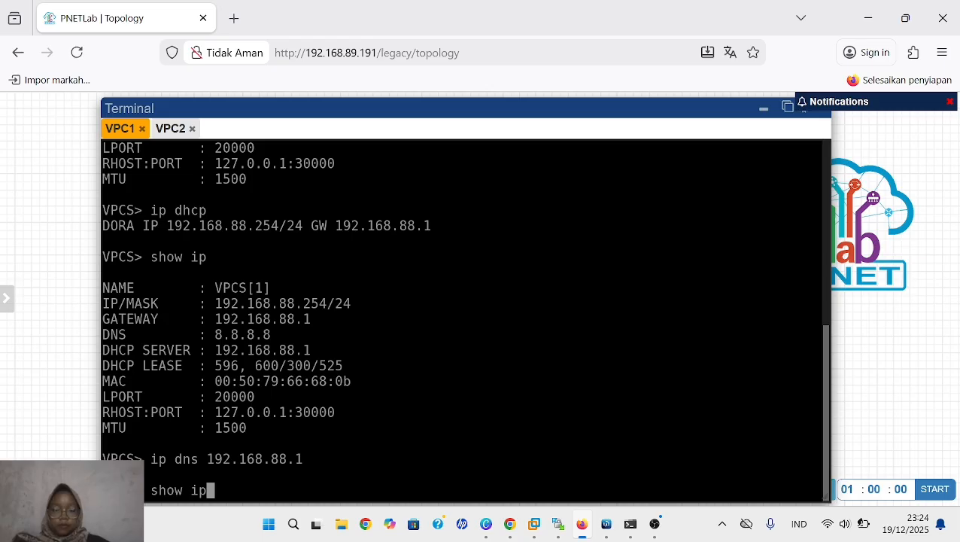
pyautogui.press('Return')
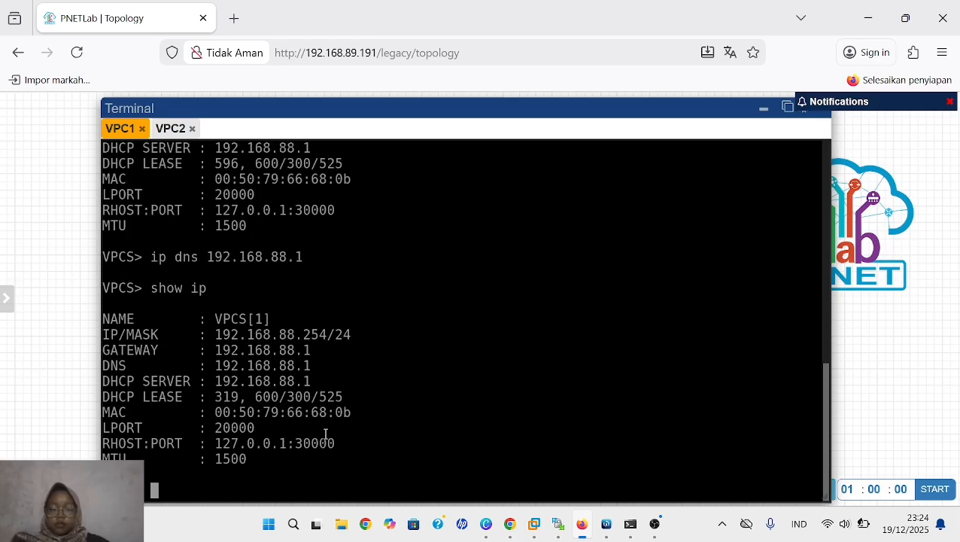
# - Request an address for VPC2 with "ip dhcp" and display its IP settings with "show ip"
pyautogui.click(173, 128)
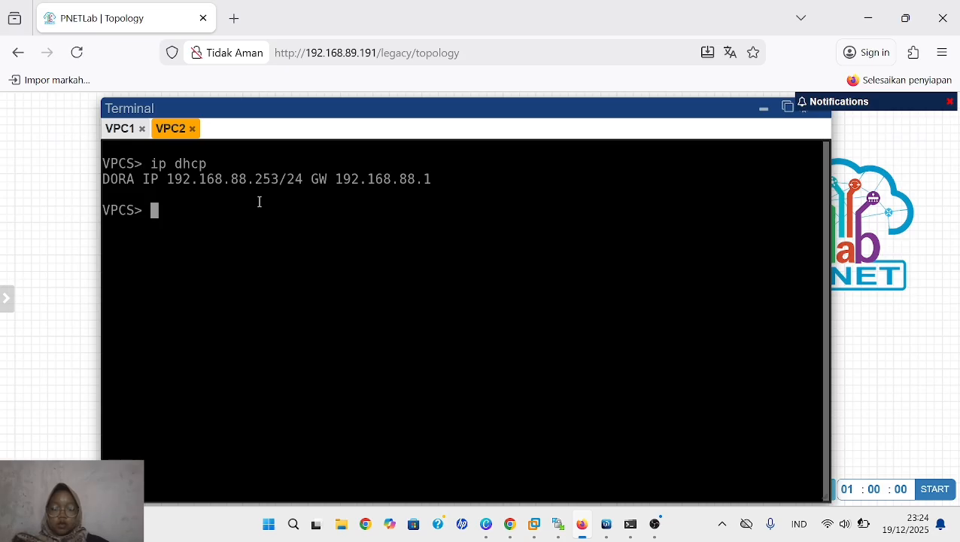
pyautogui.write('ip\\')
pyautogui.press('BackSpace')
pyautogui.press('BackSpace')
pyautogui.press('BackSpace')
pyautogui.write('s')
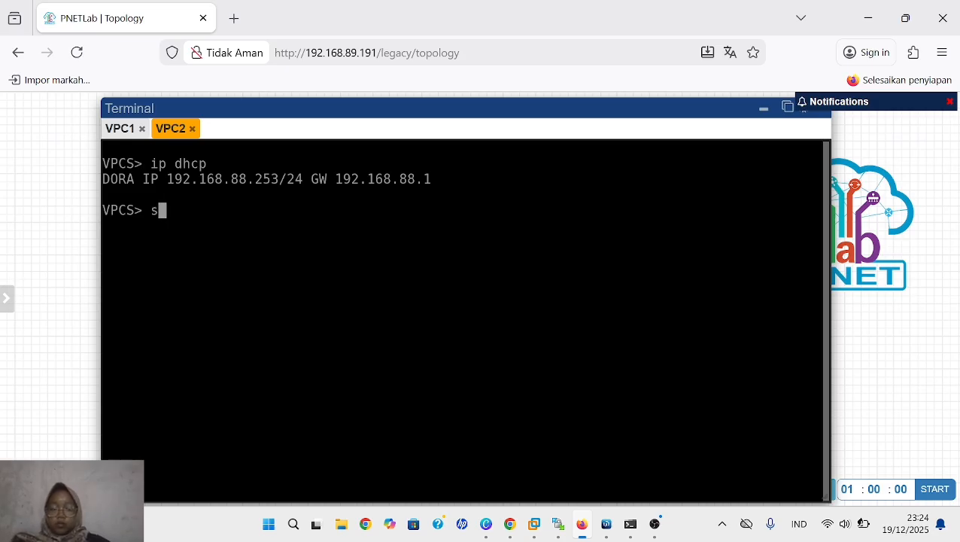
pyautogui.write('how ip')
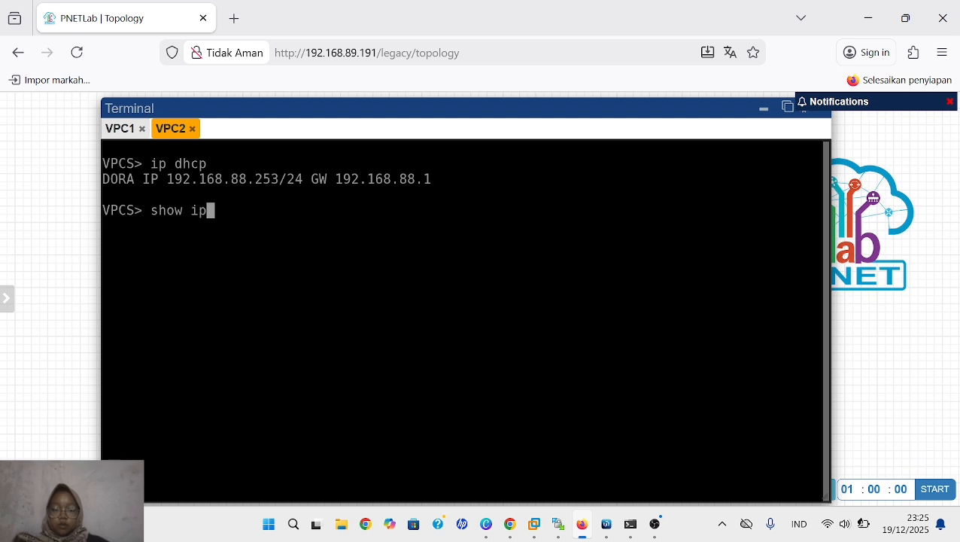
pyautogui.press('Return')
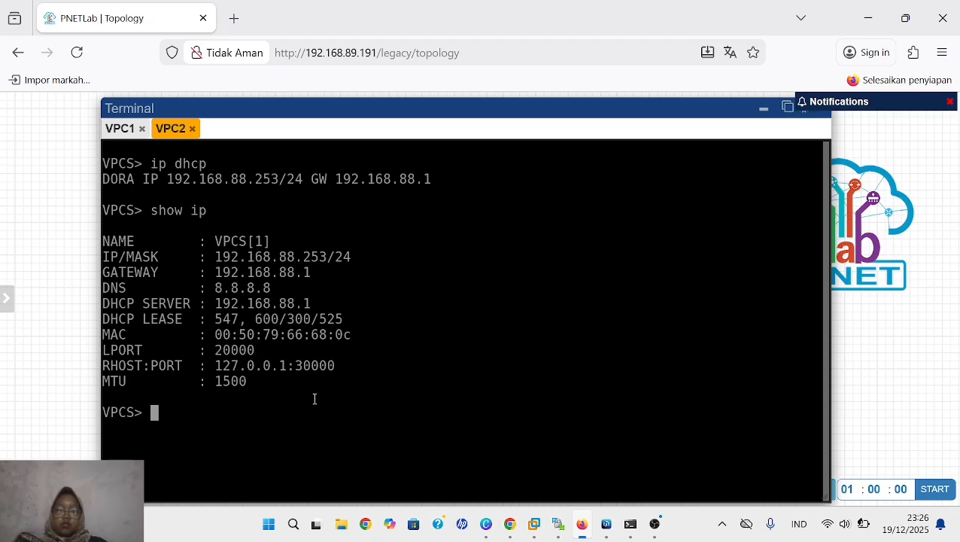
# - Ping "server2.mydomain.com" from VPC2
pyautogui.write('p')
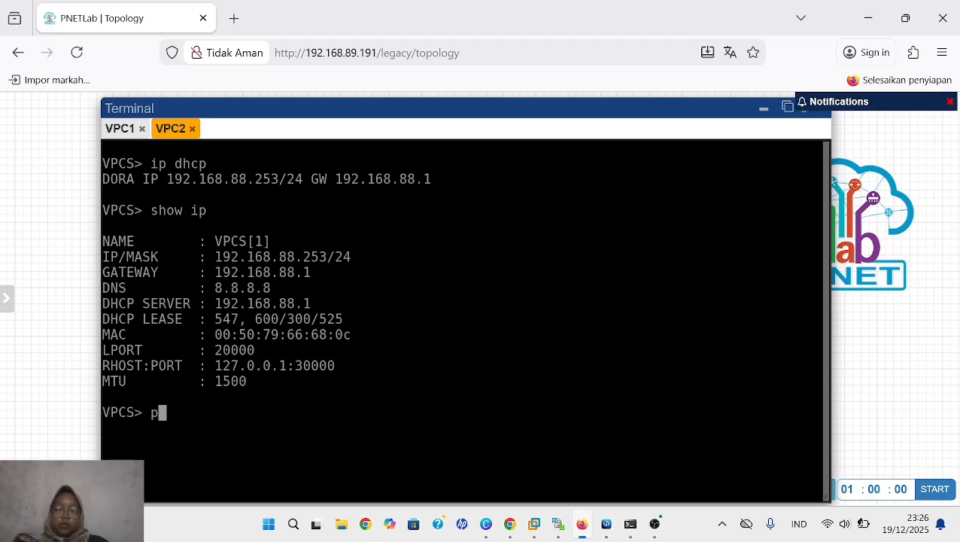
pyautogui.write('ing se')
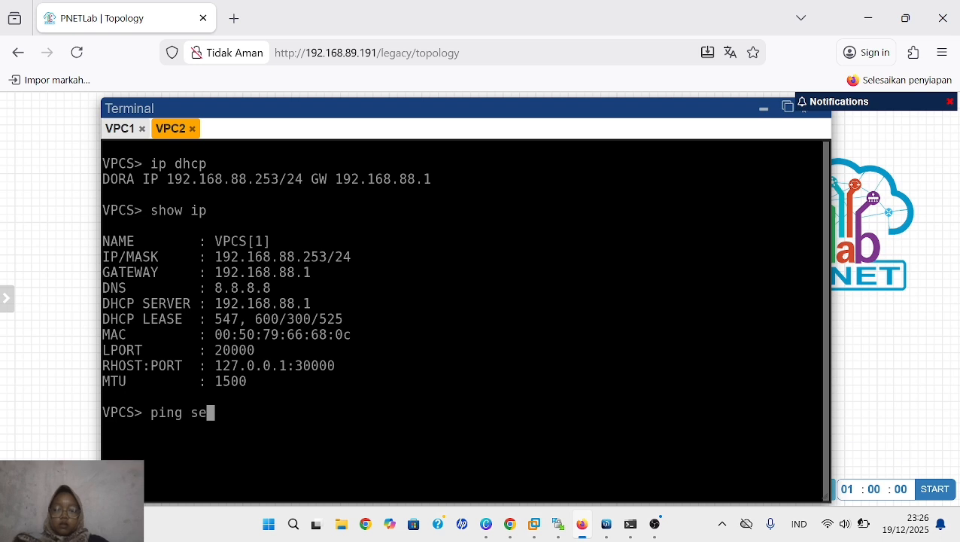
pyautogui.write('rver2.')
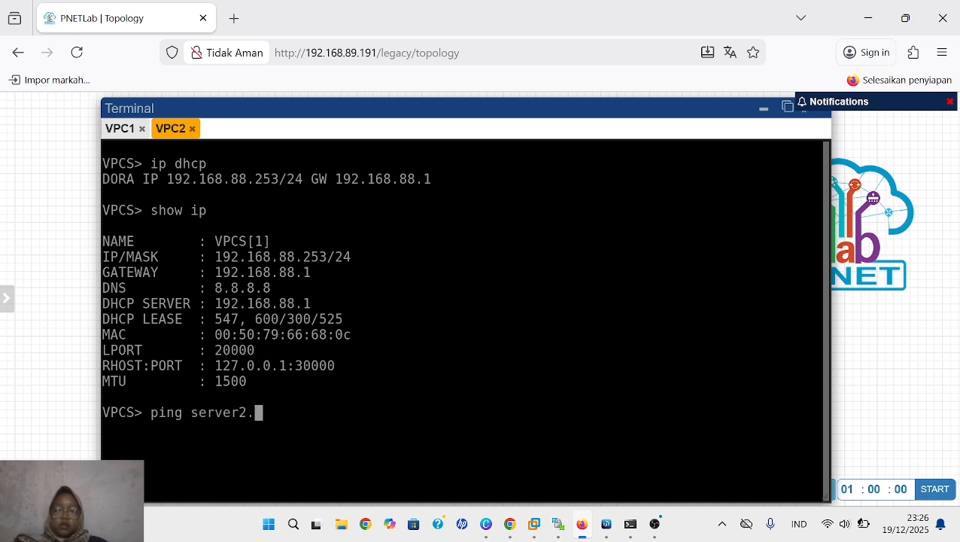
pyautogui.write('mydo')
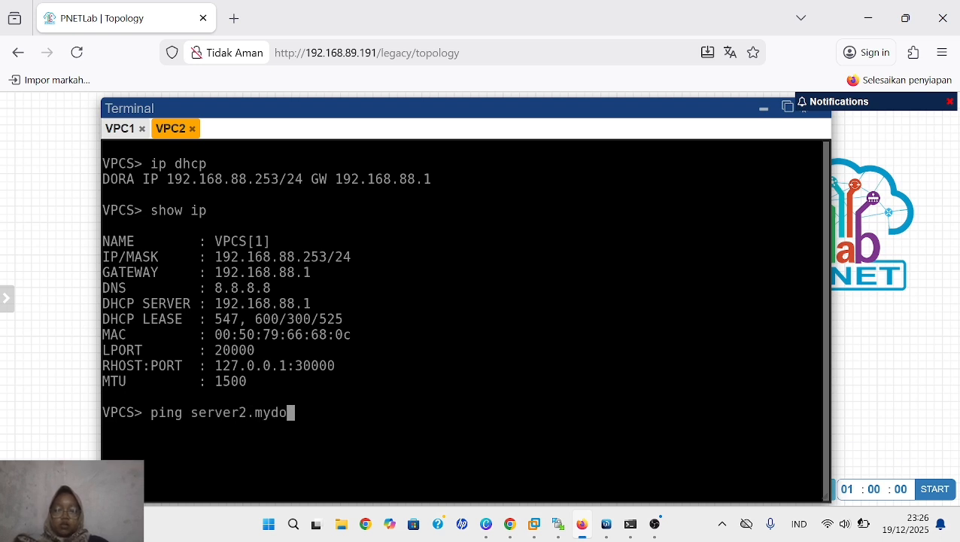
pyautogui.write('main.c')
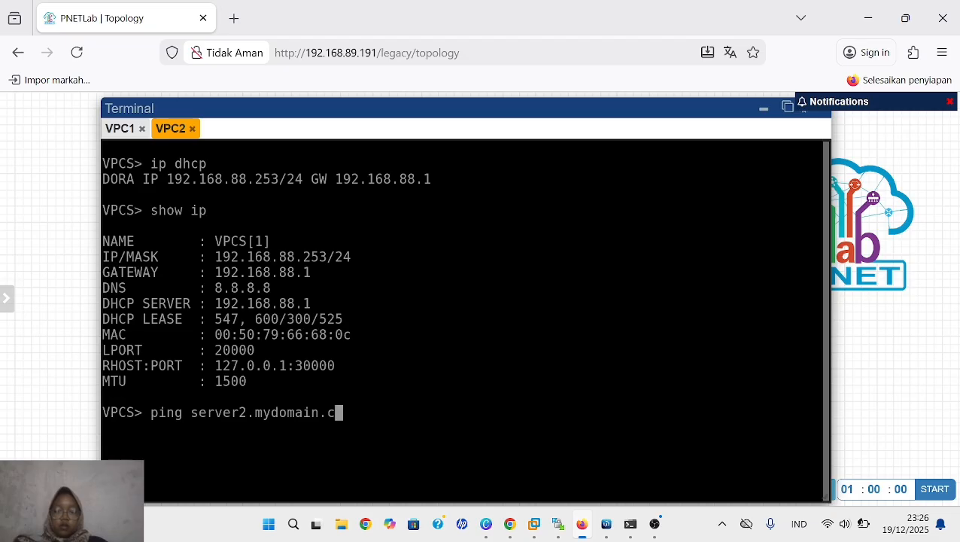
pyautogui.write('om')
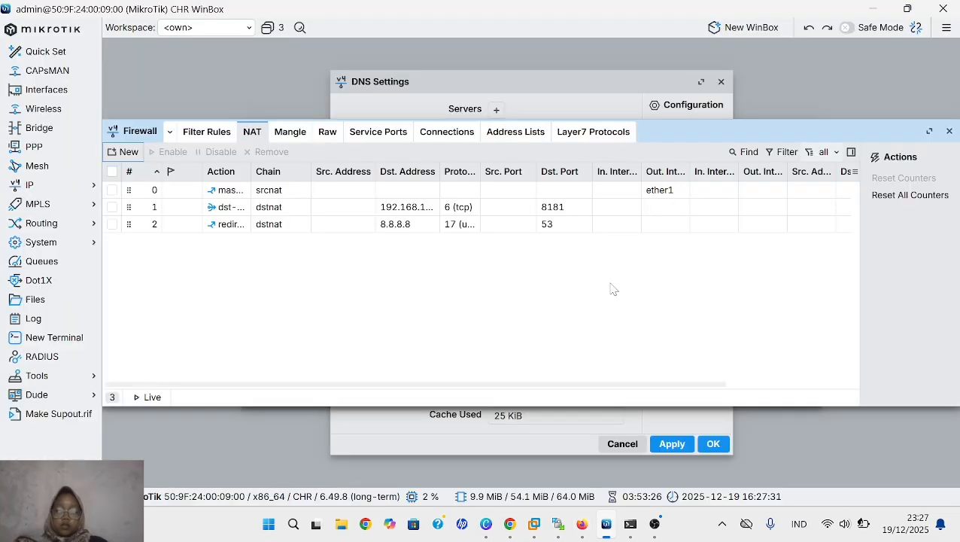
# - Remove the destination address 8.8.8.8 from the UDP port 53 redirect NAT rule and apply the change
pyautogui.click(348, 228)
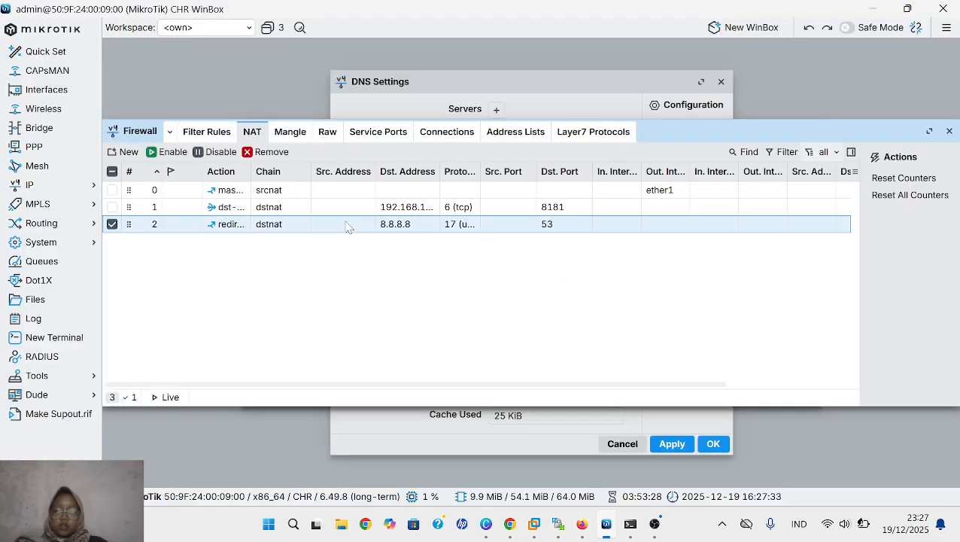
pyautogui.doubleClick(349, 226)
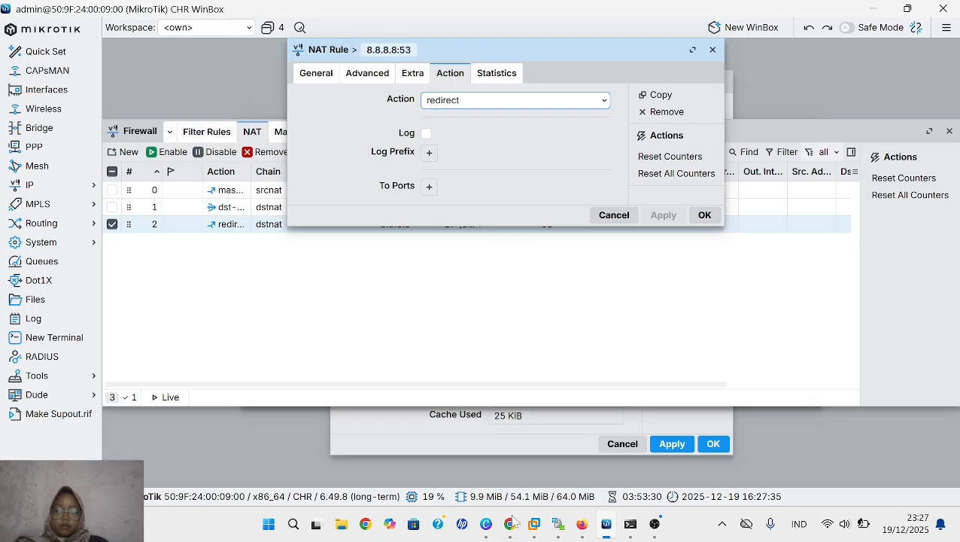
pyautogui.click(316, 74)
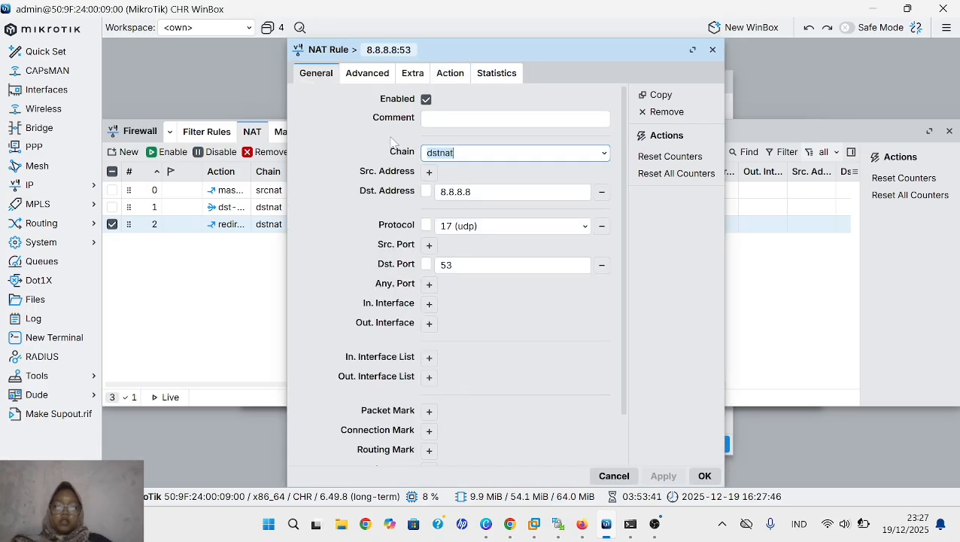
pyautogui.click(601, 194)
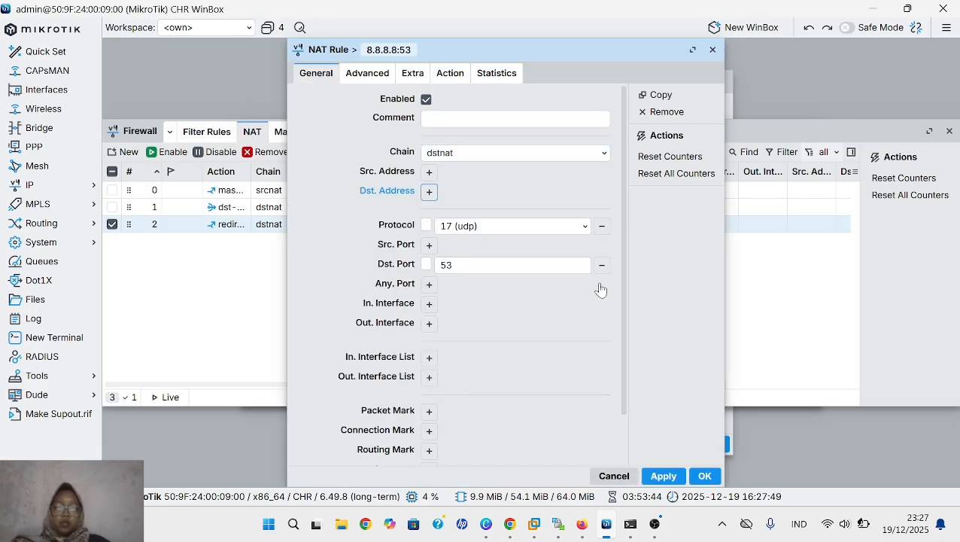
pyautogui.click(663, 477)
pyautogui.press('Escape')
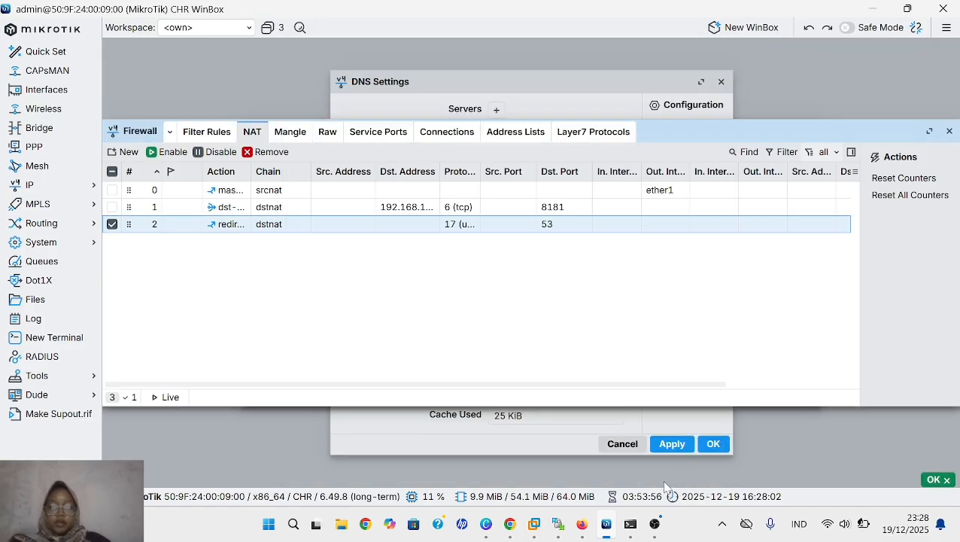
# - In the VPC3 console of PNETLab in Firefox, request an address with "ip dhcp" and display the IP settings with "show ip"
pyautogui.click(581, 523)
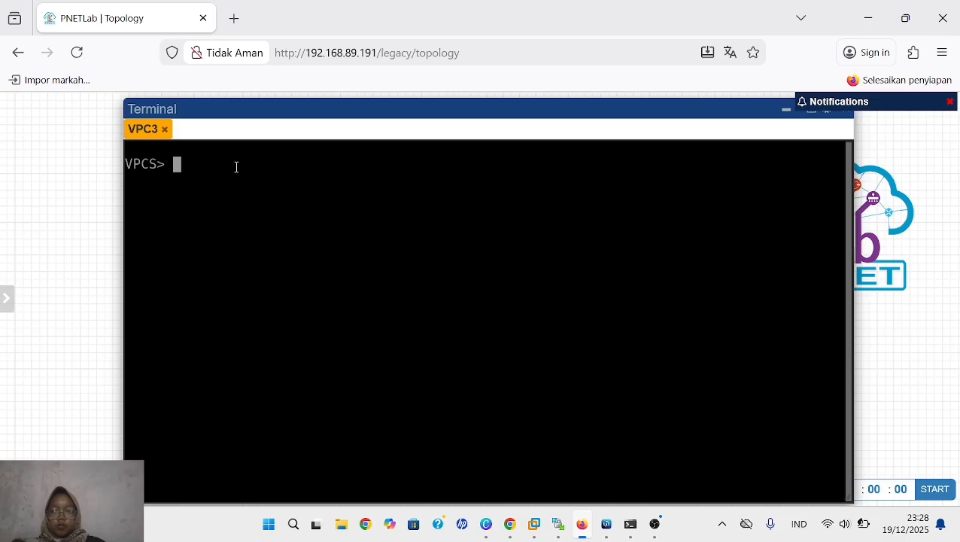
pyautogui.write('ip ')
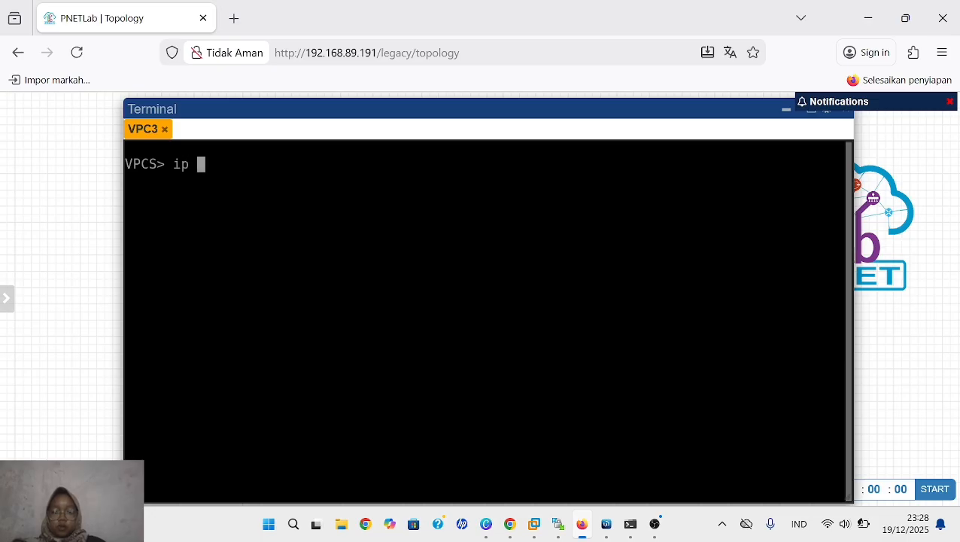
pyautogui.write('dhcp')
pyautogui.press('Return')
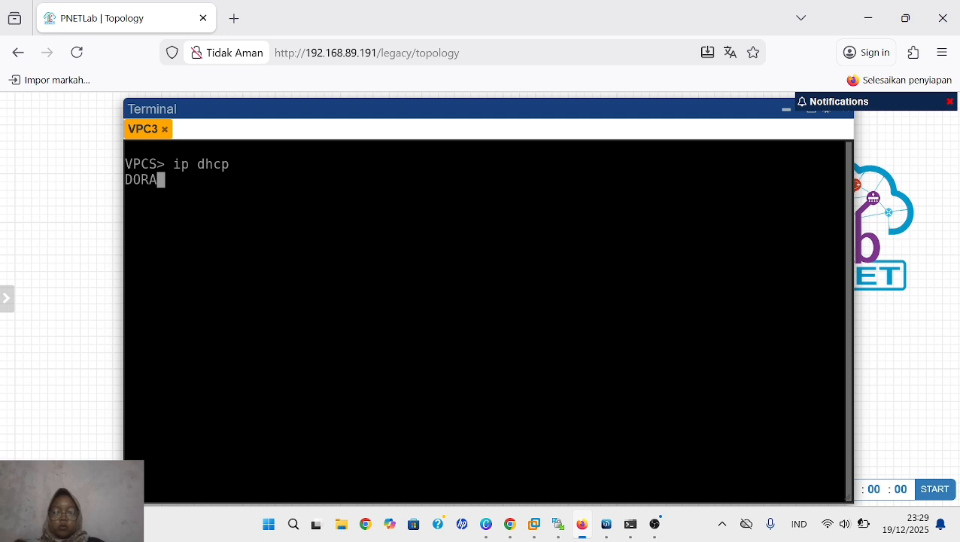
pyautogui.write('show ')
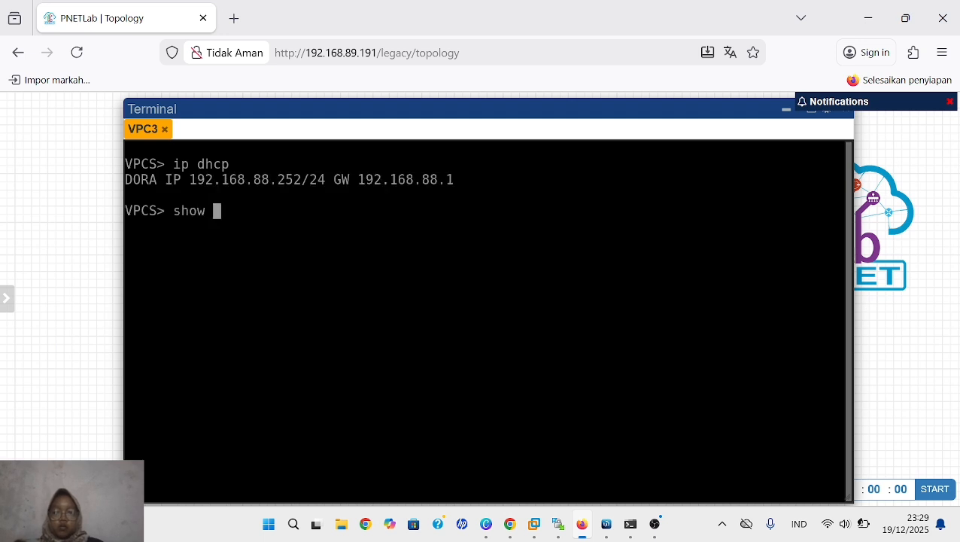
pyautogui.write('ip')
pyautogui.press('Return')
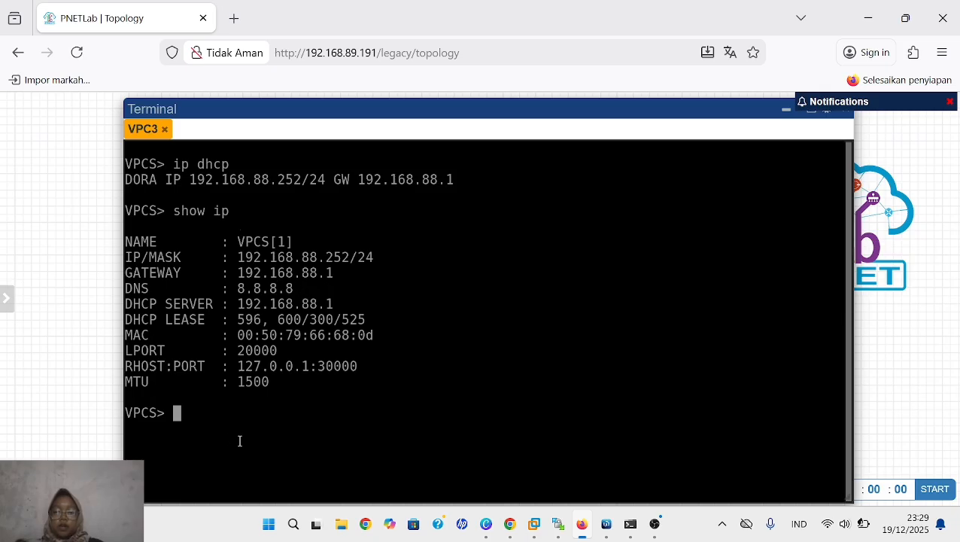
# - Set VPC3's DNS server with "ip dns 1.1.1.1" and display its settings with "show ip"
pyautogui.write('ip ')
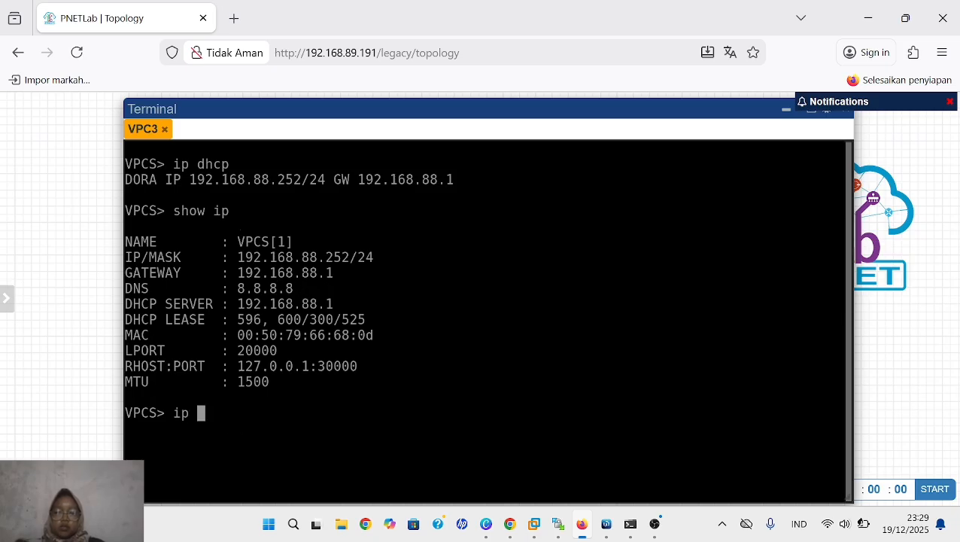
pyautogui.write('dns')
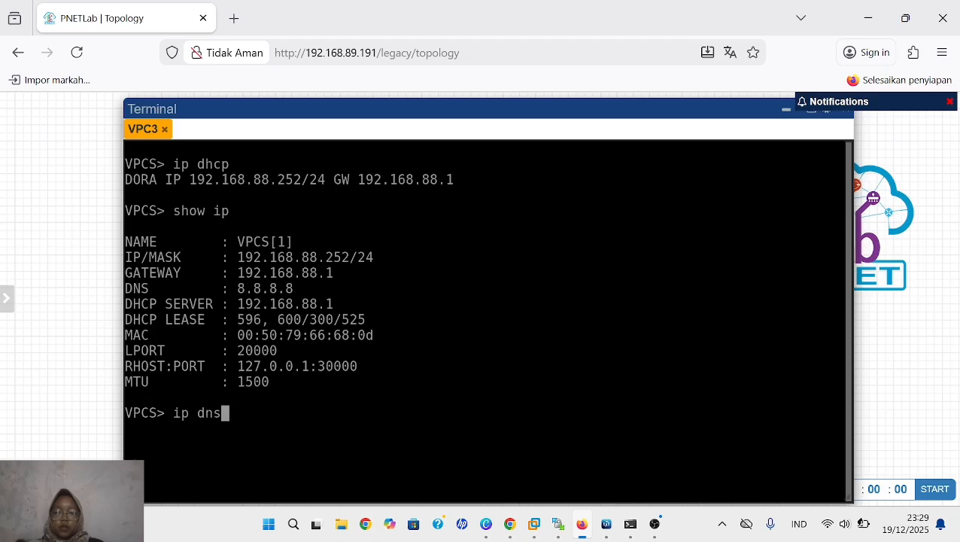
pyautogui.write(' 1.1.1.1')
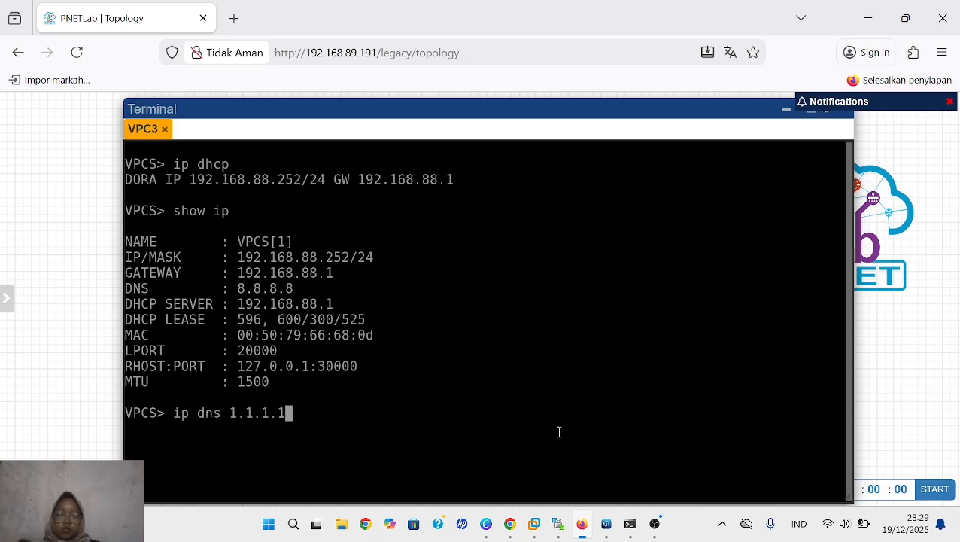
pyautogui.press('Return')
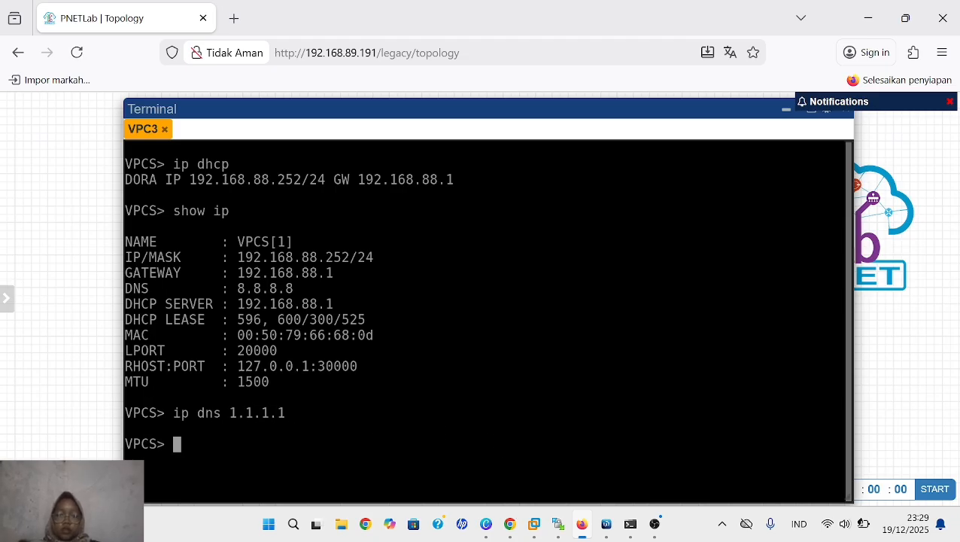
pyautogui.write('sh')
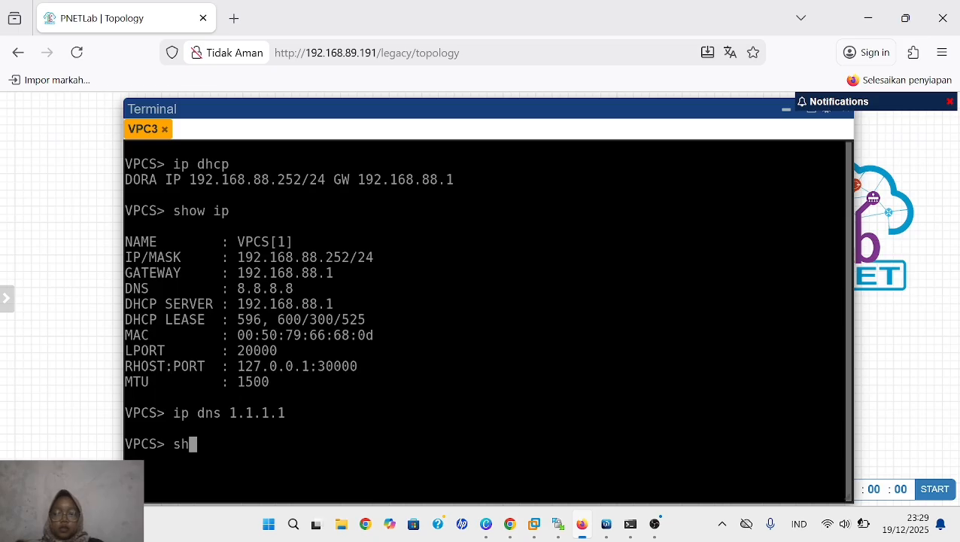
pyautogui.write('ow ip')
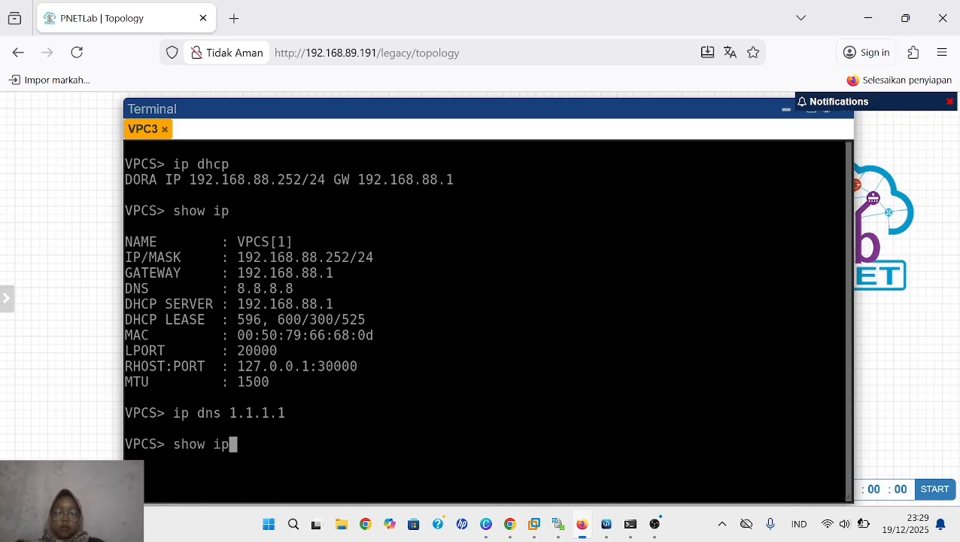
pyautogui.press('Return')
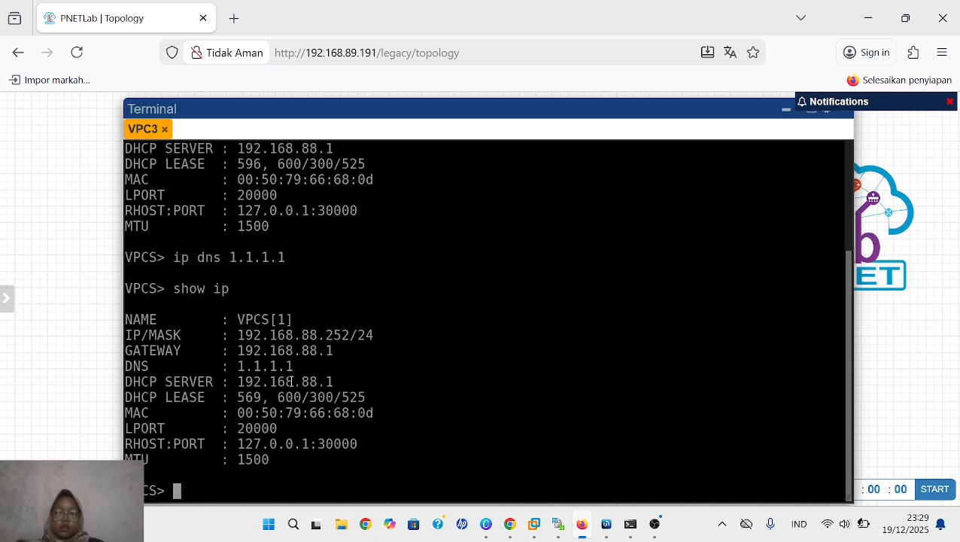